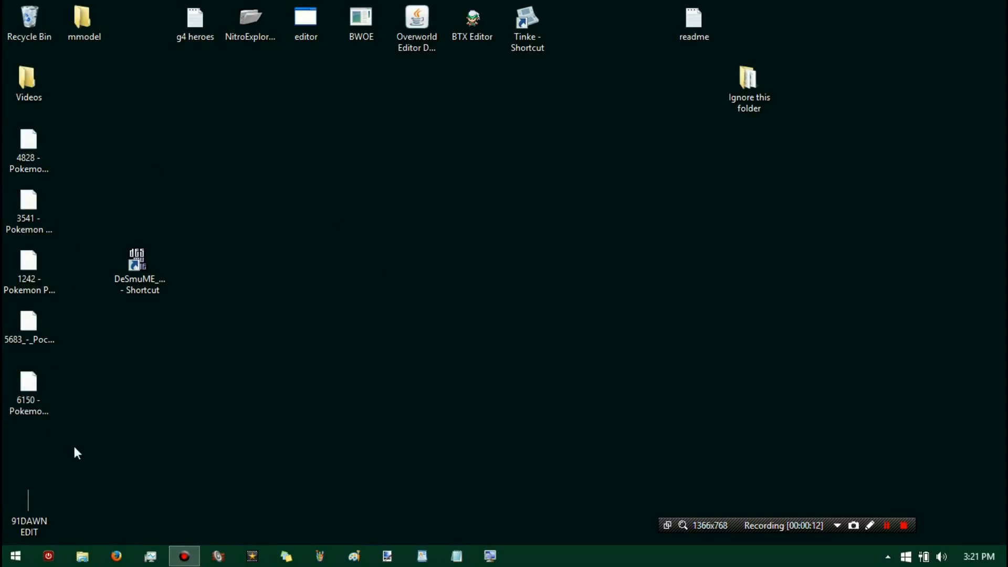
drag(74, 443, 253, 459)
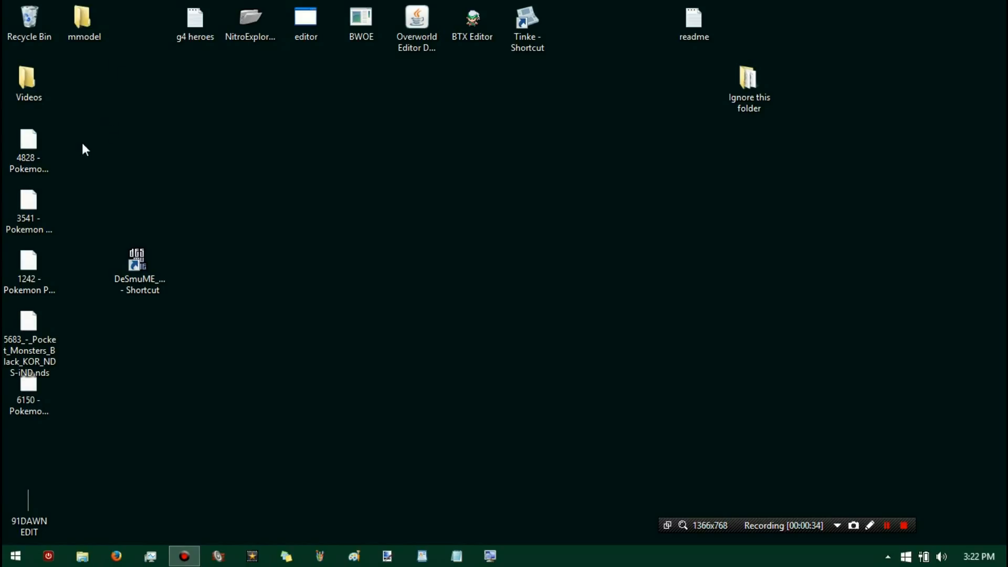
drag(71, 122, 98, 405)
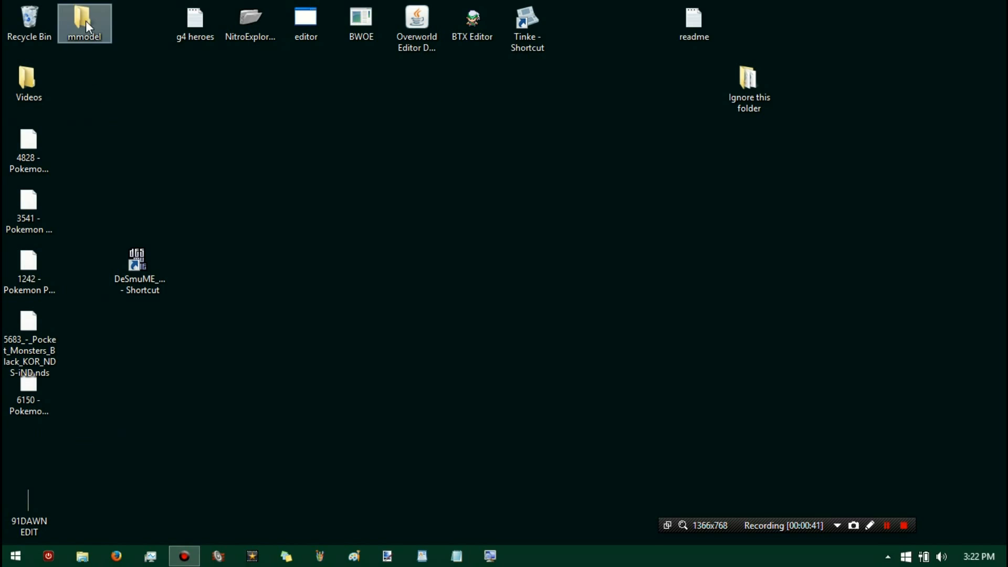
- Move the mmodel folder from the desktop to the Recycle Bin
drag(86, 24, 32, 23)
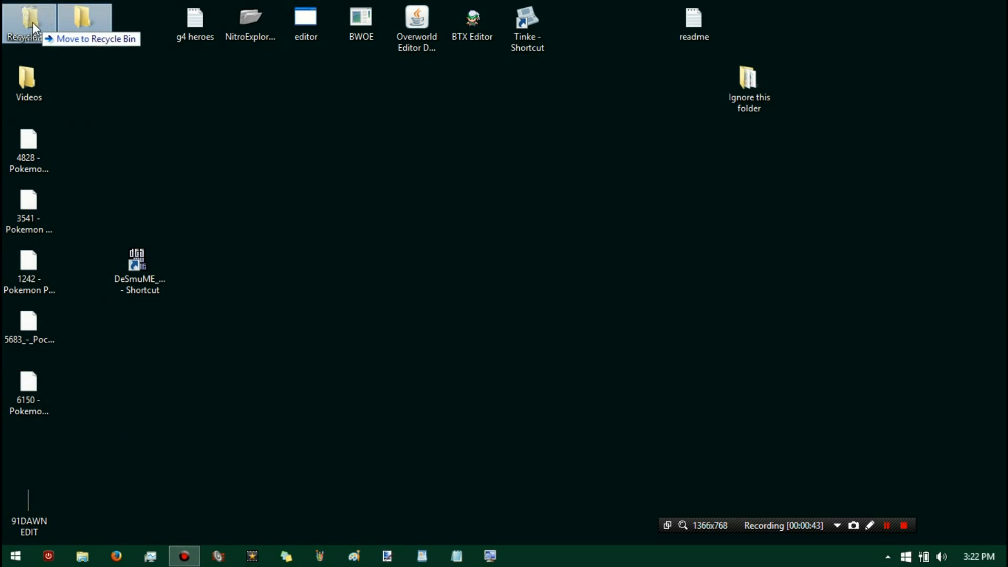
click(89, 96)
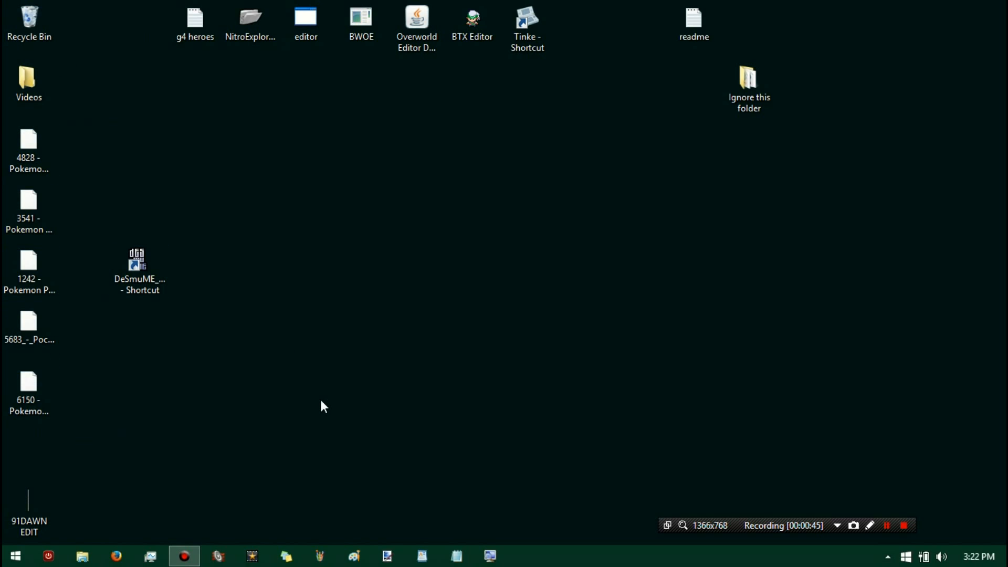
- Open the g4 heroes text file, read through its list of hero sprite numbers to the end, and close it
double_click(185, 31)
scroll(546, 262, down, 1)
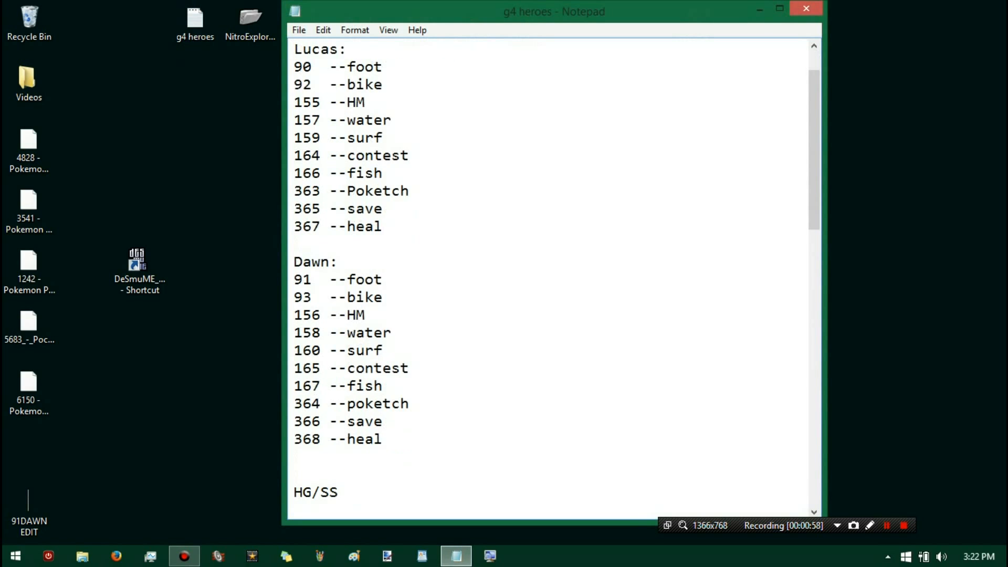
scroll(546, 262, up, 1)
scroll(546, 263, down, 16)
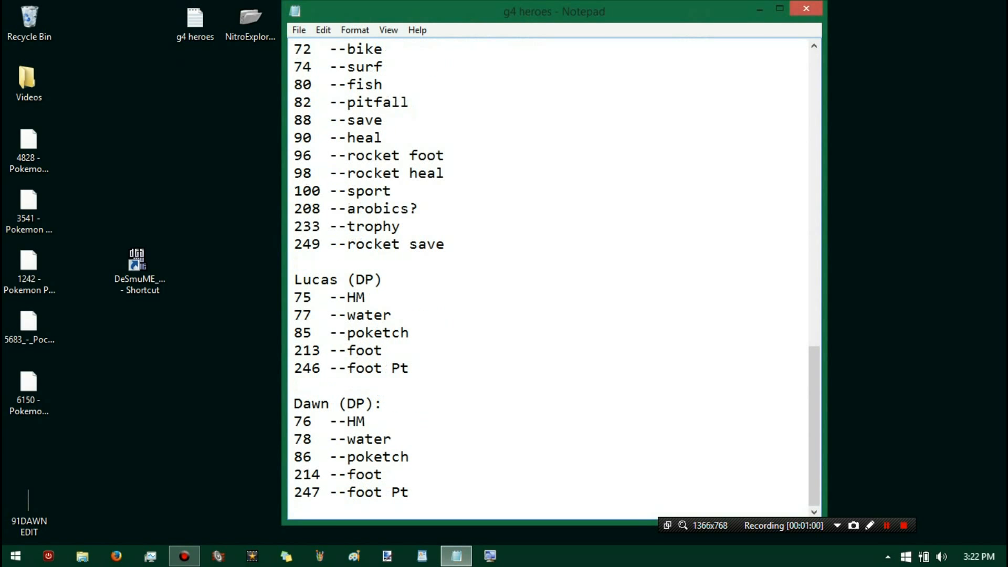
click(806, 8)
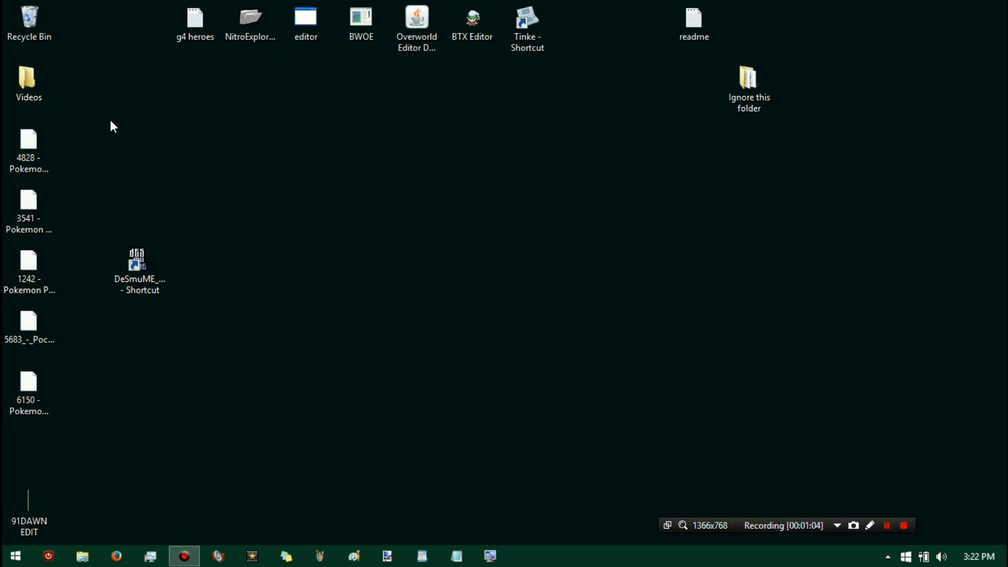
drag(85, 137, 109, 162)
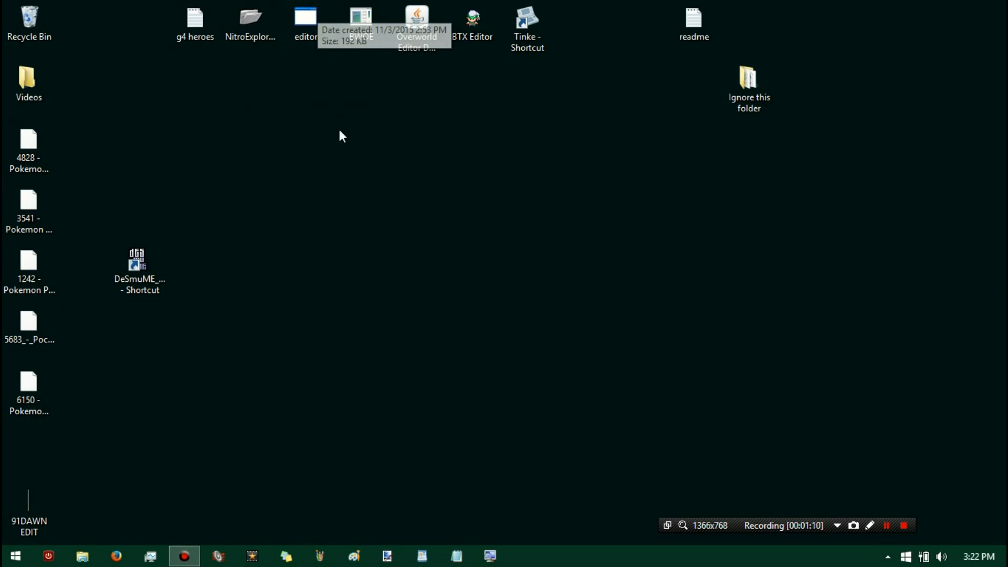
click(426, 42)
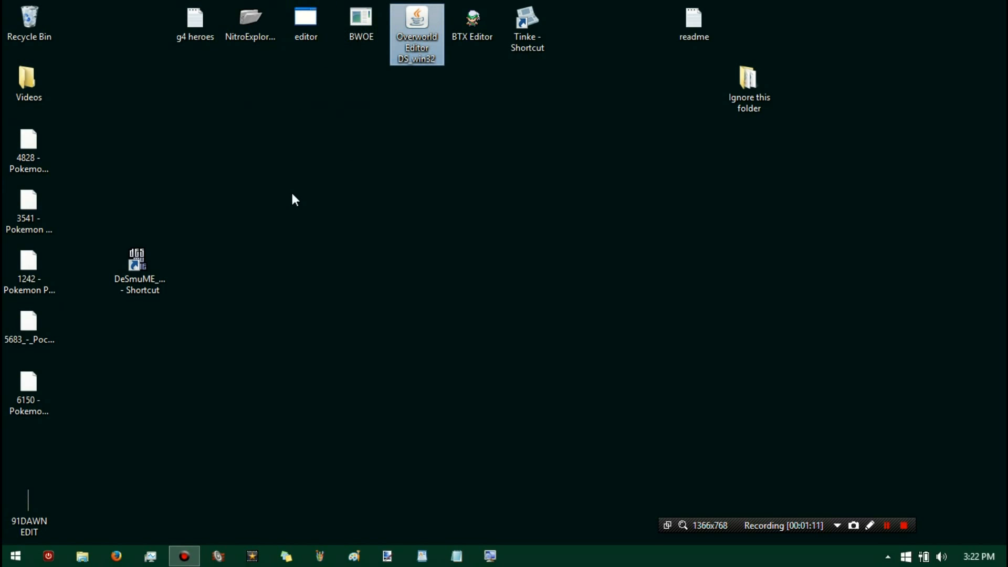
click(524, 46)
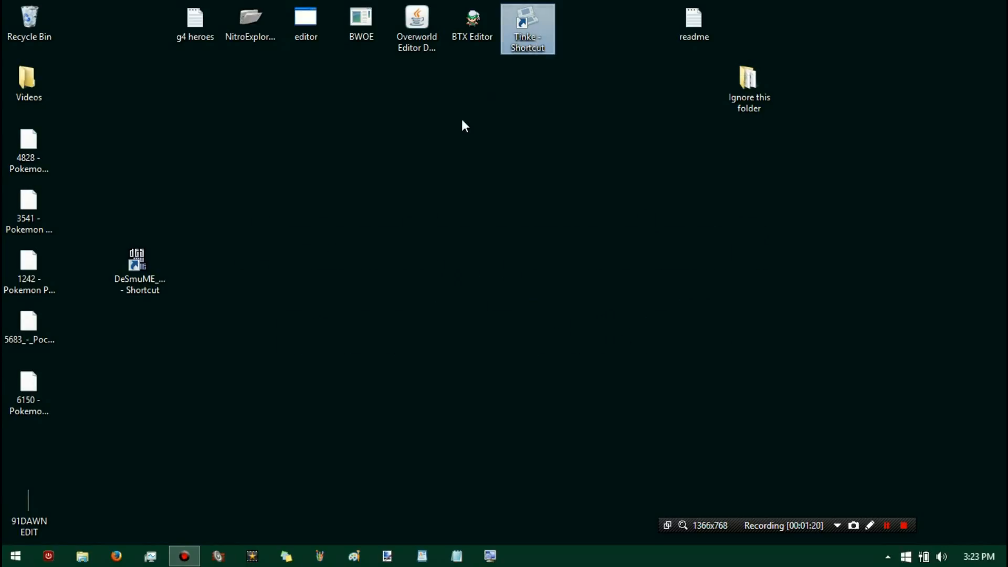
click(224, 120)
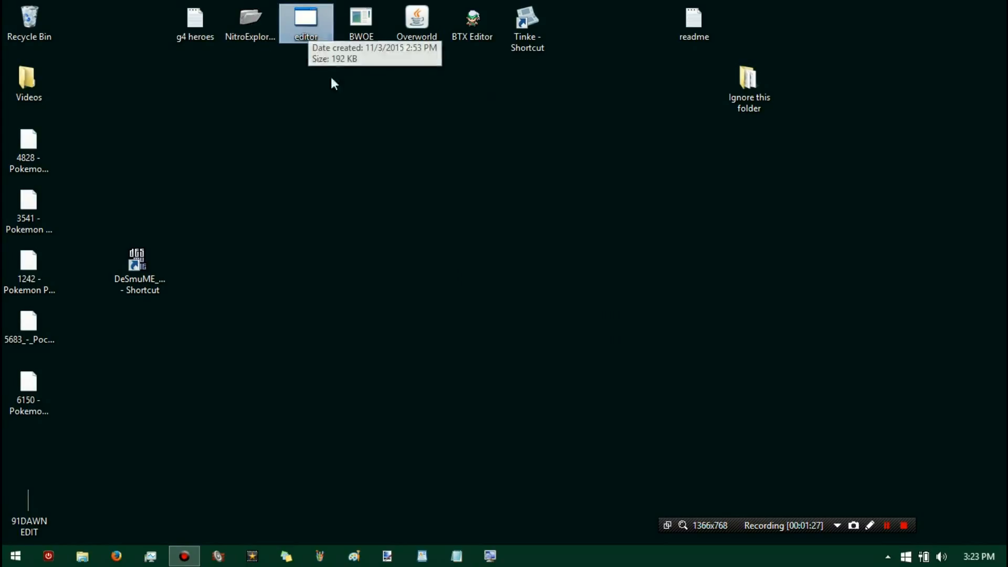
click(364, 32)
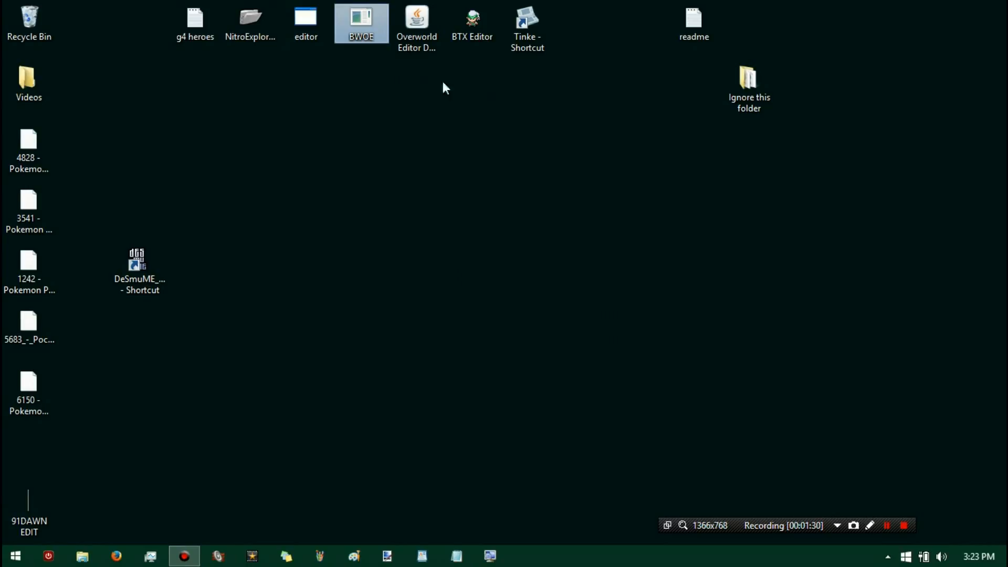
click(607, 145)
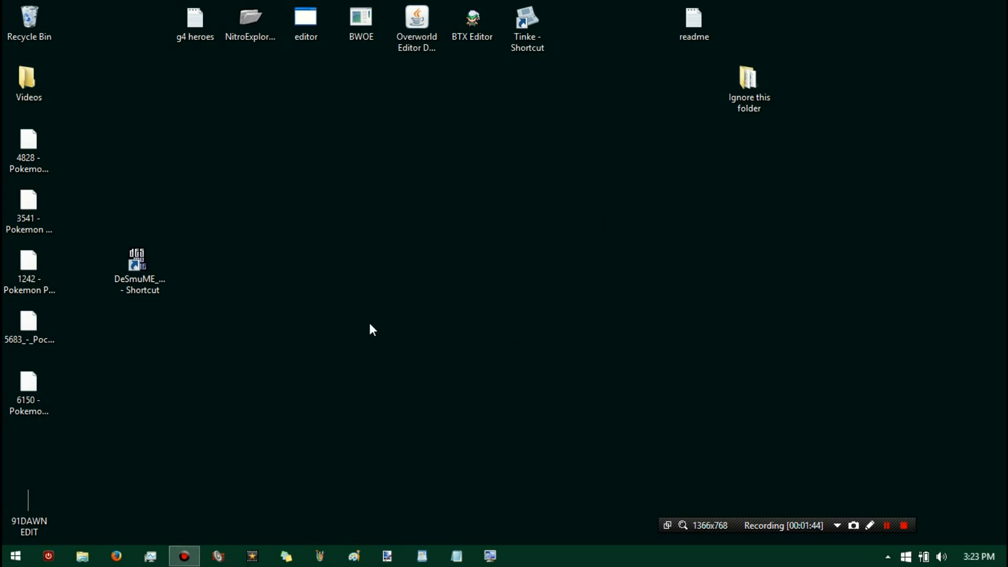
- Open the classic Paint, the newer Paint and paint.net for comparison, leaving only the classic Paint on screen
click(321, 556)
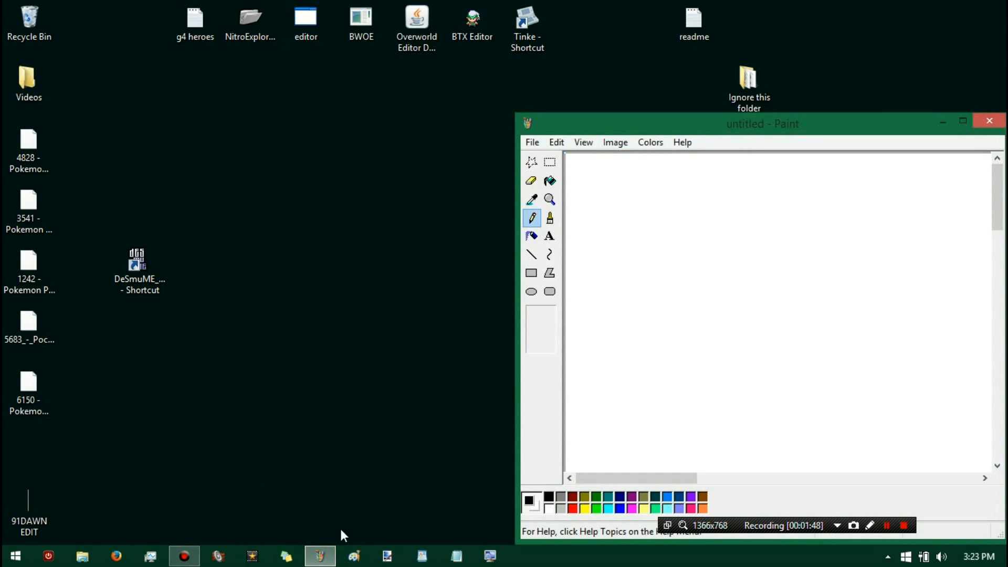
click(355, 556)
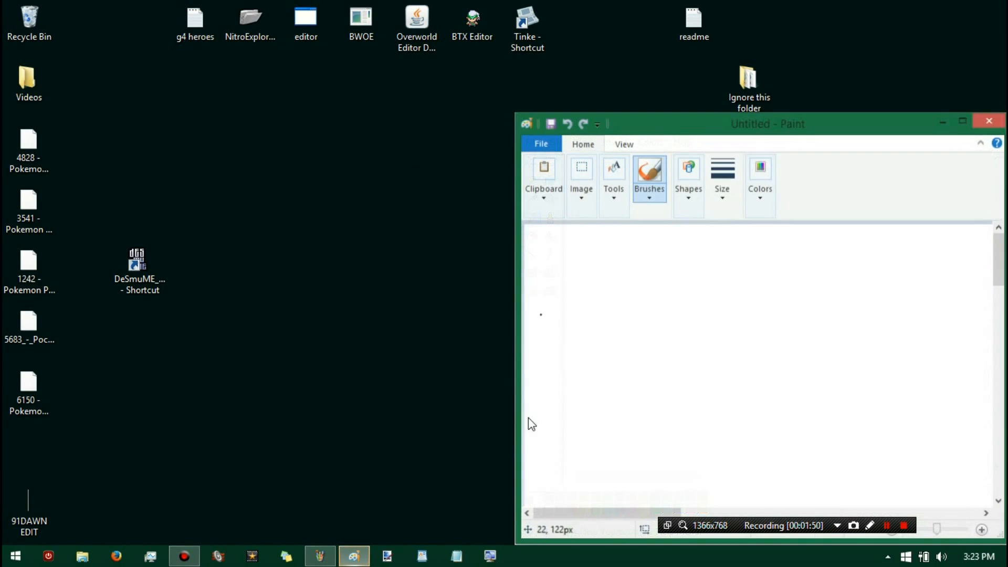
click(389, 556)
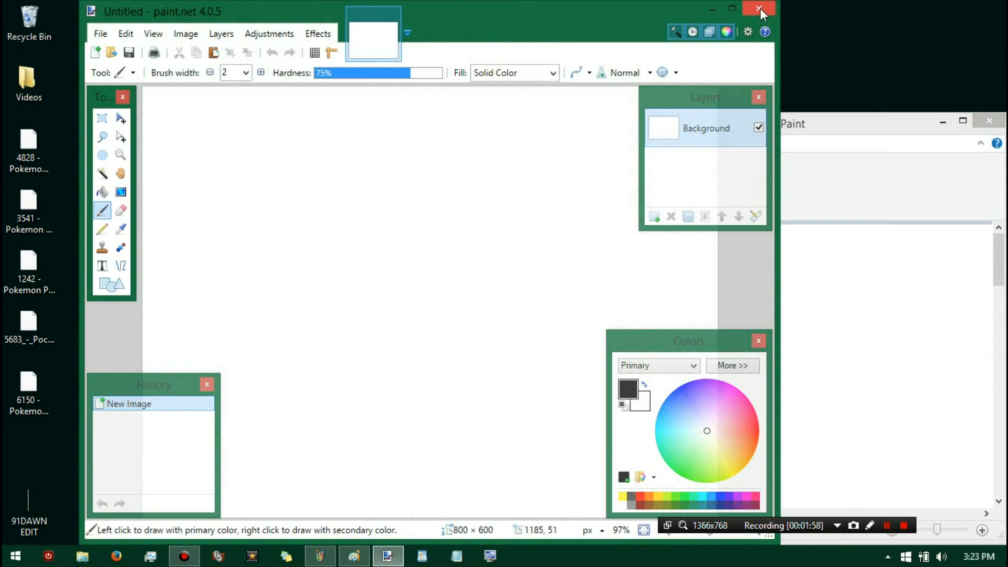
click(758, 8)
click(940, 121)
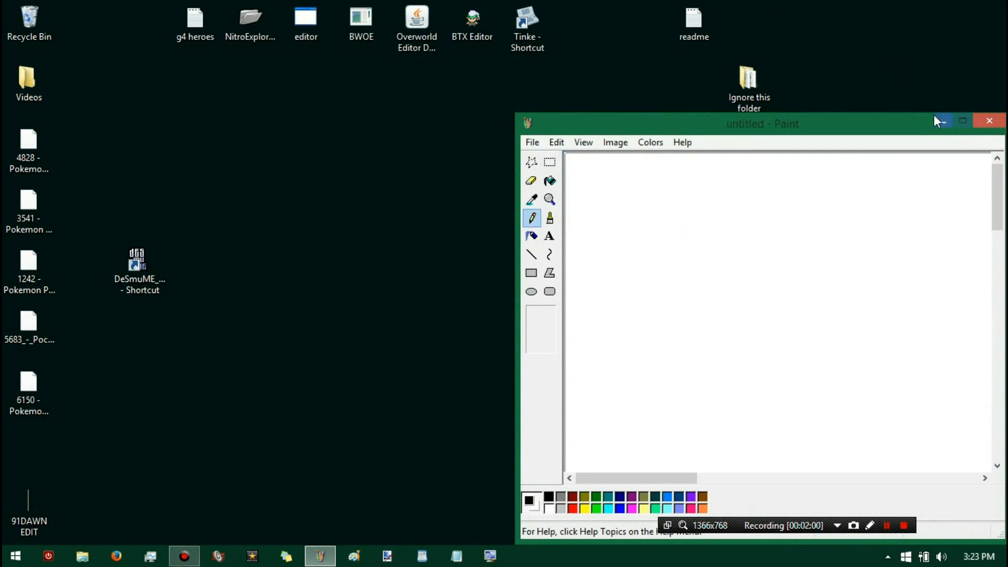
- Sketch a small smiley face with the Pencil in the classic Paint and close it without saving
mouse_move(775, 131)
mouse_down()
mouse_move(730, 108)
mouse_move(677, 109)
mouse_up()
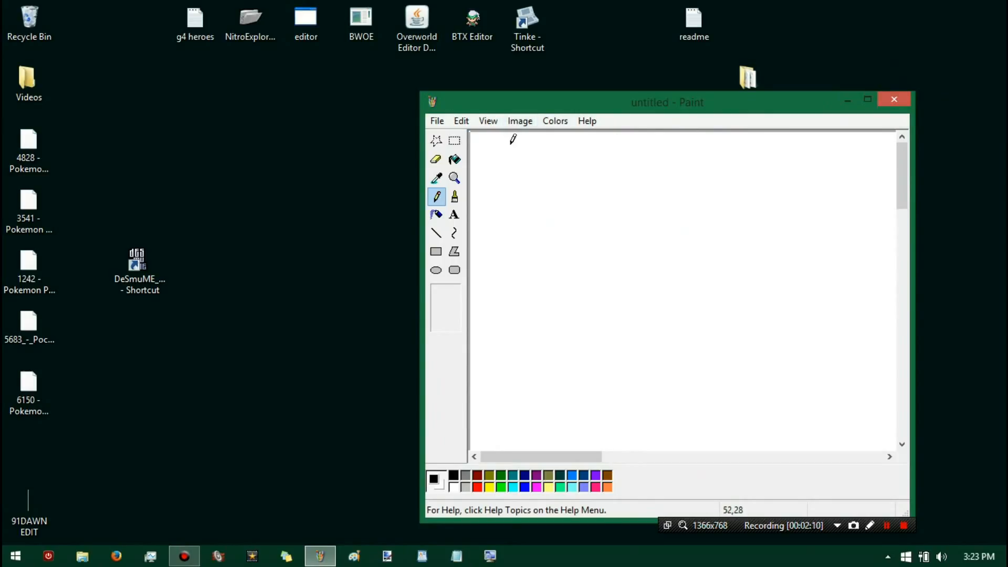
mouse_move(511, 146)
mouse_down()
mouse_move(510, 174)
mouse_move(527, 167)
mouse_move(527, 211)
mouse_move(574, 195)
mouse_up()
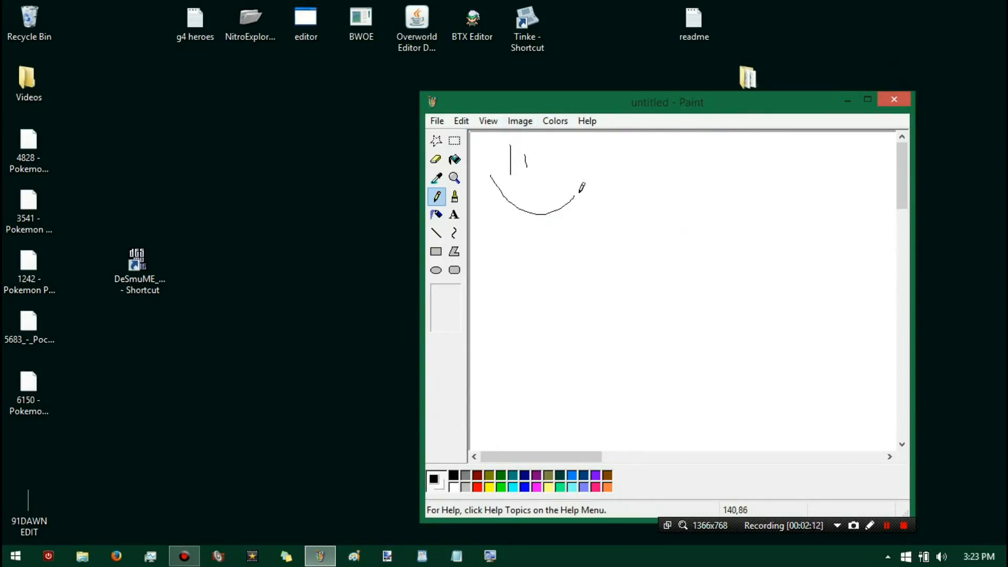
click(894, 100)
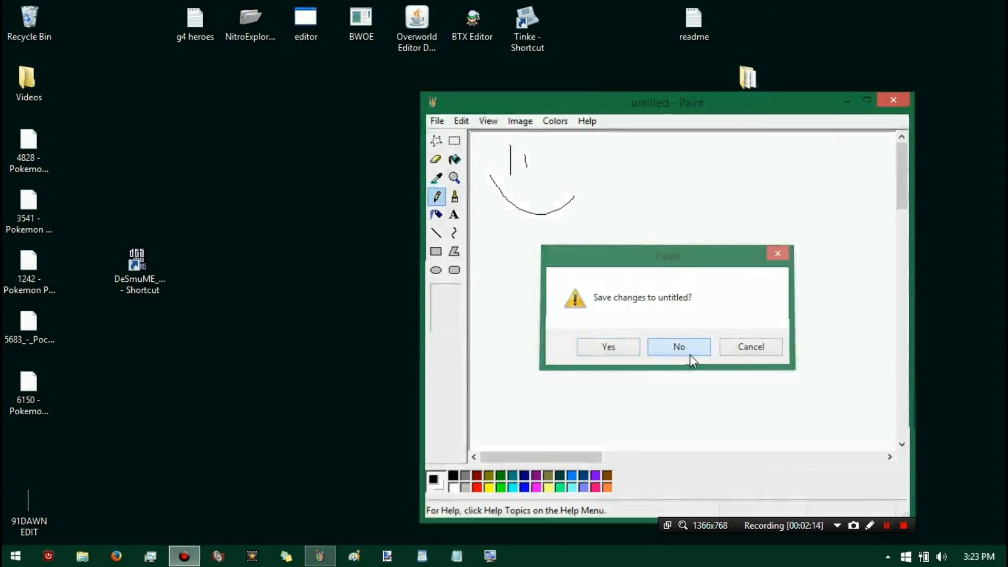
click(679, 347)
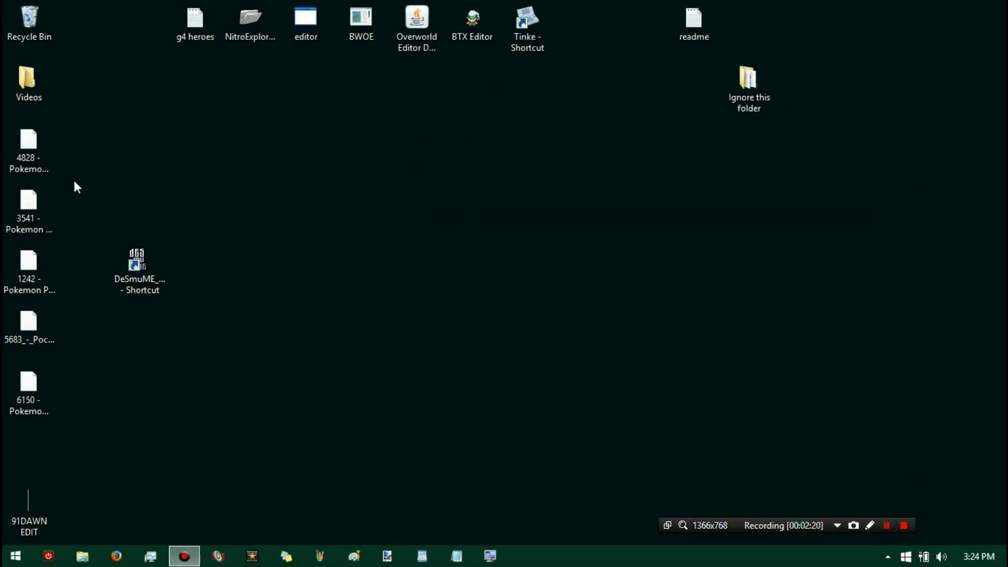
- Examine the full file names of the Pokemon .nds ROM files on the desktop to see which game versions they are
click(47, 143)
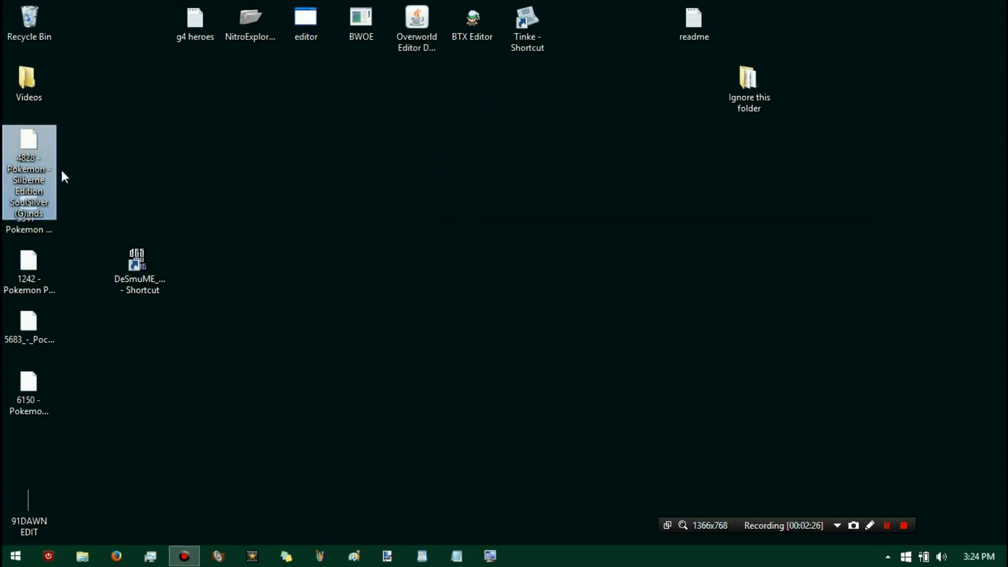
click(38, 313)
click(47, 398)
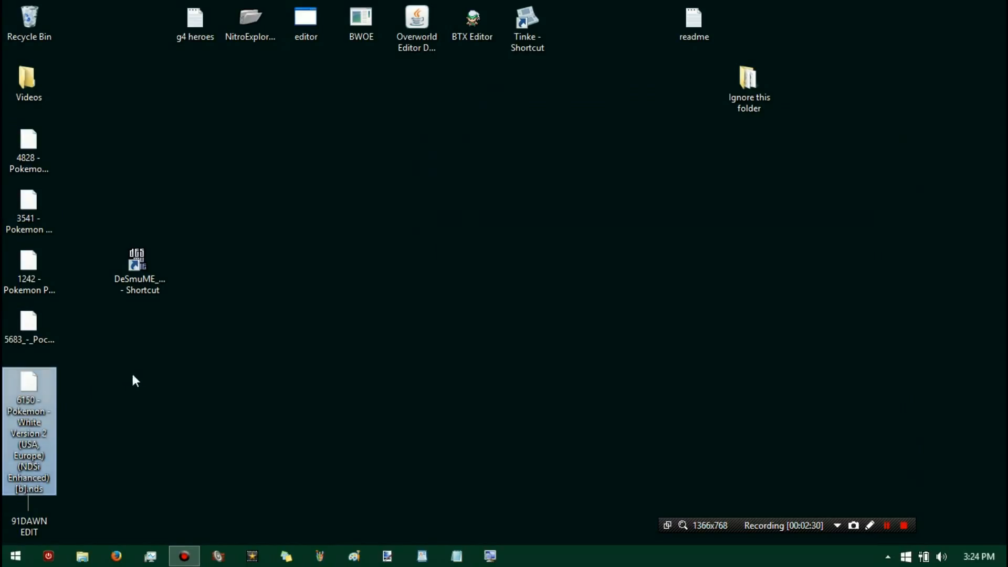
click(141, 369)
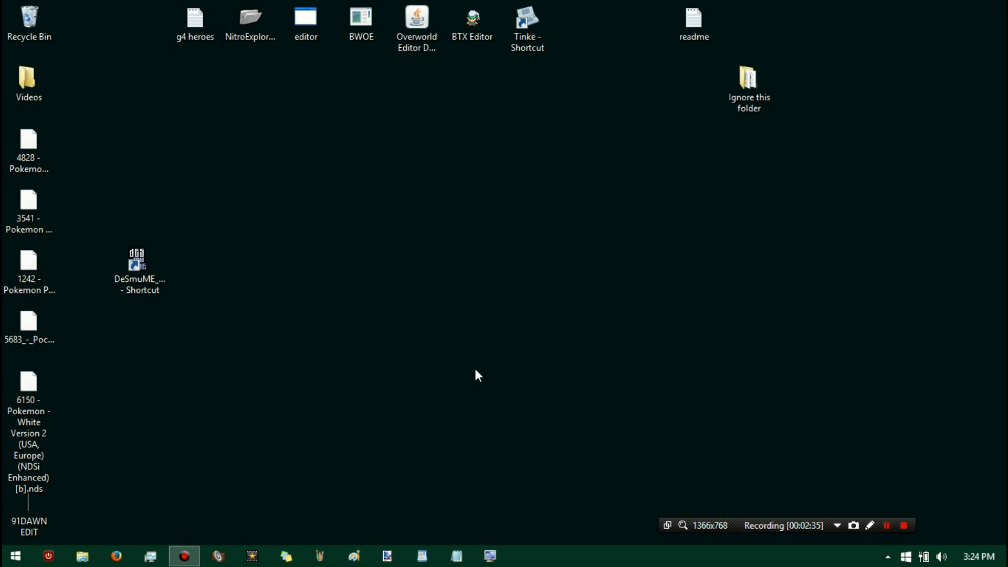
click(26, 203)
click(33, 292)
click(32, 336)
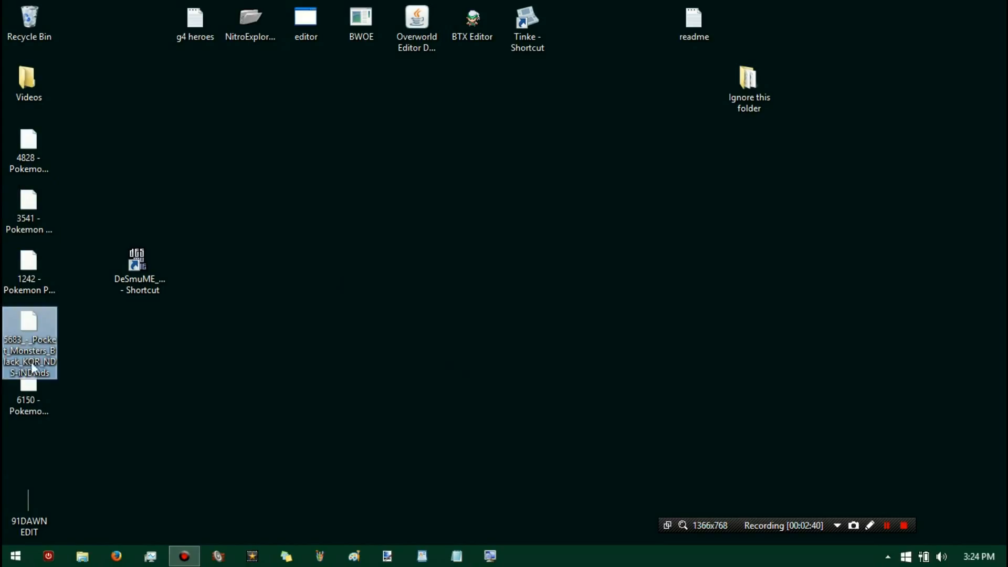
click(30, 391)
click(36, 332)
click(31, 266)
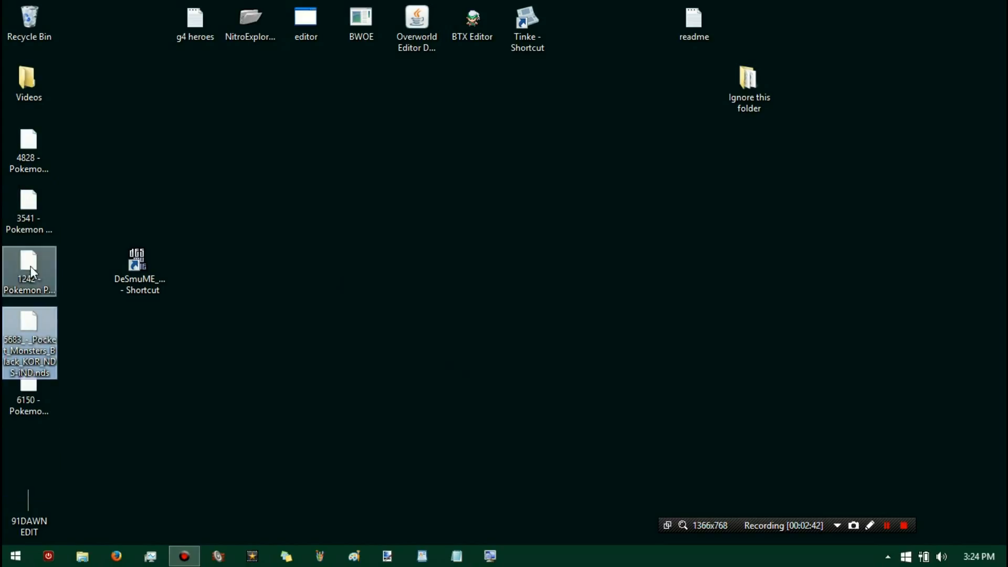
click(28, 210)
click(24, 158)
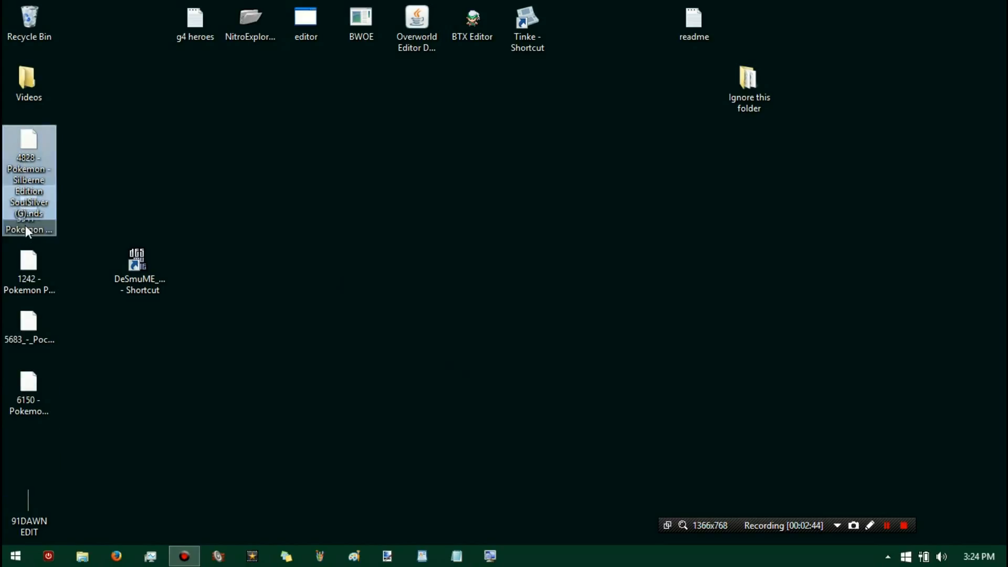
click(25, 226)
click(32, 292)
click(34, 354)
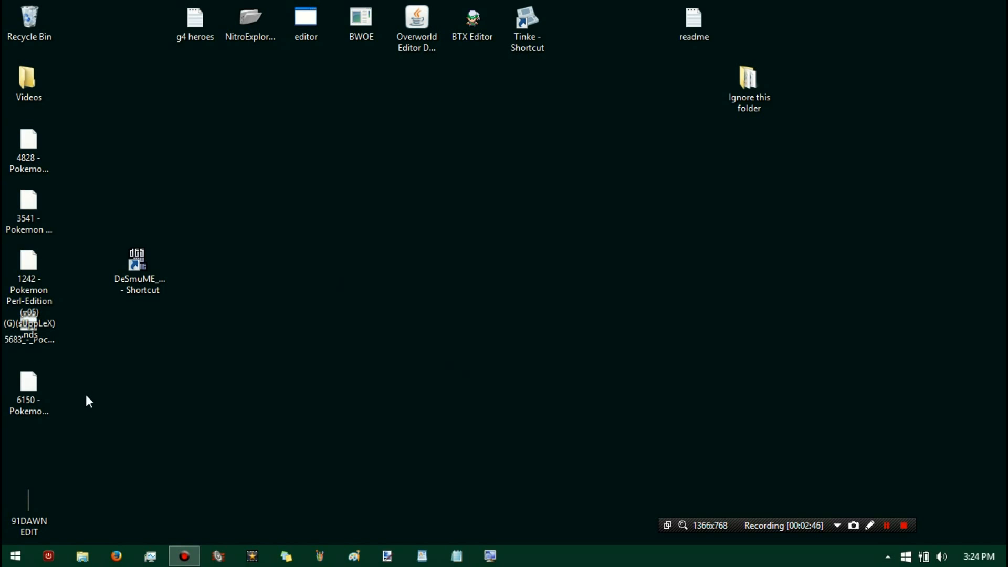
click(23, 214)
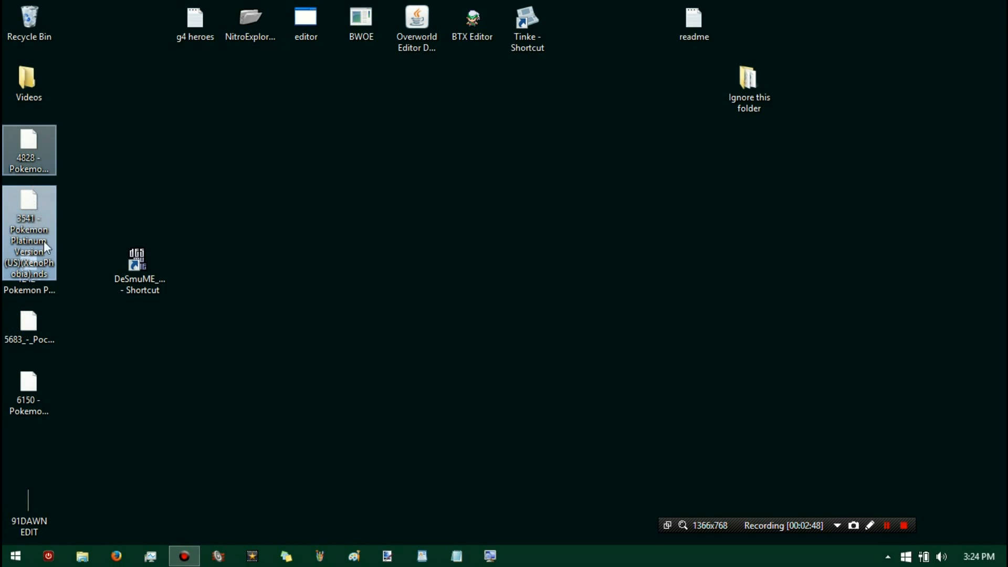
- Open the 1242 Pokemon Perl-Edition ROM in DeSmuME and continue the saved game in a maximized window
drag(26, 295, 139, 277)
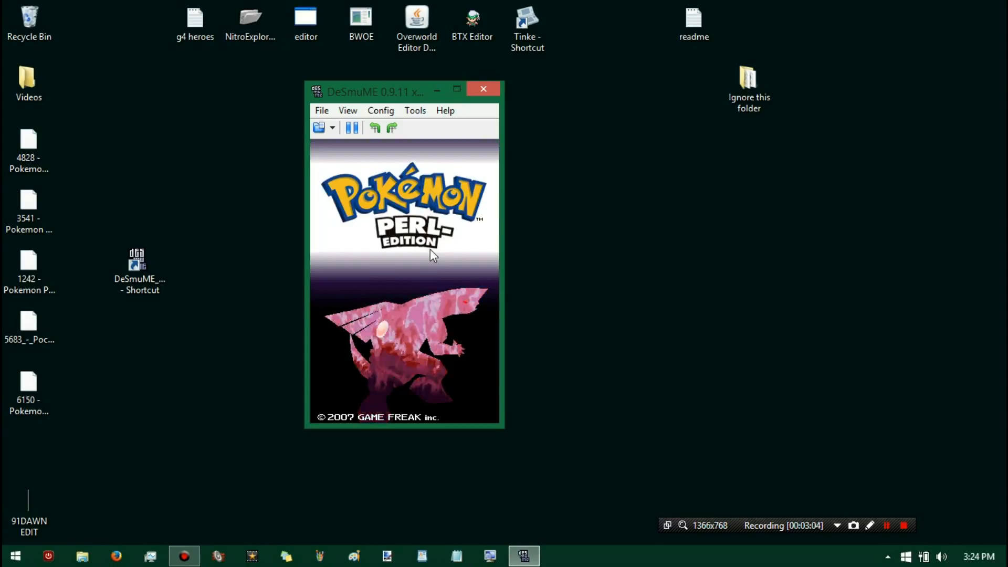
key(Return)
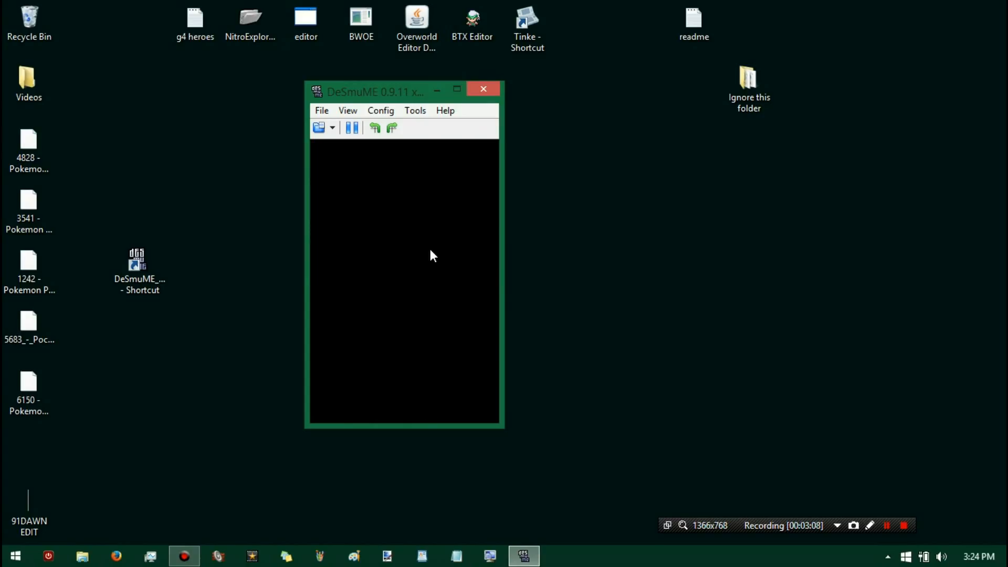
key(Down)
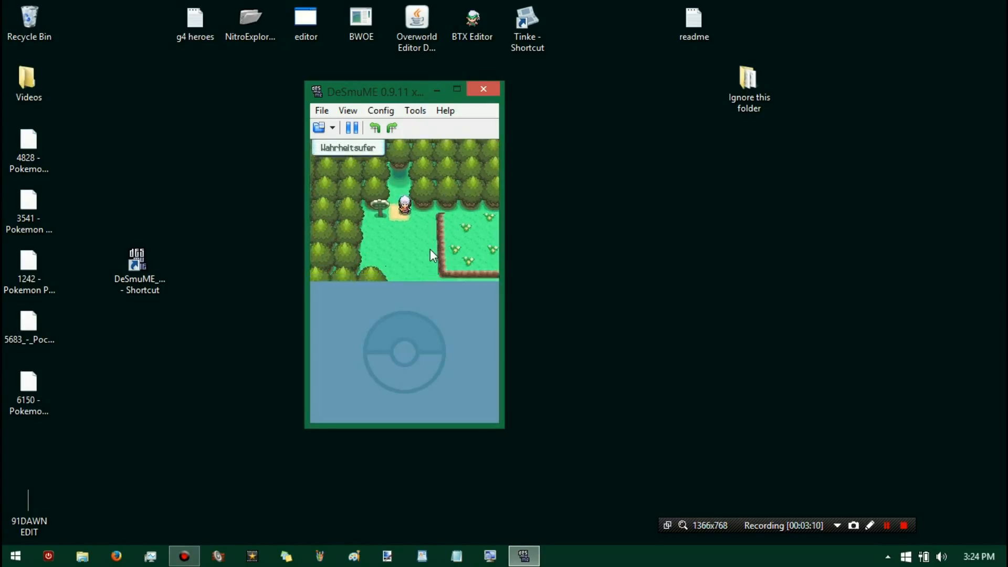
double_click(399, 92)
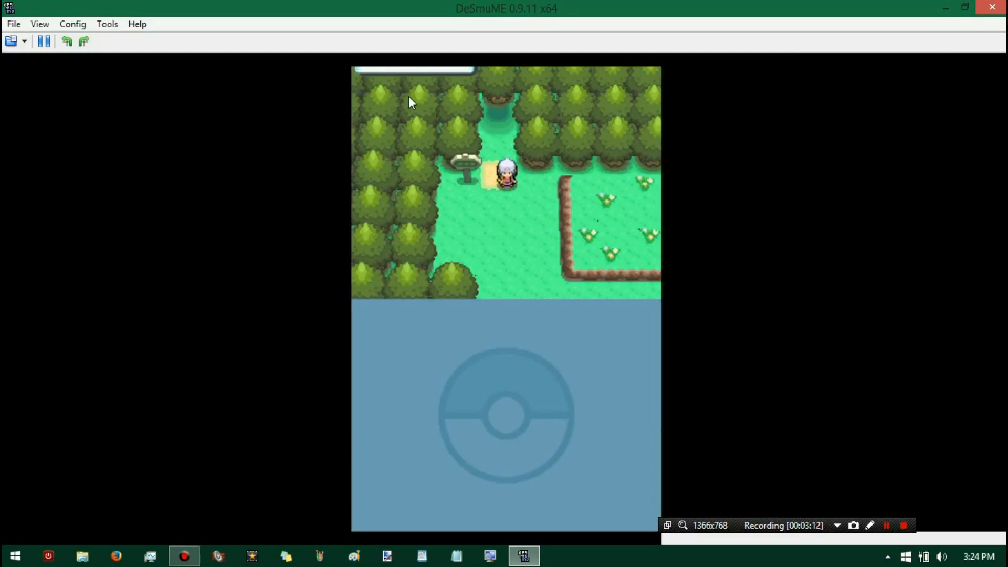
- Walk the hero around near the signpost to examine the overworld sprite from all directions
key(Down)
key(Left)
key(Up)
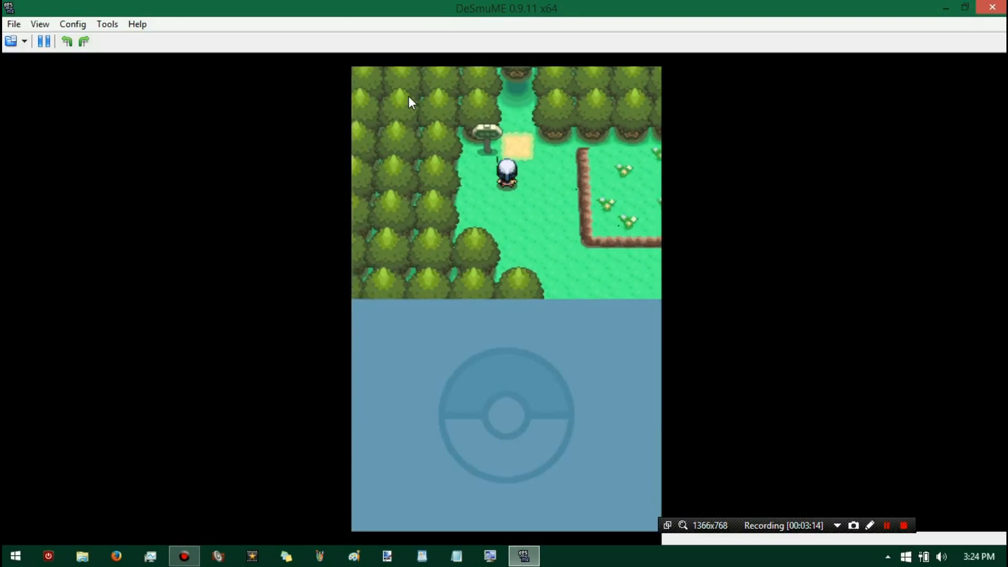
key(Right)
key(Left)
key(Down)
key(Right)
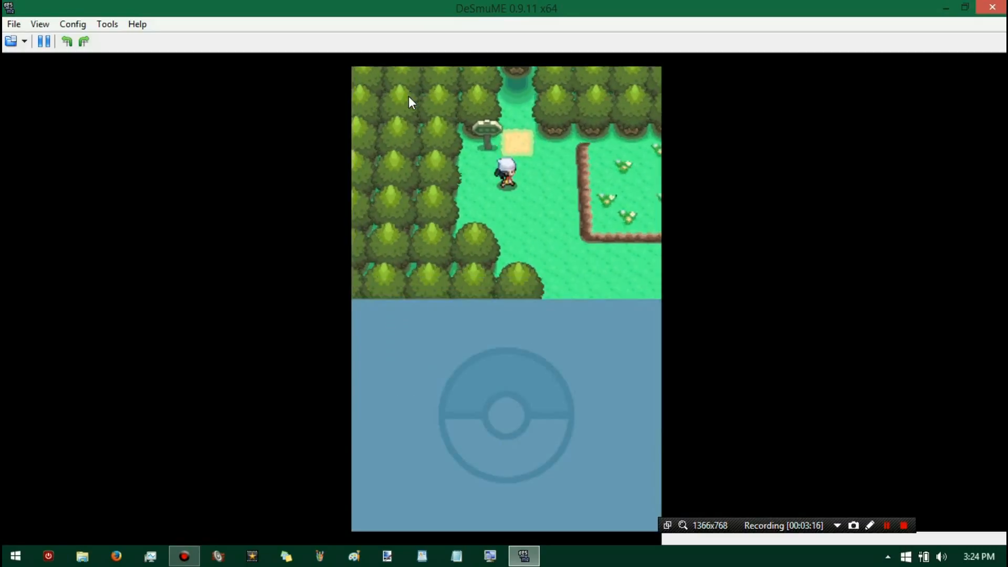
- Close the emulator after a last walk and load the 1242 Pokemon Perl-Edition ROM in Nitro Explorer 2
key(Right)
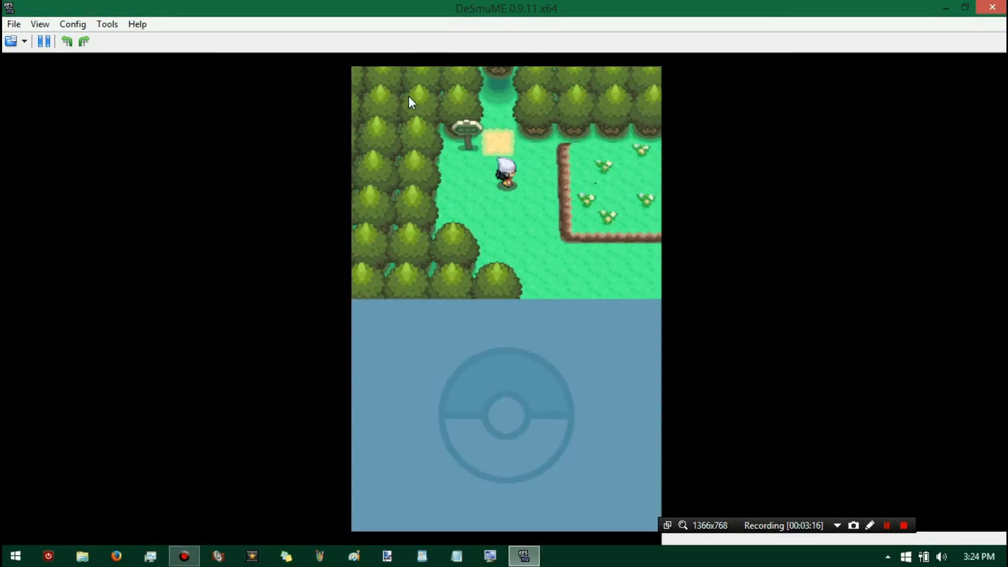
click(989, 7)
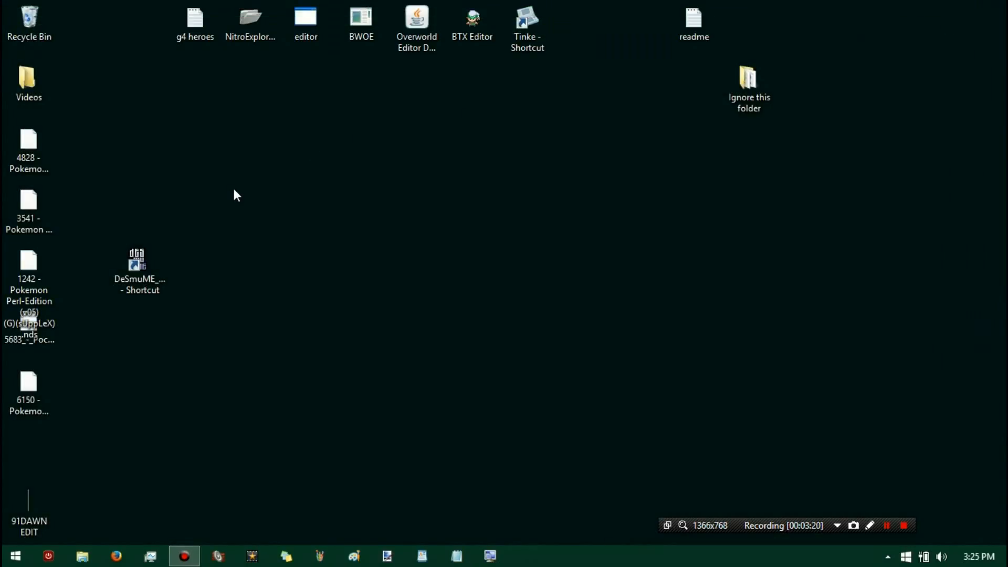
double_click(261, 41)
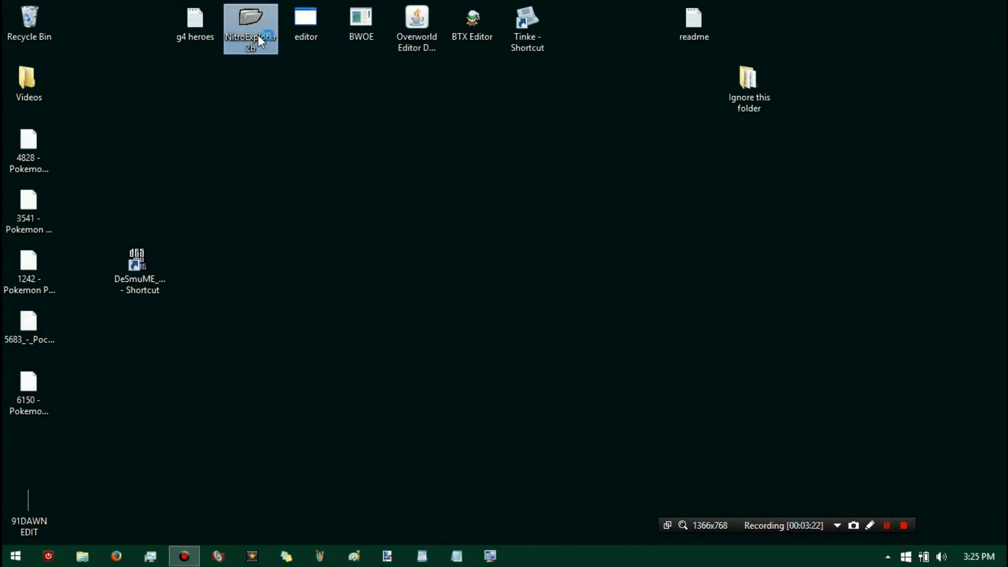
click(160, 148)
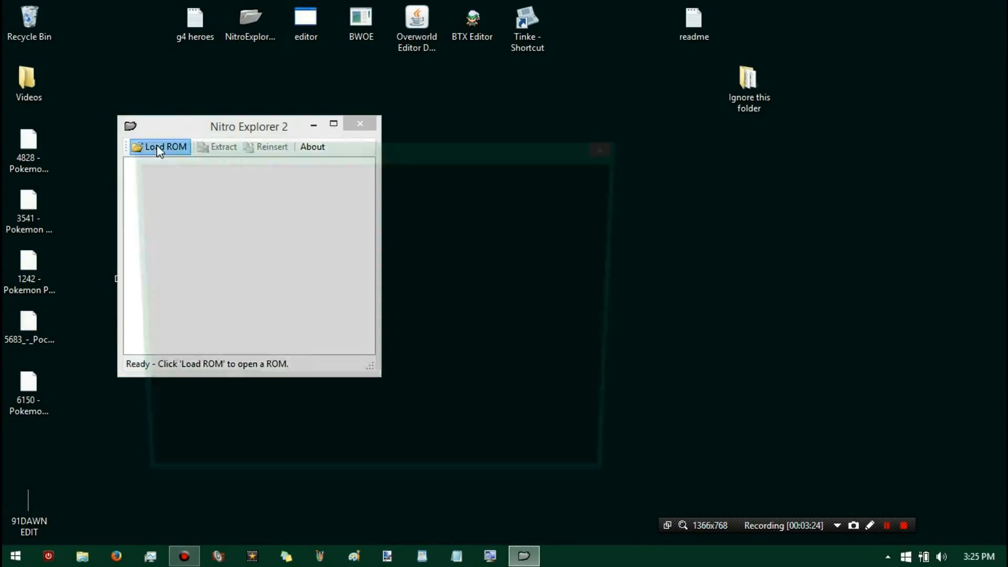
click(367, 313)
scroll(341, 336, down, 3)
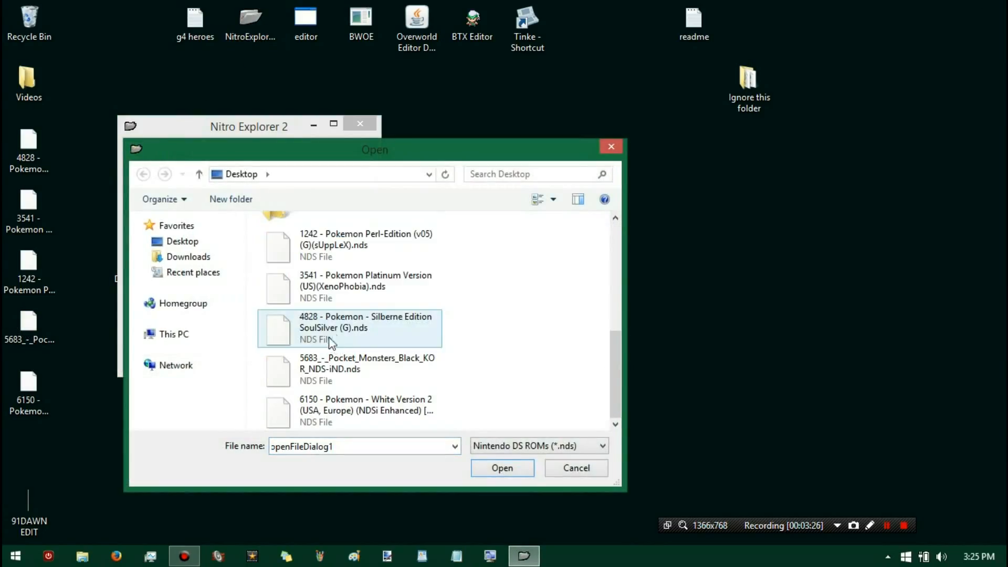
double_click(352, 257)
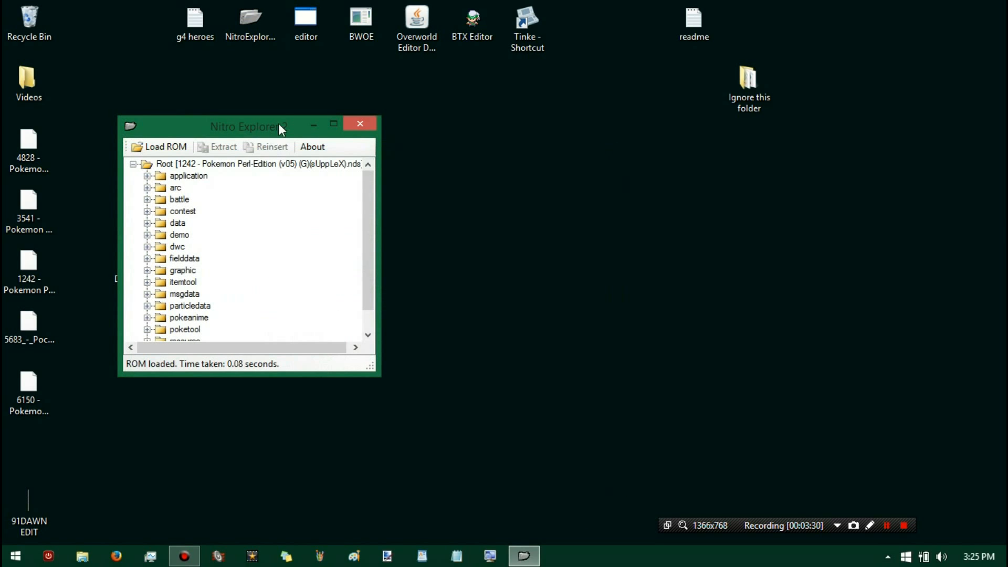
drag(281, 129, 409, 66)
- Check the DPPT archive path in the g4 heroes list and select mmodel.narc in the ROM's data/mmodel folder
double_click(189, 24)
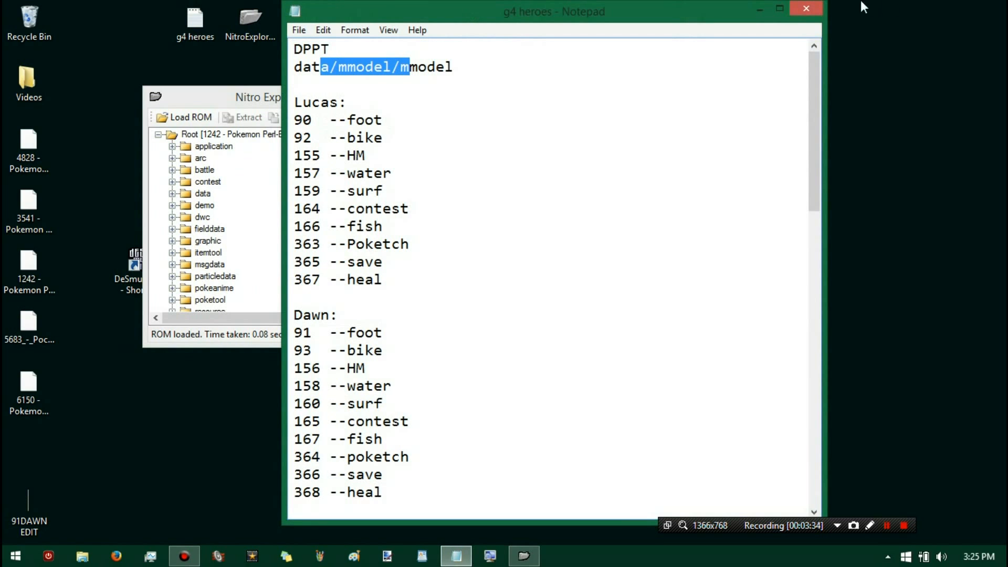
click(813, 9)
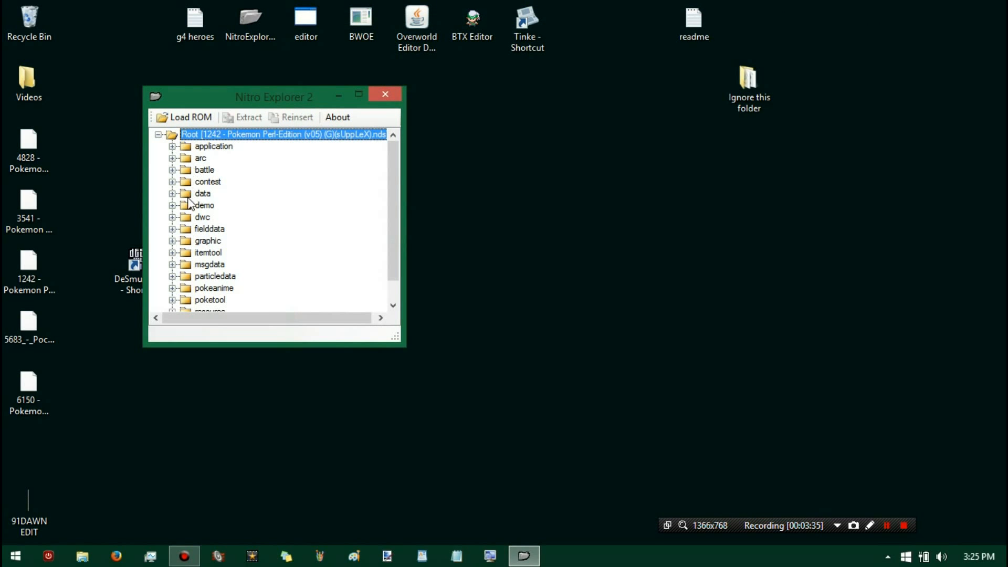
click(172, 193)
scroll(180, 198, down, 15)
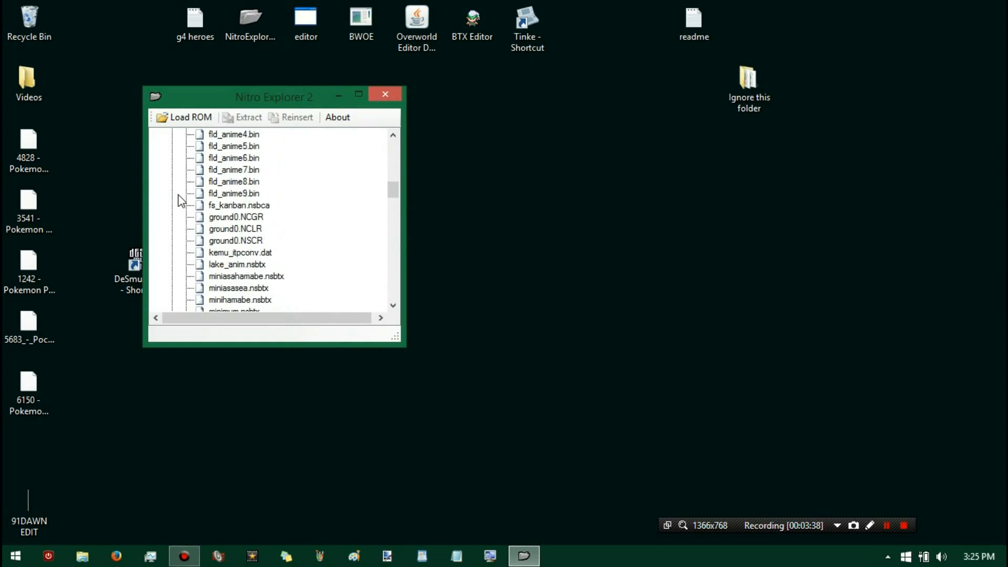
scroll(310, 192, down, 20)
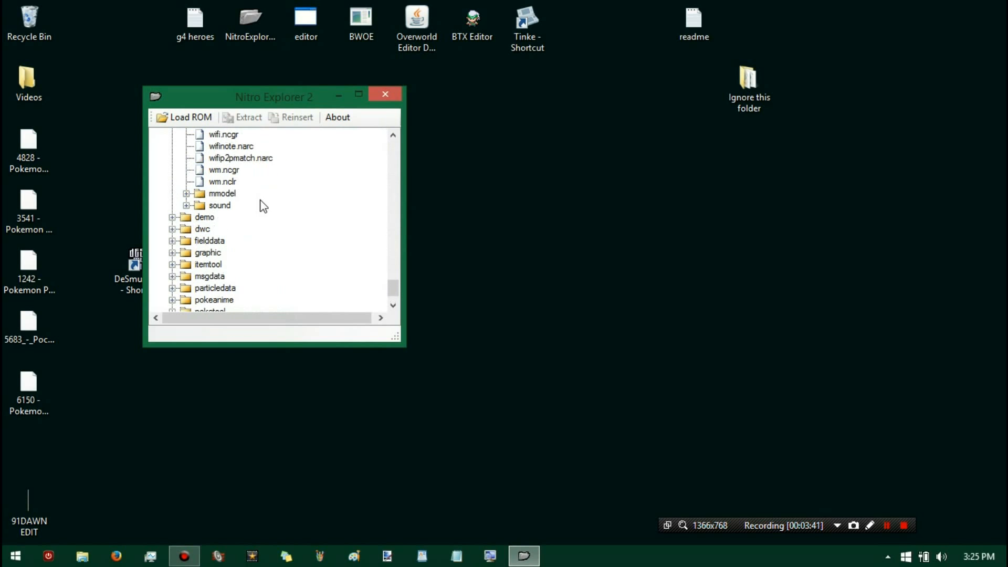
scroll(218, 150, up, 1)
double_click(221, 194)
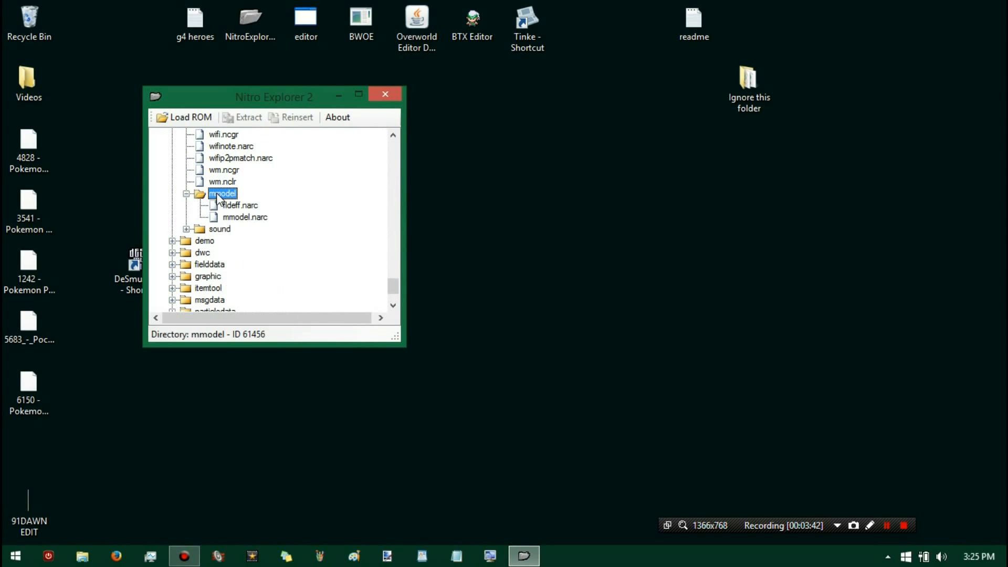
click(227, 217)
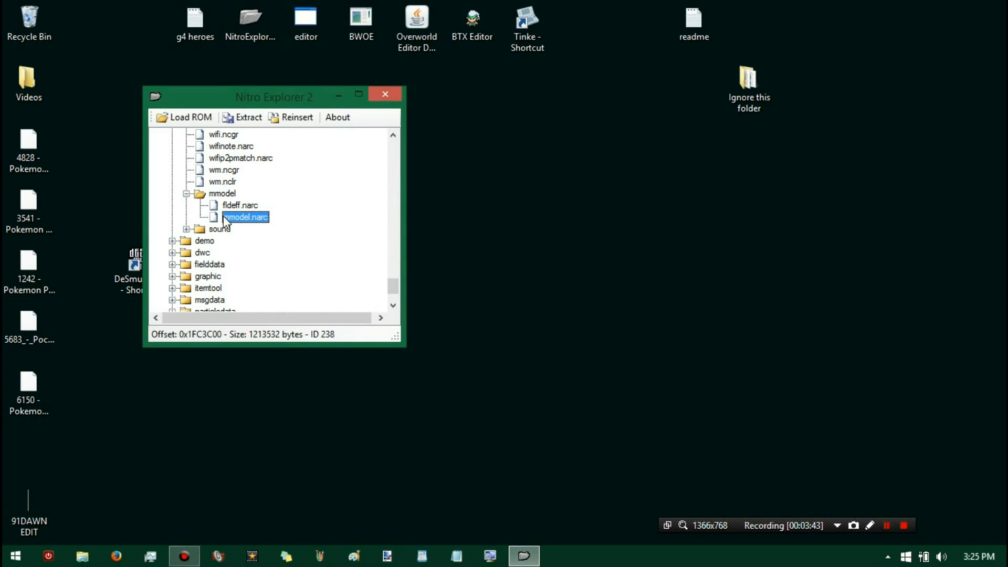
- Extract the selected archive to the desktop as mmodel.narc and close Nitro Explorer 2
click(240, 118)
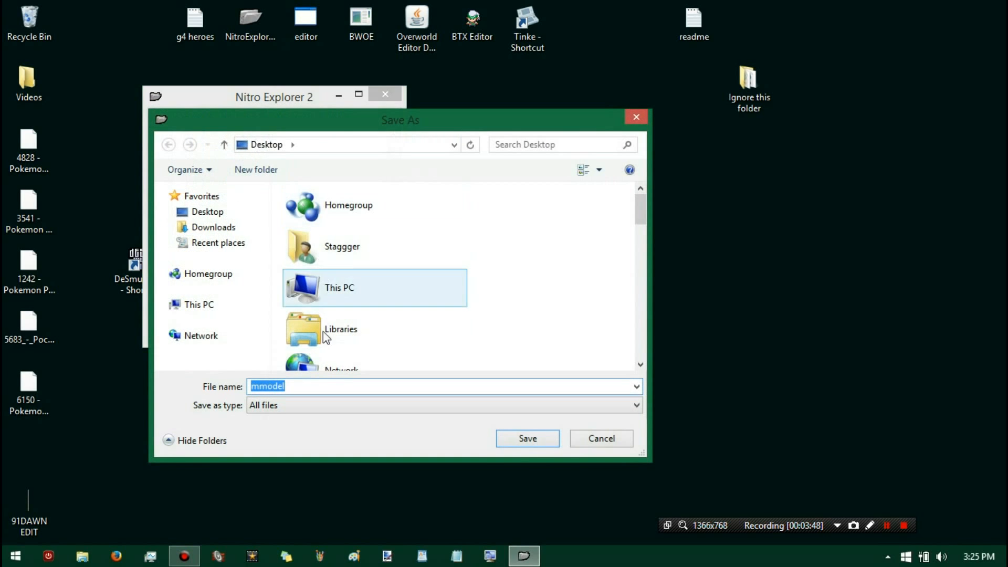
click(322, 391)
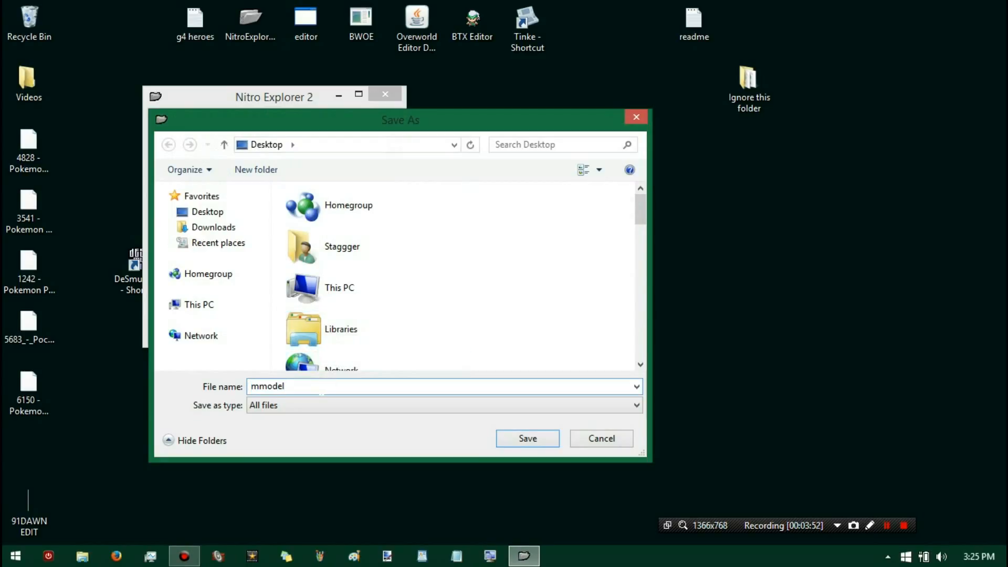
text(.narc)
click(538, 442)
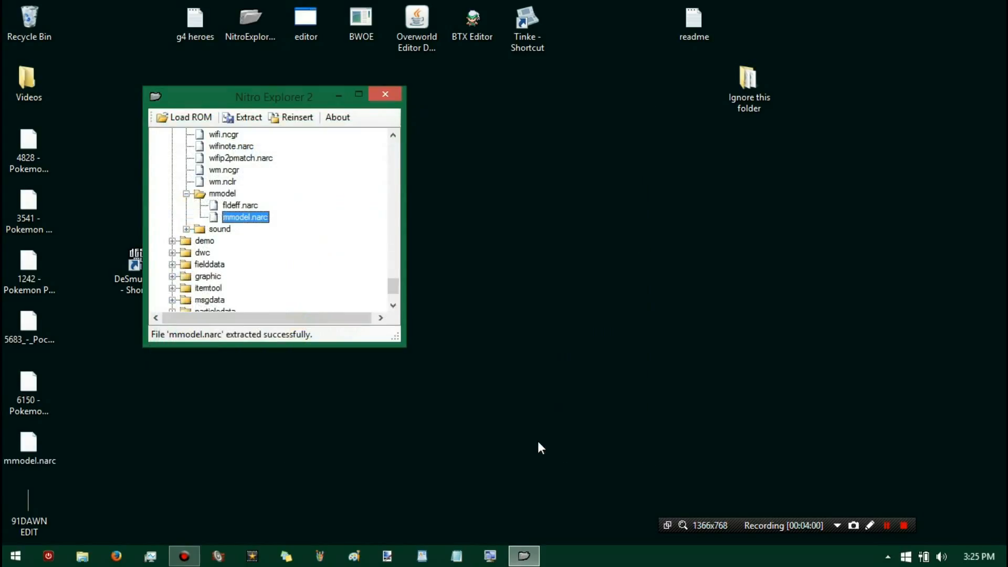
click(36, 457)
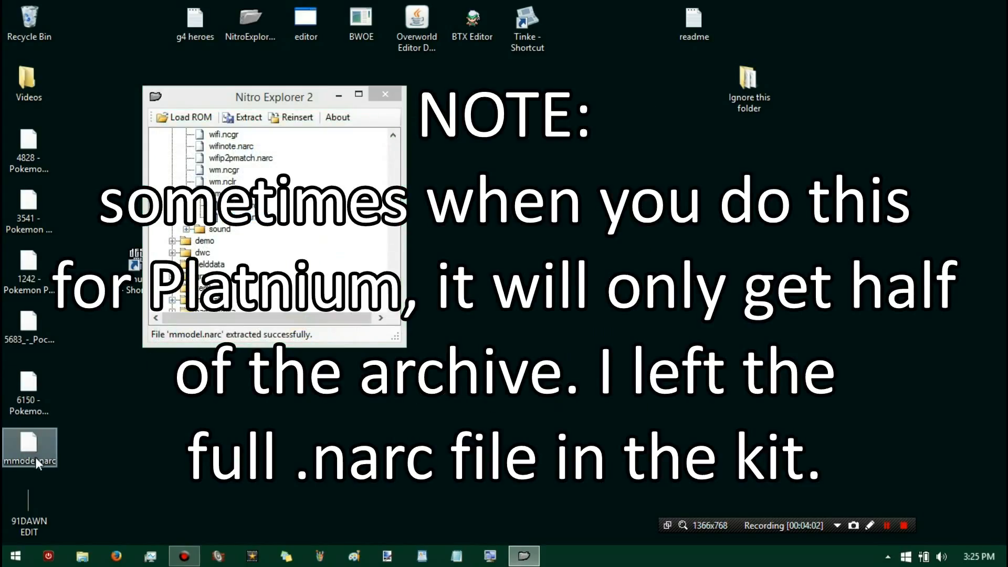
click(385, 97)
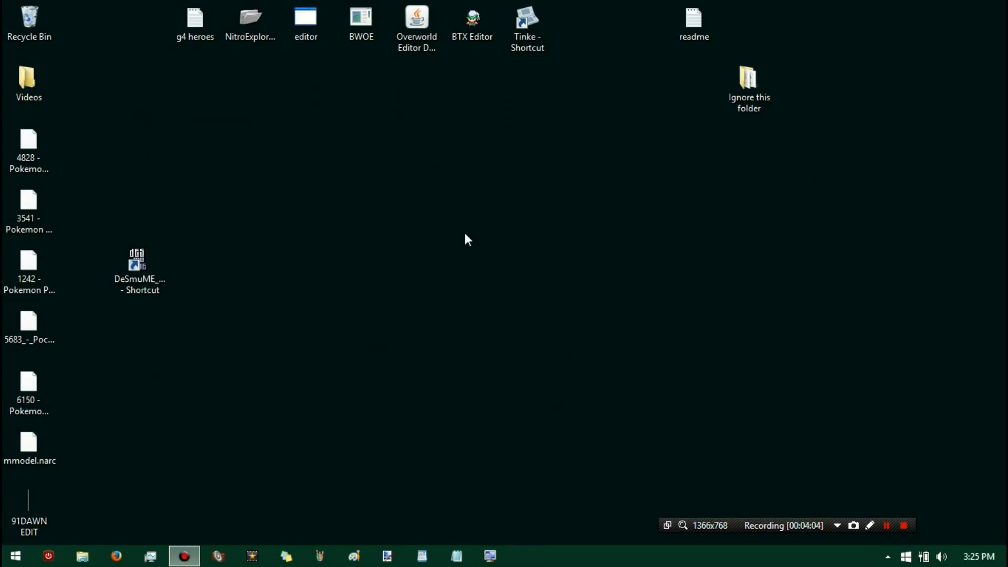
- Launch Overworld Editor DS and open mmodel.narc from the desktop
double_click(427, 34)
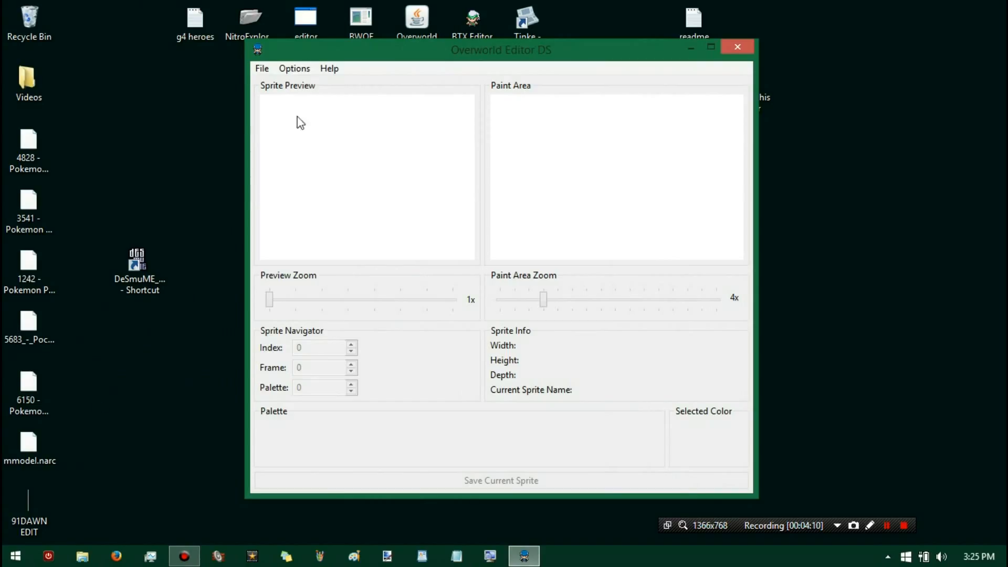
click(262, 69)
click(282, 85)
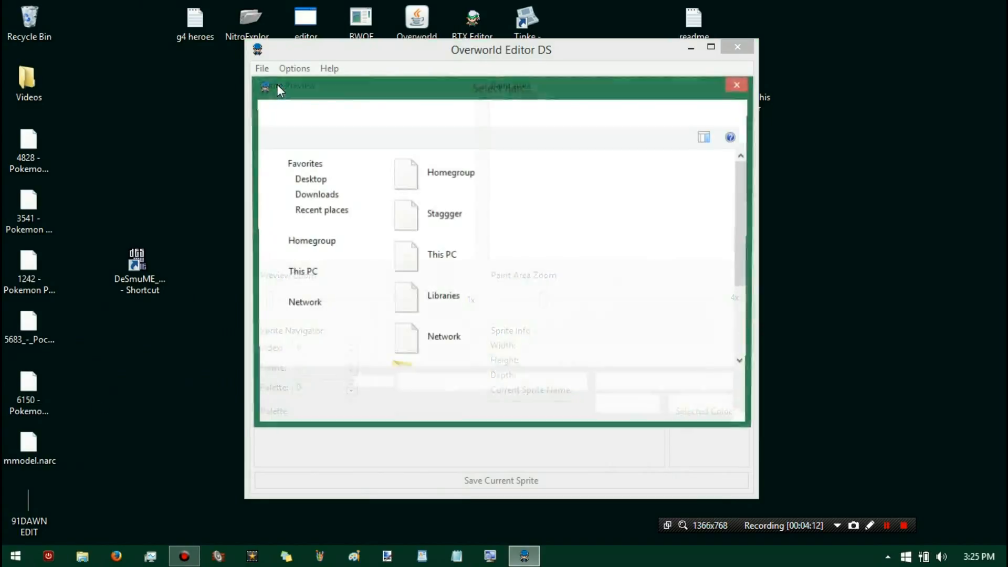
scroll(457, 348, down, 2)
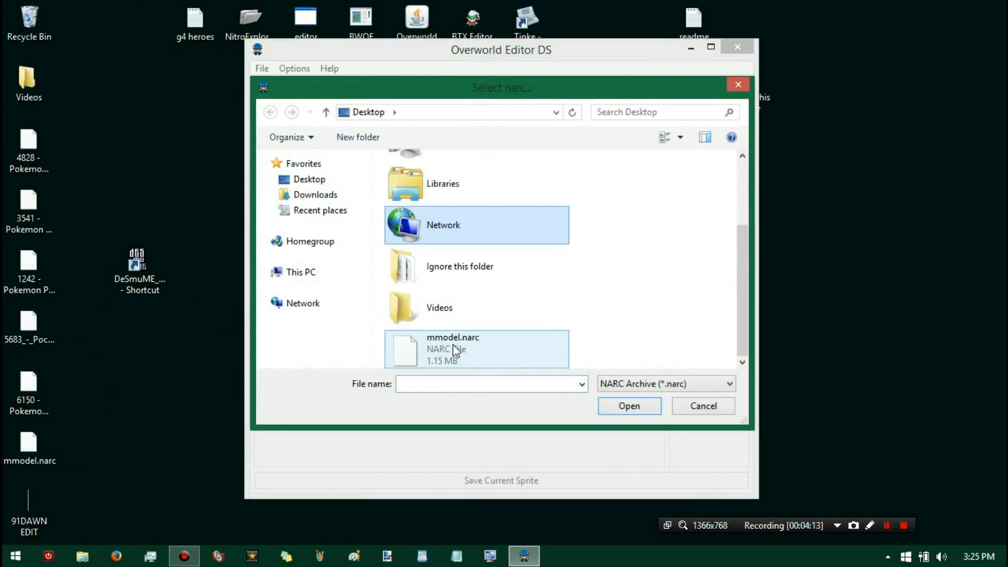
double_click(456, 350)
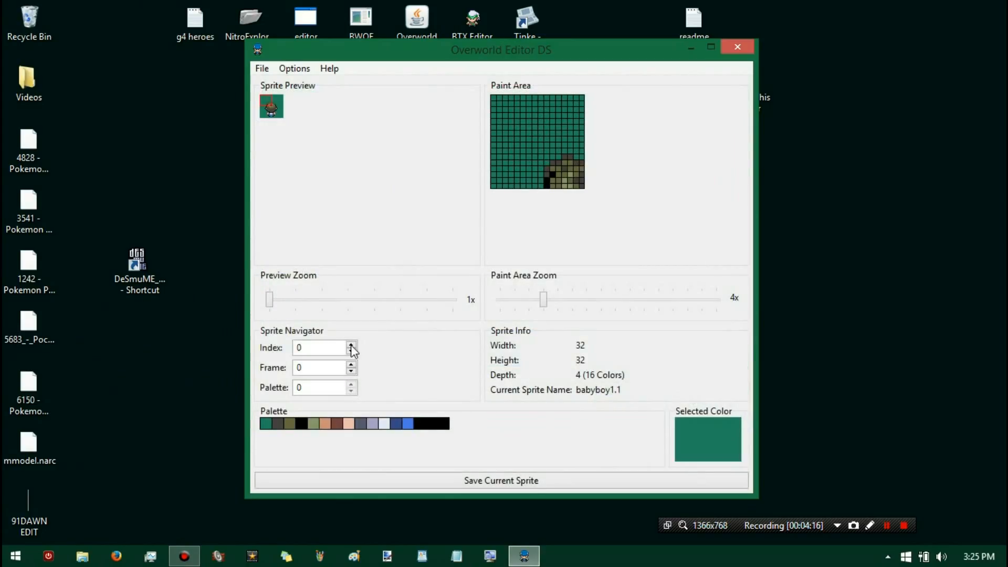
- Browse the archive's overworld sprites one by one up to index 14
click(350, 345)
click(351, 346)
click(351, 345)
click(350, 345)
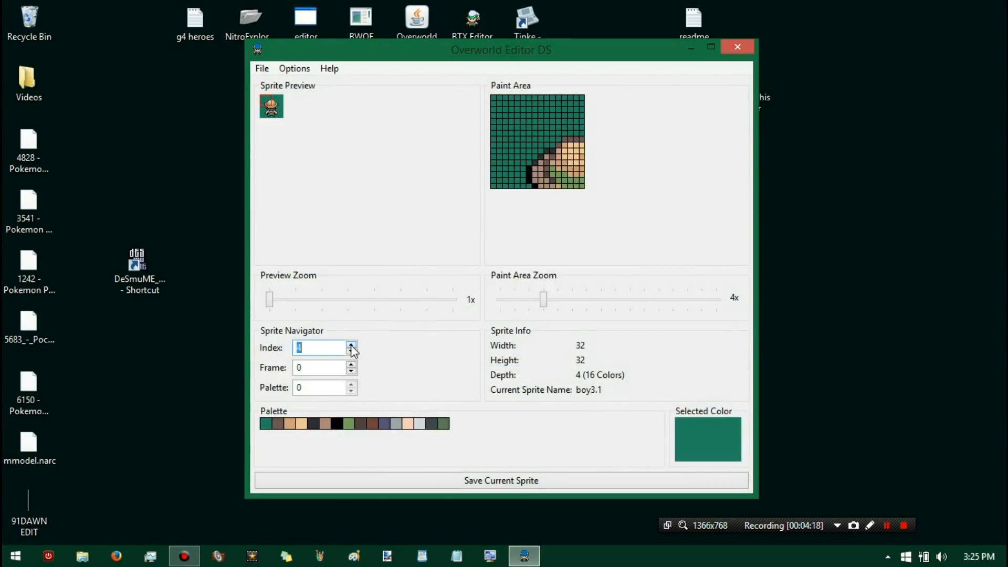
click(350, 345)
click(350, 346)
click(351, 346)
click(351, 346)
click(351, 346)
click(350, 346)
click(351, 346)
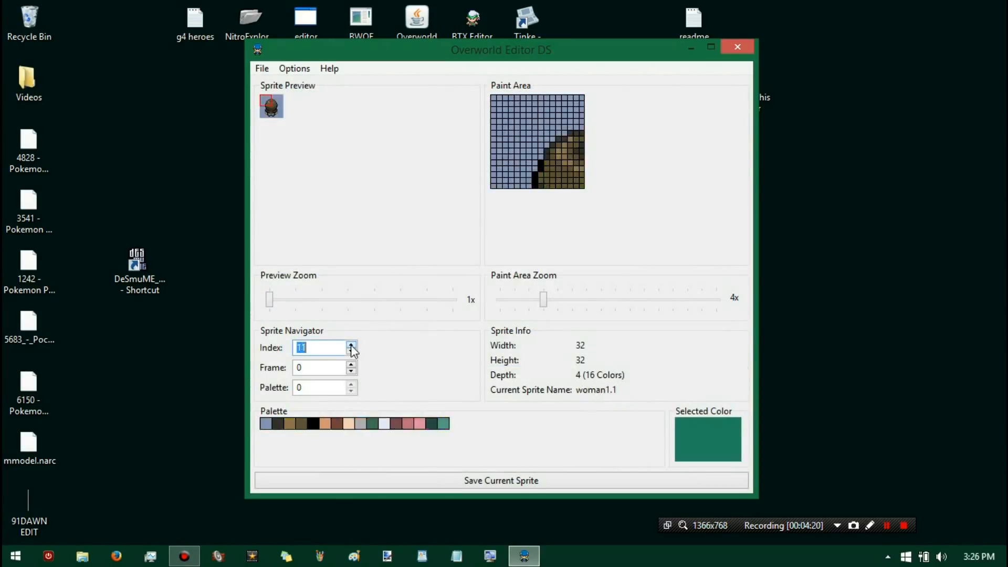
click(350, 346)
click(351, 346)
click(351, 346)
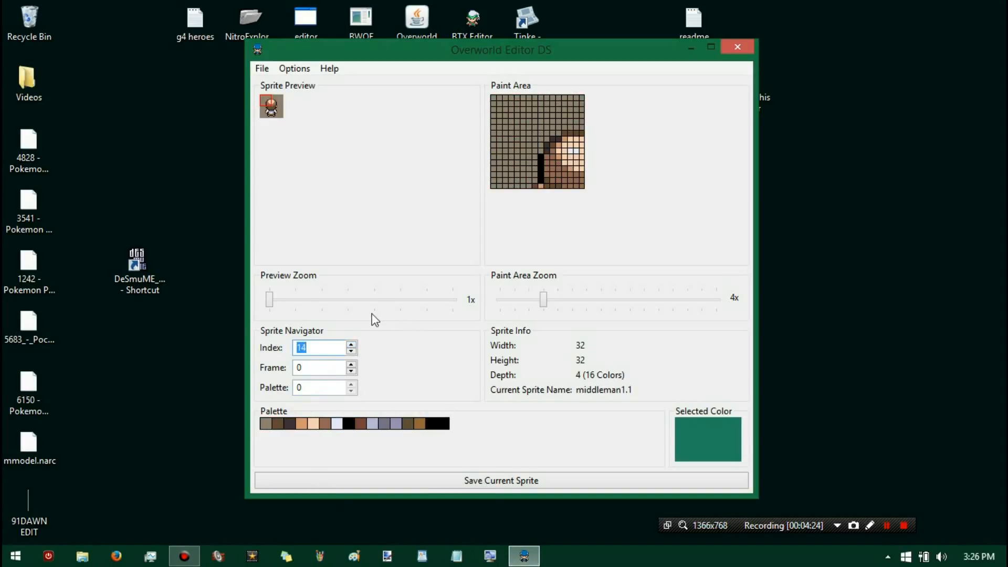
- Go to sprite index 91 and step through its frames to examine the heroine's walking poses
text(91)
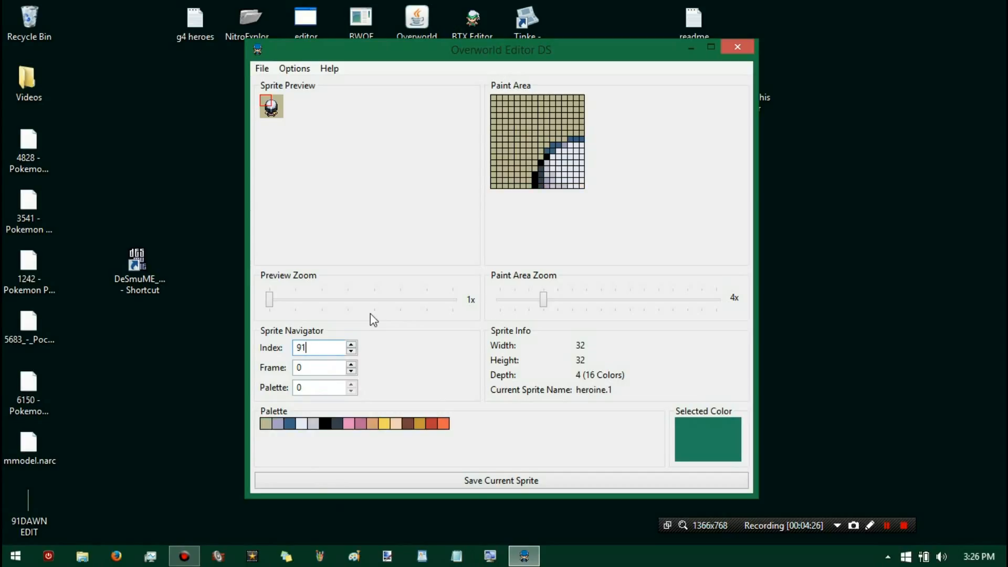
click(351, 364)
click(351, 364)
click(351, 364)
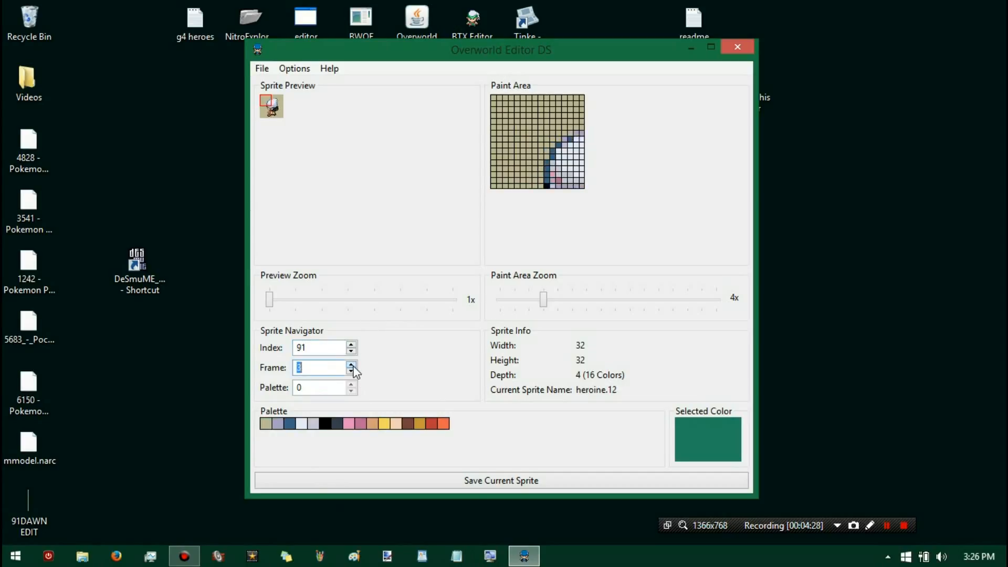
click(351, 365)
click(350, 365)
click(350, 365)
click(351, 364)
click(350, 364)
click(350, 365)
click(351, 364)
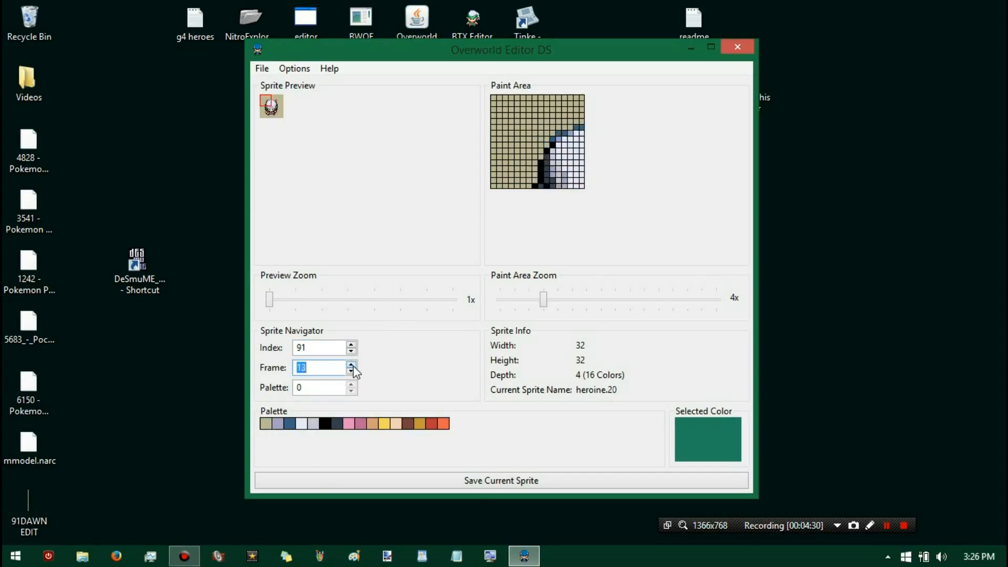
click(351, 364)
click(351, 364)
- Advance to sprite index 93, view the cycling heroine's frames up to frame 3, and close the editor
click(351, 344)
click(351, 344)
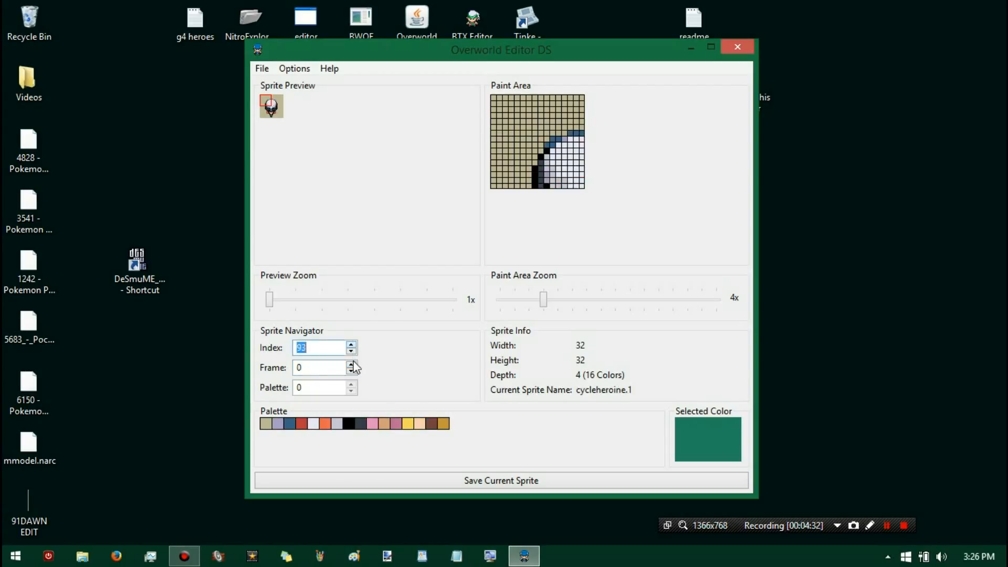
click(351, 364)
click(351, 365)
click(351, 365)
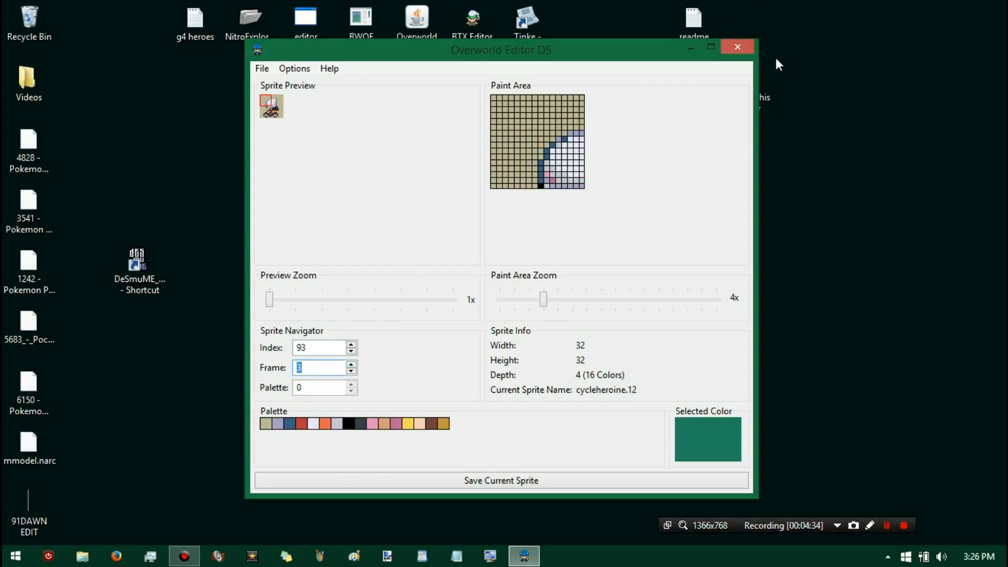
click(737, 47)
click(204, 209)
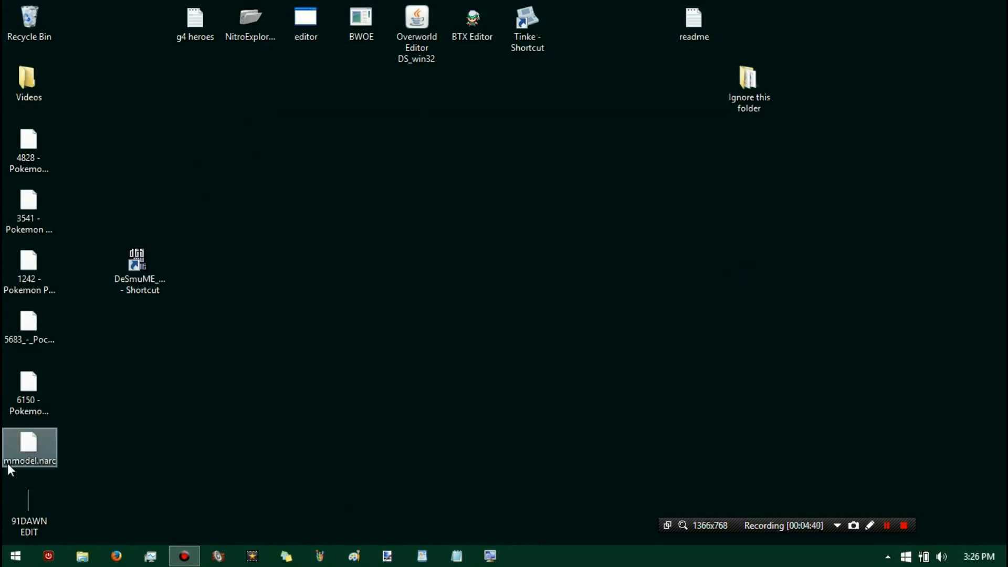
double_click(490, 35)
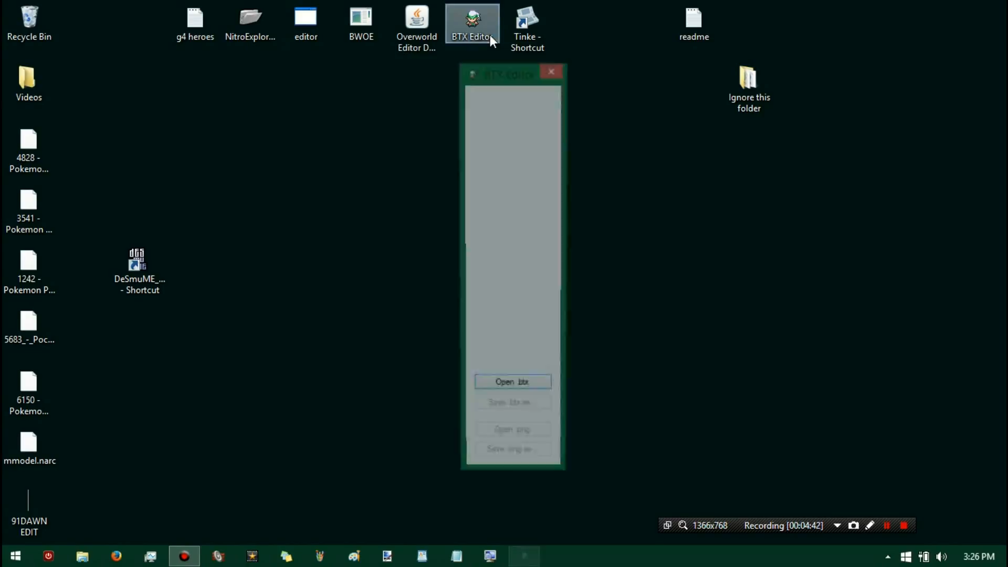
click(551, 68)
- Launch Overworld Editor DS again and load the mmodel.narc archive from the desktop
click(408, 37)
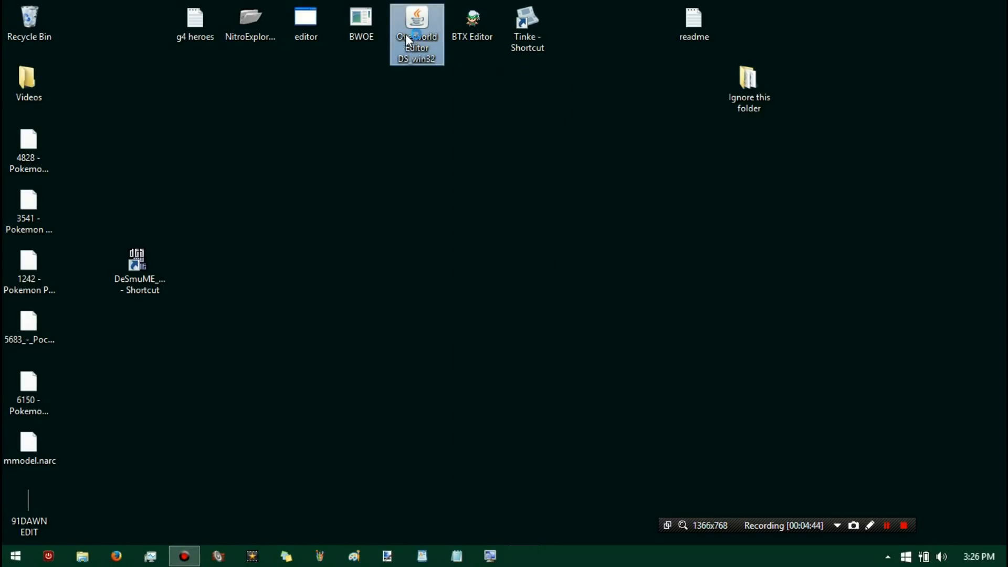
double_click(409, 38)
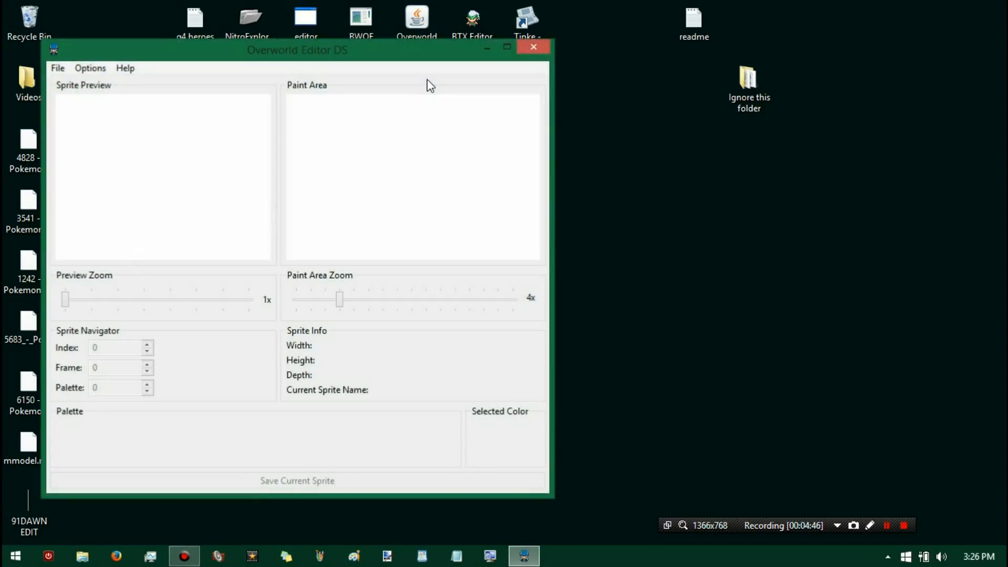
drag(422, 62, 597, 81)
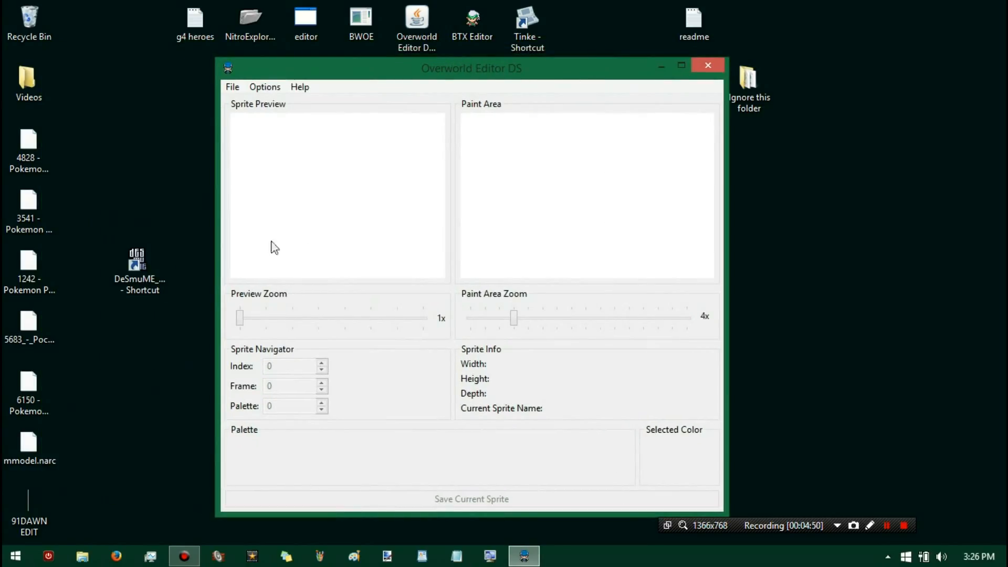
click(238, 89)
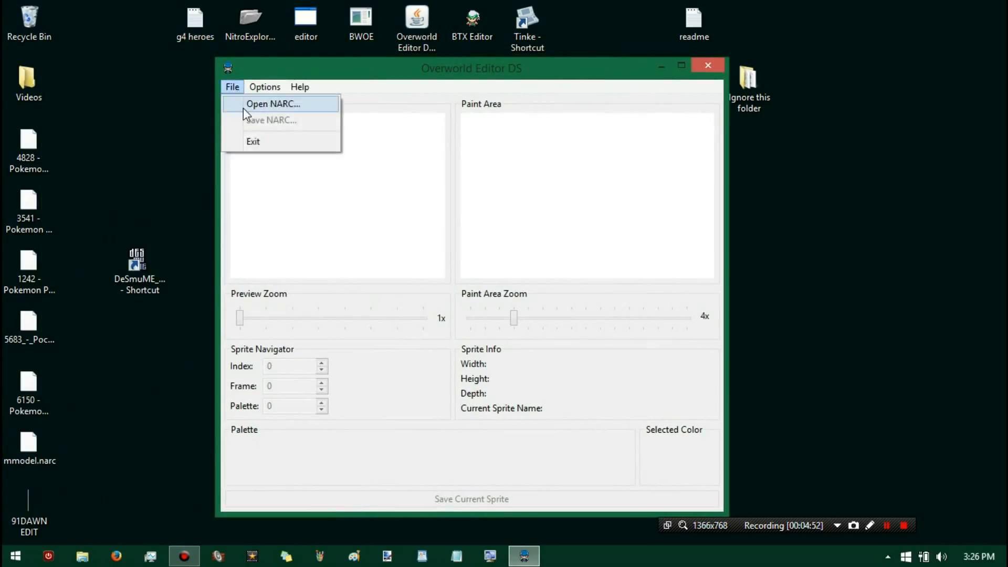
click(244, 105)
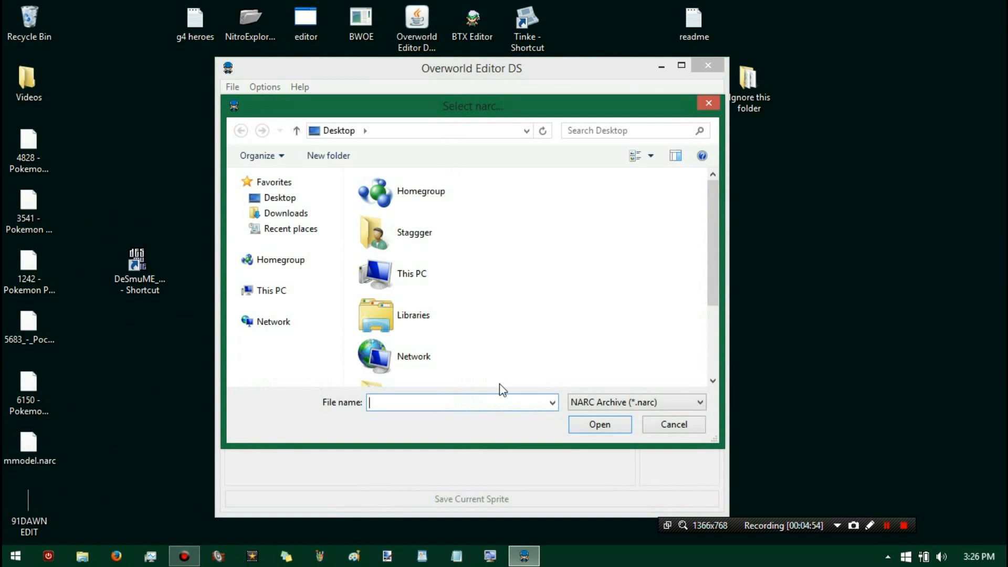
scroll(461, 371, down, 2)
click(461, 374)
double_click(461, 374)
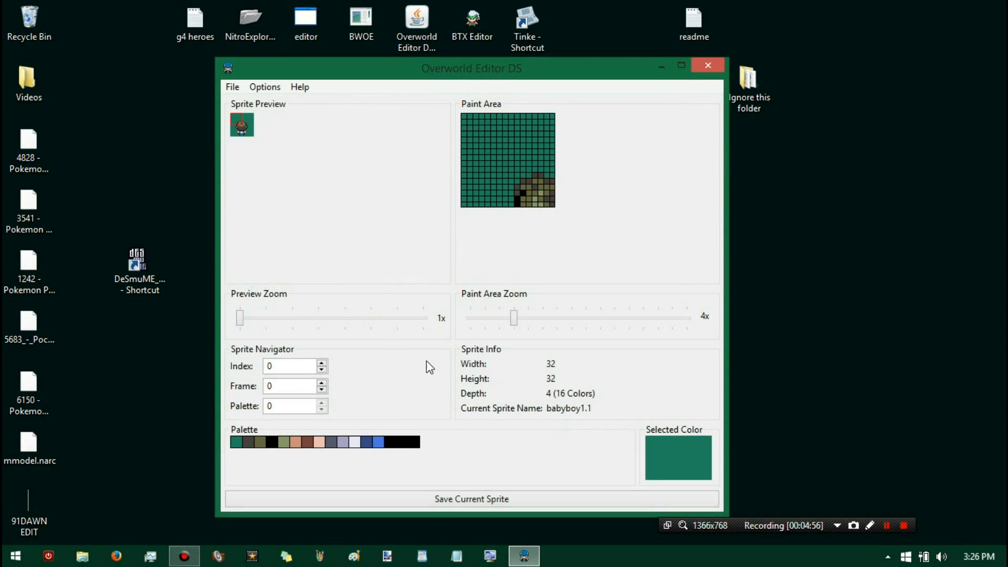
- Browse the archive's overworld sprites from index 0 up to index 6, and close the editor
click(322, 366)
click(322, 366)
click(322, 366)
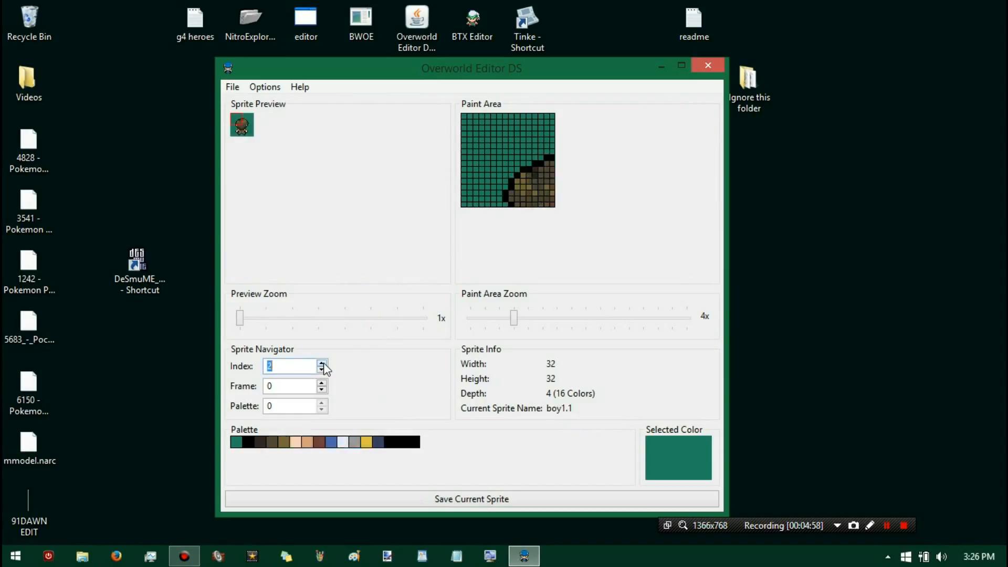
click(323, 366)
click(322, 366)
click(323, 366)
click(708, 65)
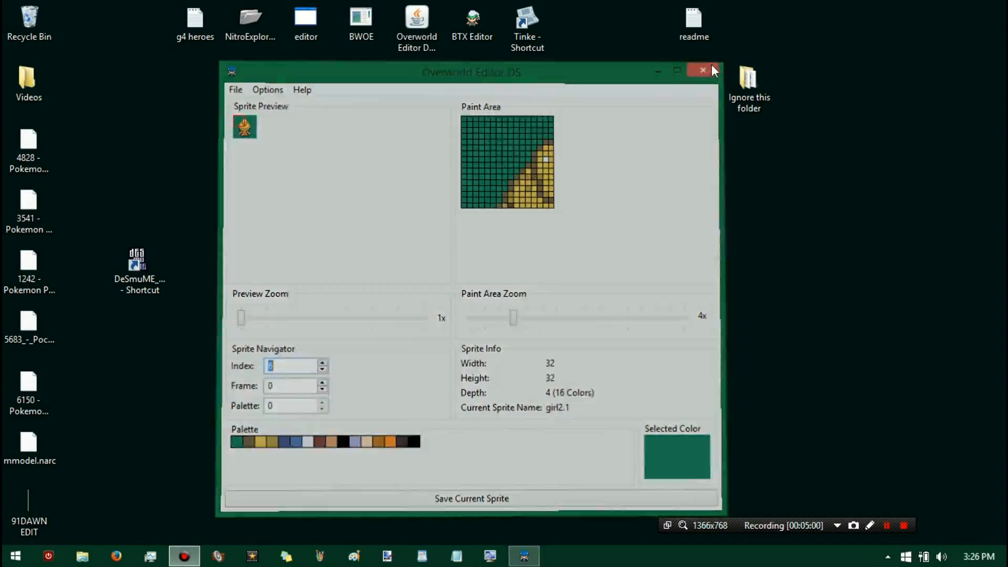
- Launch the kiwi.ds editor, load mmodel.narc from the desktop into it, and open the file in the Archive Browser
click(485, 21)
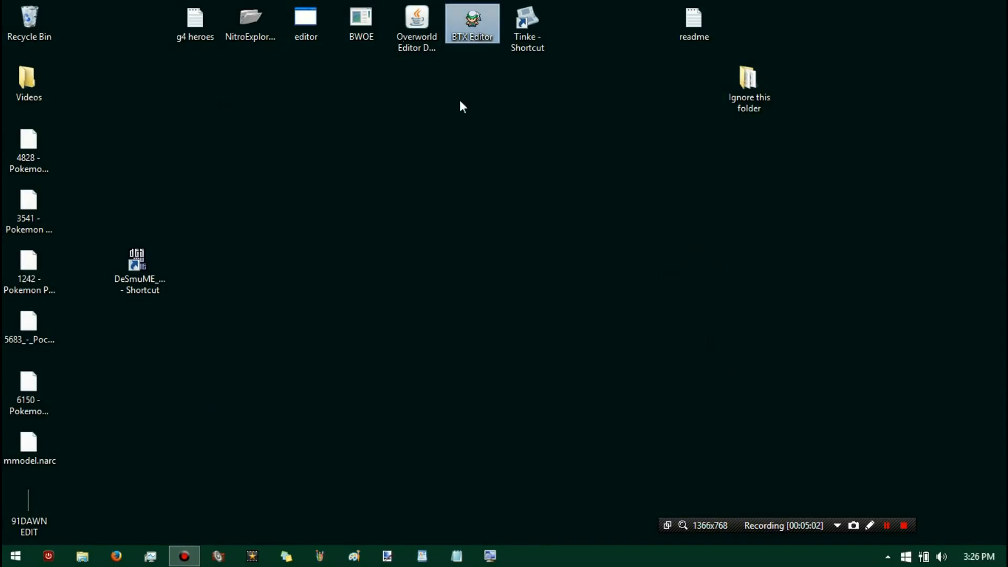
click(350, 84)
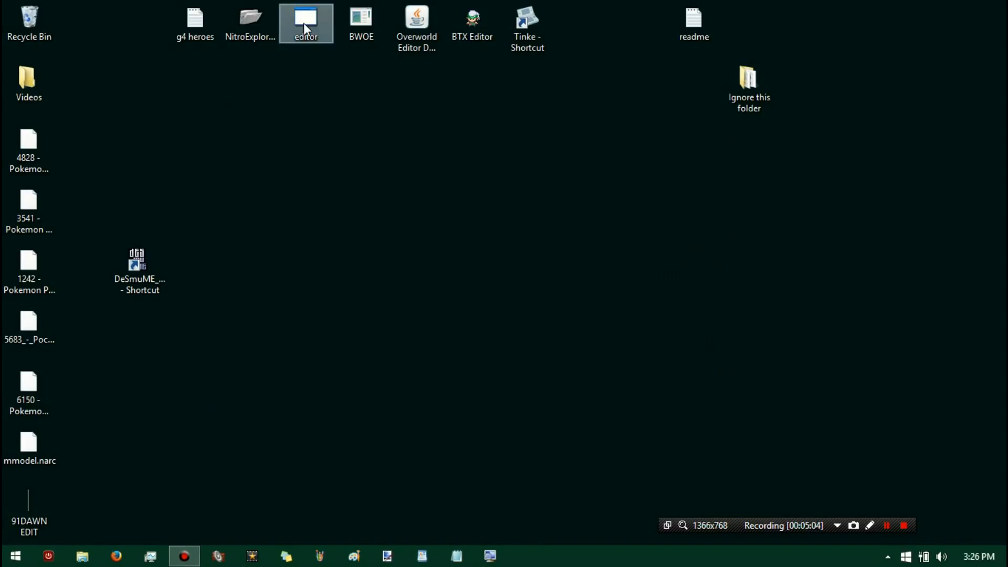
double_click(308, 29)
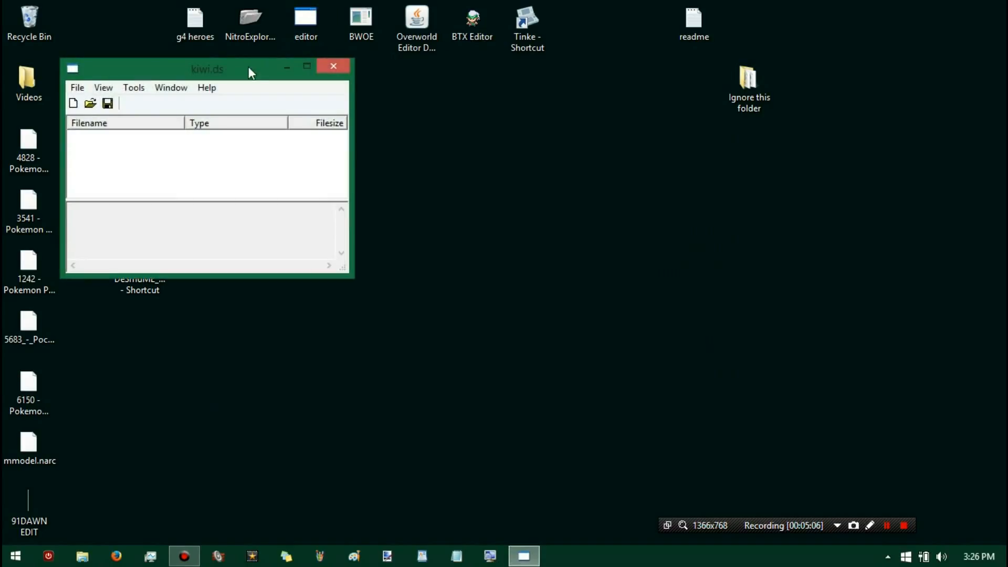
drag(248, 70, 308, 103)
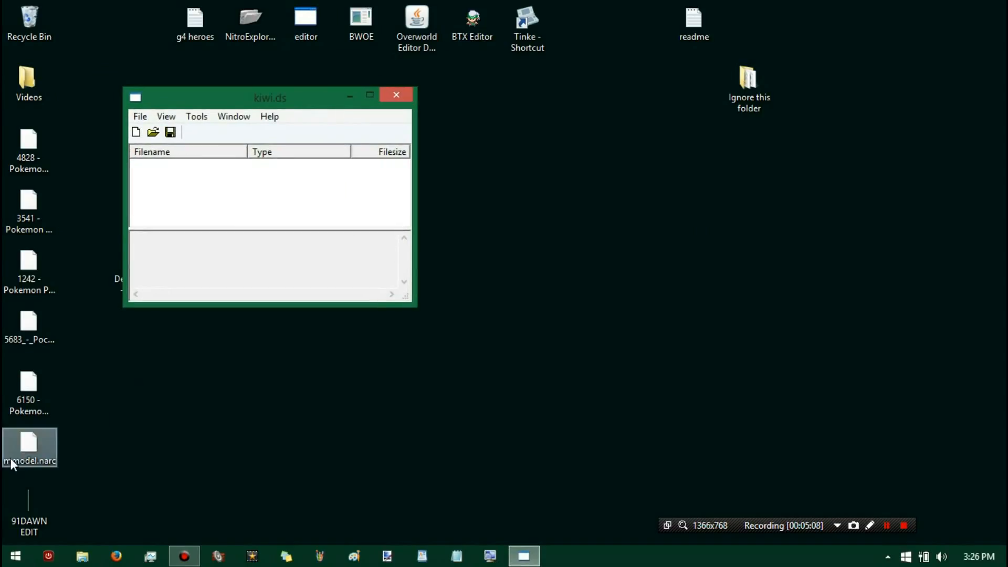
drag(18, 448, 172, 200)
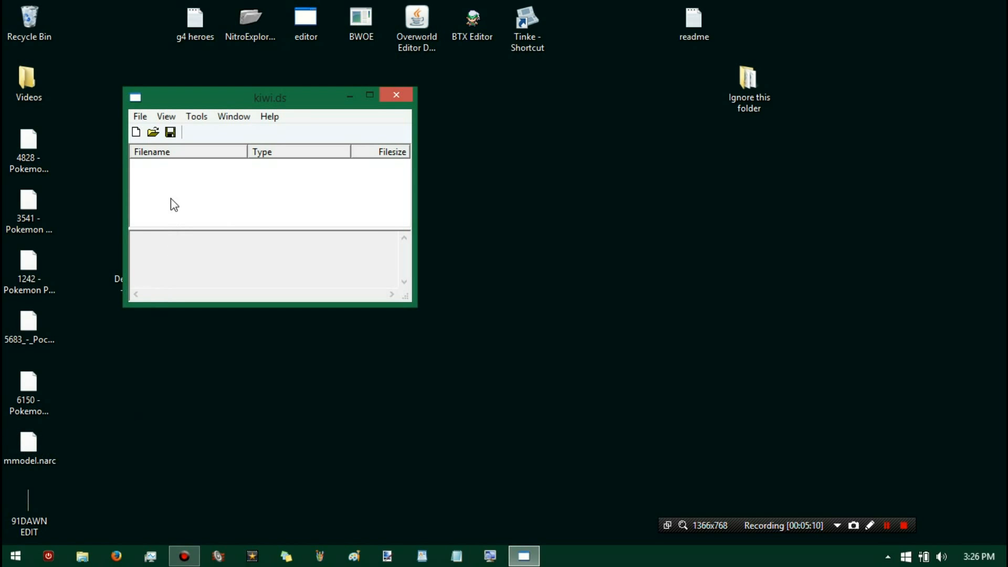
double_click(159, 167)
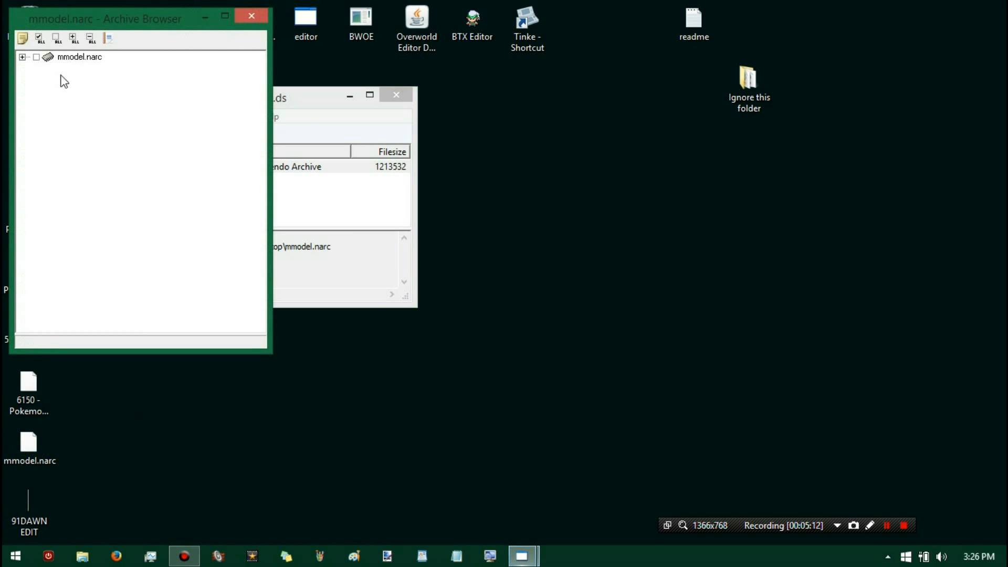
- Extract all files of mmodel.narc into an mmodel folder on the desktop, and close the Archive Browser and kiwi.ds
click(23, 43)
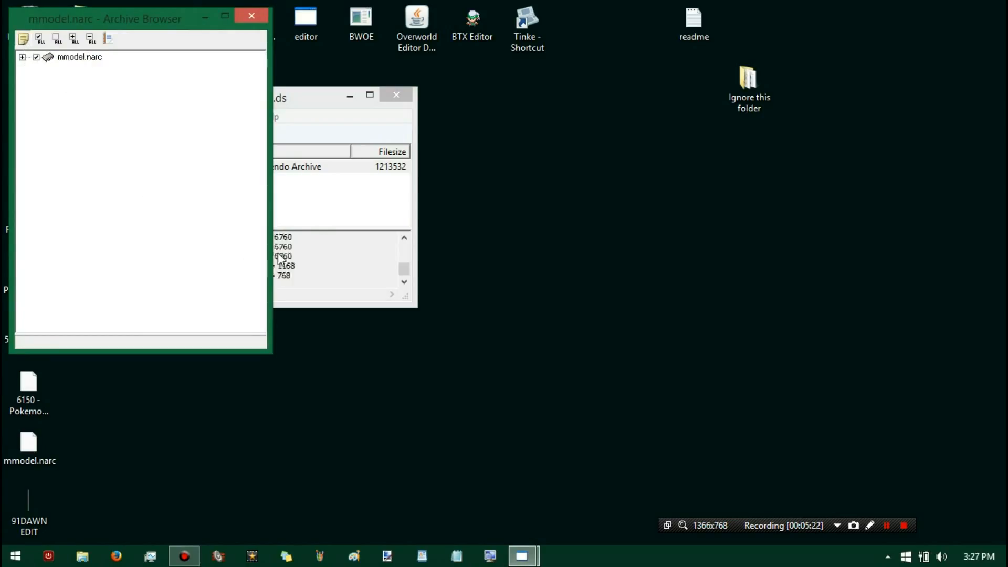
click(526, 325)
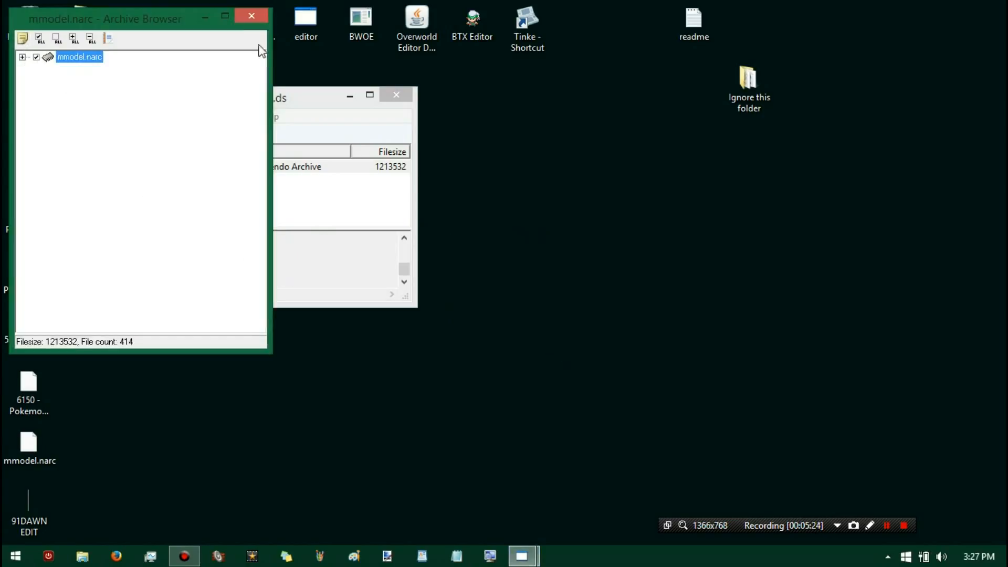
click(247, 15)
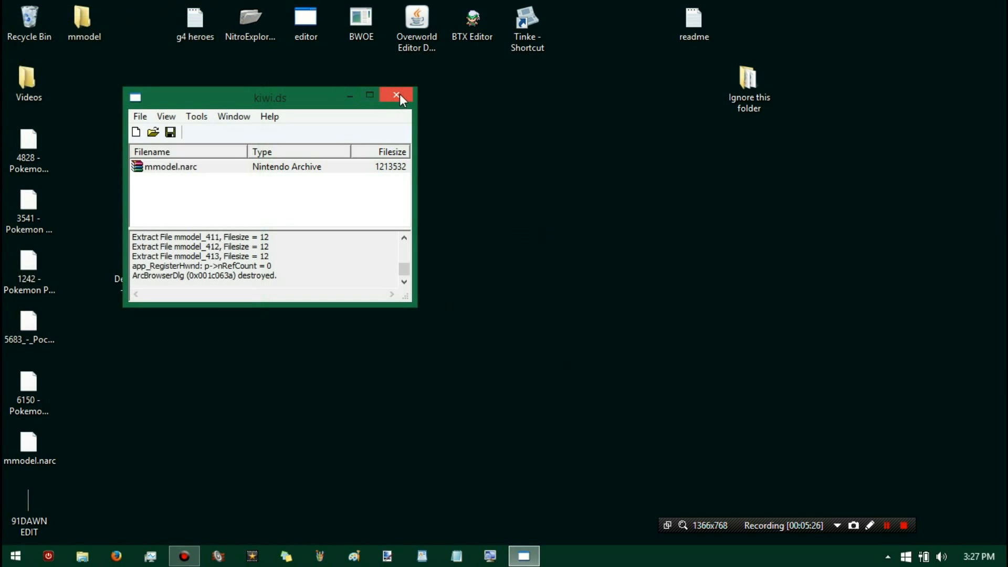
click(397, 95)
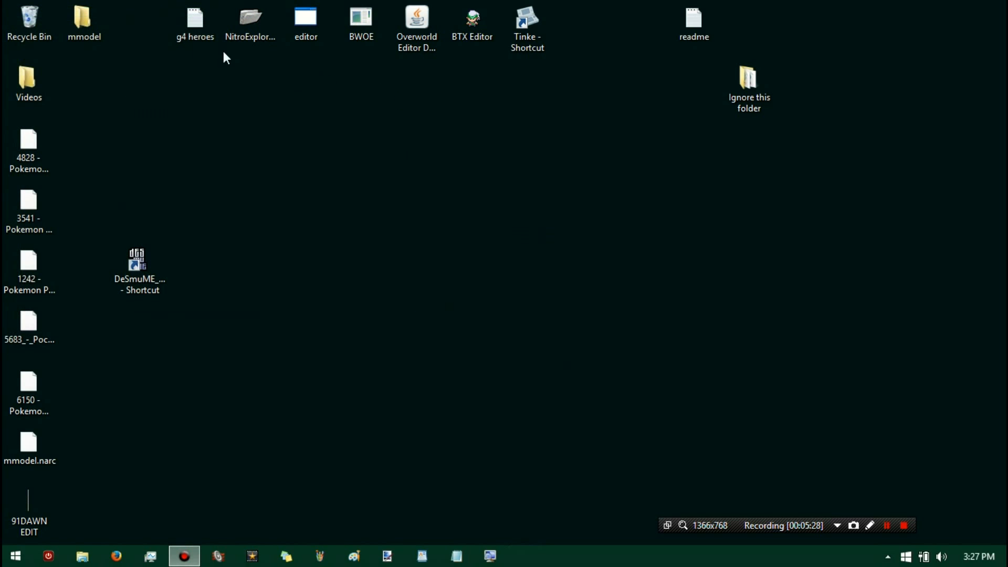
- Launch BTX Editor and open mmodel_091.btx from the extracted mmodel folder on the desktop
click(87, 24)
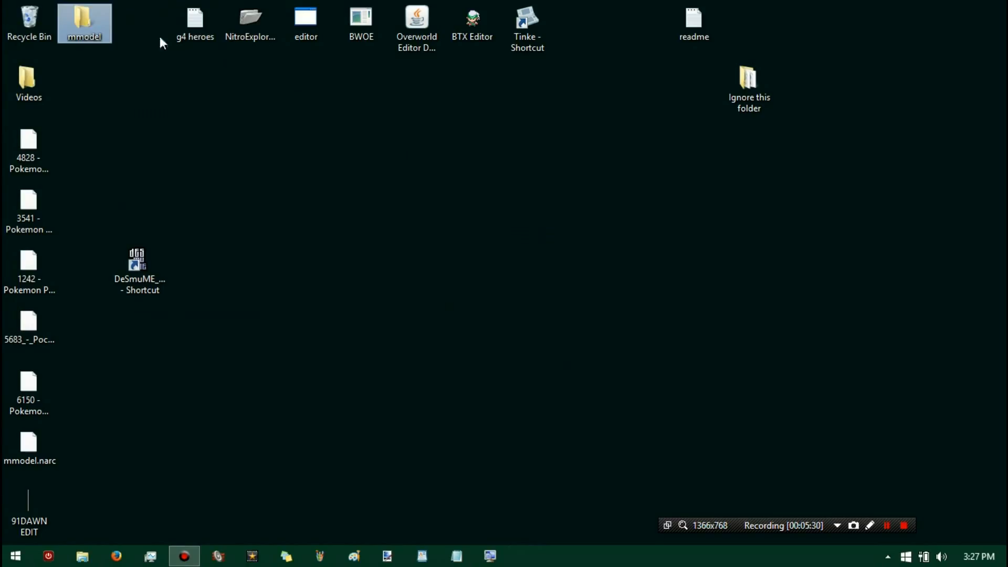
double_click(484, 35)
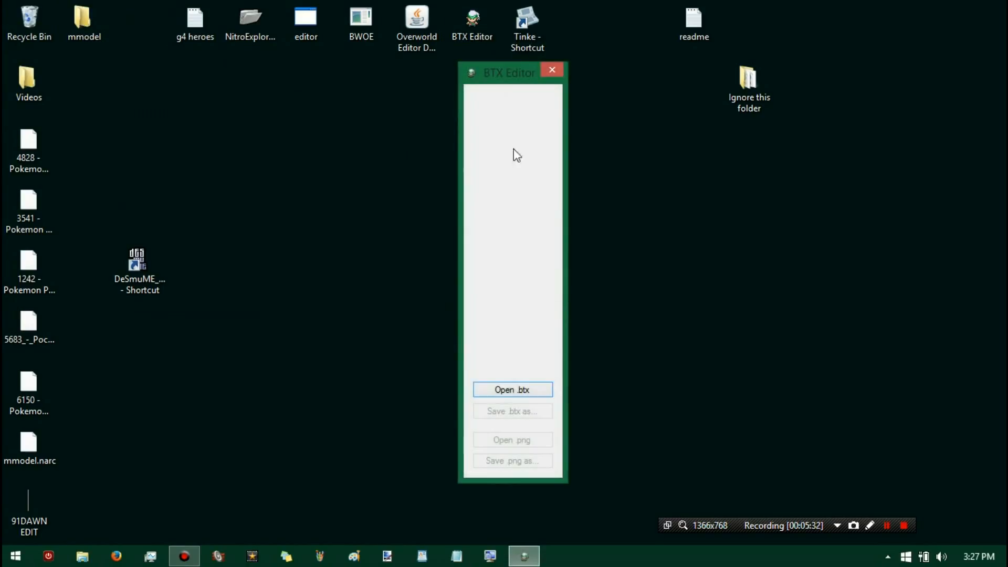
click(504, 392)
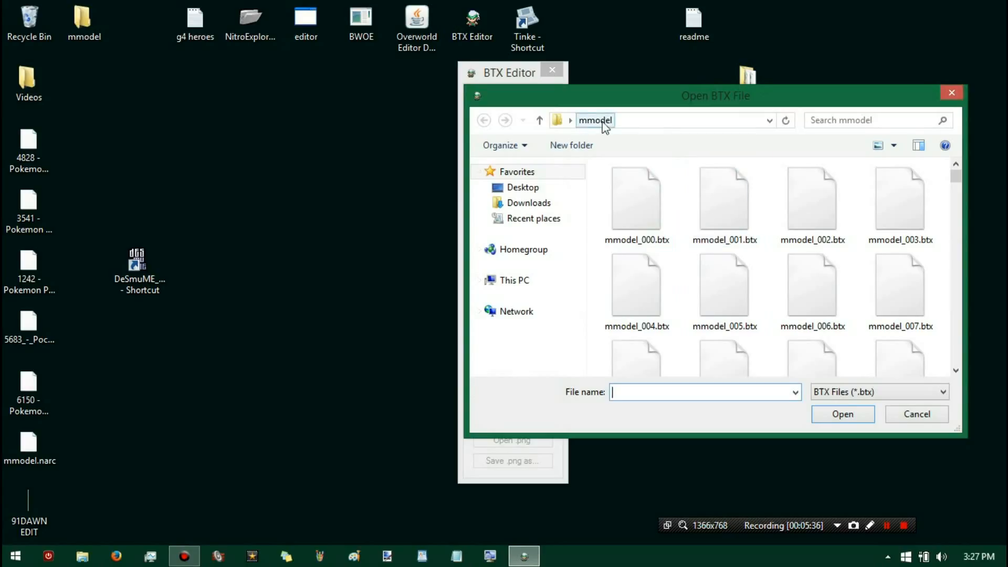
click(522, 187)
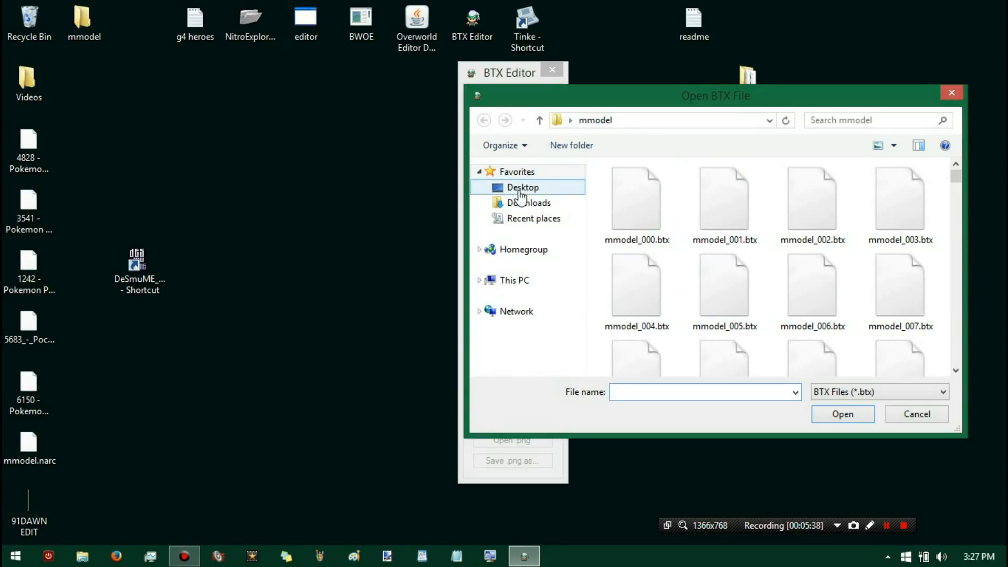
scroll(680, 320, down, 1)
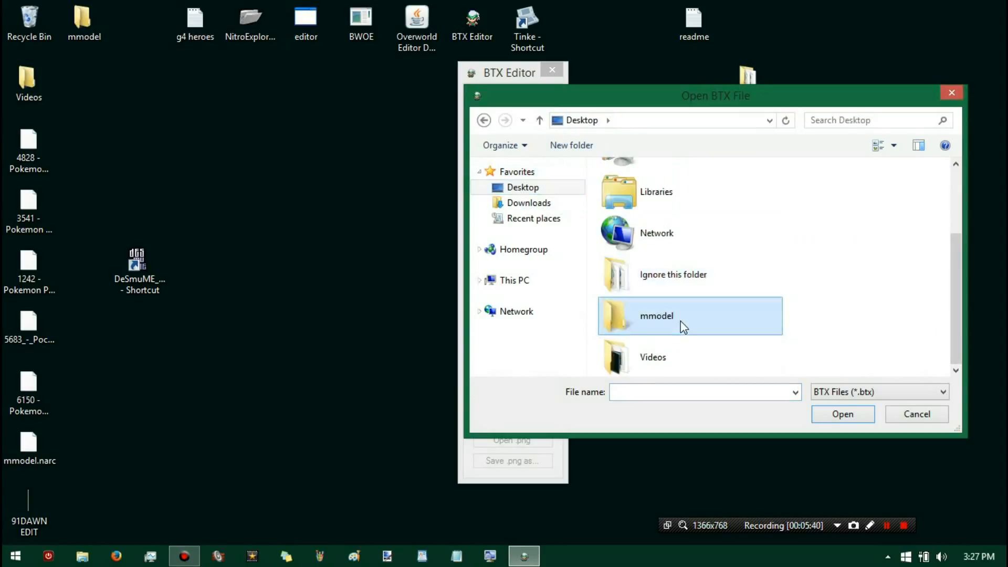
double_click(648, 316)
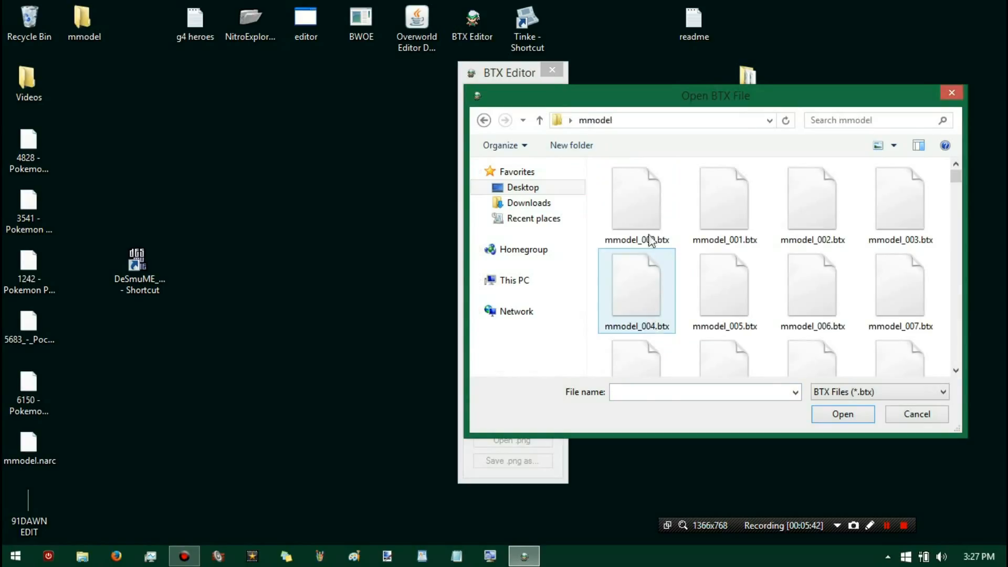
click(650, 225)
scroll(672, 331, down, 12)
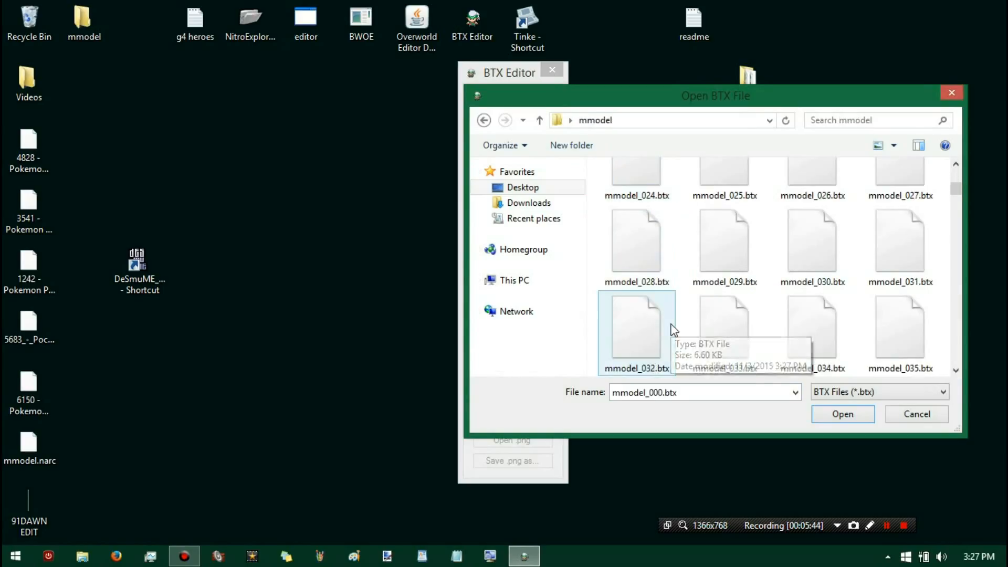
scroll(677, 327, down, 8)
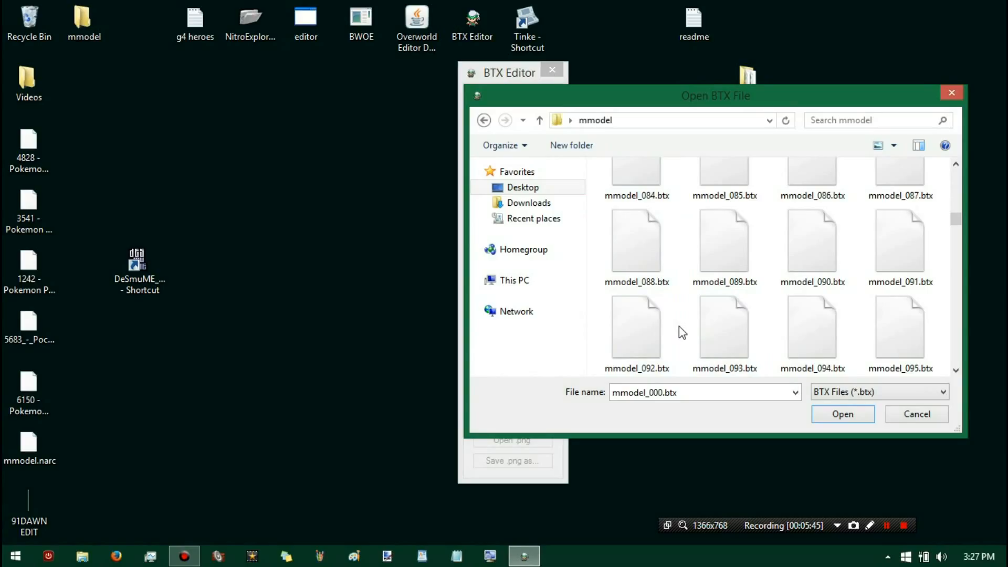
double_click(898, 260)
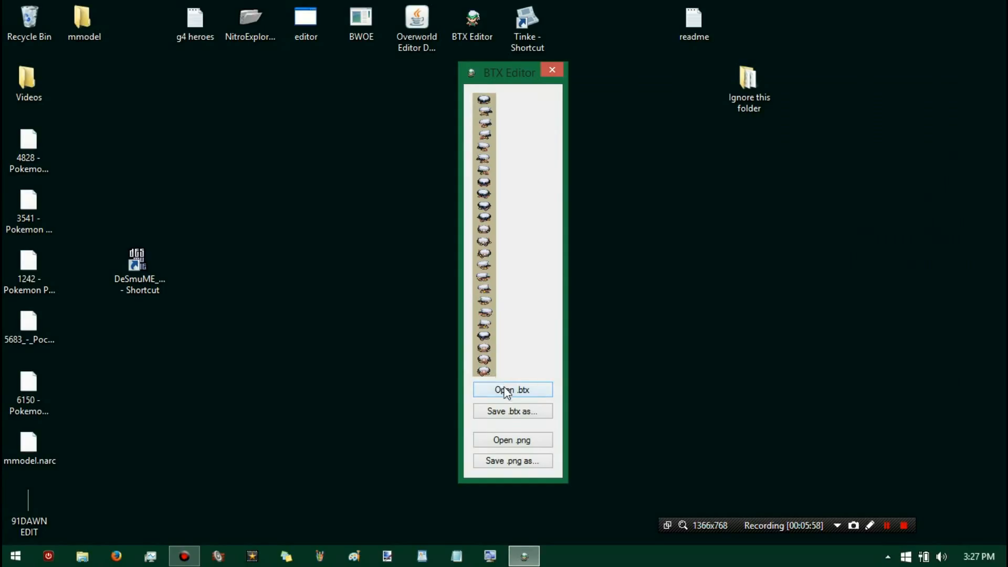
- Export the heroine's sprite sheet to the desktop as a PNG image named dawn, and close BTX Editor
click(523, 461)
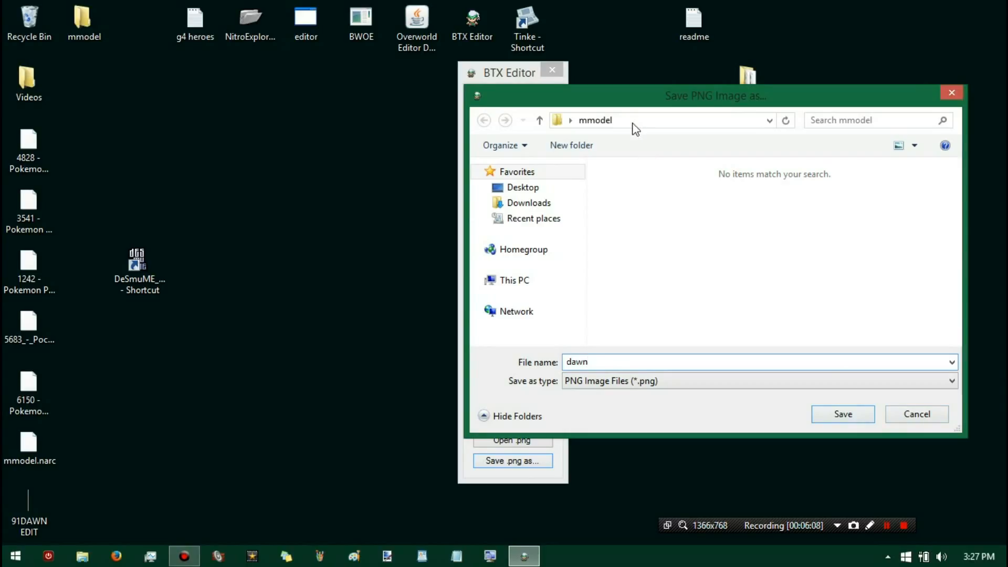
click(523, 188)
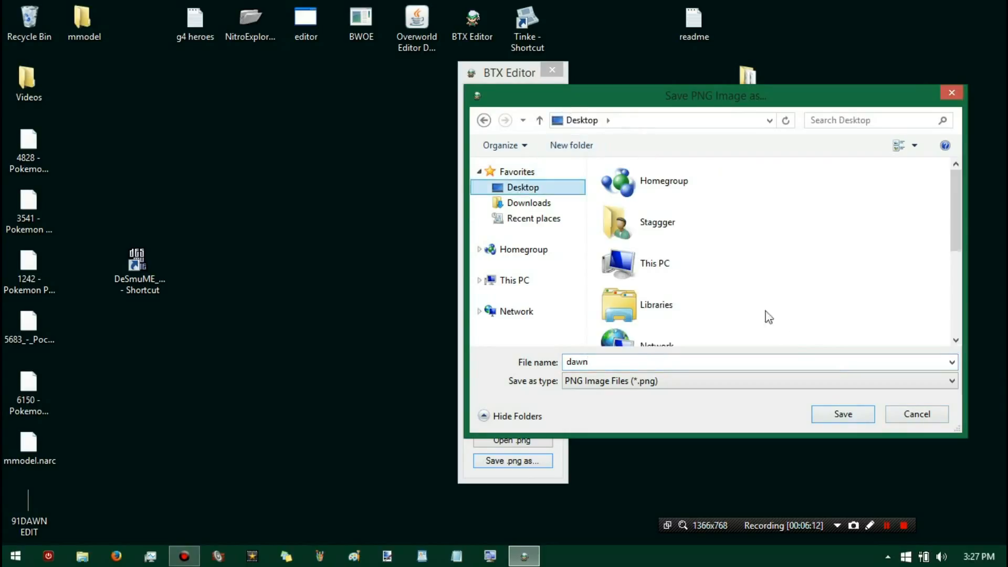
click(860, 416)
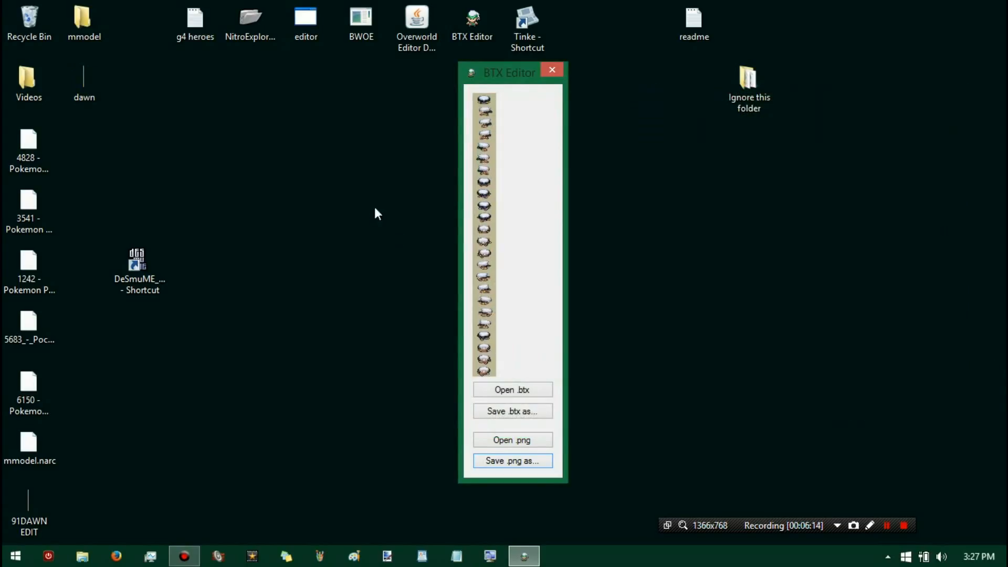
click(551, 71)
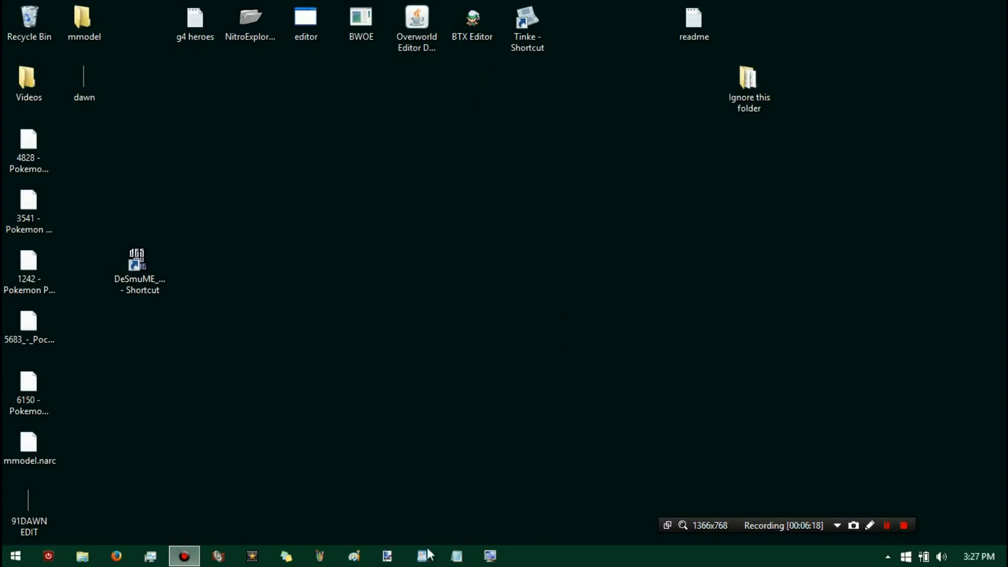
- Open the dawn image from the desktop in Paint, maximize the window, and magnify the sprite sheet for pixel editing
click(318, 558)
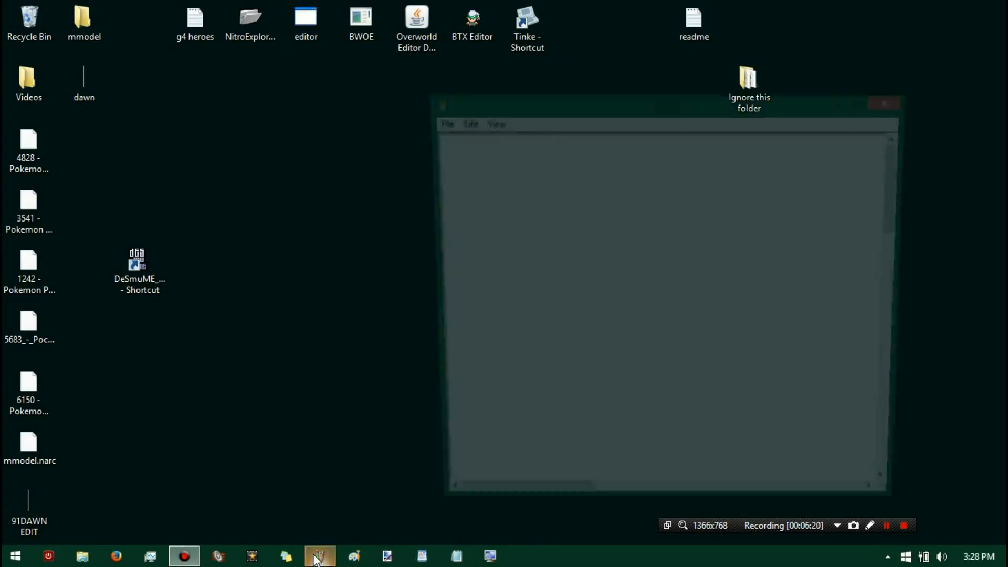
drag(84, 86, 614, 219)
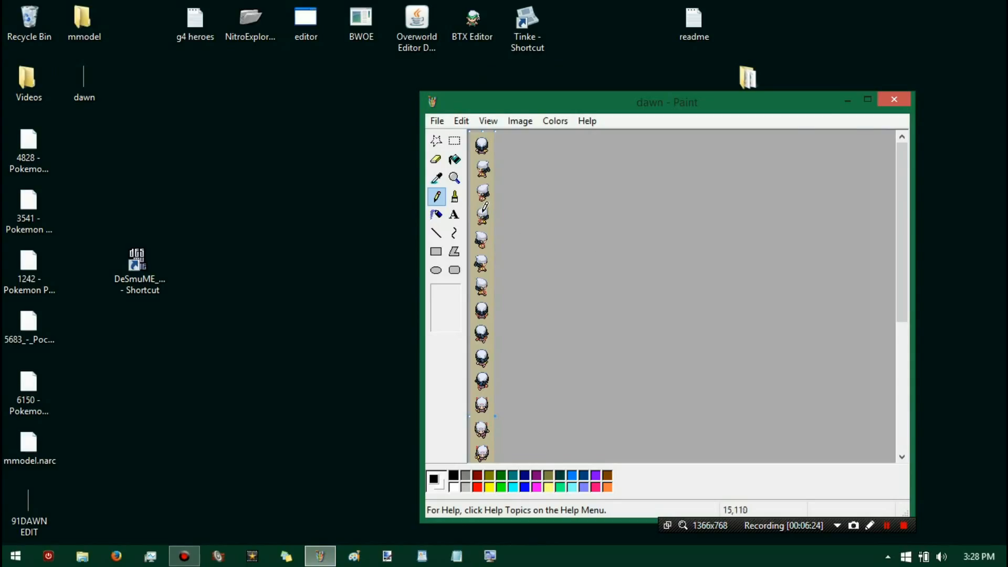
double_click(823, 107)
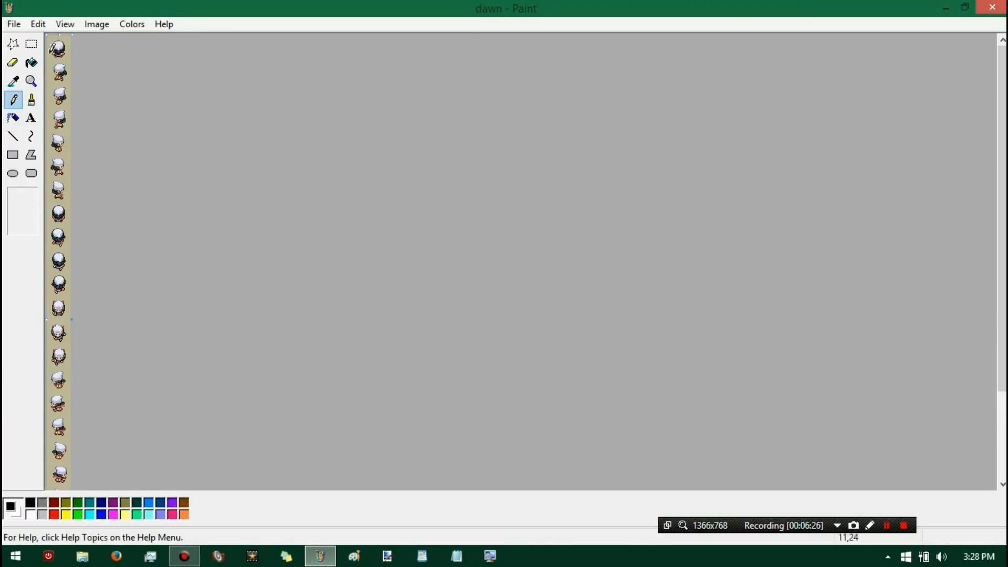
click(31, 81)
click(22, 231)
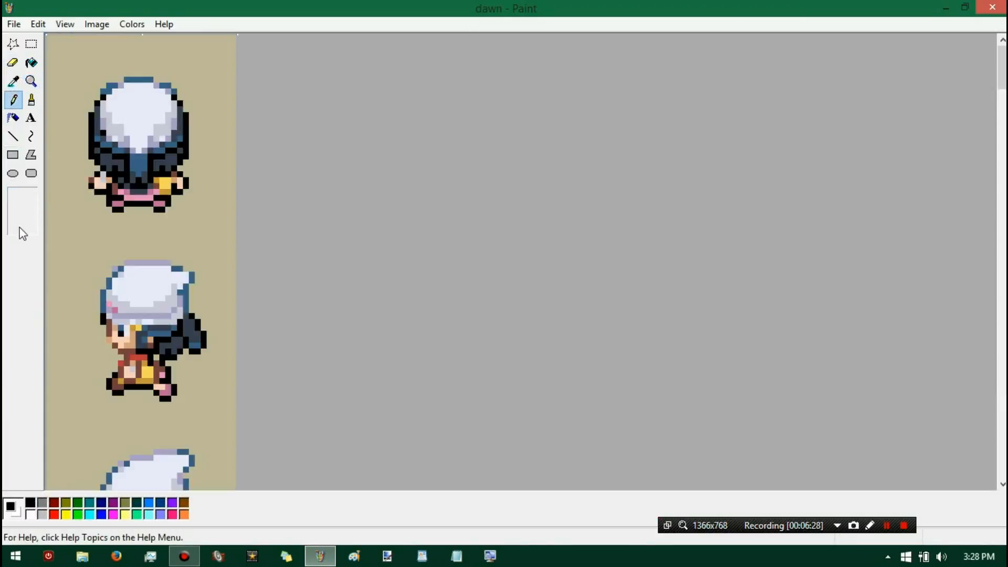
- Try erasing the blank corner above the first sprite with the default white background colour, and undo it
click(13, 62)
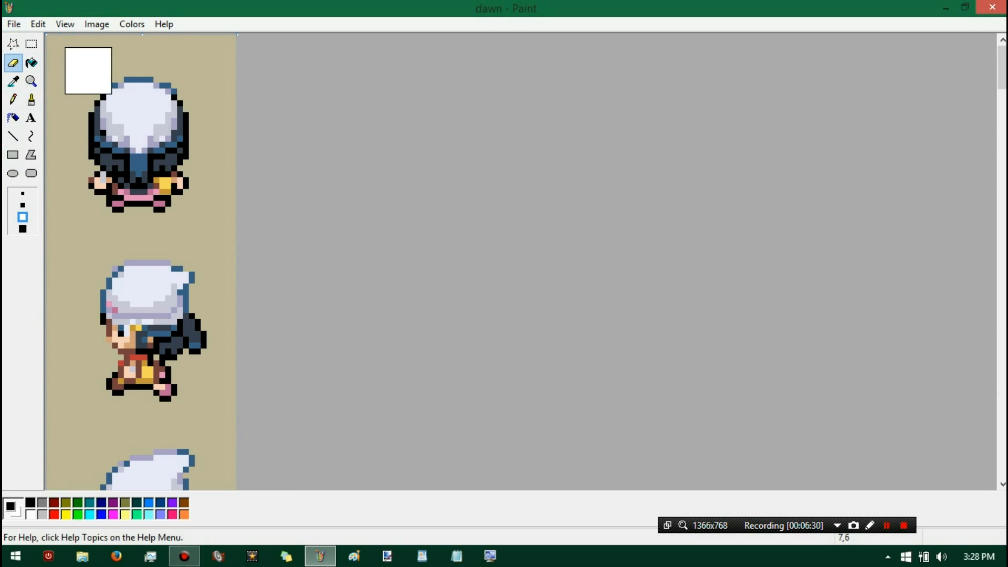
drag(83, 54, 53, 54)
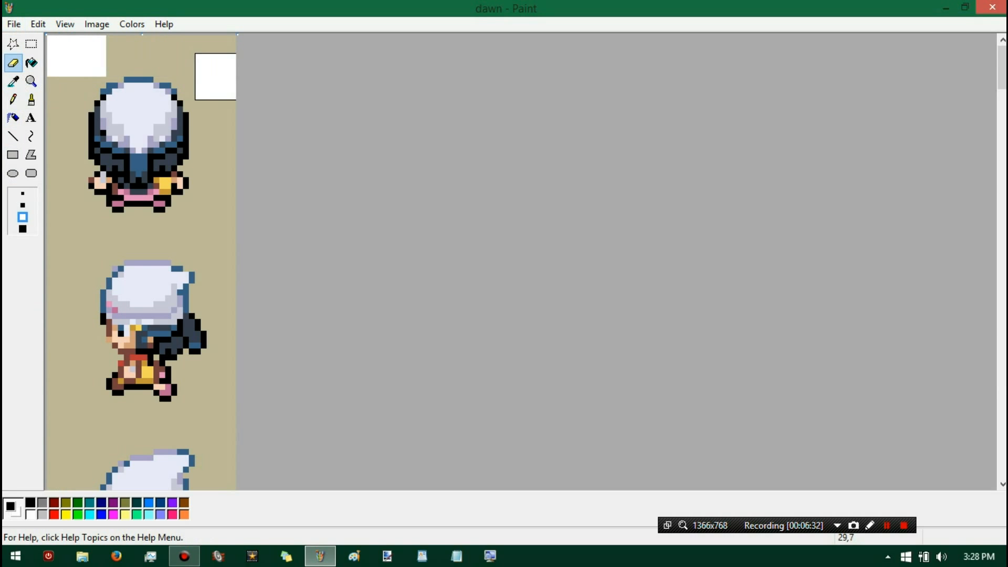
key(ctrl+z)
- Sample the pale hat colour as foreground and the dark hair colour as background, try the Eraser, and undo the change
click(17, 81)
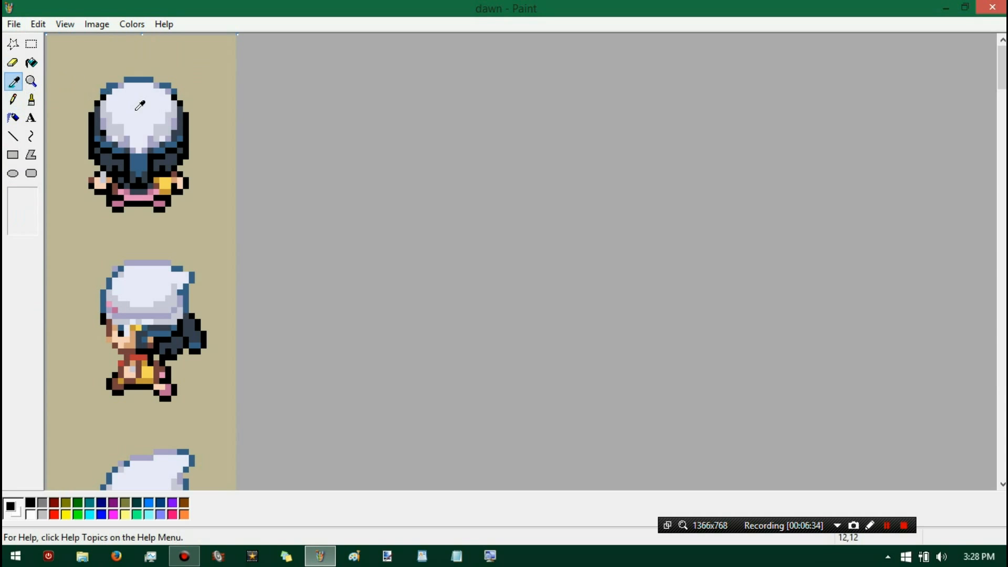
click(140, 105)
click(13, 81)
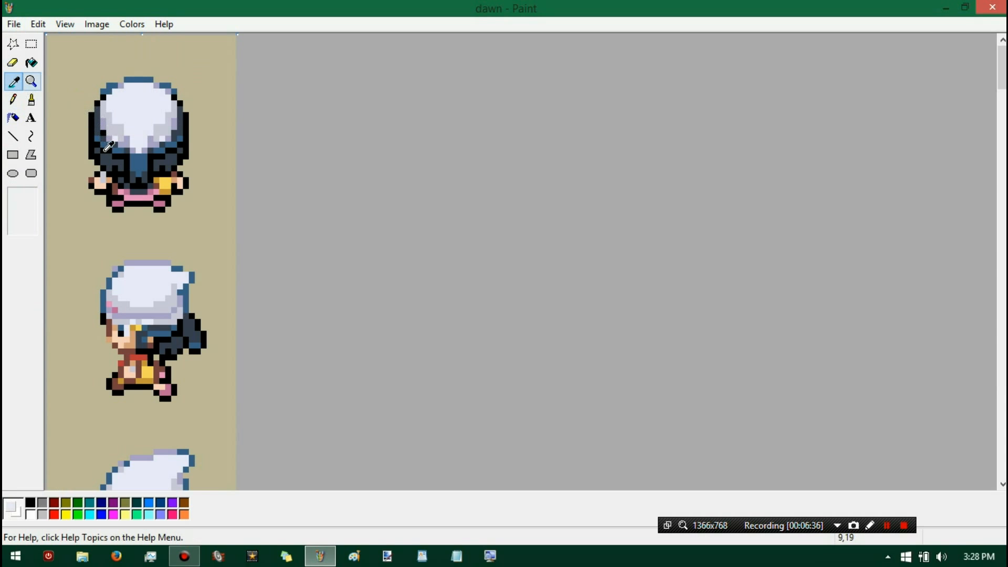
right_click(108, 152)
drag(95, 148, 136, 105)
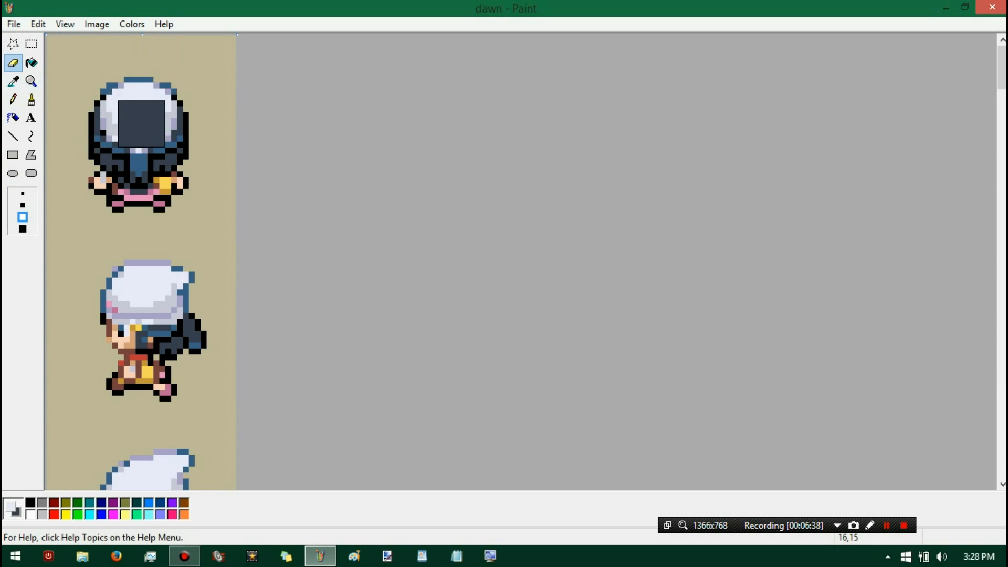
key(ctrl+z)
- Draw the number 15 with the Pencil in the blank area above the second-to-last sprite of the sheet
scroll(118, 124, down, 6)
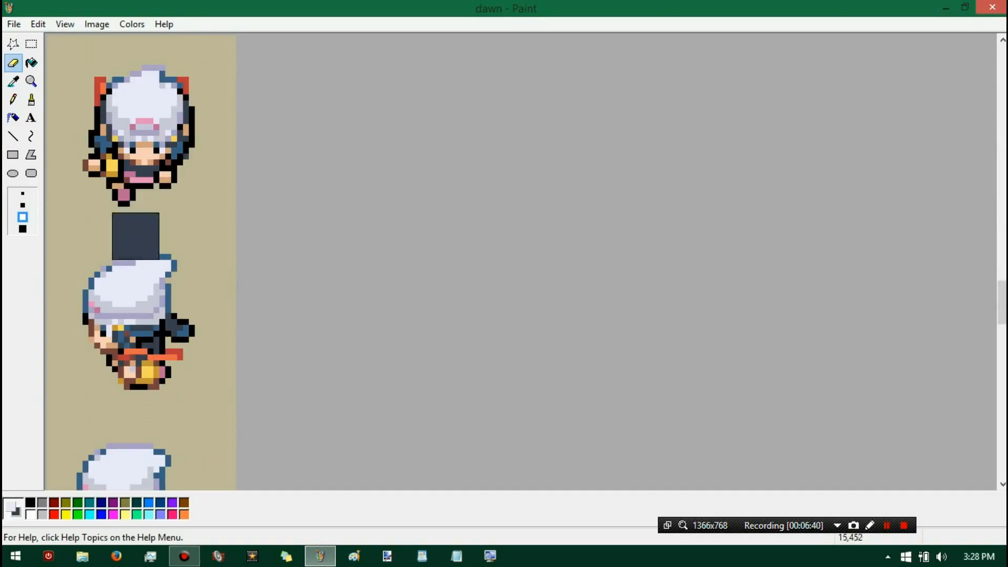
scroll(118, 331, down, 3)
scroll(125, 326, down, 4)
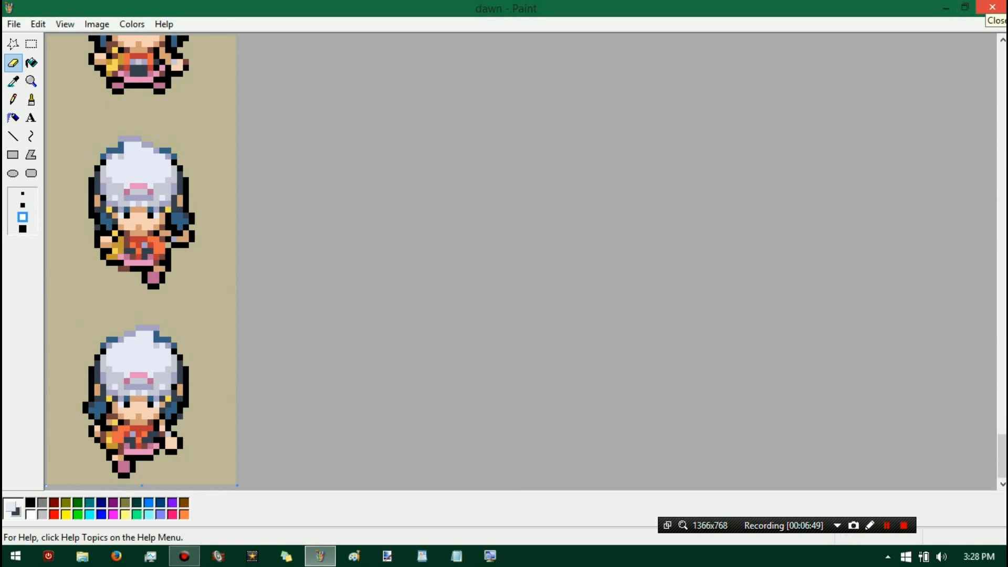
click(13, 100)
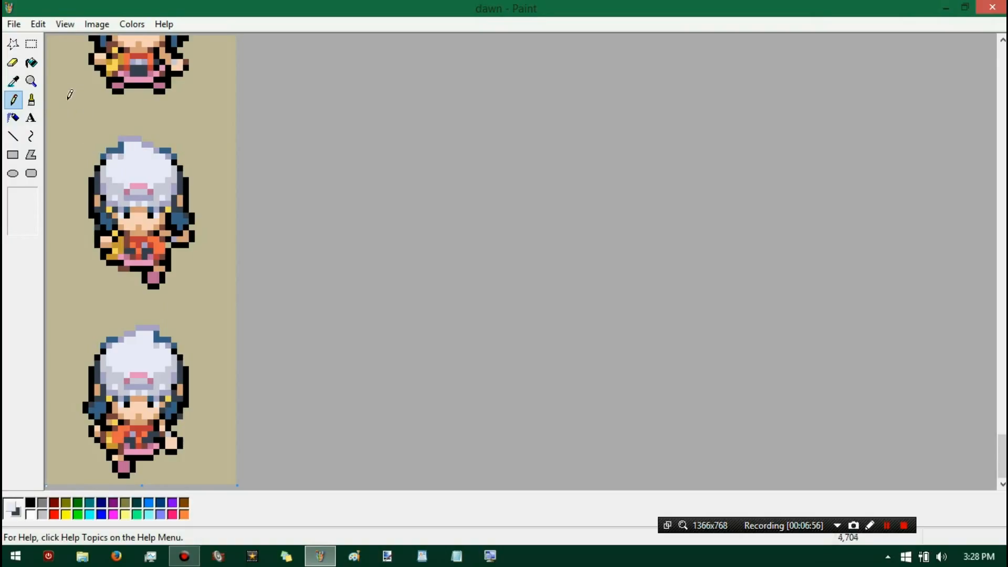
mouse_move(61, 96)
mouse_down()
mouse_move(62, 117)
mouse_move(89, 110)
mouse_move(78, 119)
mouse_move(95, 96)
mouse_up()
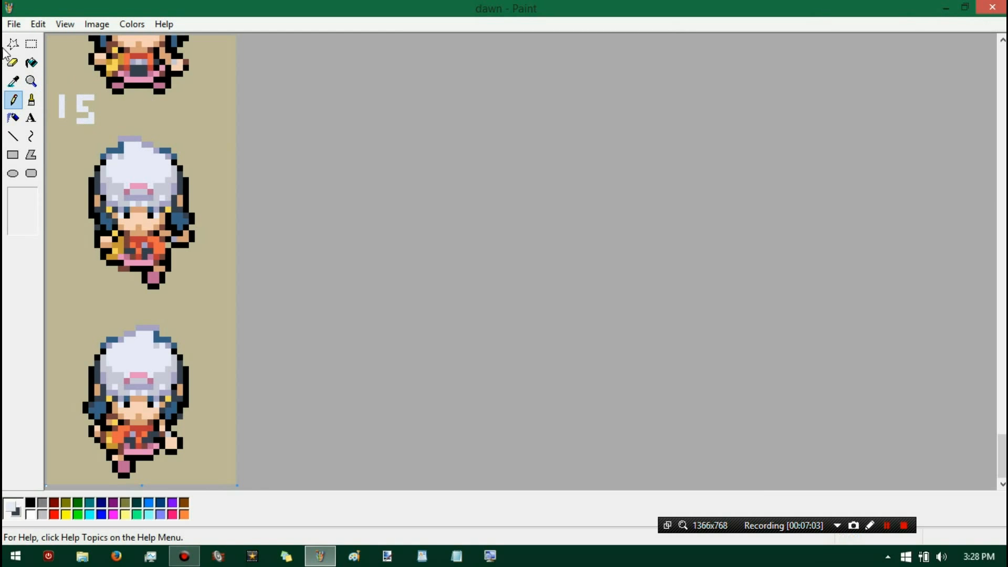
- Delete the area around the drawn 15 and fill the patch with the sheet's sampled tan background colour
click(30, 64)
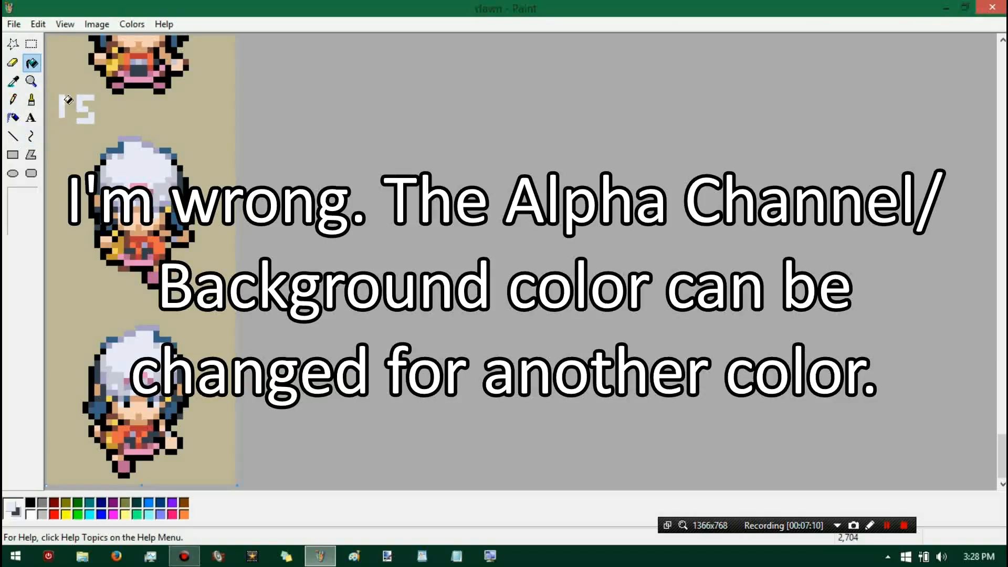
click(32, 44)
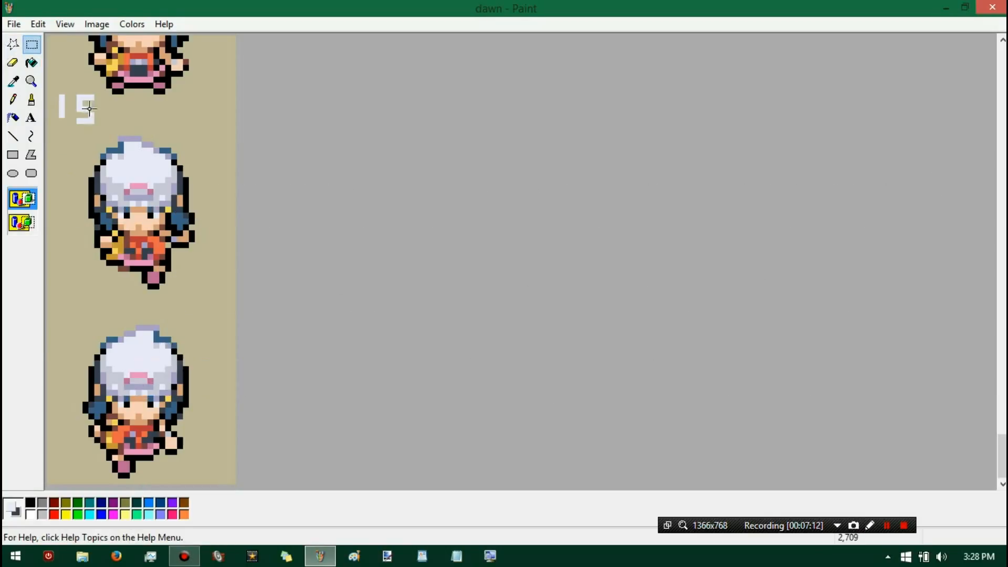
drag(58, 142, 101, 93)
key(Delete)
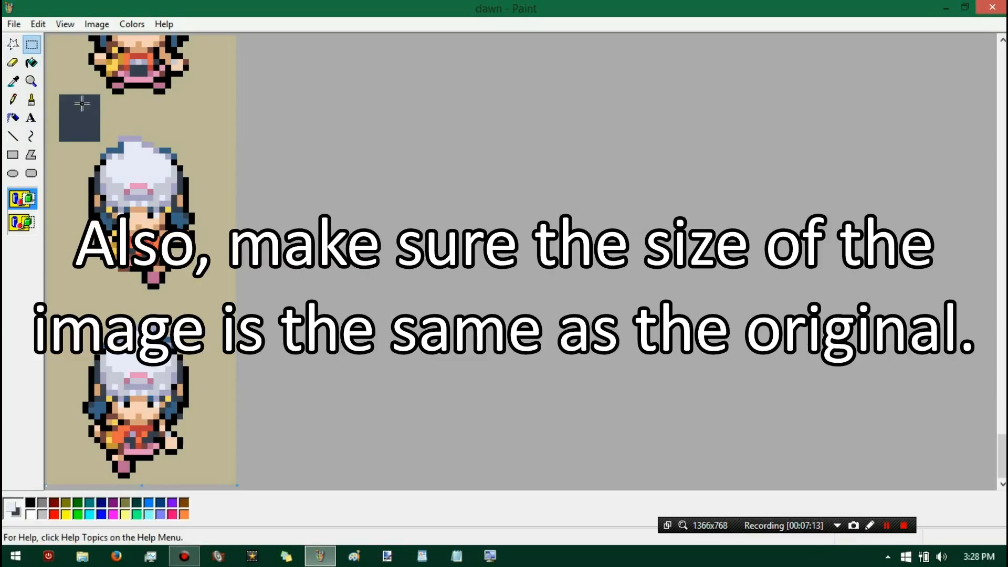
click(14, 81)
click(56, 65)
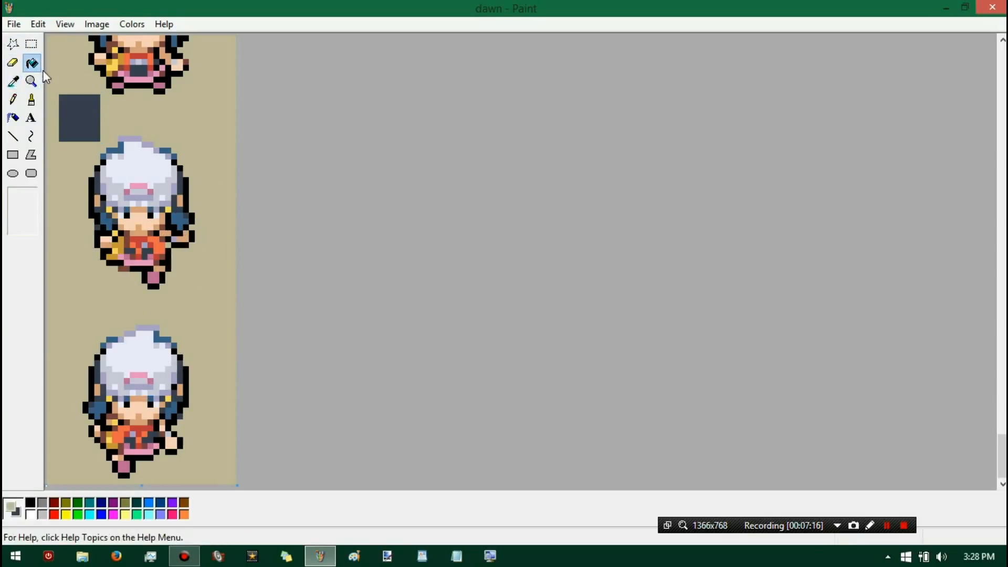
click(96, 120)
- Close the dawn image without saving, and open the 91DAWN EDIT image from the desktop in a maximized Paint window
key(alt+F4)
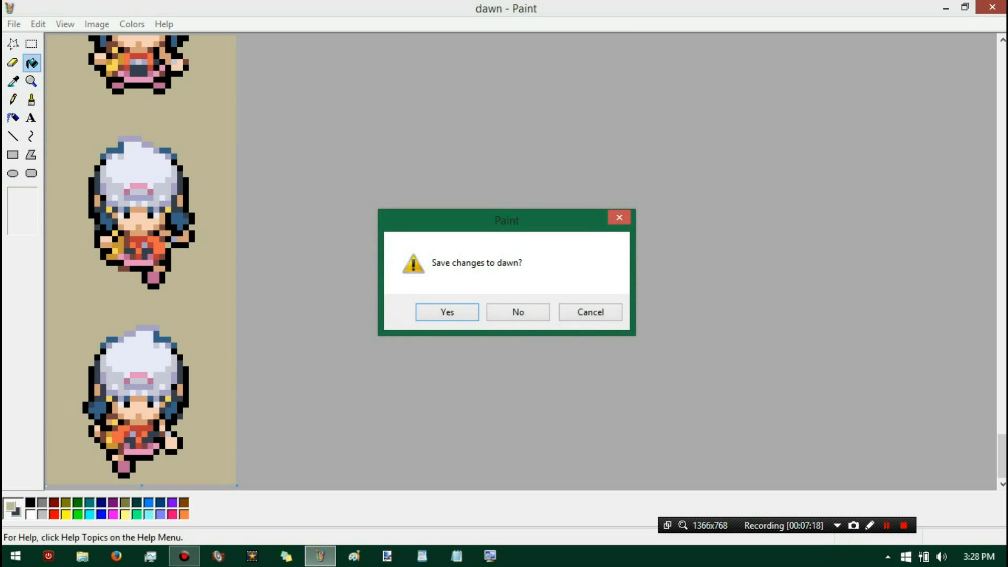
click(517, 314)
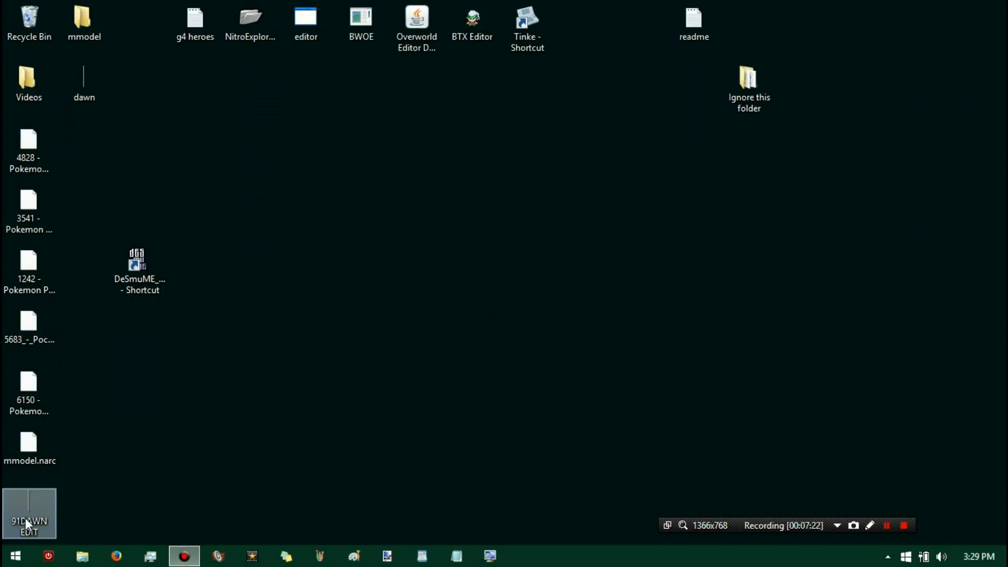
click(320, 556)
double_click(407, 9)
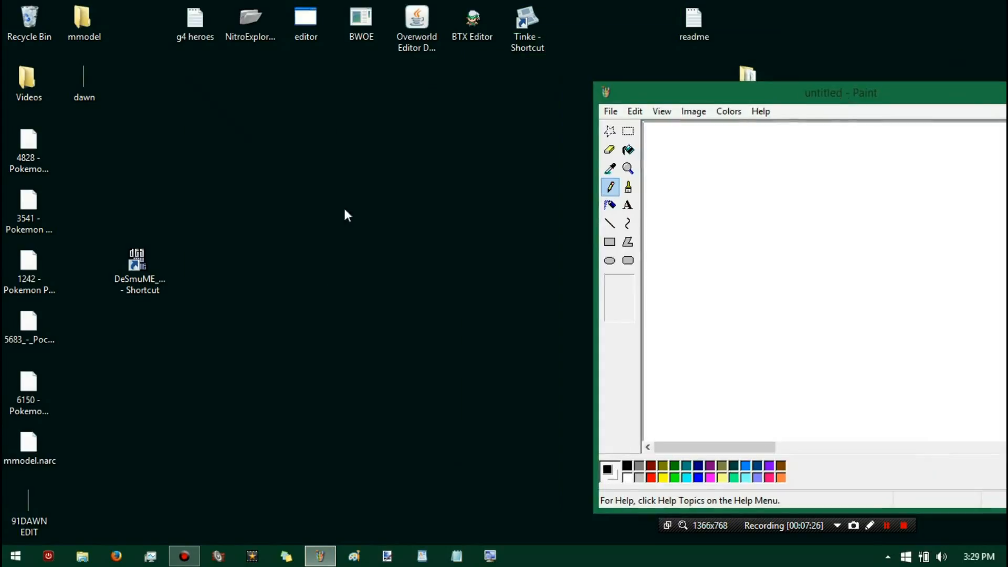
mouse_move(16, 518)
mouse_down()
mouse_move(912, 315)
mouse_move(899, 297)
mouse_up()
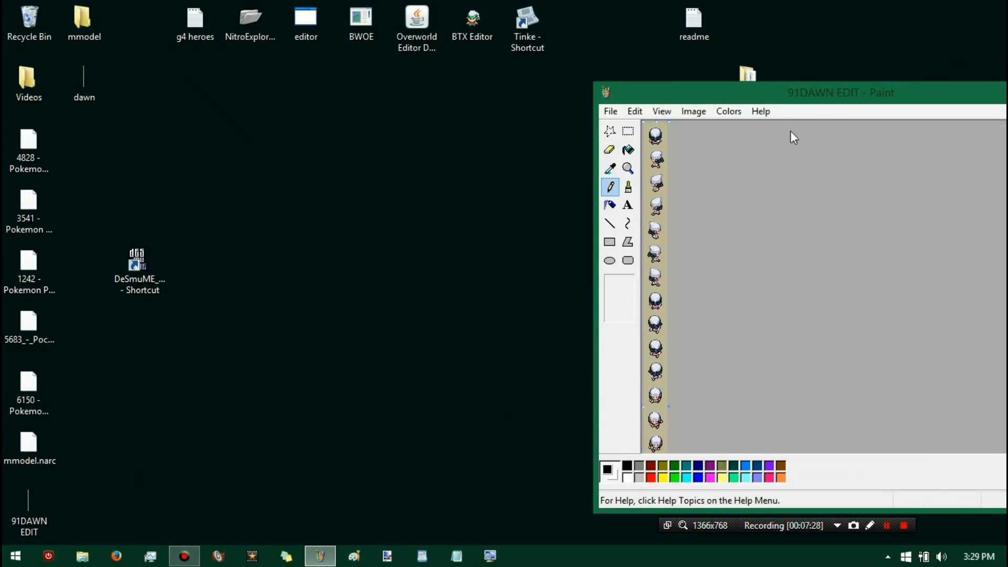
double_click(763, 98)
- Examine the edited sprites in 91DAWN EDIT at 8x magnification, and close Paint
click(31, 82)
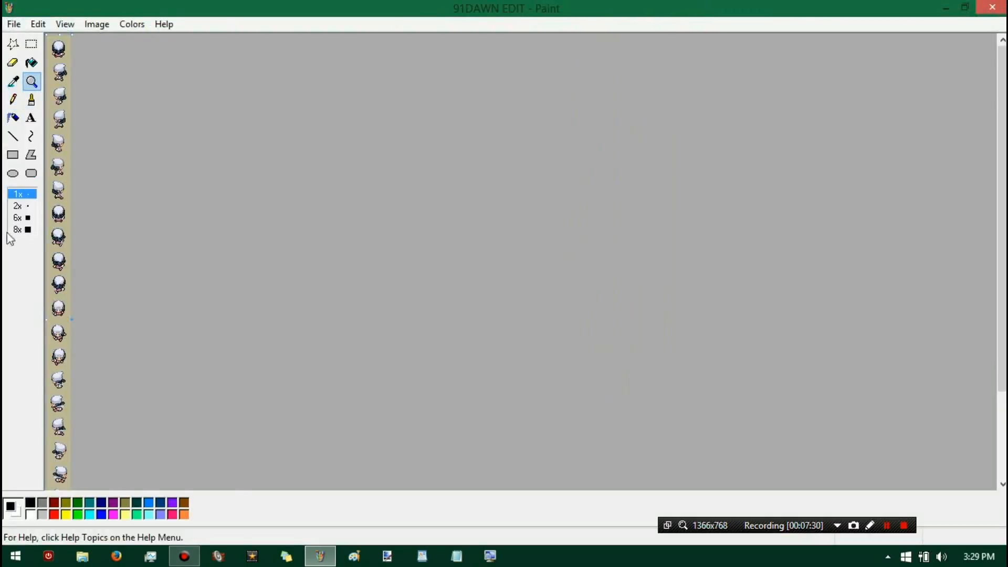
click(23, 230)
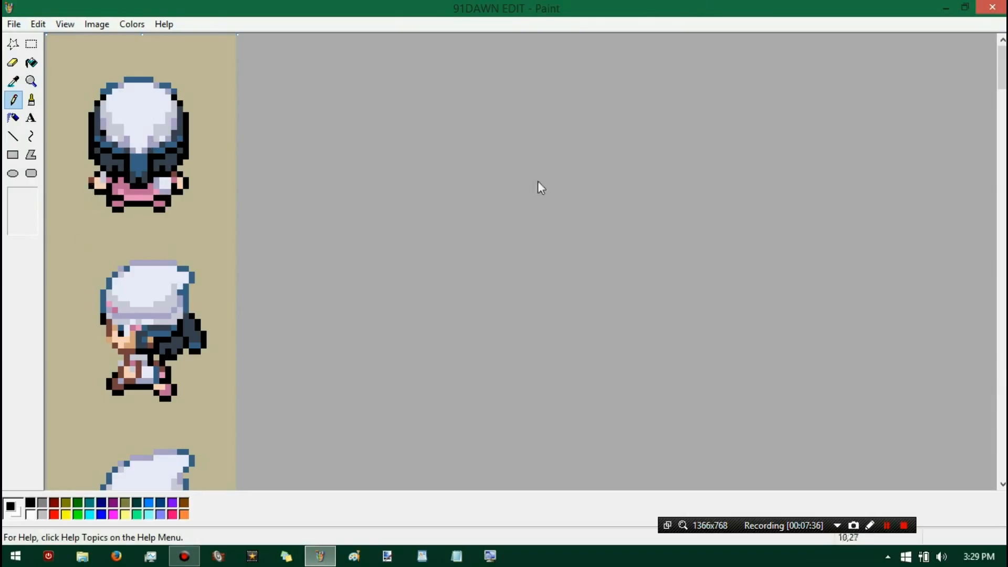
drag(1001, 63, 1001, 221)
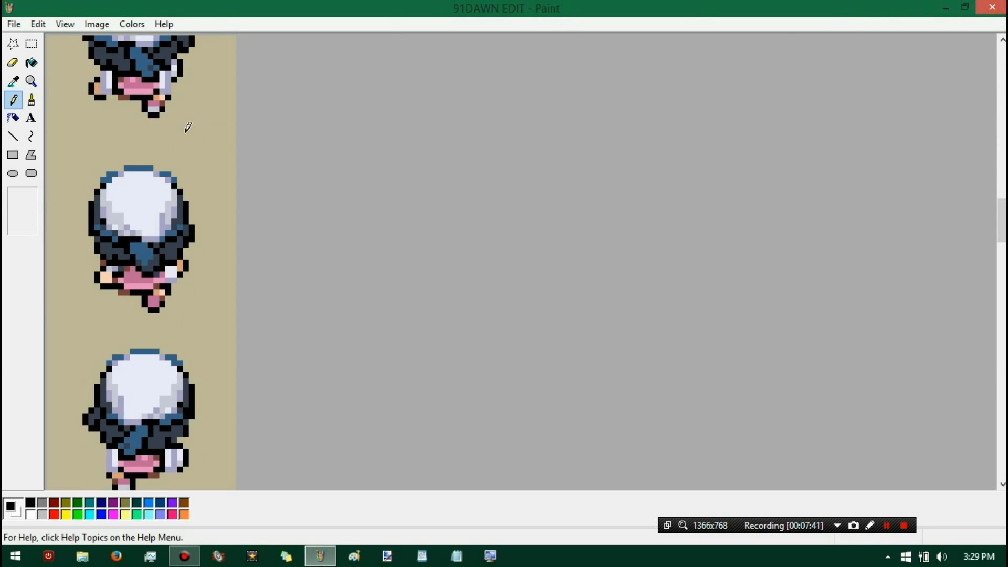
click(992, 7)
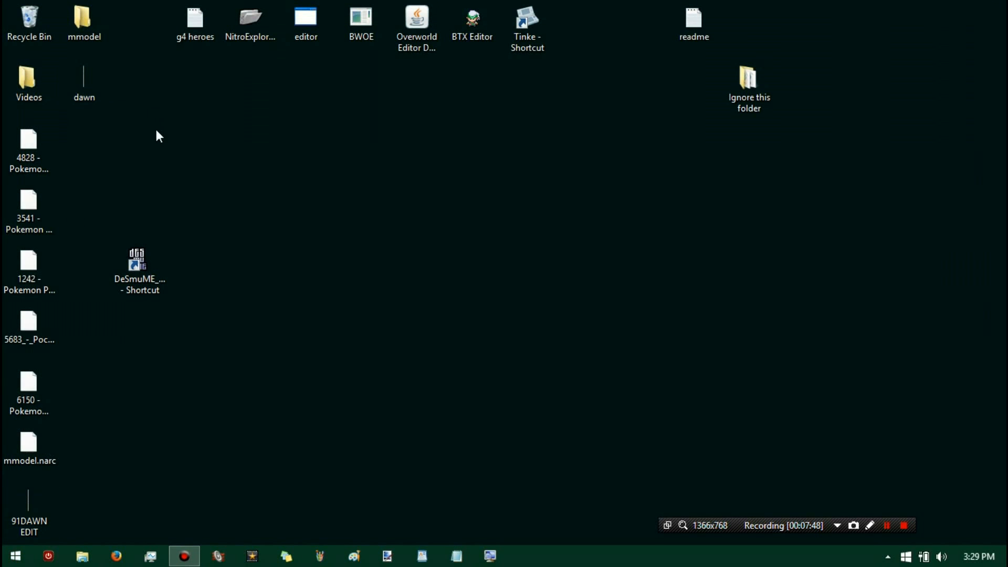
- Launch BTX Editor and open mmodel_091.btx from the mmodel folder on the desktop
double_click(477, 21)
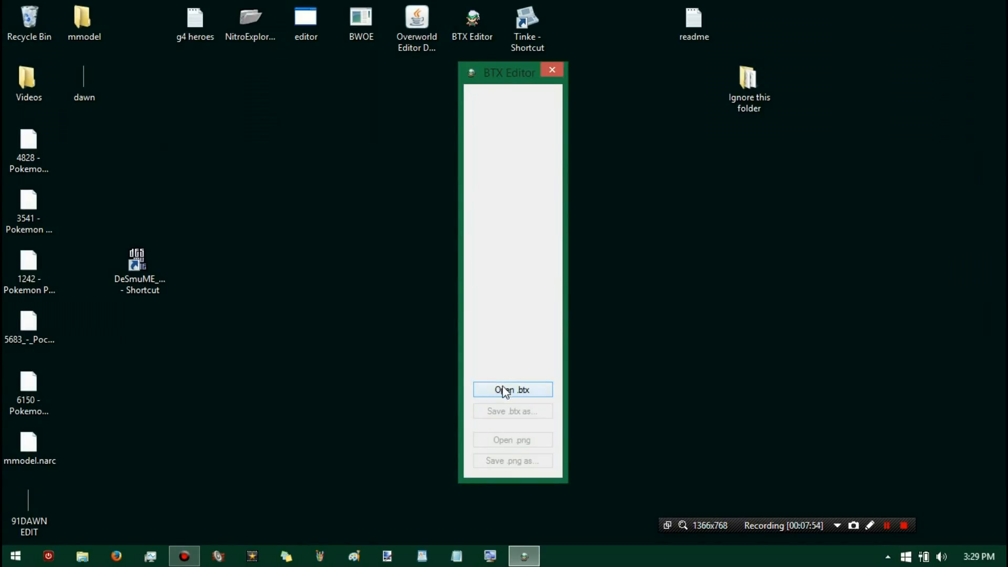
click(504, 390)
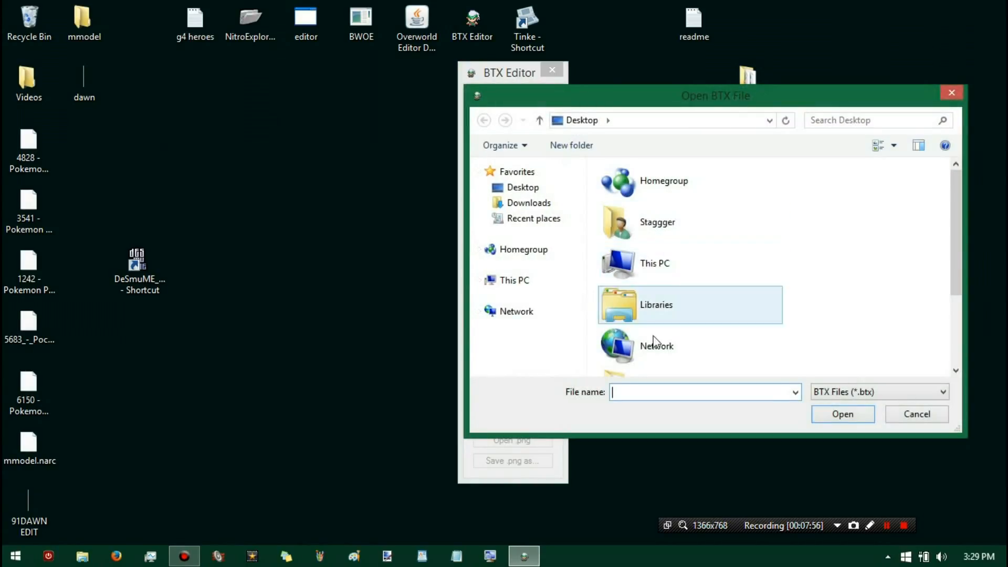
scroll(656, 340, down, 3)
double_click(656, 323)
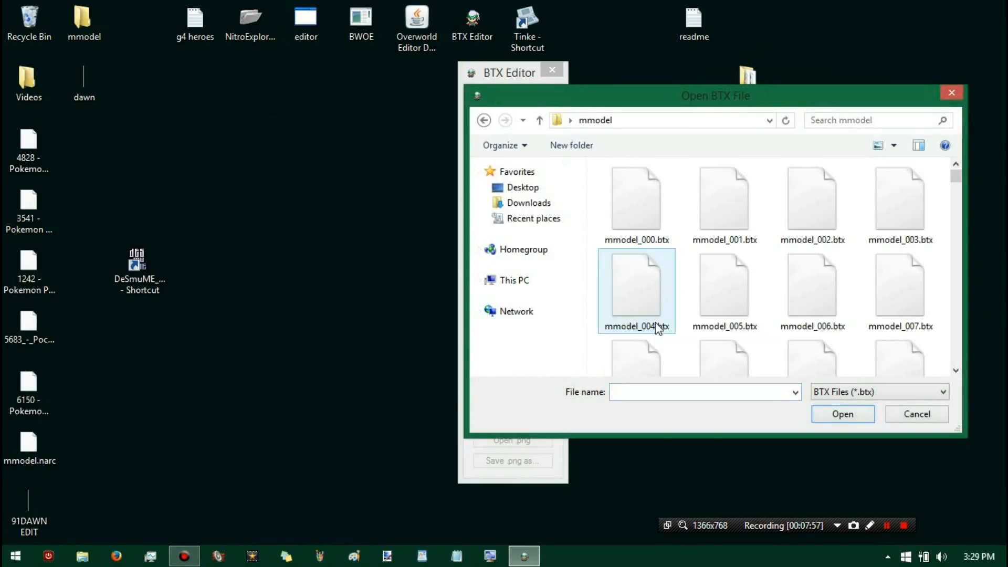
scroll(743, 305, down, 10)
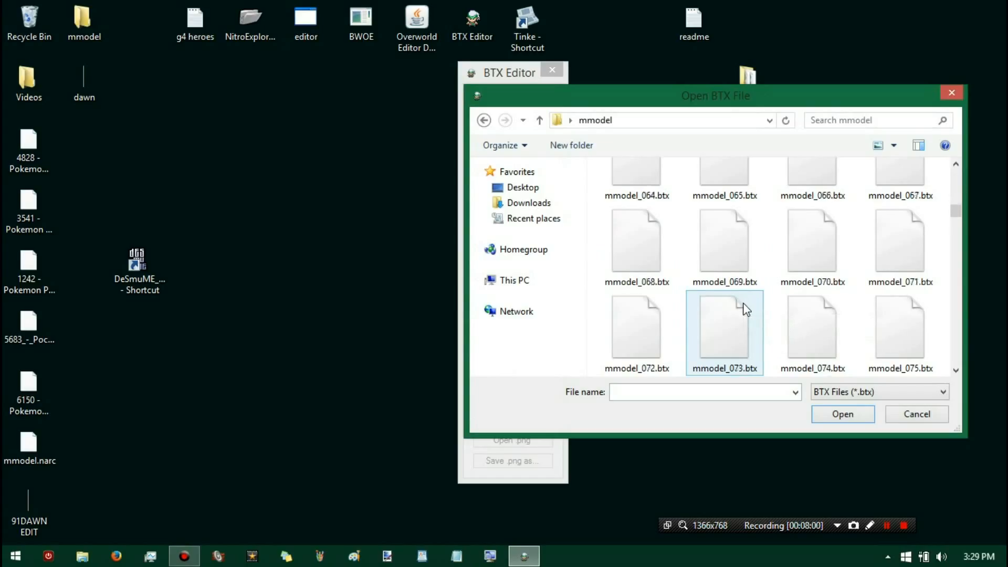
scroll(746, 309, down, 3)
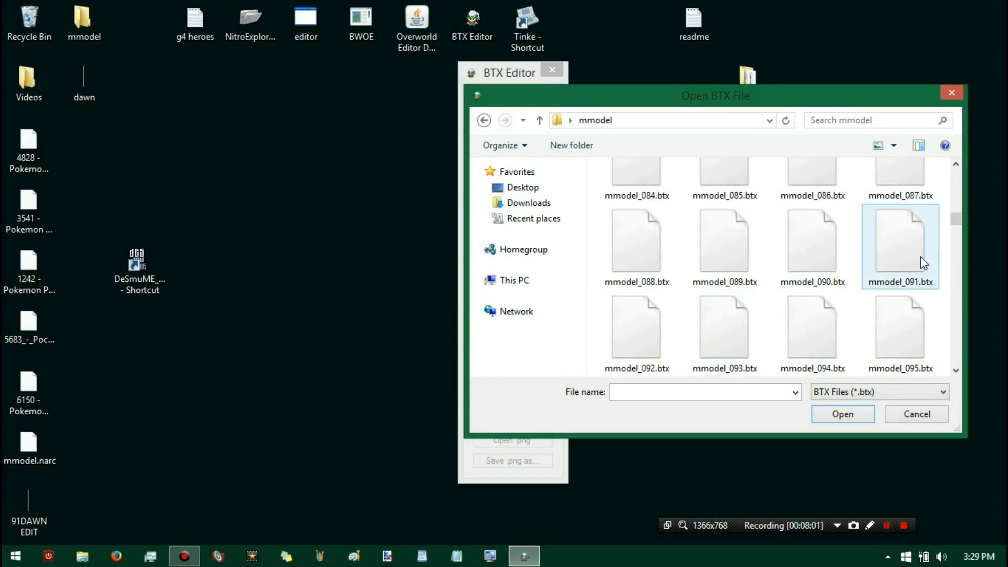
double_click(921, 257)
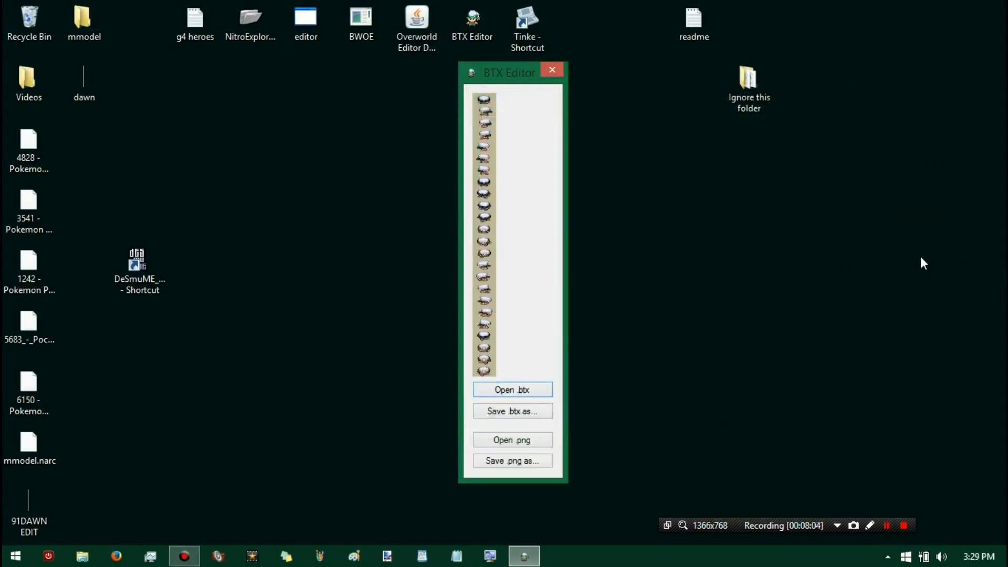
- Load the 91DAWN EDIT PNG image from the desktop into the opened BTX file
click(511, 441)
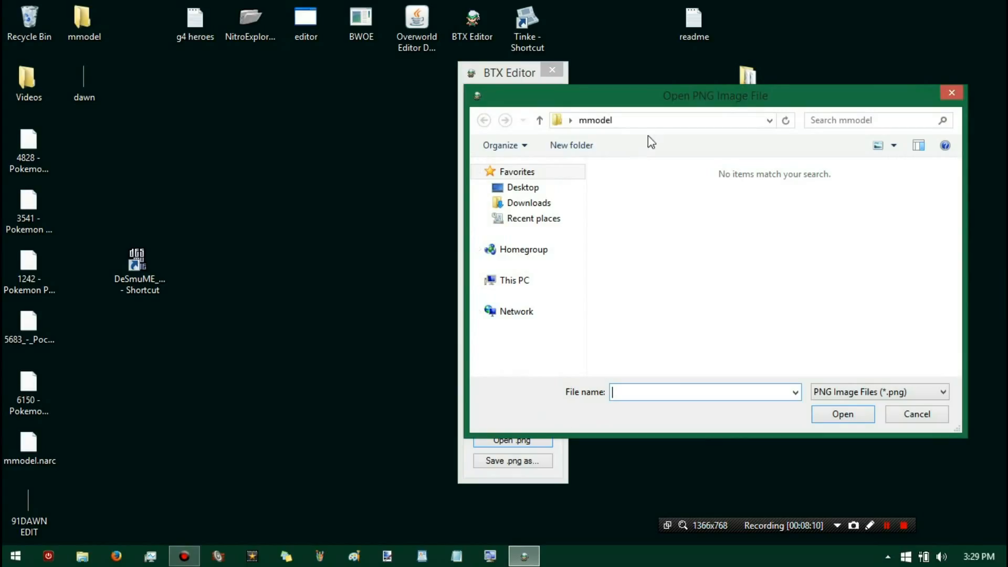
click(522, 187)
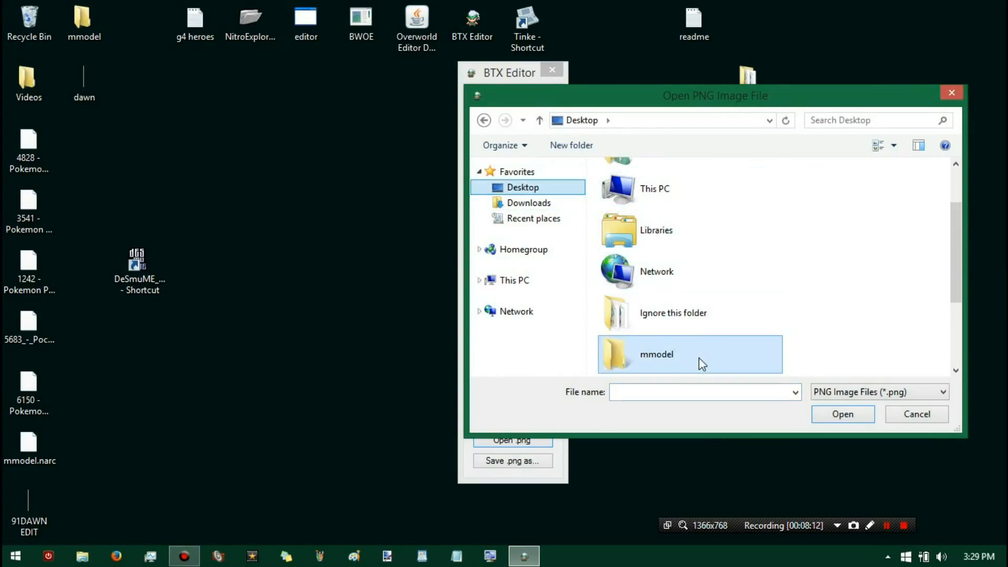
scroll(691, 331, down, 1)
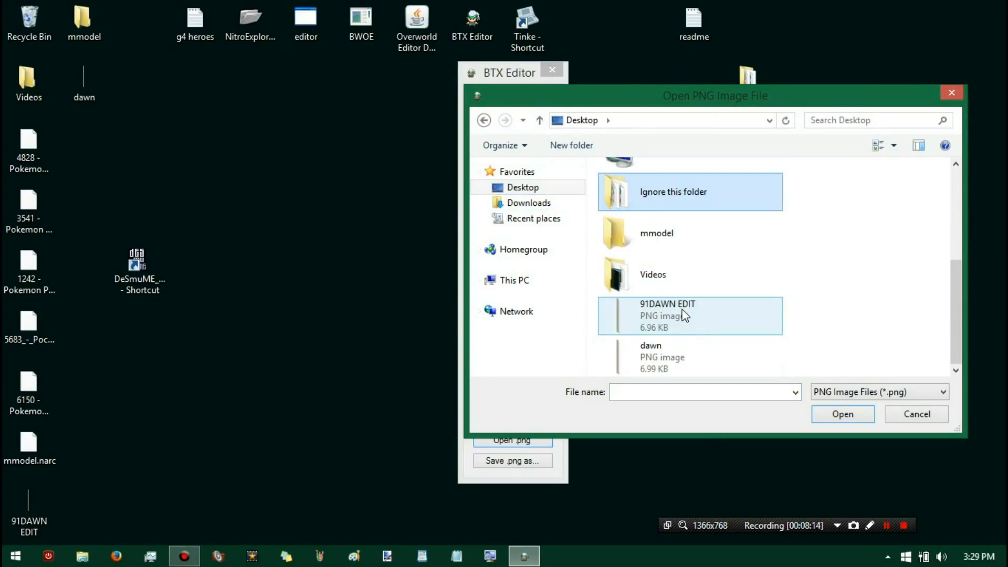
double_click(683, 315)
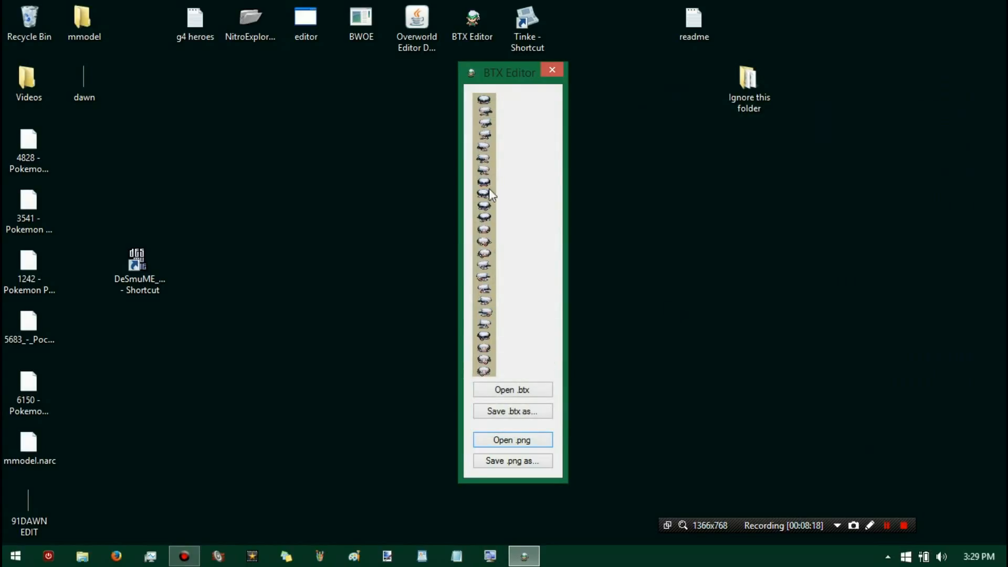
- Save the edited BTX file as mmodel_0911.btx in the desktop's mmodel folder, and close BTX Editor
click(523, 413)
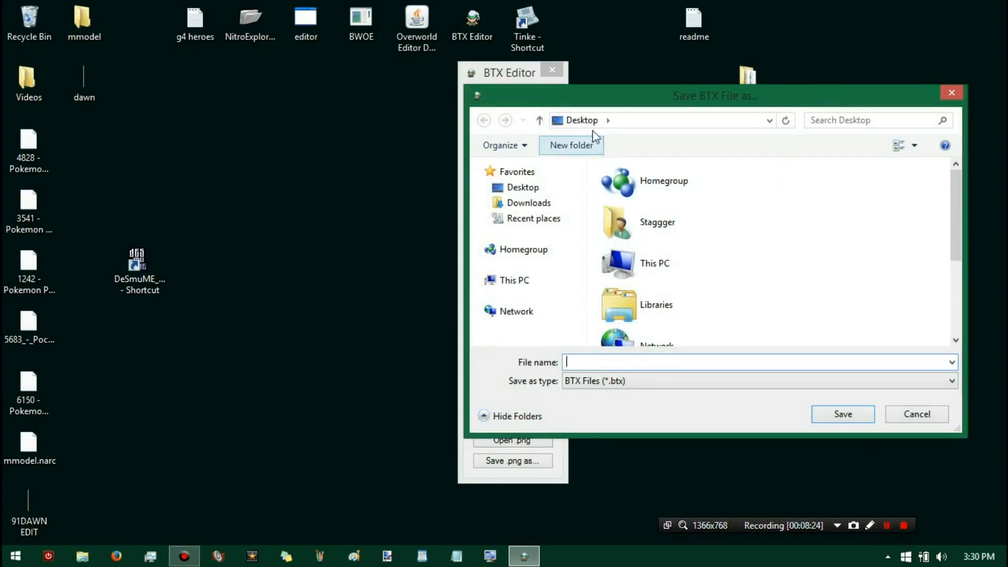
click(648, 318)
scroll(648, 323, down, 3)
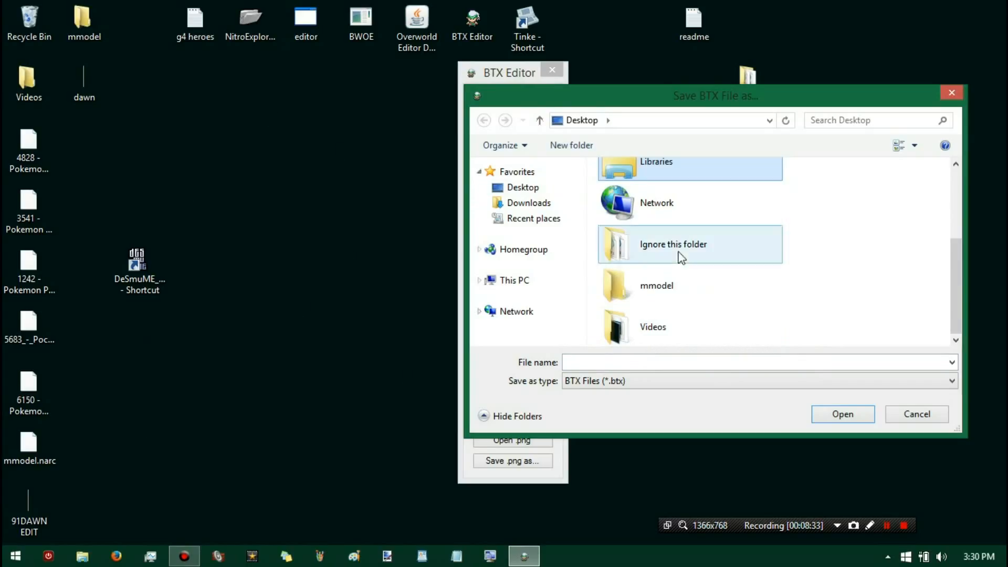
double_click(684, 288)
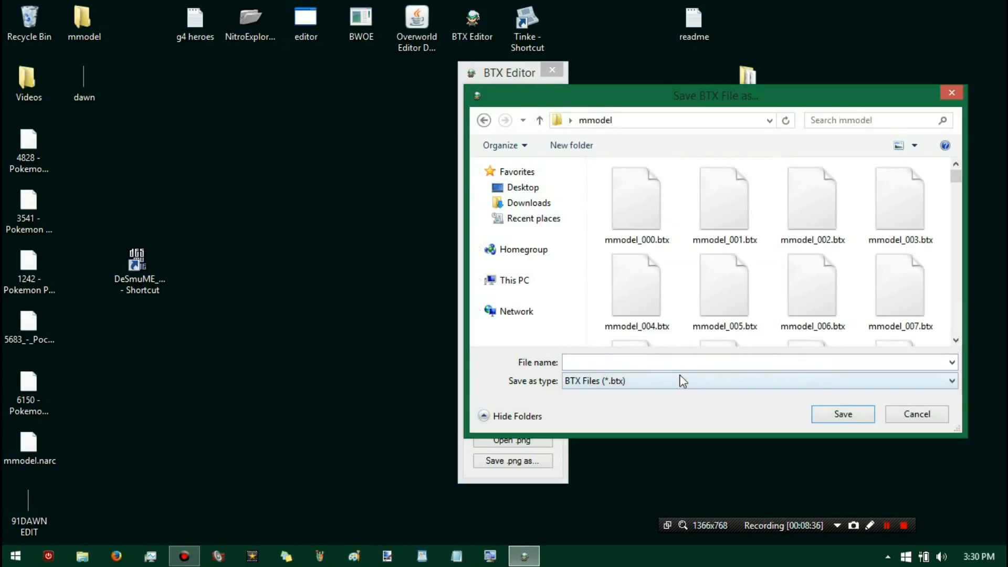
click(756, 328)
scroll(756, 331, down, 5)
scroll(759, 339, down, 10)
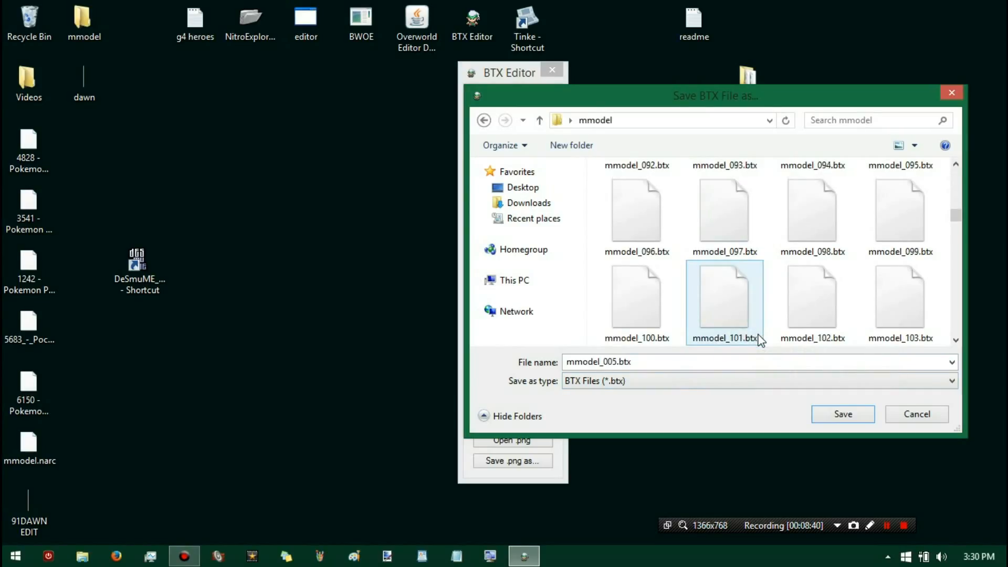
scroll(759, 342, up, 1)
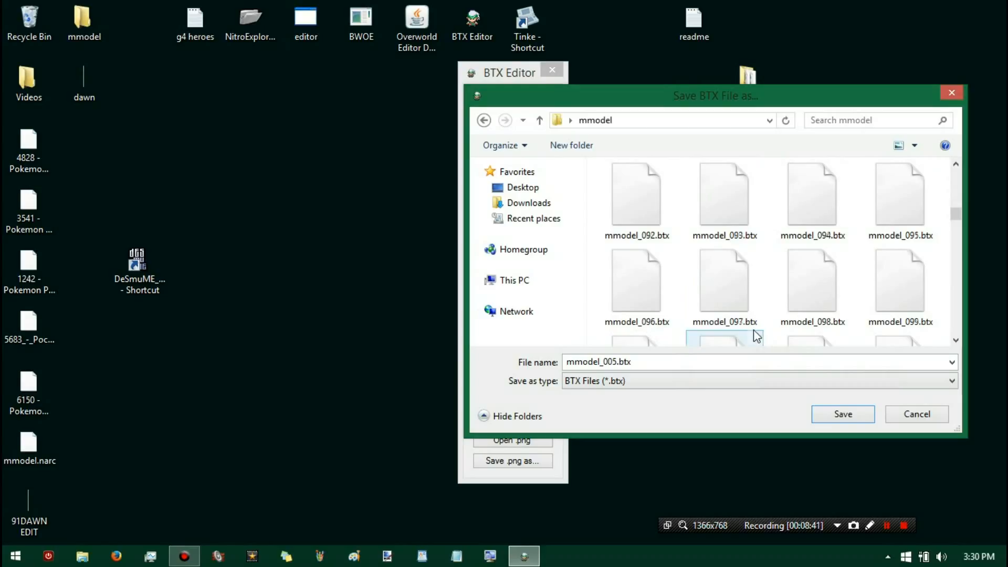
scroll(761, 336, up, 1)
click(908, 213)
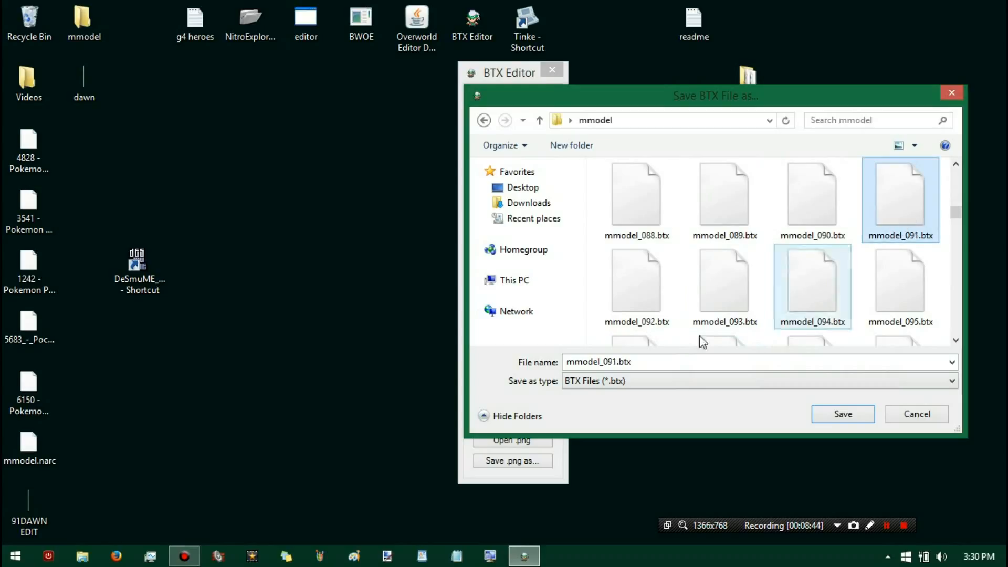
click(616, 361)
click(617, 361)
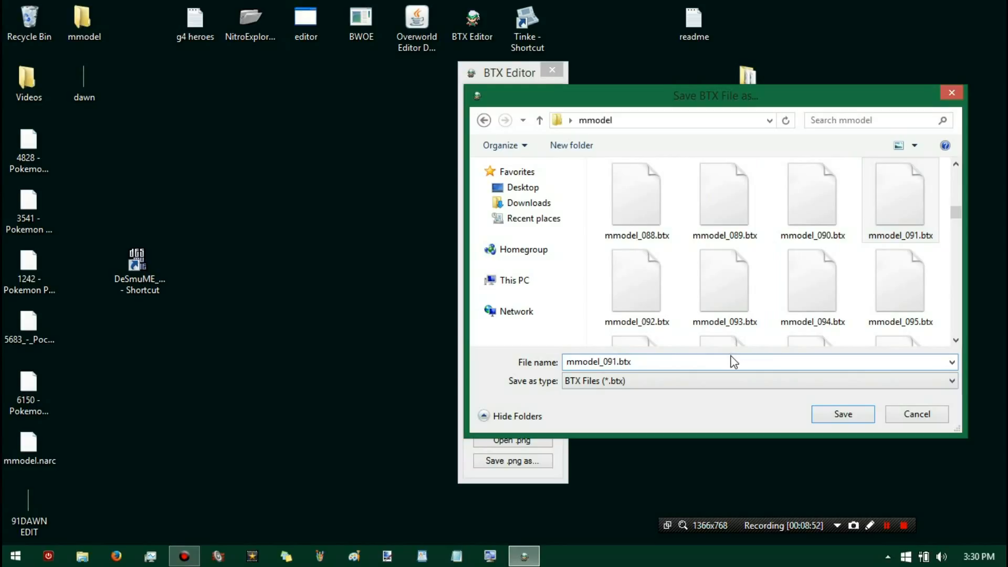
text(1)
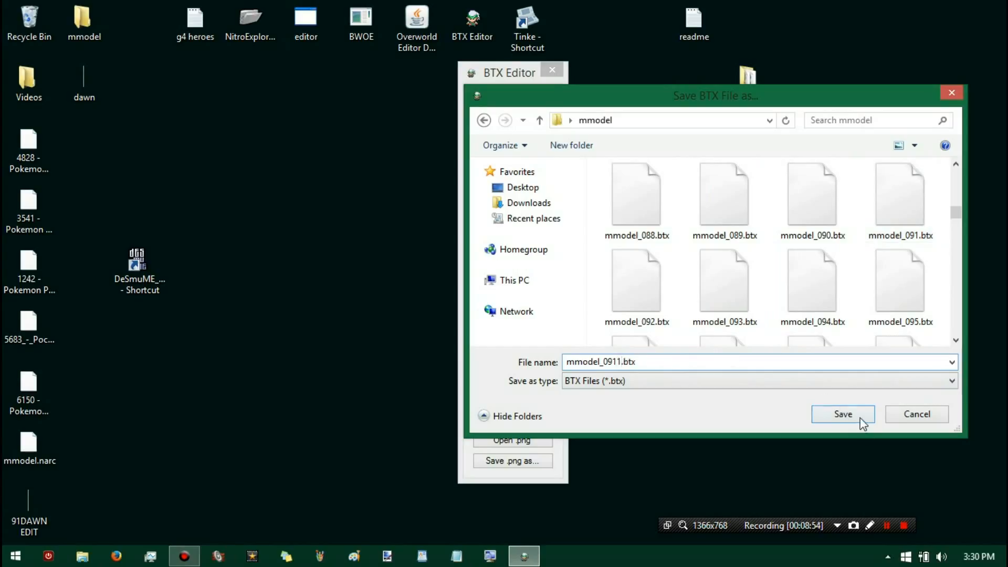
click(860, 418)
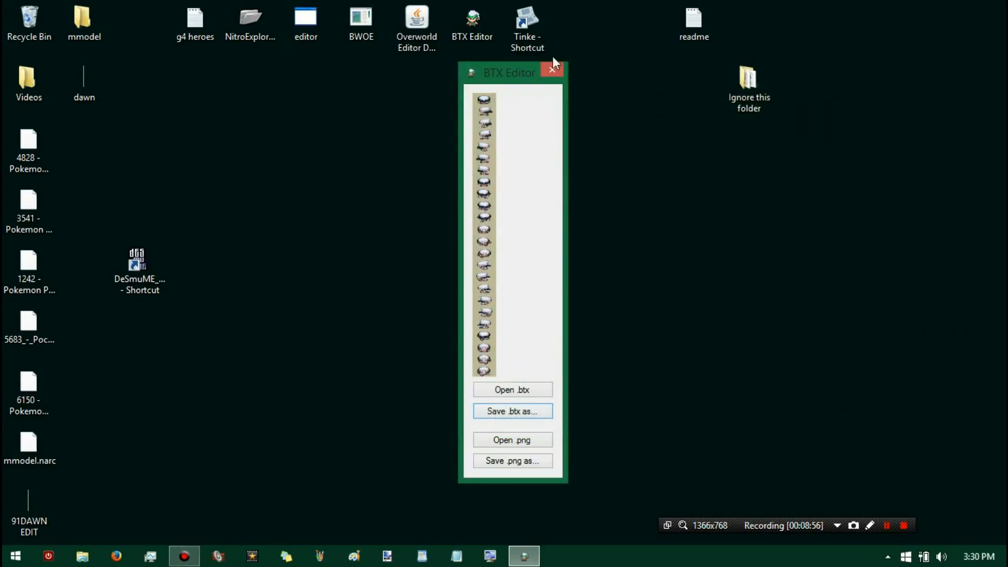
click(554, 75)
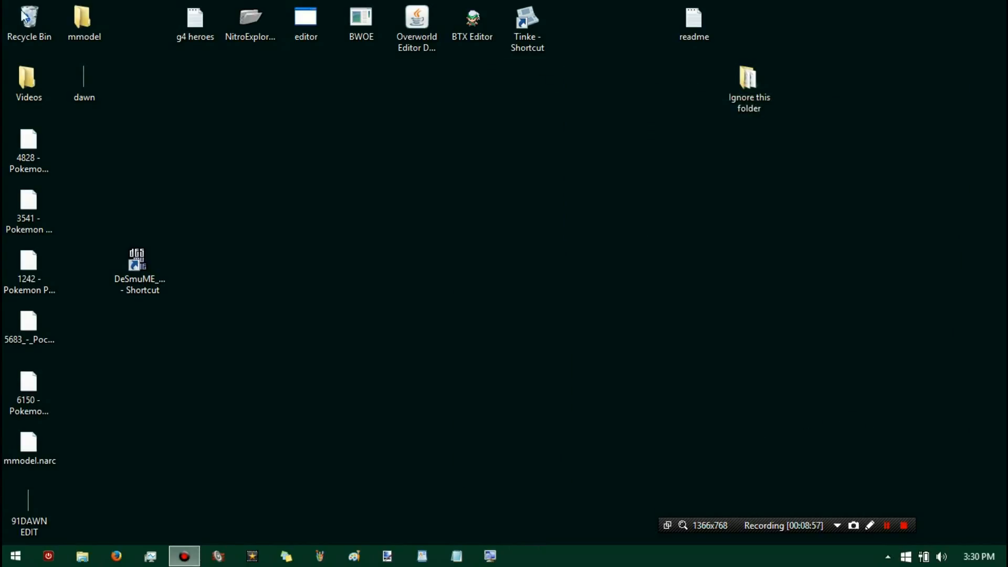
- Open the mmodel folder from the desktop and locate the newly saved mmodel_0911.btx in its file list
double_click(87, 30)
scroll(414, 318, down, 3)
click(407, 315)
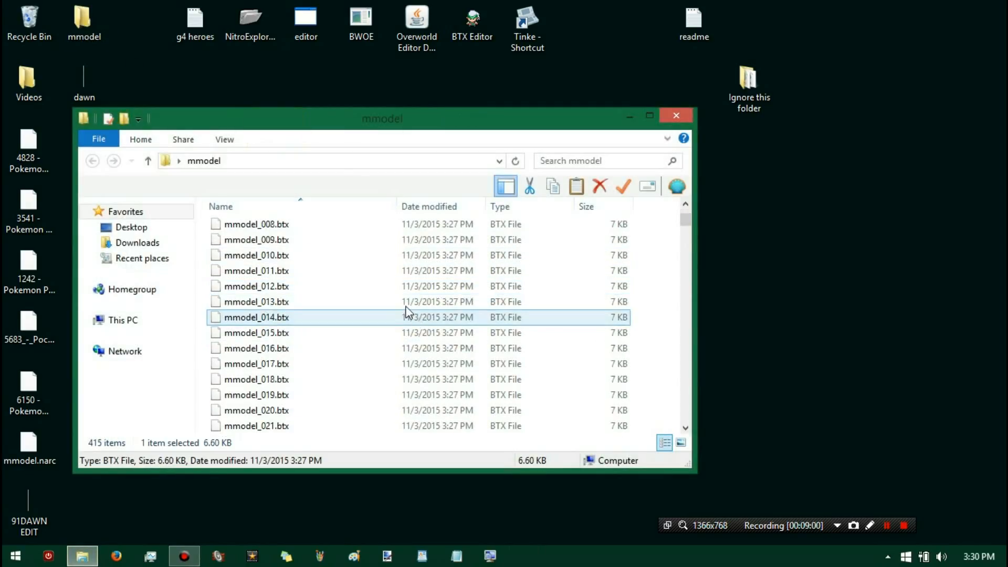
scroll(385, 339, down, 20)
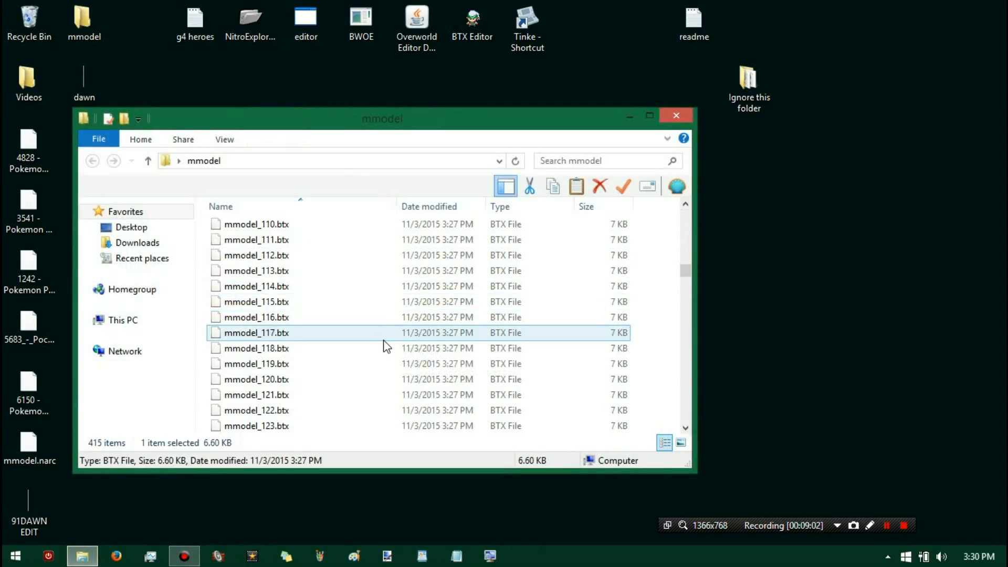
scroll(387, 347, up, 5)
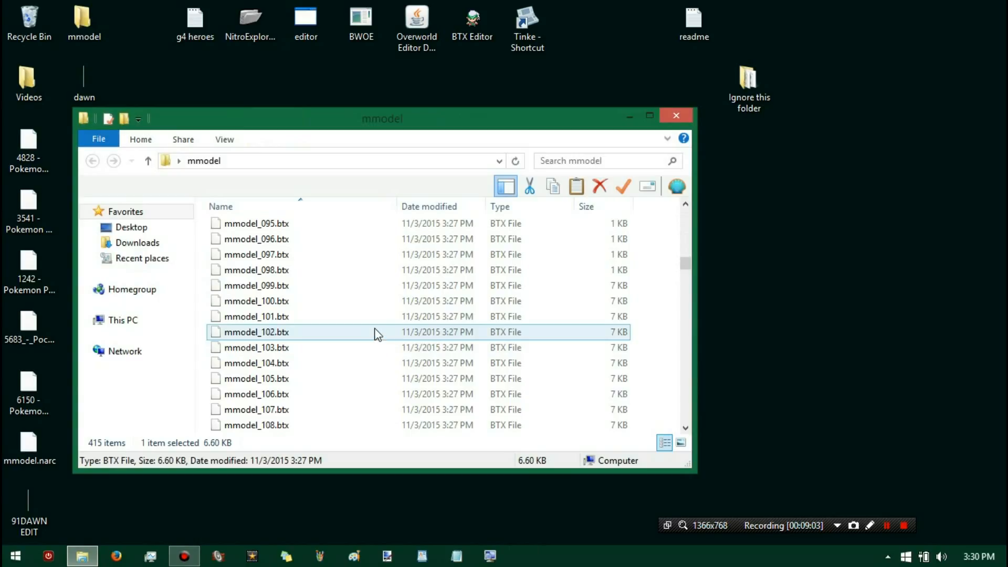
scroll(378, 335, up, 3)
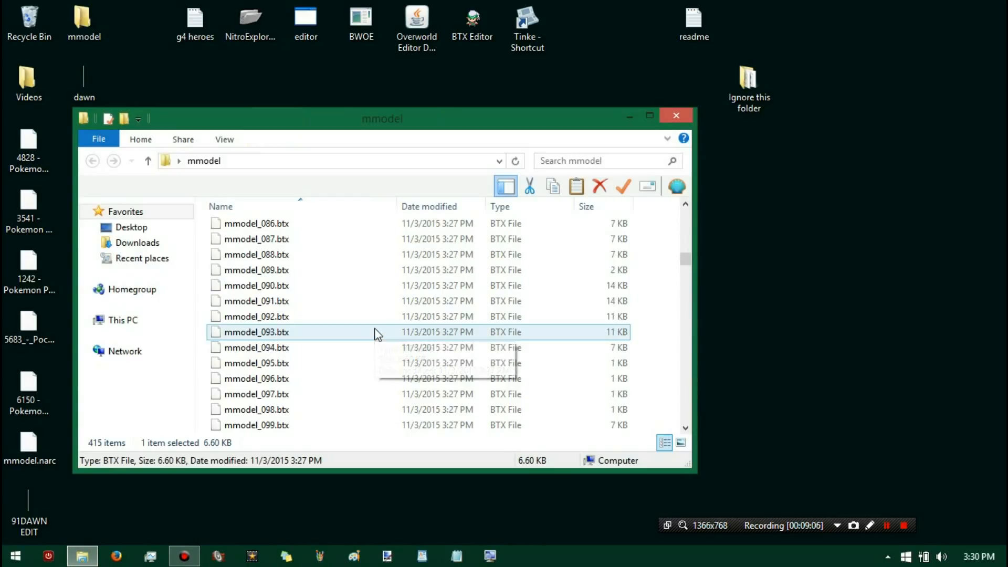
scroll(376, 333, down, 20)
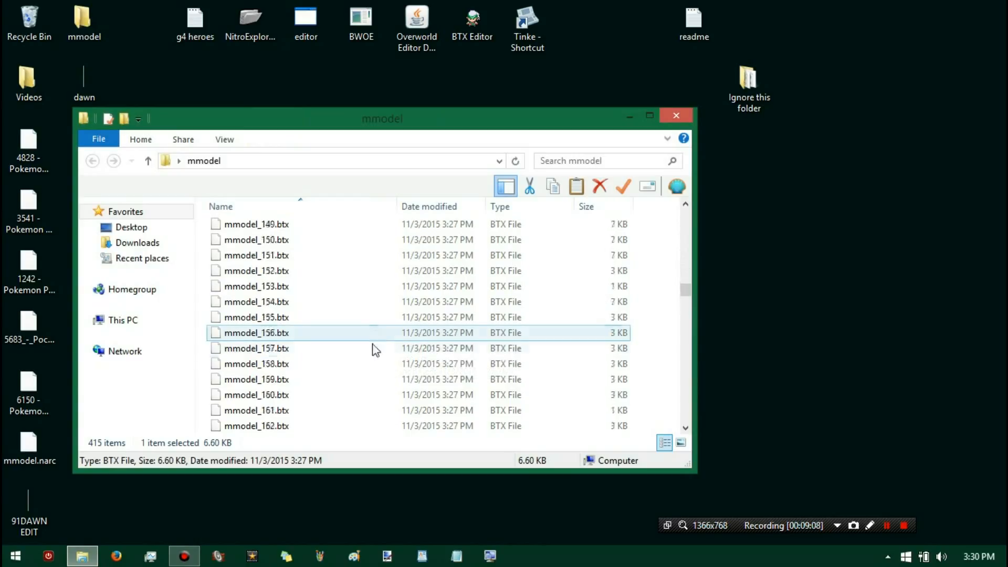
scroll(379, 382, down, 20)
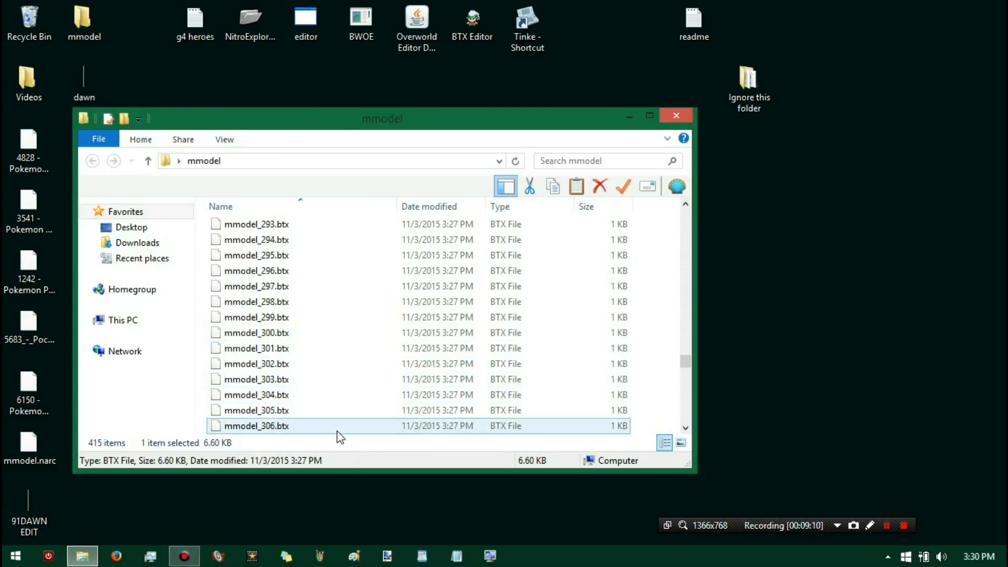
scroll(338, 431, down, 20)
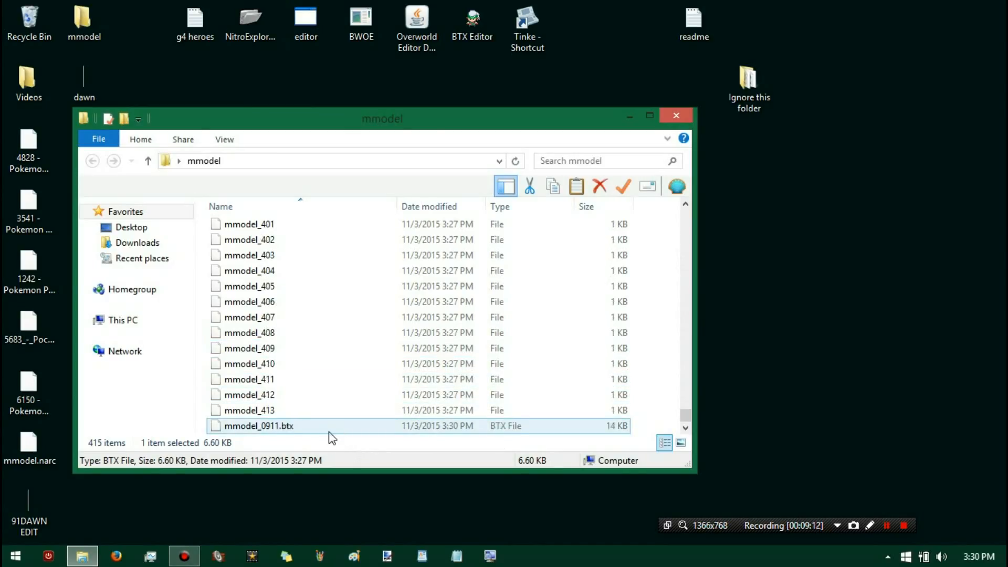
click(289, 426)
- Delete the original mmodel_091.btx from the mmodel folder
scroll(292, 305, up, 17)
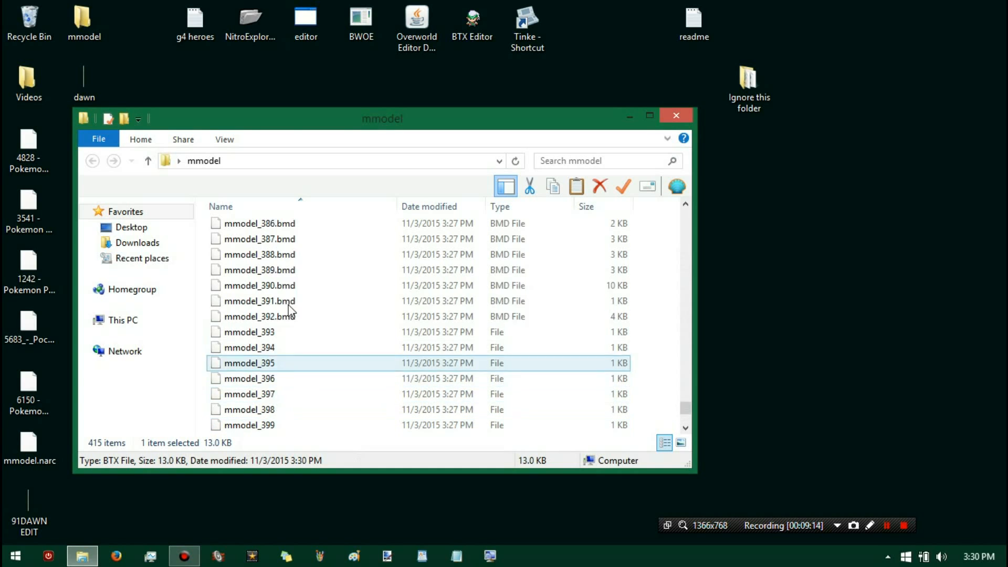
scroll(292, 304, up, 20)
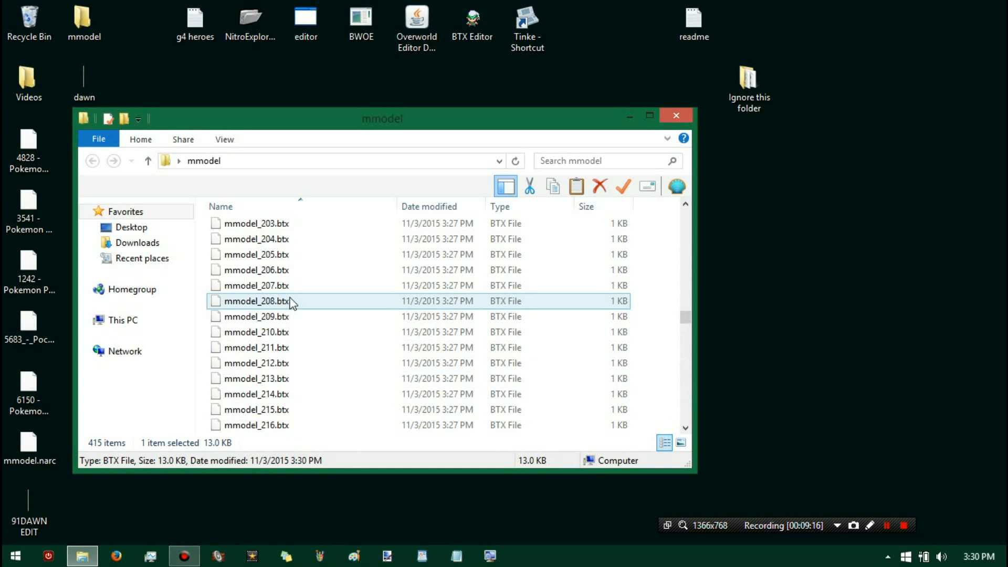
scroll(292, 303, up, 20)
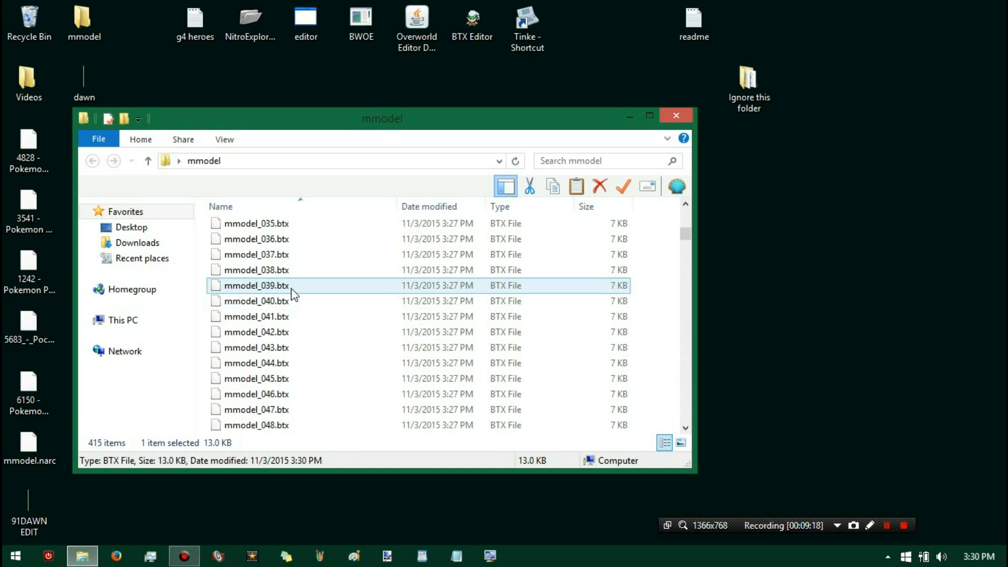
scroll(293, 294, down, 16)
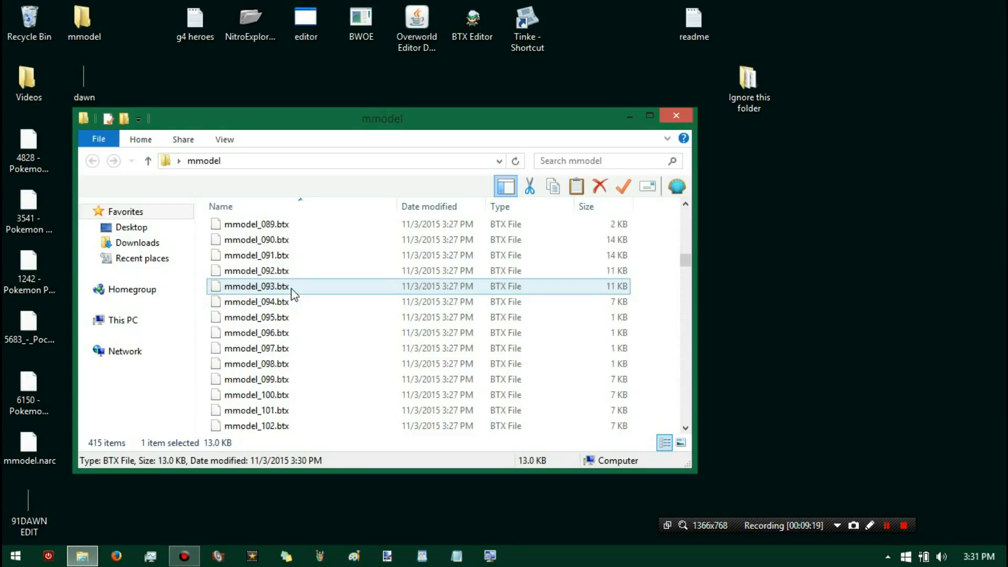
scroll(292, 295, up, 1)
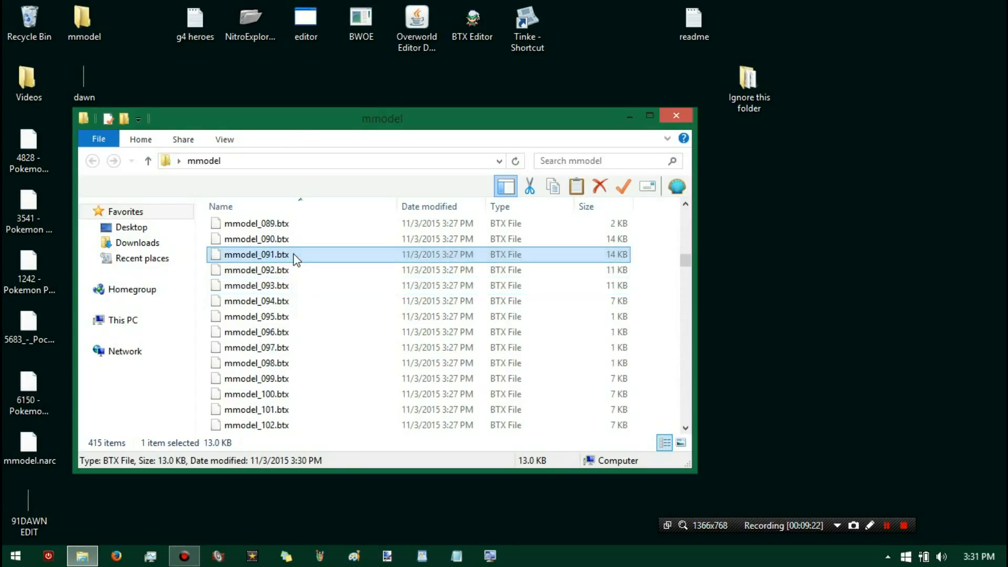
key(Delete)
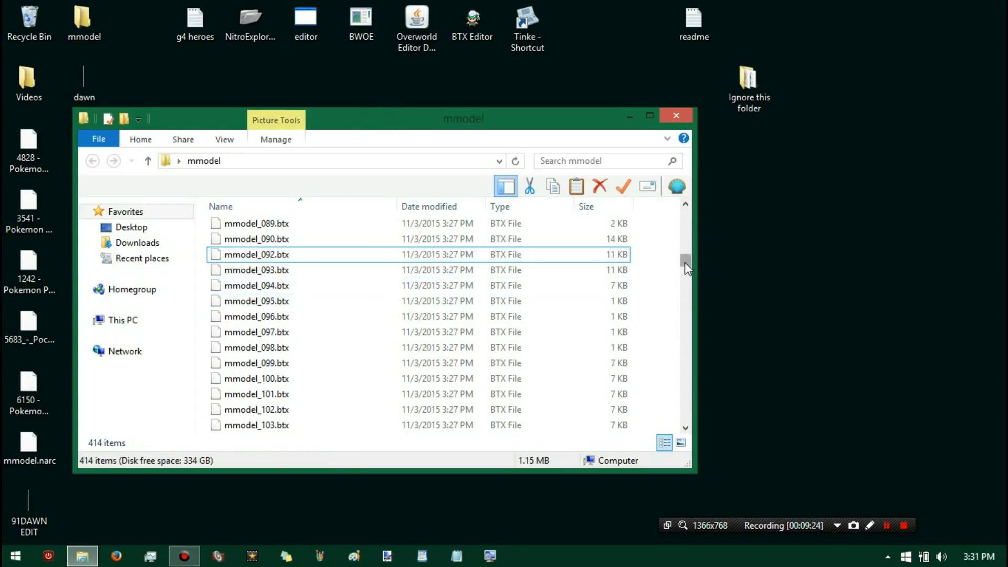
- Rename mmodel_0911.btx as mmodel_091.btx, and close the mmodel folder
drag(684, 262, 607, 458)
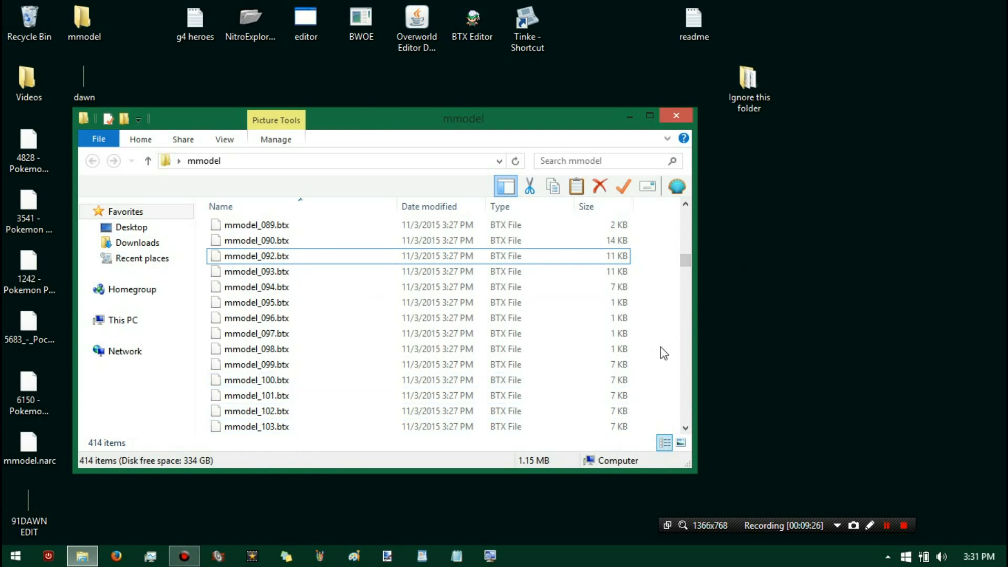
drag(690, 264, 695, 442)
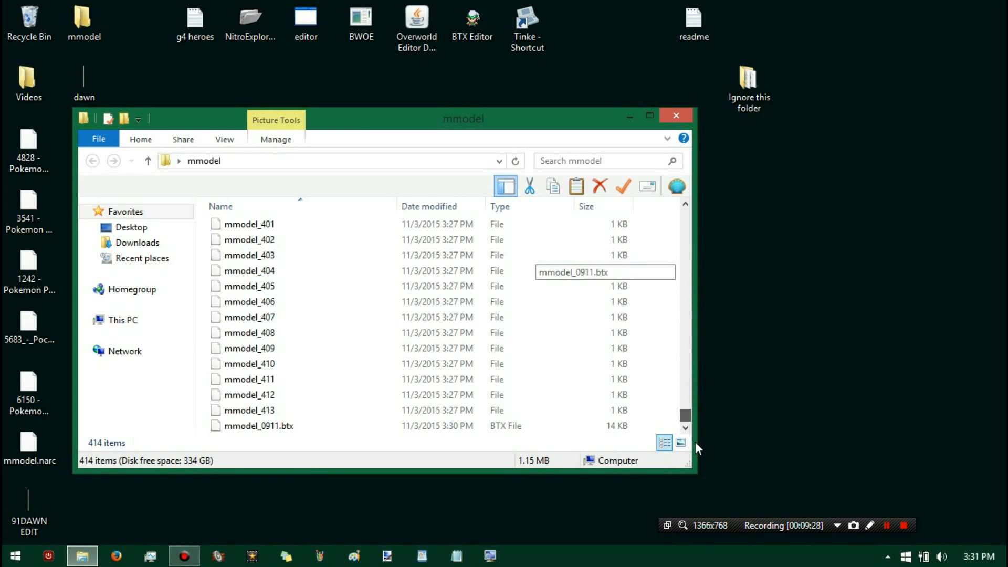
click(258, 426)
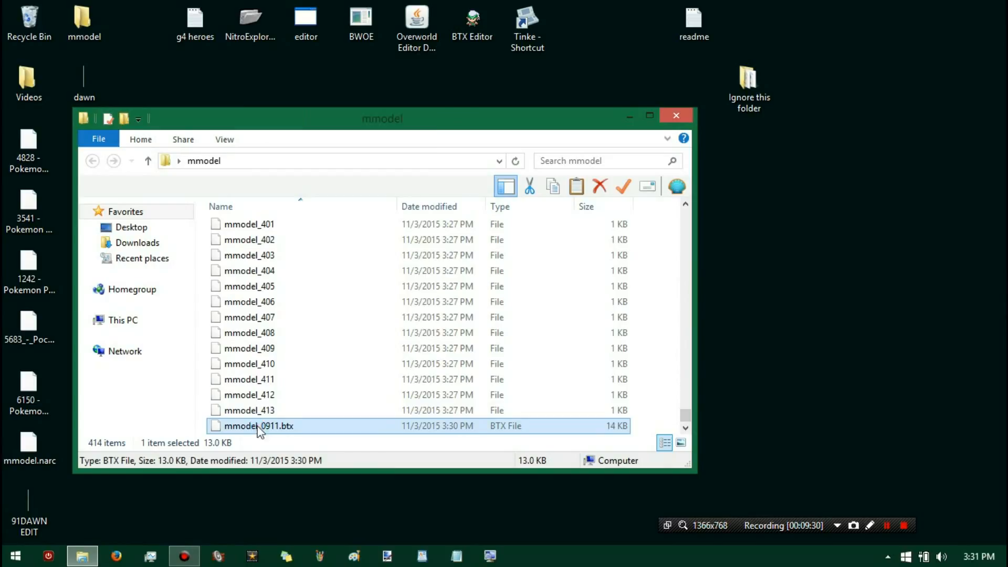
right_click(258, 427)
click(299, 393)
click(276, 425)
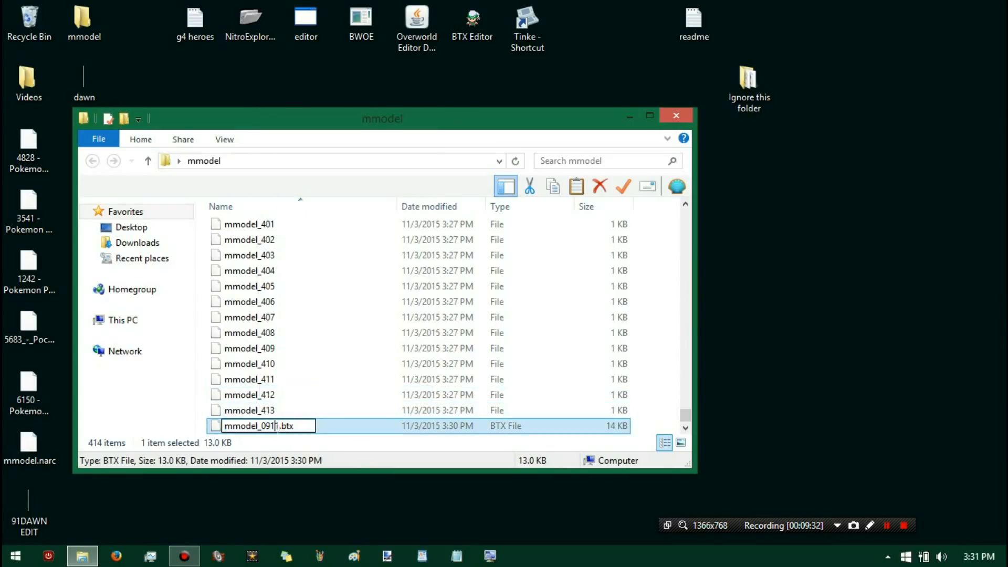
key(BackSpace)
key(Return)
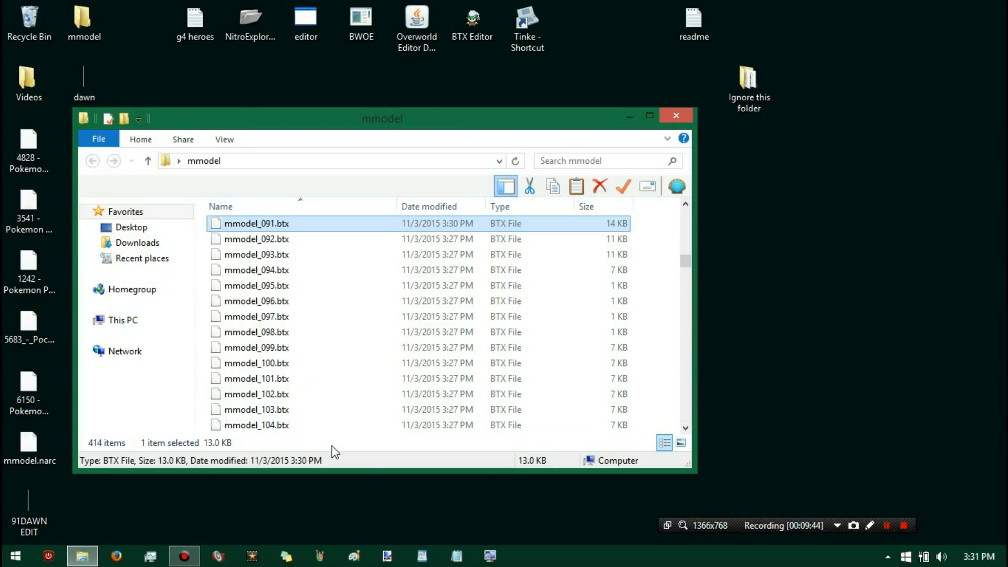
click(677, 116)
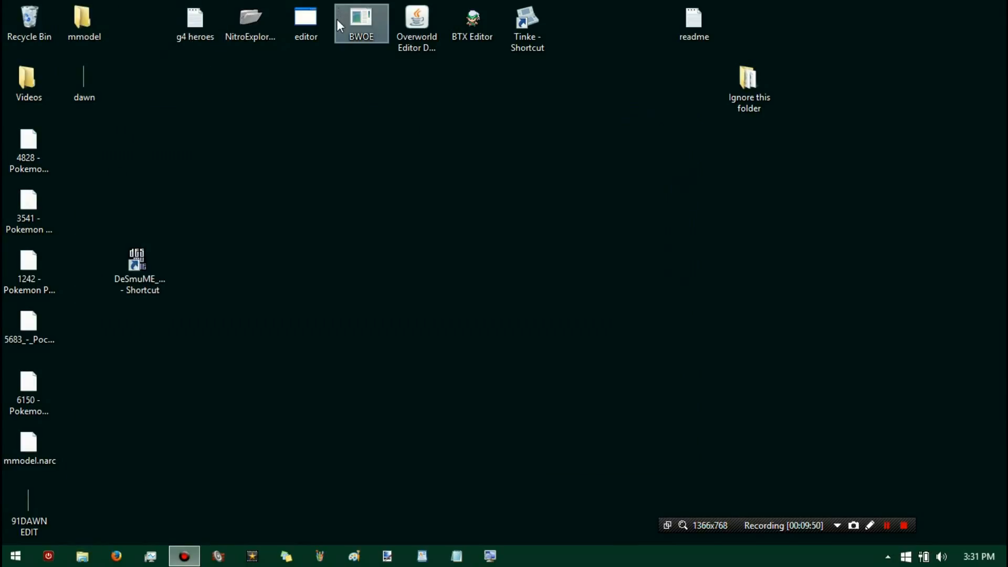
- Open the kiwi.ds editor and start making a NARC file with the desktop's mmodel folder as the source files folder
double_click(307, 23)
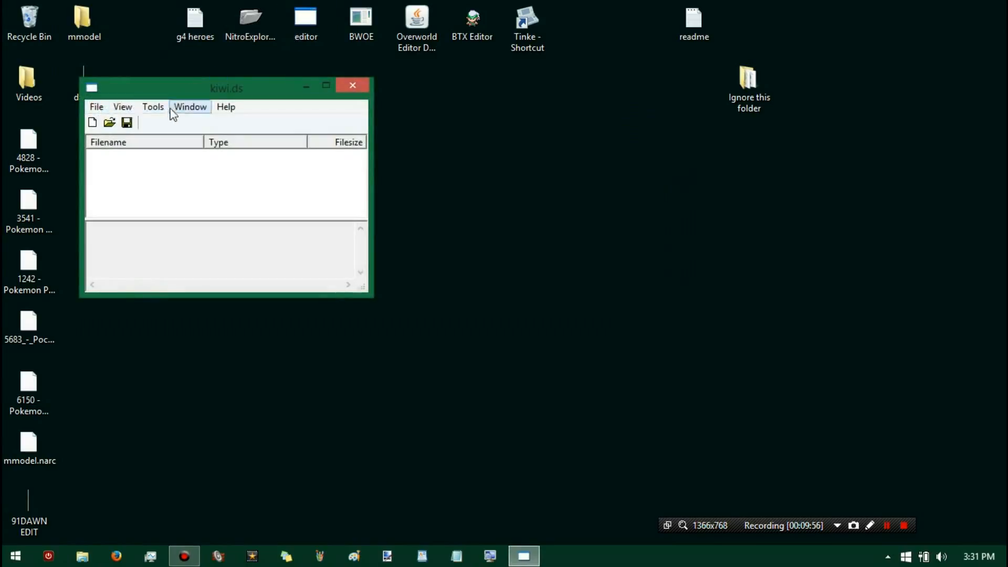
click(153, 109)
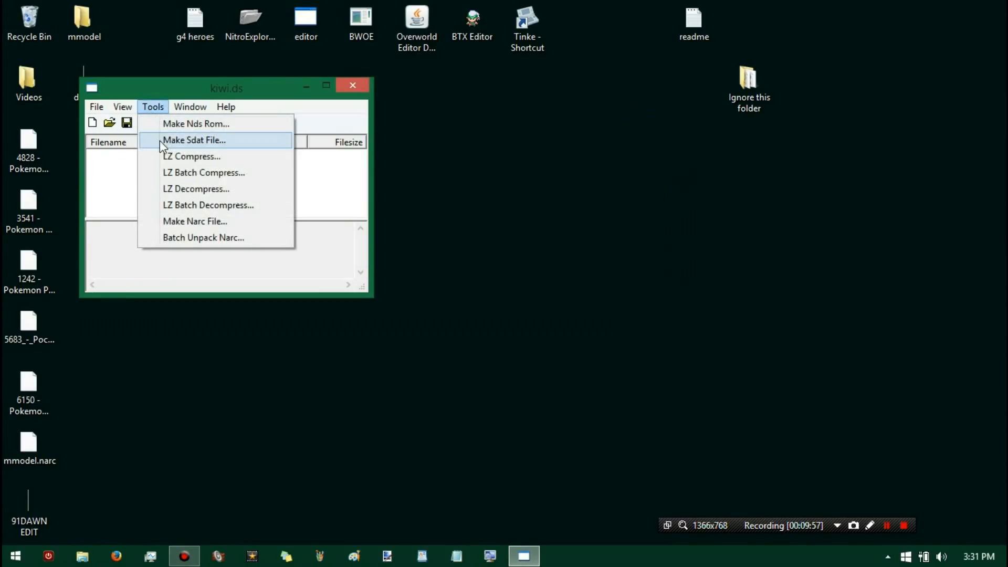
click(193, 227)
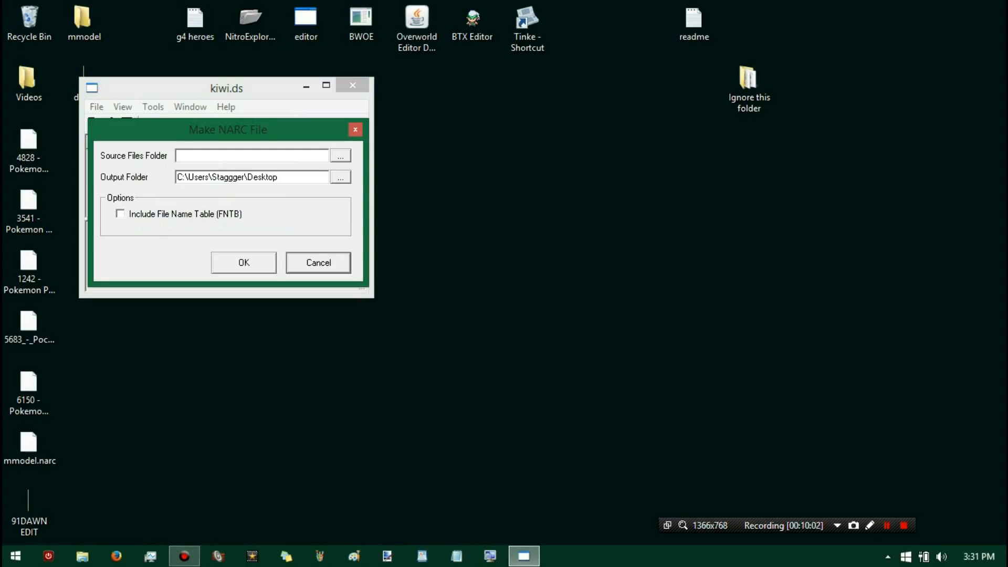
click(339, 156)
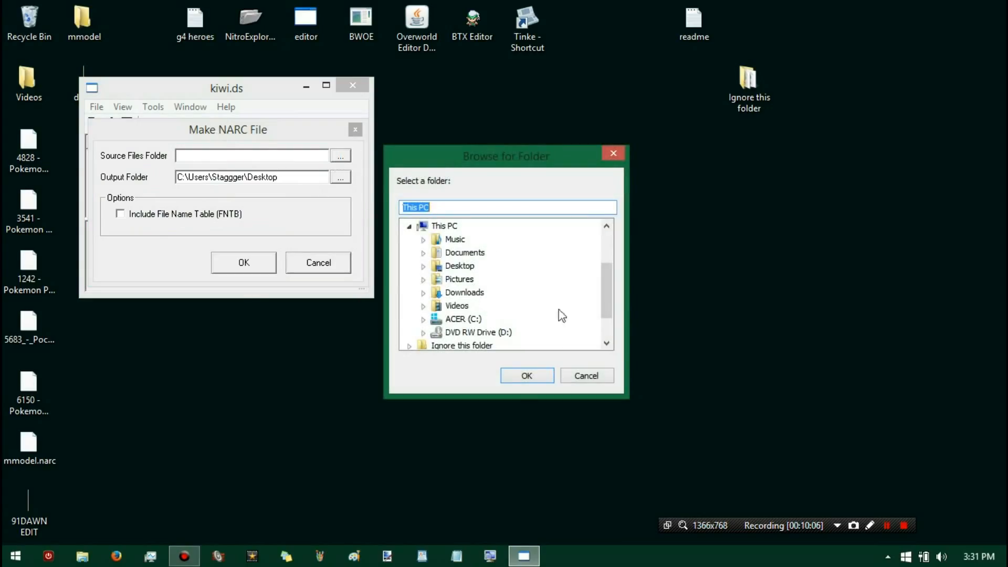
drag(605, 299, 605, 316)
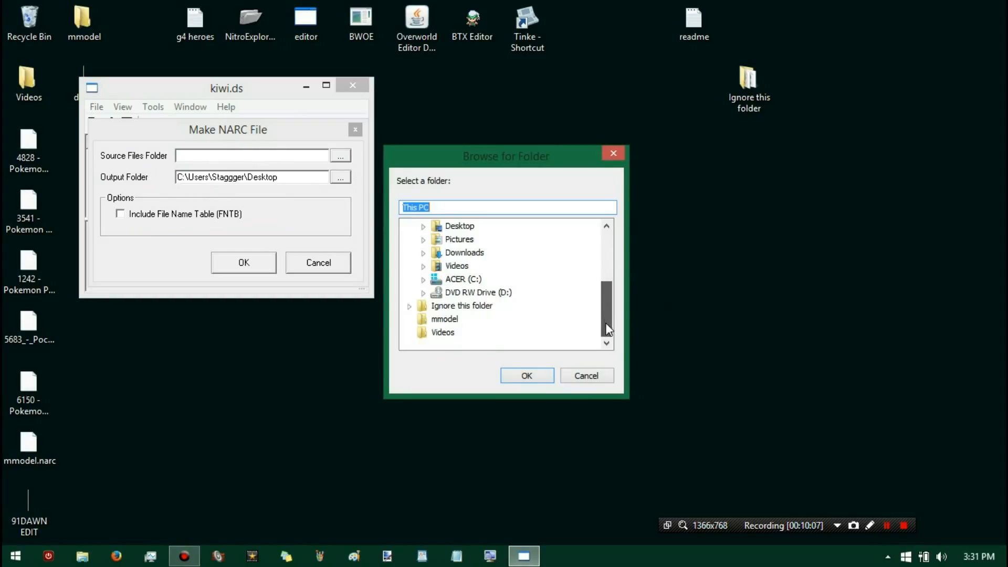
click(444, 319)
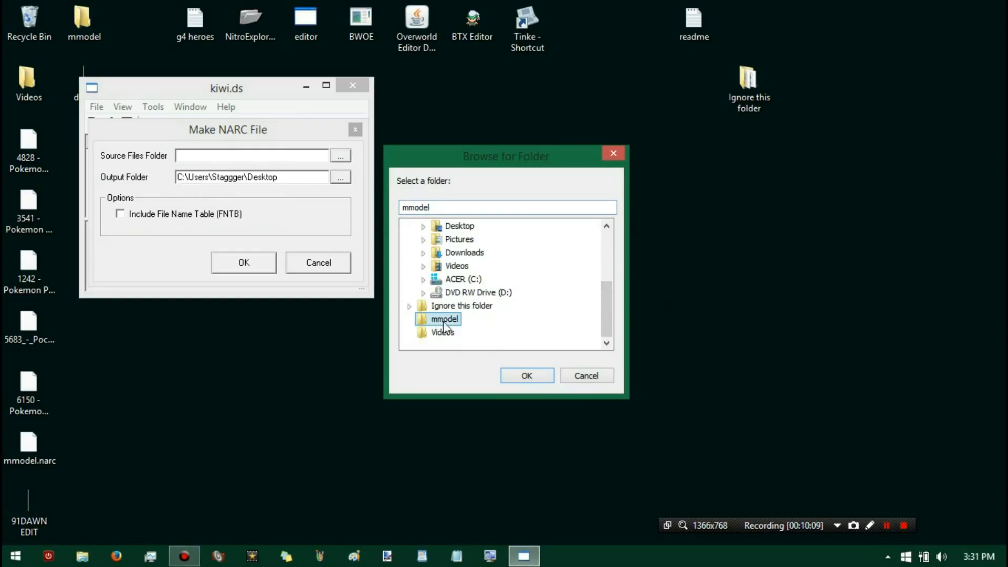
click(528, 376)
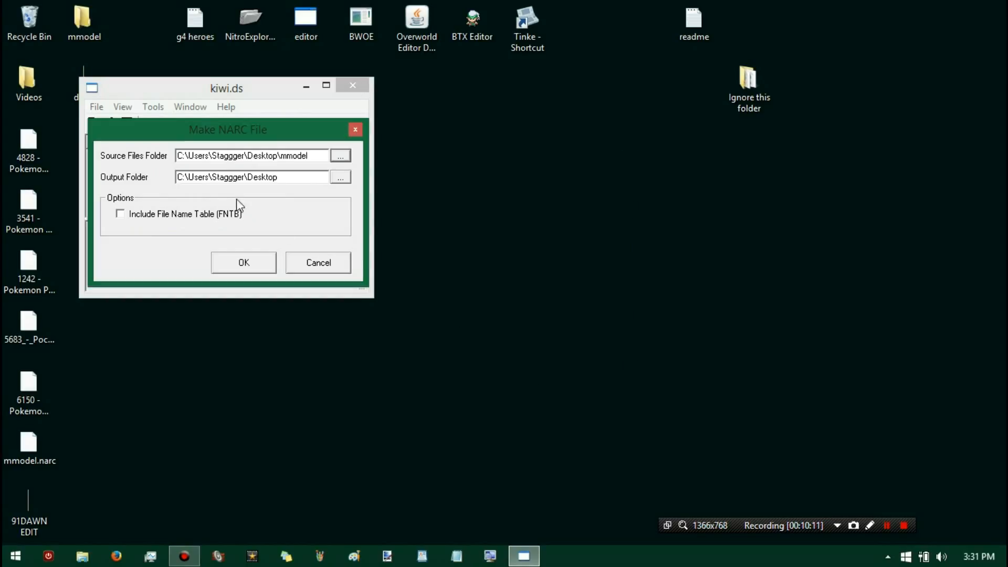
- Move the old mmodel.narc to the Recycle Bin, build the new NARC file on the desktop and close kiwi.ds
click(24, 442)
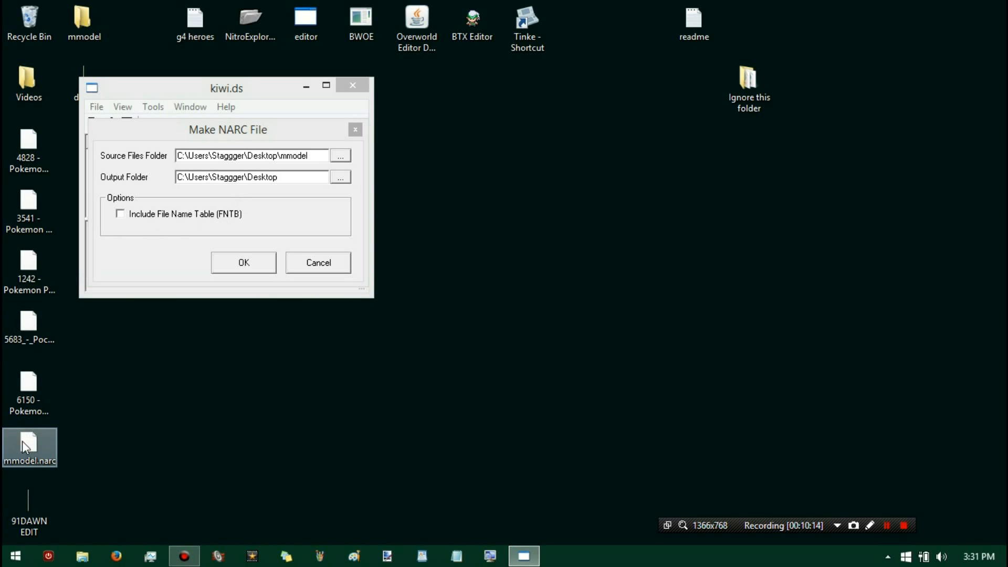
drag(34, 456, 24, 24)
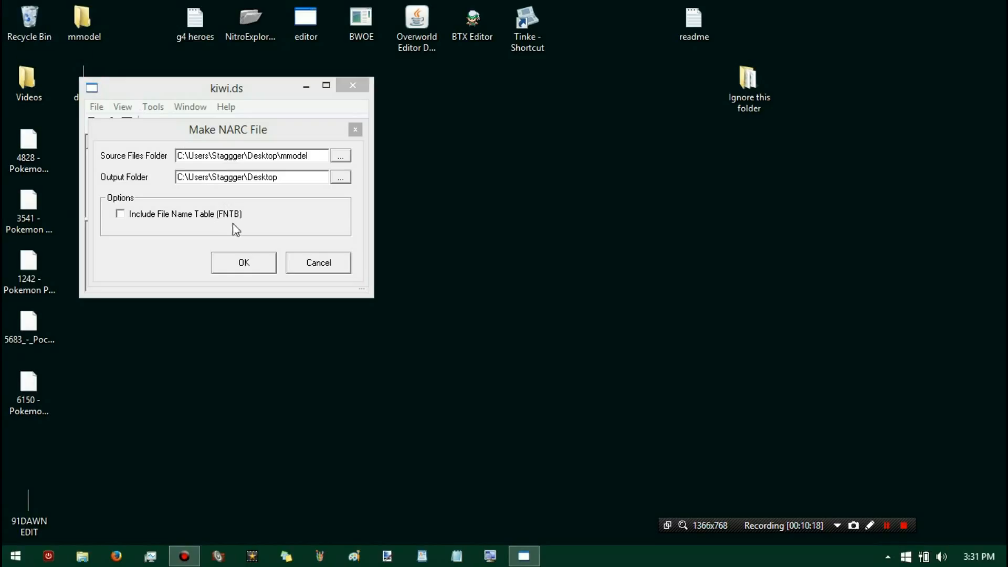
click(253, 266)
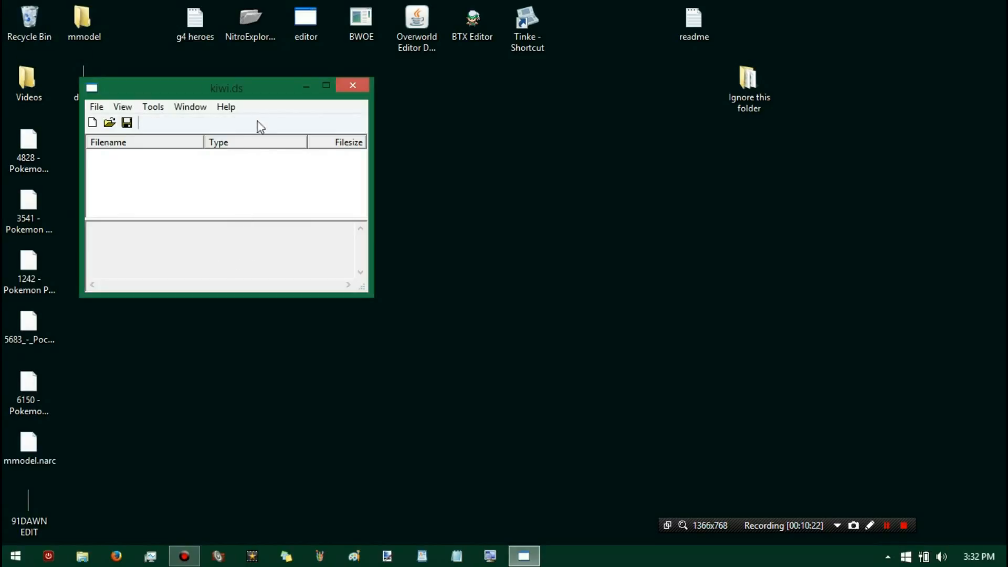
click(366, 84)
- Open Nitro Explorer 2 and load the ROM 1242 - Pokemon Perl-Edition (v05) (G)(sUppLeX).nds from the desktop
double_click(250, 21)
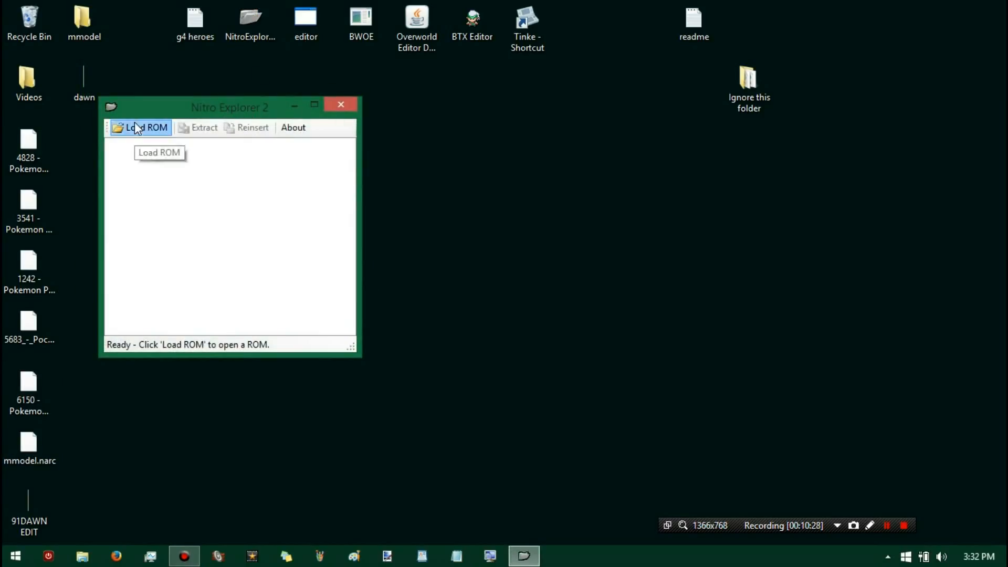
click(136, 128)
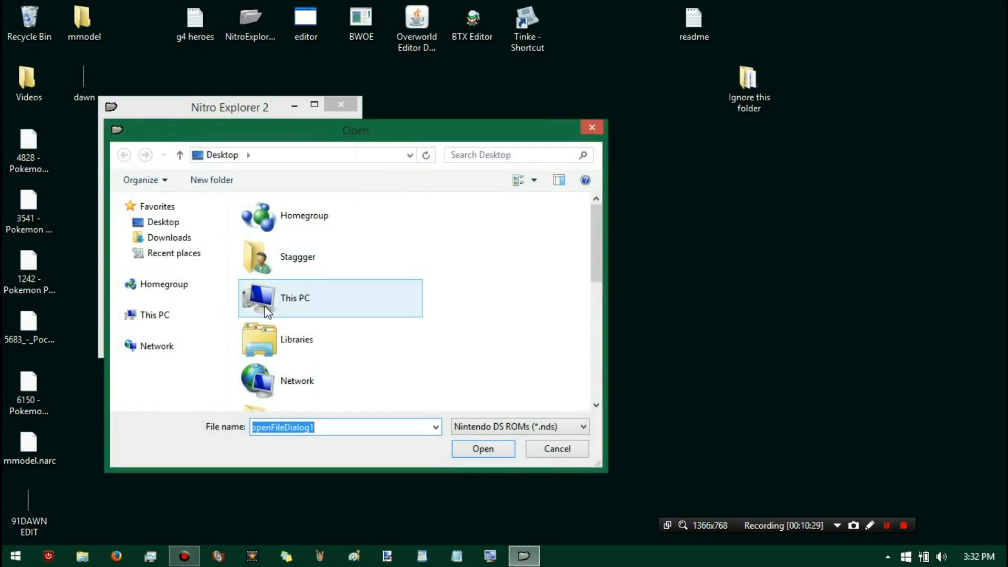
scroll(310, 341, down, 3)
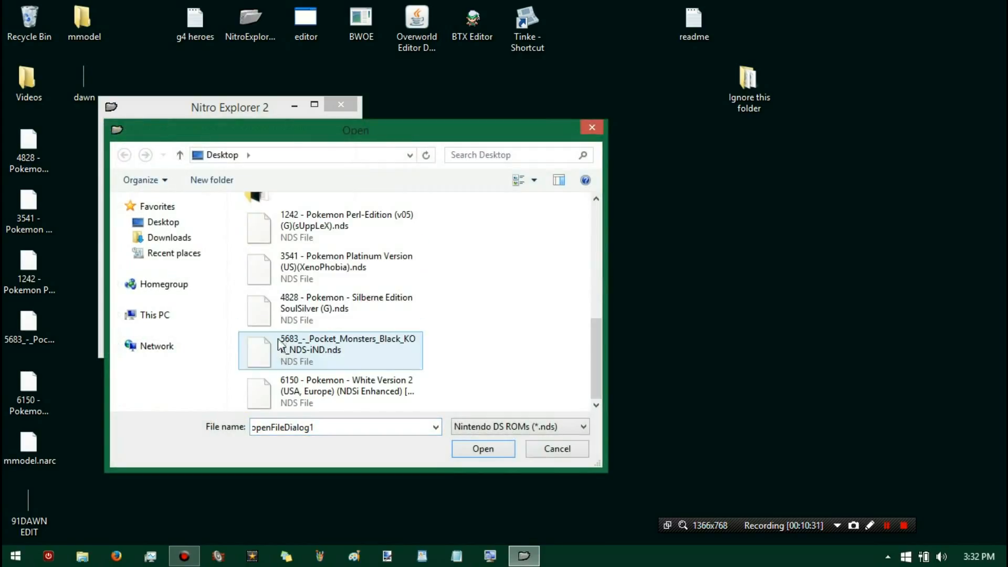
double_click(309, 227)
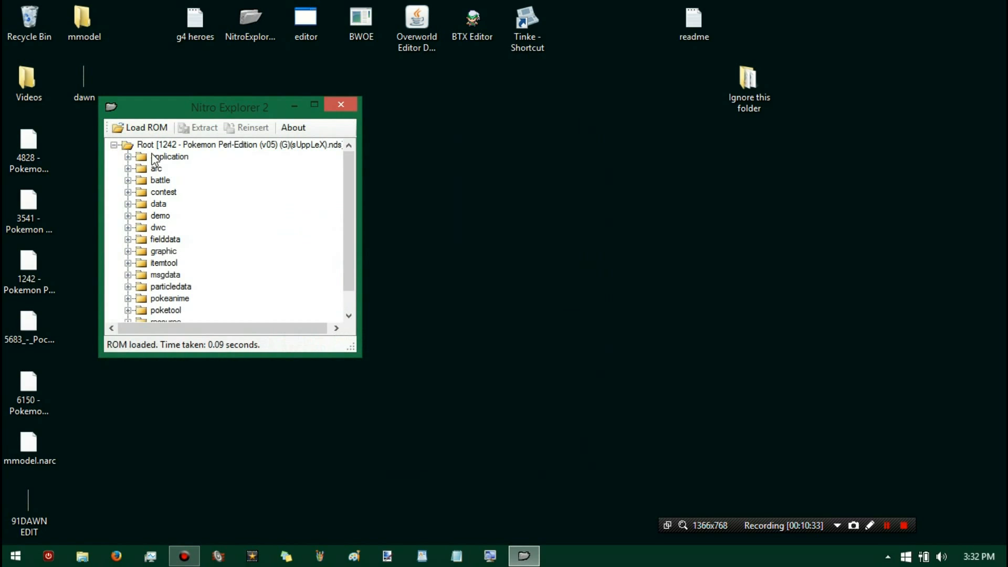
- Replace mmodel.narc in the ROM's data/mmodel folder with the desktop's mmodel.narc, and close Nitro Explorer 2
click(127, 205)
scroll(204, 205, down, 15)
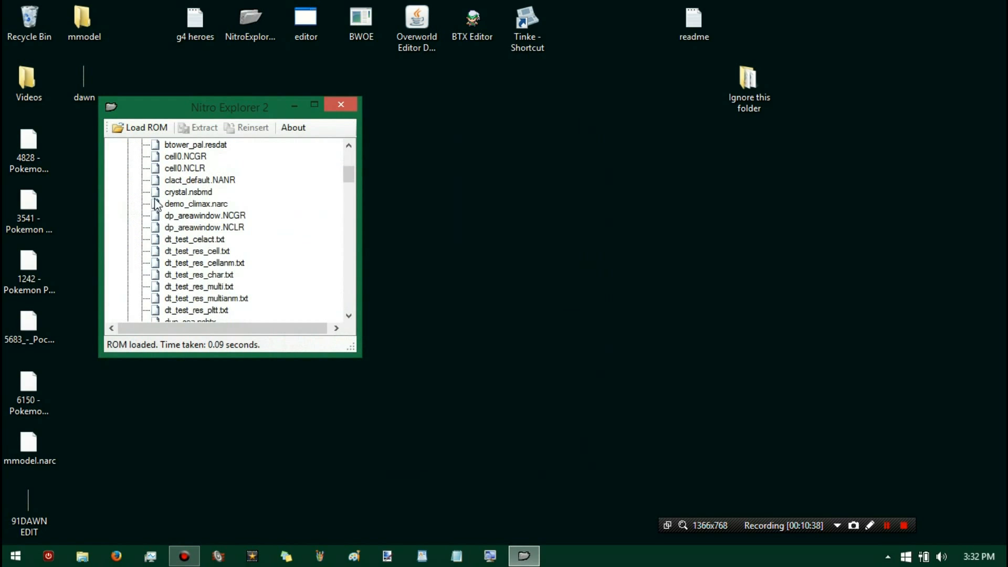
scroll(221, 207, down, 12)
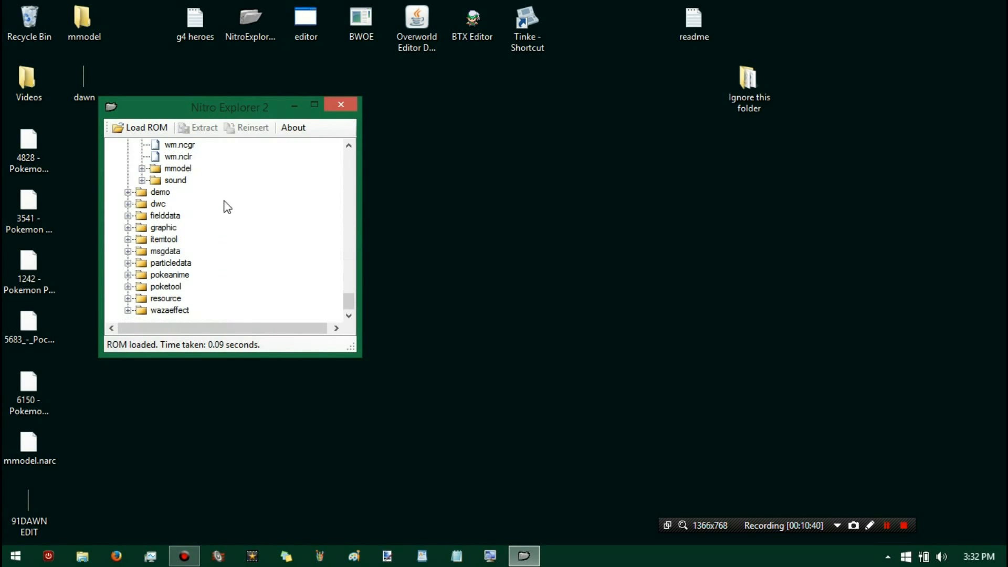
click(141, 169)
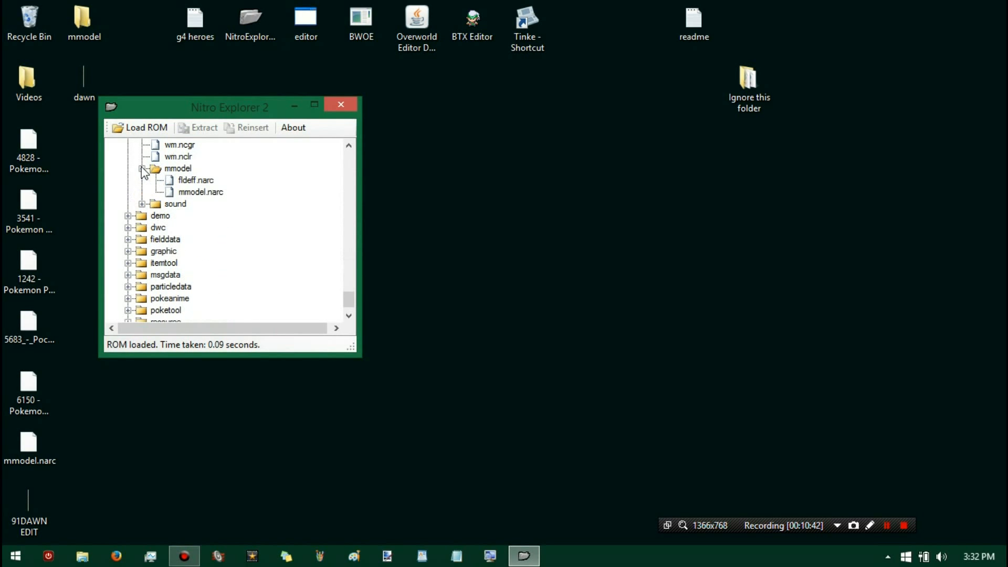
click(193, 193)
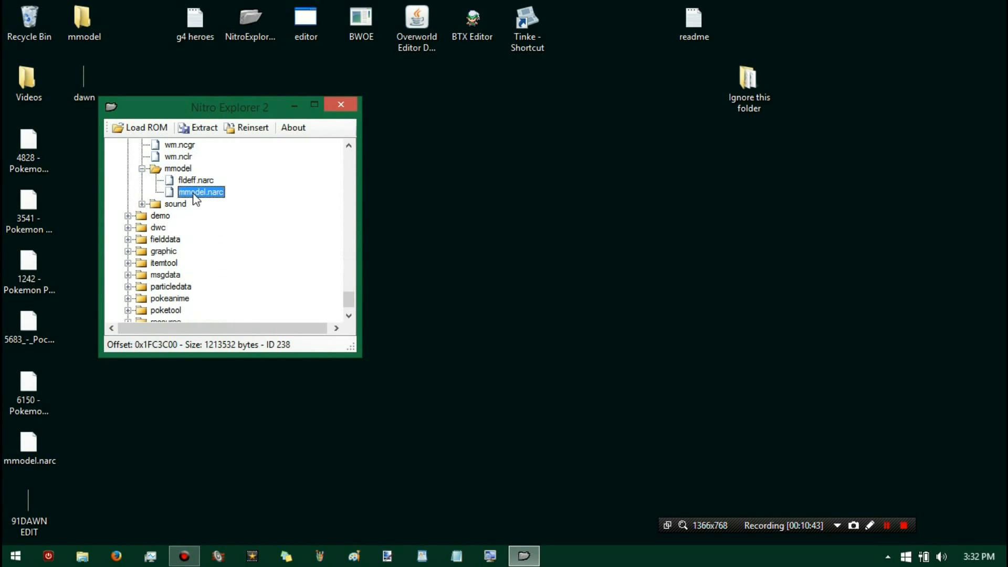
click(239, 131)
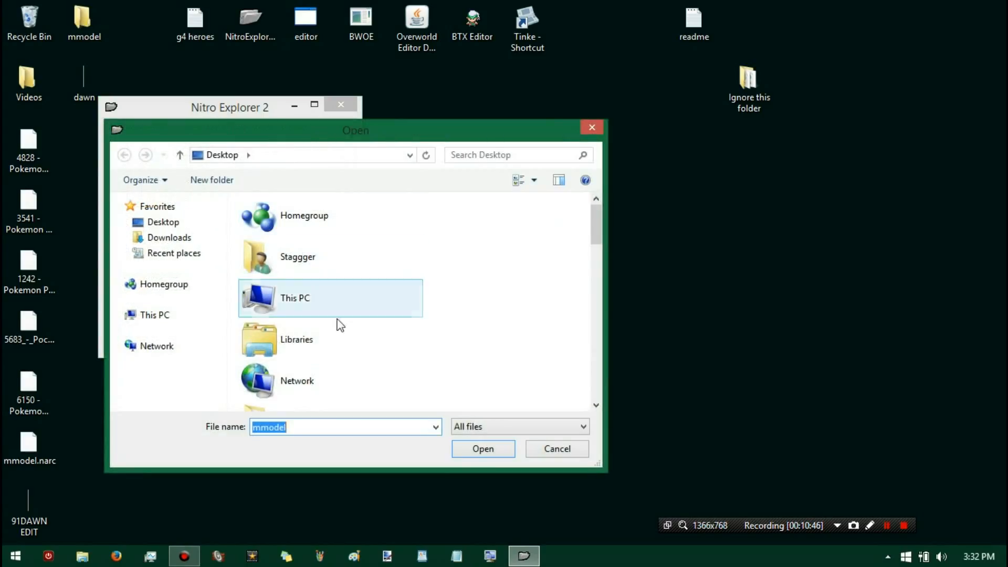
scroll(298, 384, down, 5)
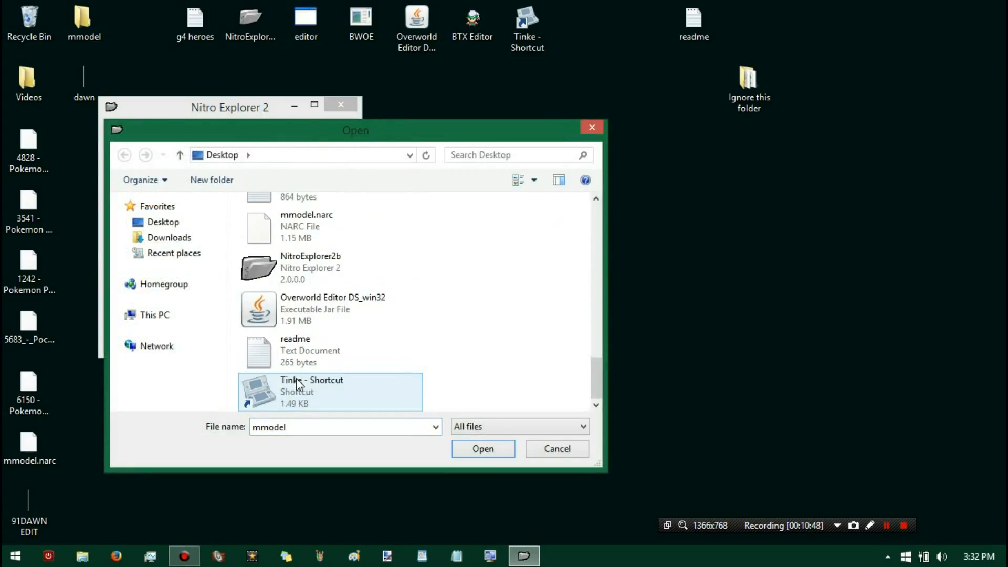
scroll(302, 345, up, 2)
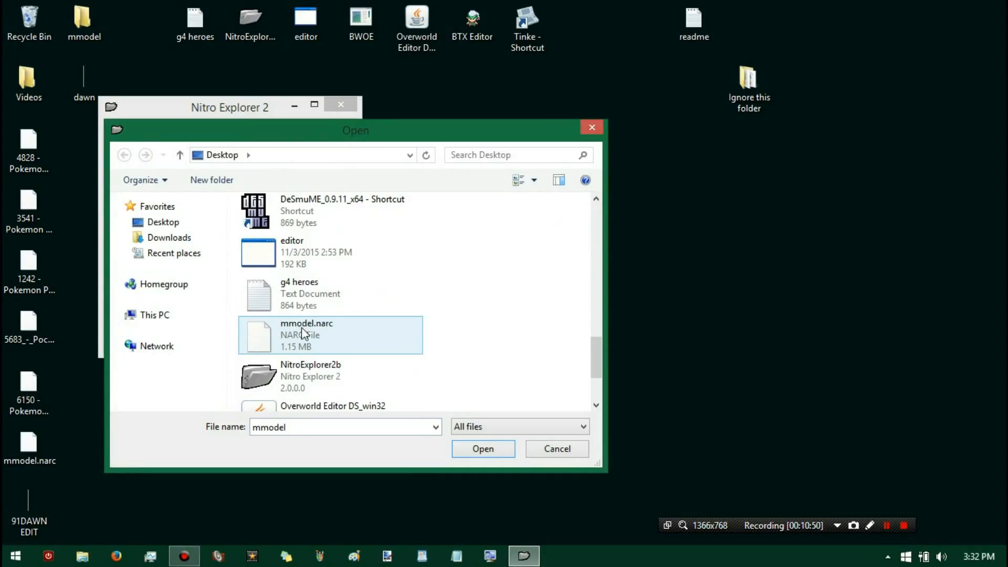
click(298, 334)
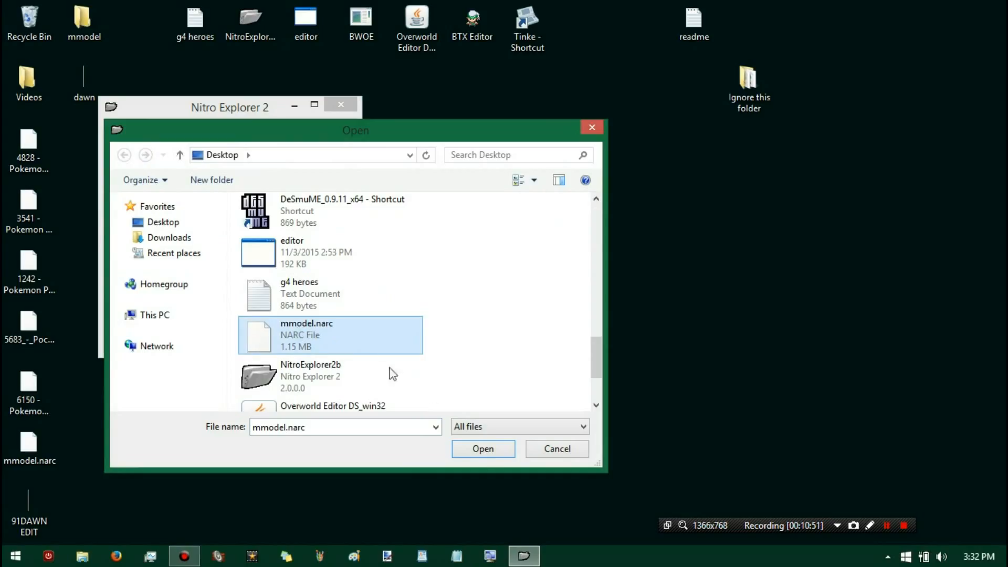
click(482, 449)
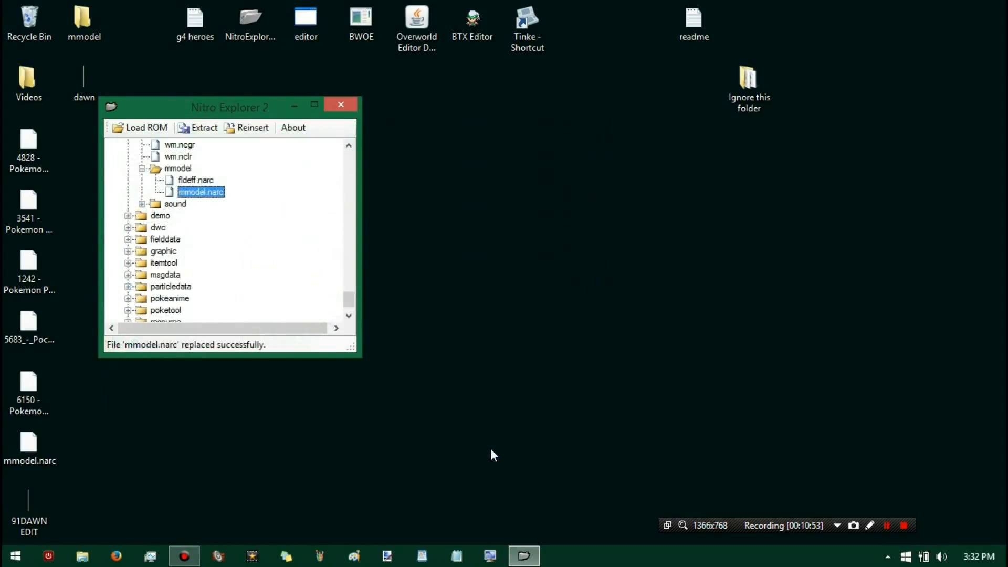
click(341, 105)
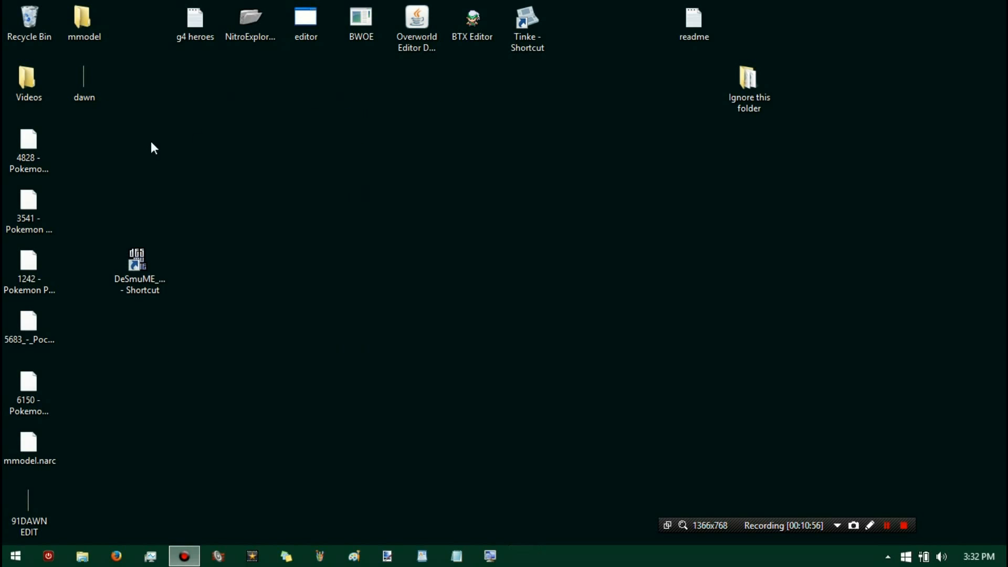
- Run the edited 1242 - Pokemon Perl-Edition ROM in DeSmuME, maximize the emulator and continue the saved game
click(43, 214)
click(31, 263)
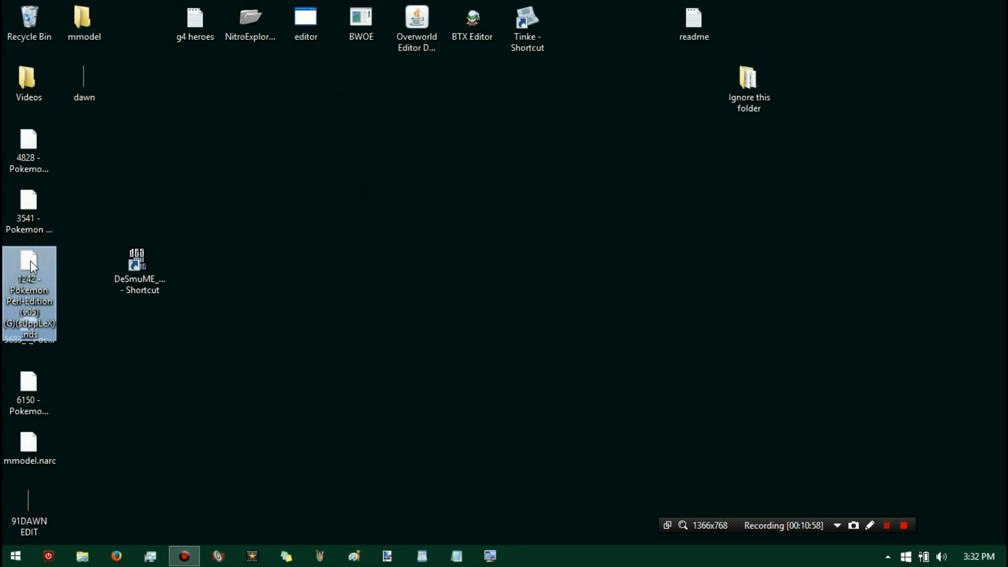
drag(30, 261, 151, 265)
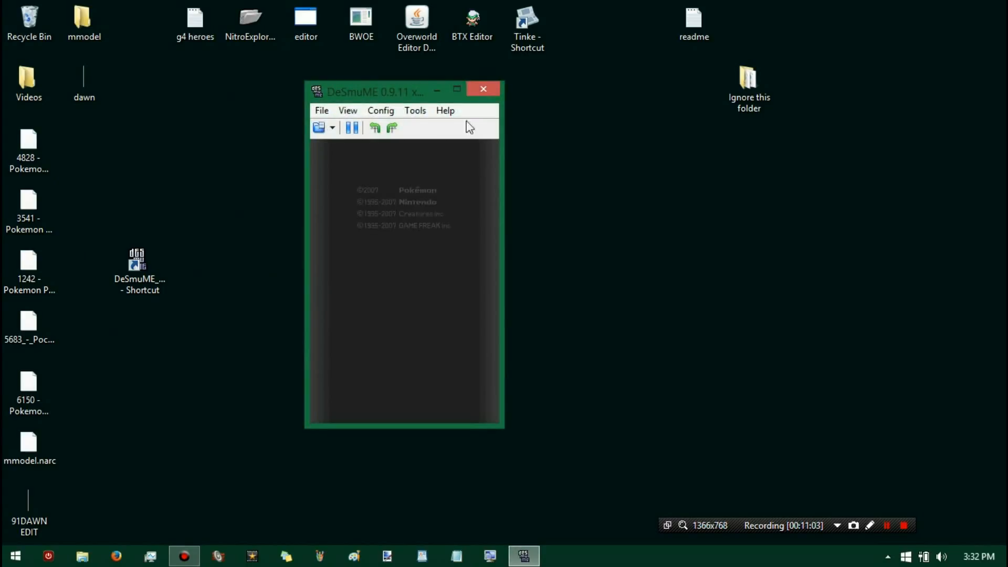
double_click(426, 91)
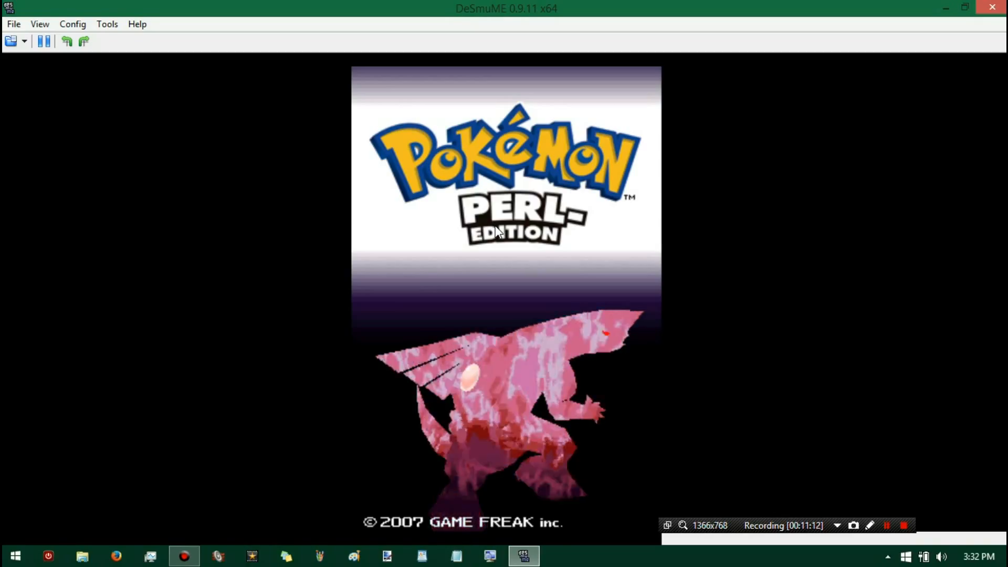
key(Return)
key(Return)
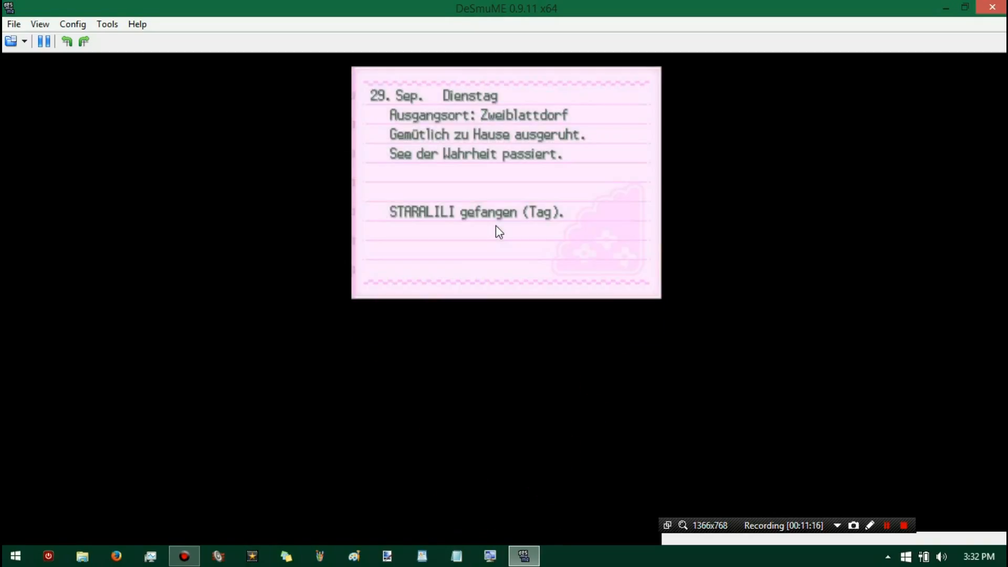
key(Return)
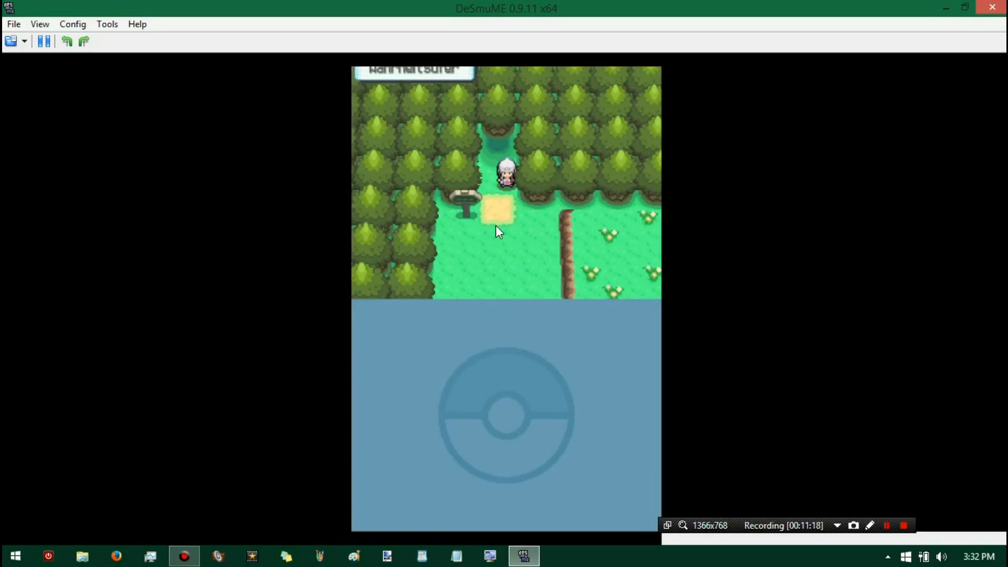
- Walk the heroine around in all four directions to examine her edited overworld sprites, and close DeSmuME
key(Down)
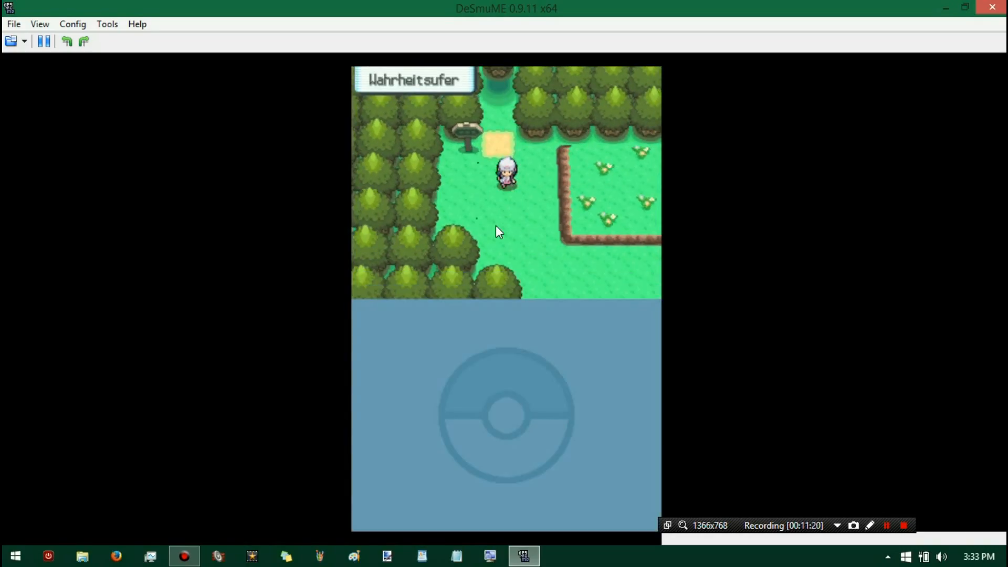
key(Right)
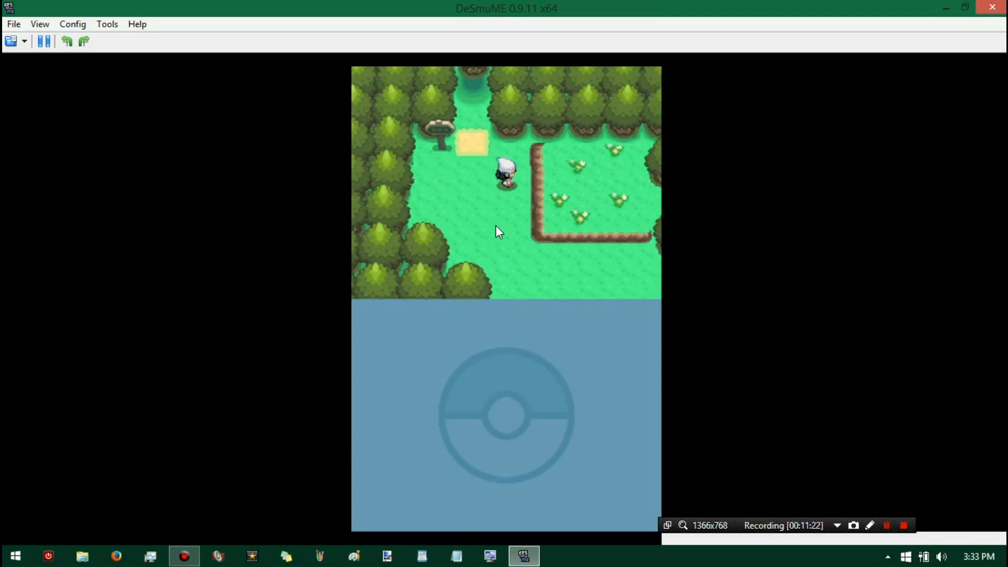
key(Up)
key(Left)
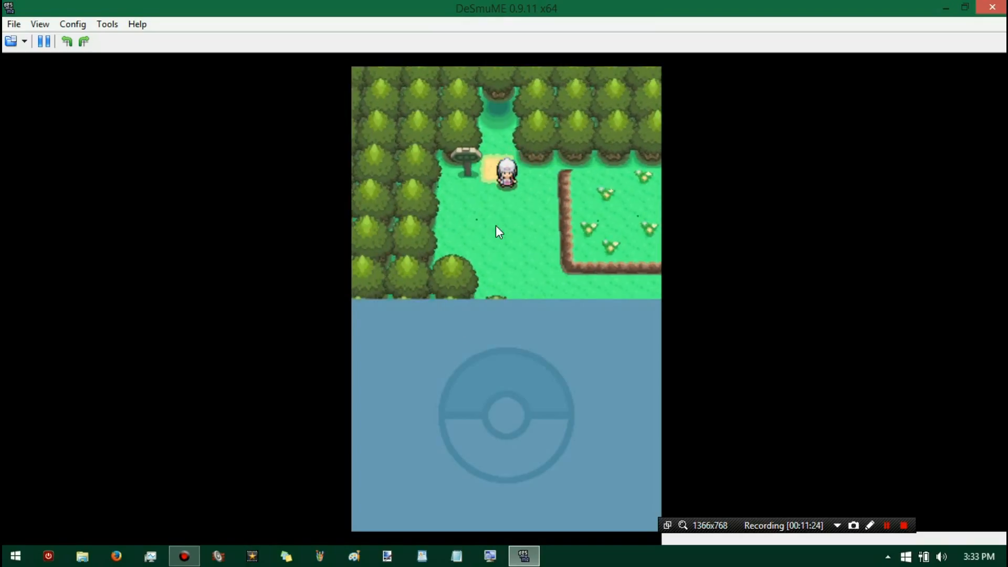
key(Down)
key(Down)
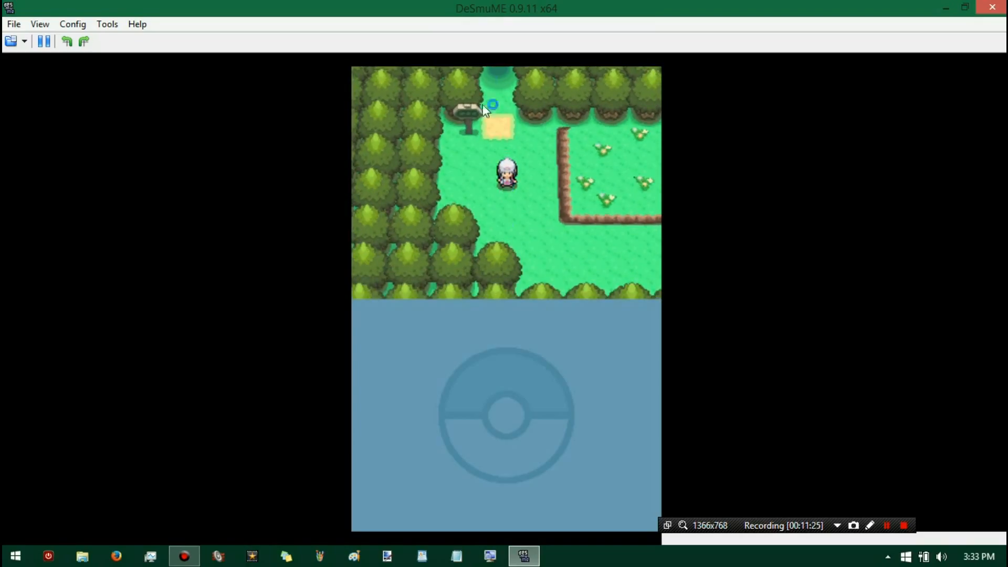
click(992, 7)
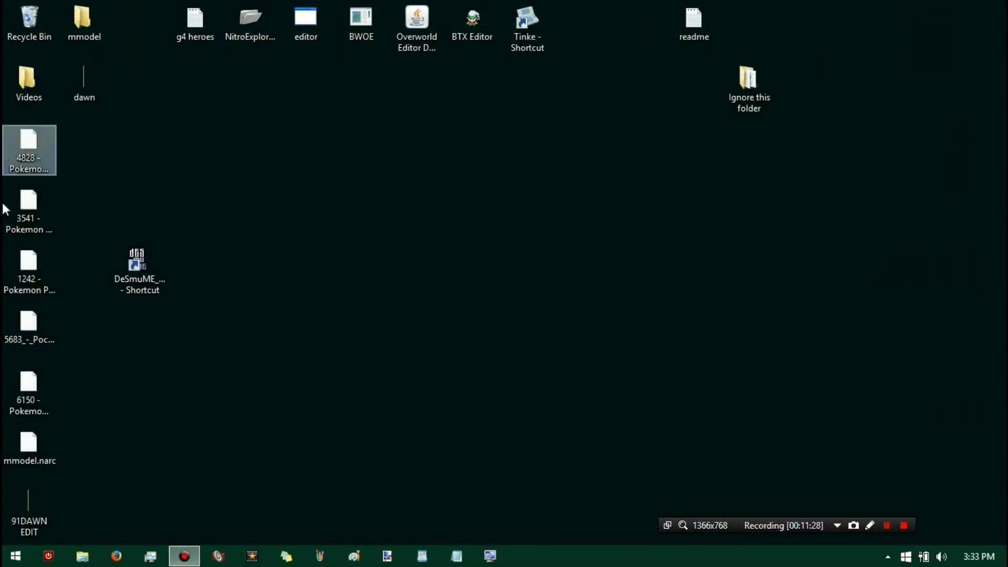
- Run the desktop's 3541 - Pokemon Platinum Version (US)(XenoPhobia).nds ROM in DeSmuME
click(28, 260)
mouse_move(28, 259)
mouse_down()
mouse_move(96, 265)
mouse_move(31, 261)
mouse_up()
click(31, 201)
drag(32, 201, 126, 268)
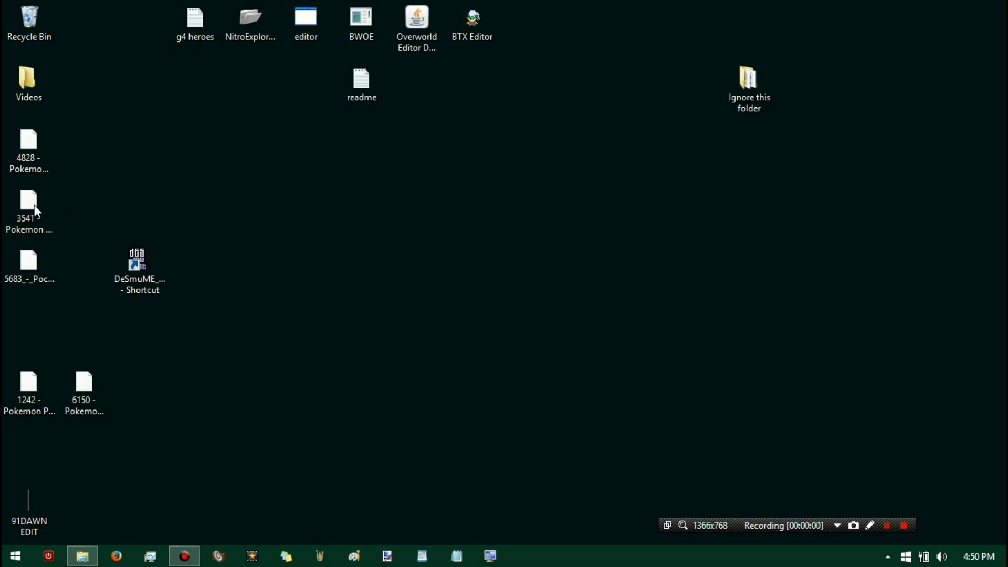
click(27, 206)
click(150, 216)
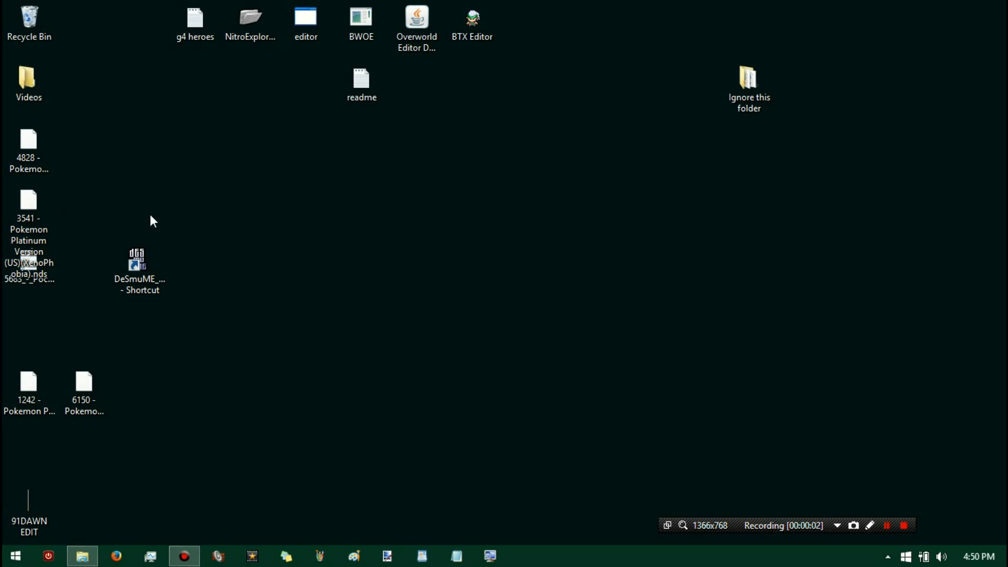
drag(29, 207, 141, 278)
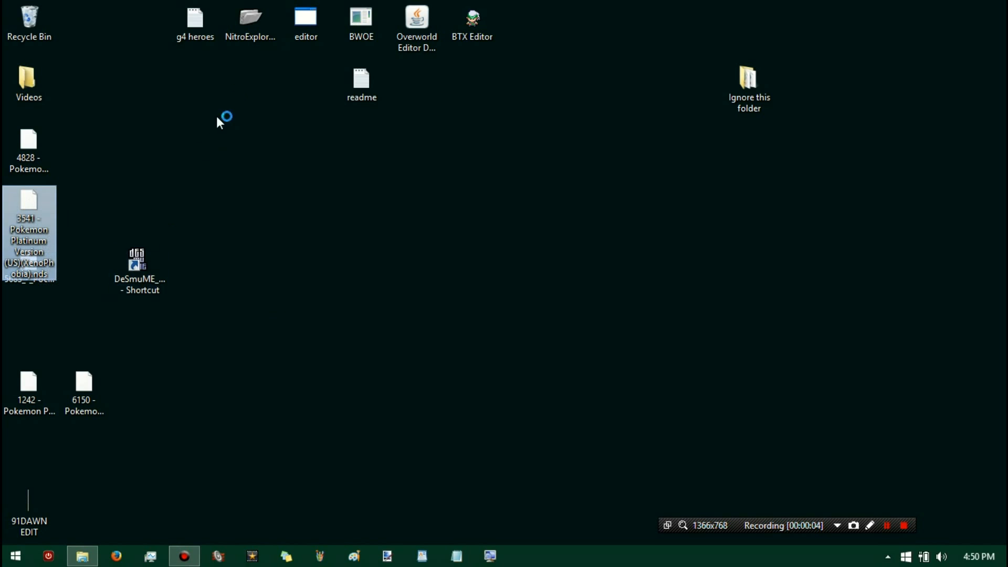
- Open Nitro Explorer 2 and load the ROM 3541 - Pokemon Platinum Version (US)(XenoPhobia).nds from the desktop
double_click(255, 21)
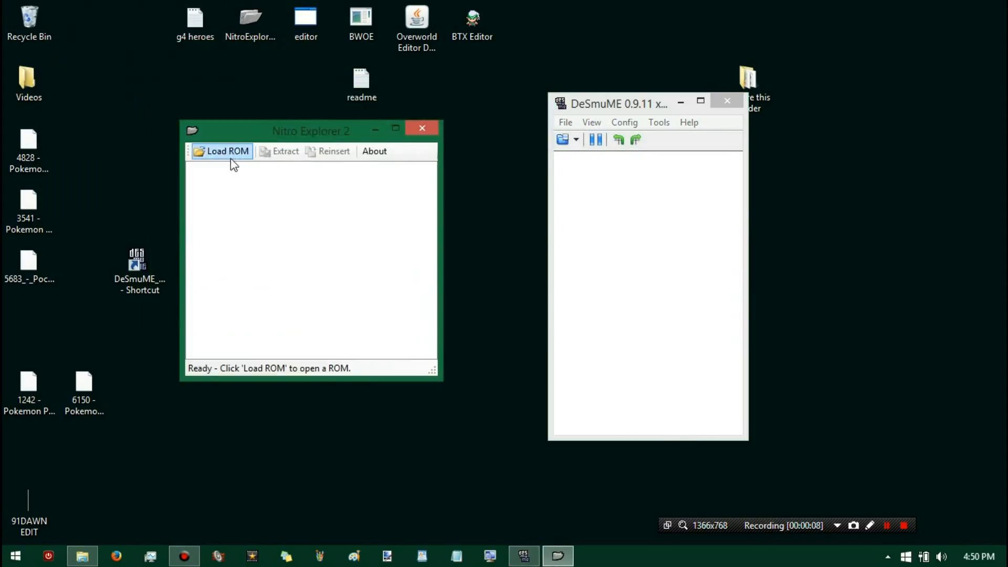
click(234, 152)
scroll(509, 362, down, 3)
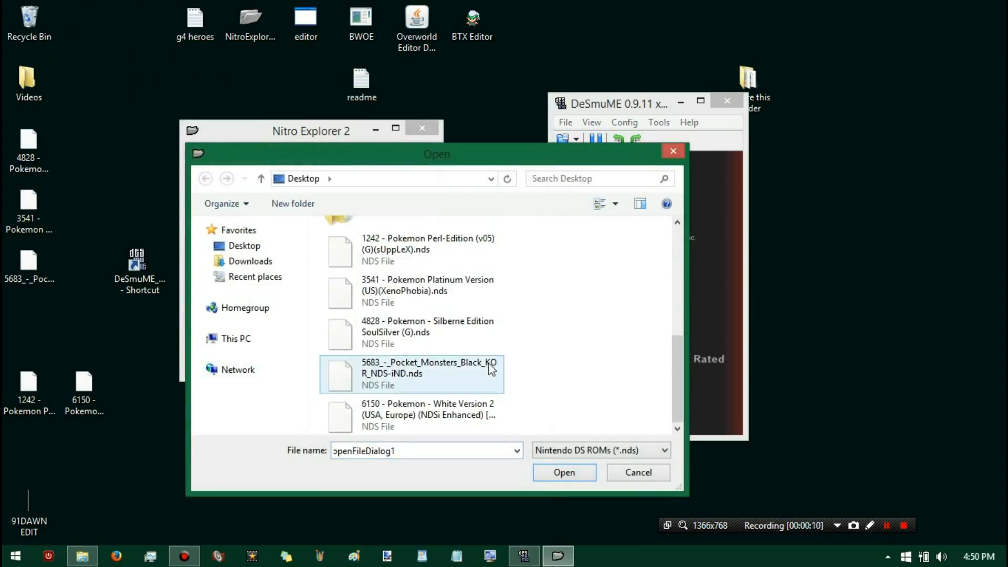
double_click(469, 287)
click(688, 270)
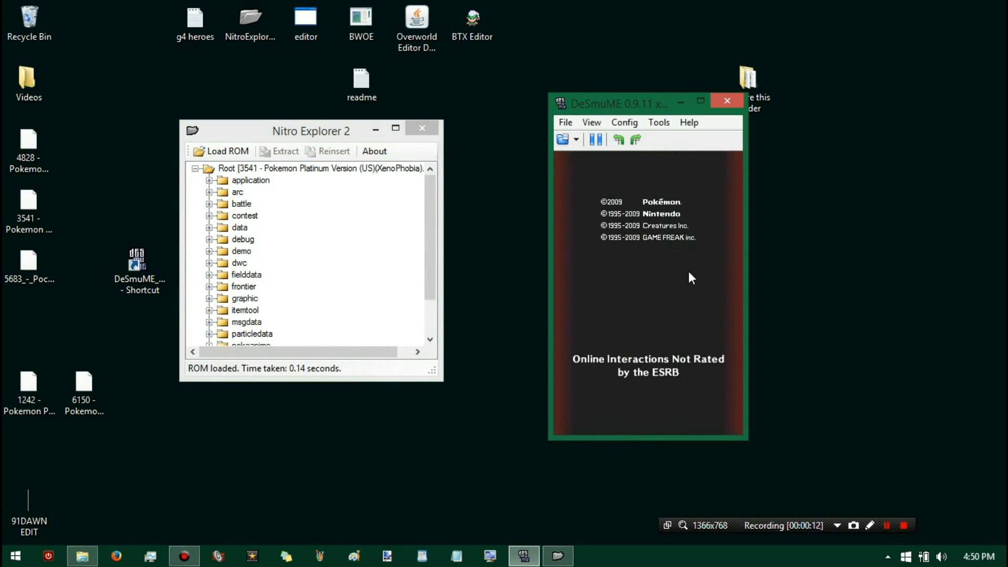
- Extract mmodel.narc from the ROM's data/mmodel folder and save it to the desktop as mmodel.narc
click(209, 227)
scroll(250, 251, down, 15)
scroll(250, 251, down, 15)
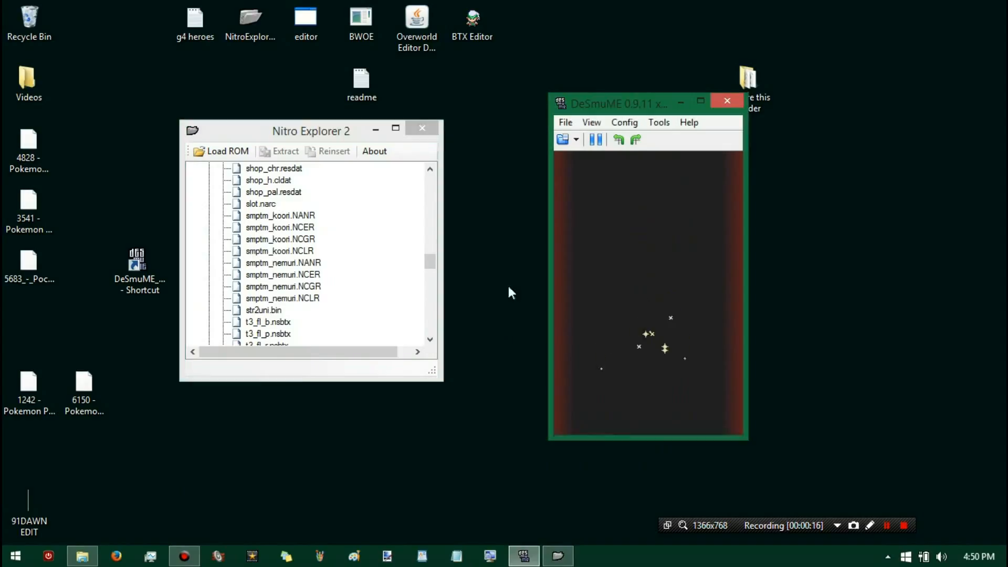
scroll(310, 271, down, 10)
scroll(304, 274, down, 10)
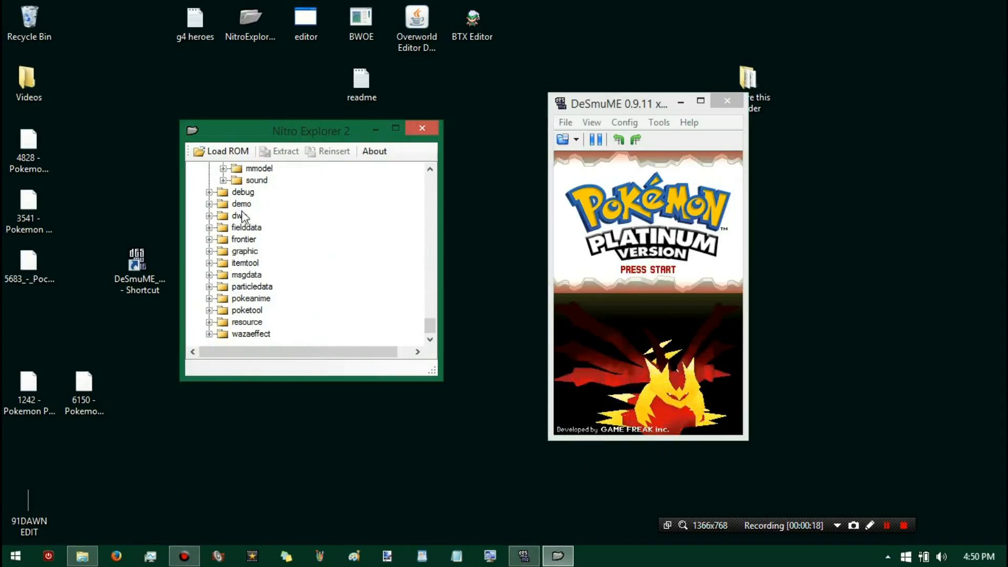
click(223, 168)
click(282, 193)
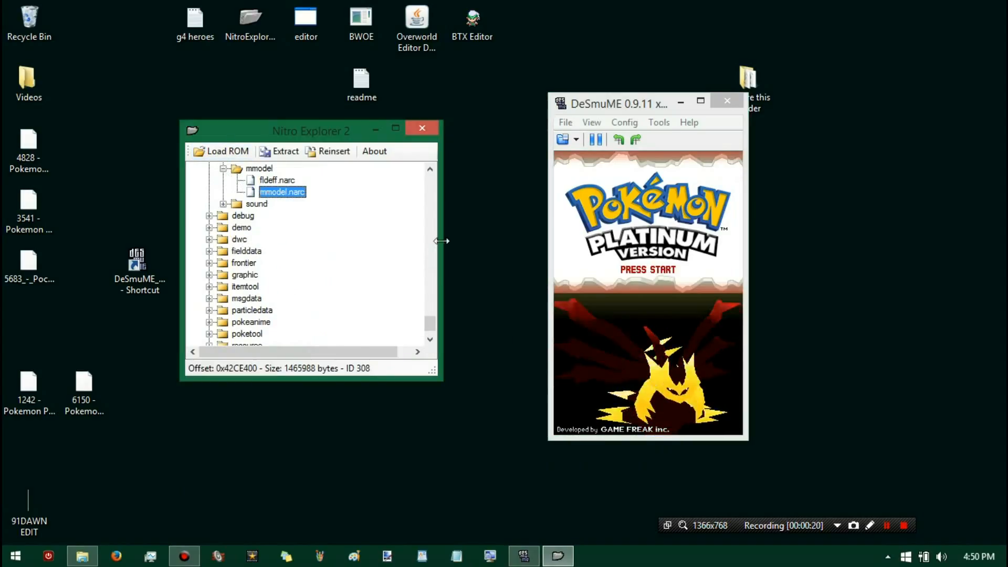
click(284, 192)
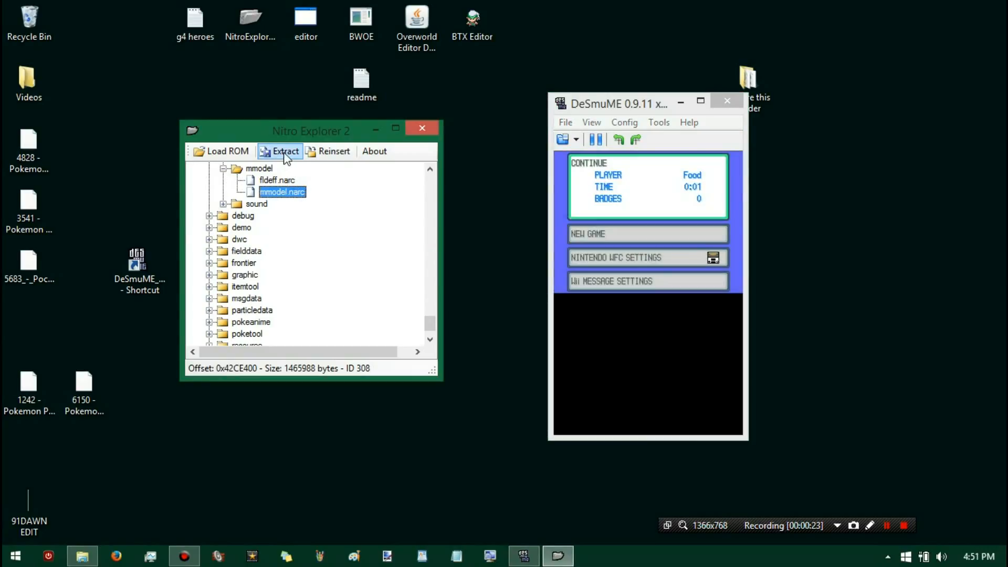
click(285, 152)
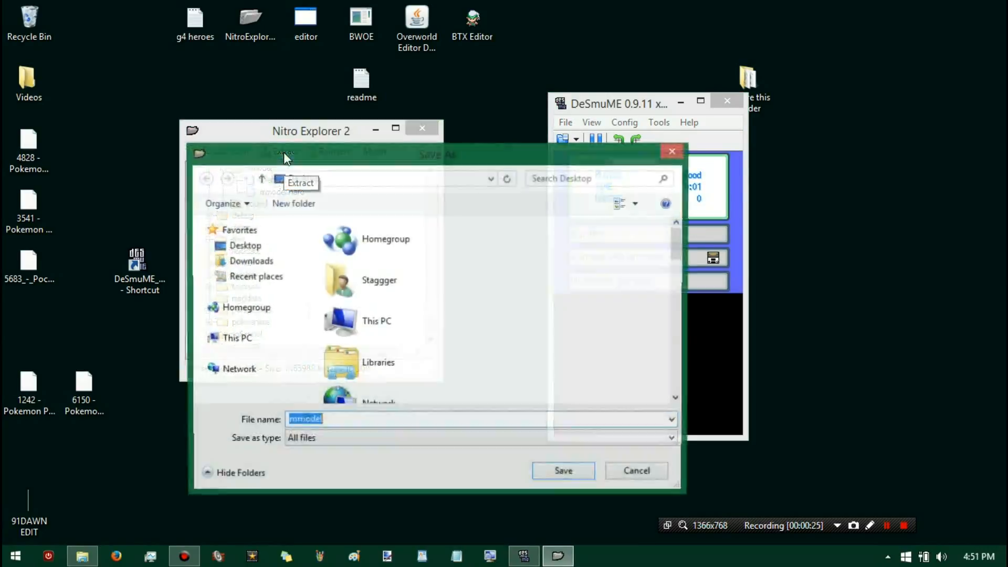
click(322, 420)
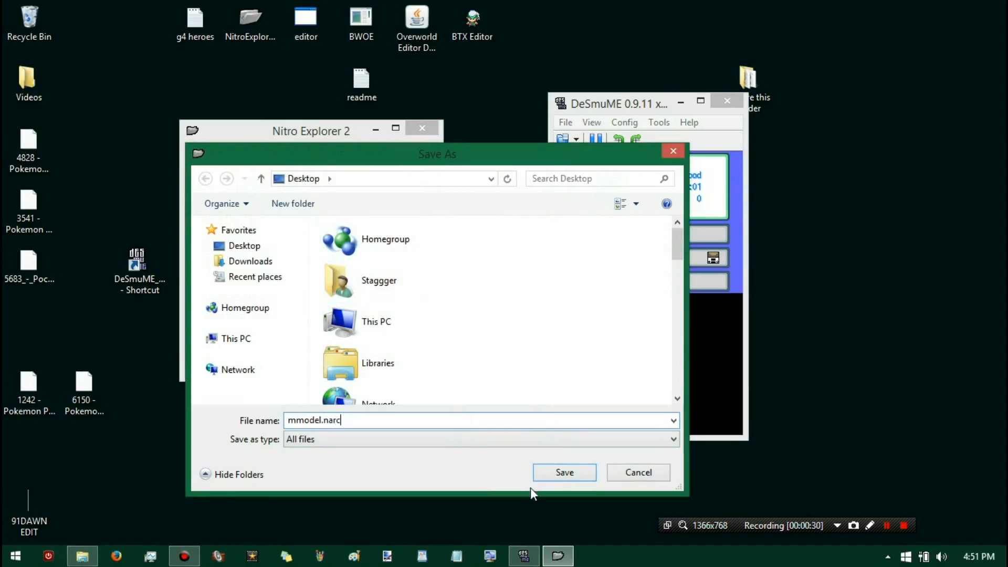
click(564, 473)
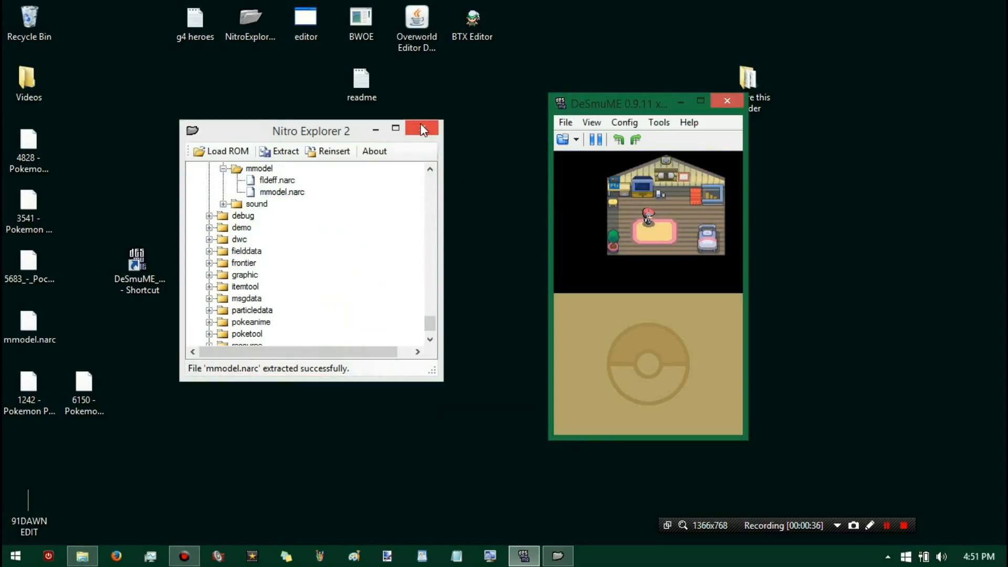
- Walk the heroine around her room to view her overworld sprites, and close DeSmuME and Nitro Explorer 2
key(Right)
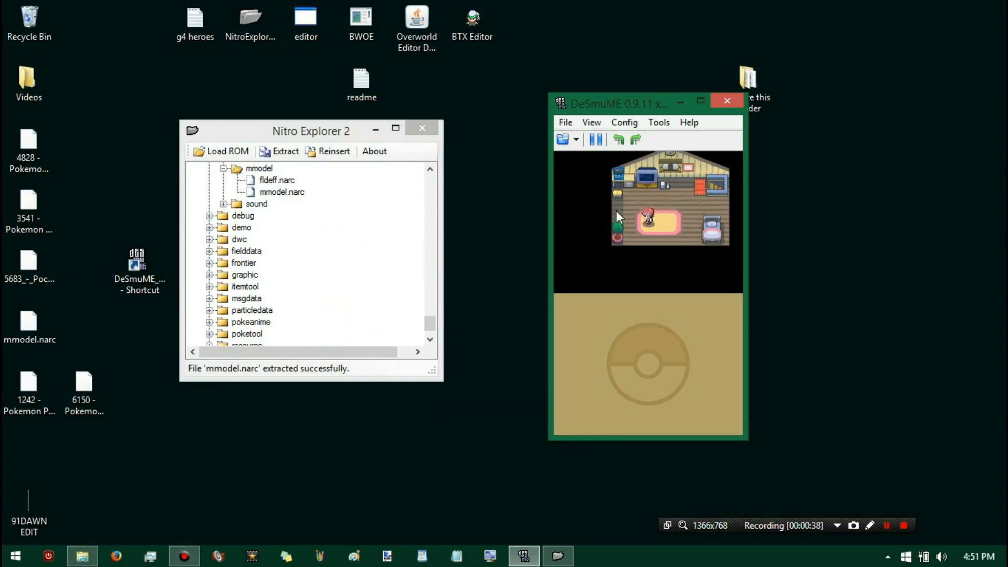
key(Down)
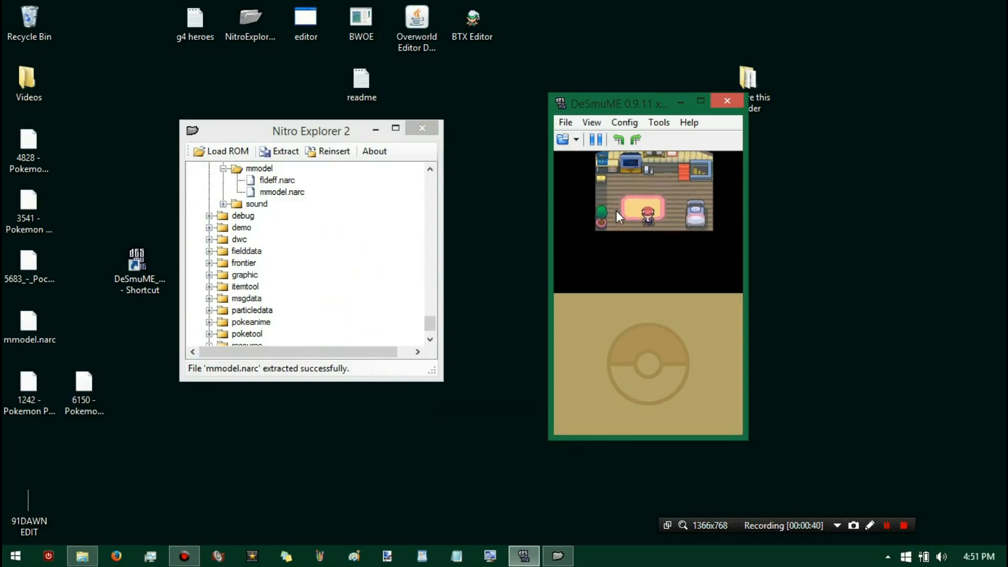
click(726, 102)
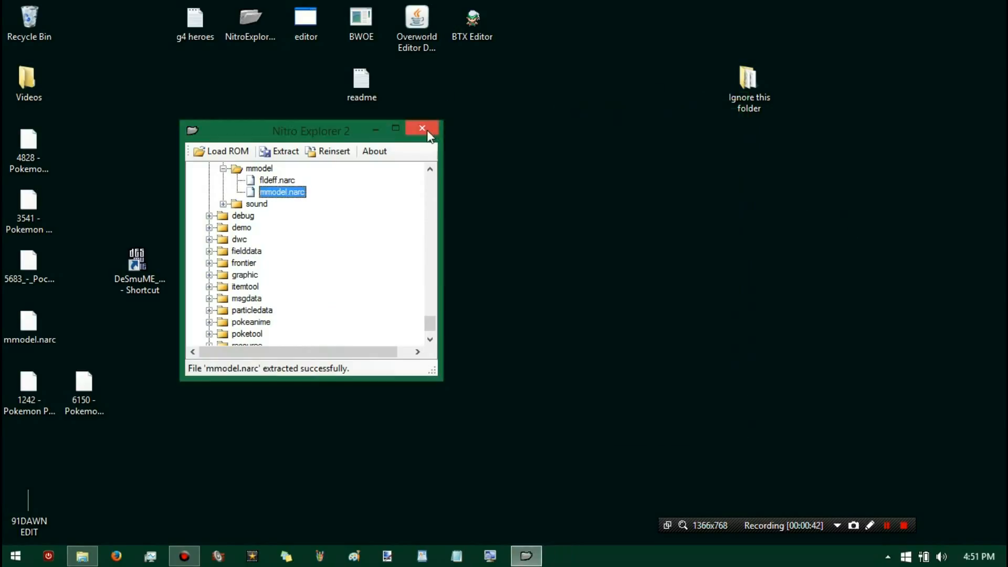
click(426, 130)
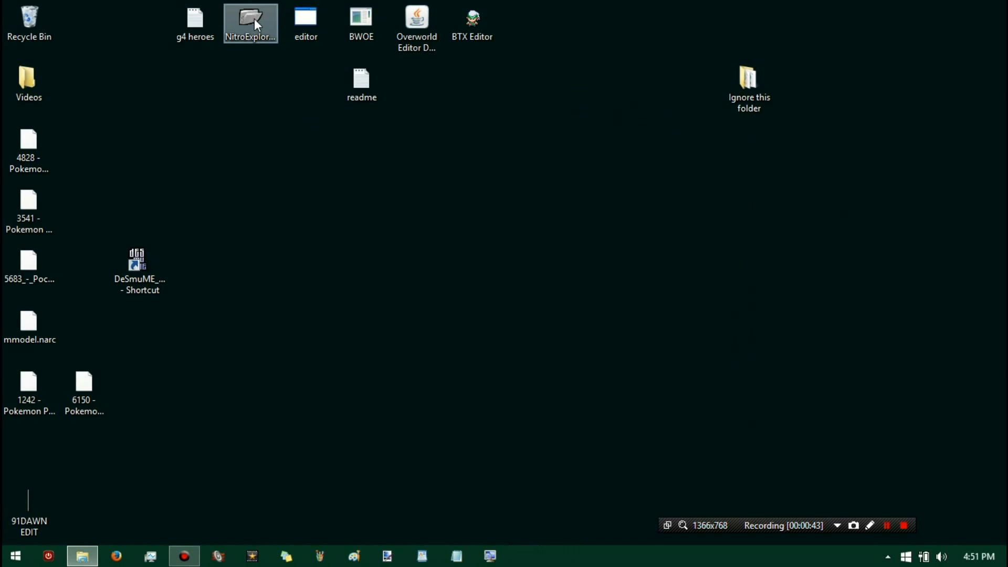
- Open the kiwi.ds editor from the desktop and load the extracted mmodel.narc into it
double_click(292, 29)
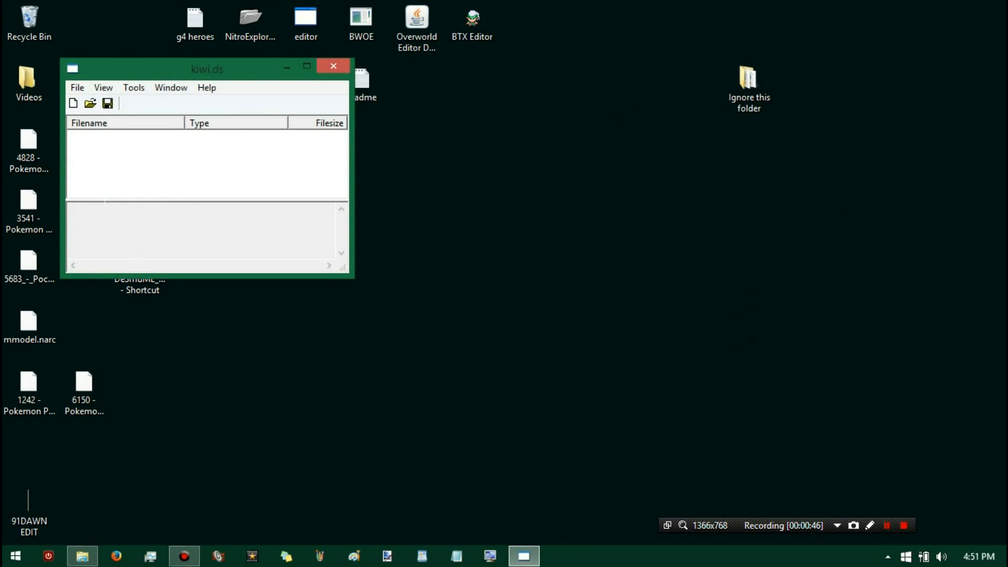
drag(29, 336, 139, 184)
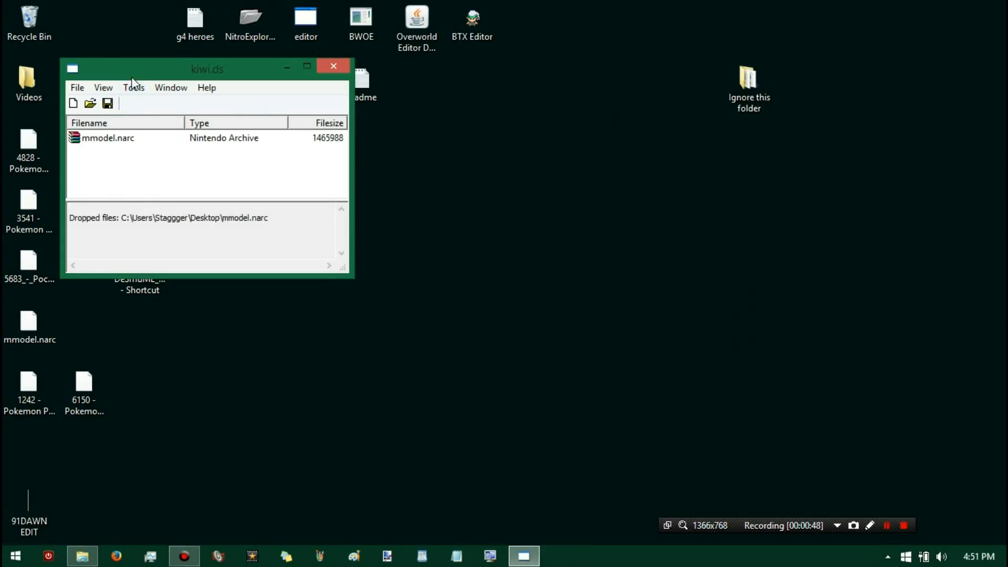
drag(160, 72, 480, 176)
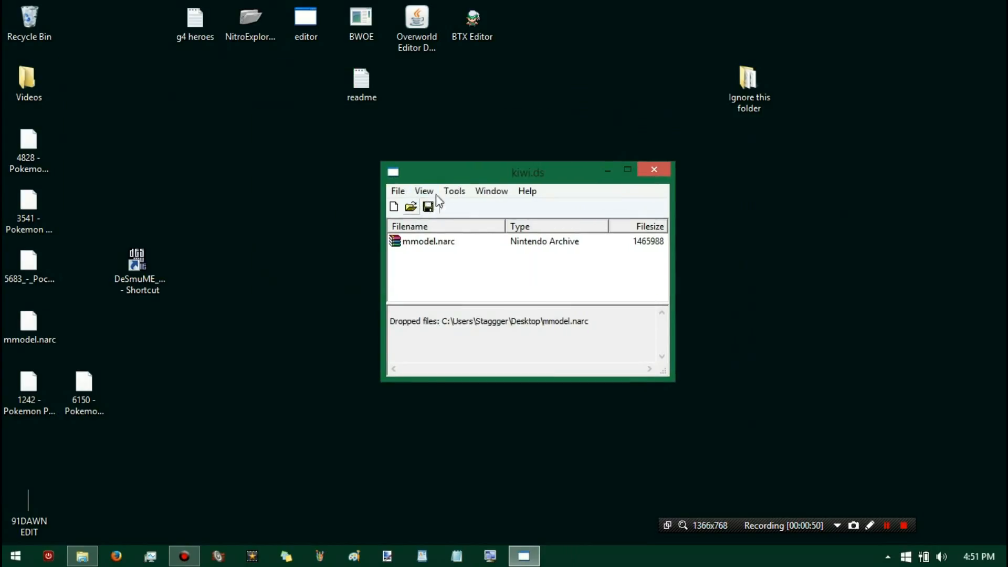
- Extract all files of mmodel.narc from its Archive Browser into the desktop's mmodel folder, and close the browser
click(439, 246)
double_click(439, 242)
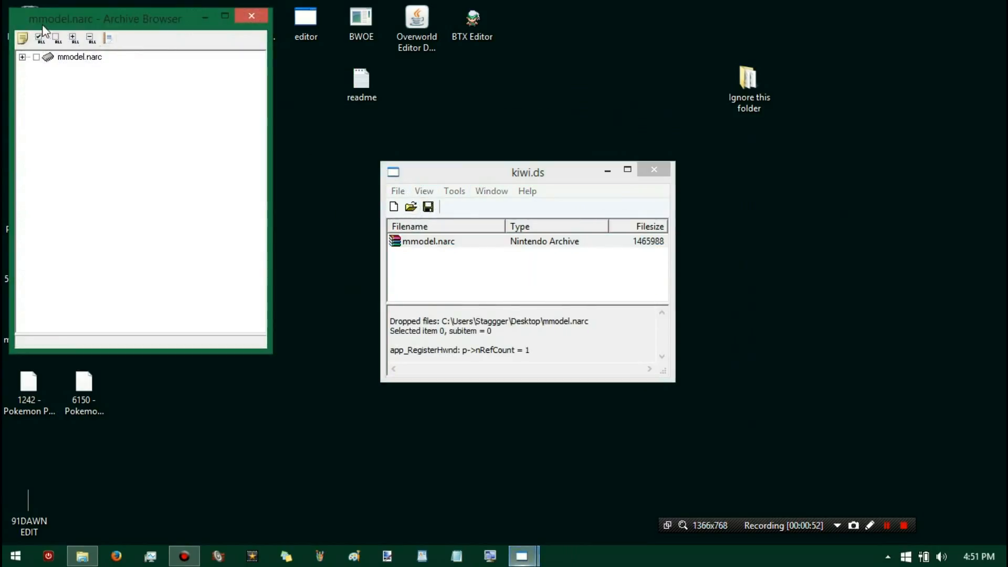
click(36, 57)
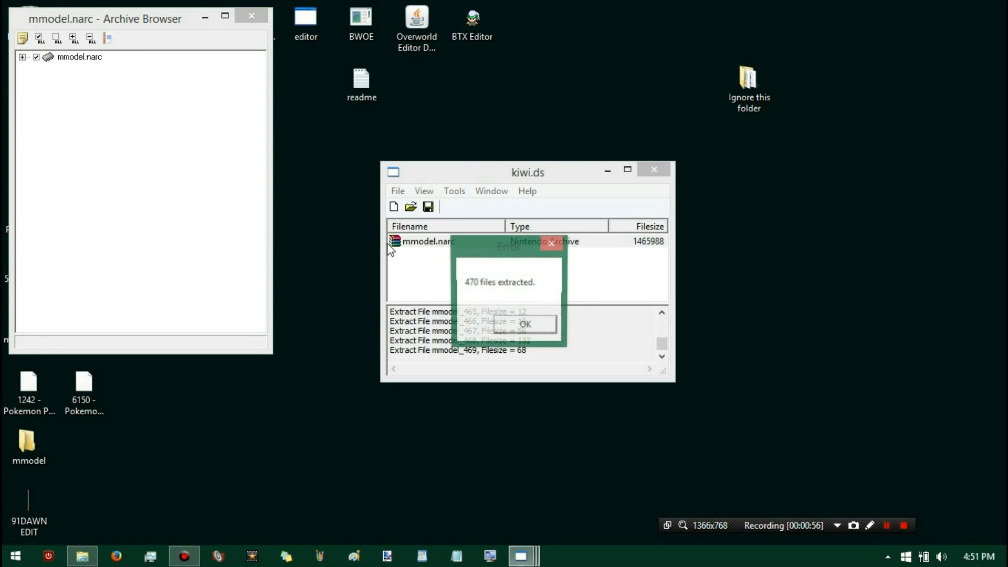
click(533, 327)
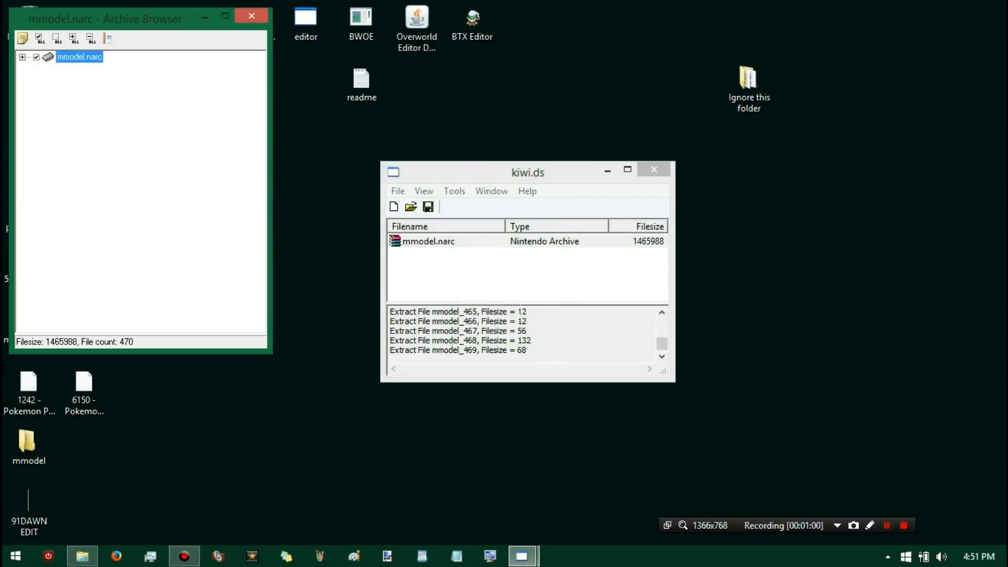
drag(176, 27, 263, 181)
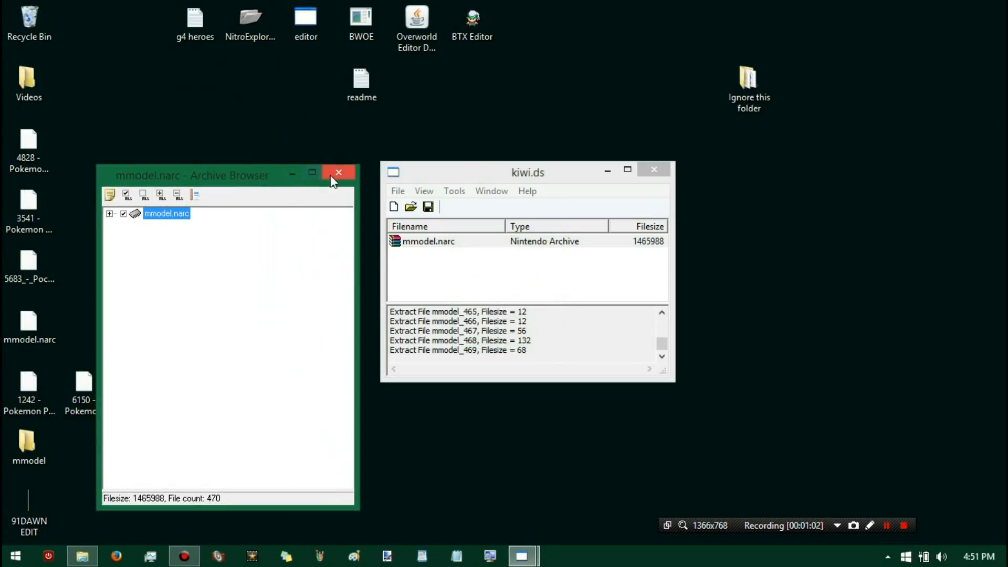
click(332, 180)
- Open the Recycle Bin at the deleted 2.79 MB mmodel.narc files, and close kiwi.ds to release the desktop's mmodel.narc
double_click(47, 15)
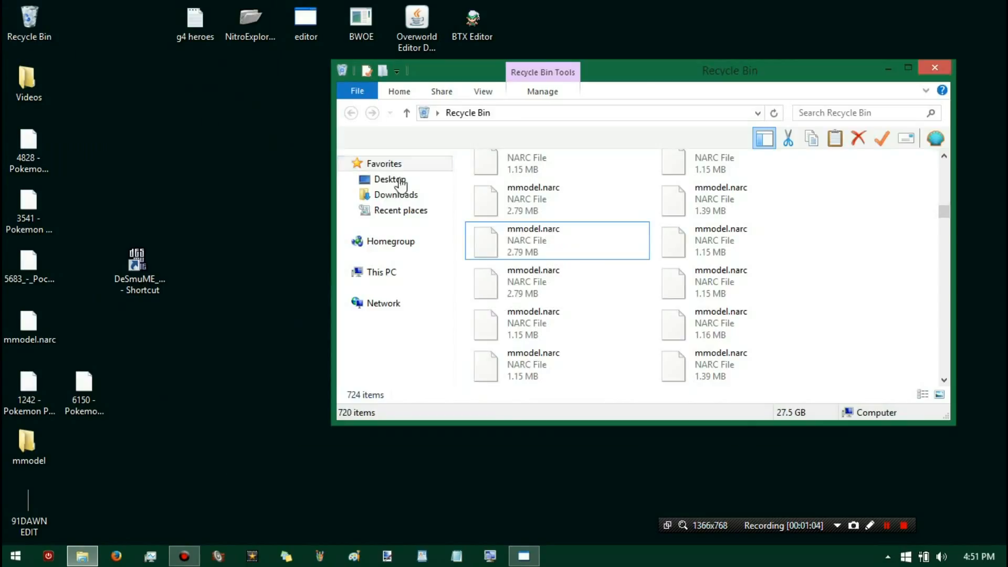
drag(572, 261, 477, 171)
click(32, 325)
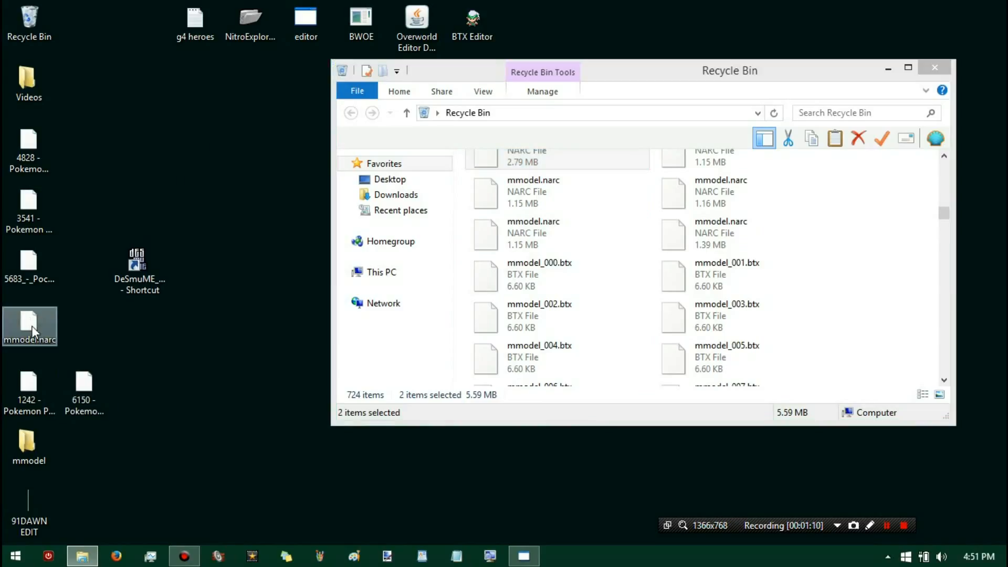
right_click(32, 326)
click(58, 295)
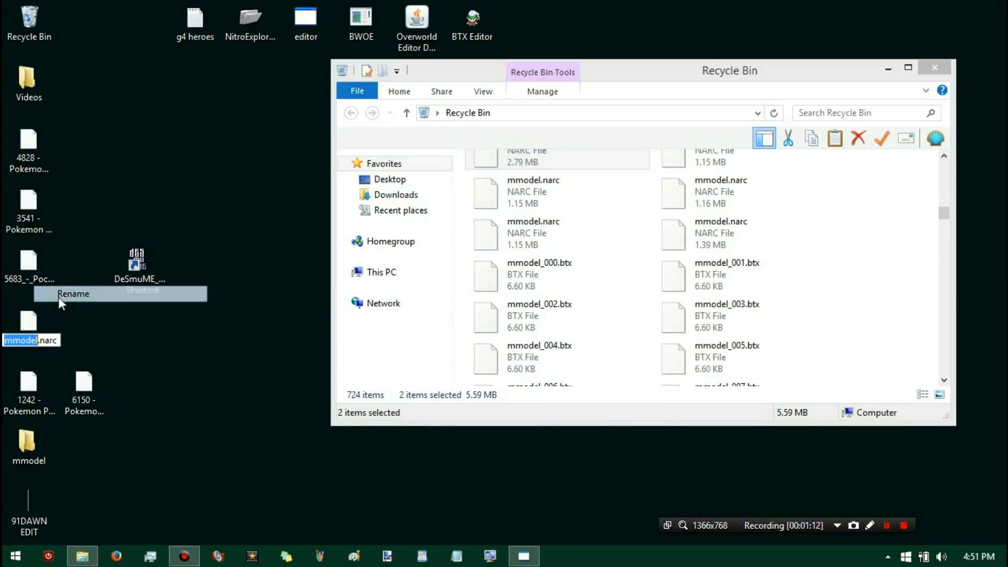
click(525, 557)
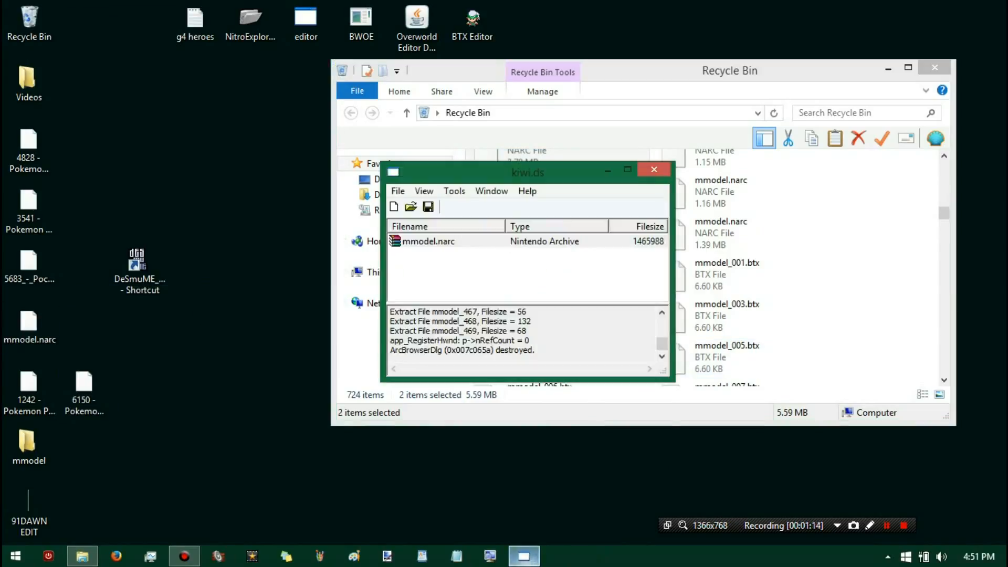
click(653, 169)
- Rename the desktop's mmodel.narc file to mmodelhalf.narc
click(51, 320)
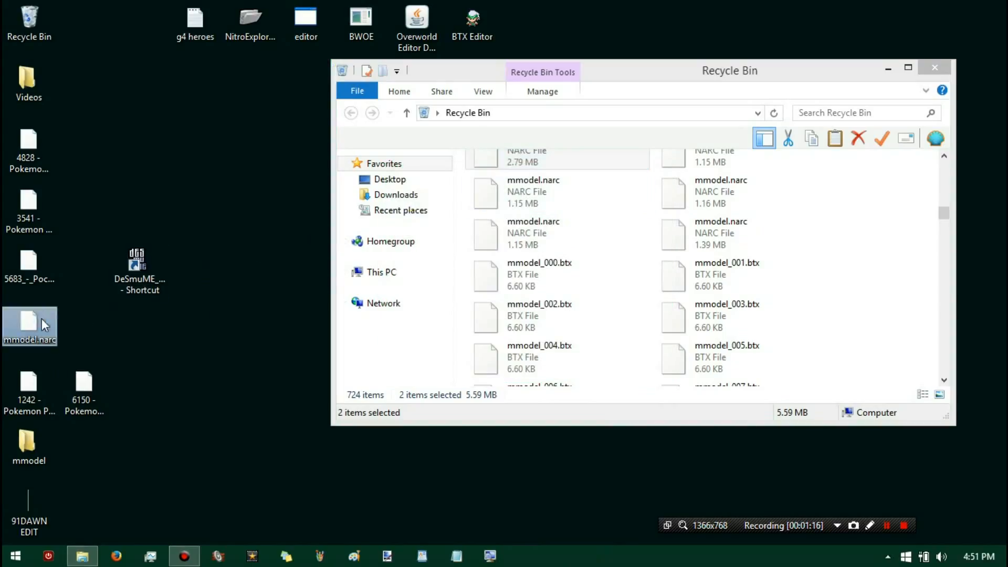
right_click(51, 320)
click(80, 286)
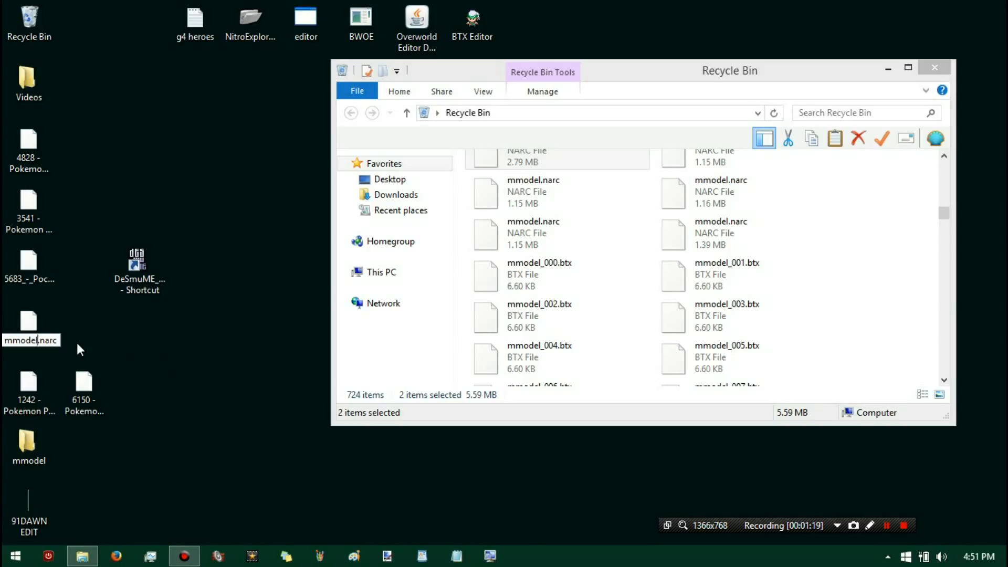
text(half)
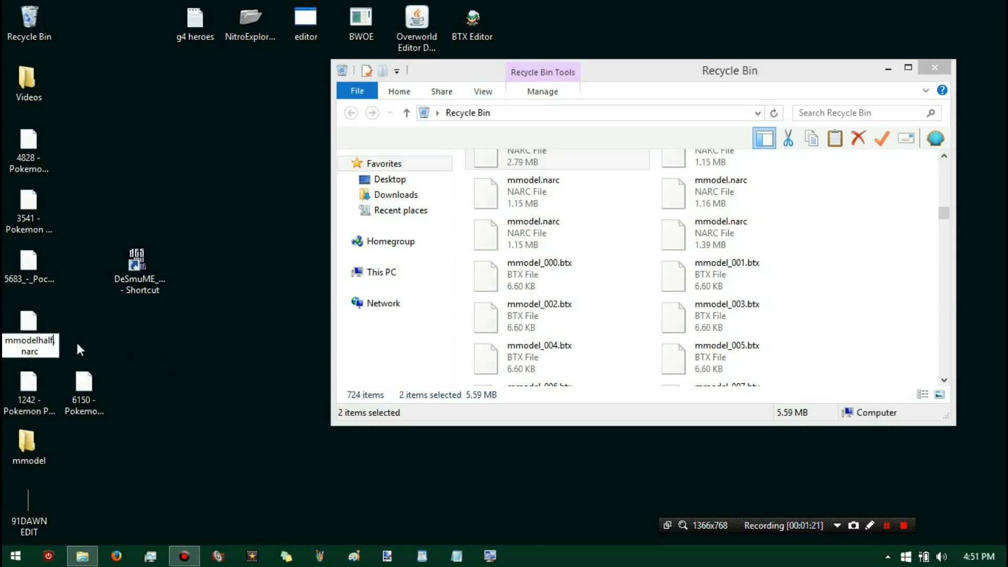
key(Return)
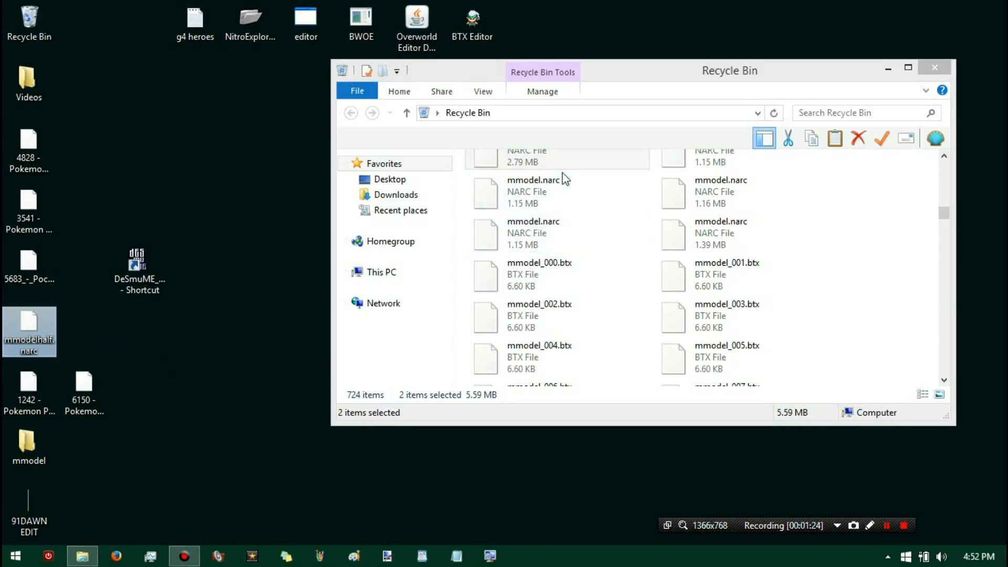
- Restore a 2.79 MB mmodel.narc from the Recycle Bin to the desktop, and close the Recycle Bin
click(557, 160)
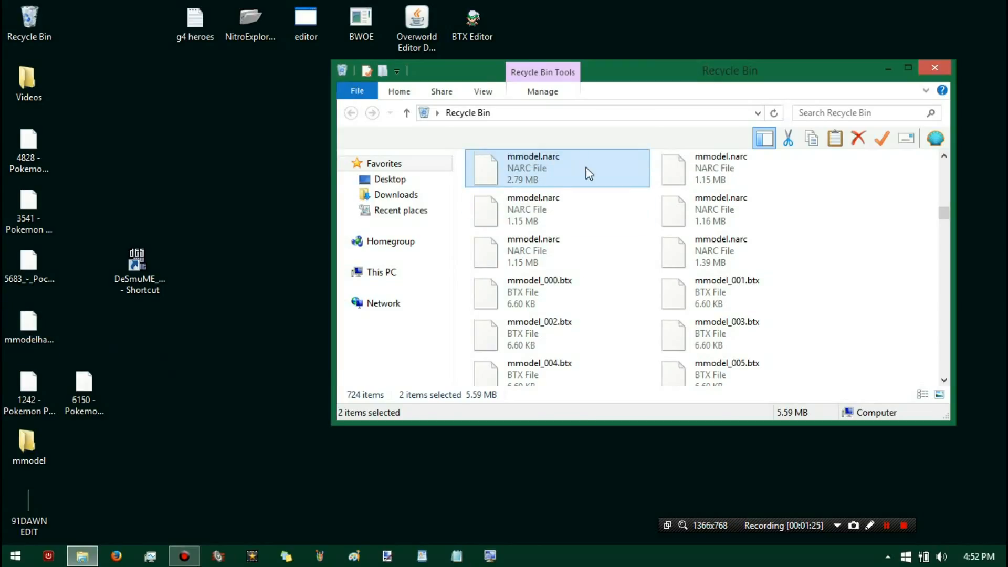
drag(585, 163, 212, 162)
click(947, 65)
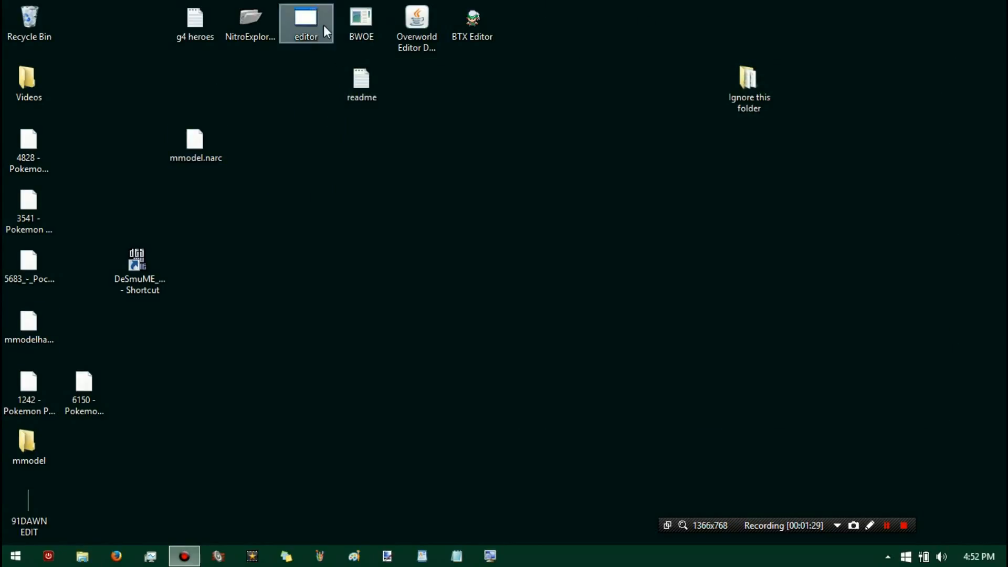
- Open the desktop's mmodelhalf.narc in Overworld Editor DS
double_click(420, 30)
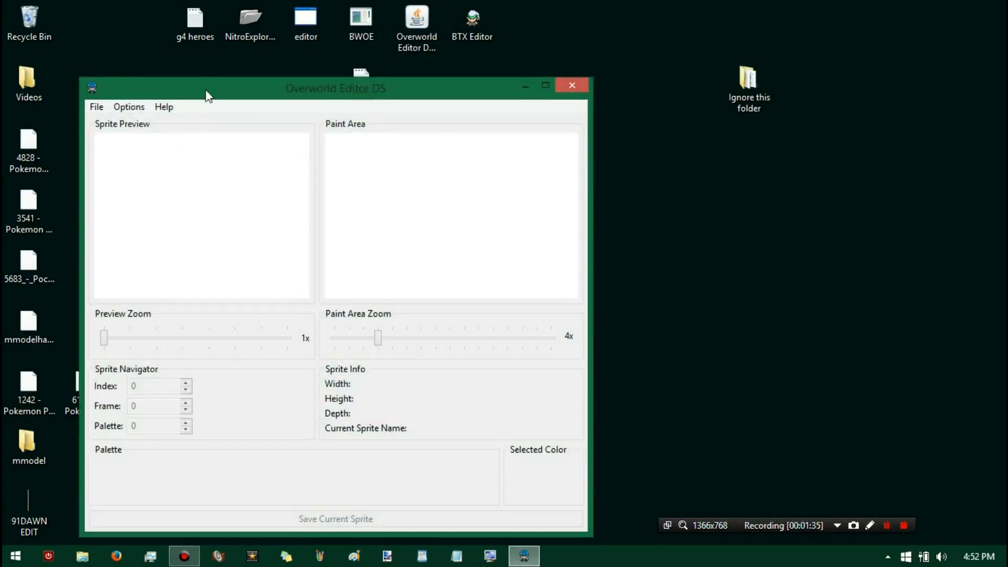
drag(205, 90, 478, 78)
click(369, 93)
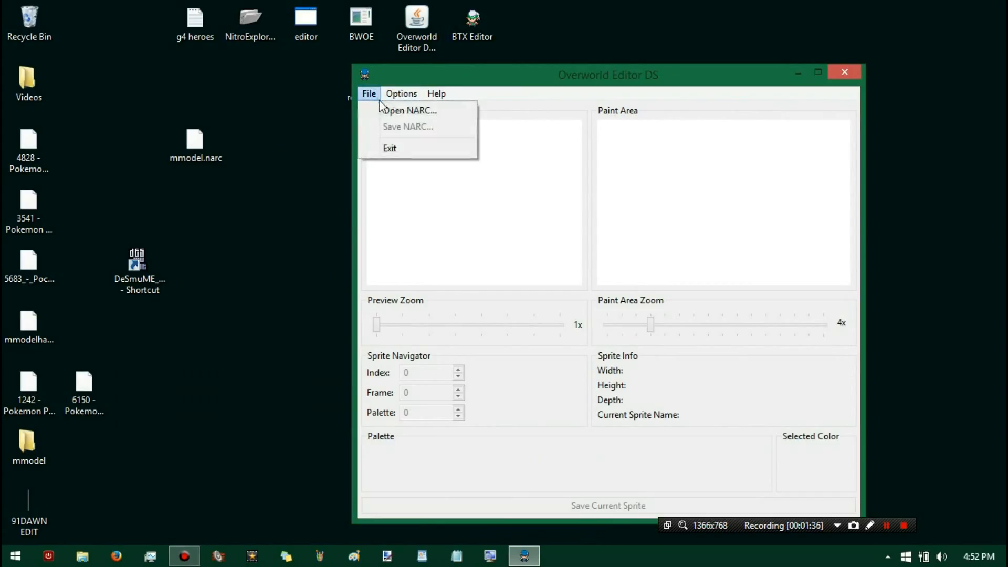
click(382, 109)
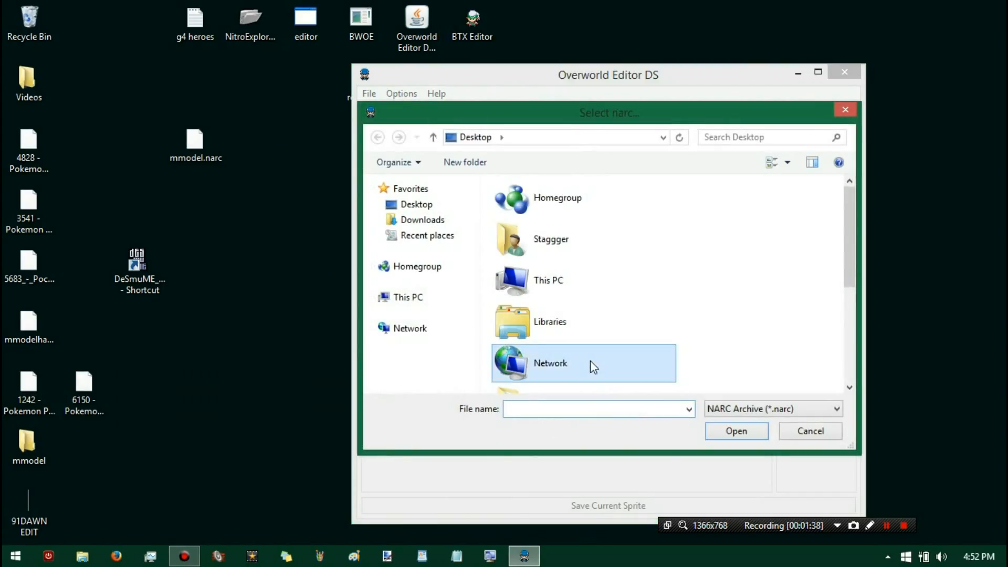
scroll(590, 360, down, 3)
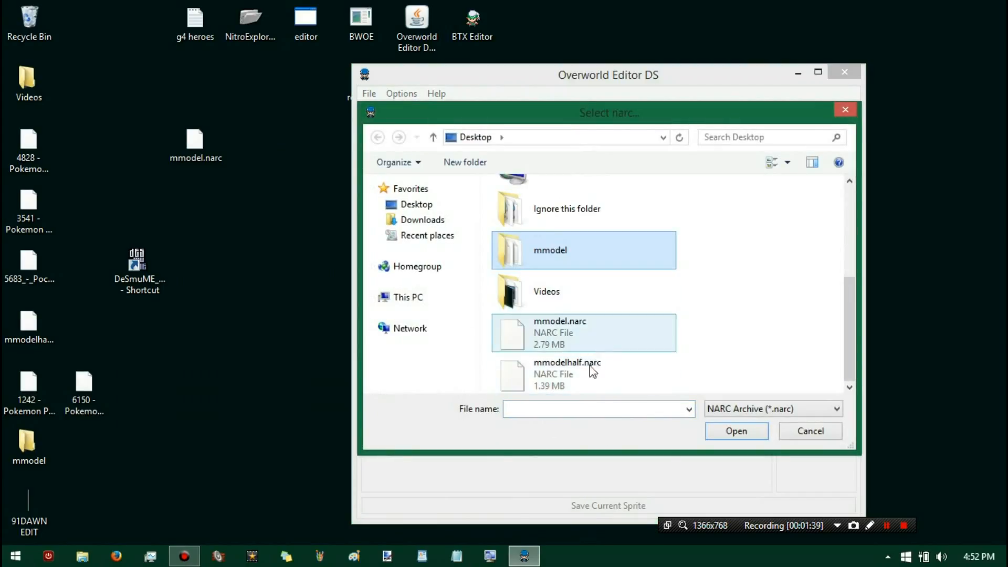
double_click(591, 374)
- Open the desktop's mmodel.narc in the overworld editor, view the sprite at index 90, and close the editor
click(369, 93)
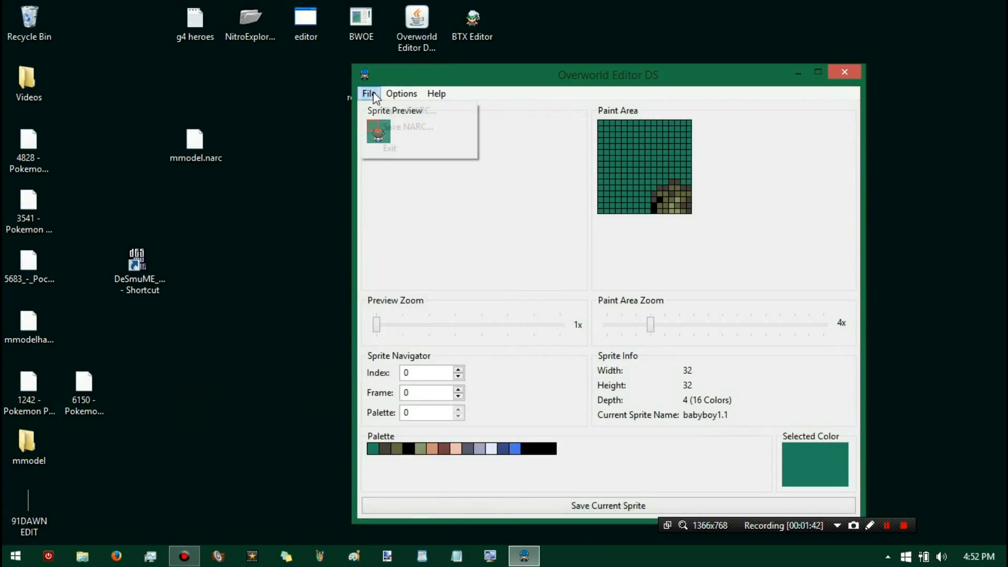
click(390, 111)
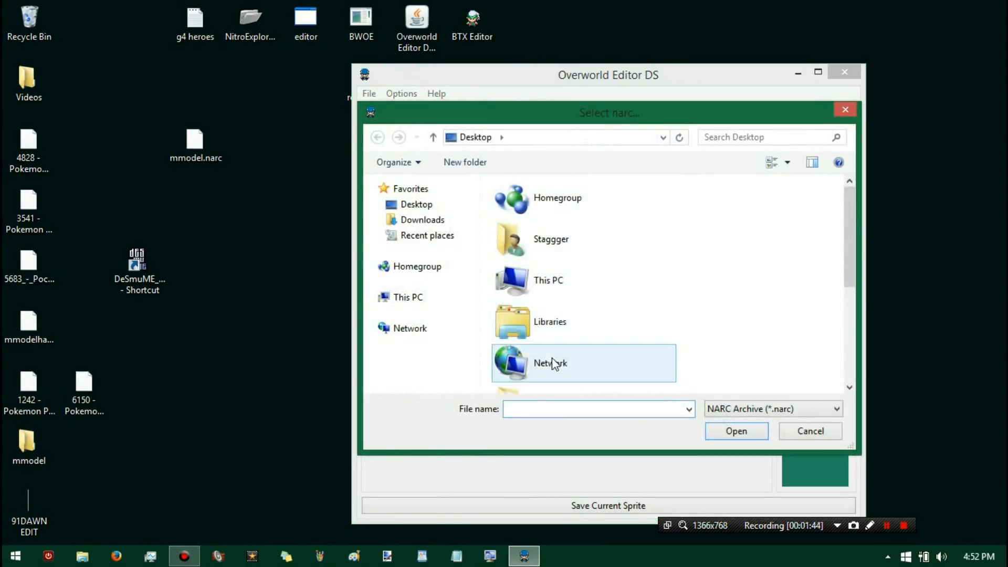
scroll(551, 363, down, 3)
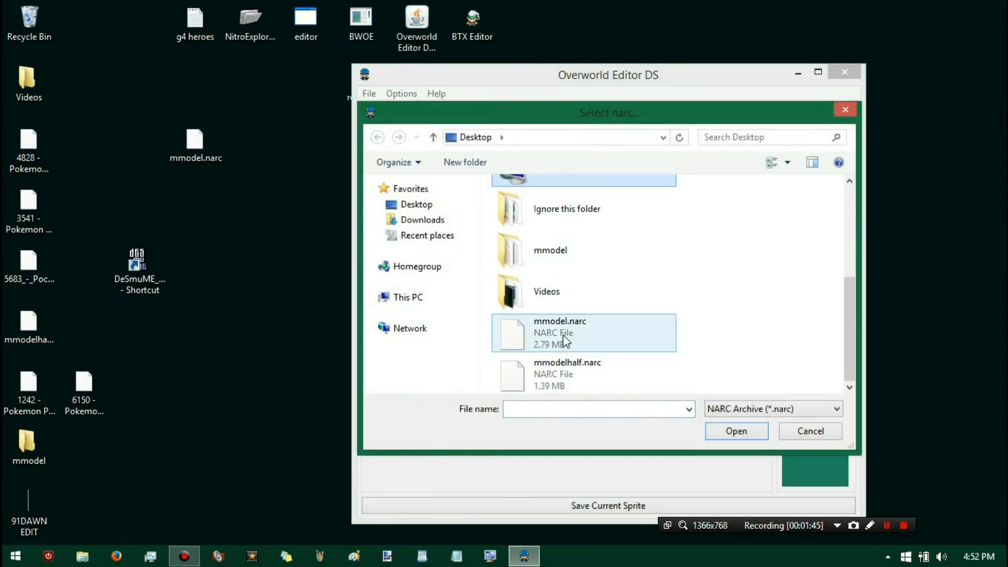
double_click(563, 335)
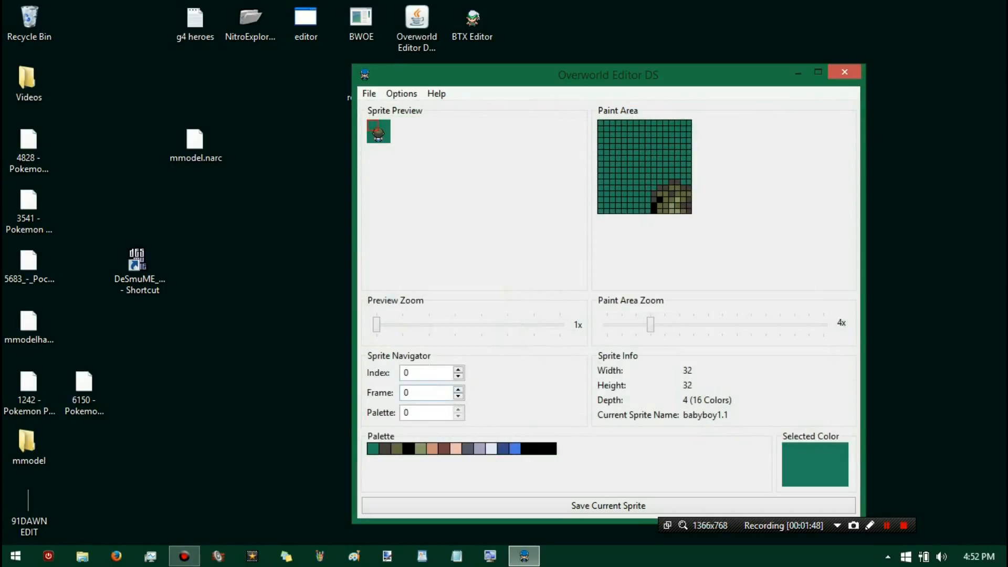
text(90)
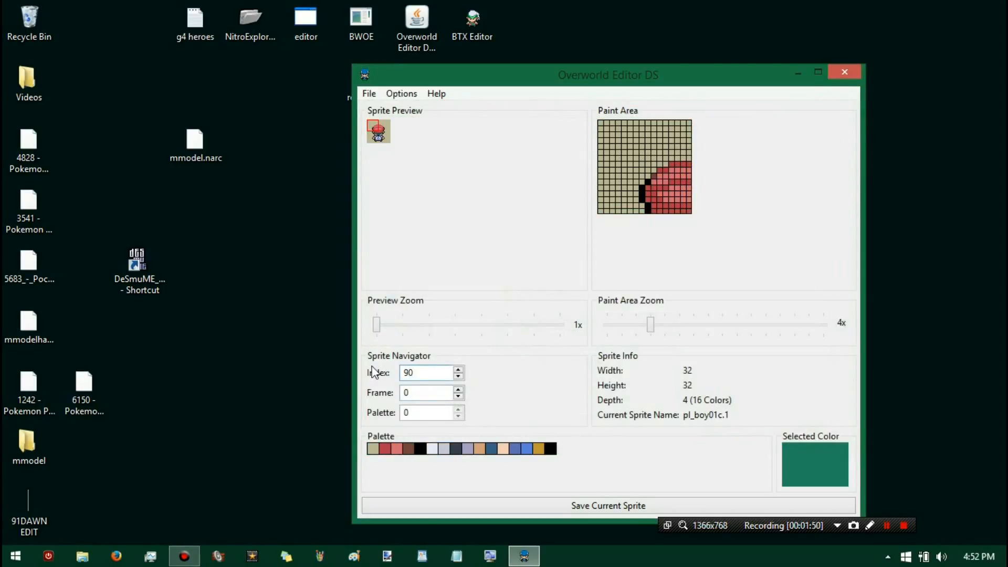
click(850, 74)
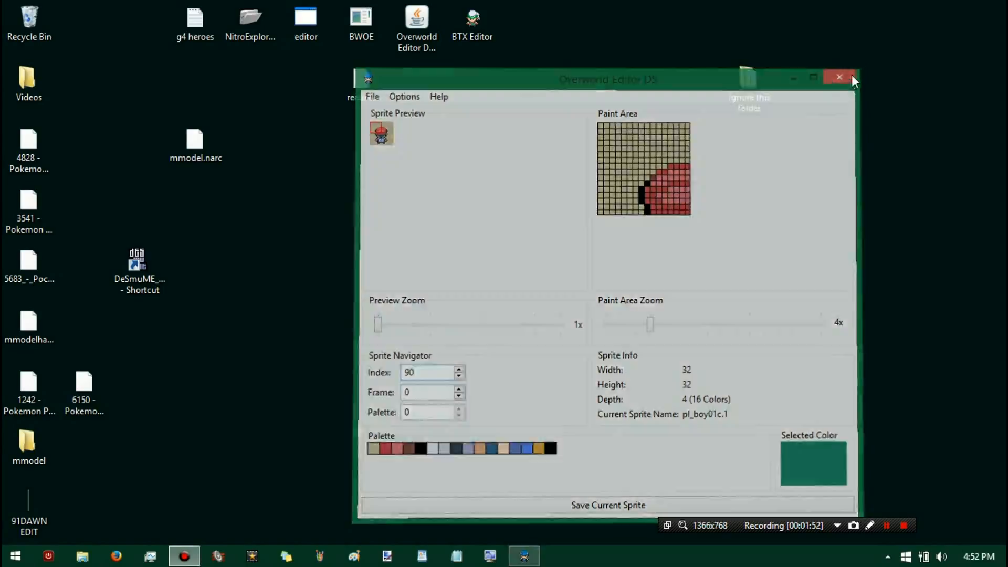
- Check the file size of the desktop's mmodelhalf.narc in its properties
click(36, 264)
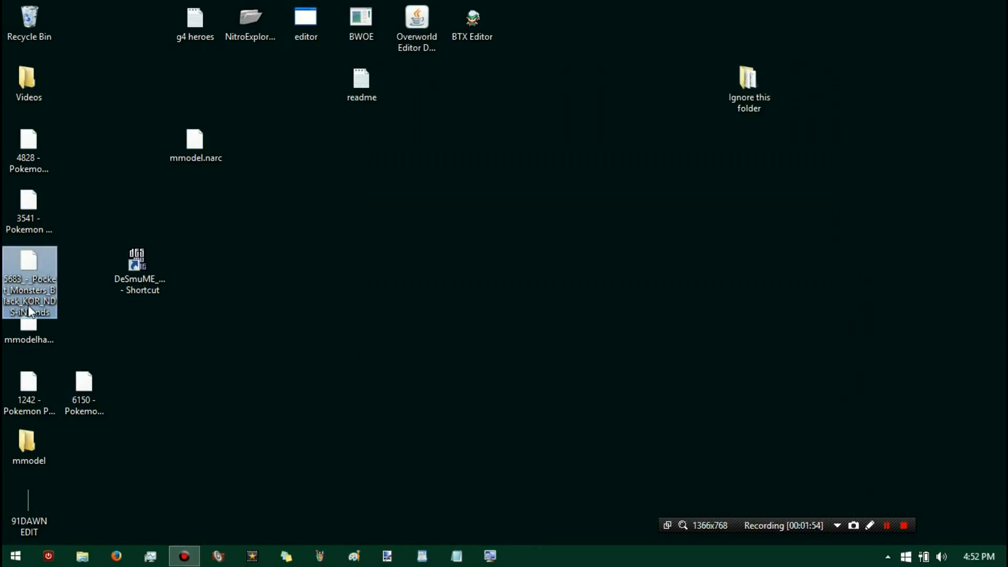
click(35, 335)
right_click(34, 344)
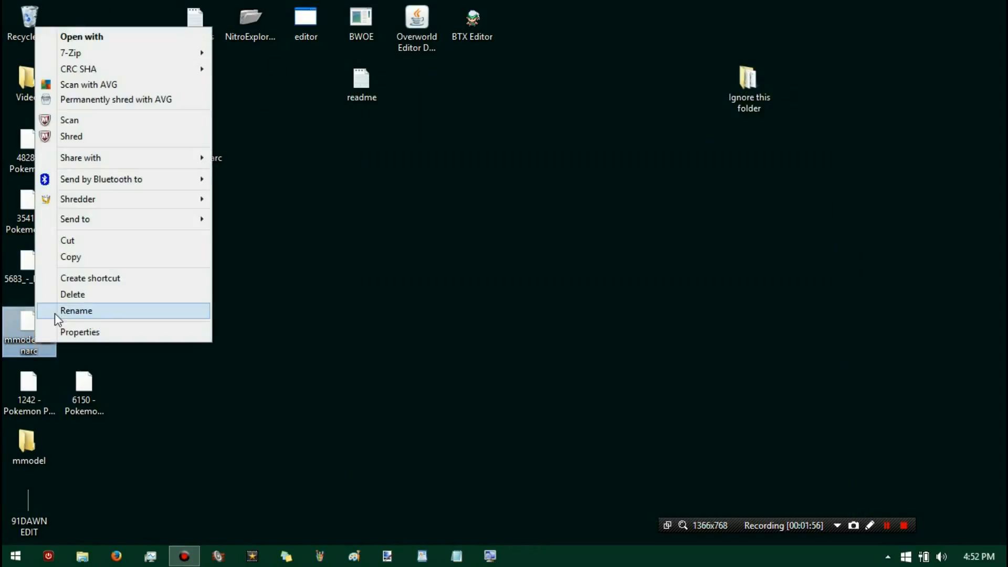
click(69, 329)
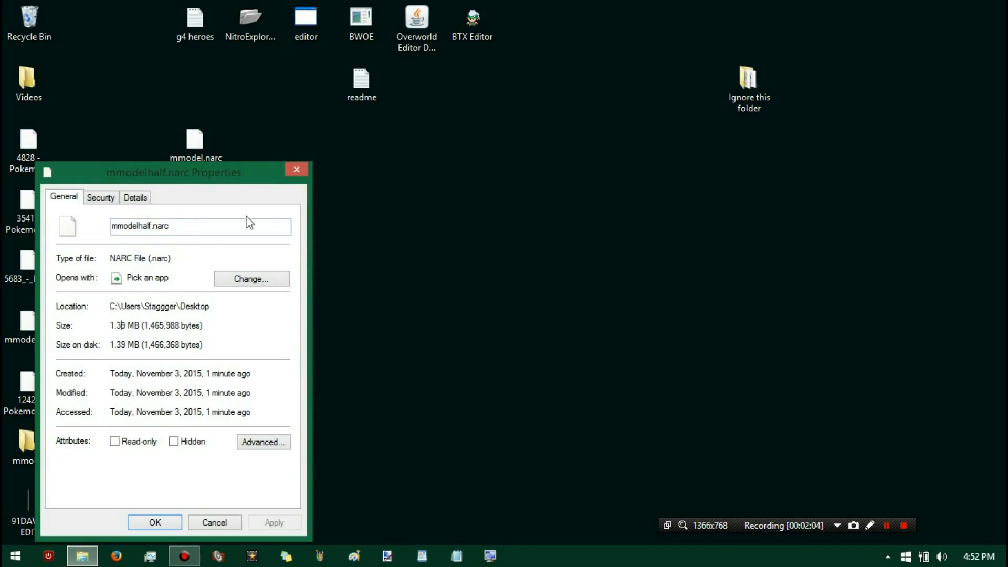
click(294, 170)
- Check the file size of the desktop's mmodel.narc in its properties
double_click(191, 148)
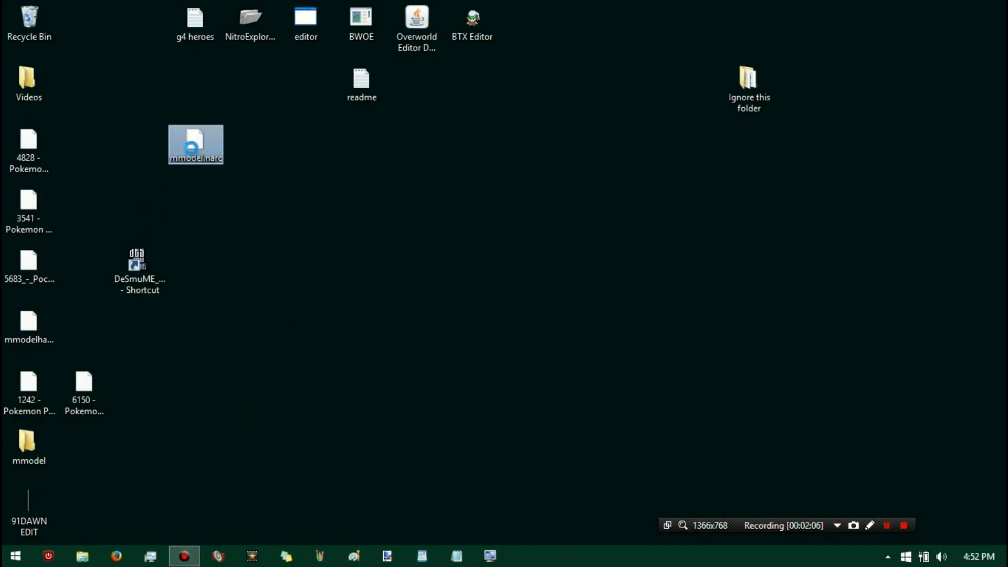
right_click(191, 148)
click(253, 455)
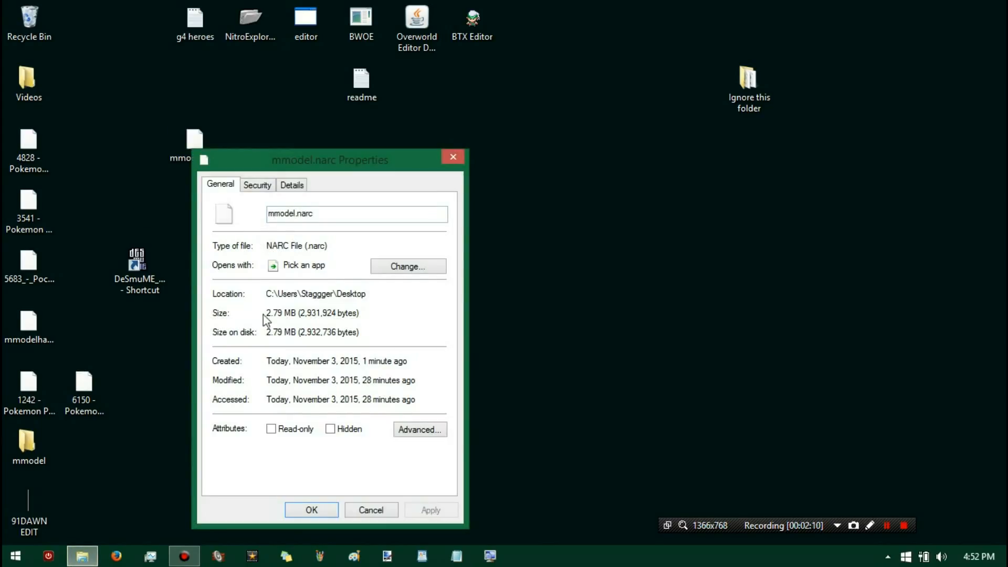
click(452, 157)
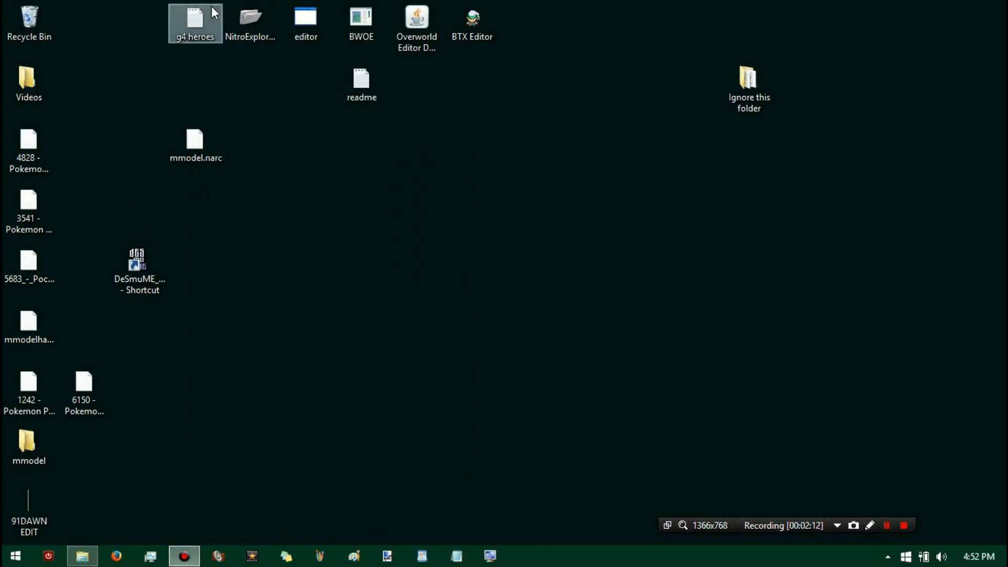
- Load the desktop's mmodel.narc into kiwi.ds and extract all its files, overwriting those in the mmodel folder
click(250, 31)
click(312, 19)
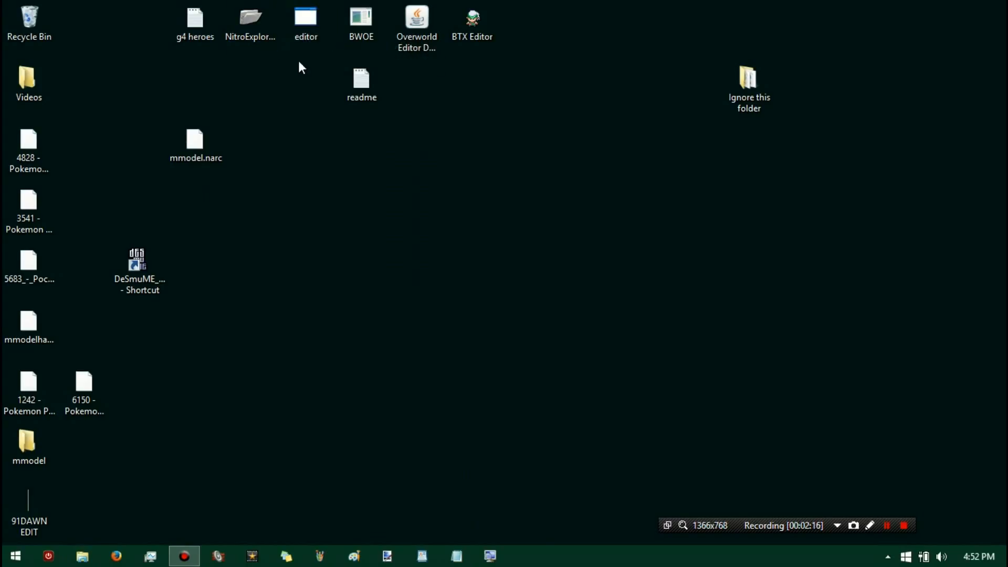
double_click(303, 25)
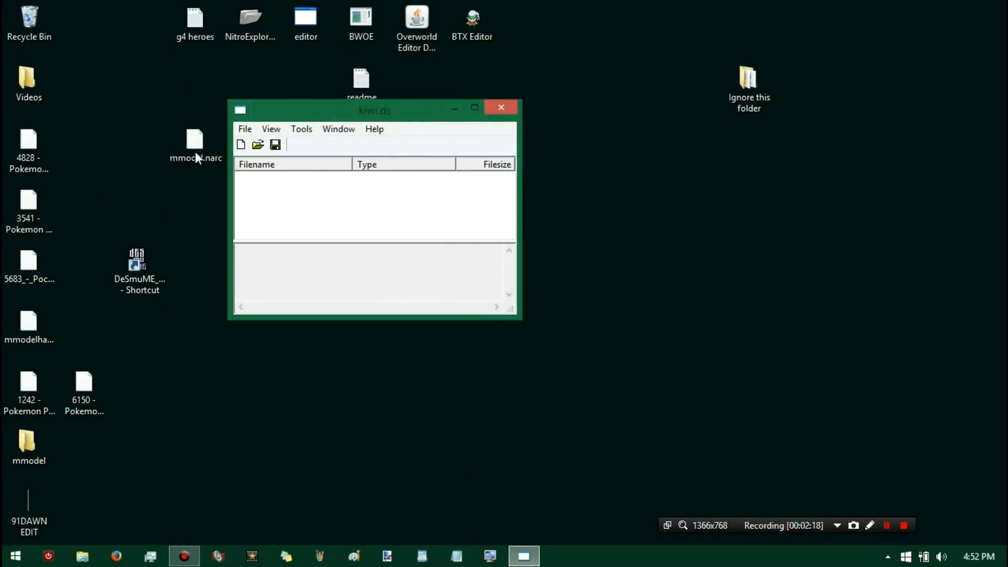
drag(194, 152, 297, 197)
double_click(294, 183)
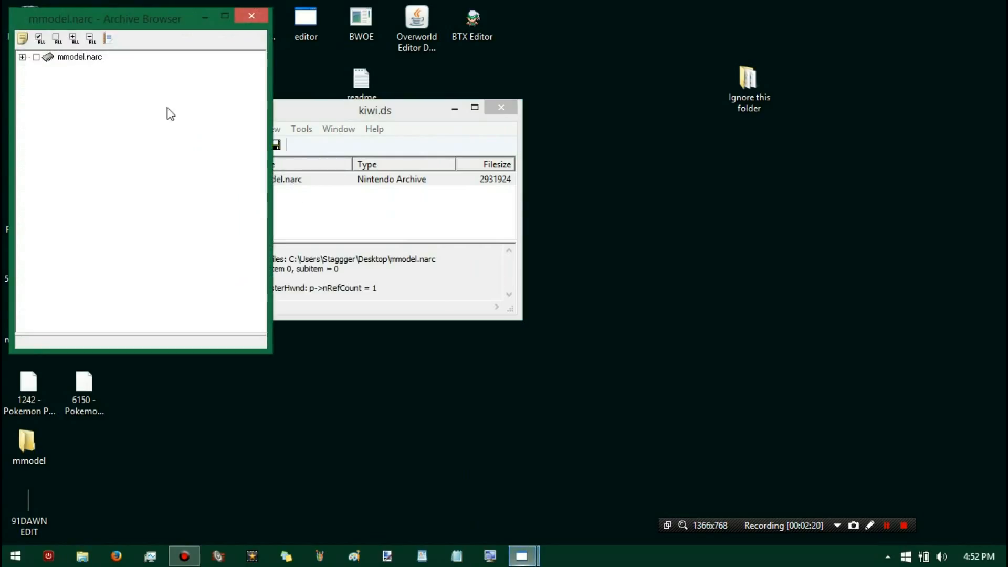
click(36, 57)
click(22, 39)
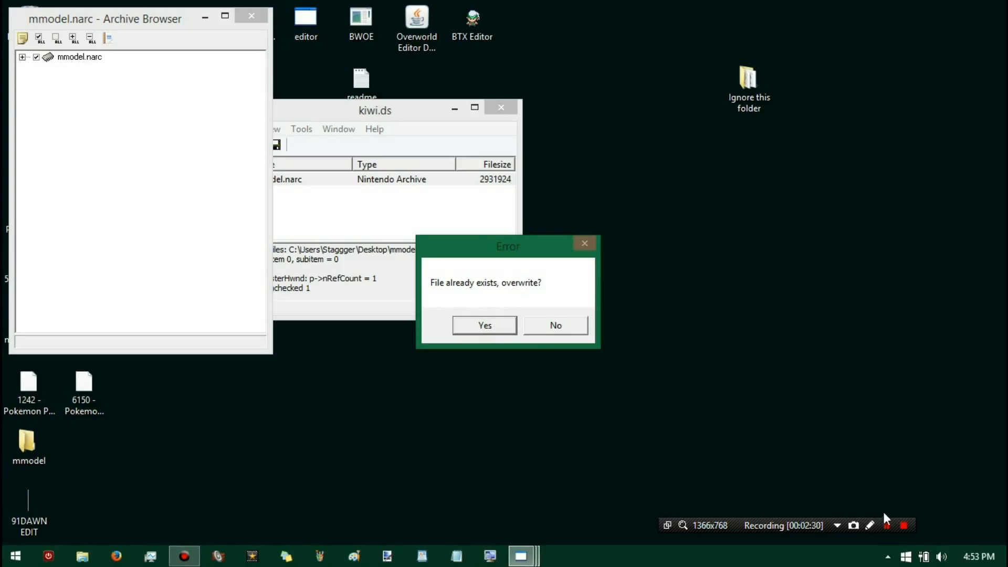
click(886, 525)
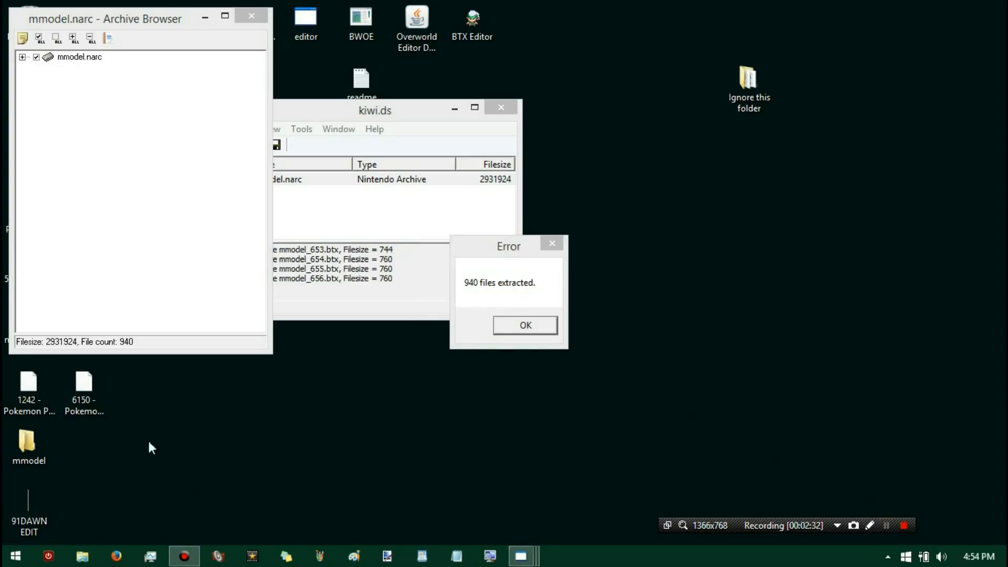
- Examine the extracted BTX files in the desktop's mmodel folder, and dismiss the extraction notice
double_click(38, 441)
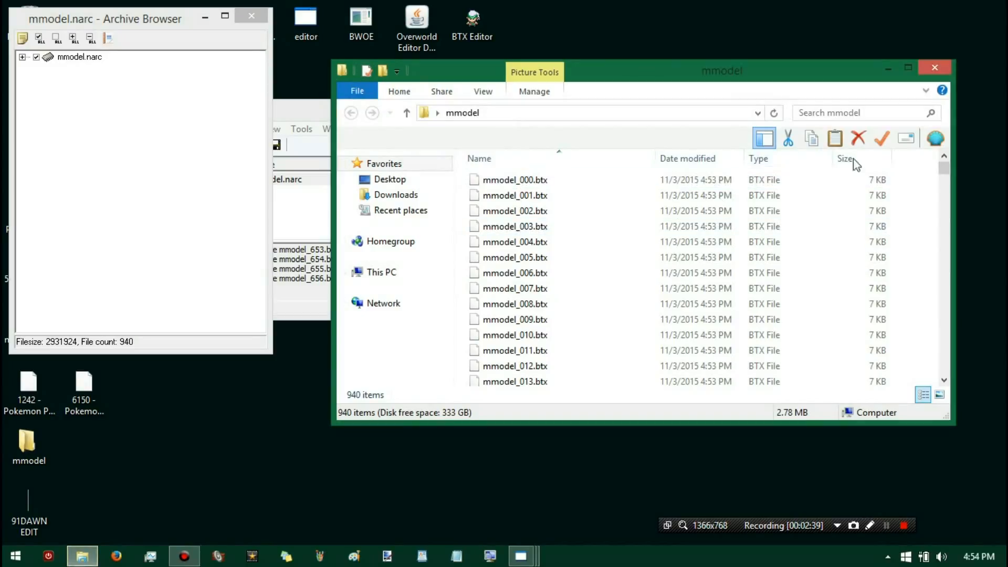
click(936, 68)
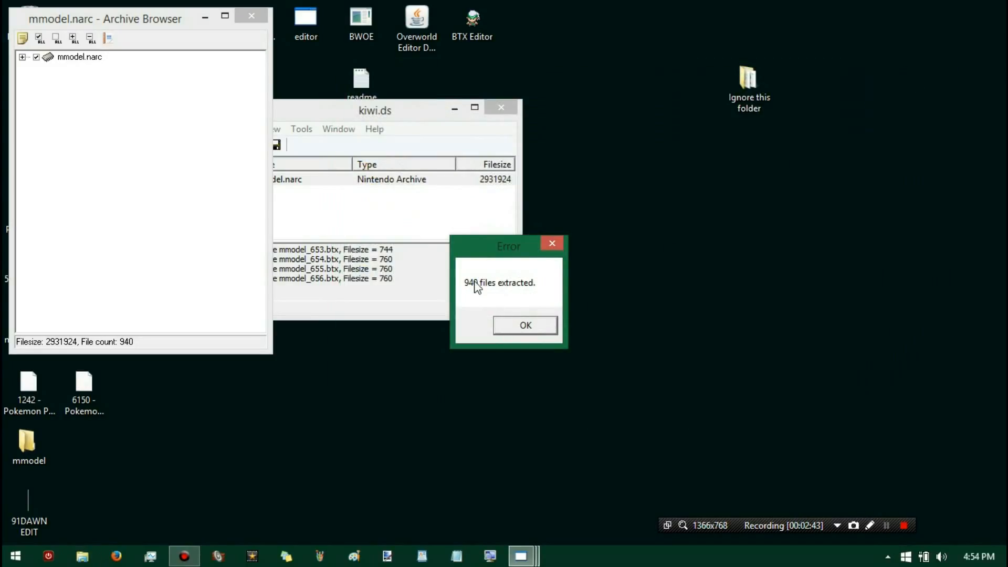
click(525, 325)
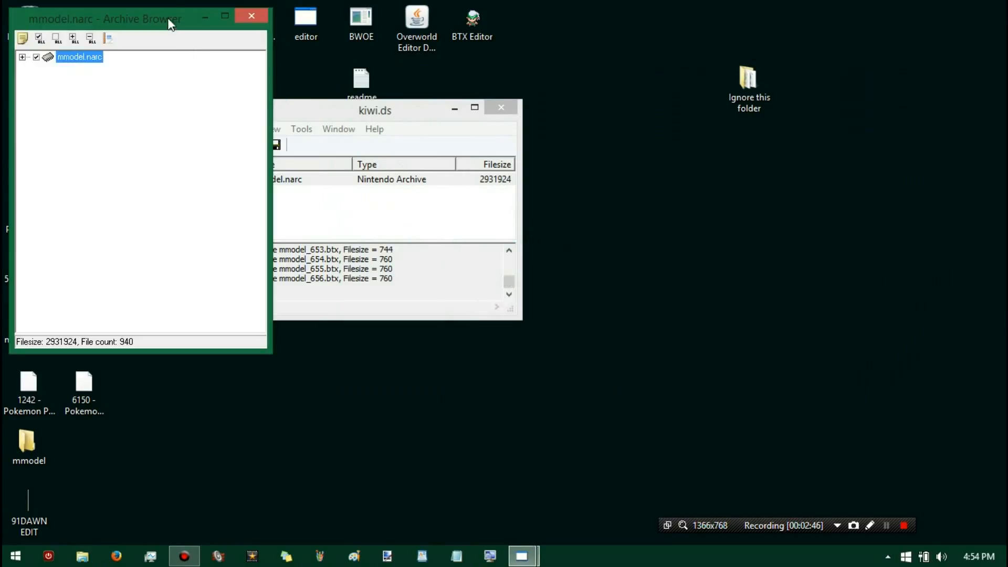
- Close kiwi.ds and move the desktop's mmodel folder to the Recycle Bin
drag(171, 18, 652, 170)
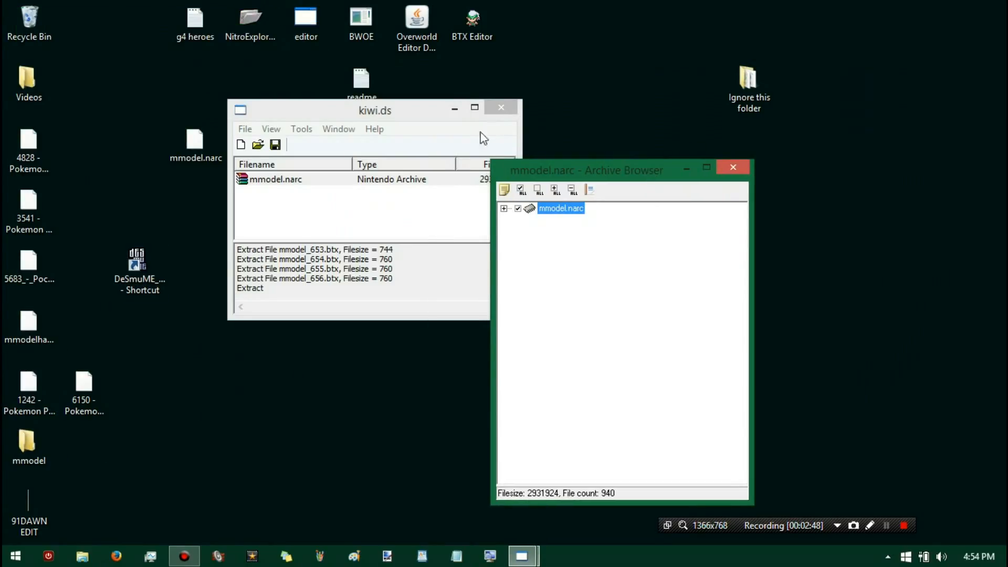
click(500, 107)
drag(5, 443, 28, 21)
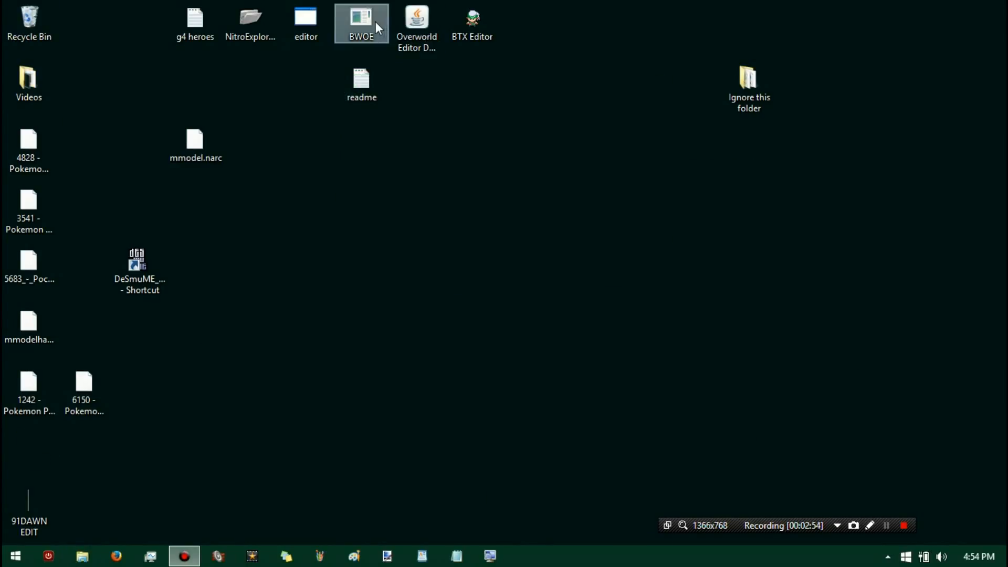
- Extract all files of the desktop's mmodel.narc into a fresh mmodel folder with kiwi.ds, and close the program
double_click(309, 21)
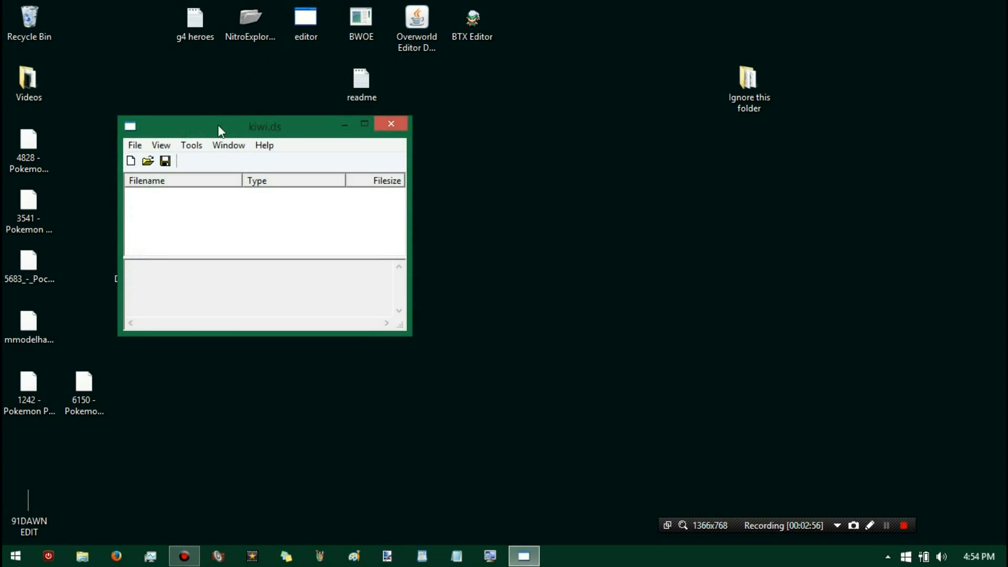
drag(219, 151, 433, 236)
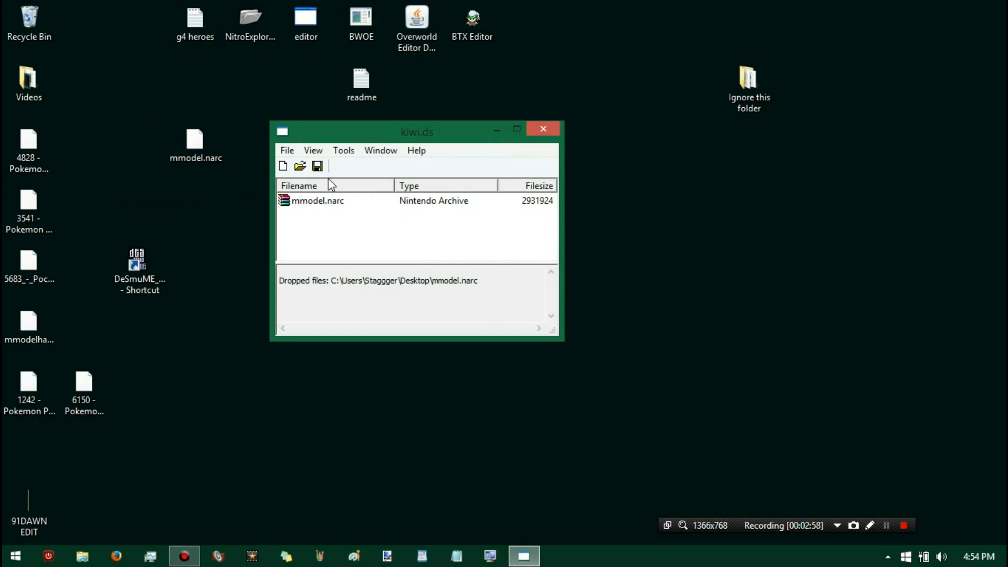
double_click(320, 204)
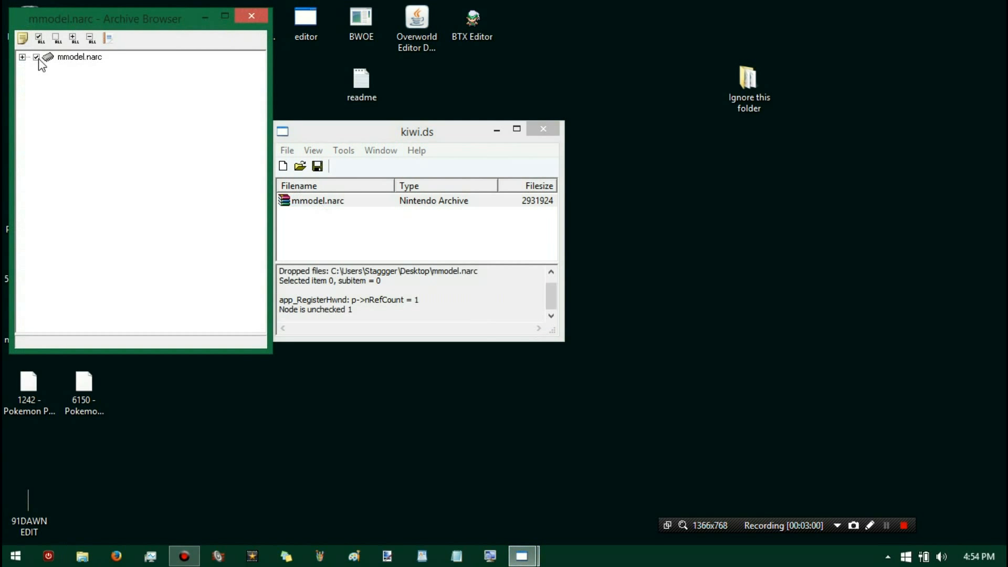
click(25, 41)
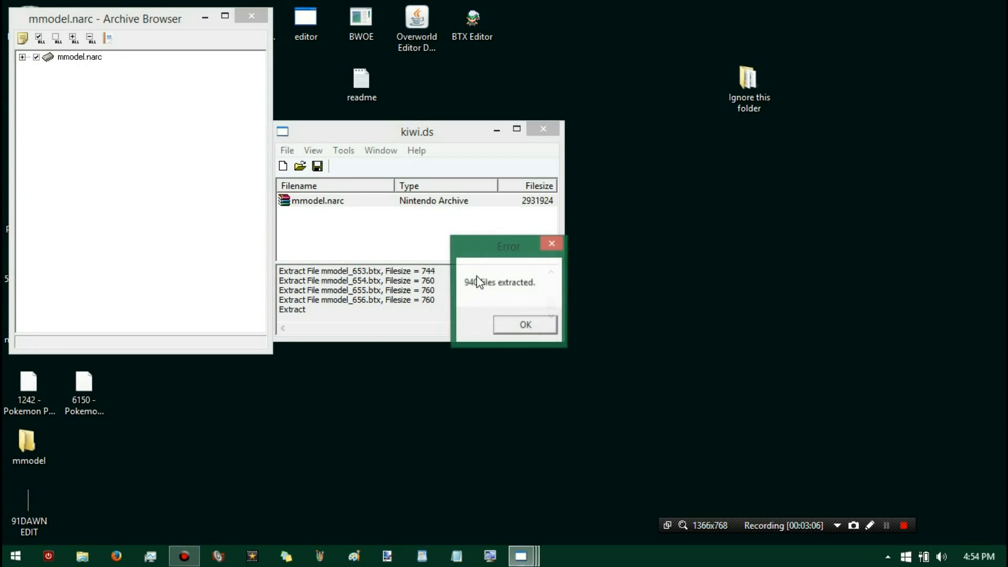
click(514, 326)
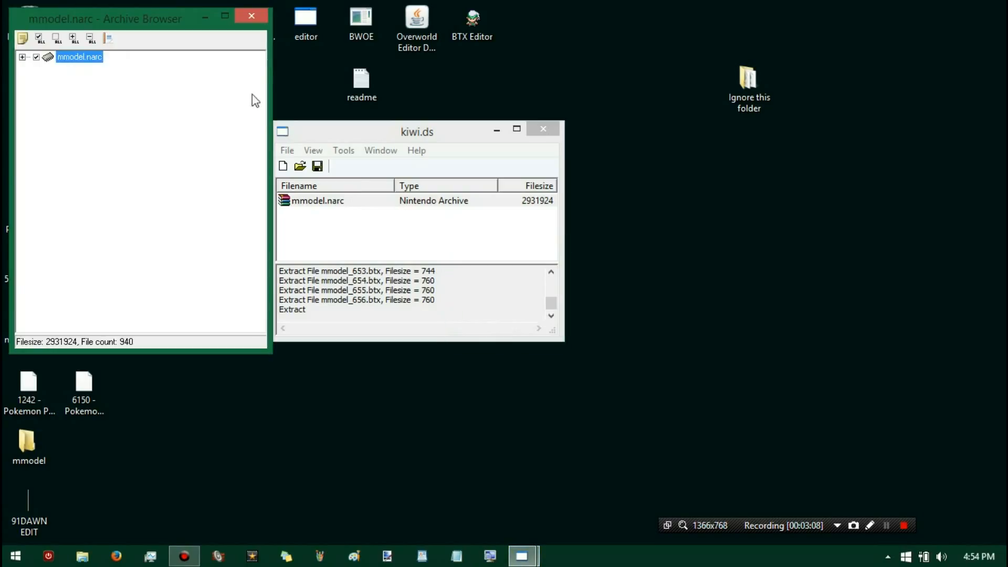
click(255, 16)
click(550, 132)
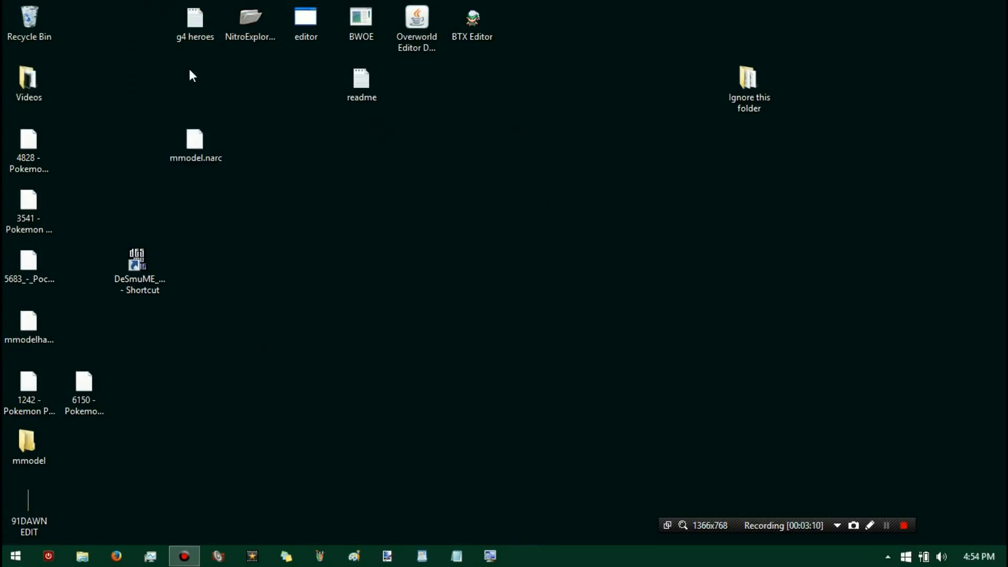
click(200, 138)
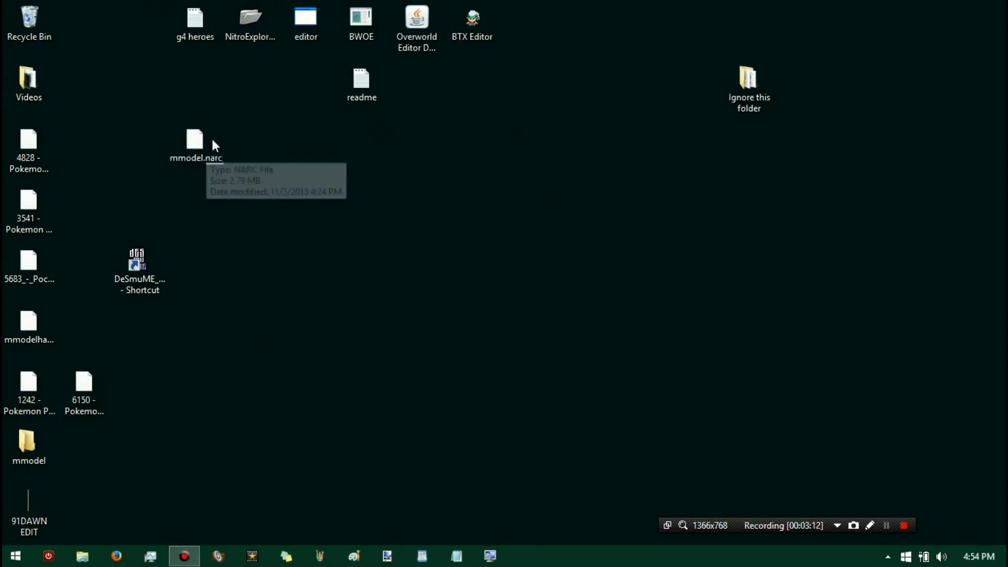
click(302, 58)
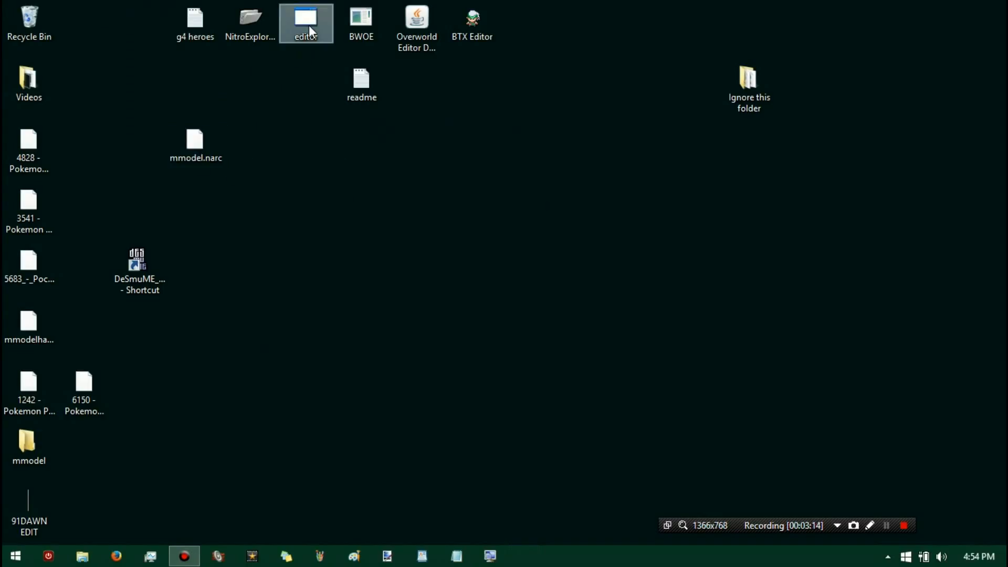
click(299, 23)
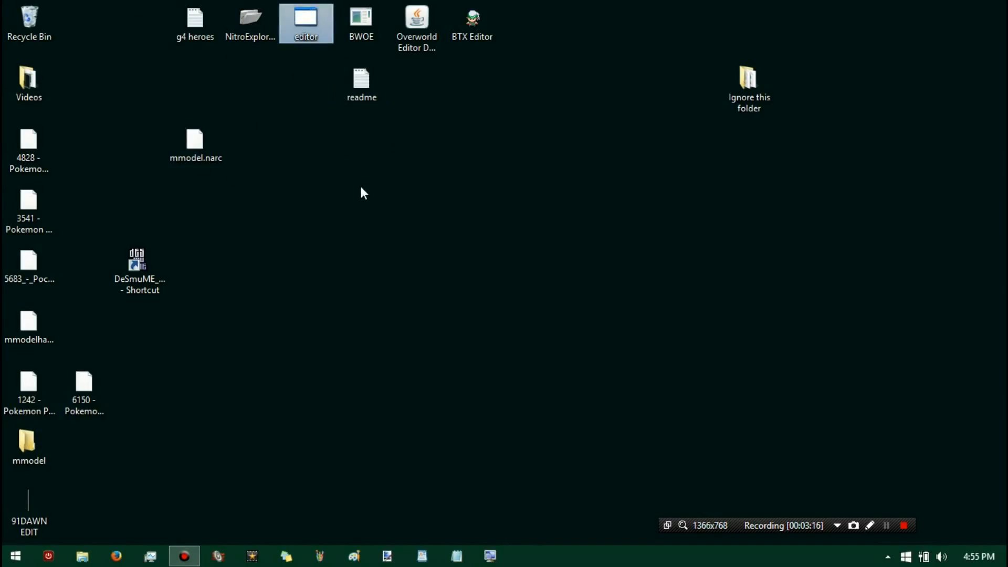
- Open mmodel_090.btx from the desktop's mmodel folder in BTX Editor
click(354, 179)
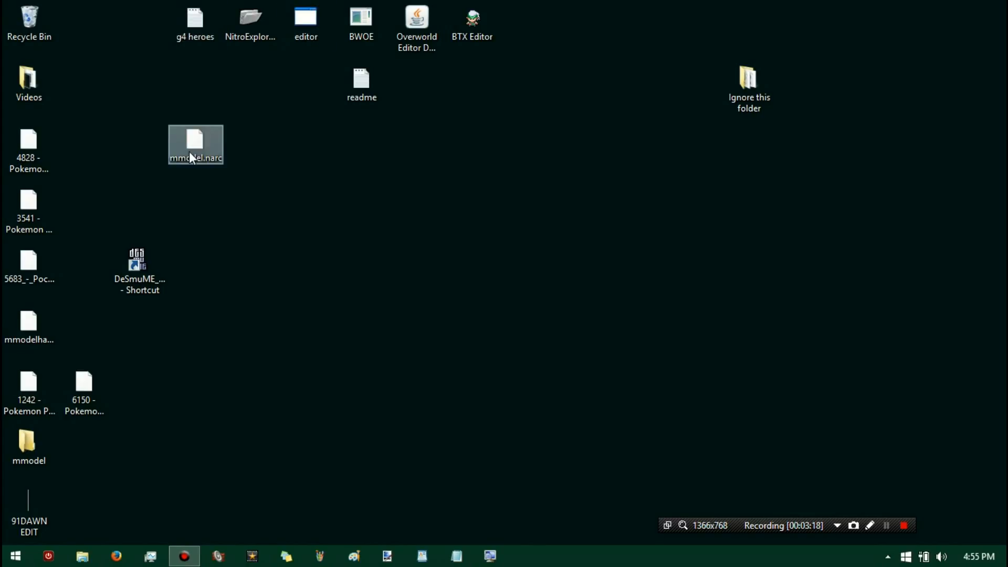
double_click(491, 26)
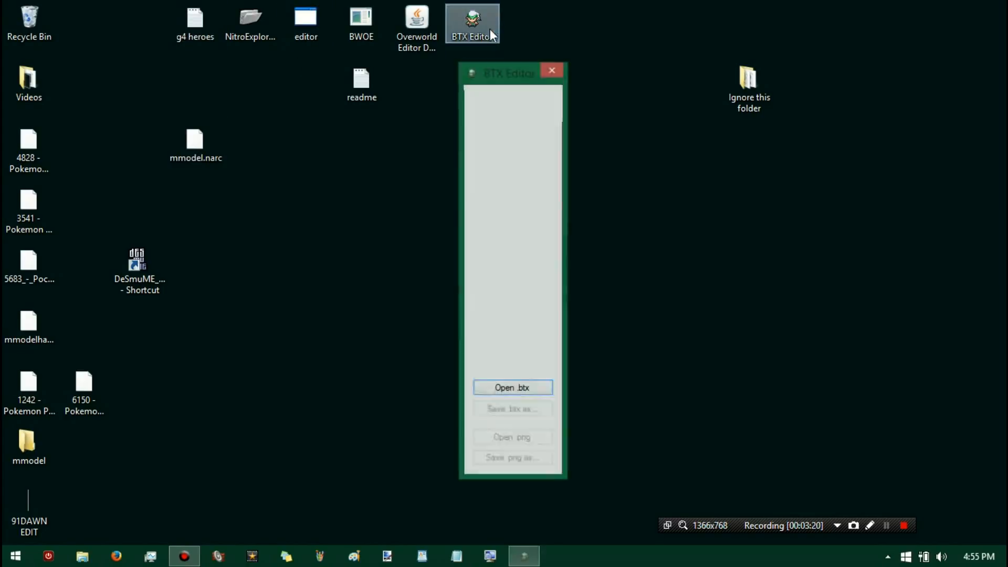
click(546, 391)
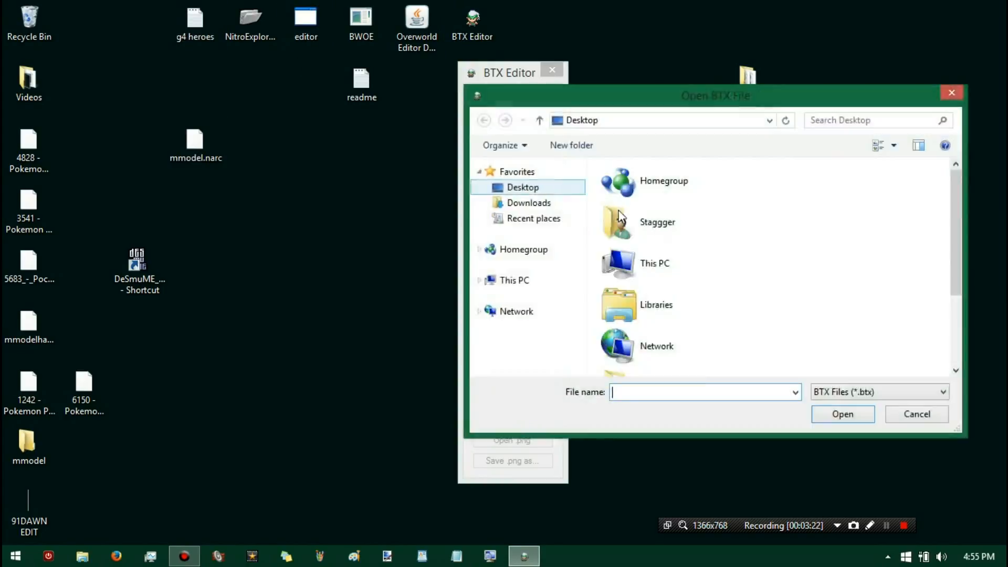
click(675, 338)
scroll(675, 338, down, 2)
click(675, 328)
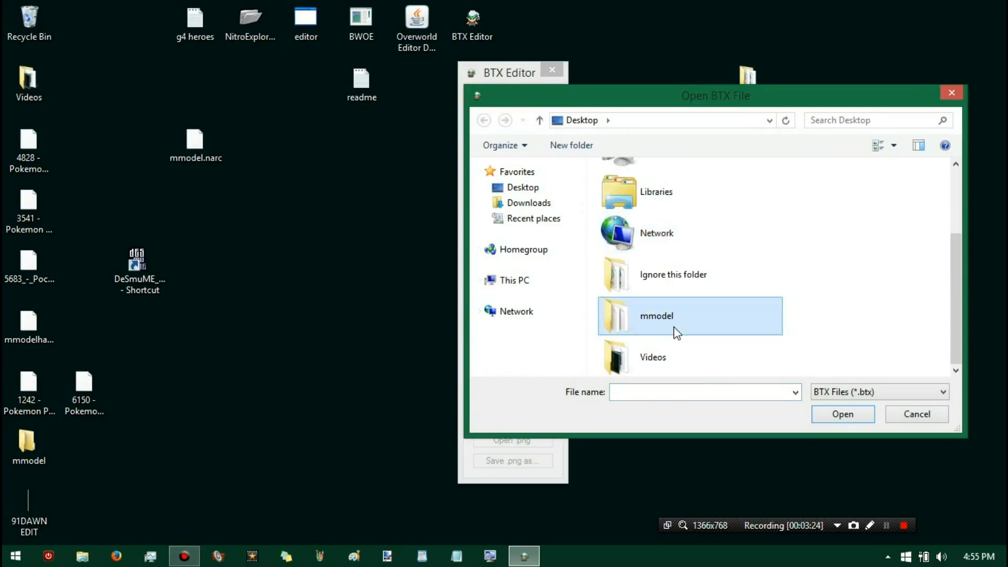
double_click(676, 332)
click(674, 318)
scroll(676, 320, down, 7)
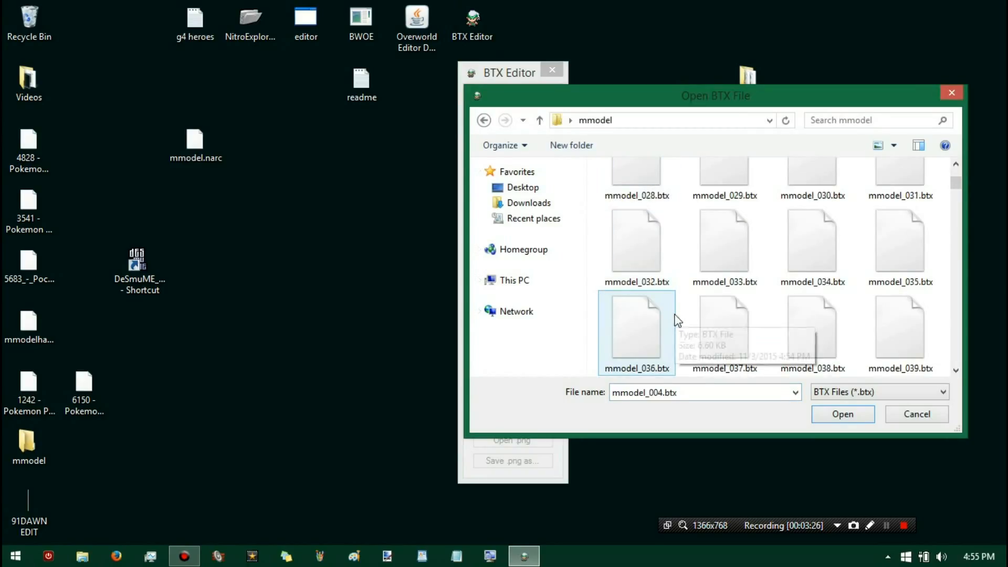
scroll(679, 320, down, 12)
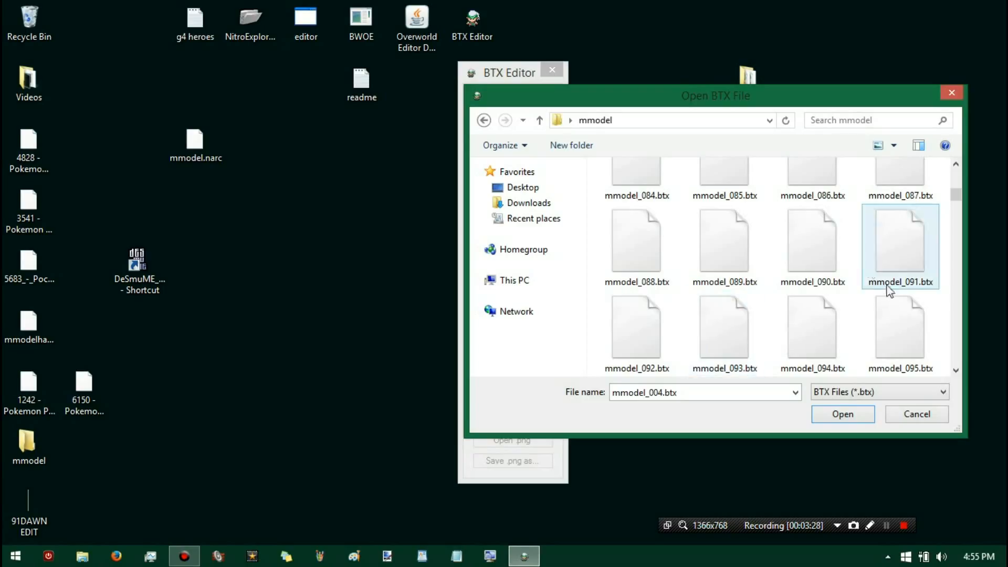
double_click(826, 261)
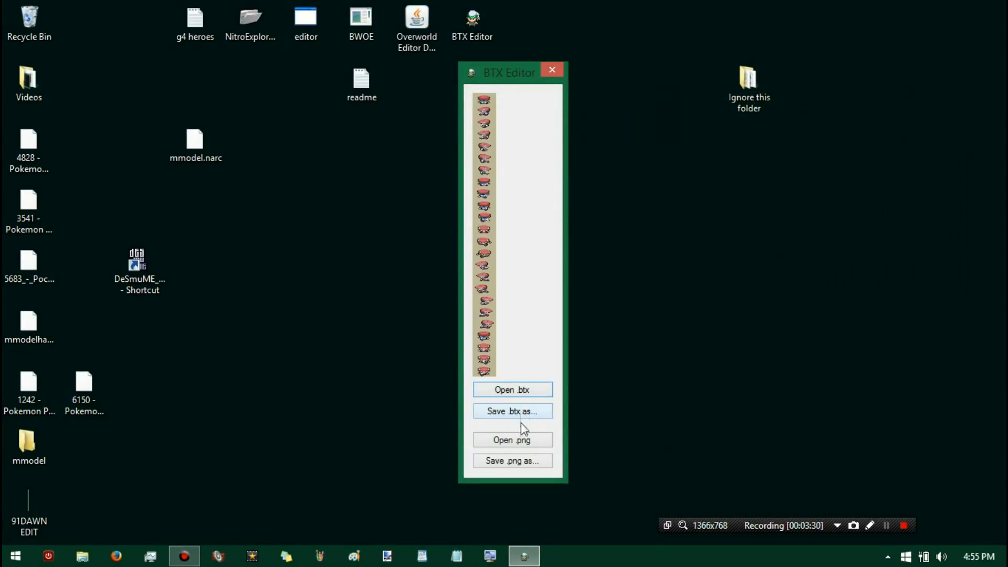
- Import the desktop's 91DAWN EDIT image into the open BTX, save it on the desktop as sexchange.btx, and close BTX Editor
click(522, 441)
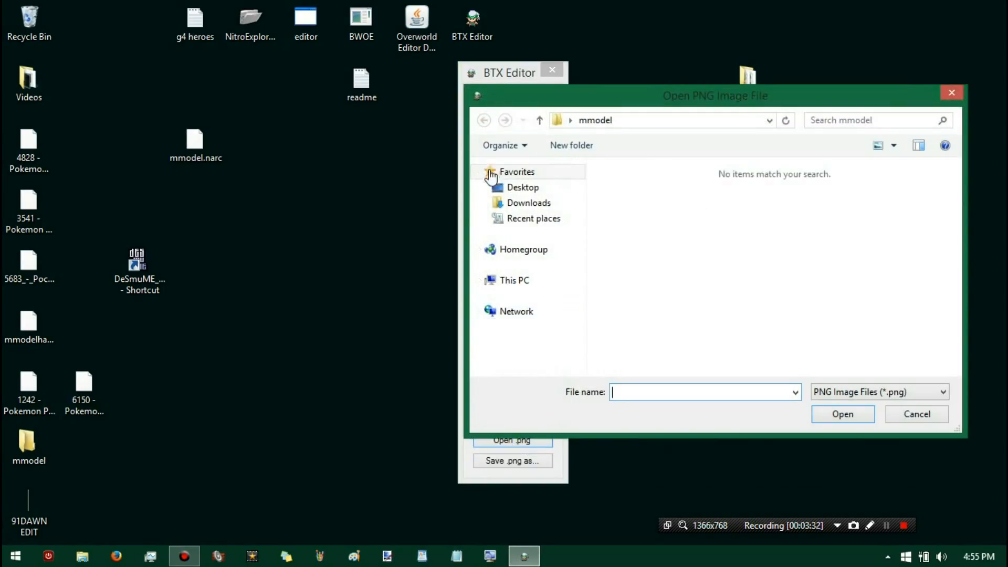
click(520, 188)
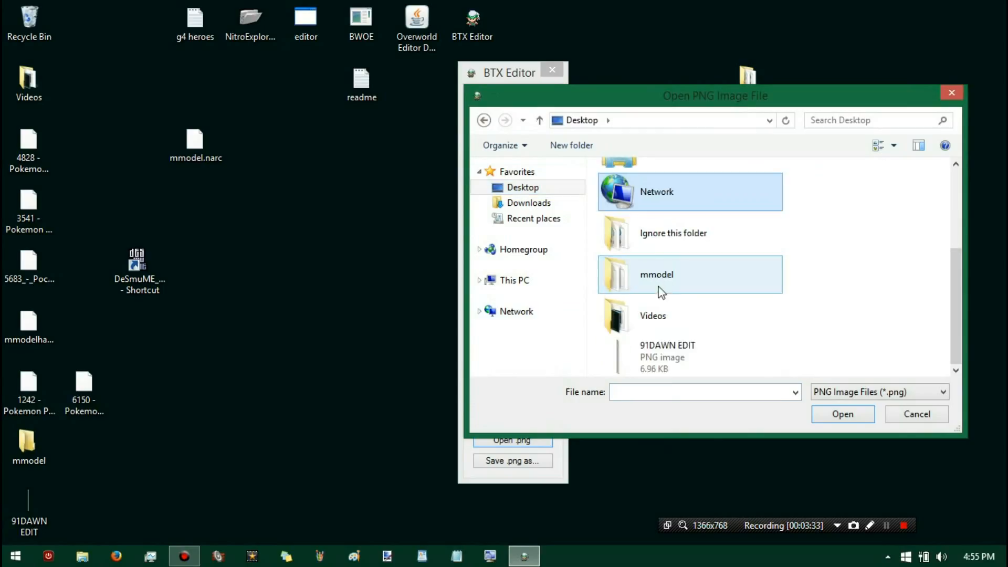
double_click(669, 367)
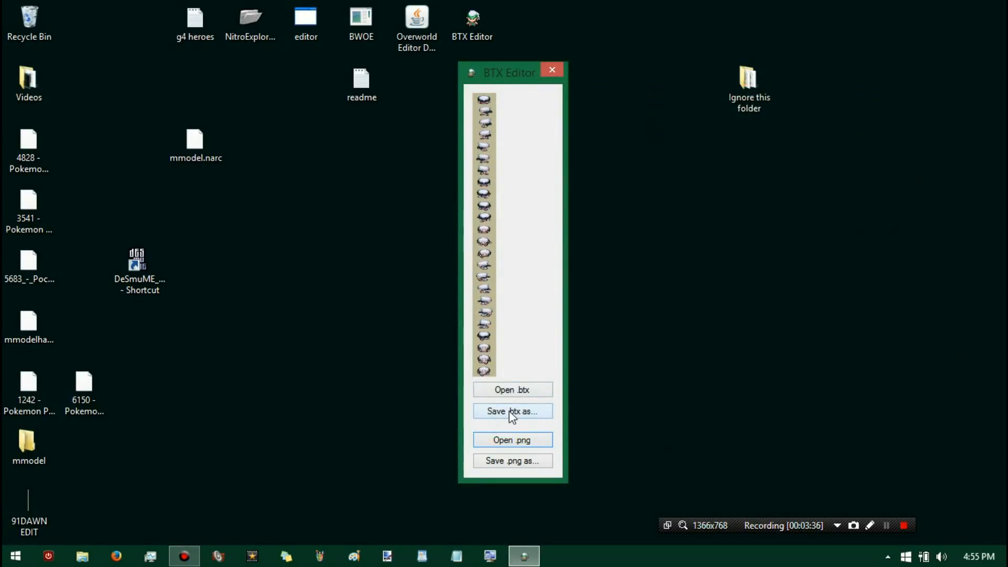
click(512, 411)
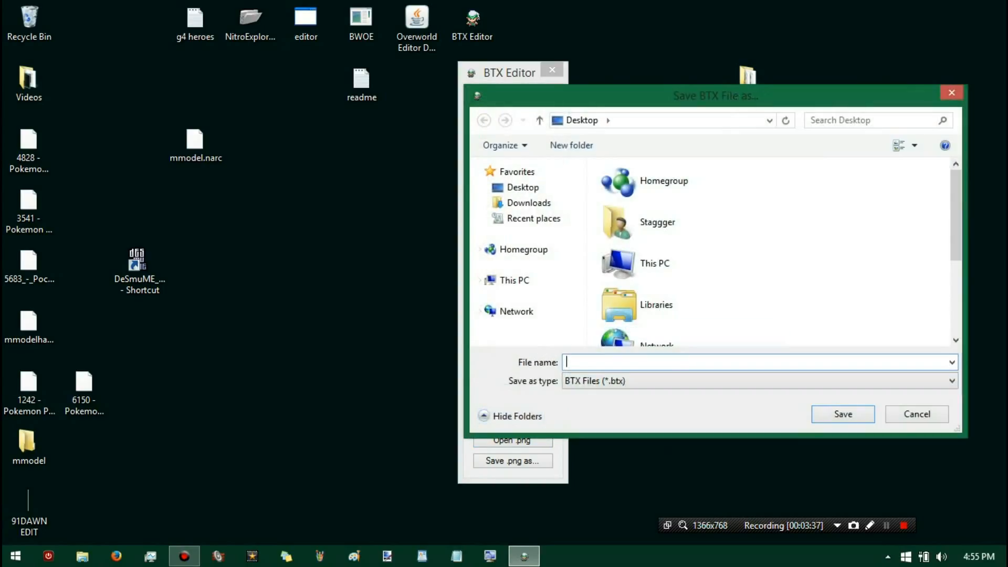
text(sexchange)
click(852, 420)
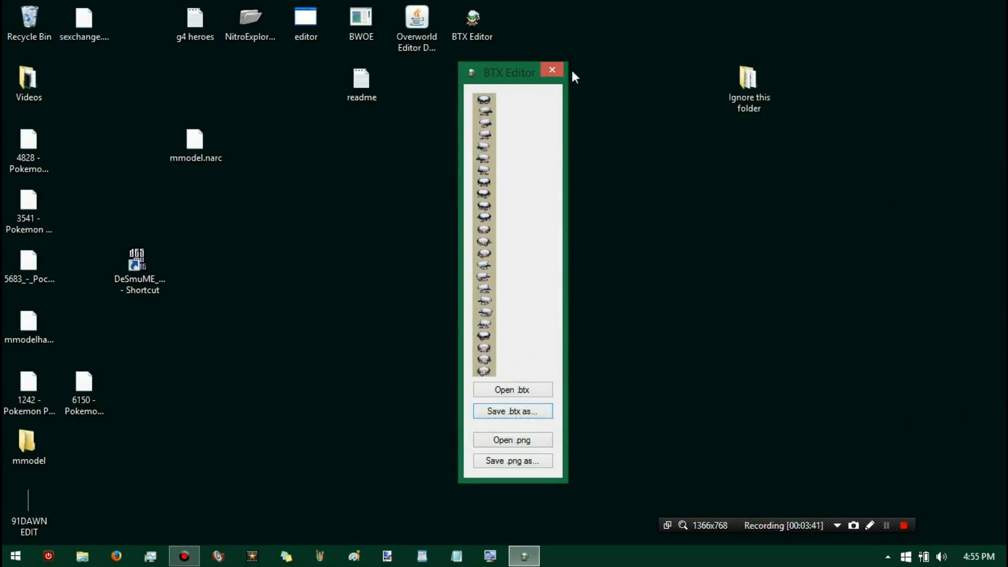
click(551, 70)
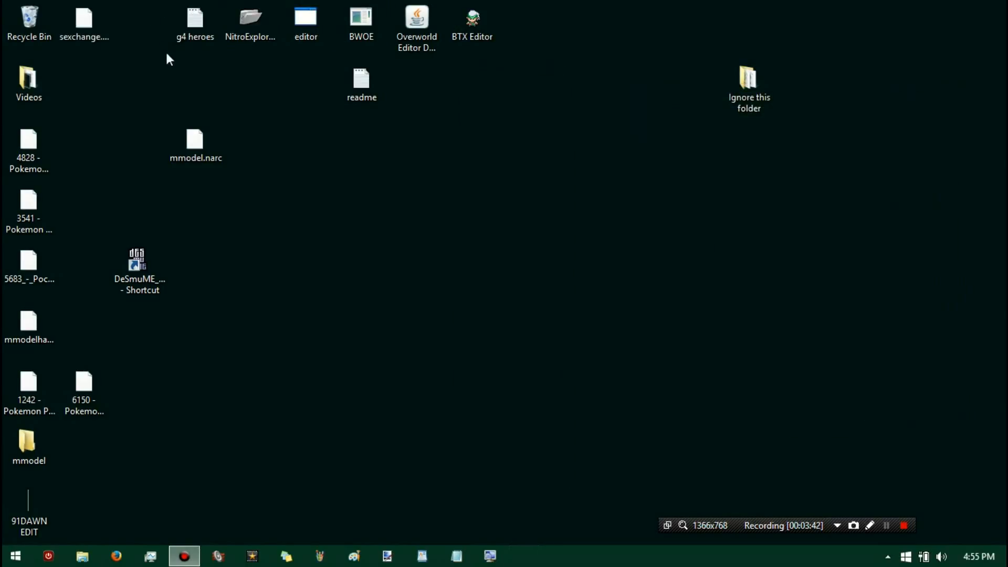
- Delete the original mmodel_090.btx from the desktop's mmodel folder
double_click(28, 444)
click(522, 241)
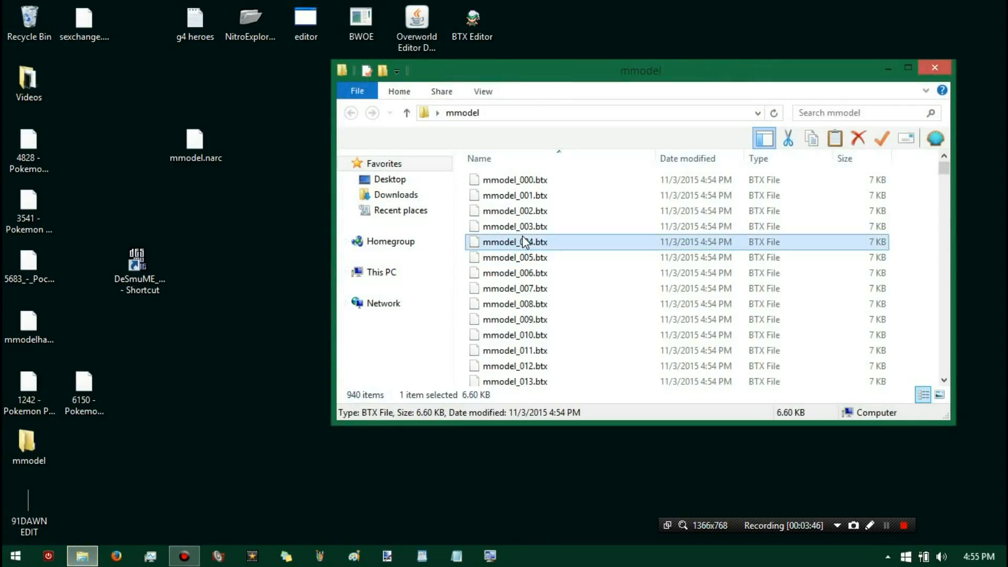
scroll(522, 241, down, 20)
scroll(663, 289, down, 6)
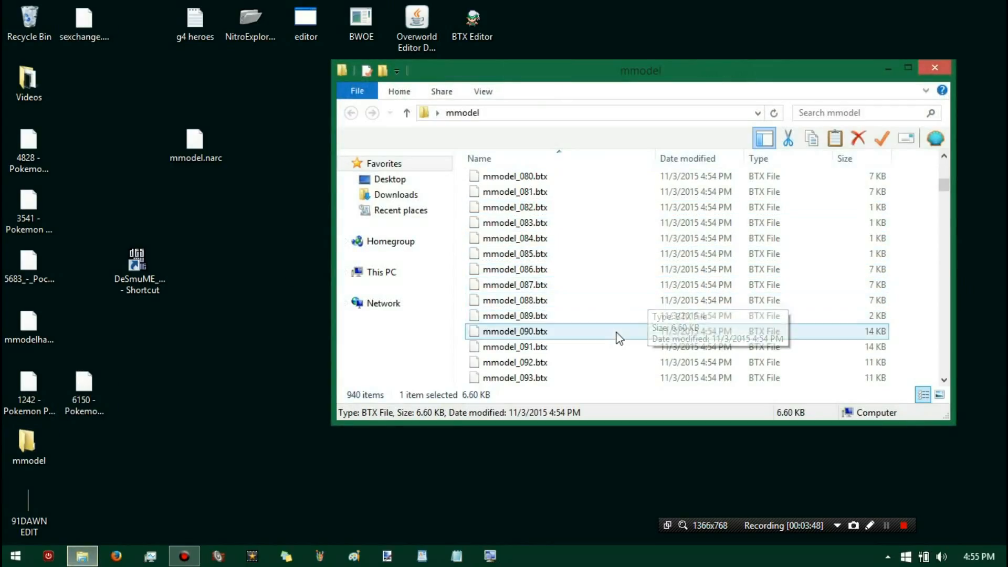
key(Delete)
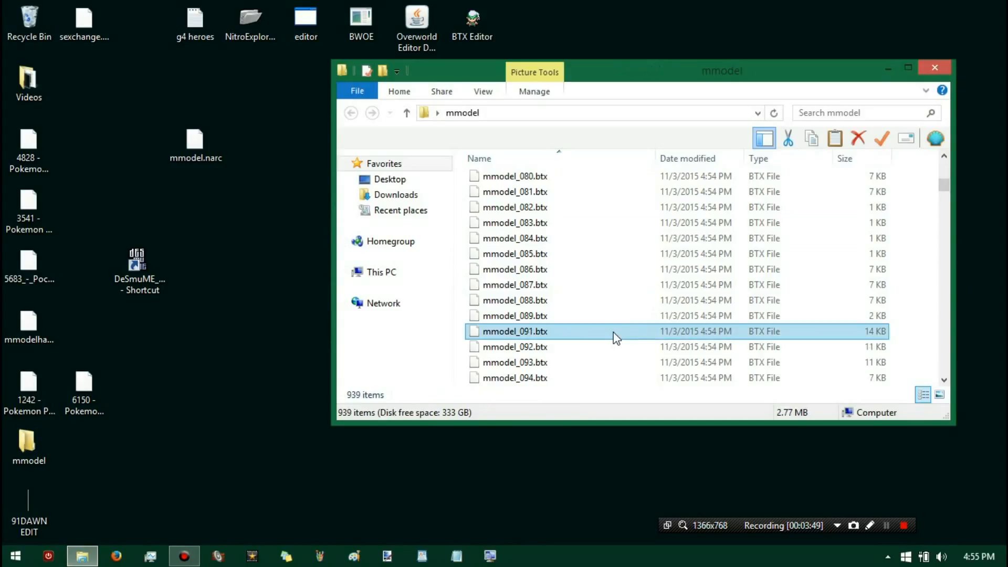
- Rename the desktop's sexchange.btx as mmodel_090.btx and move it into the mmodel folder, closing the folder window
double_click(98, 23)
right_click(98, 23)
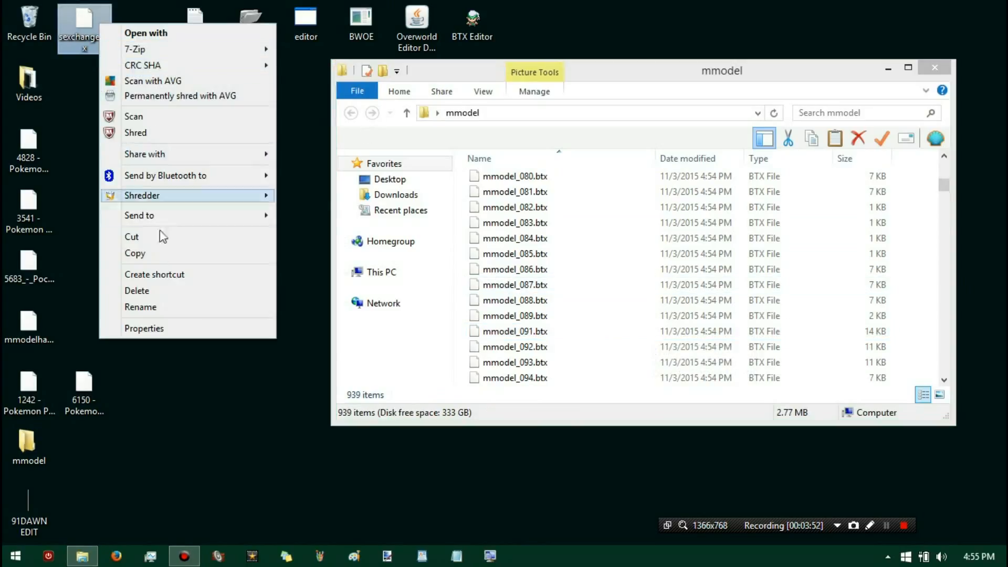
click(157, 306)
text(mmo)
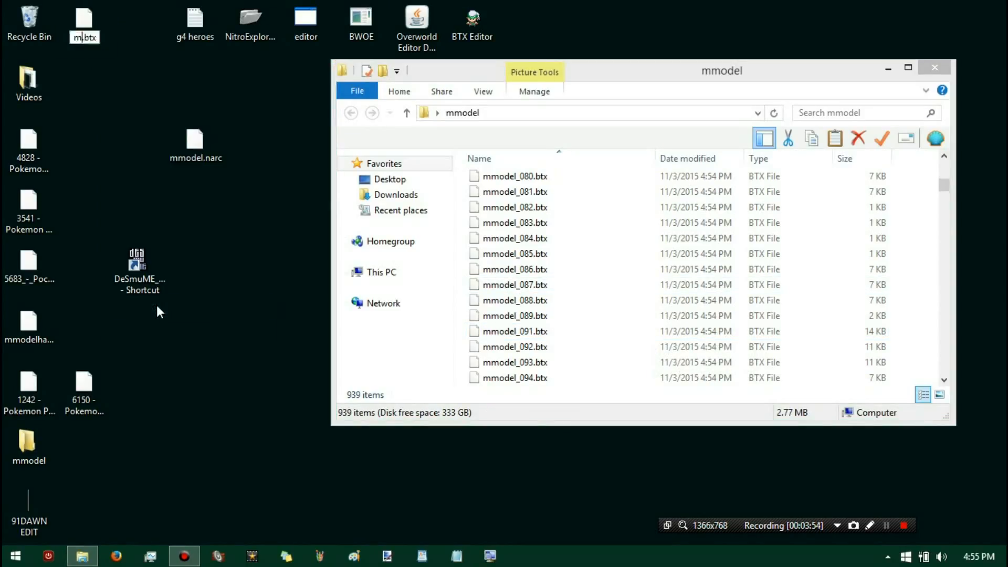
text(de)
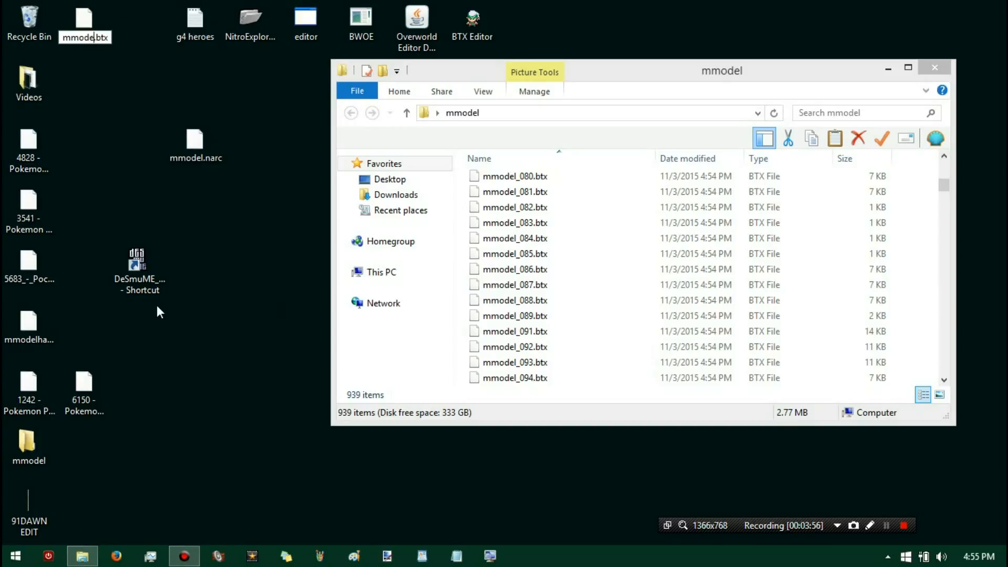
text(l_090)
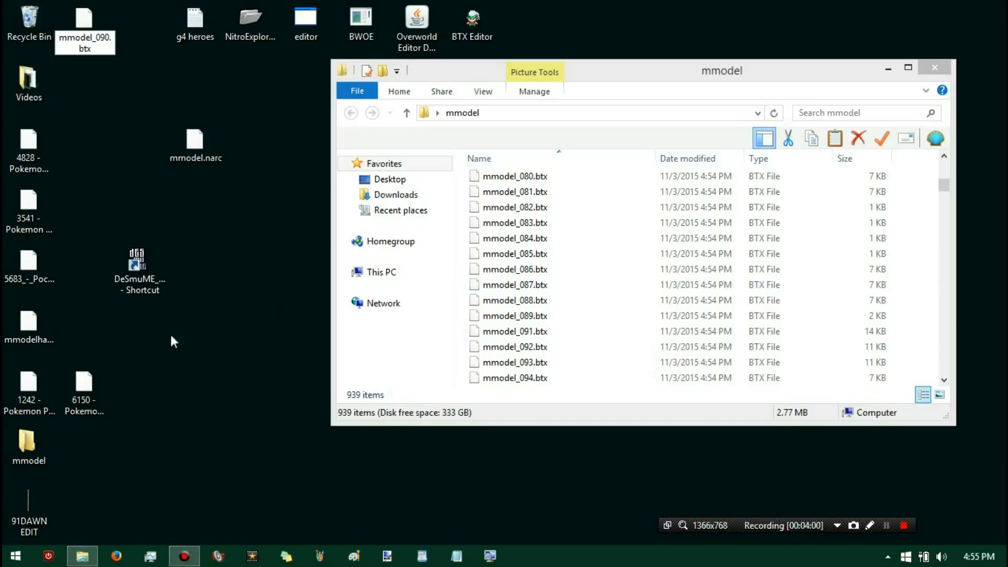
key(Return)
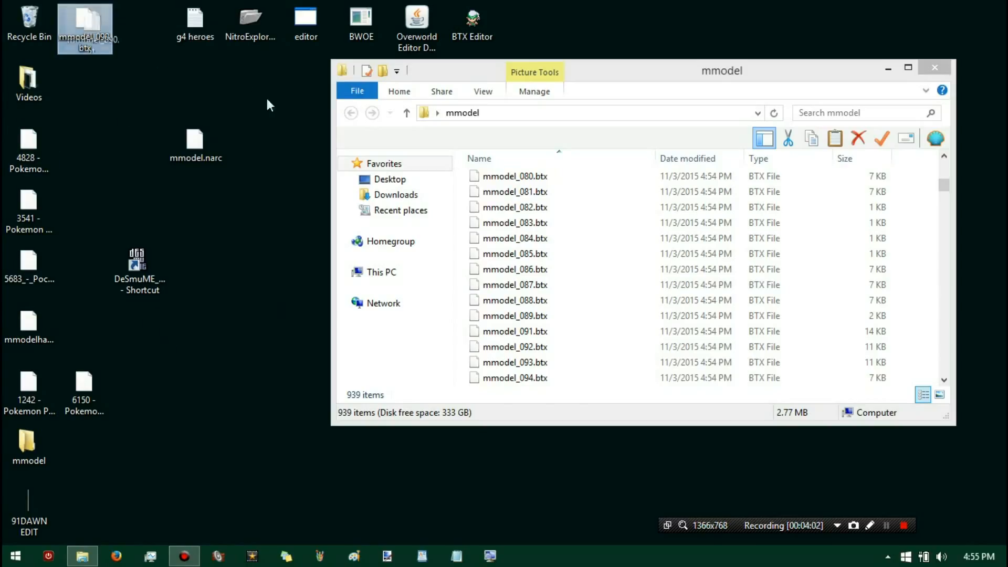
drag(267, 105, 569, 225)
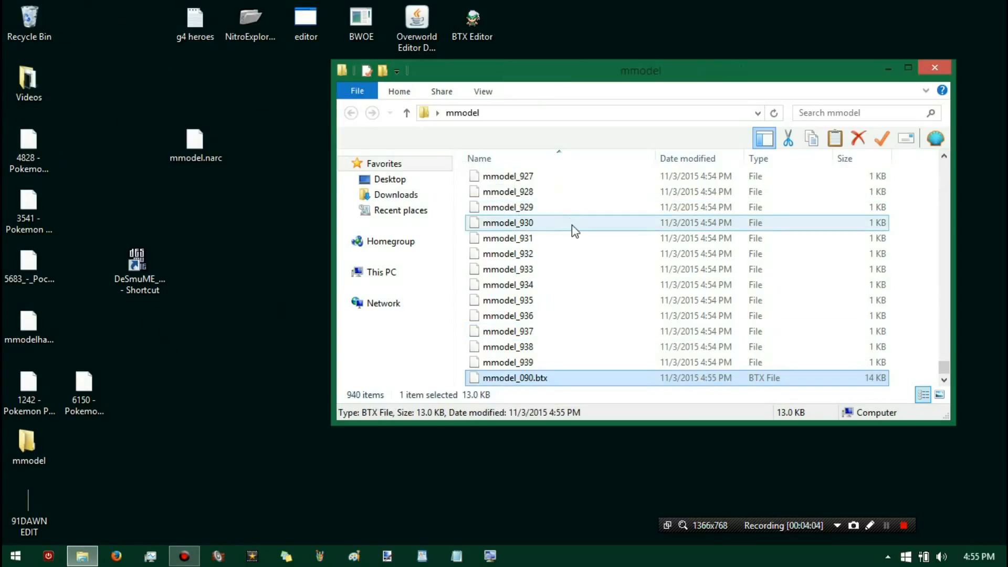
click(941, 72)
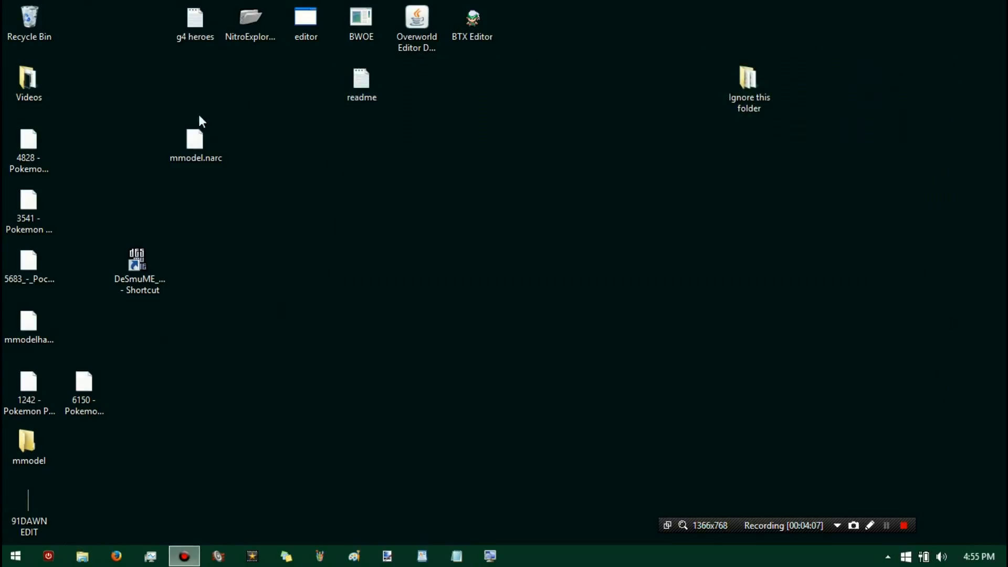
- Build a NARC file from the desktop's mmodel folder with kiwi.ds, output to the desktop without a file name table
double_click(304, 25)
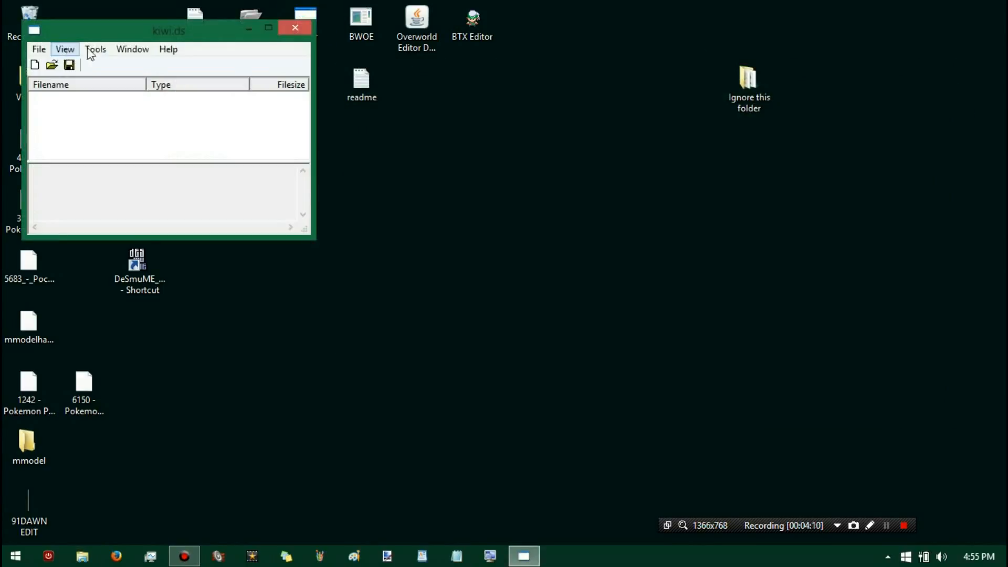
click(96, 50)
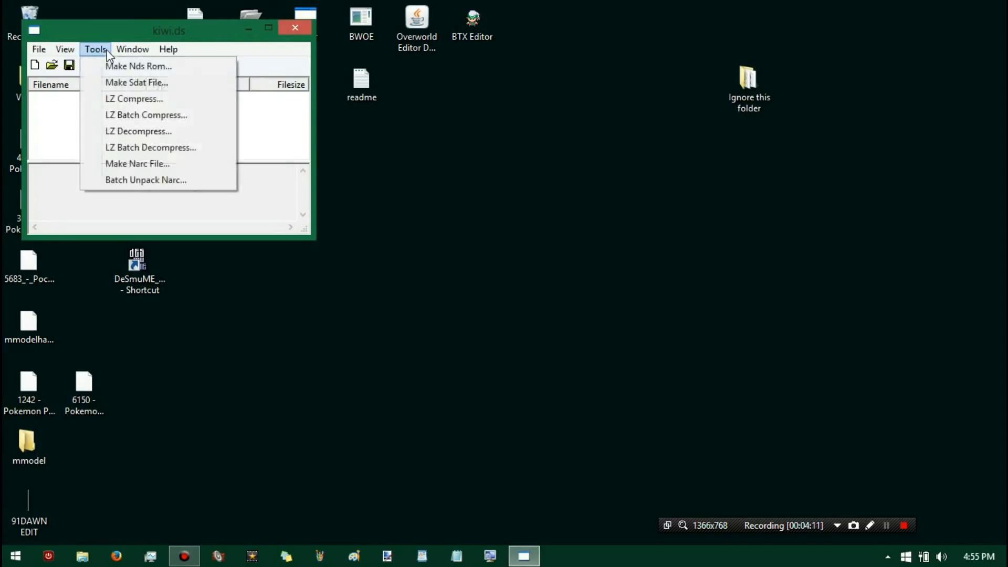
click(135, 164)
click(283, 100)
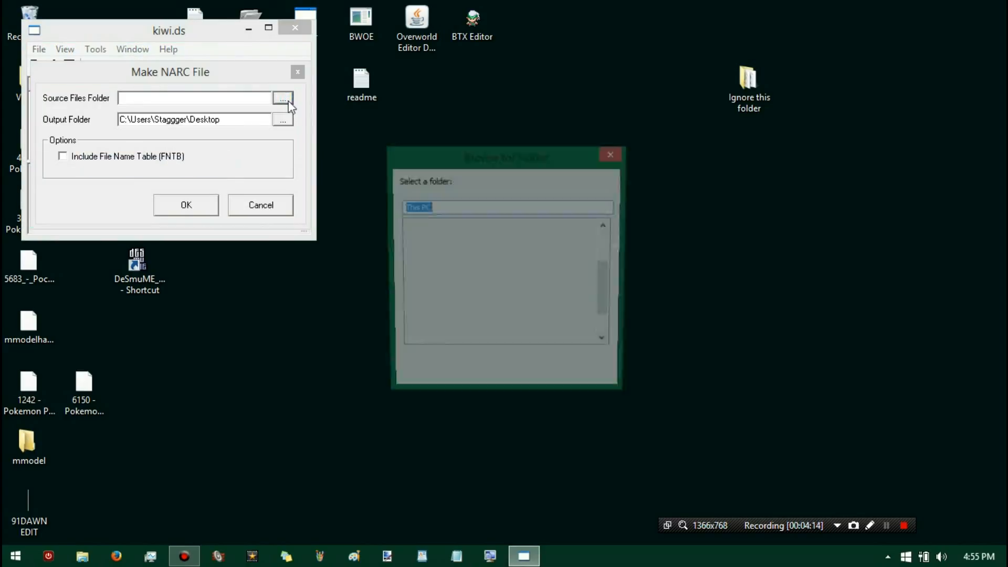
scroll(529, 296, down, 1)
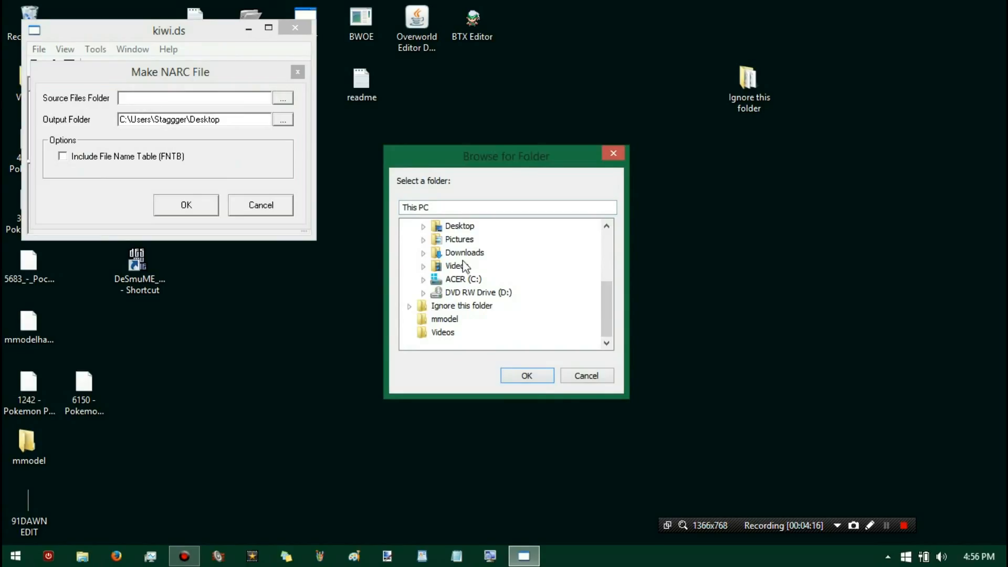
scroll(456, 300, up, 1)
scroll(452, 288, down, 1)
click(438, 320)
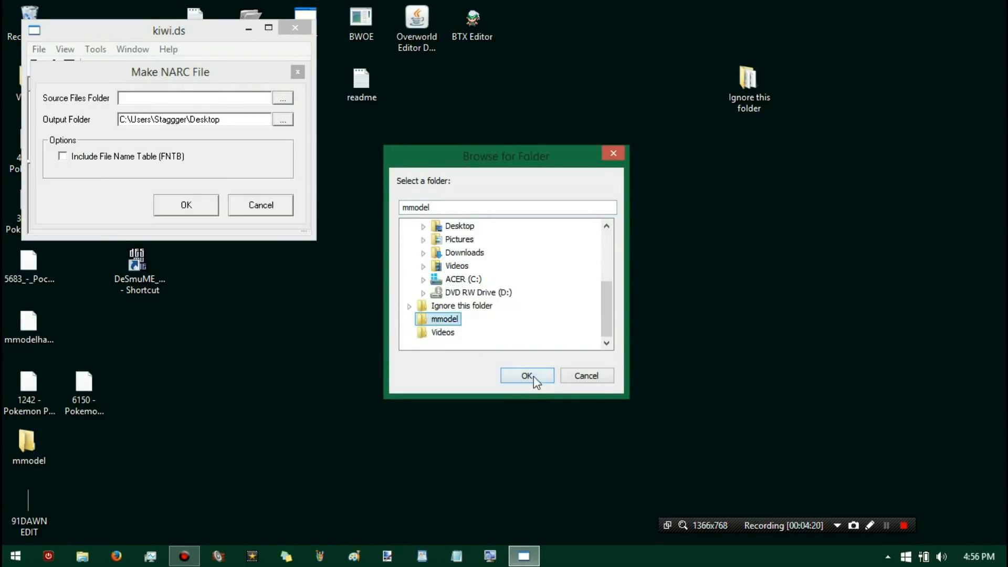
click(527, 376)
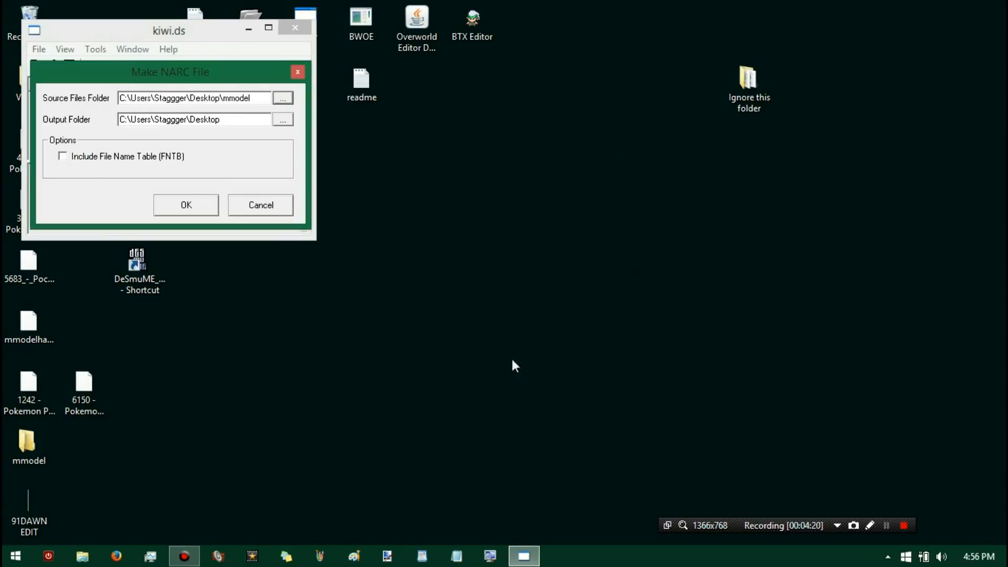
click(186, 205)
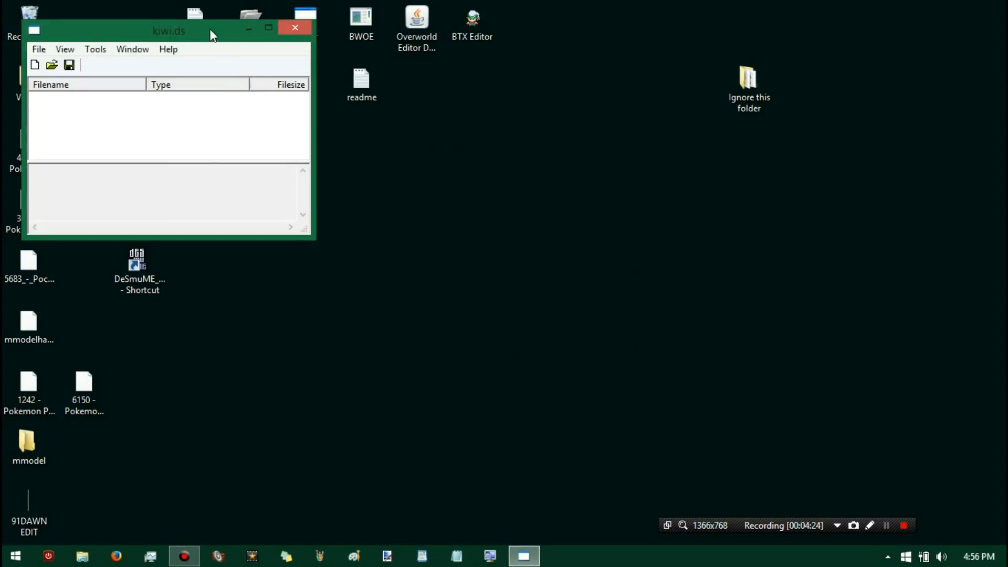
- Check the desktop's mmodel.narc file details and move the file to the Recycle Bin
drag(212, 31, 440, 115)
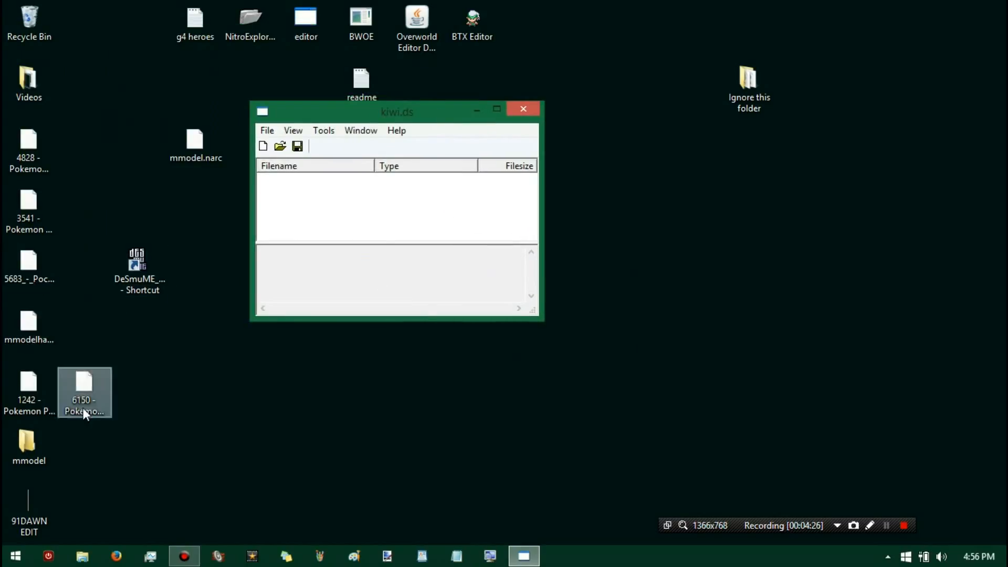
click(186, 143)
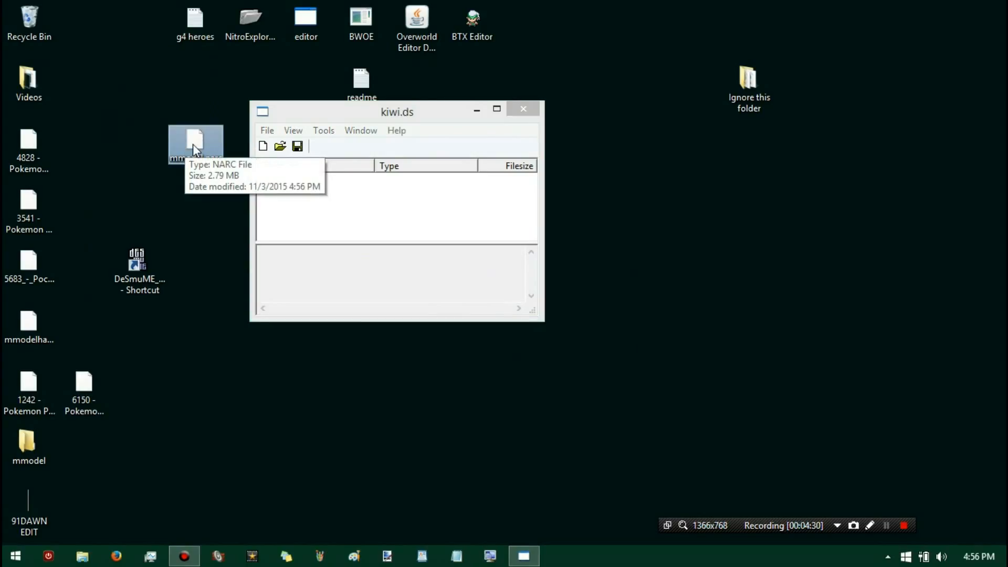
drag(221, 152, 50, 33)
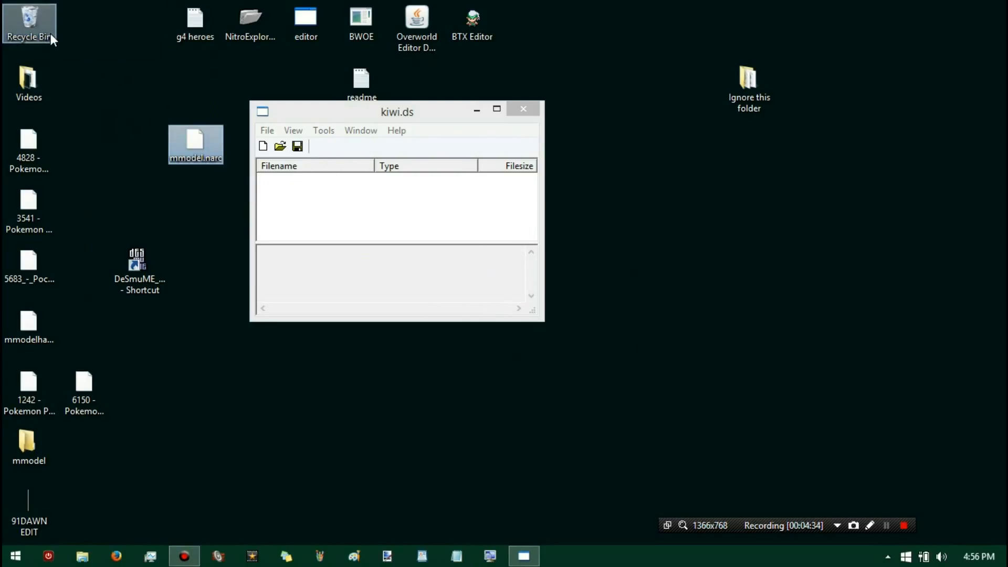
click(323, 130)
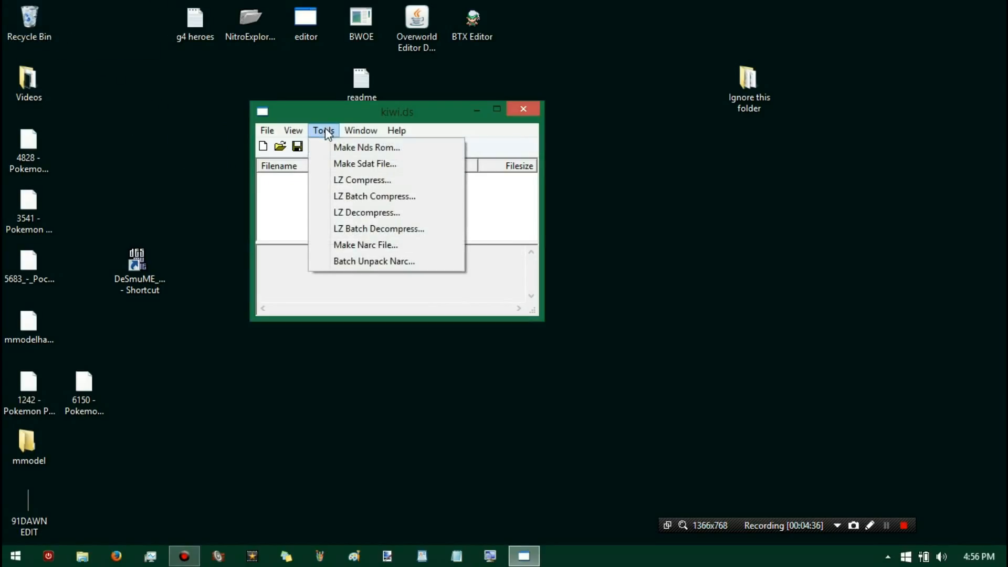
click(360, 244)
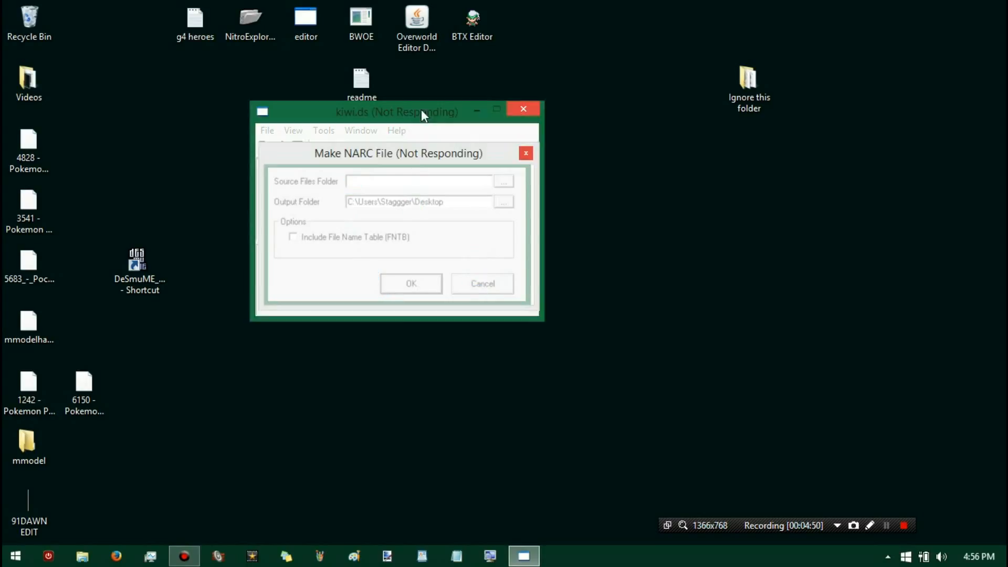
click(526, 154)
click(425, 266)
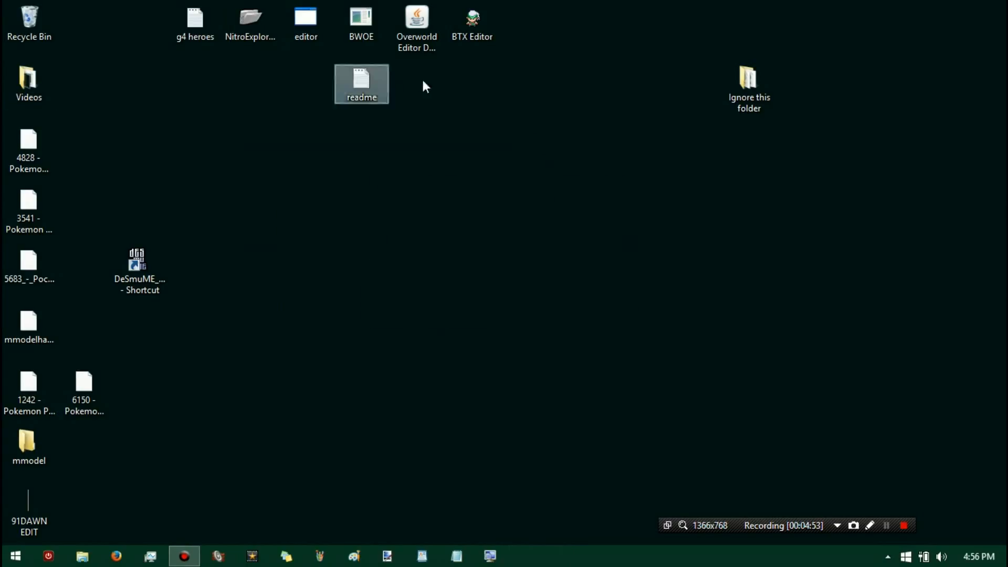
- Reopen kiwi.ds and build a NARC file from the desktop's mmodel folder, output to the desktop without a file name table, closing the program
click(321, 20)
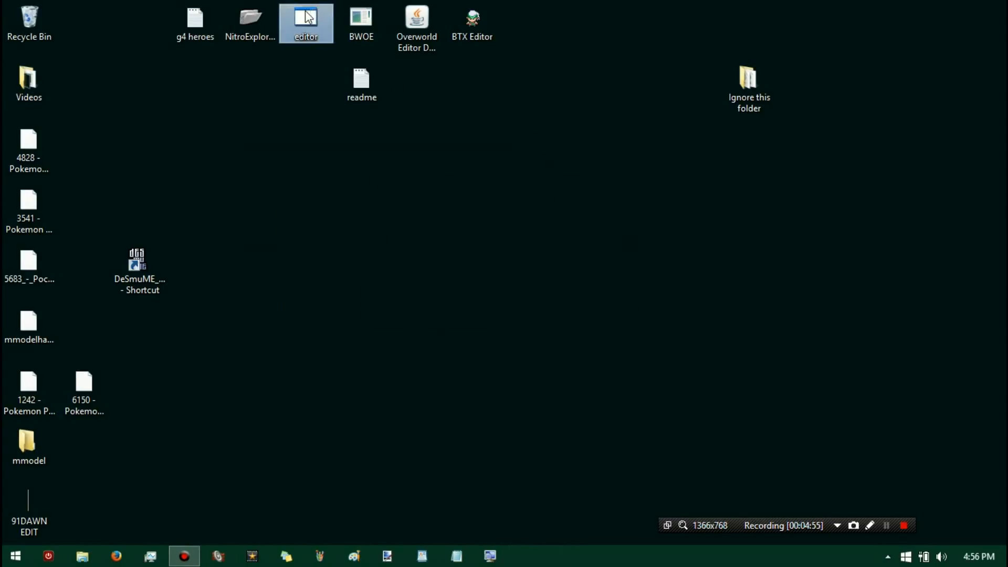
double_click(315, 21)
drag(174, 63, 329, 129)
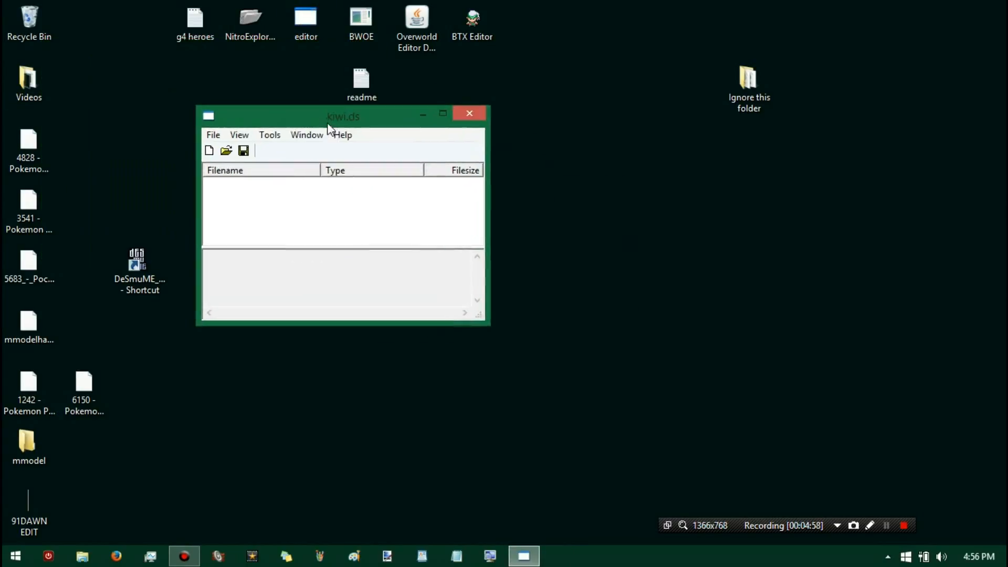
click(269, 135)
click(306, 251)
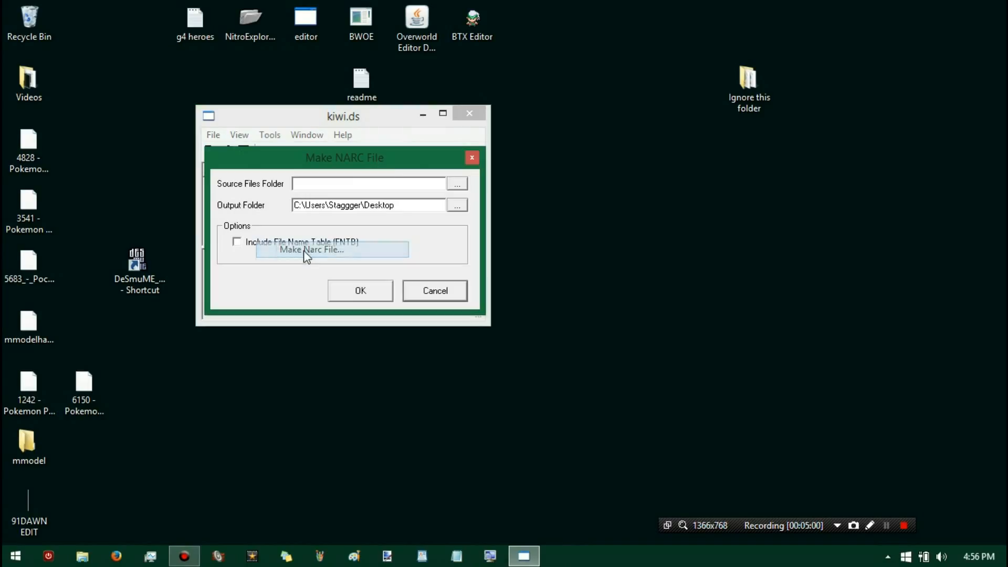
click(457, 182)
scroll(491, 317, down, 1)
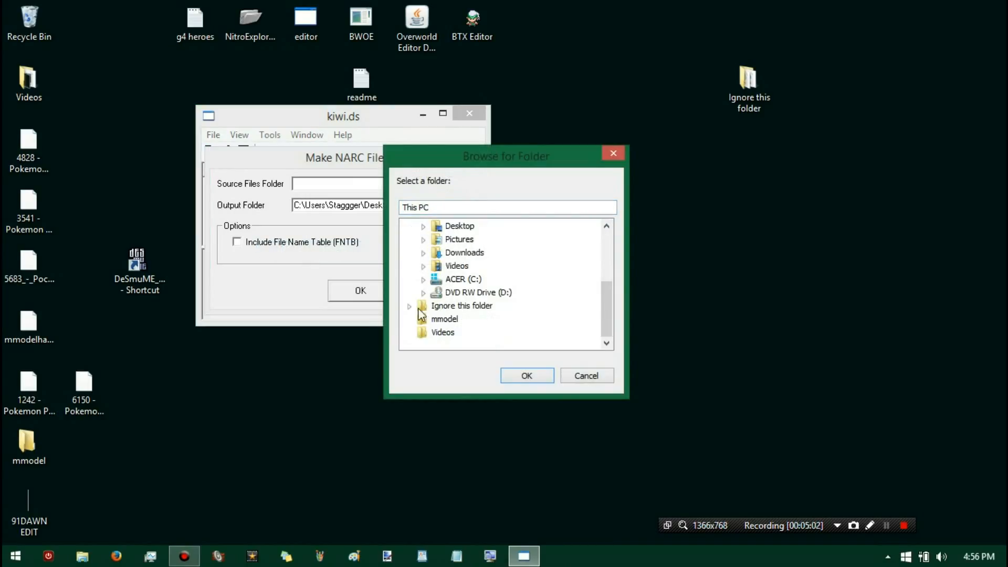
click(445, 319)
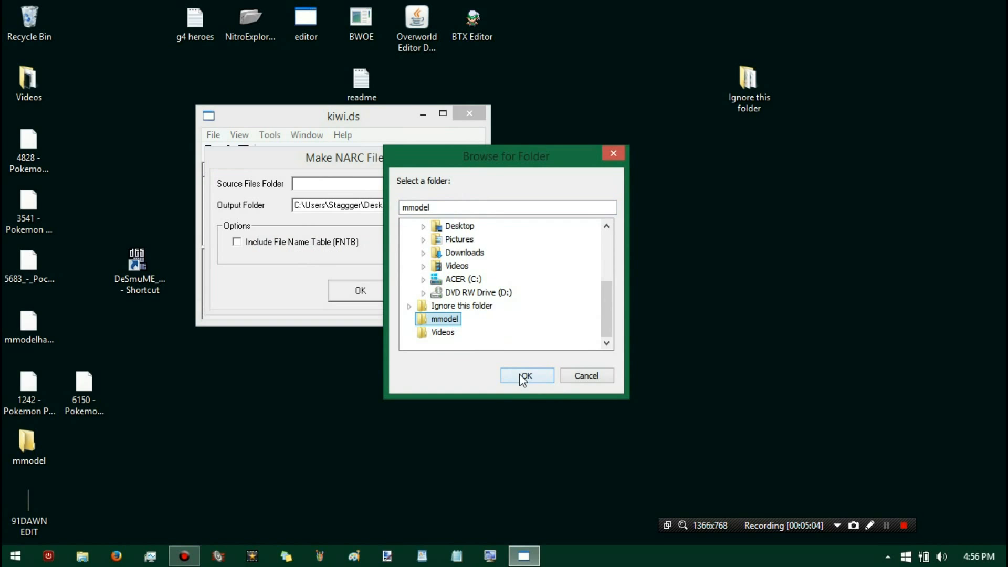
click(523, 376)
click(367, 288)
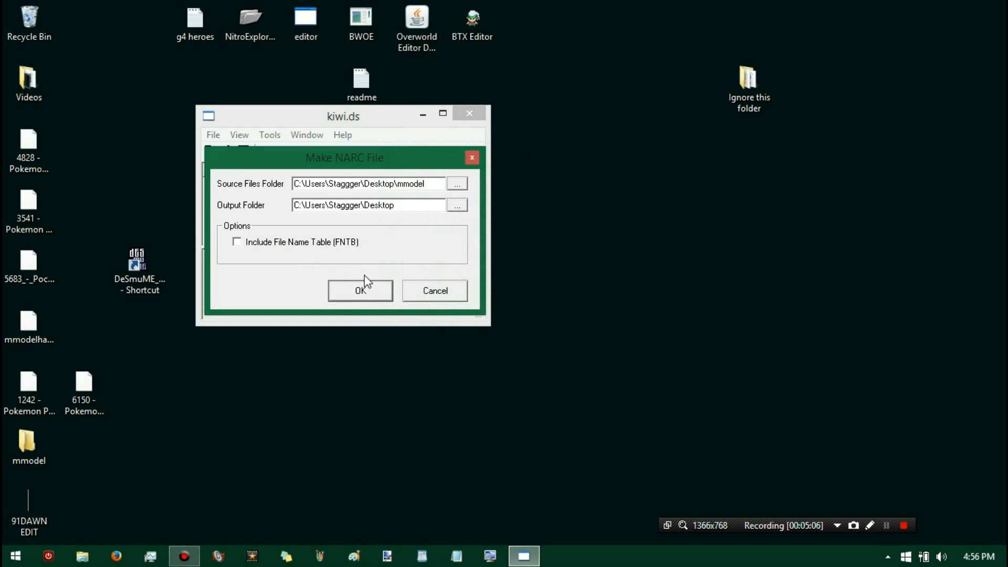
click(469, 115)
- Switch to Nitro Explorer 2 and load the 3541 - Pokemon Platinum Version (US)(XenoPhobia).nds ROM from the desktop
click(261, 35)
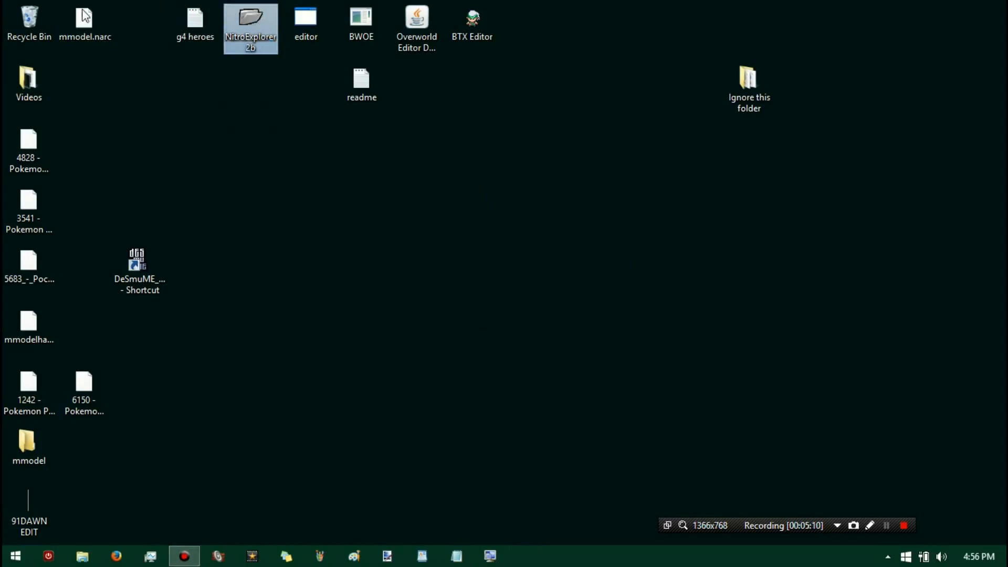
drag(83, 10, 110, 129)
click(100, 89)
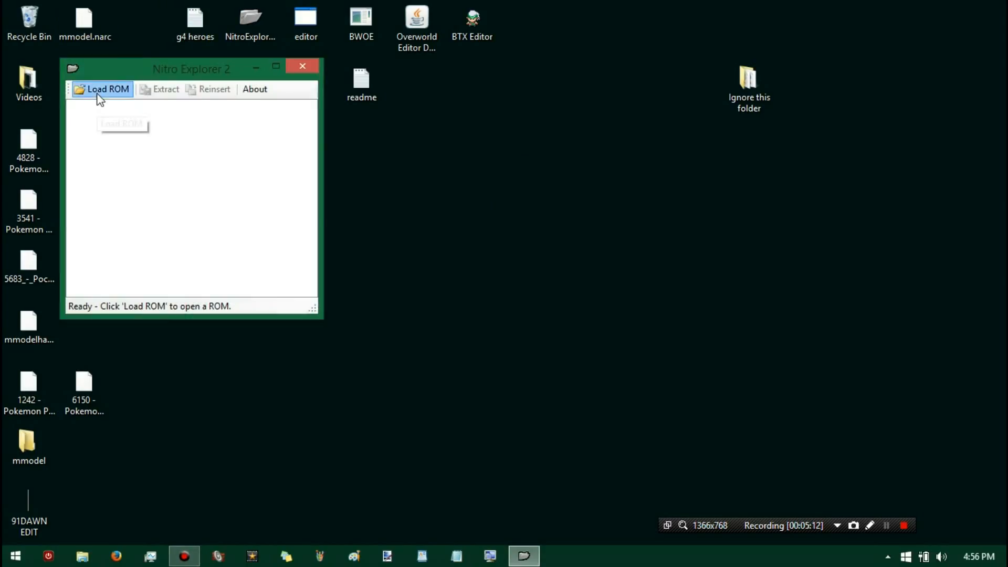
scroll(299, 310, down, 5)
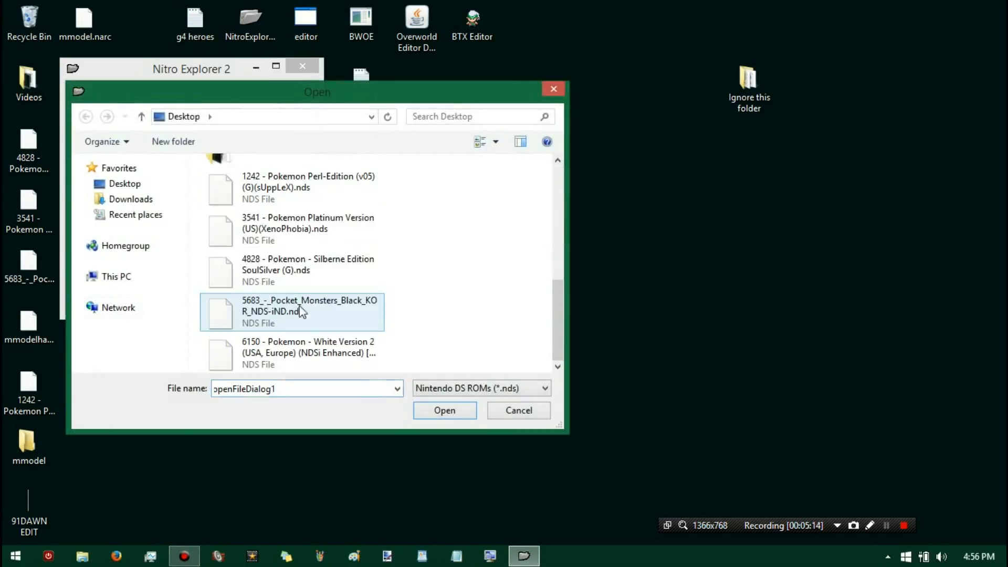
double_click(284, 235)
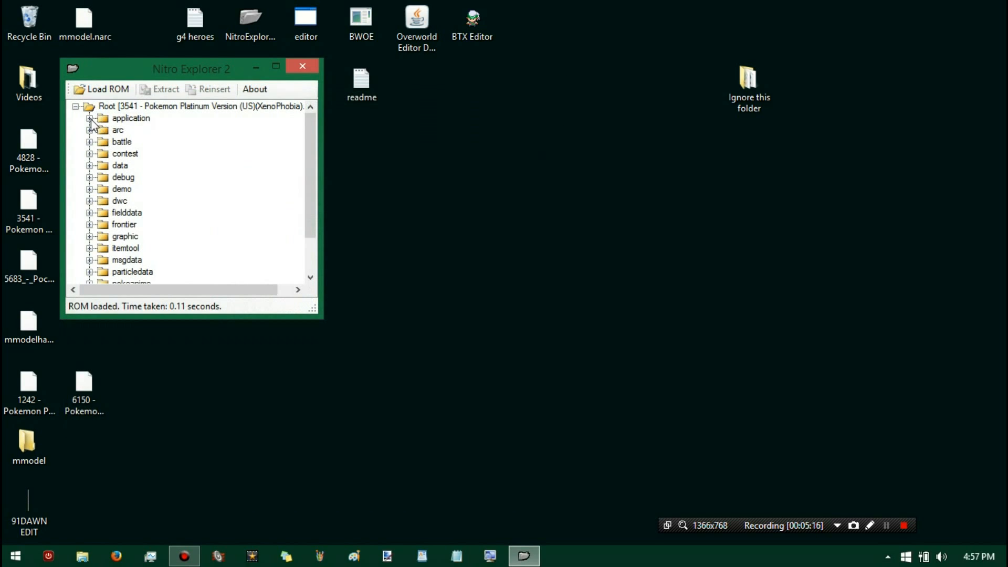
- Replace mmodel.narc in the ROM's data/mmodel folder with the desktop's mmodel.narc, and close Nitro Explorer 2
click(90, 165)
scroll(103, 192, down, 20)
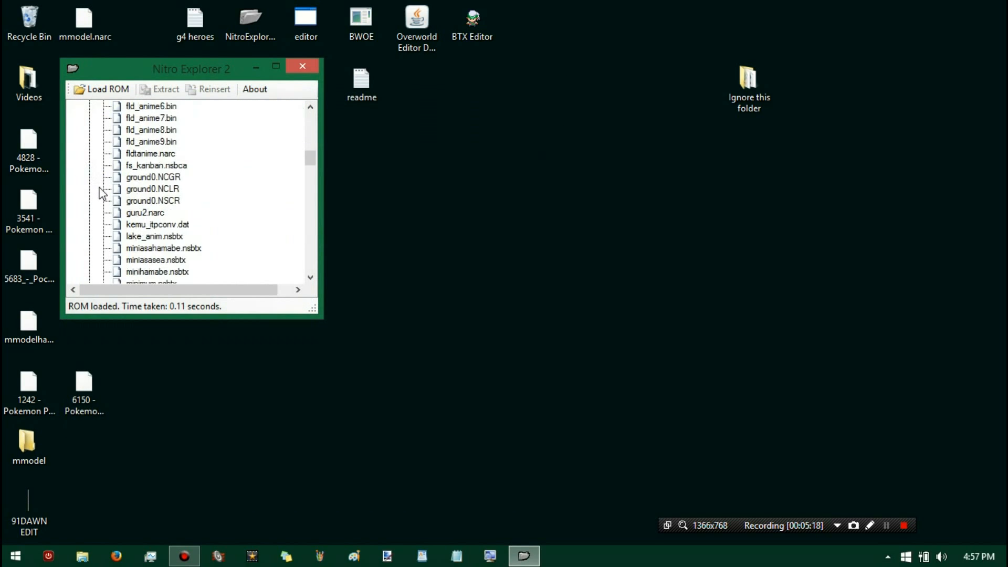
scroll(122, 209, down, 5)
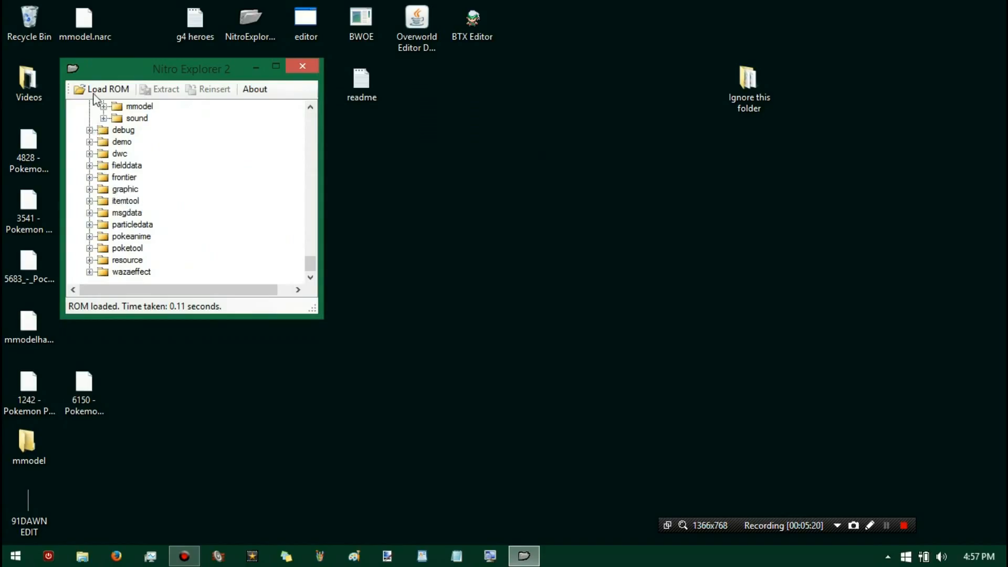
scroll(108, 152, up, 1)
scroll(101, 145, down, 1)
scroll(102, 145, up, 1)
click(103, 142)
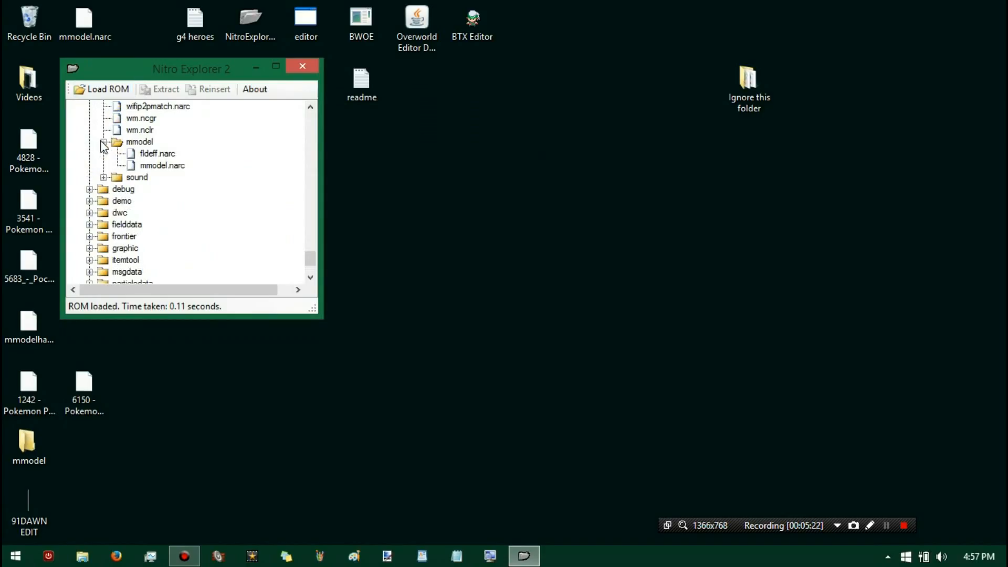
click(144, 166)
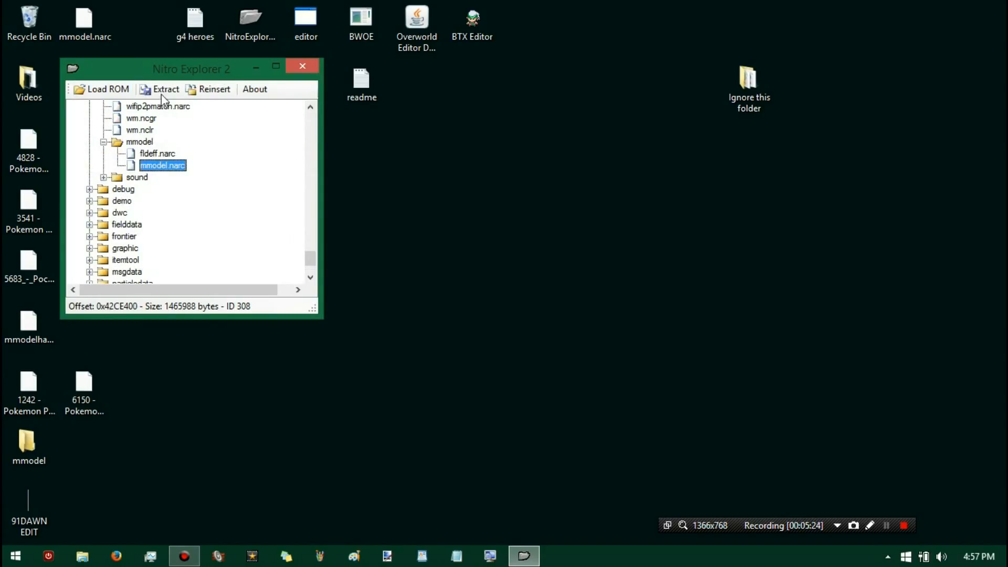
click(199, 89)
scroll(258, 266, down, 3)
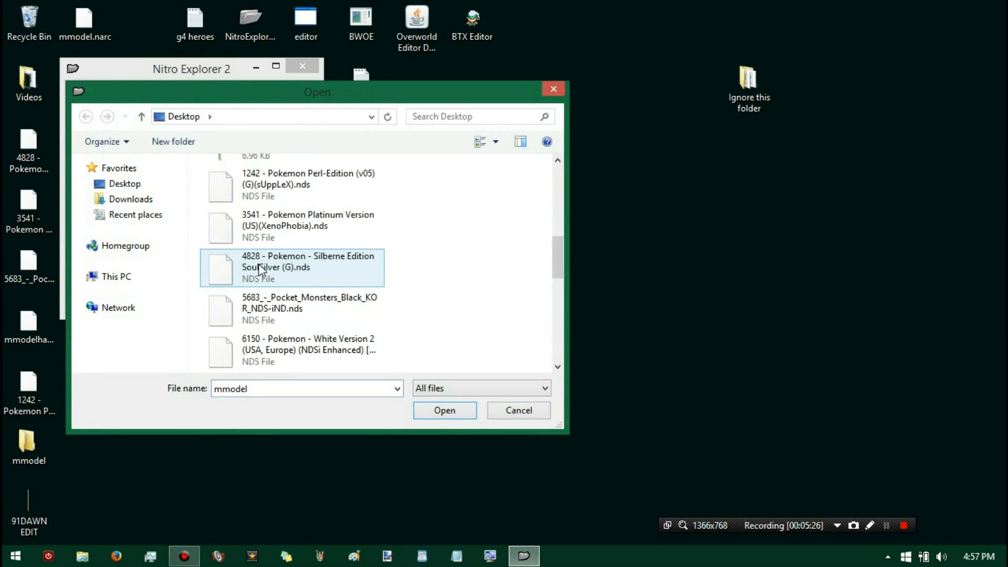
scroll(258, 264, down, 3)
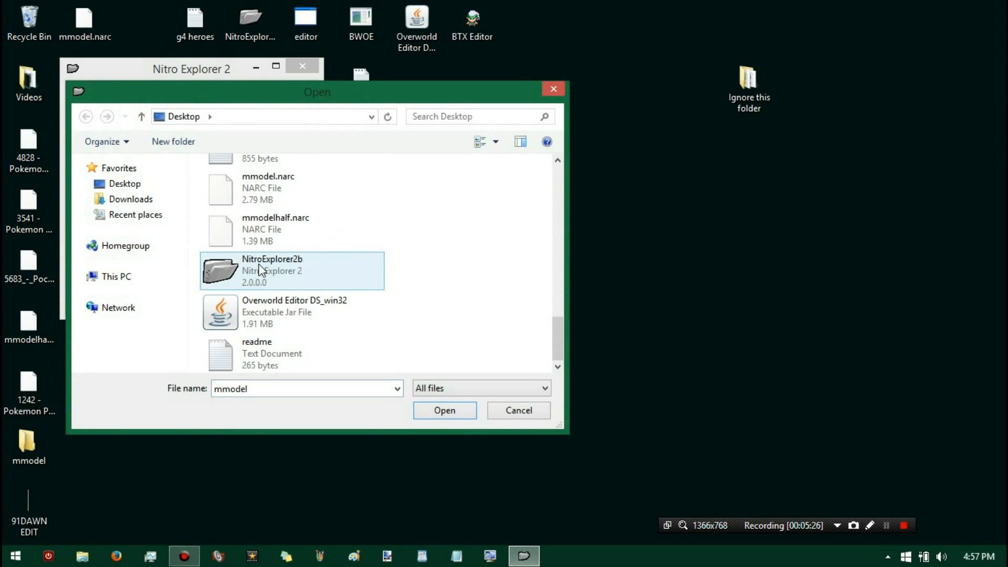
double_click(250, 192)
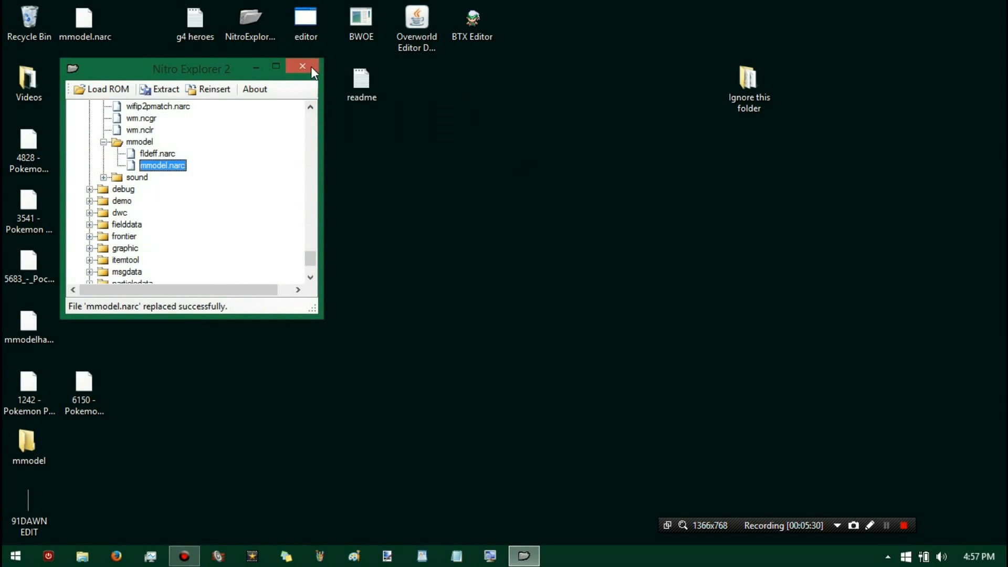
key(alt+F4)
- Run the 3541 Pokemon Platinum ROM in DeSmuME with a maximized window and continue the saved game
click(27, 266)
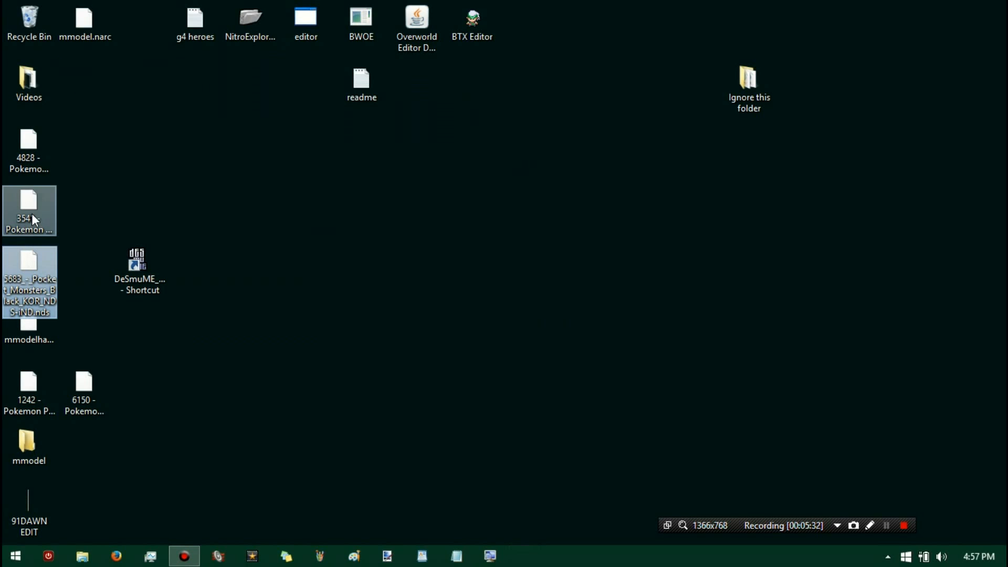
drag(33, 211, 139, 261)
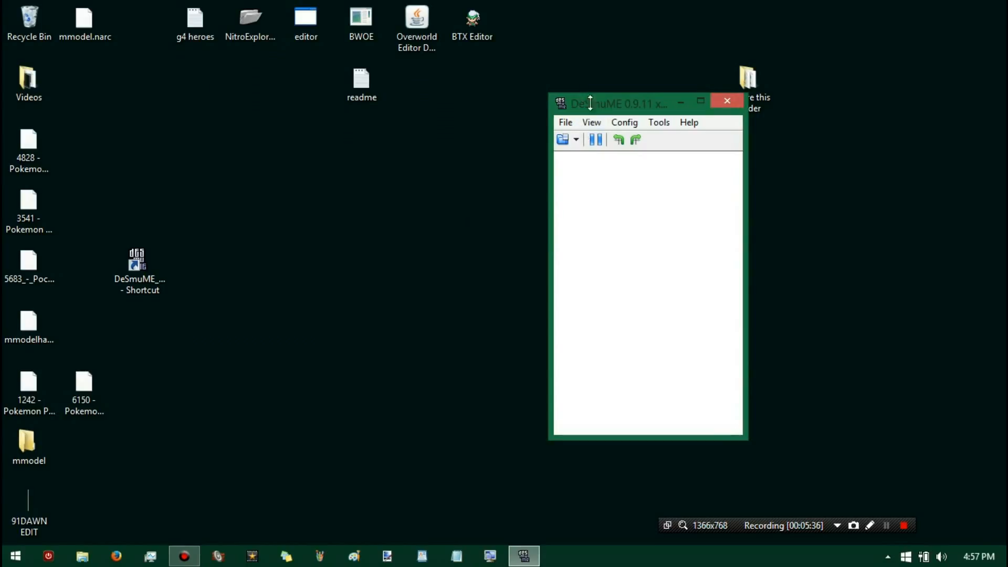
double_click(589, 100)
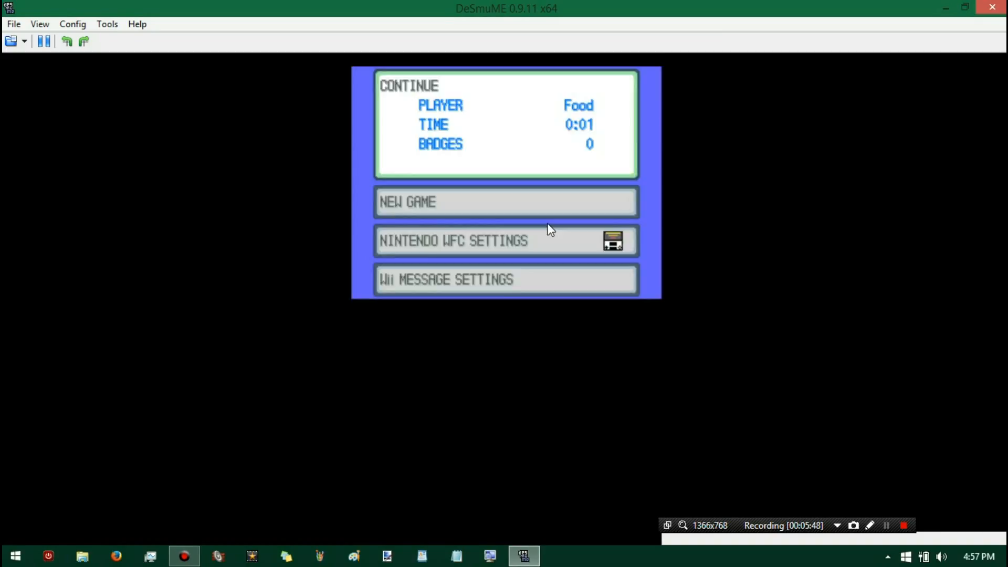
key(x)
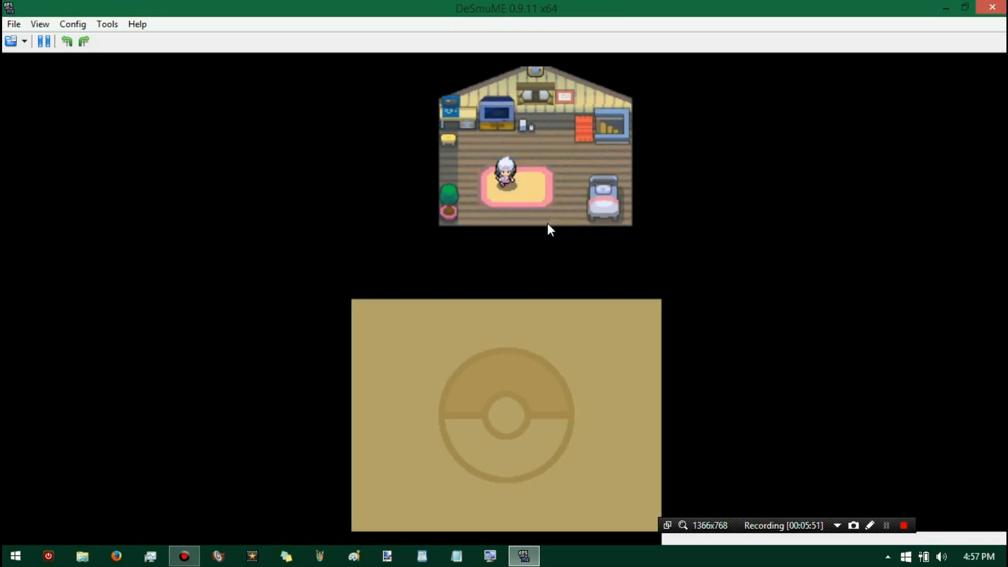
- Walk the character around the bedroom in all four directions to check the new overworld sprite
key(Left)
key(Up)
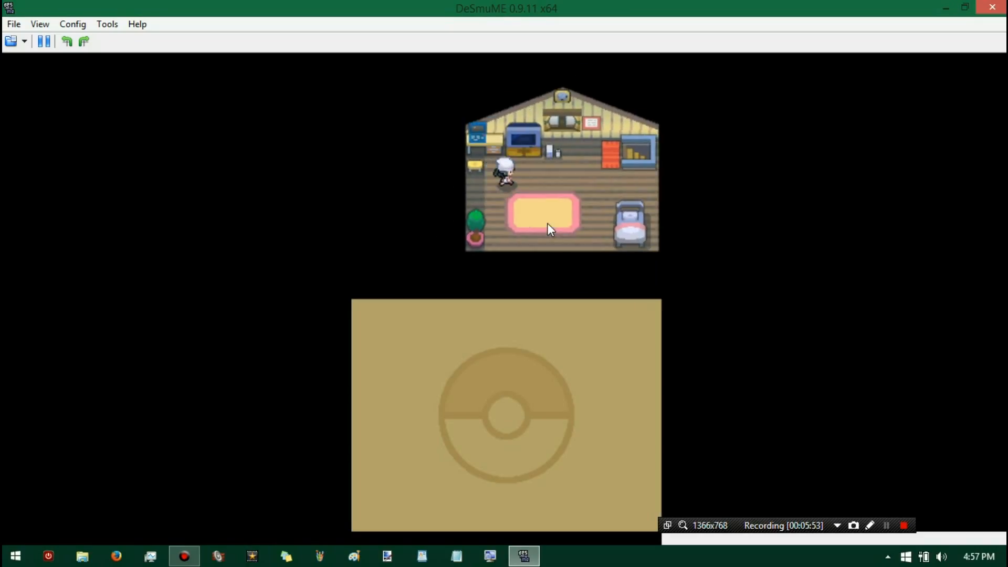
key(Right)
key(Down)
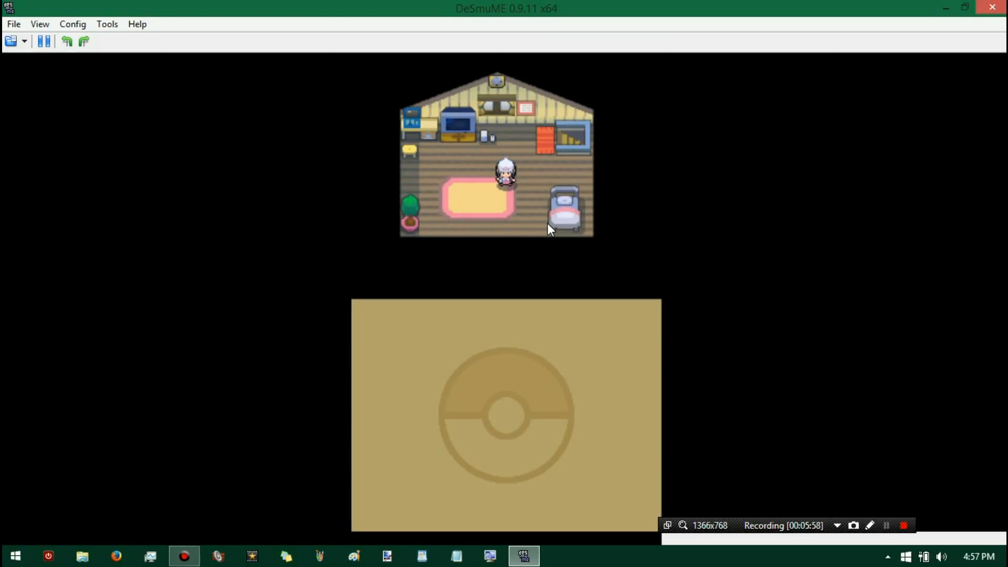
- View the player's trainer card from the in-game menu and return to the bedroom
key(s)
key(Down)
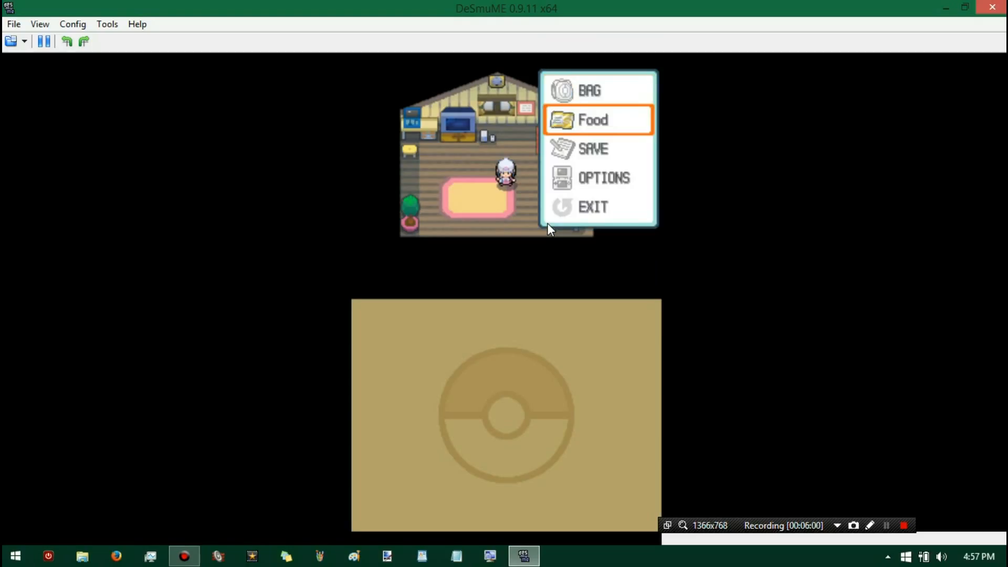
key(x)
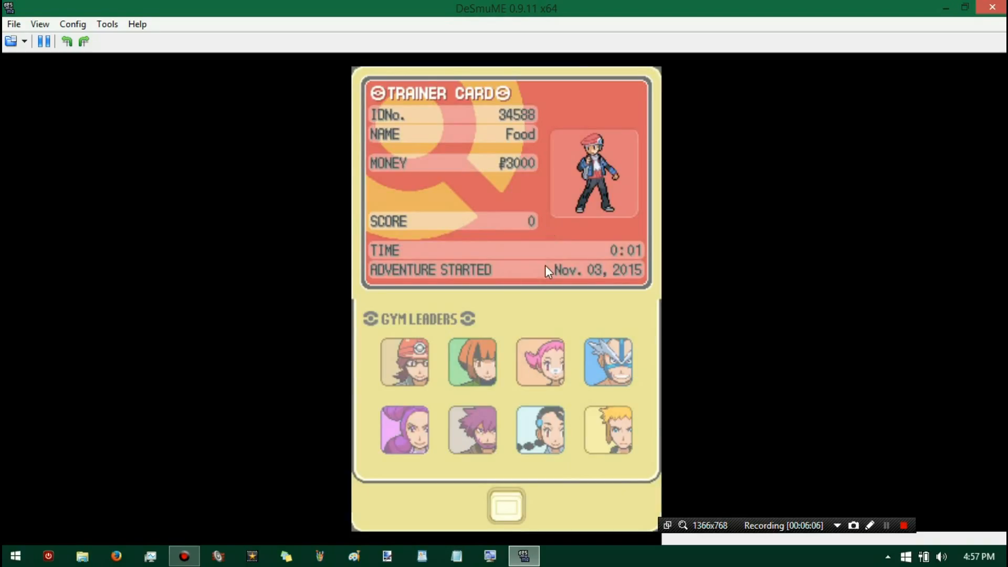
key(z)
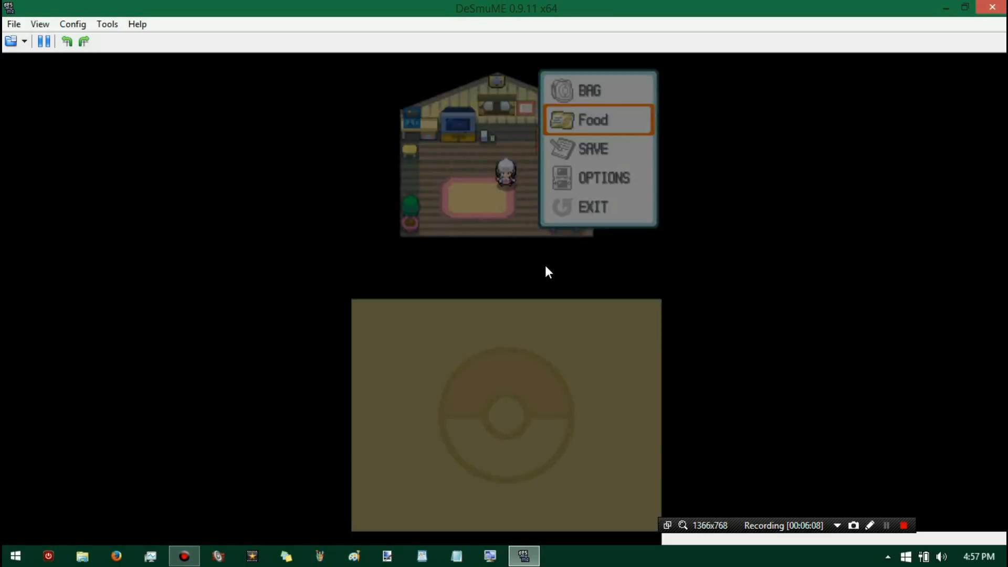
key(z)
- Examine the sprite's walking frames by moving the character past the stairs, rug and bed
key(Up)
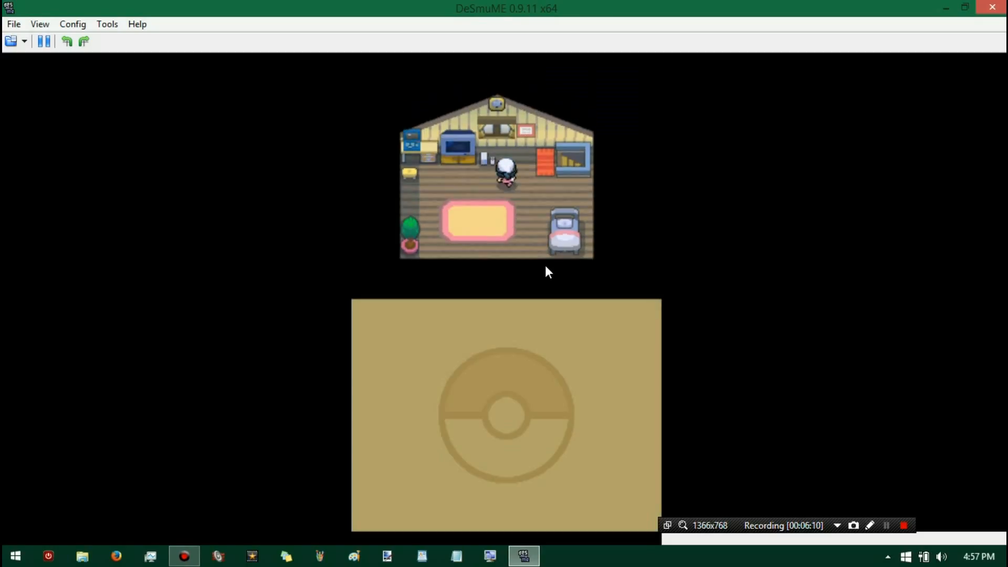
key(Right)
key(Down)
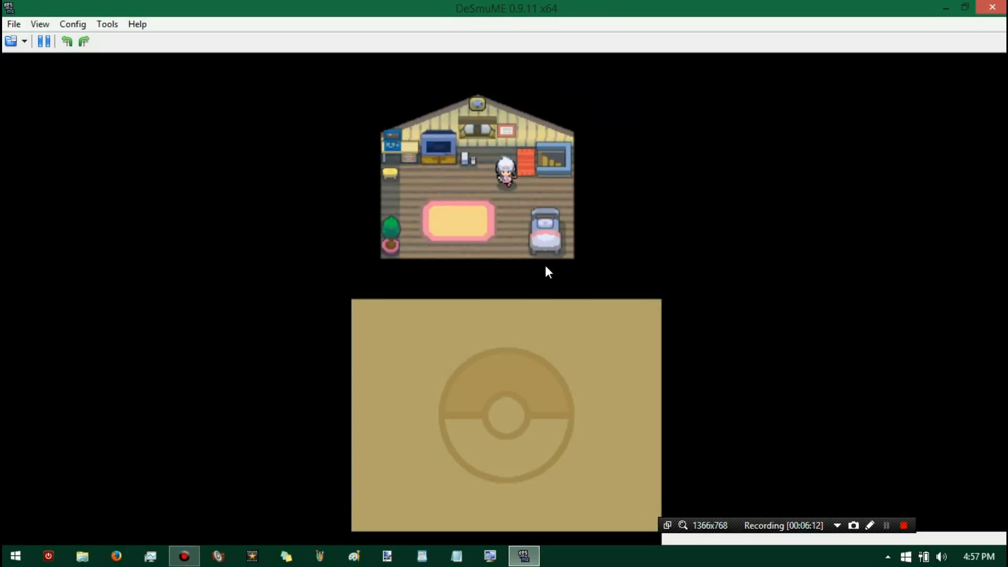
key(Left)
key(Left)
key(Up)
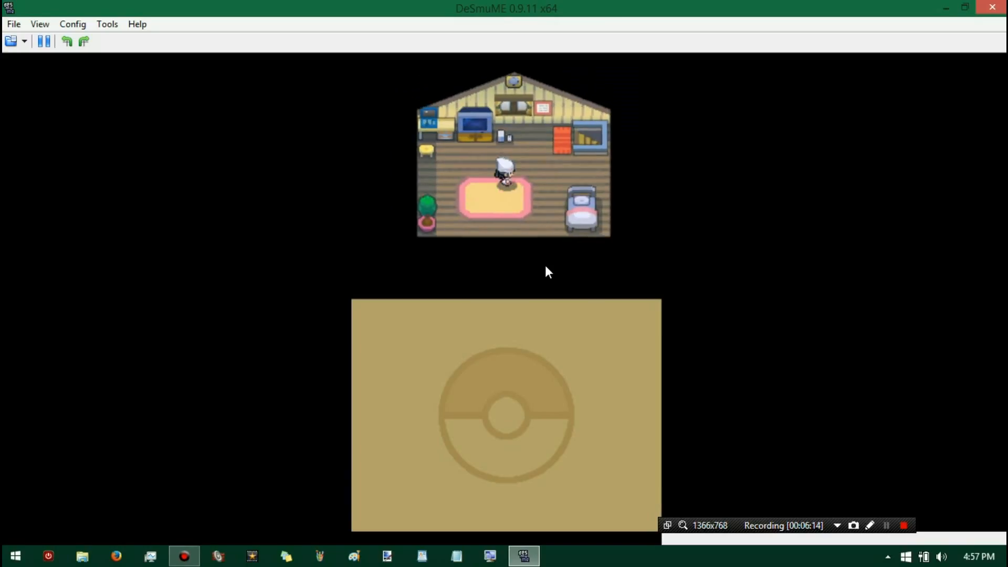
key(Right)
key(Down)
key(Right)
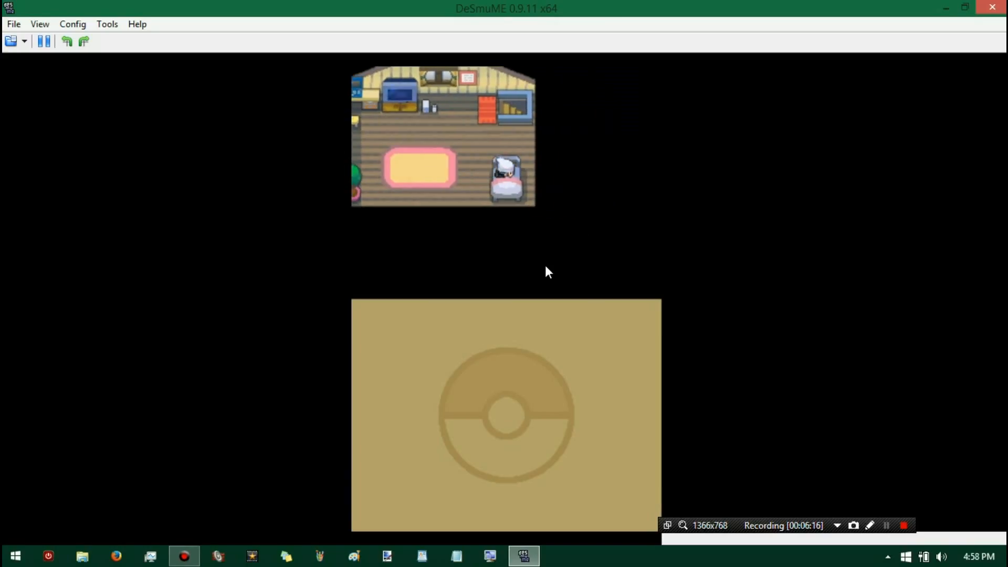
key(Left)
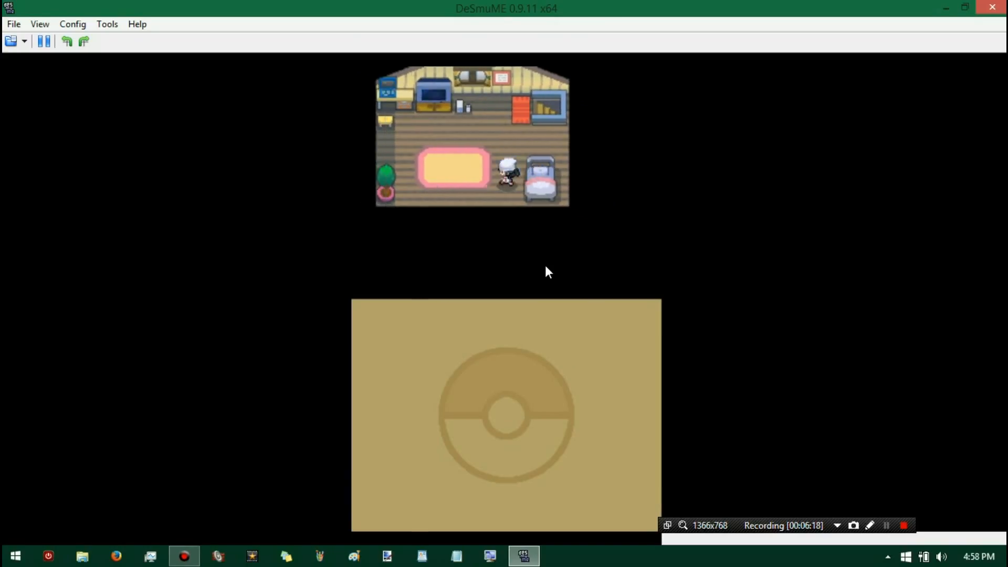
key(Up)
key(Up)
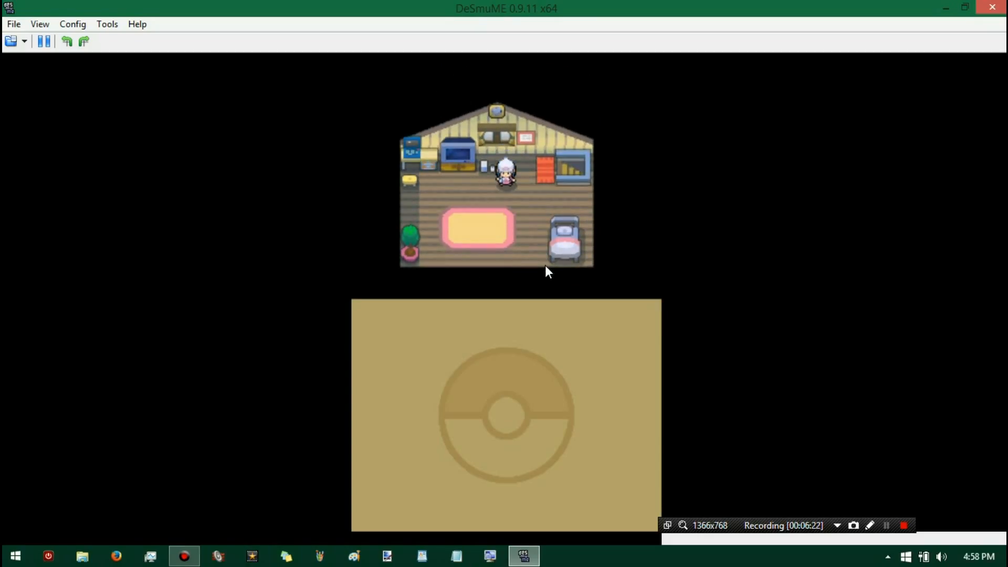
- Inspect the Wii in the bedroom, move the character one step back from it and close the emulator
key(Up)
key(x)
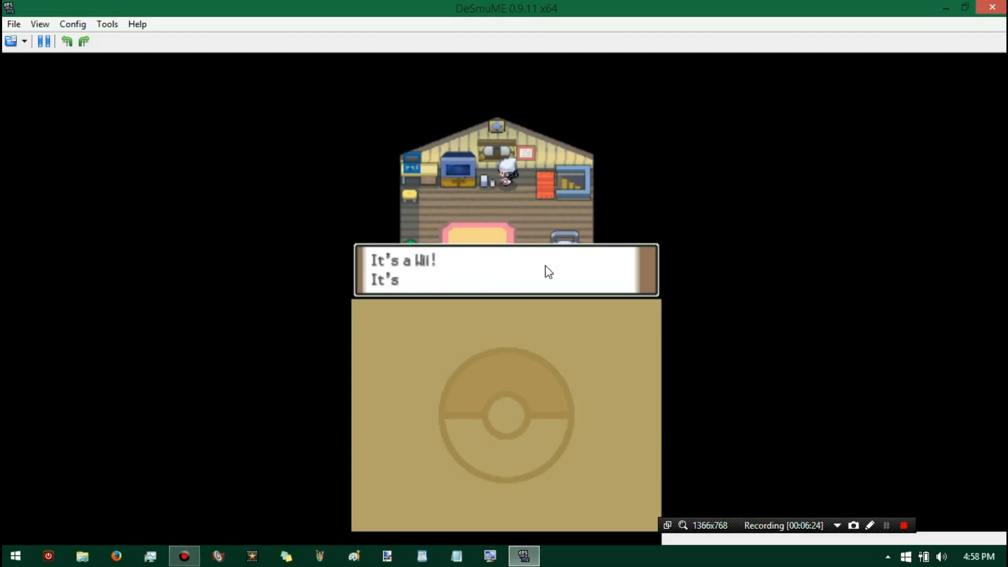
key(x)
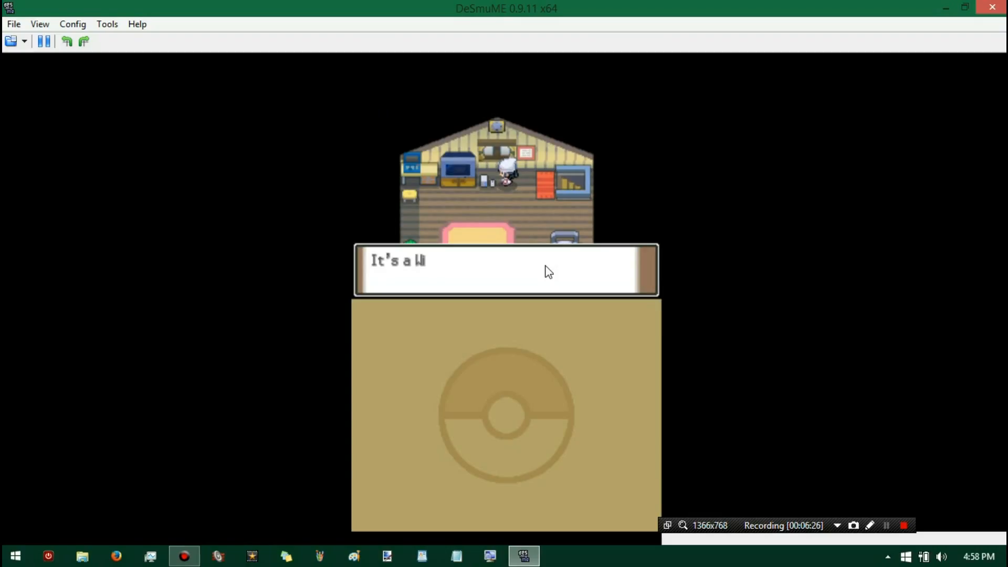
key(x)
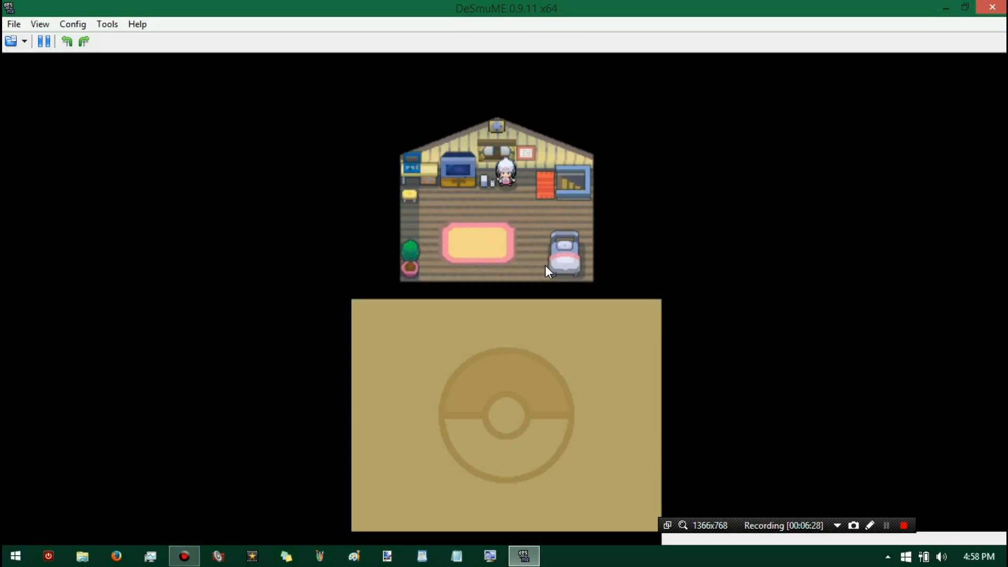
key(Down)
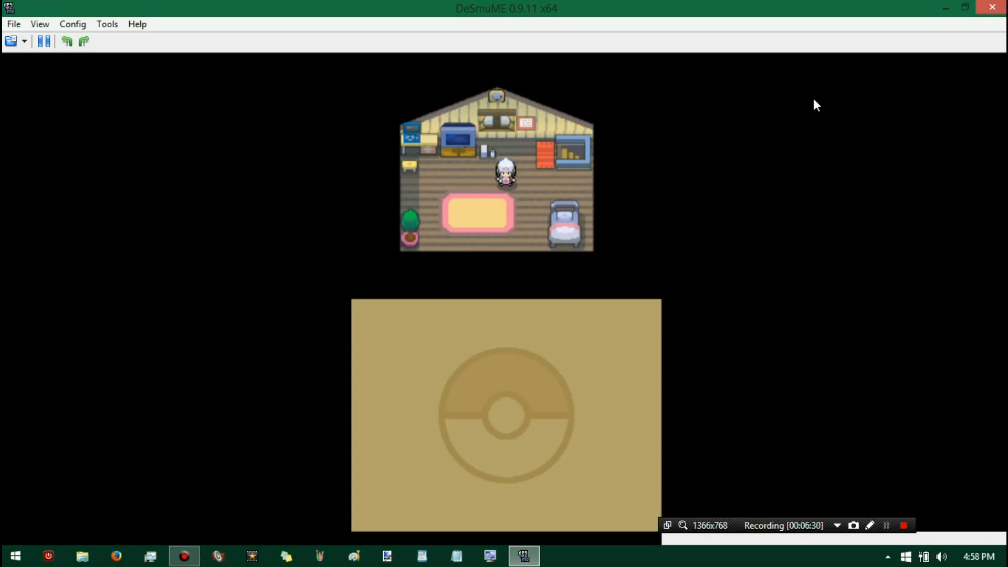
click(993, 7)
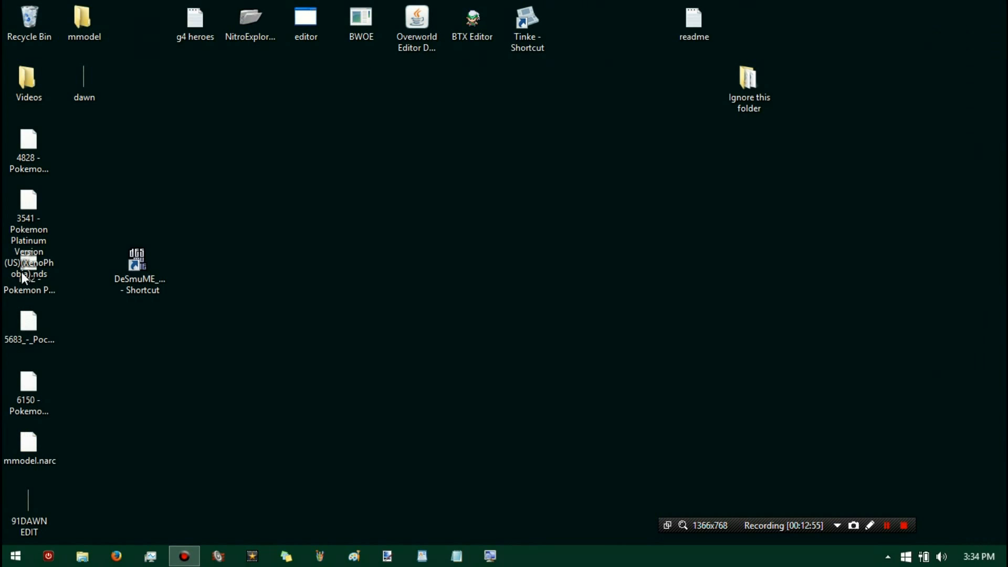
- Check the full file names of the 1242, 3541 and 4828 Pokemon ROMs on the desktop
click(23, 277)
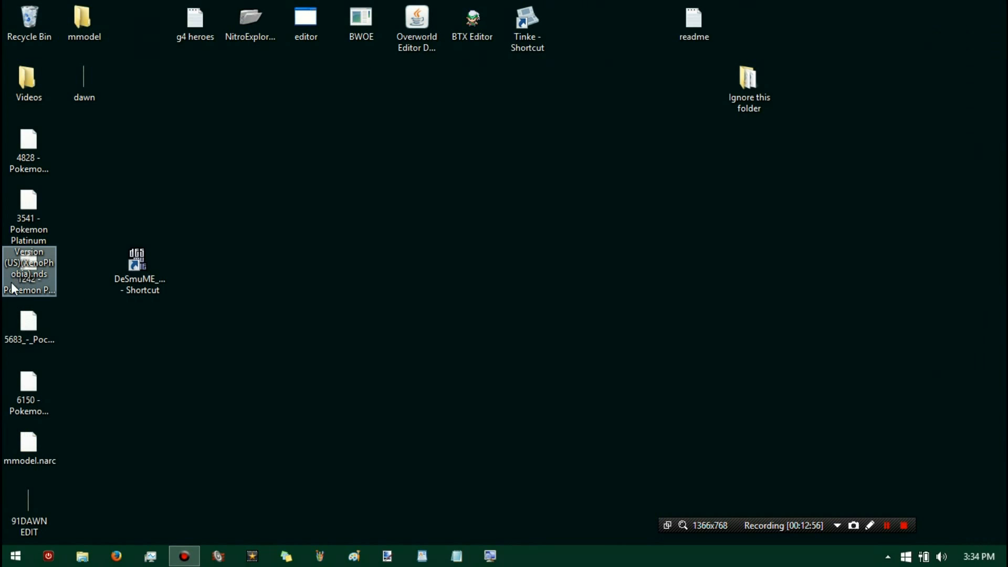
click(38, 235)
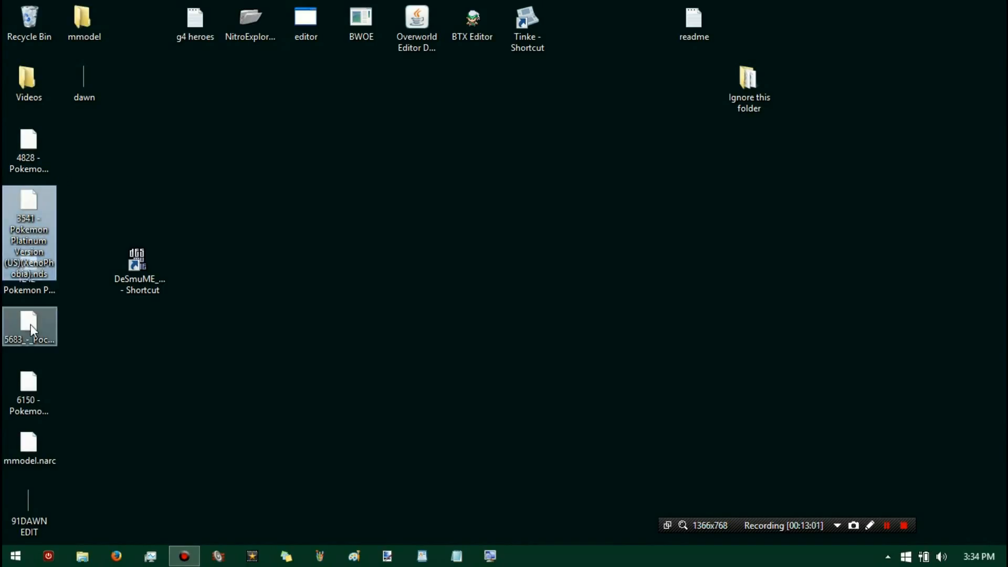
click(29, 165)
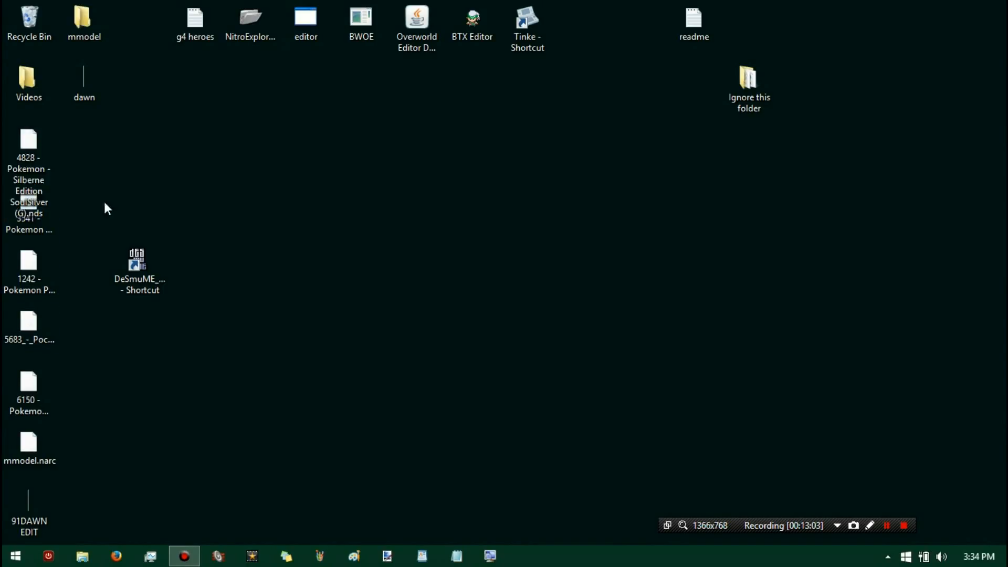
- Look up the overworld archive paths for DPPT and HG/SS in the g4 heroes text file, then minimize it
double_click(201, 19)
click(382, 439)
scroll(383, 439, down, 6)
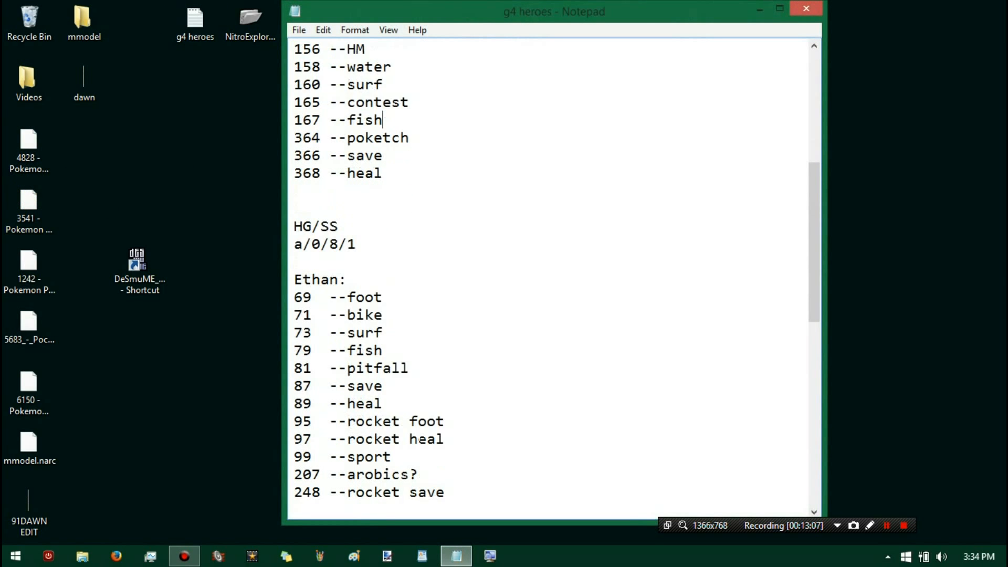
scroll(548, 273, up, 6)
drag(321, 67, 419, 66)
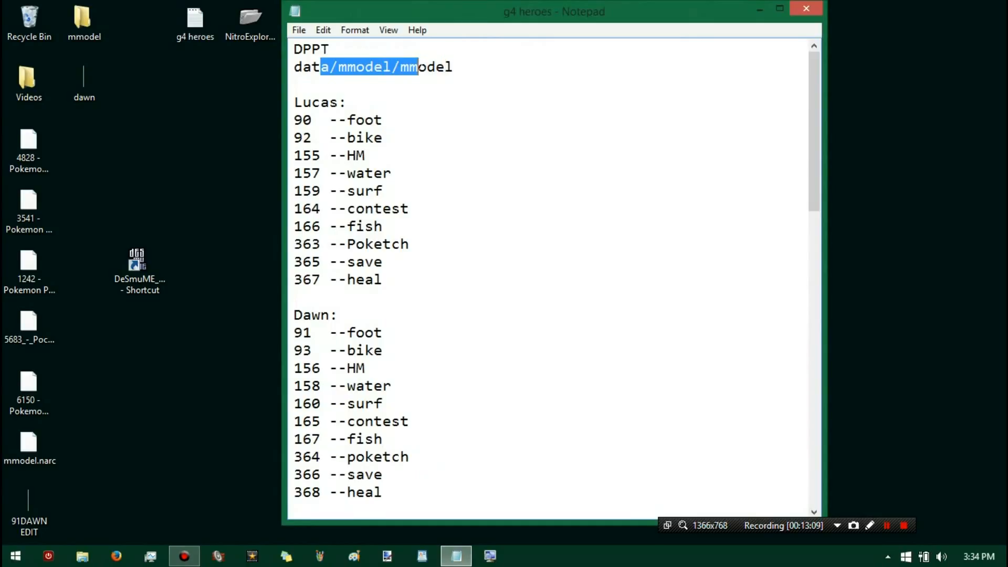
click(418, 66)
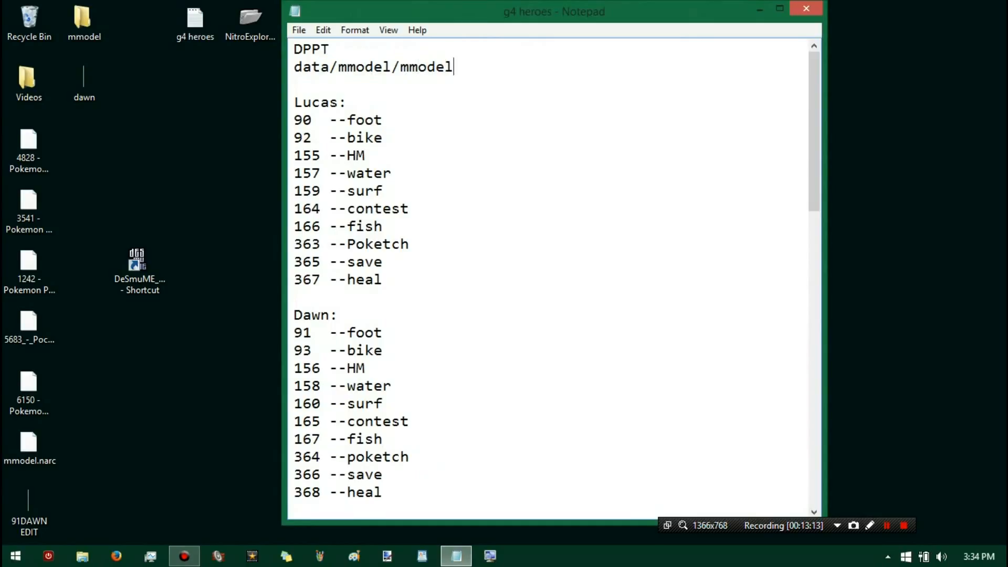
scroll(549, 273, down, 9)
scroll(548, 273, up, 1)
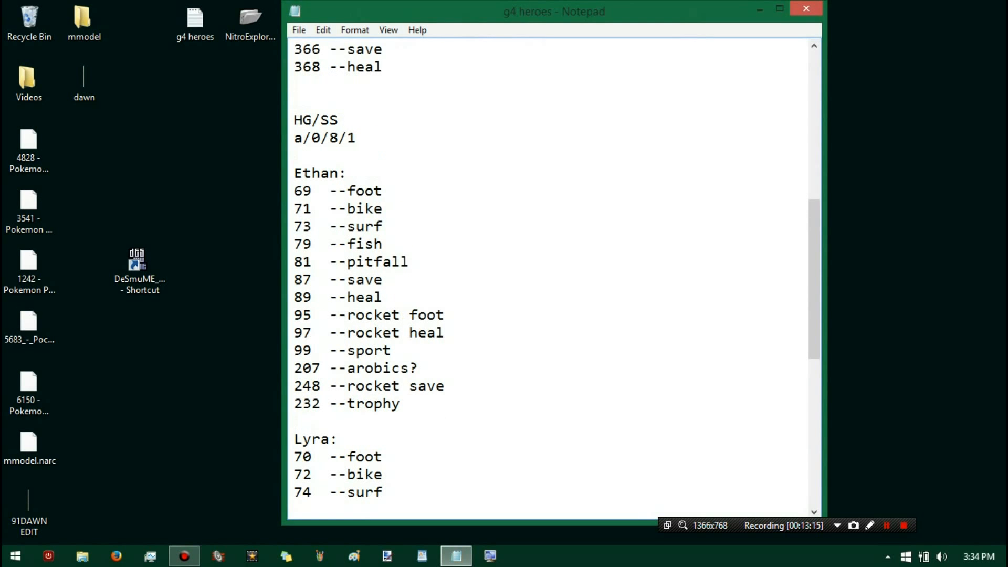
mouse_move(356, 138)
mouse_down()
mouse_move(294, 120)
mouse_move(294, 138)
mouse_move(347, 138)
mouse_move(296, 138)
mouse_move(356, 137)
mouse_up()
click(760, 9)
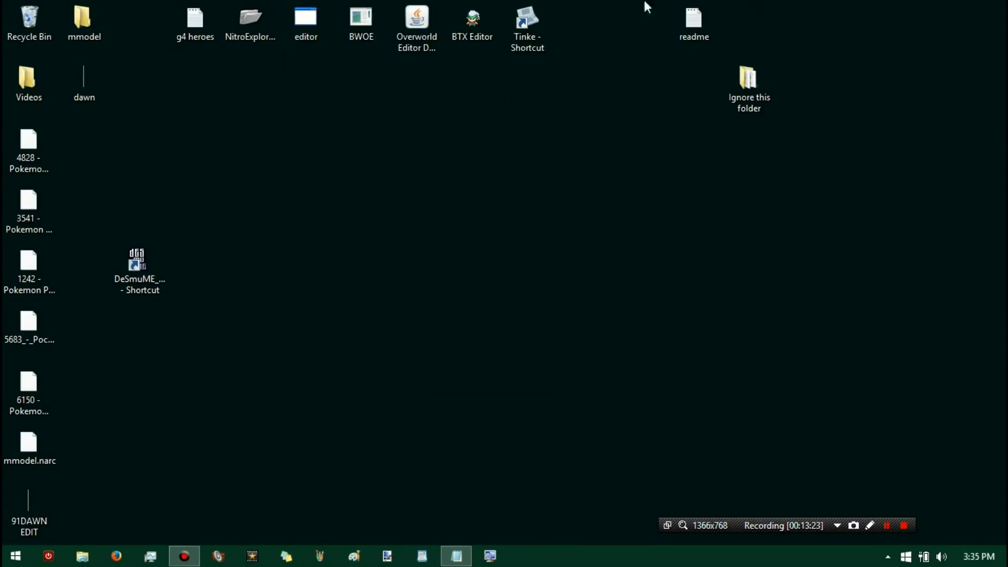
- Open Nitro Explorer 2 and load the 4828 Pokemon Silberne Edition SoulSilver ROM from the desktop
double_click(239, 22)
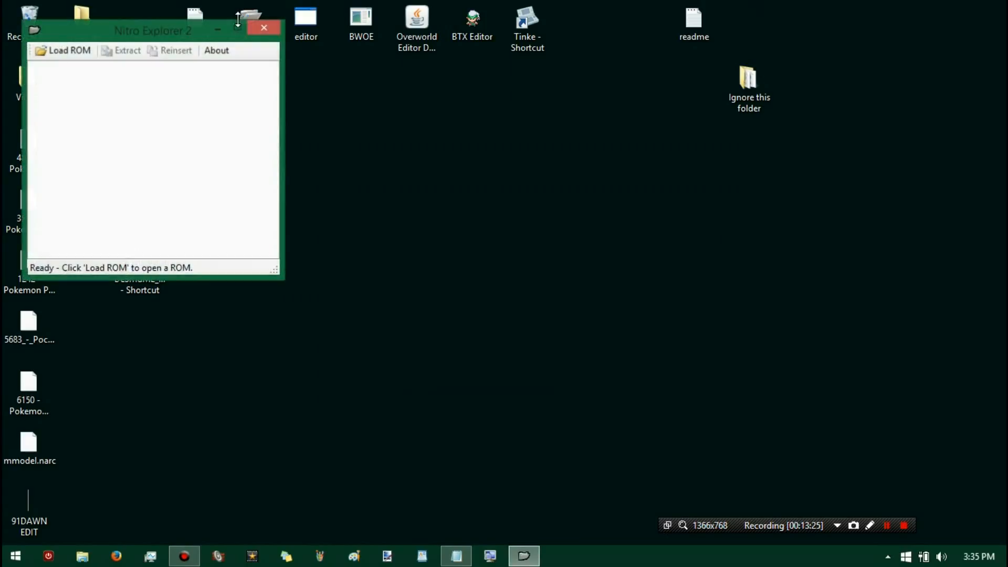
click(260, 25)
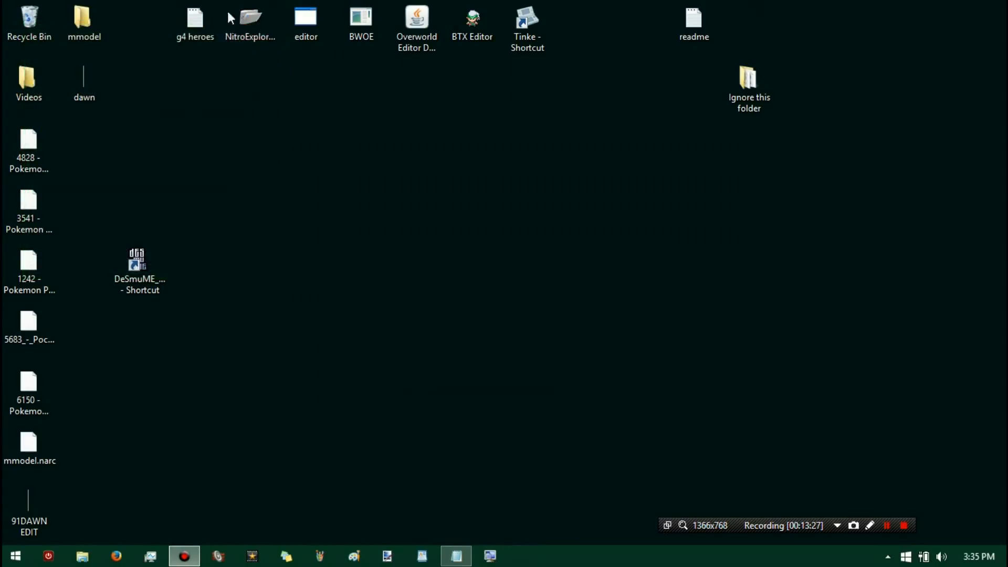
double_click(254, 14)
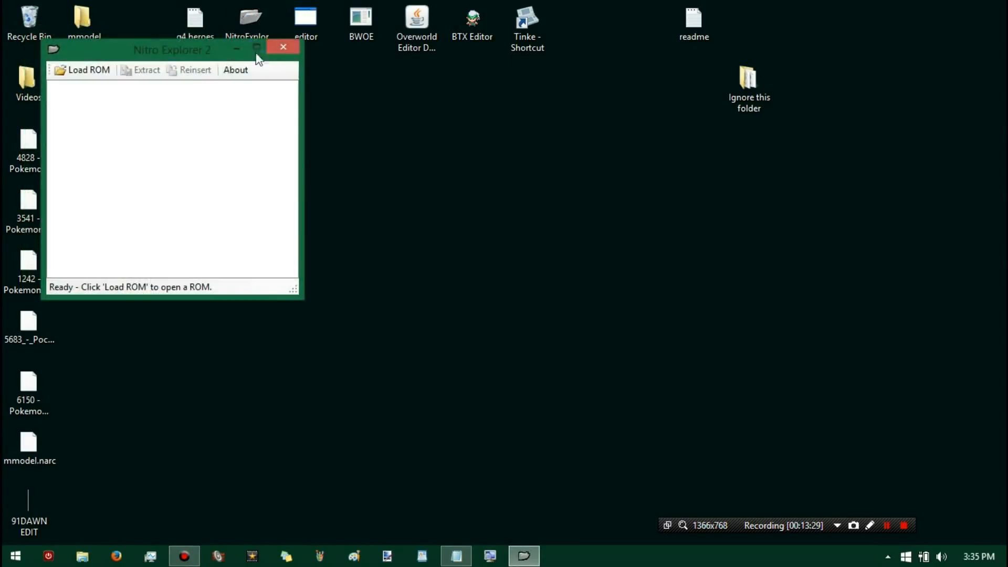
click(342, 101)
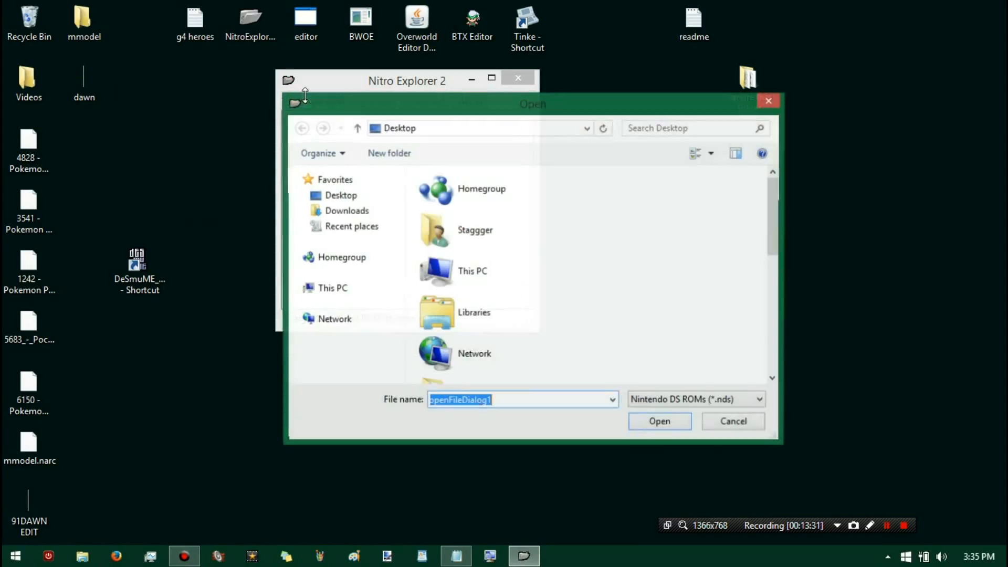
scroll(487, 342, down, 3)
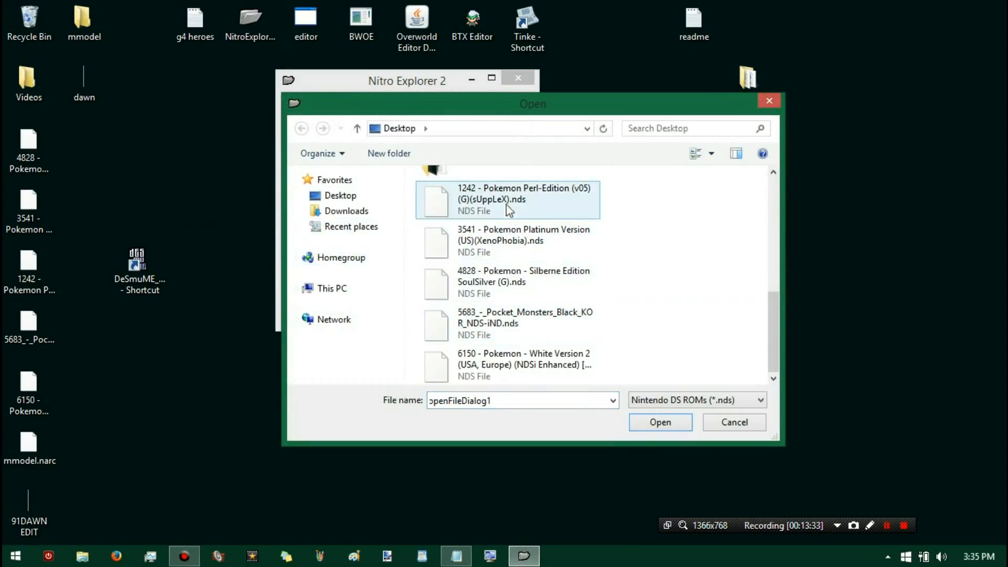
double_click(515, 272)
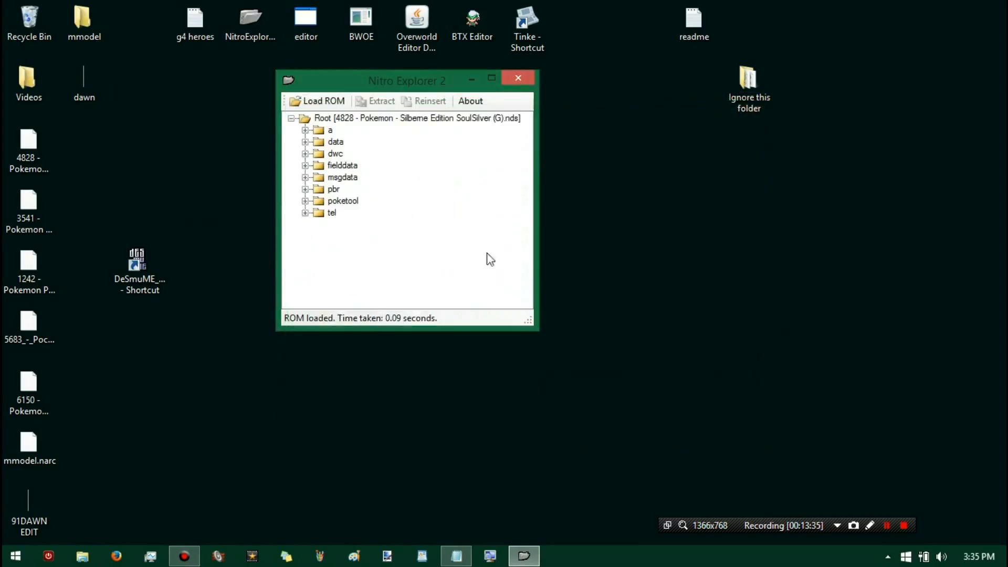
- Expand the ROM's folder tree to a/0/8, following the HG/SS path in the g4 heroes notes
click(305, 130)
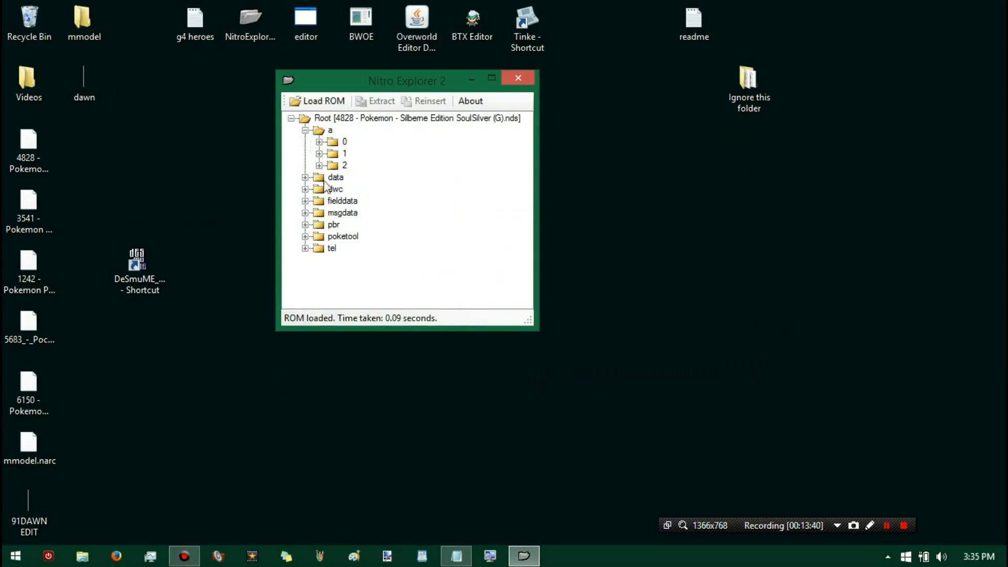
click(455, 558)
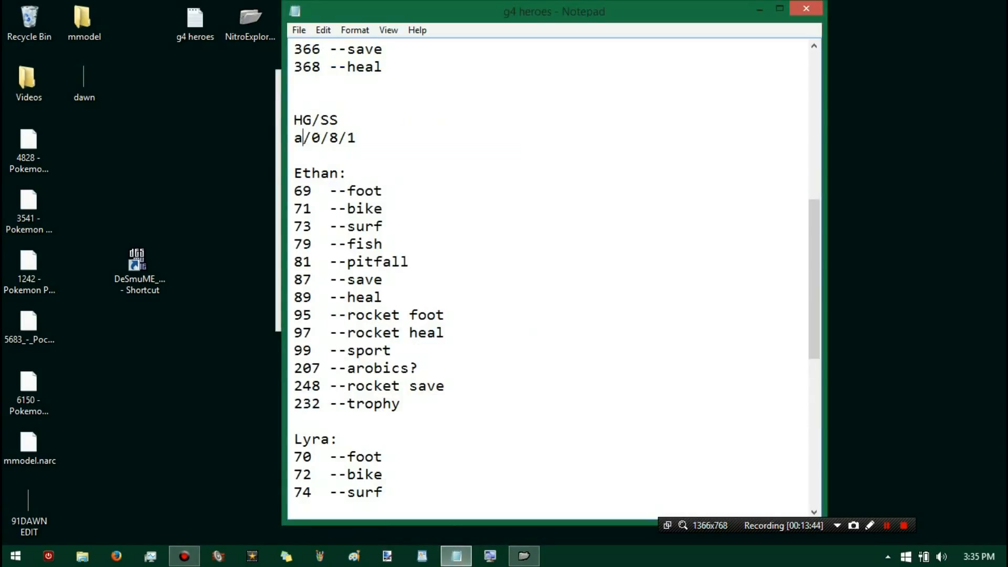
drag(303, 137, 357, 138)
click(277, 100)
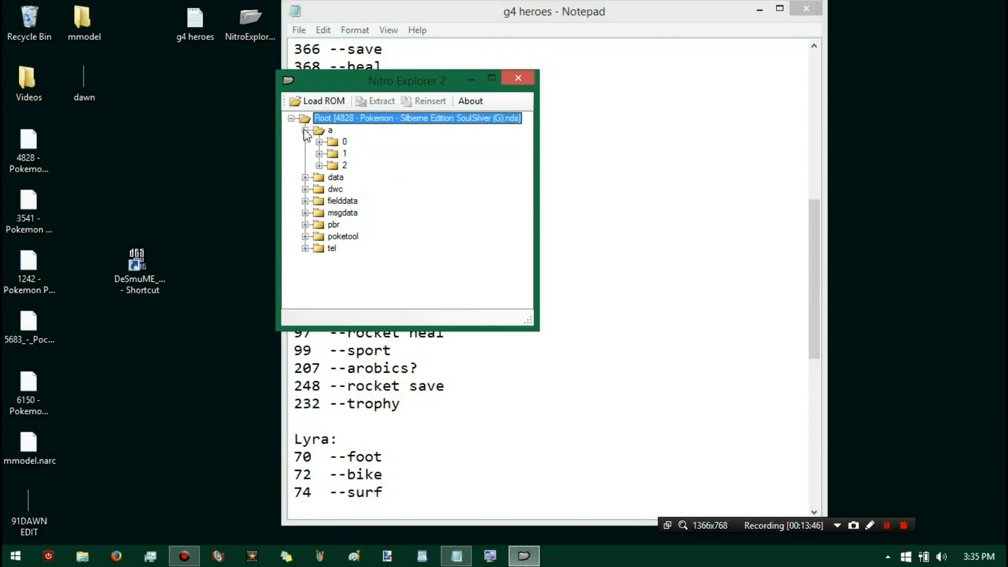
click(319, 142)
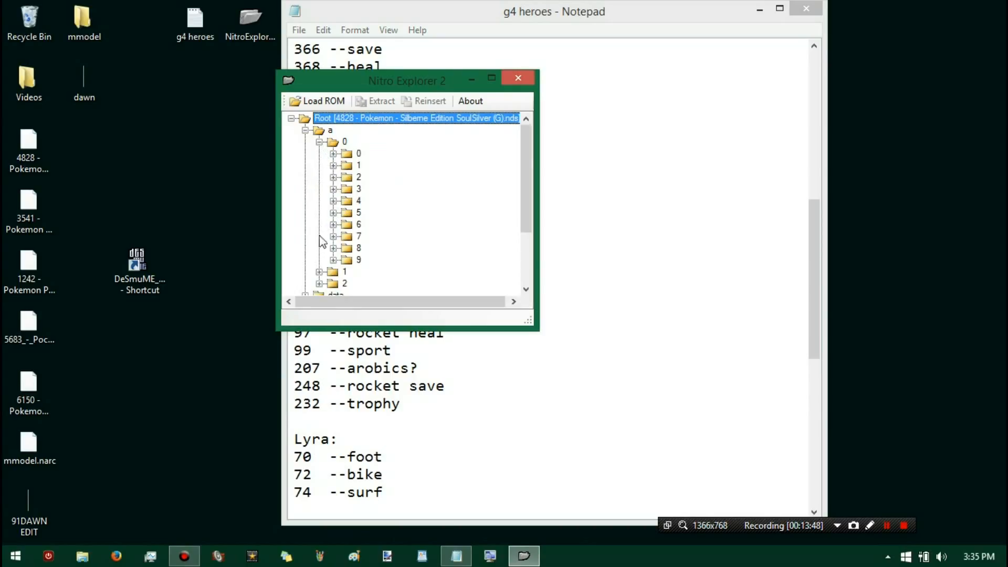
click(332, 249)
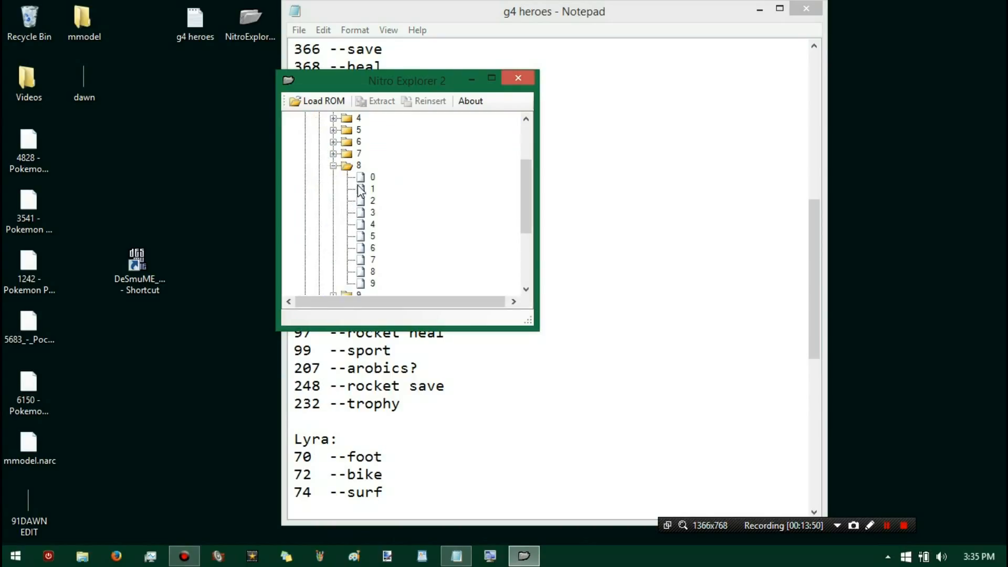
- Extract file 1 from folder a/0/8 to the desktop as a081.narc
click(374, 101)
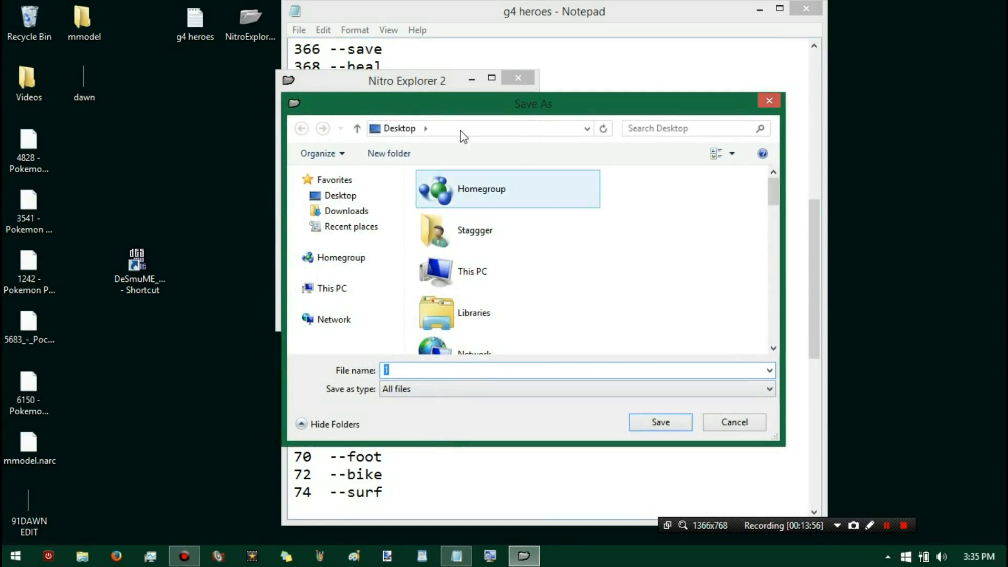
click(456, 556)
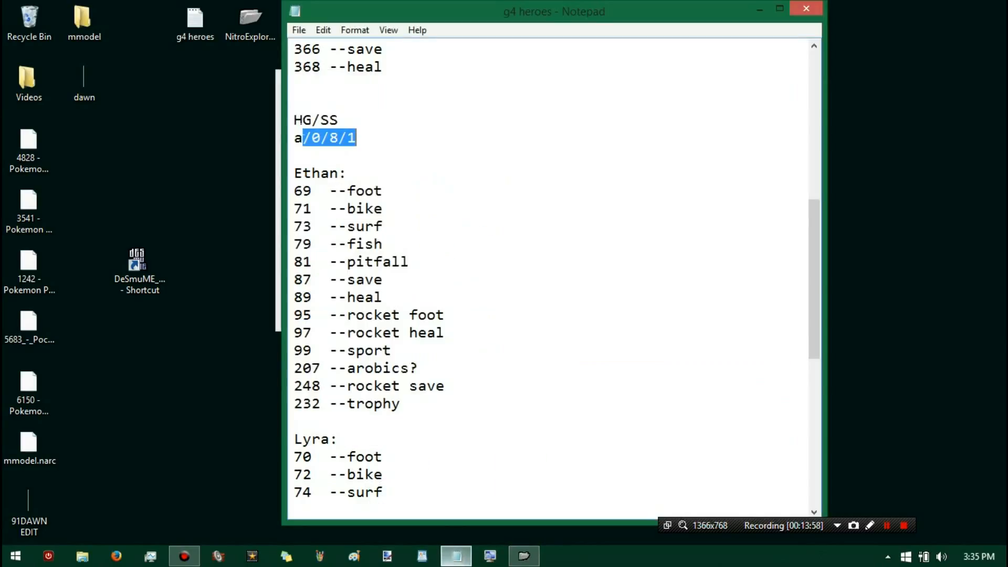
click(278, 142)
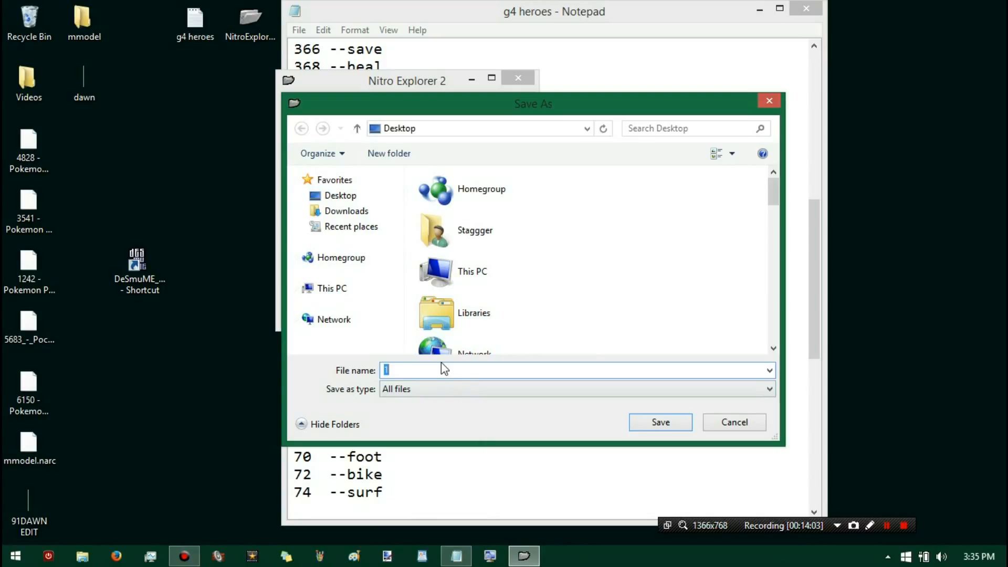
text(a)
text(081.narc)
click(655, 423)
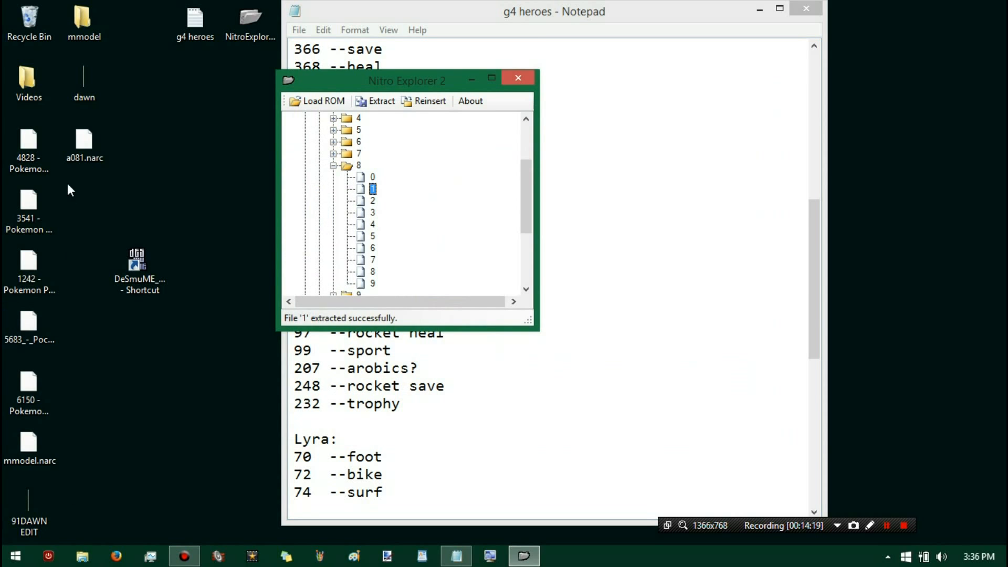
- Locate the extracted a081.narc on the desktop and close Nitro Explorer 2 and the g4 heroes notes
click(89, 153)
click(521, 77)
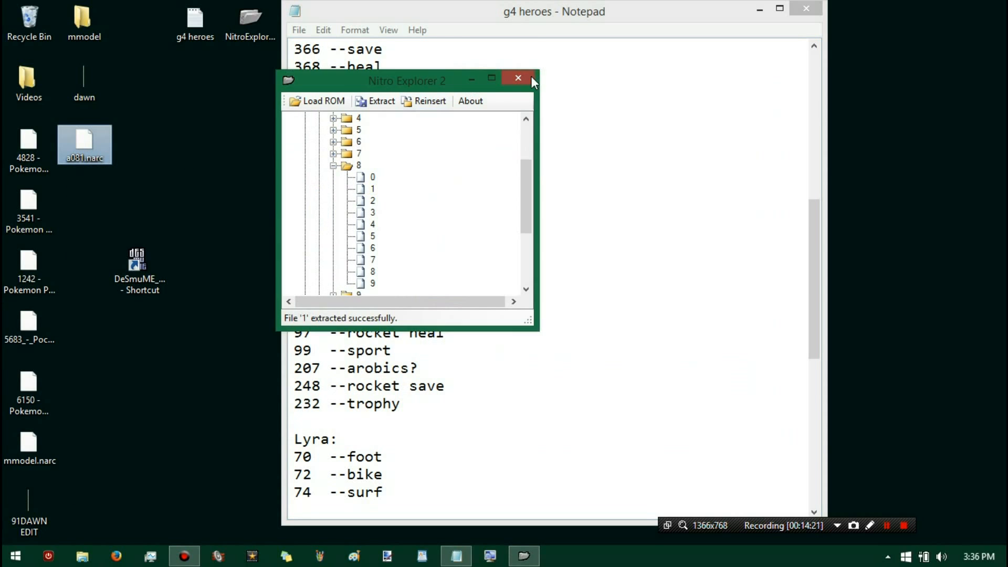
click(806, 9)
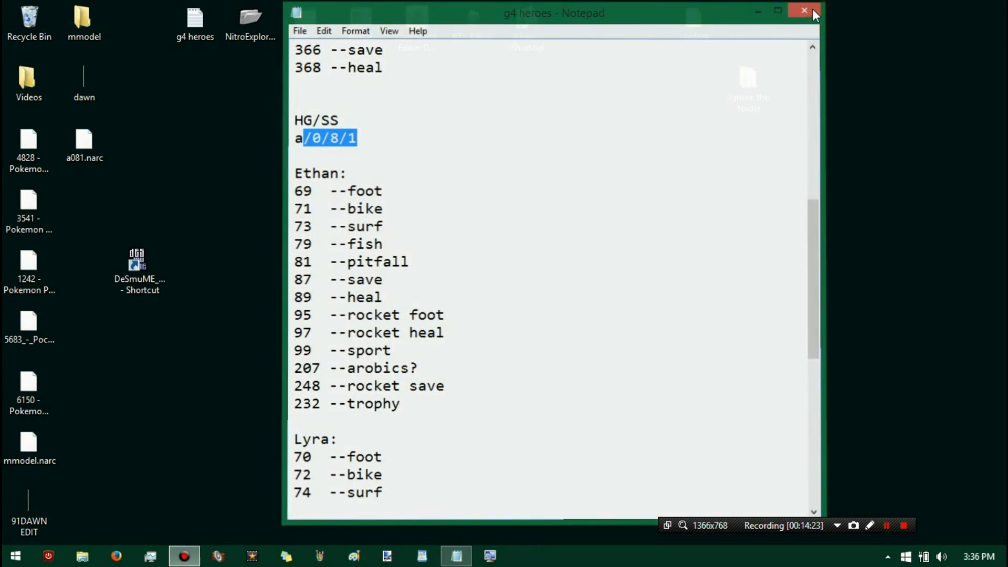
- Start Overworld Editor DS and open a081.narc from the desktop
double_click(405, 34)
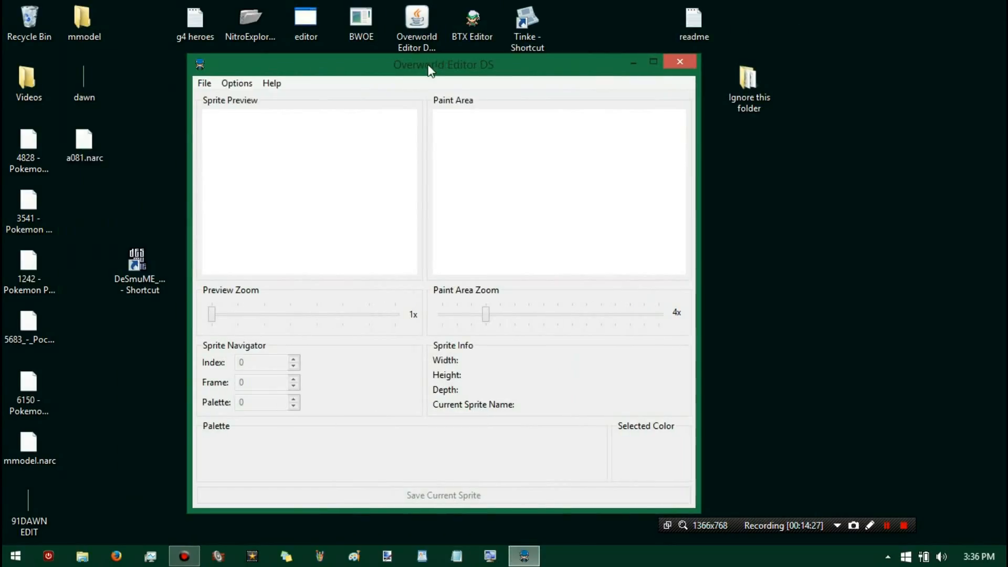
click(62, 142)
click(204, 83)
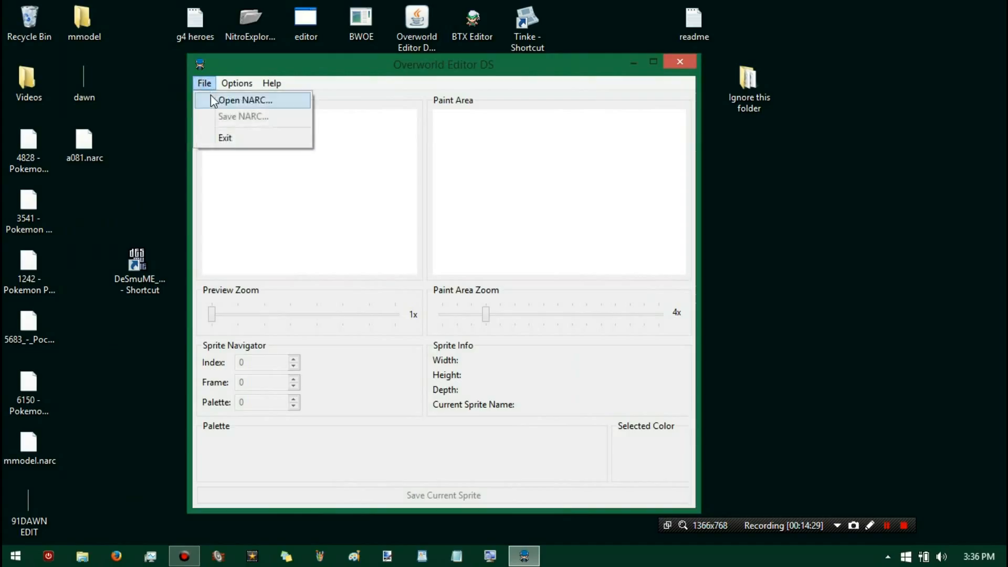
click(236, 99)
scroll(407, 312, down, 5)
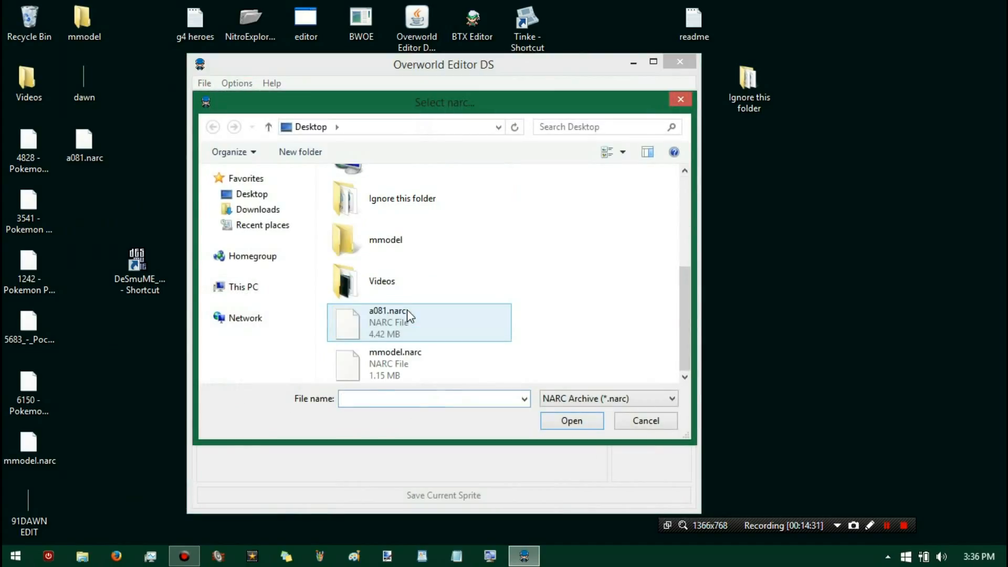
double_click(411, 323)
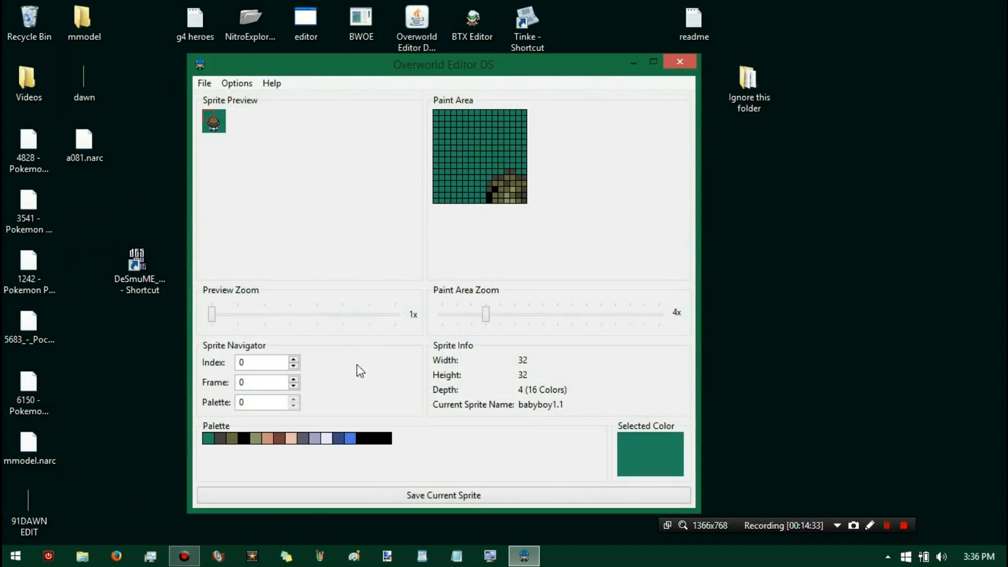
- Browse the archive's sprites one by one up to index 6
click(294, 359)
click(294, 359)
click(294, 359)
click(293, 359)
click(293, 359)
click(293, 359)
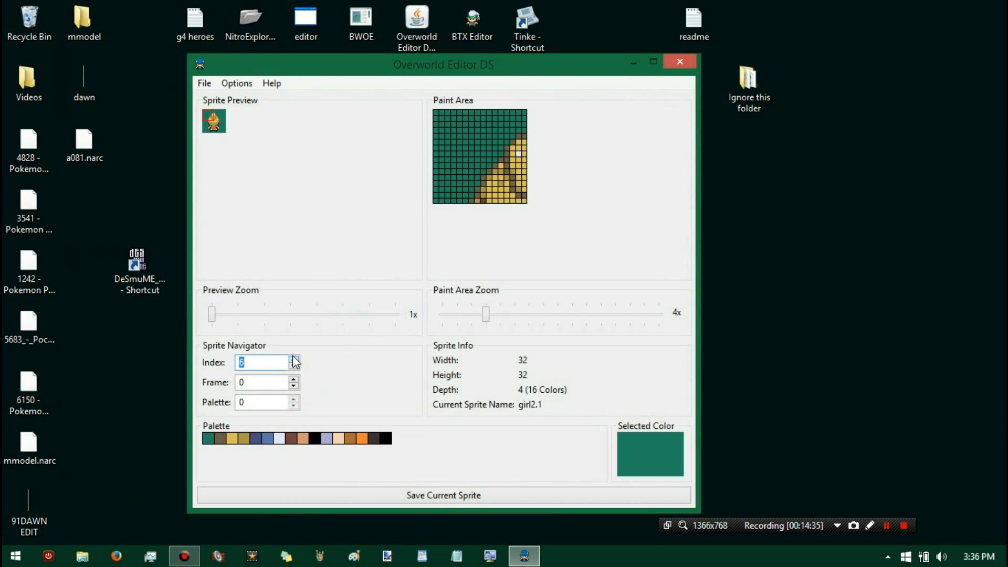
- Browse the archive's sprites onward one at a time up to index 12
click(294, 359)
click(294, 359)
click(294, 359)
click(293, 359)
click(294, 359)
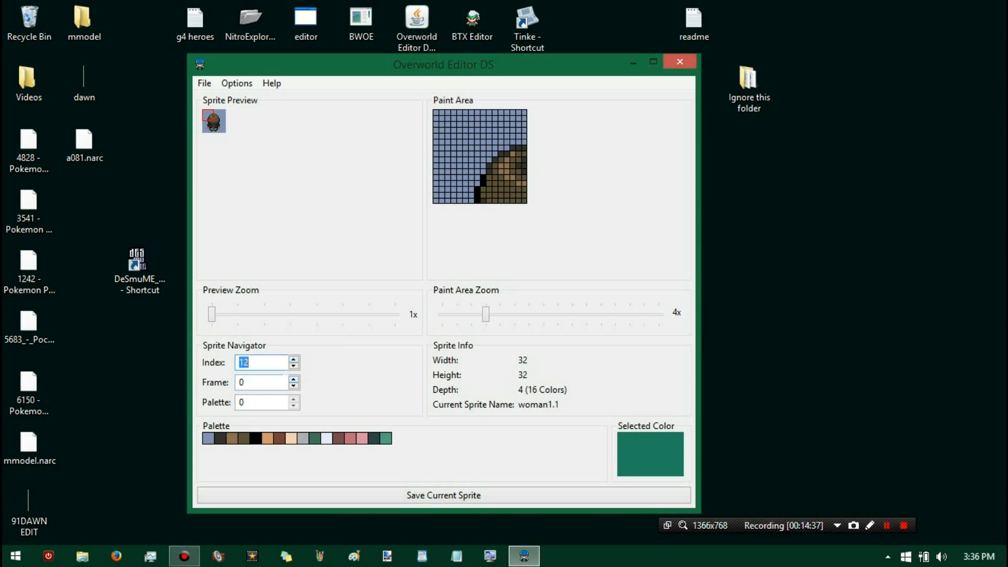
- Open the g4 heroes notes and look through the HG/SS hero sprite index lists
double_click(205, 21)
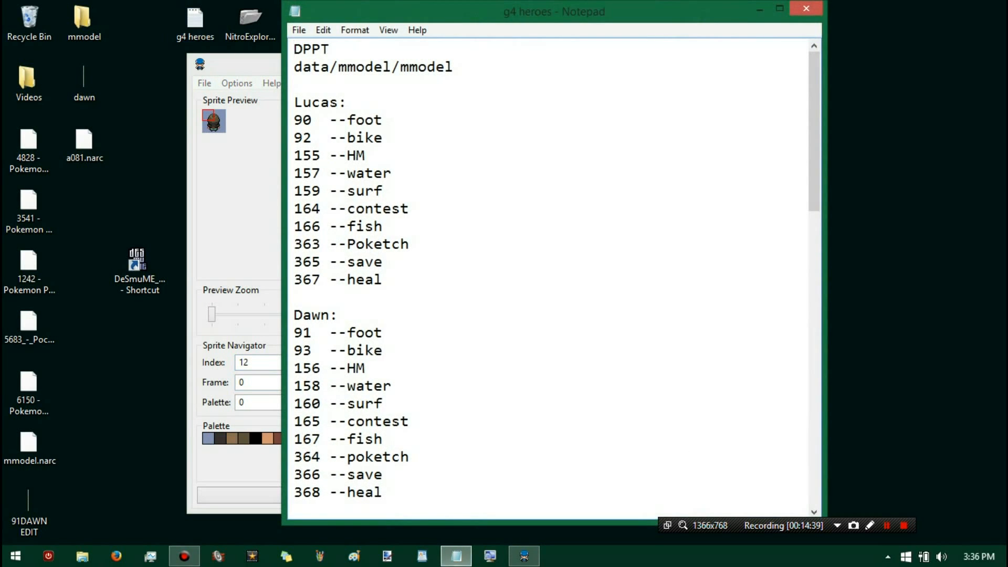
scroll(392, 226, down, 3)
scroll(391, 226, down, 7)
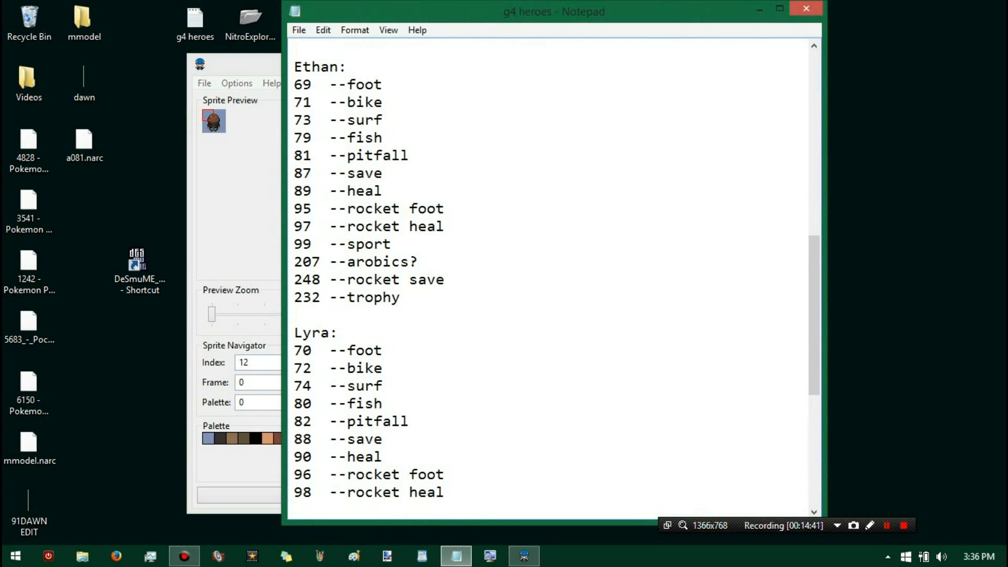
scroll(549, 278, down, 6)
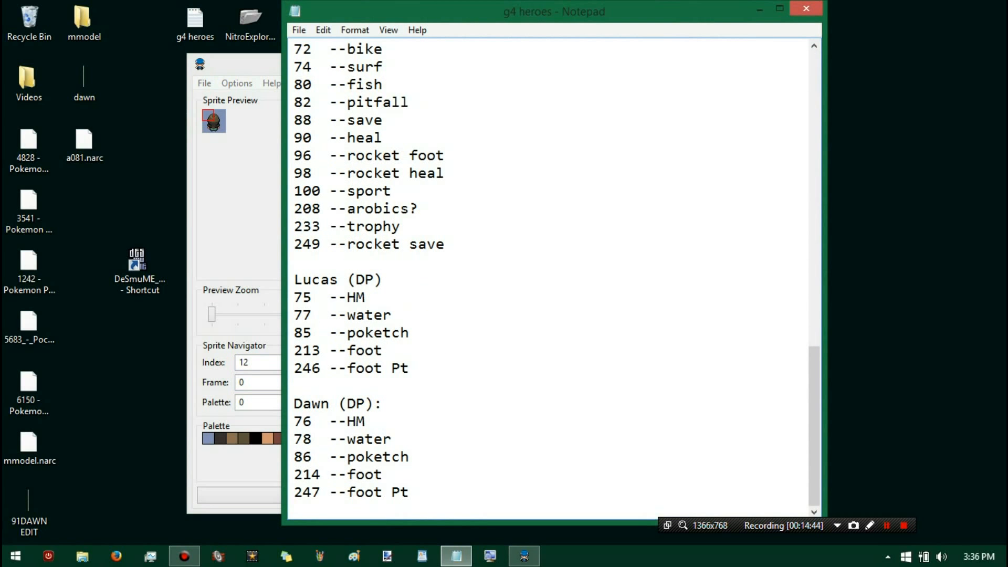
scroll(548, 278, up, 5)
- Remove "(DP)" from the Lucas and Dawn headings in the HG/SS notes so they read "Lucas:" and "Dawn:"
key(shift+Left)
key(shift+Left)
key(Right)
key(BackSpace)
key(BackSpace)
key(BackSpace)
key(BackSpace)
key(BackSpace)
key(BackSpace)
key(BackSpace)
key(BackSpace)
key(BackSpace)
key(BackSpace)
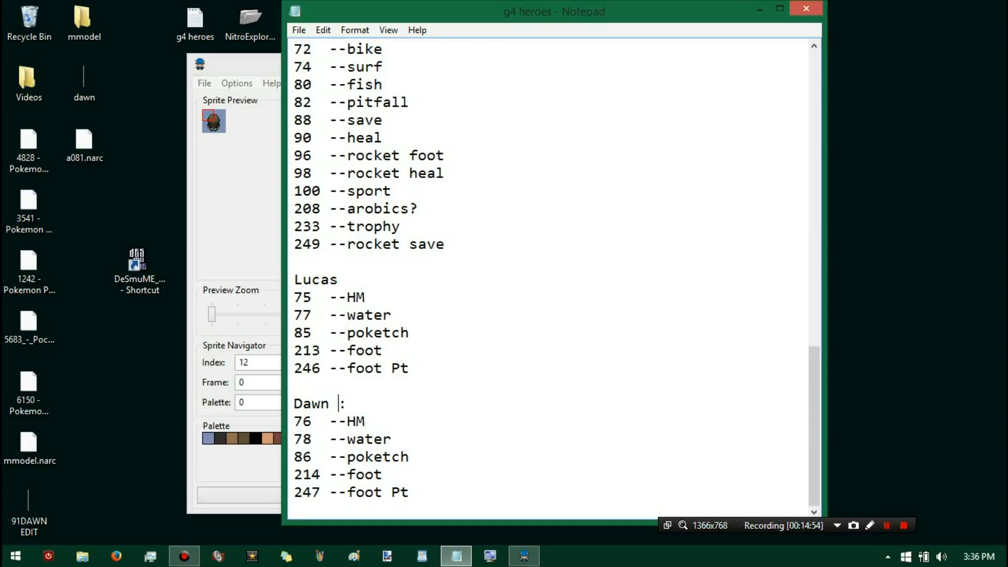
click(339, 279)
- Examine the HM, water, poketch and foot entries under Lucas and Dawn, and return to the Ethan list
drag(312, 297, 400, 492)
click(409, 492)
drag(383, 350, 320, 350)
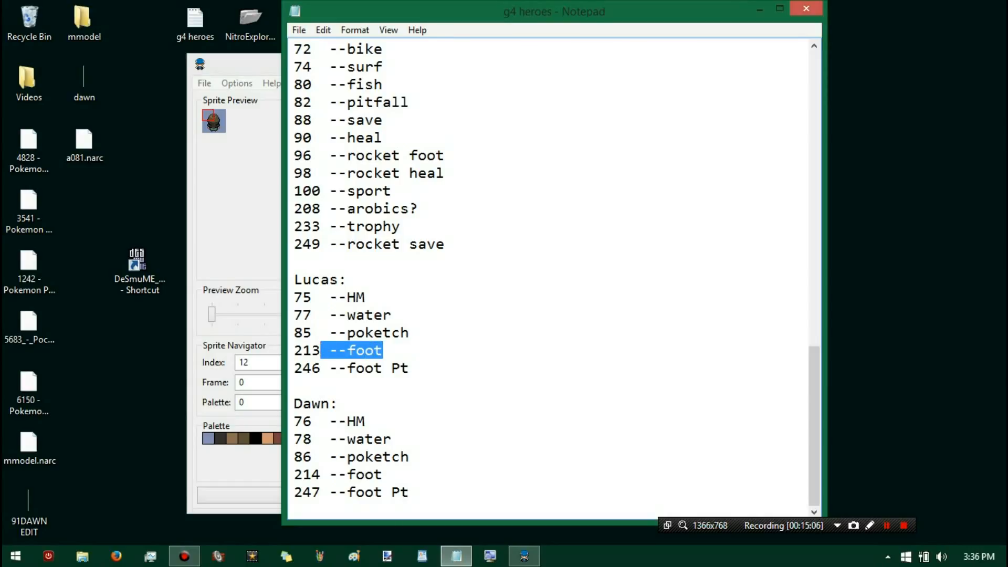
click(409, 492)
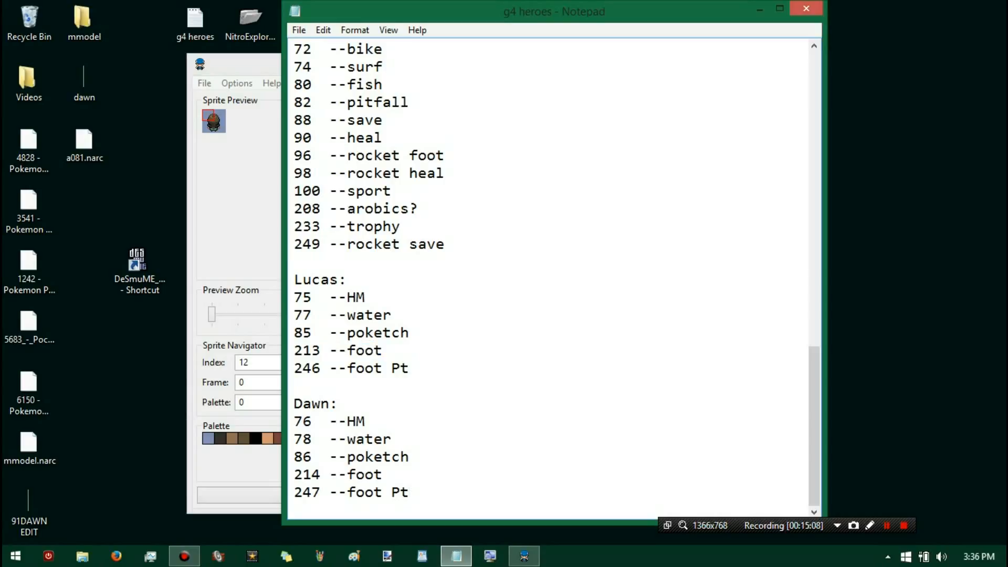
drag(366, 422, 322, 421)
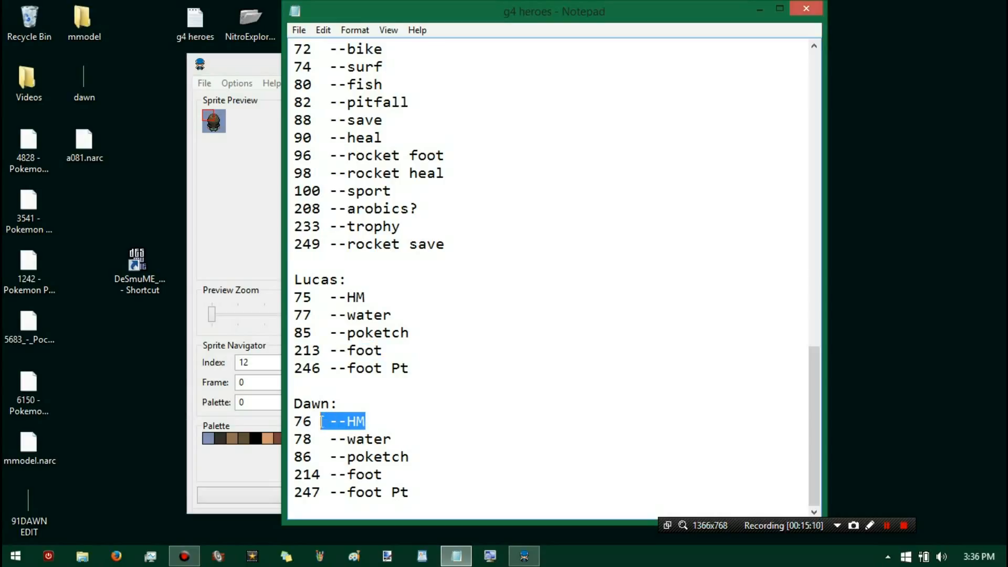
double_click(369, 439)
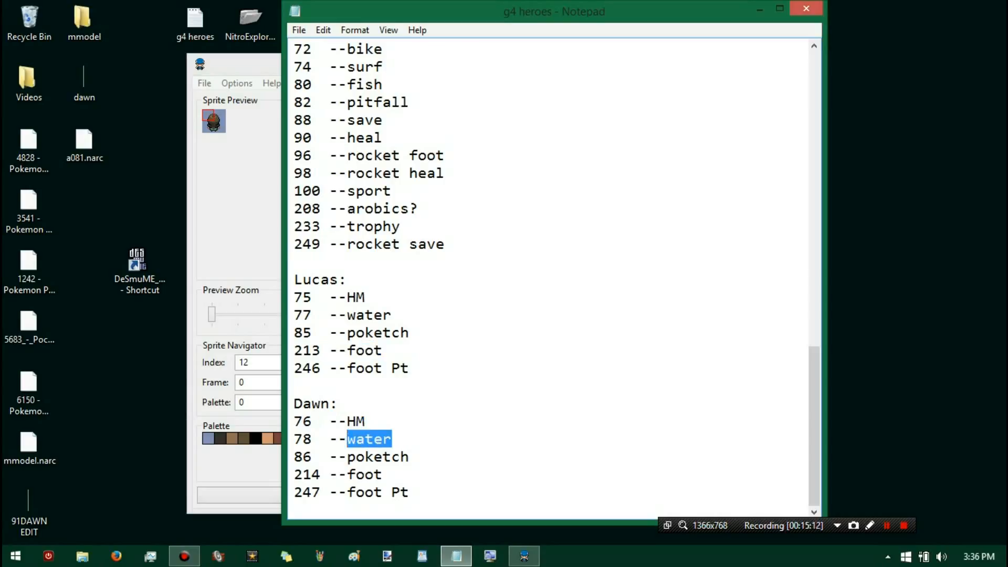
drag(410, 457, 330, 456)
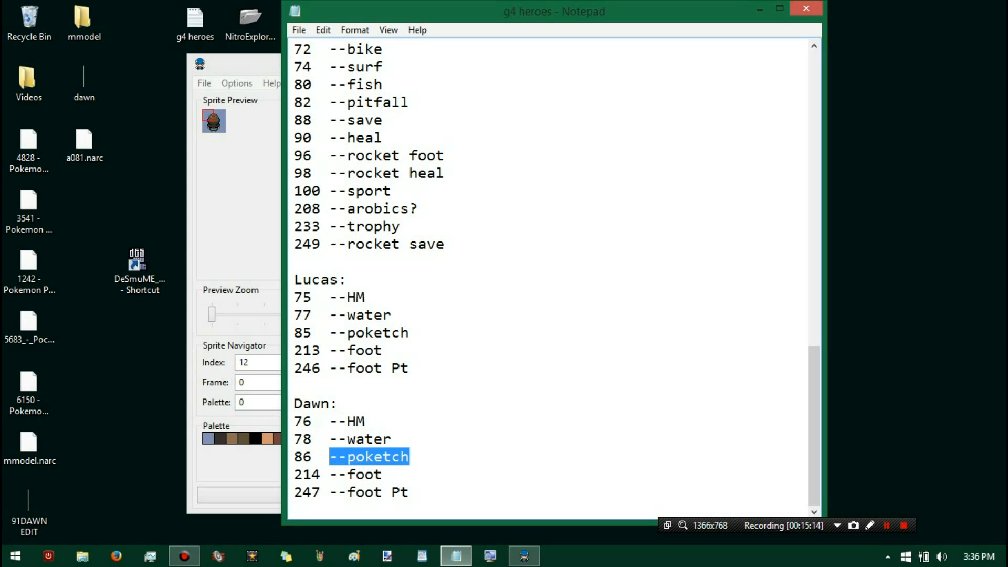
click(365, 422)
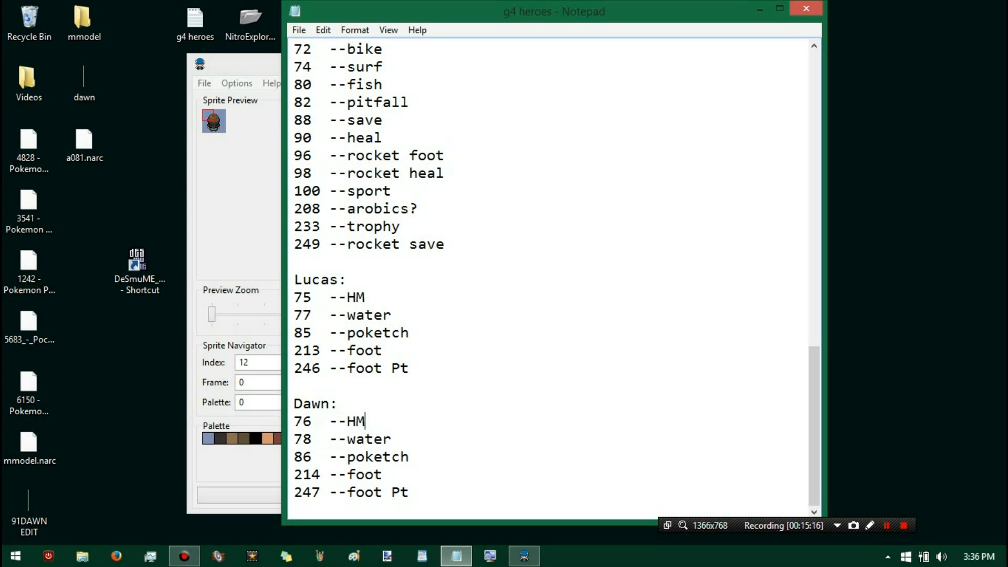
scroll(366, 422, up, 9)
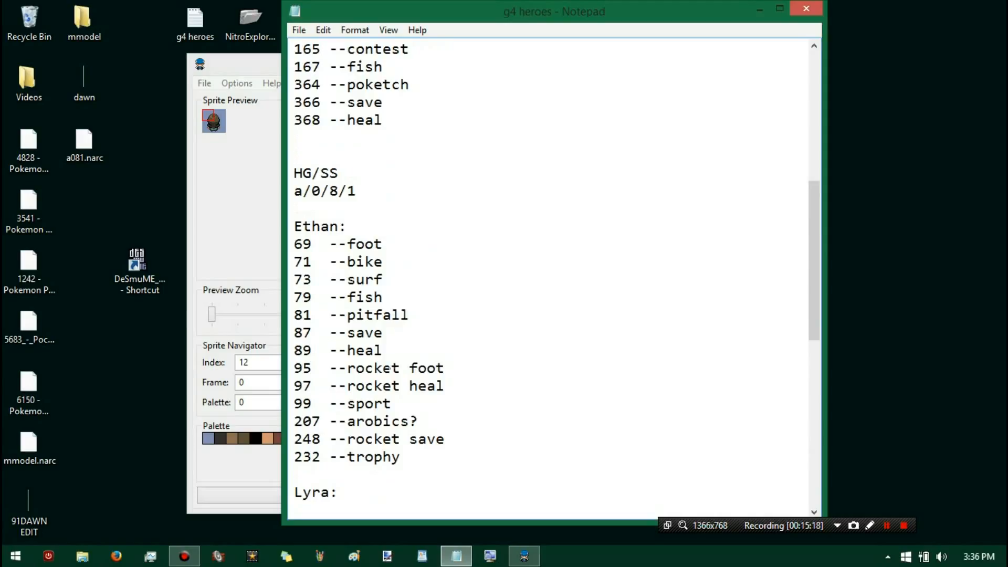
- Look up Lyra's foot sprite number in the g4 heroes notes and display sprite index 70 in Overworld Editor DS
scroll(549, 279, down, 5)
drag(294, 244, 383, 244)
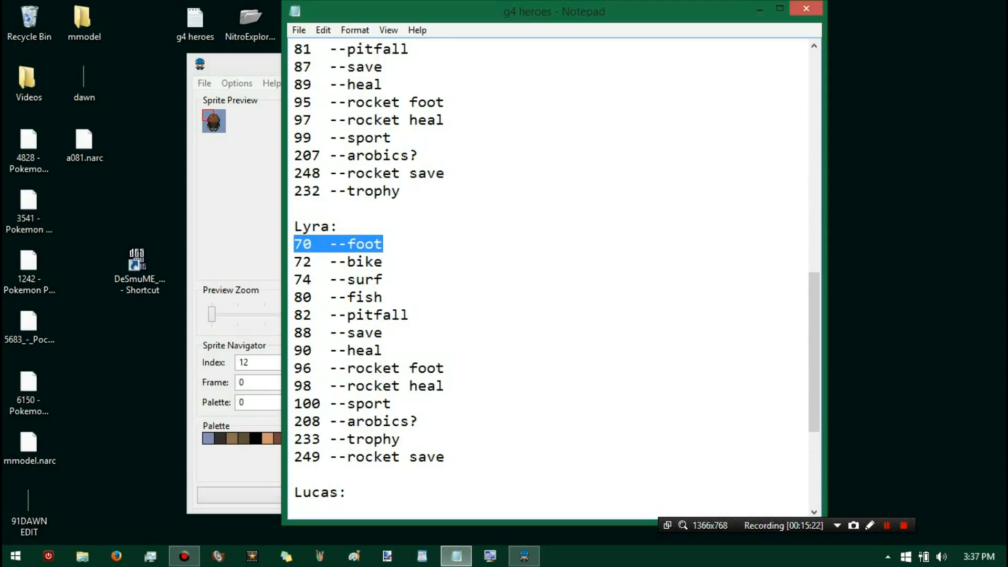
click(217, 215)
double_click(274, 362)
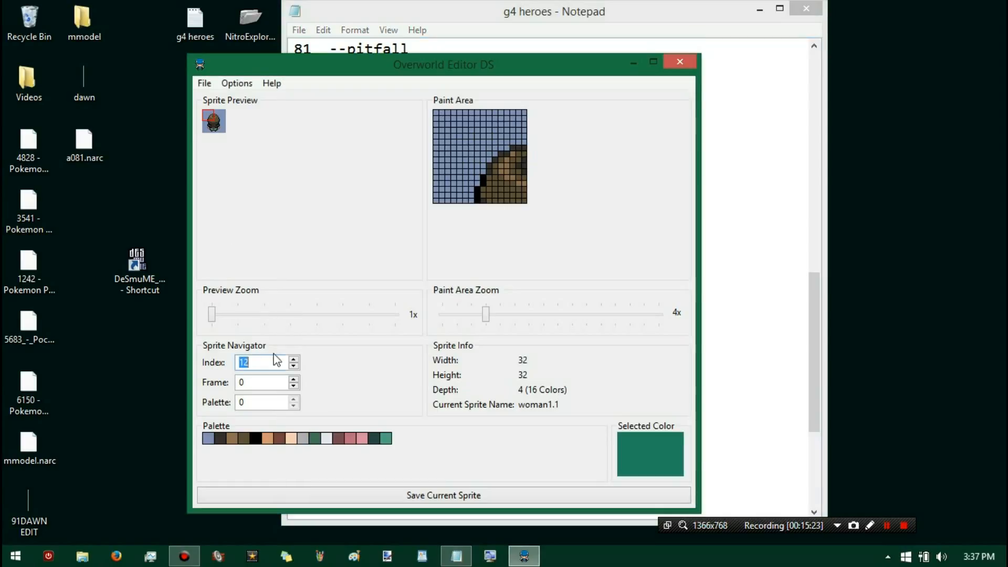
text(70)
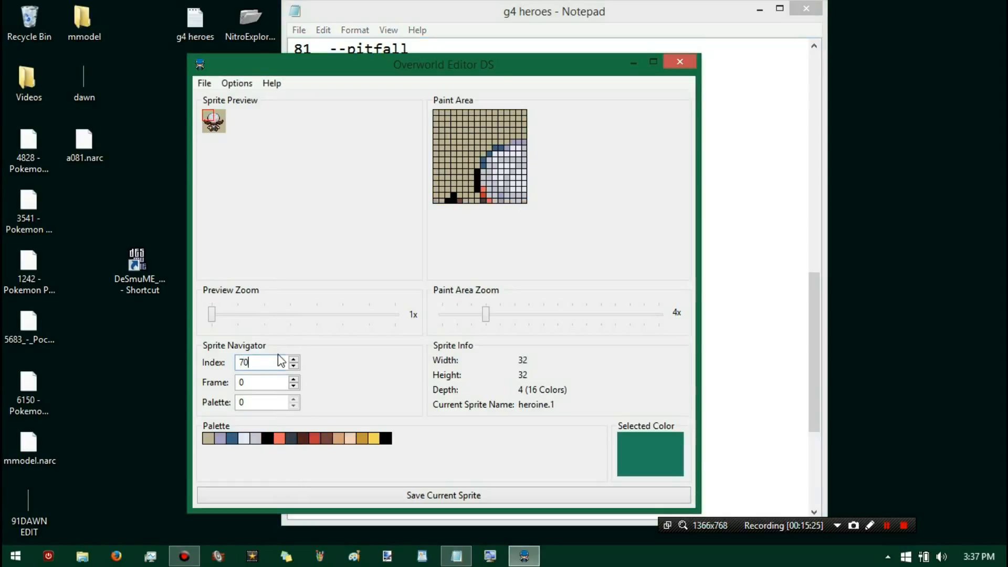
- Browse up to the sprites following index 70 and return the sprite index to 70
click(294, 359)
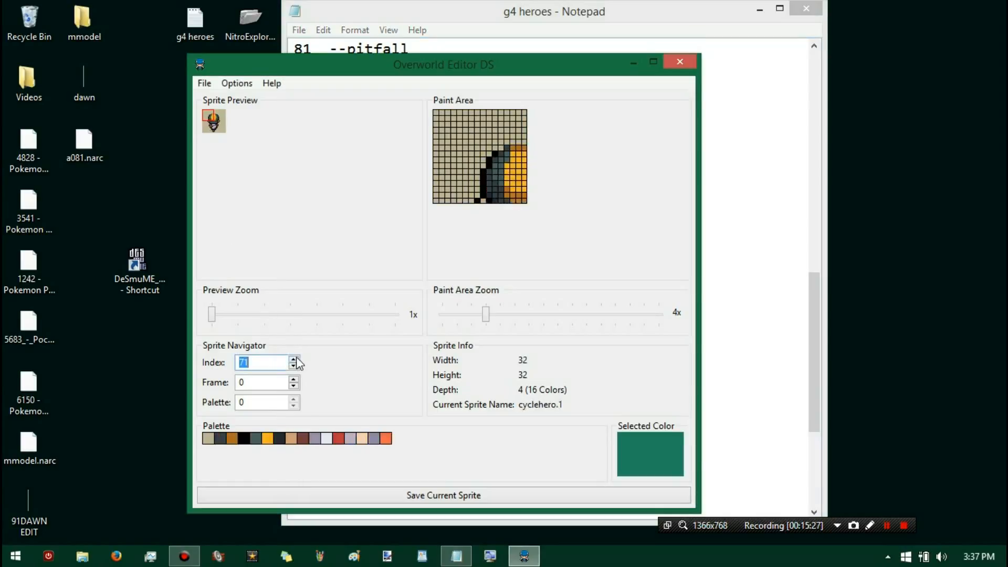
click(294, 359)
click(294, 366)
click(294, 366)
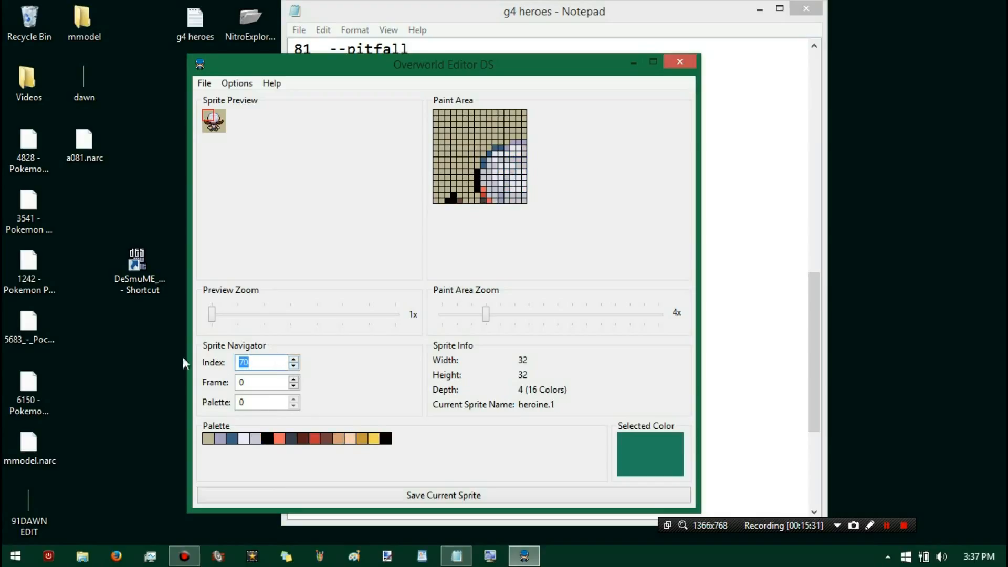
- Launch the 4828 Pokémon ROM in DeSmuME, maximize the emulator and continue the saved game
click(97, 216)
drag(29, 152, 138, 259)
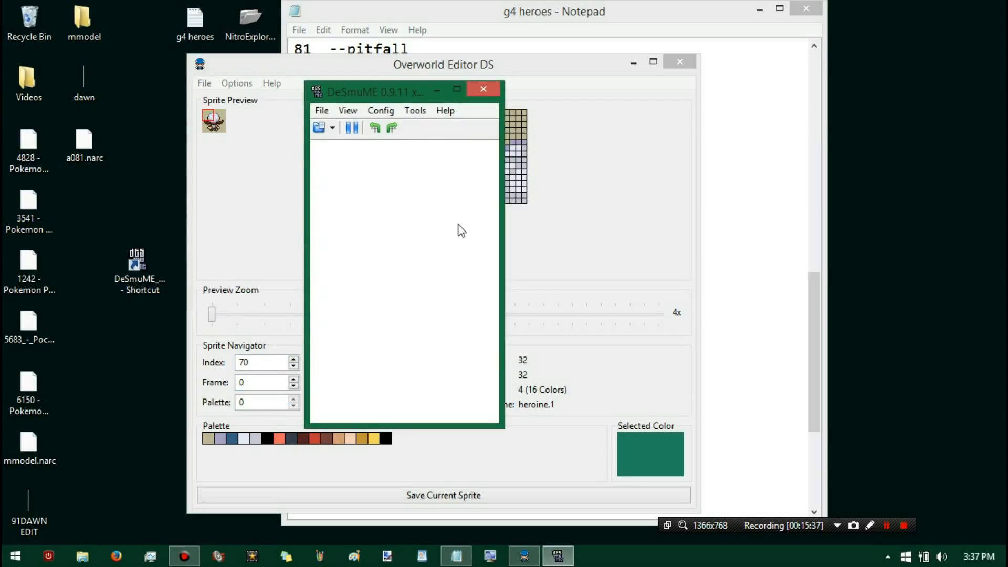
double_click(357, 95)
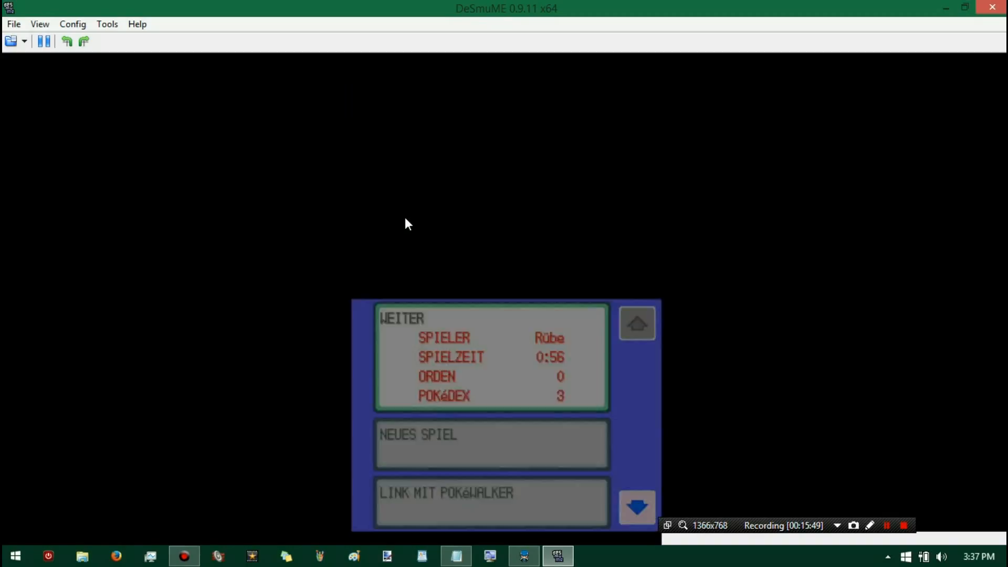
key(x)
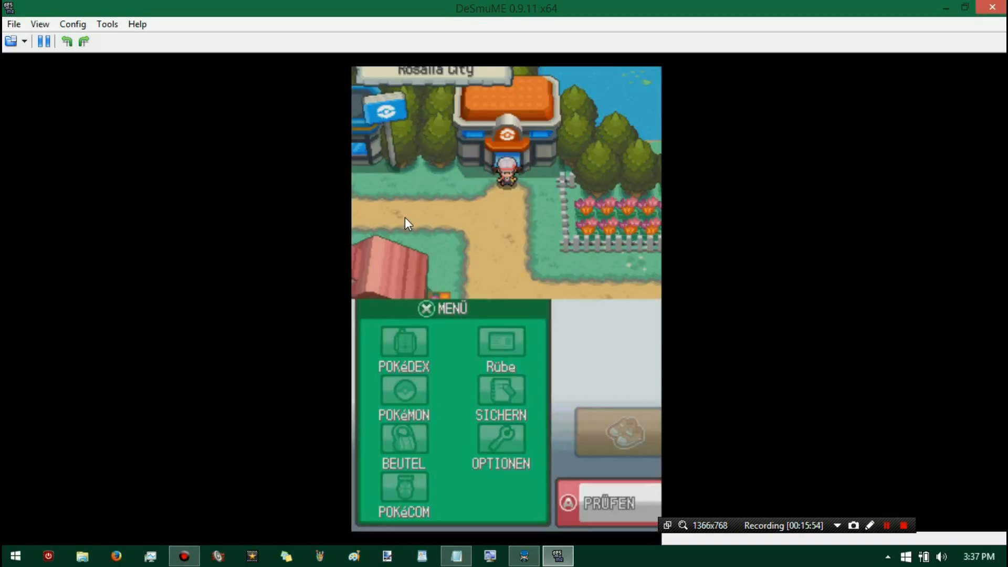
- Walk the character around Rosalia City in several directions, toggling the running shoes, to examine the heroine's overworld sprite
key(Down)
key(Down)
key(Down)
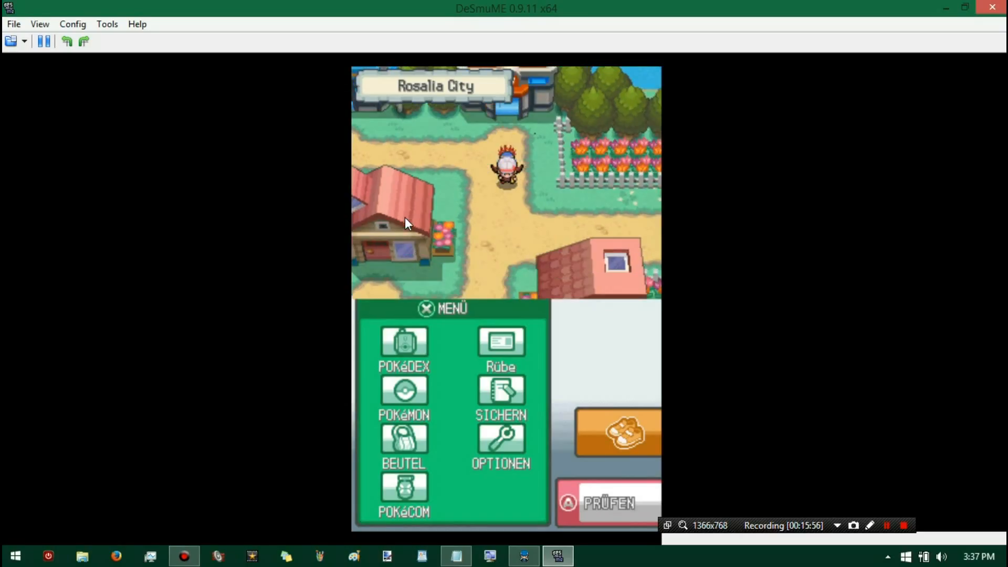
click(601, 423)
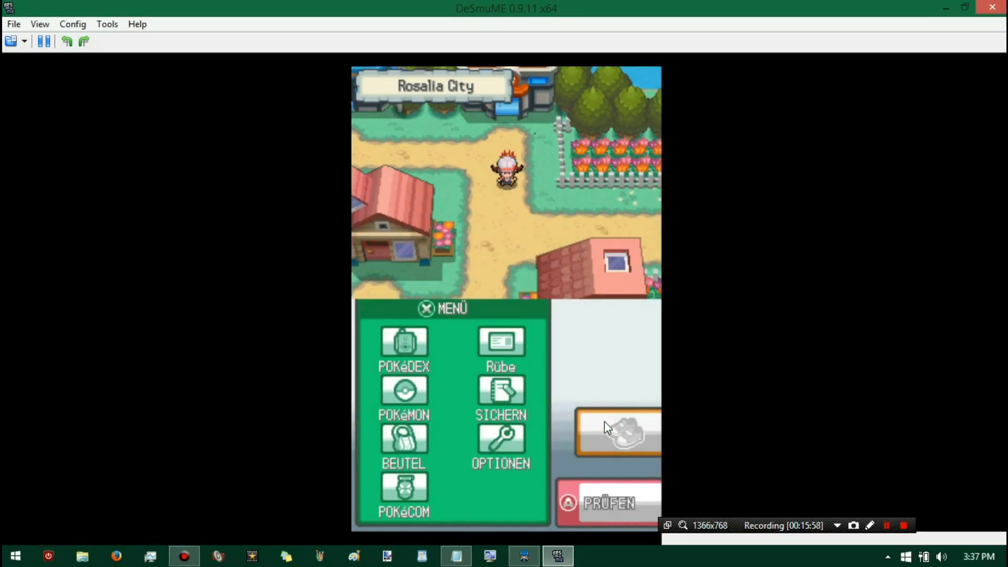
key(Left)
key(Left)
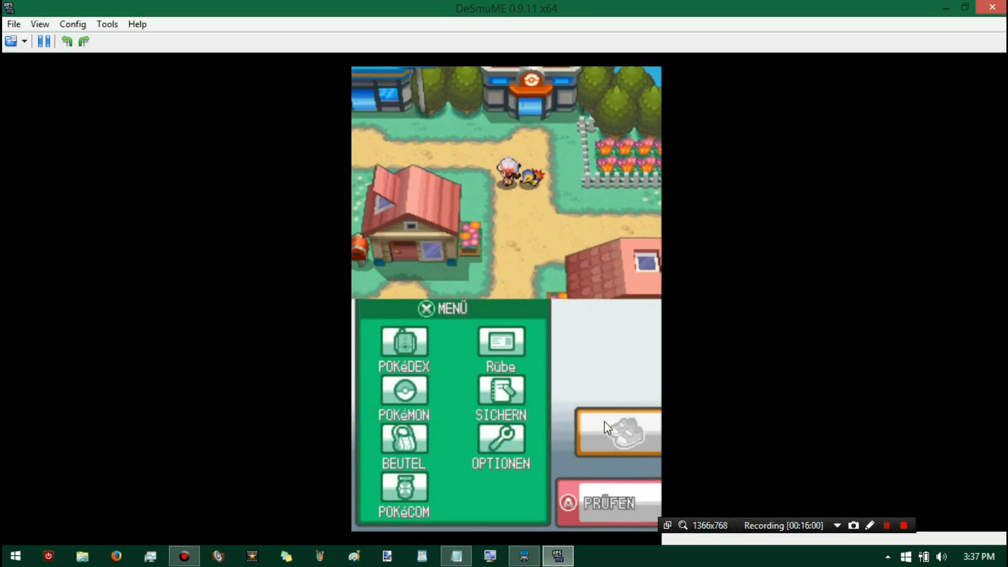
key(Up)
key(Right)
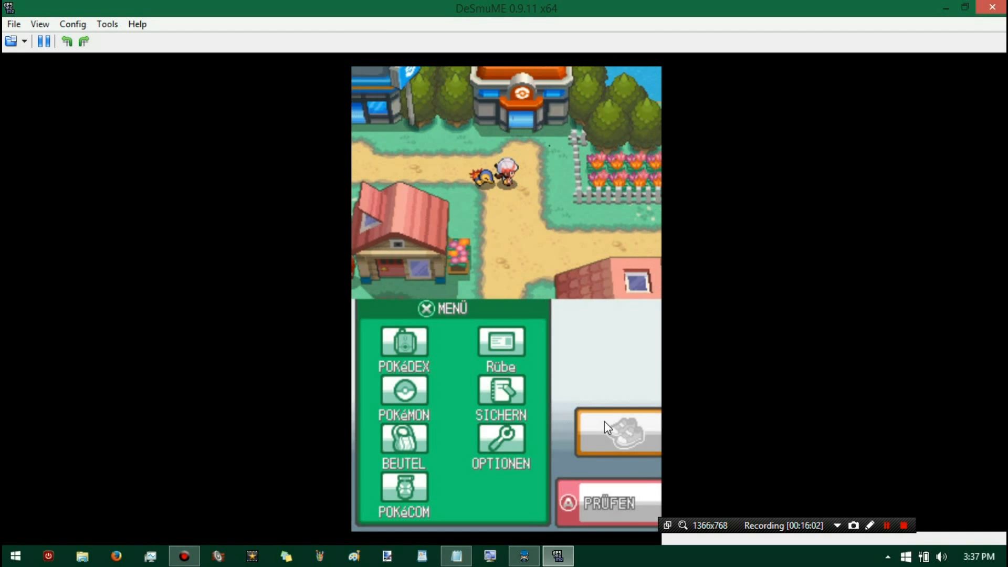
key(Down)
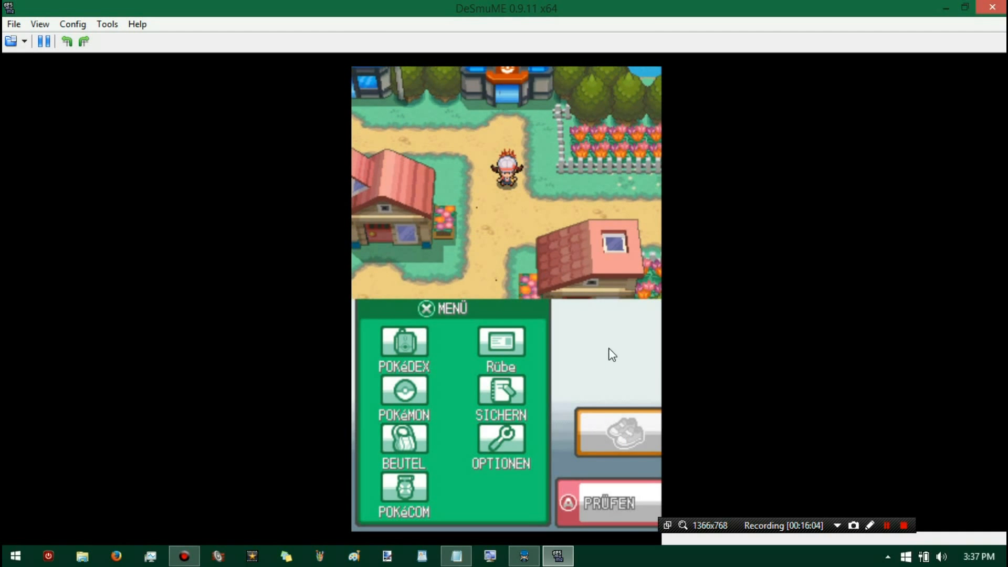
- Close the emulator and the sprite editor, and close the g4 heroes notes with their changes saved
click(992, 7)
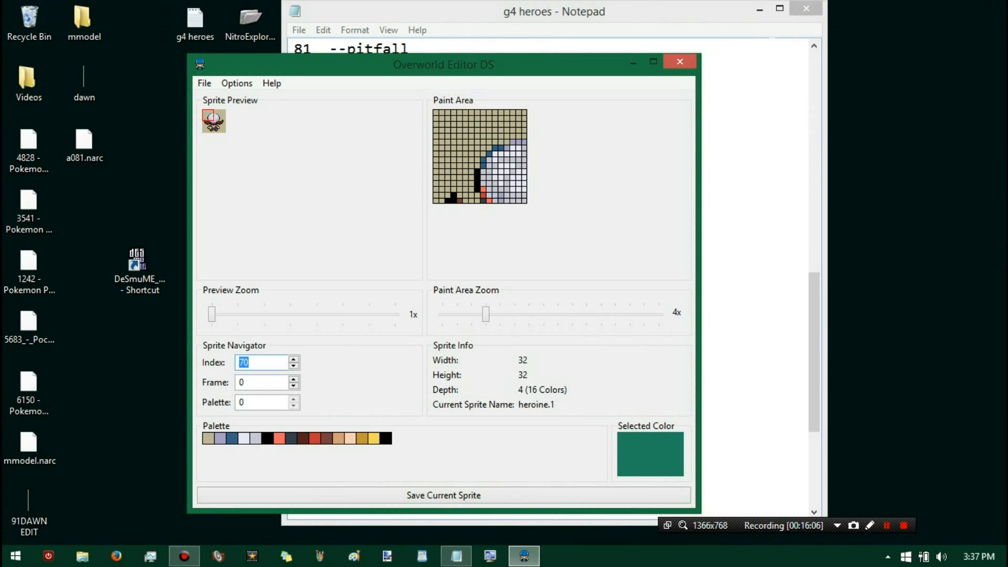
click(682, 62)
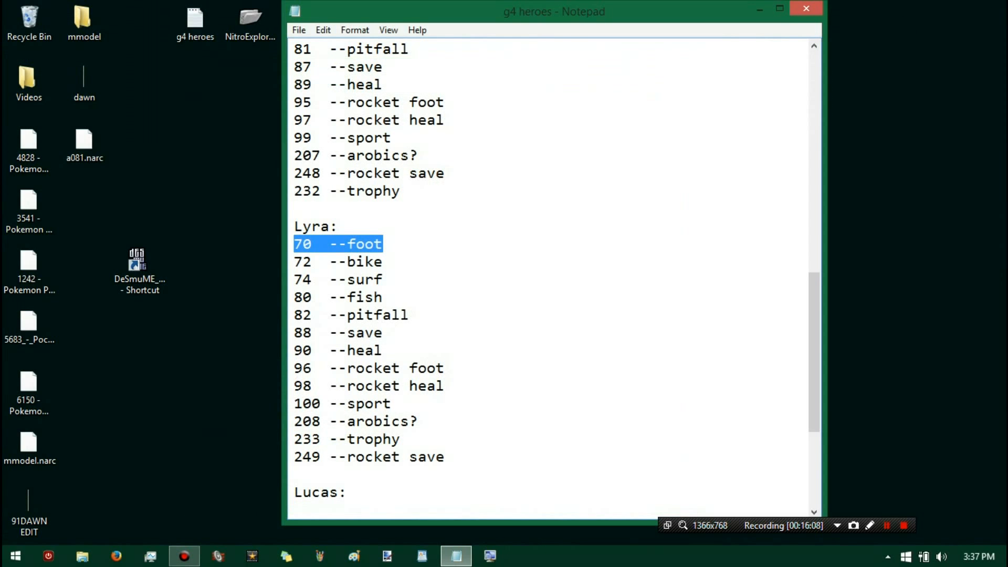
key(Right)
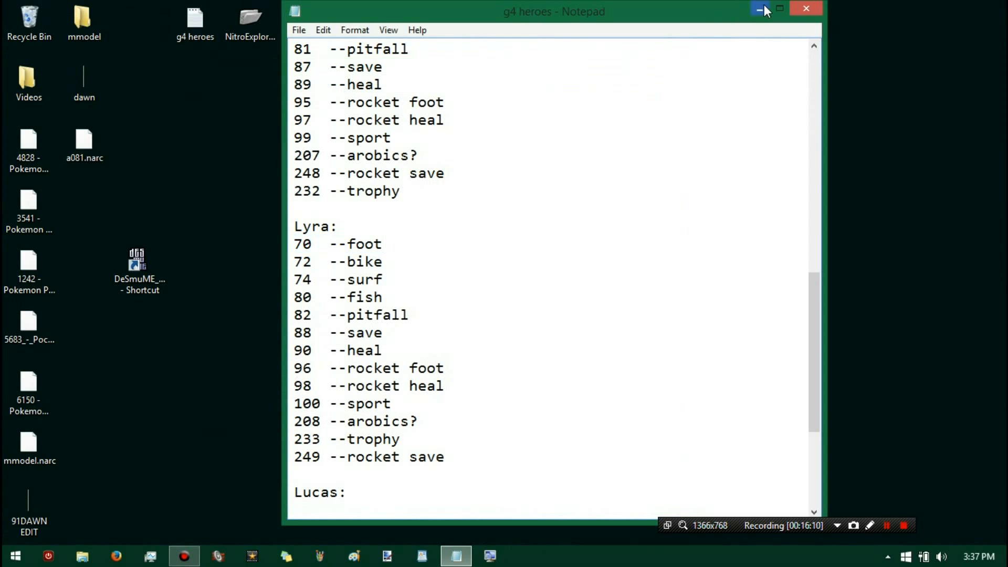
click(797, 12)
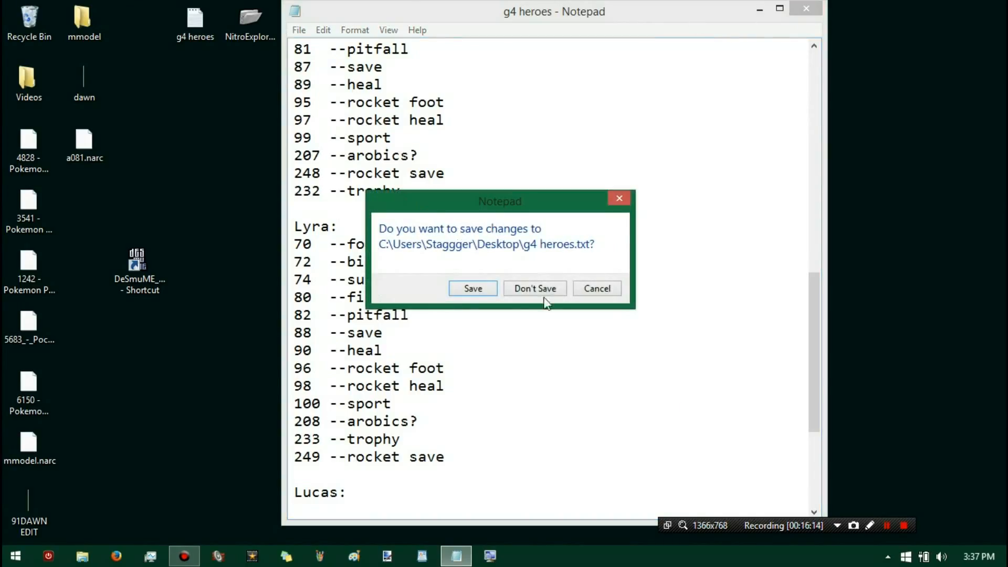
click(475, 289)
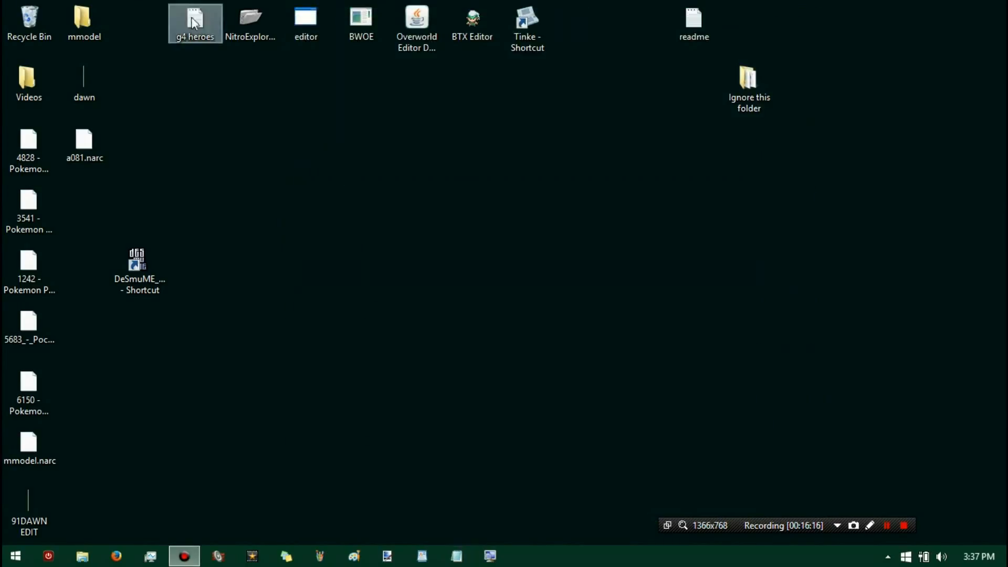
click(263, 32)
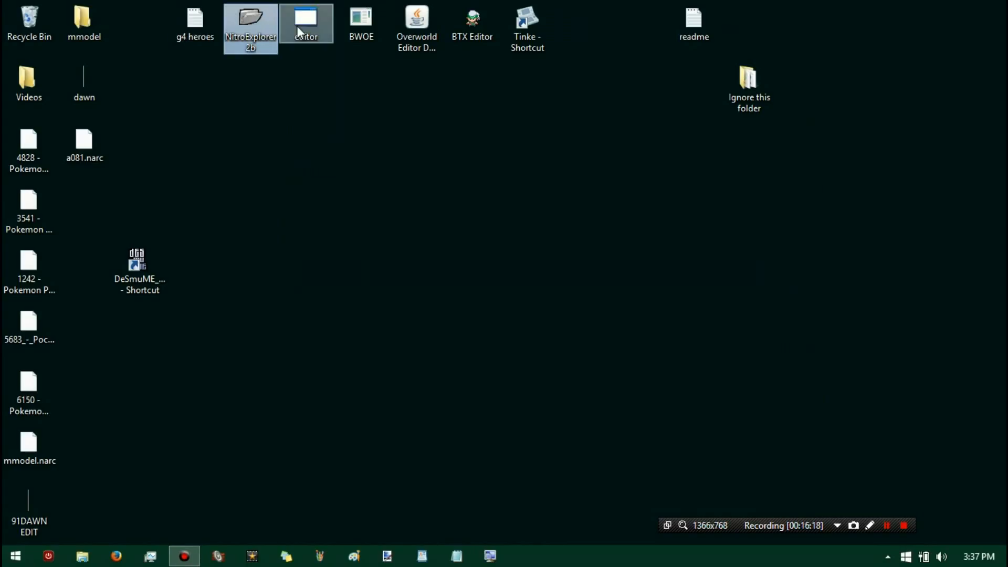
double_click(423, 20)
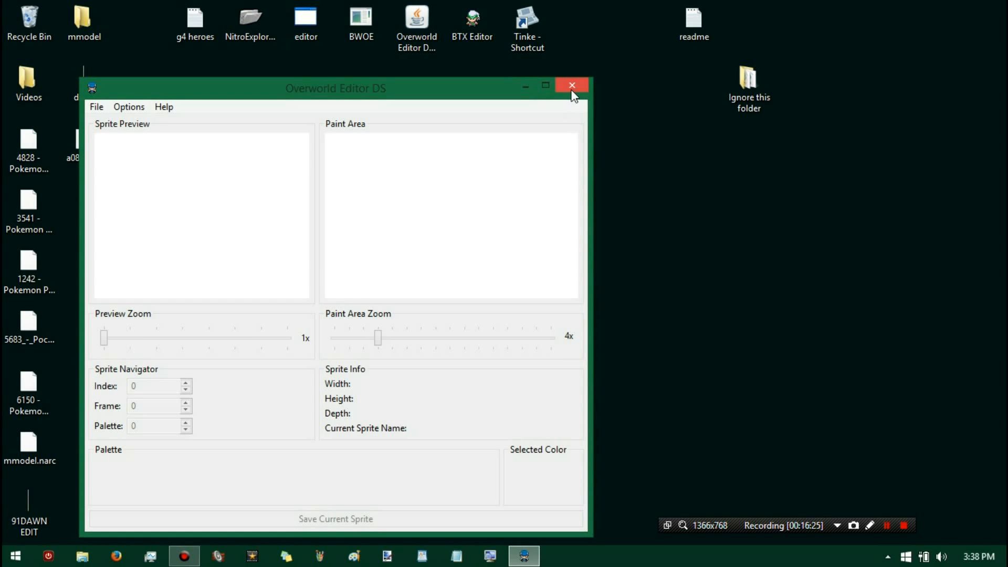
click(573, 86)
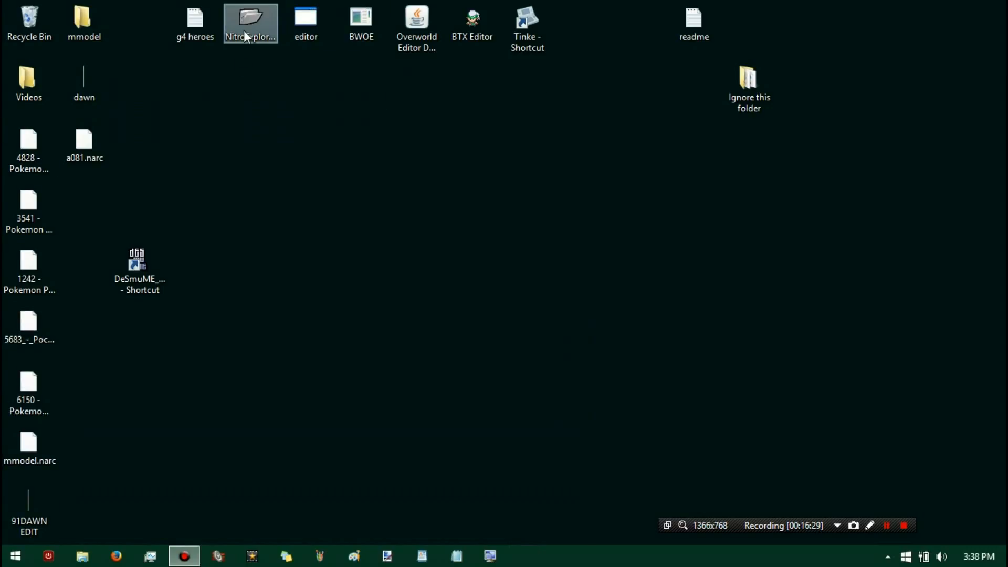
- Launch the kiwi.ds editor from the desktop and load a081.narc into its file list
double_click(309, 22)
drag(226, 117, 314, 111)
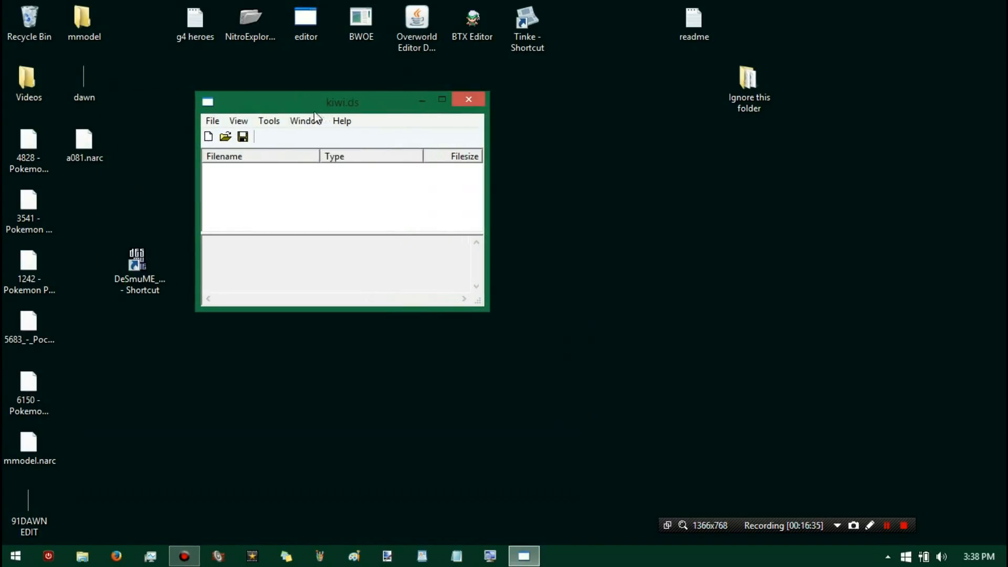
click(86, 141)
drag(90, 143, 295, 181)
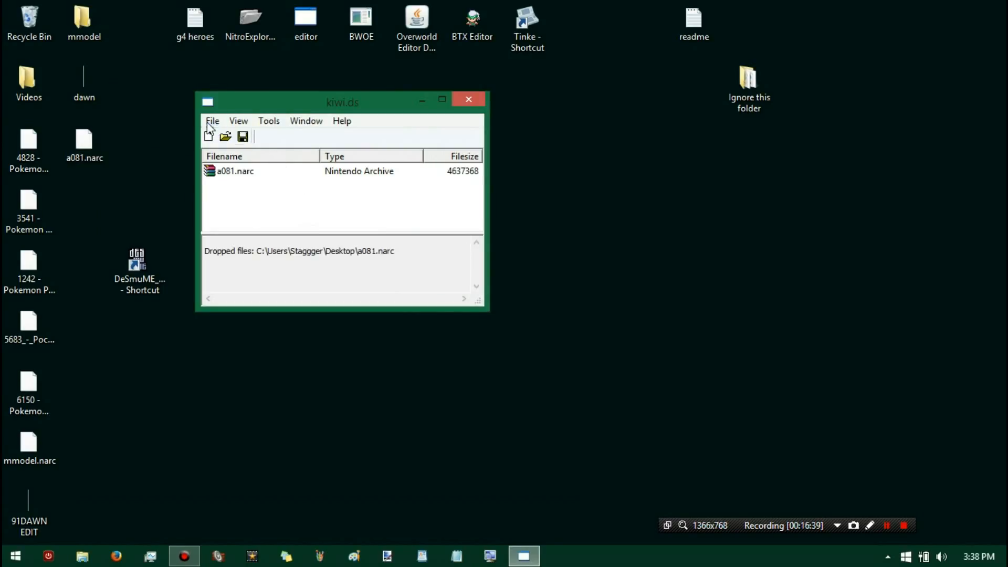
- Open a081.narc in the Archive Browser and extract all of its files
double_click(229, 171)
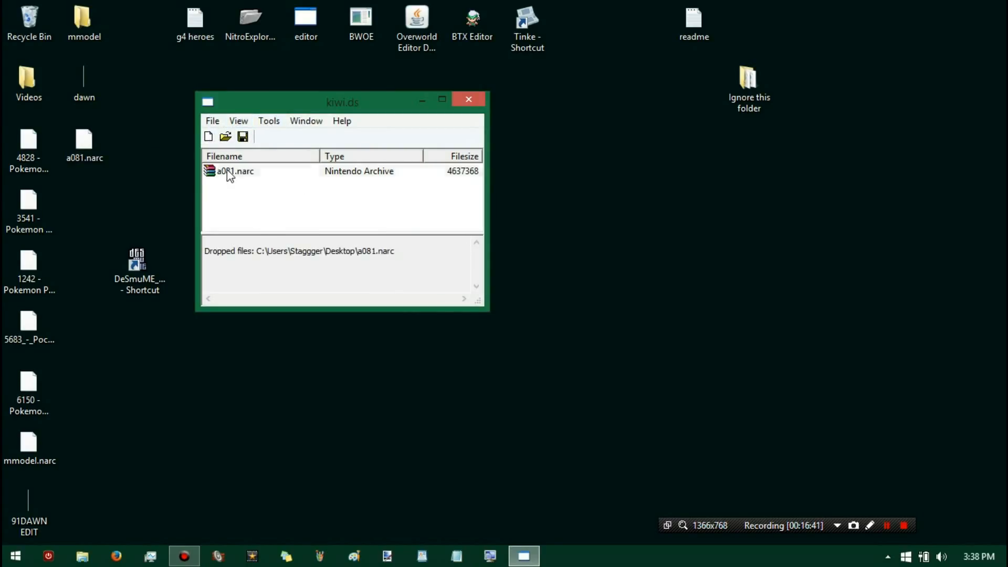
click(36, 56)
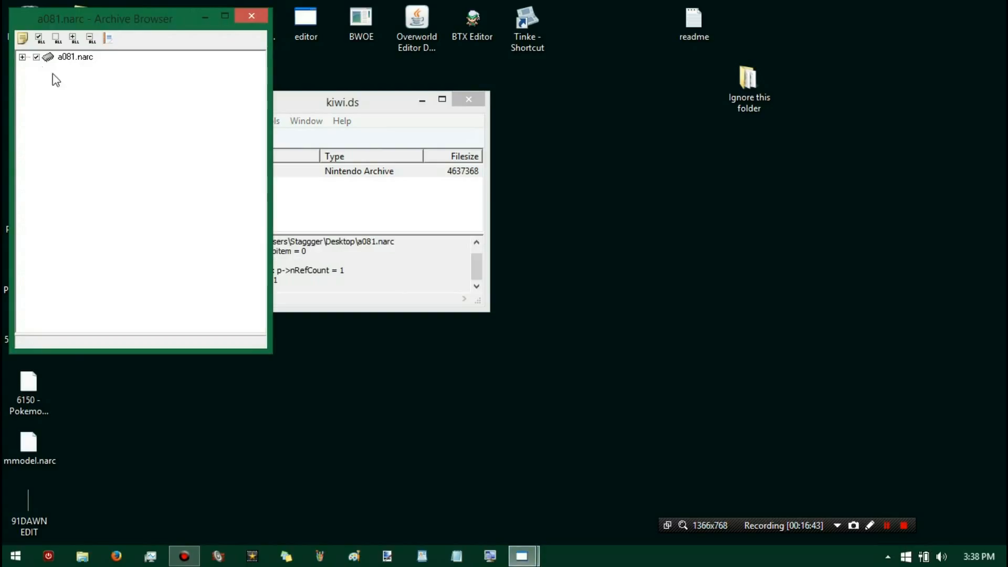
click(23, 42)
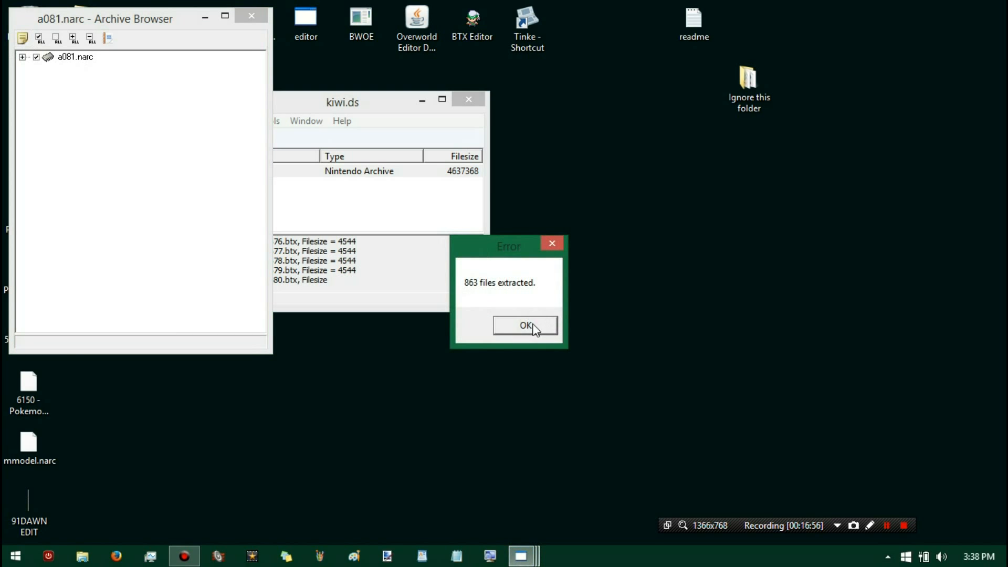
click(534, 330)
- Highlight a .btx extension in the extraction log, and close the Archive Browser and kiwi.ds
click(378, 256)
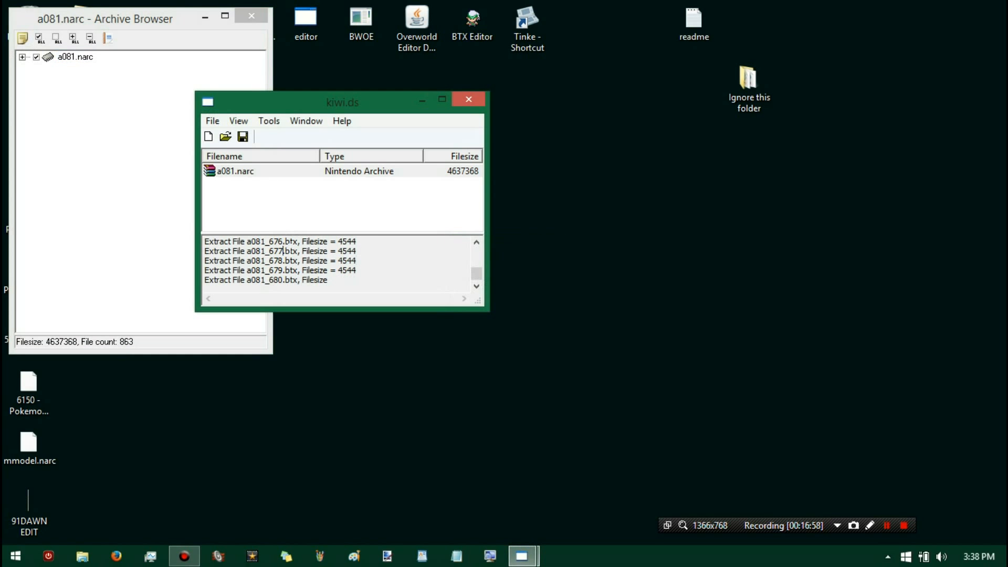
drag(283, 251, 293, 251)
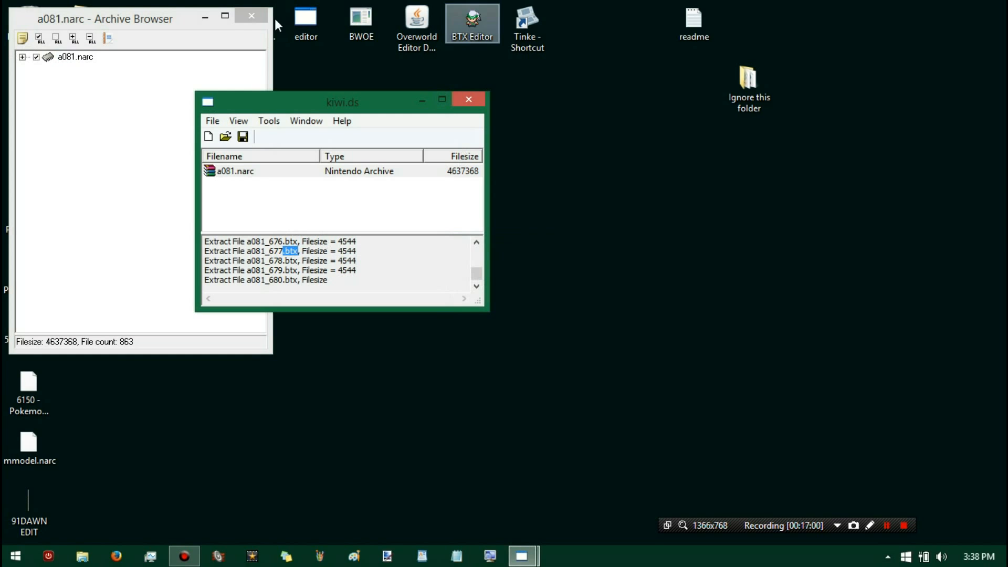
click(251, 26)
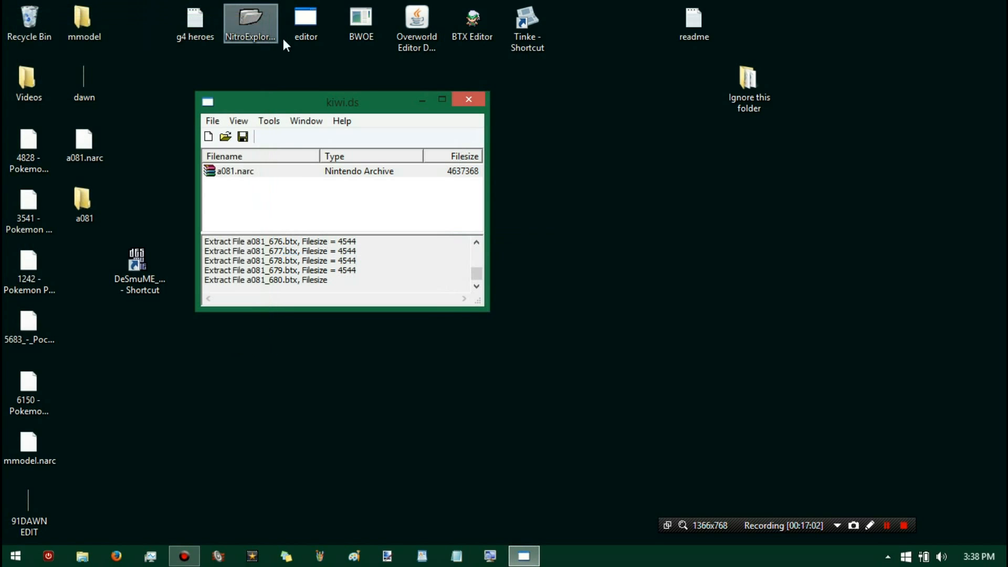
click(468, 97)
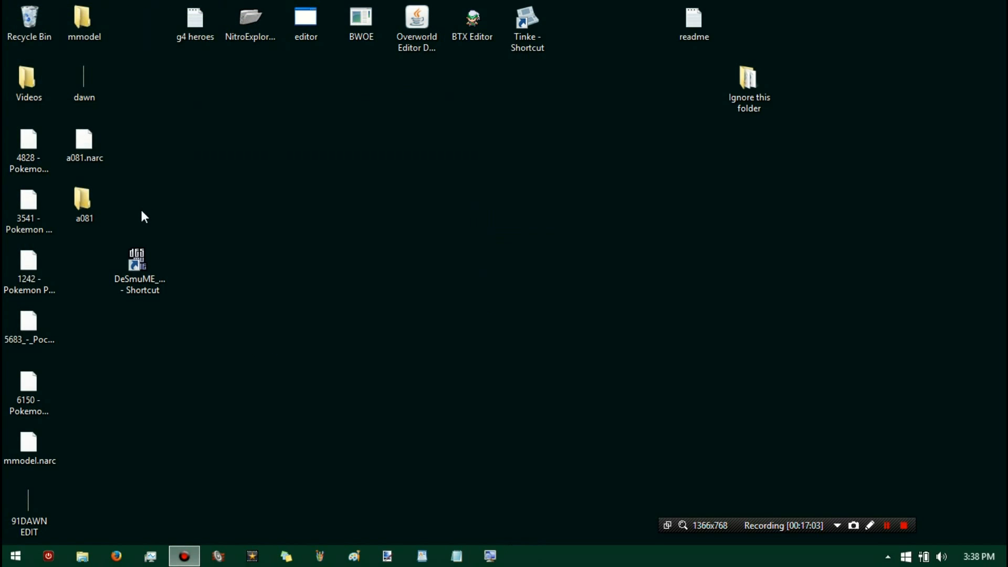
- Open the extracted a081 folder and browse its BTX files down to a081_069.btx
double_click(76, 203)
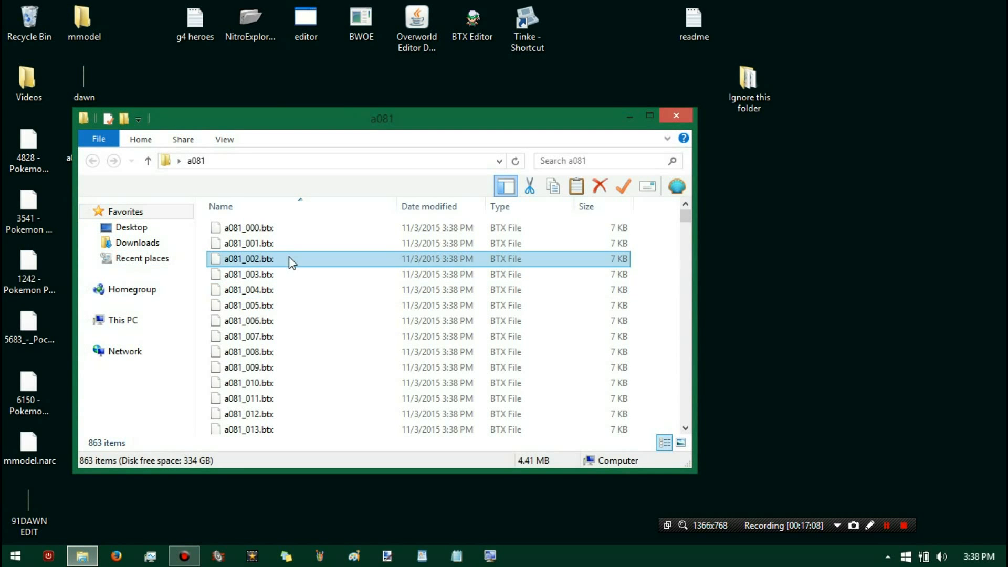
click(289, 257)
scroll(286, 272, down, 19)
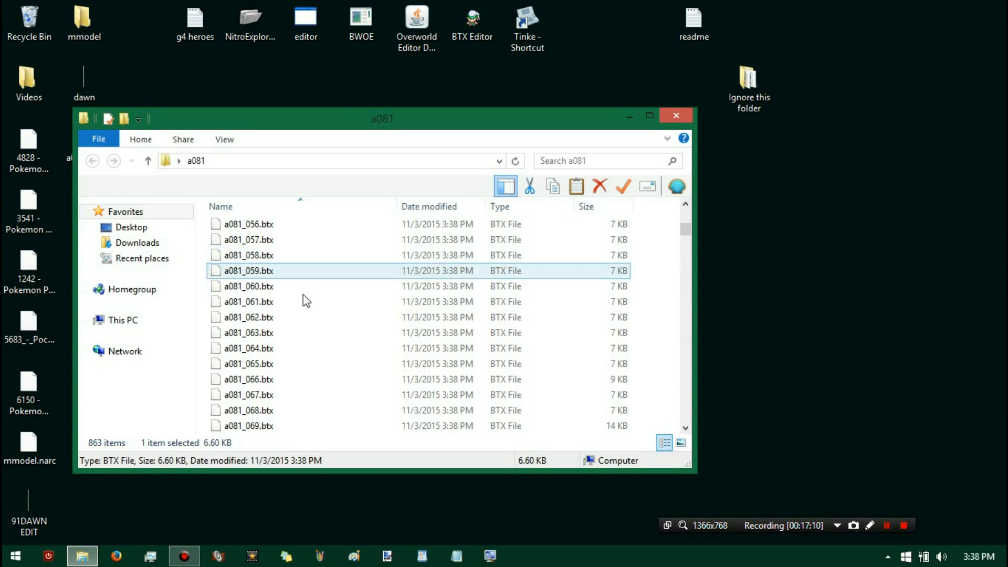
- Find Lyra's foot sprite number in the g4 heroes notes, highlight it, and minimize the notes to return to the a081 folder
double_click(196, 26)
scroll(551, 273, down, 6)
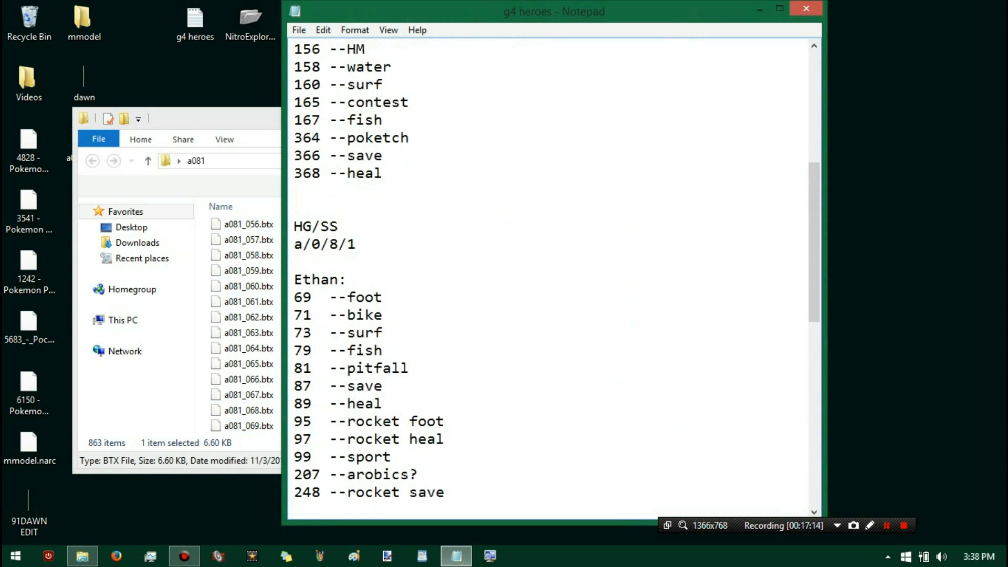
scroll(551, 273, down, 7)
drag(294, 191, 320, 191)
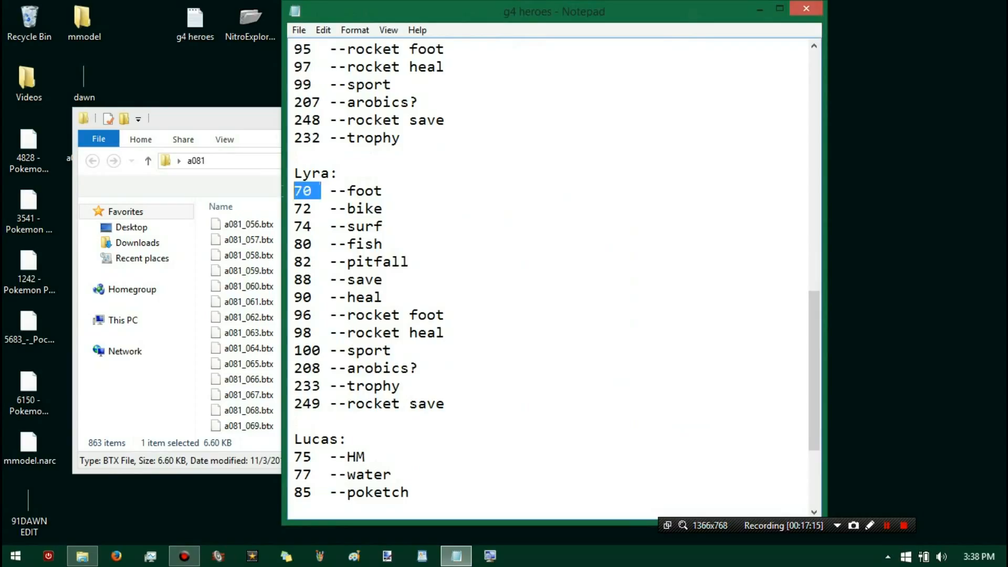
click(235, 122)
click(759, 10)
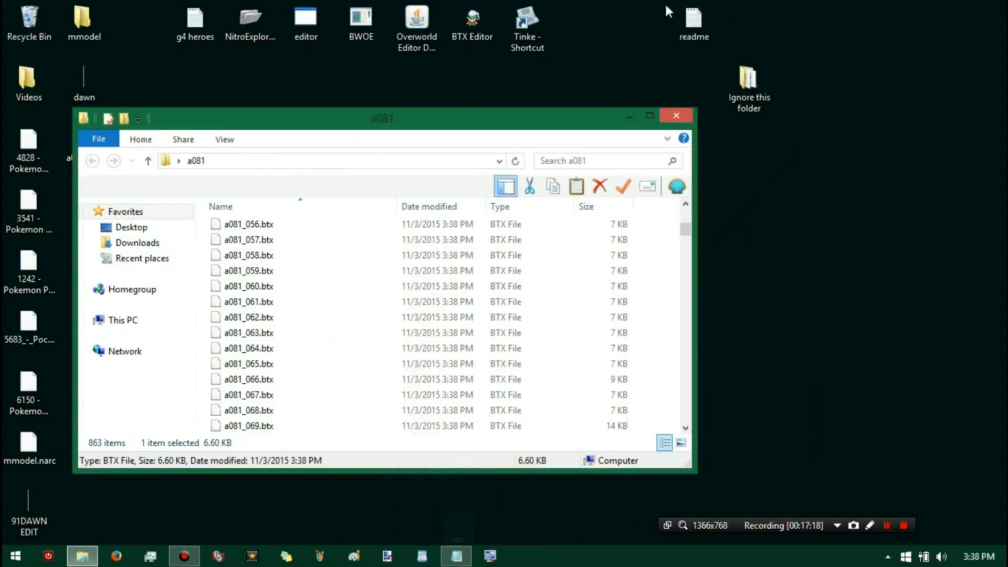
- Launch the BTX Editor and open a sprite file from the mmodel folder
double_click(472, 21)
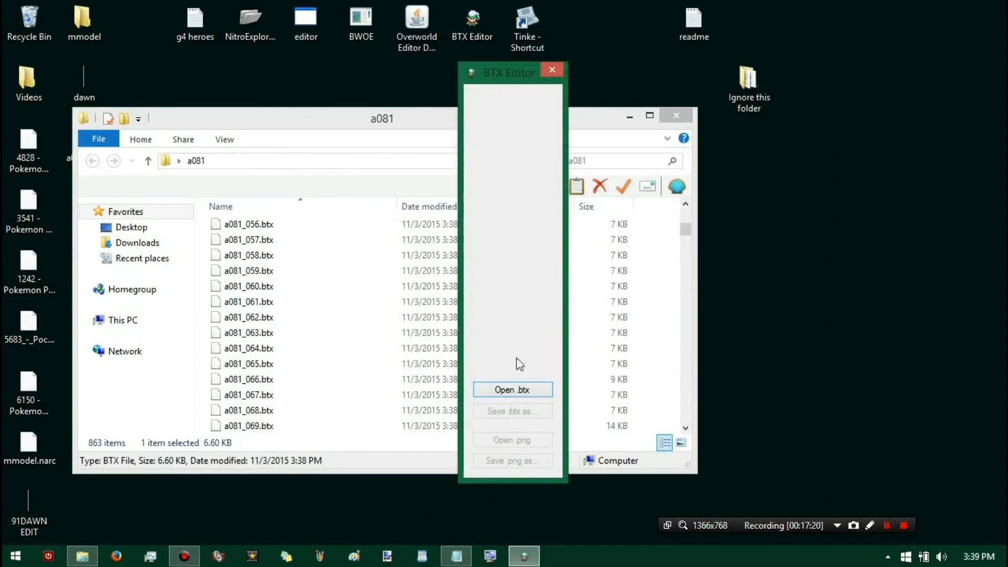
click(512, 390)
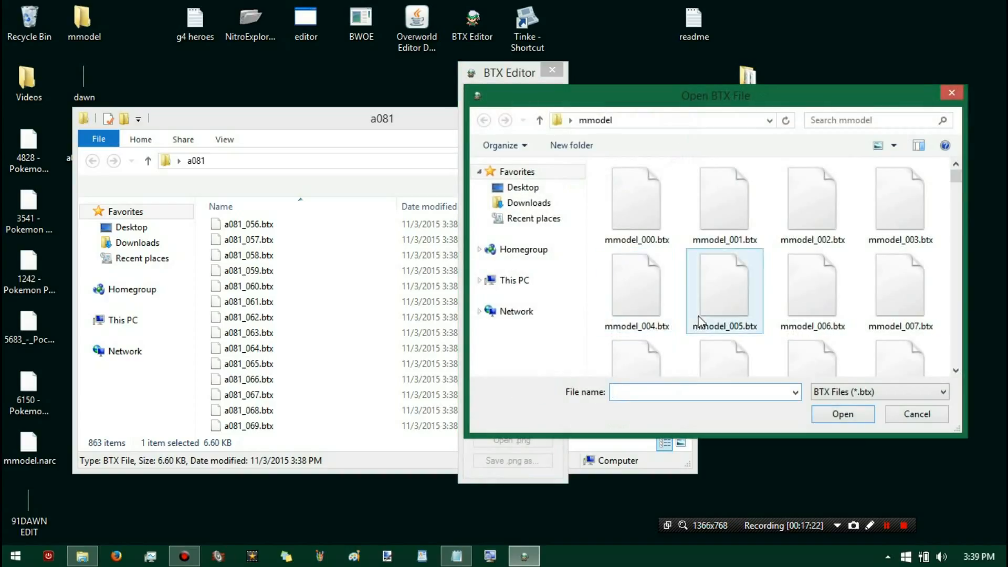
click(700, 320)
scroll(701, 321, down, 15)
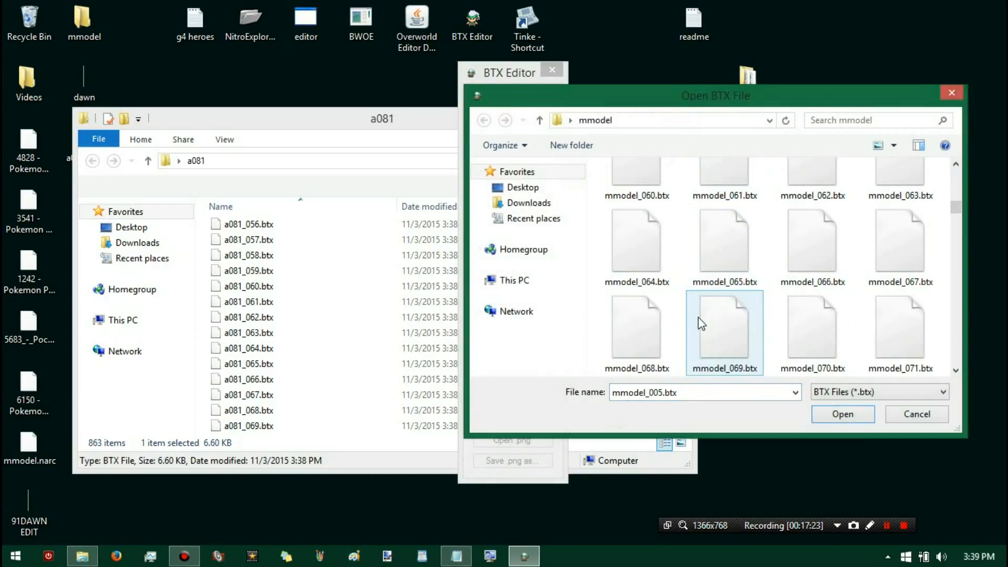
scroll(701, 322, down, 2)
double_click(837, 262)
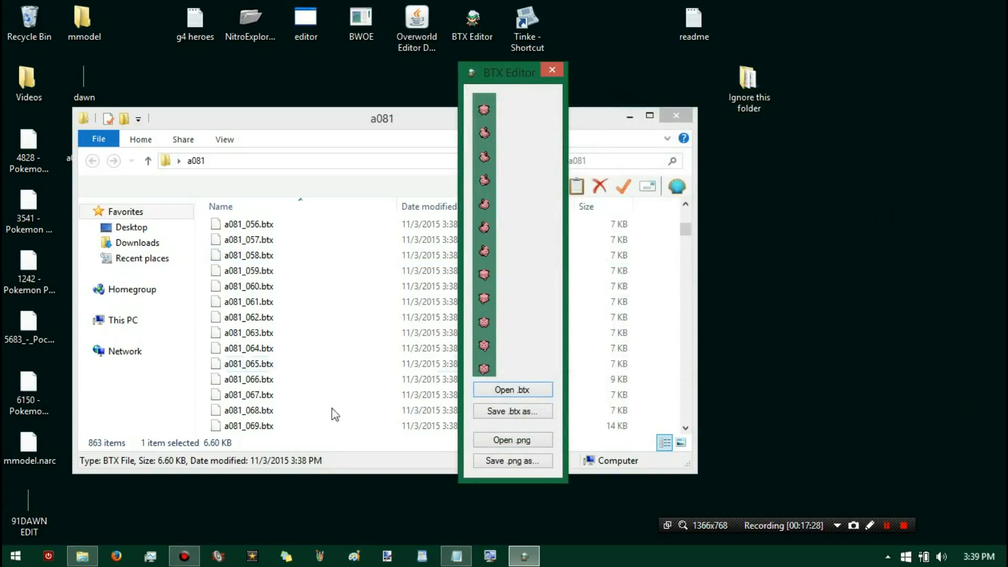
- Recheck Lyra's foot sprite number in the g4 heroes notes, minimize the notes, and return to the BTX Editor
click(448, 555)
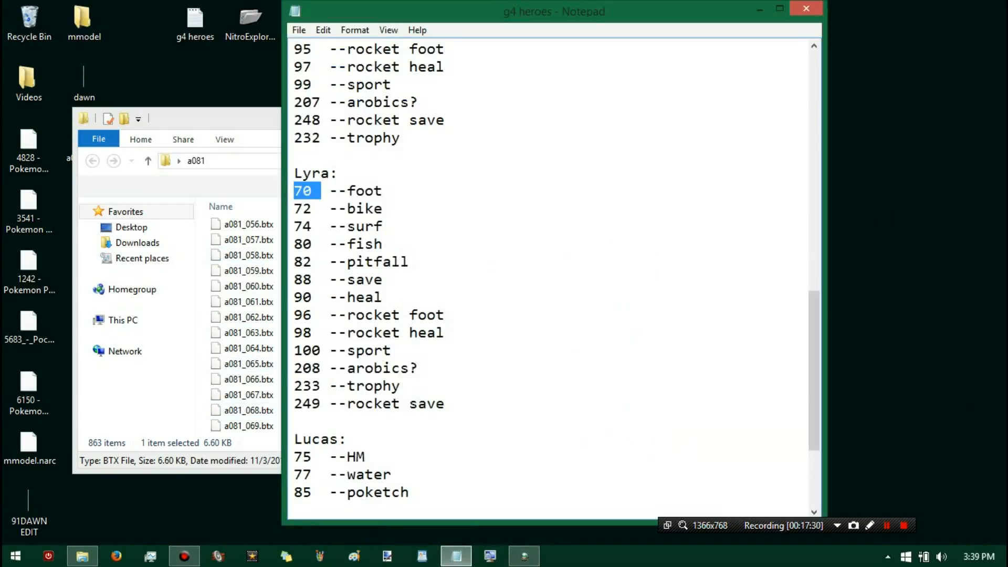
click(365, 225)
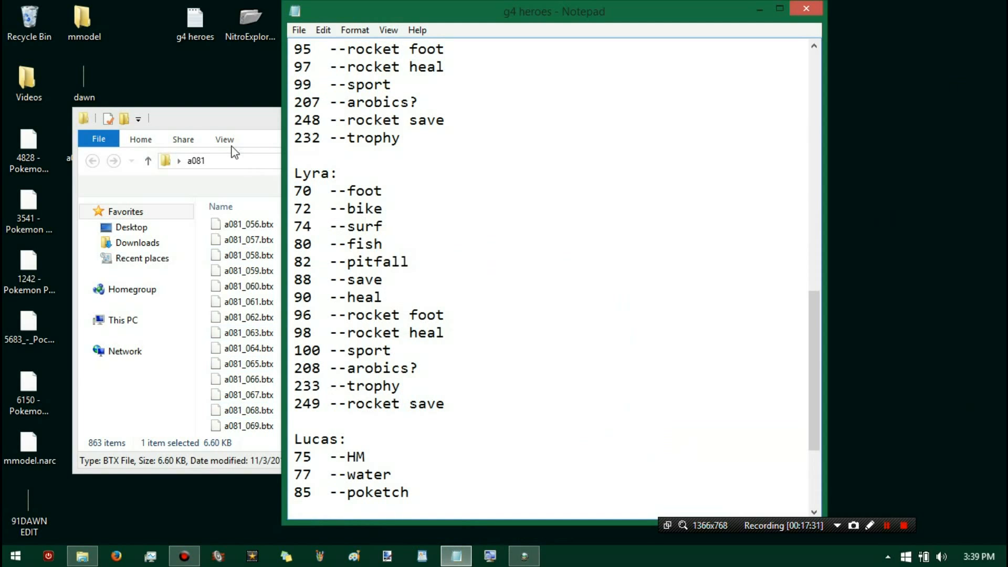
click(270, 130)
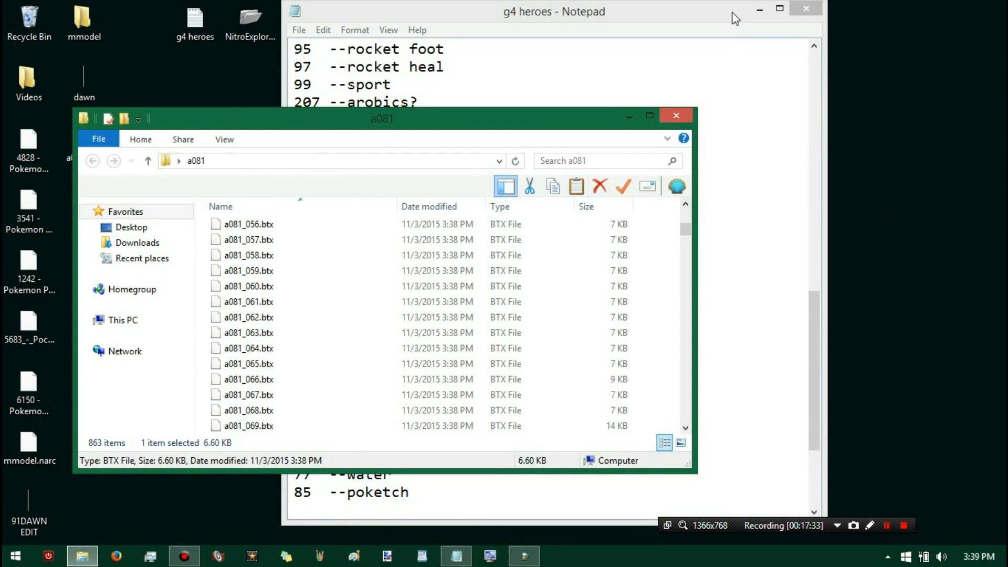
click(759, 9)
click(505, 73)
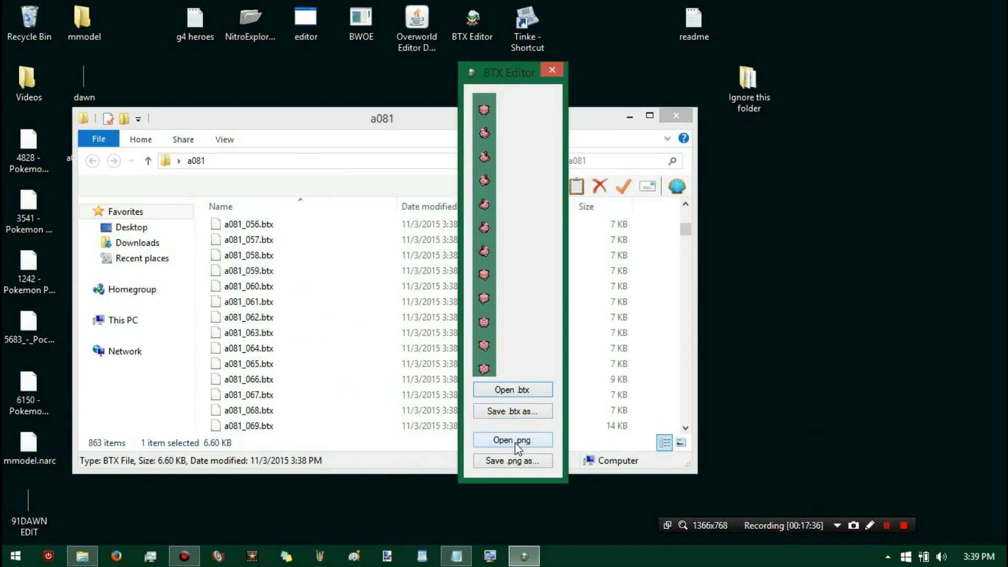
click(509, 390)
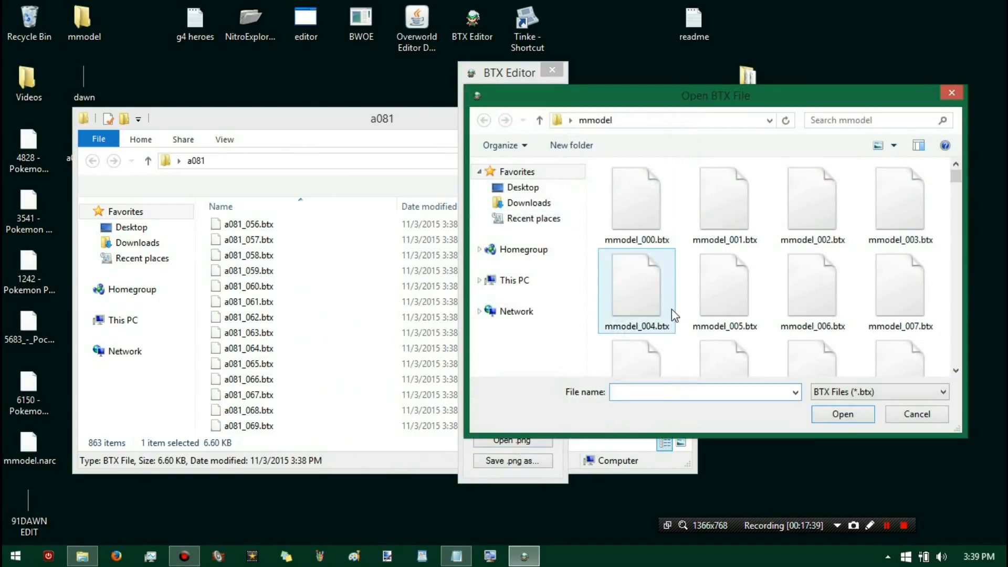
click(951, 92)
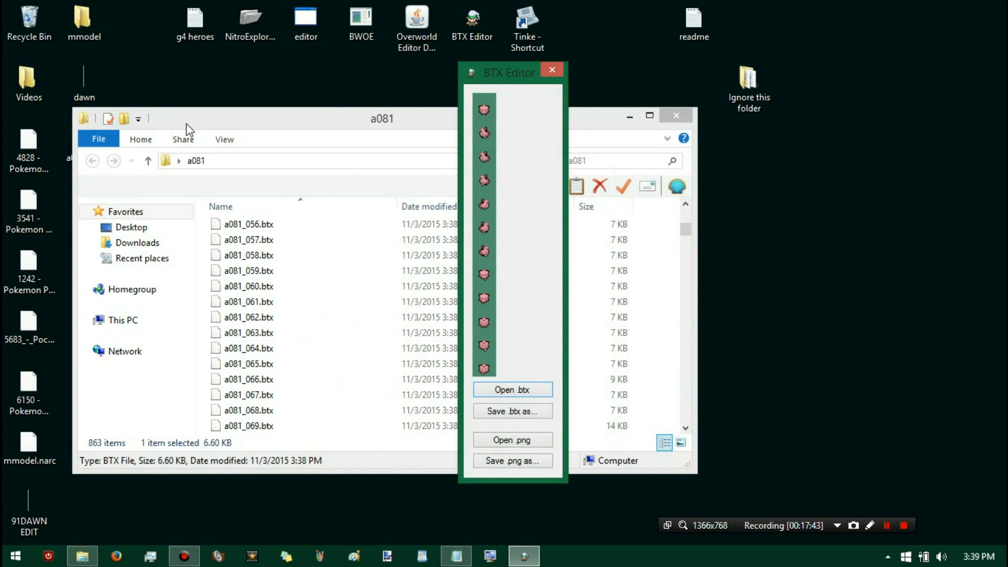
drag(186, 129, 174, 185)
click(520, 127)
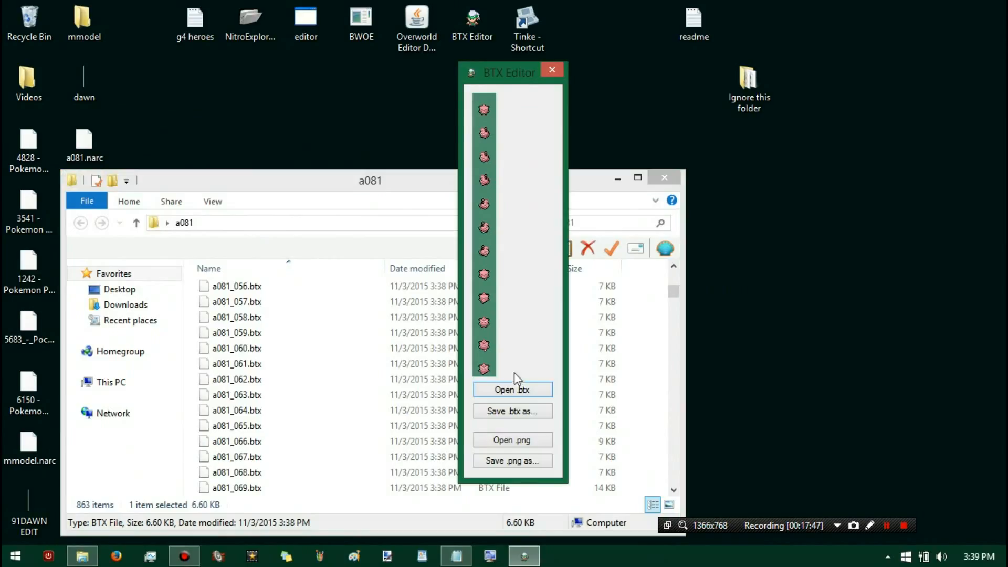
- Open a081_070.btx from the a081 folder on the Desktop in the BTX Editor
click(513, 394)
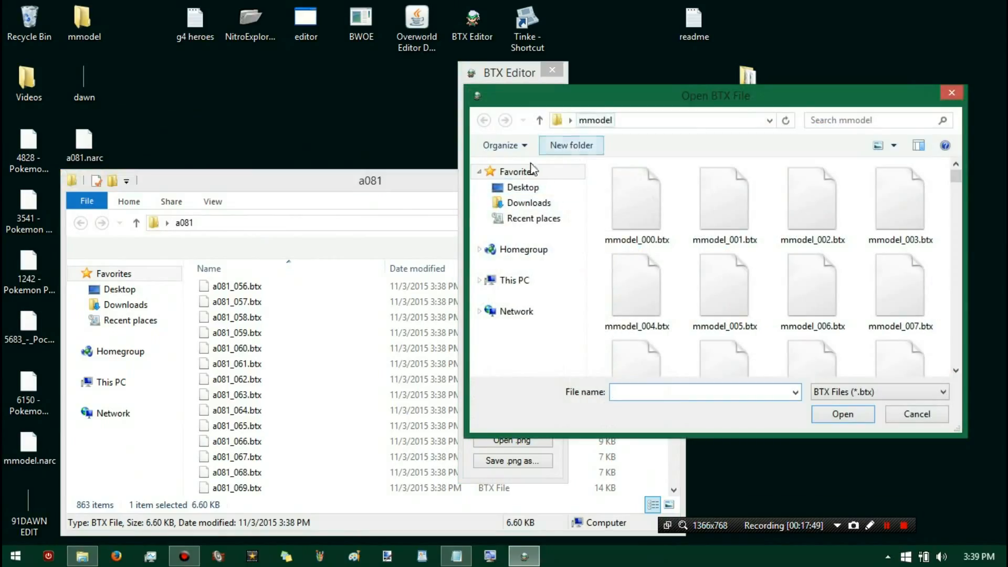
click(531, 192)
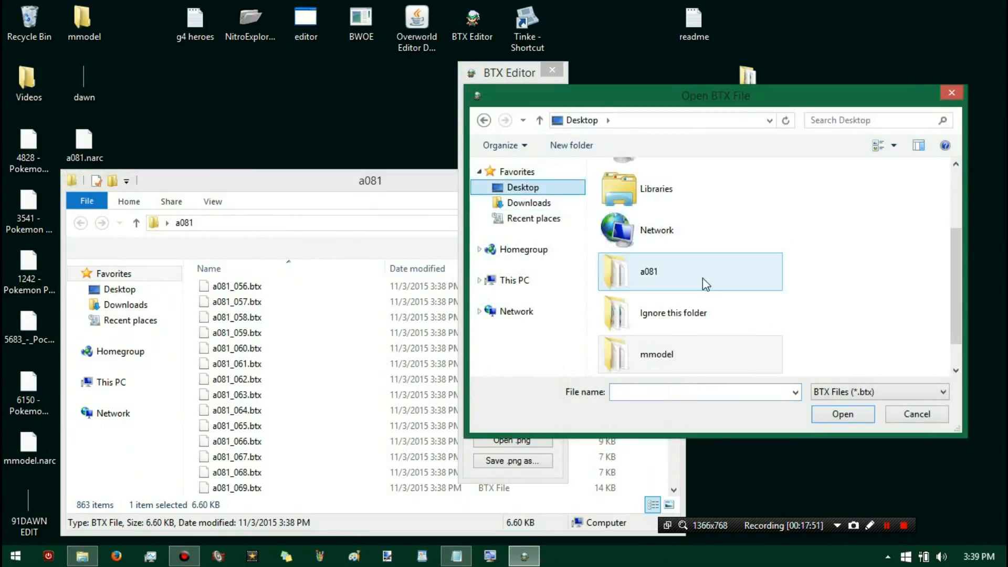
double_click(702, 283)
click(677, 312)
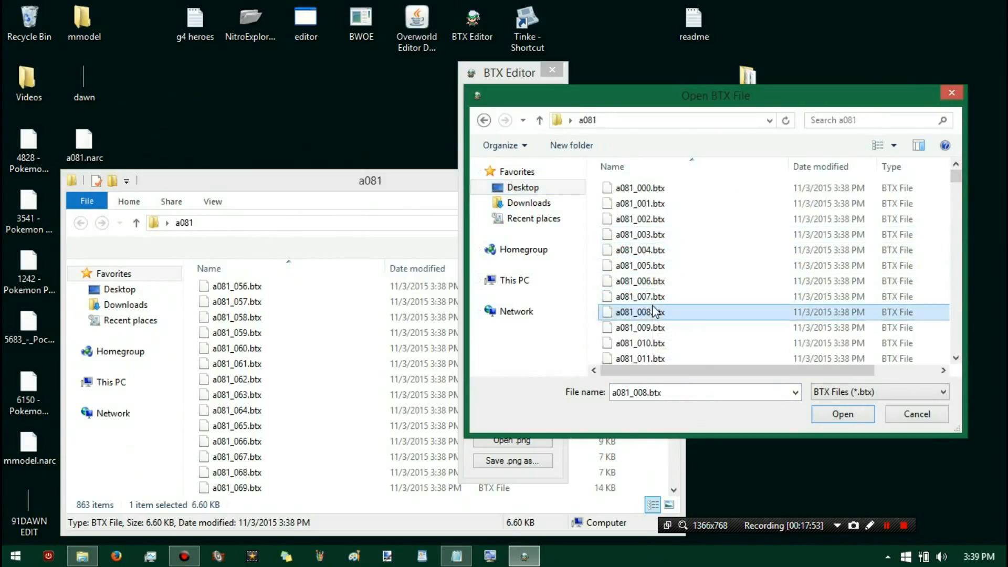
scroll(664, 323, down, 15)
scroll(662, 328, down, 10)
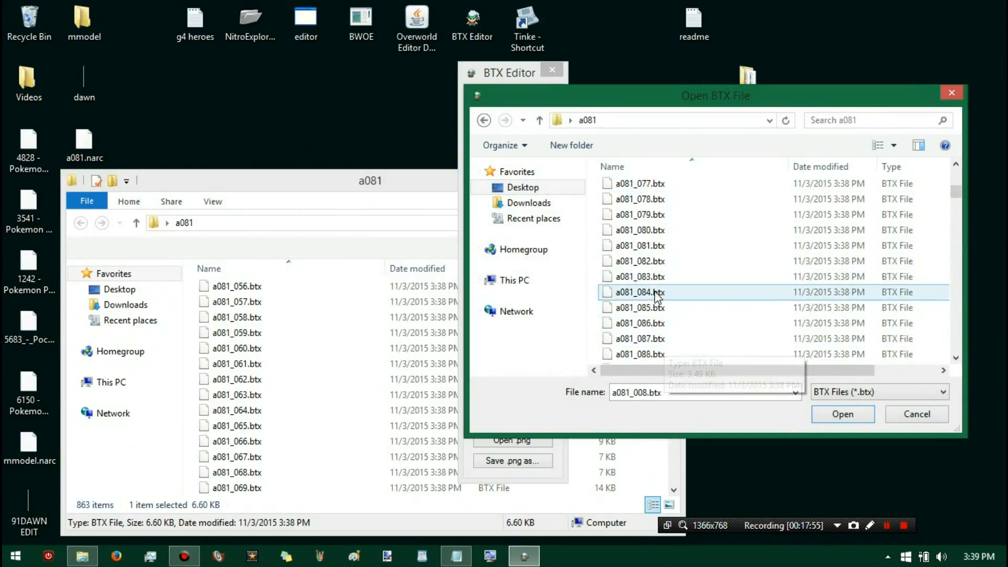
scroll(653, 200, up, 2)
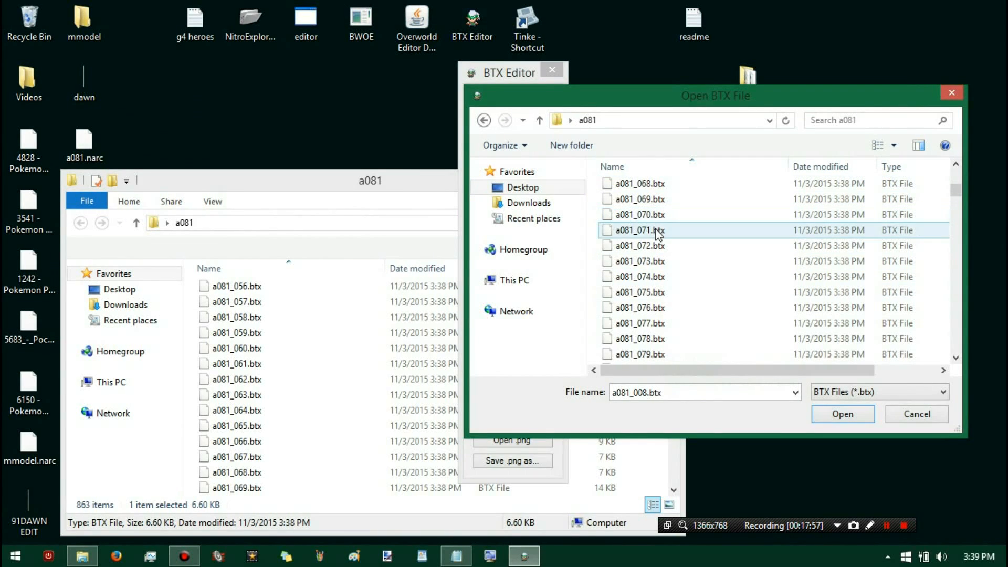
double_click(655, 216)
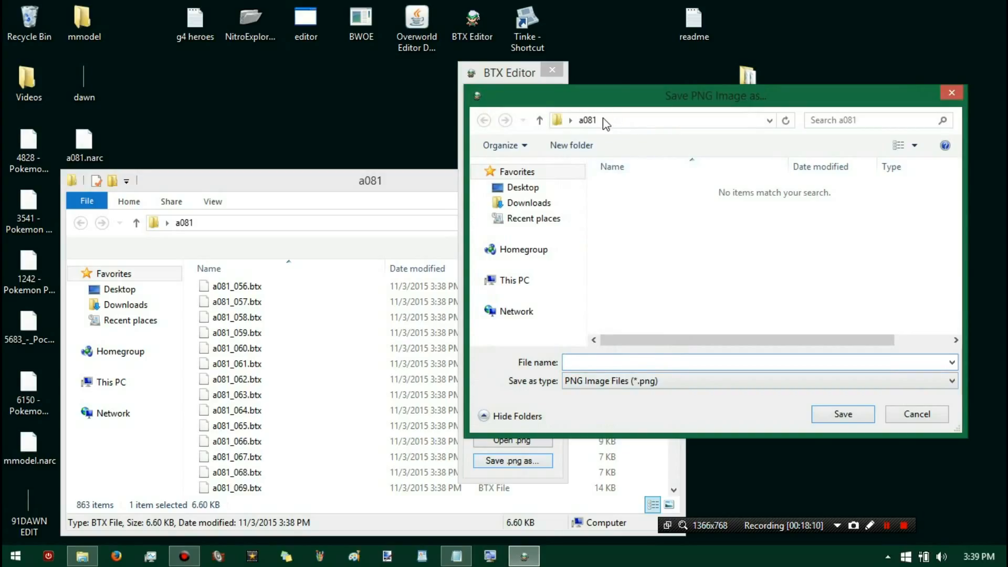
- Export the sprite sheet to the Desktop as a PNG named watermellon, and put away the BTX Editor and a081 windows
drag(265, 190, 249, 395)
click(79, 218)
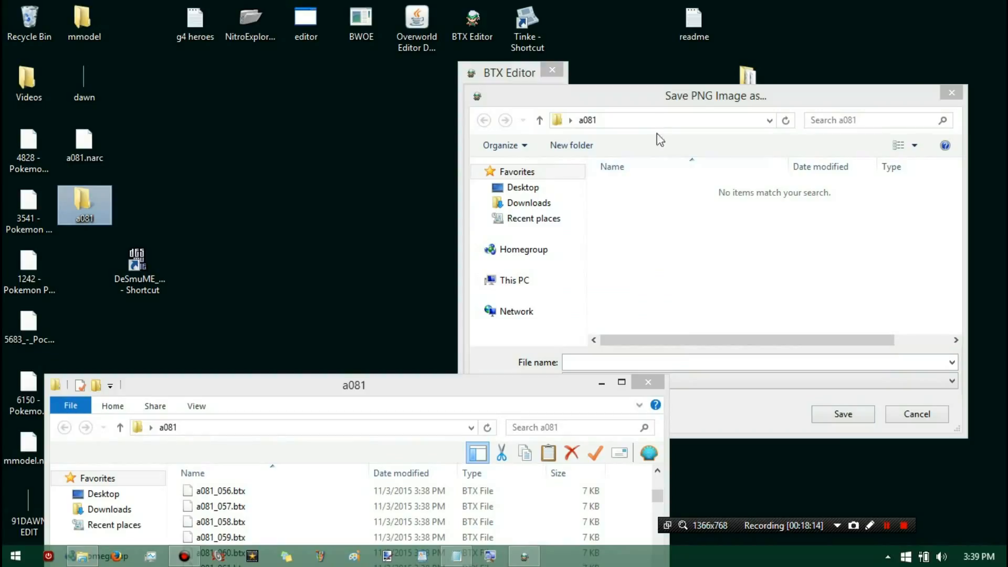
click(676, 108)
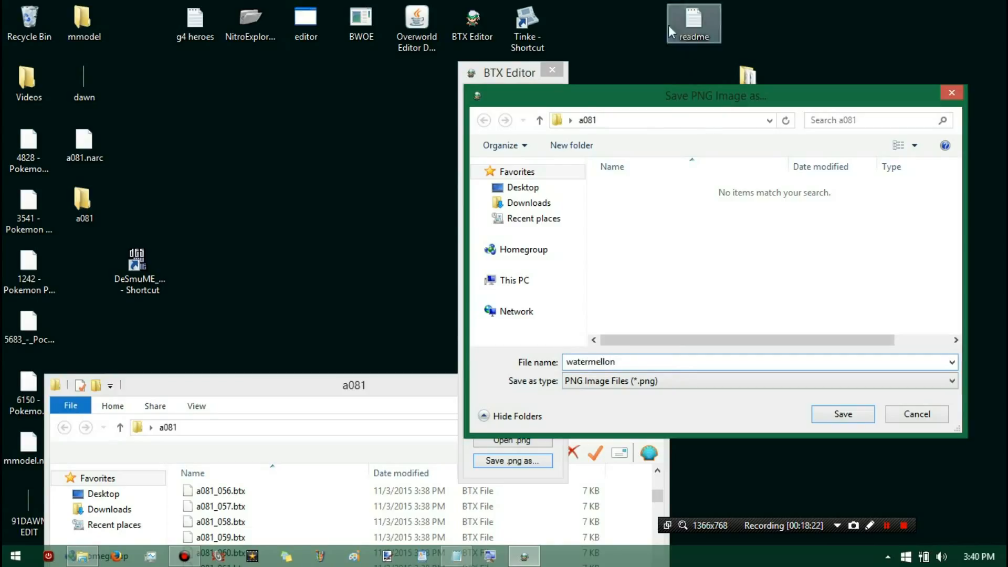
click(531, 189)
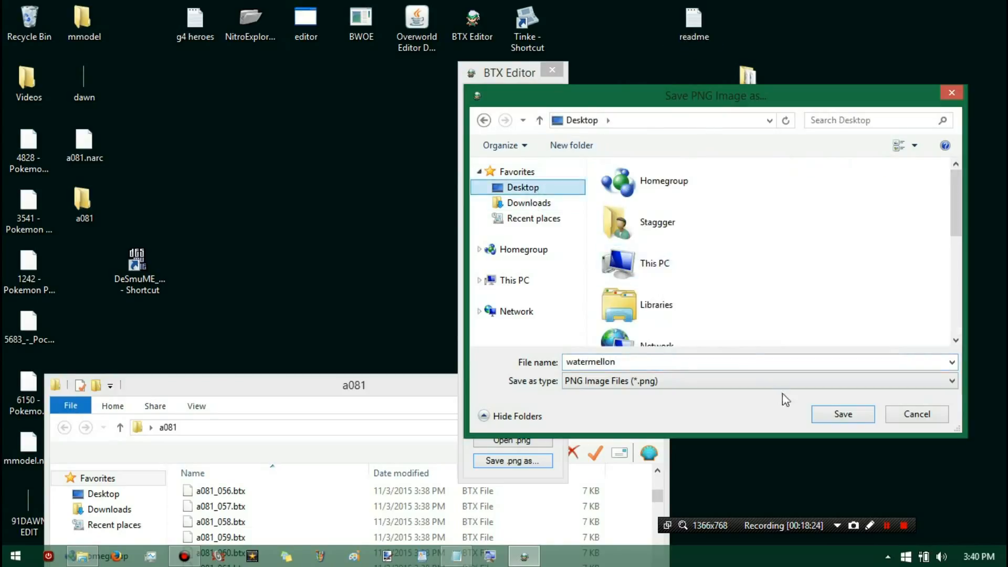
click(840, 415)
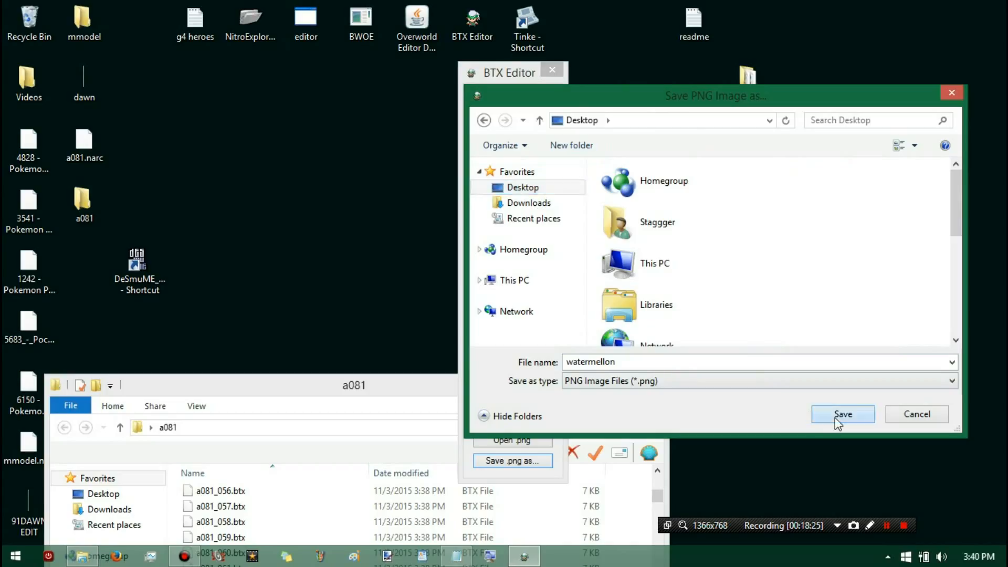
click(550, 73)
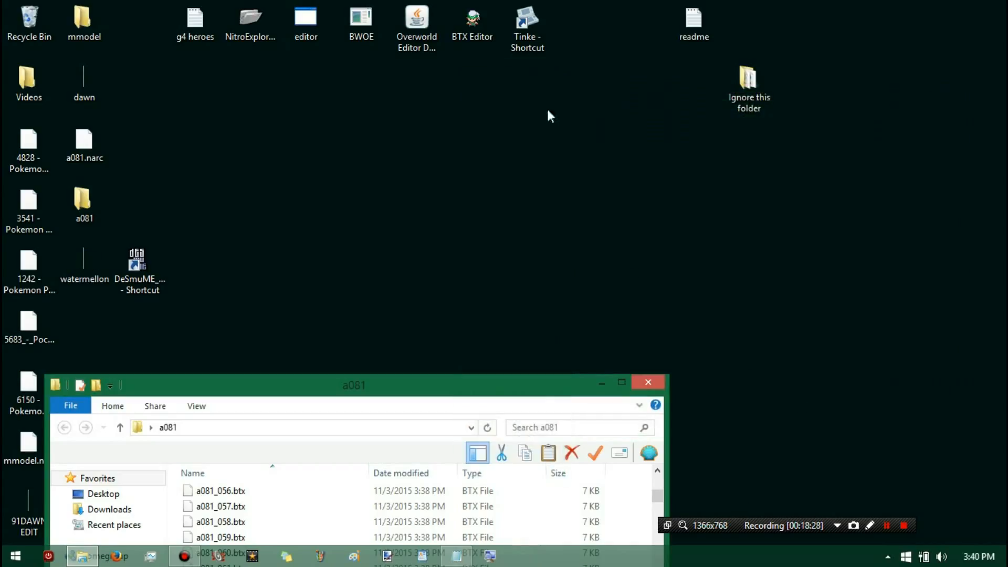
click(606, 386)
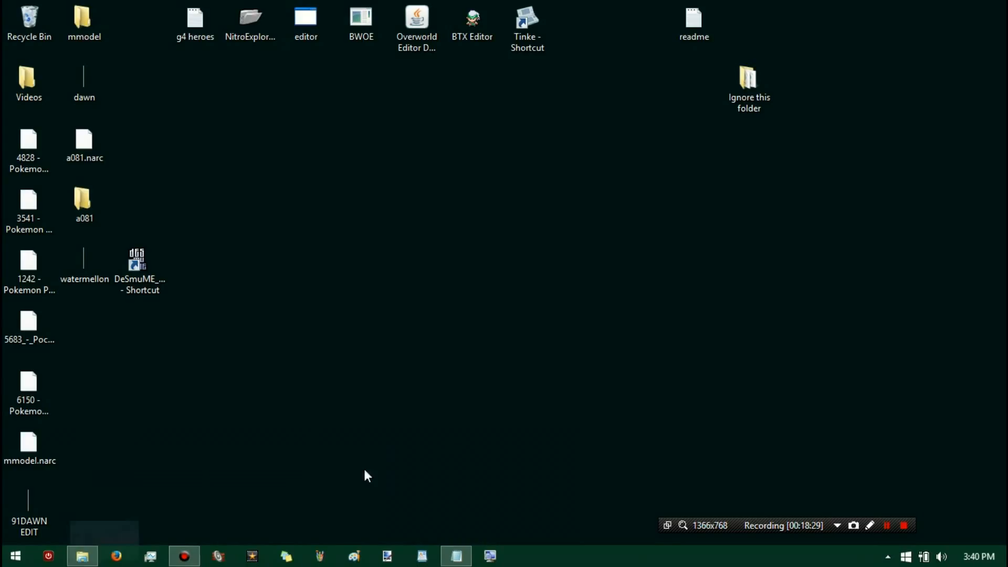
- Open the watermellon image from the Desktop in Paint and magnify it to 8x
click(323, 557)
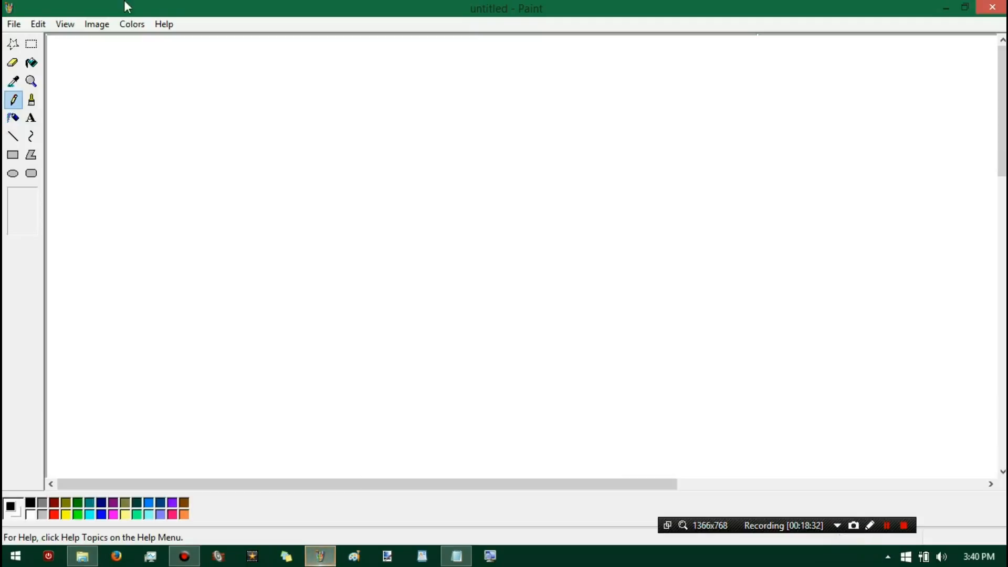
drag(682, 6, 681, 139)
drag(87, 274, 567, 229)
double_click(528, 64)
click(32, 82)
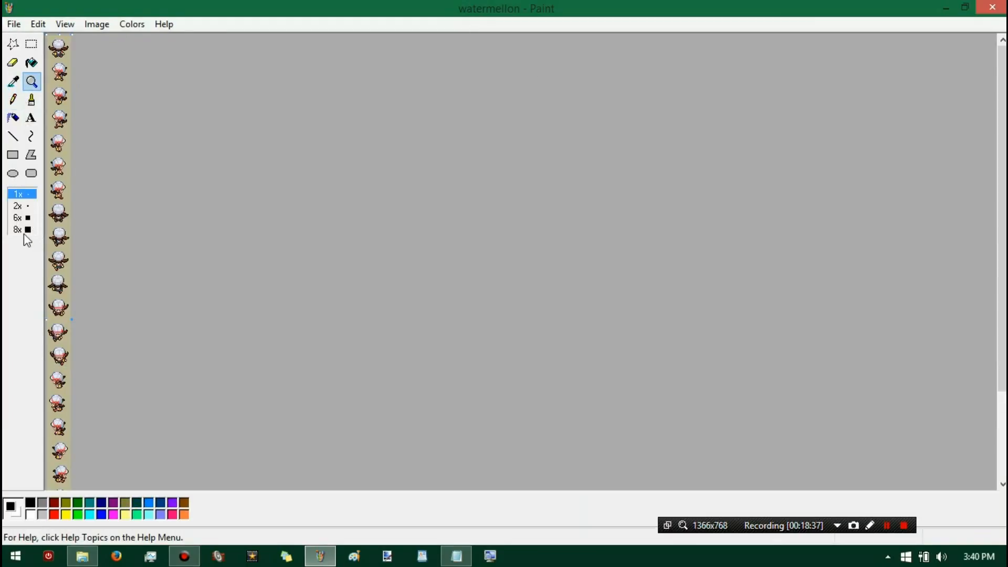
click(22, 230)
- Sample the hat's white as background colour and the hair's brown as foreground colour, and activate the eraser
click(13, 81)
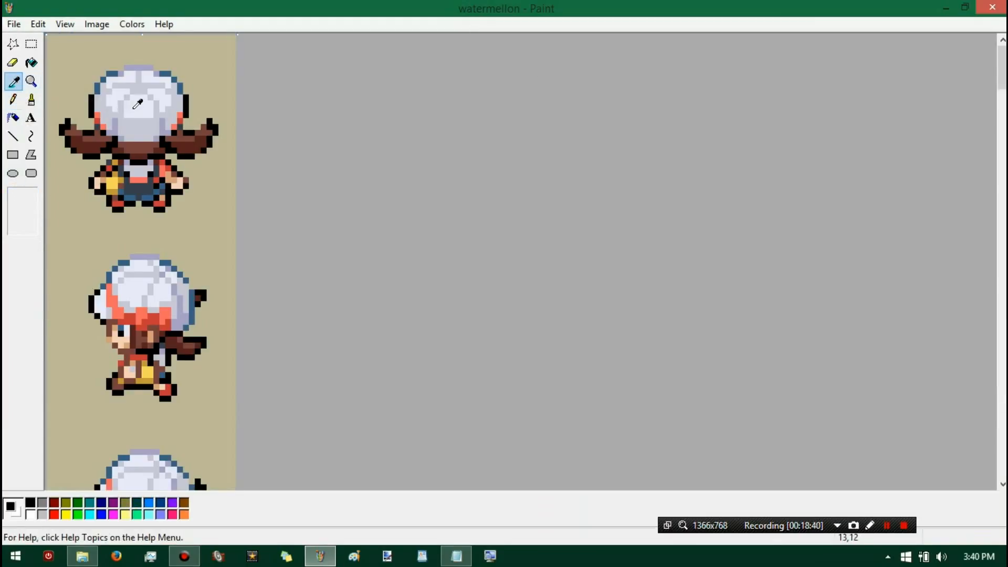
right_click(133, 108)
click(13, 82)
click(136, 141)
click(12, 63)
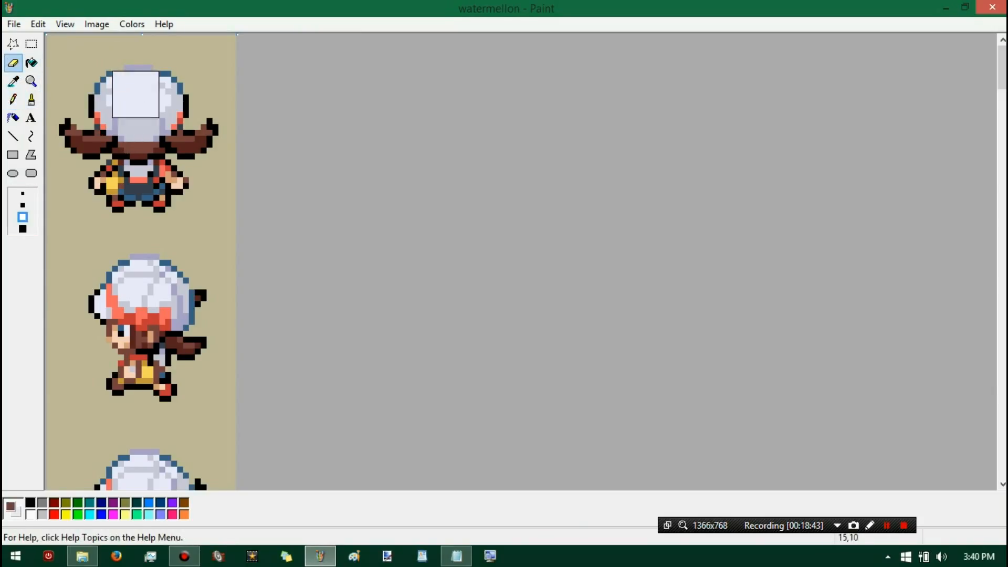
- Look through all frames of Lyra's sprite sheet and close Paint without saving changes
scroll(139, 354, down, 15)
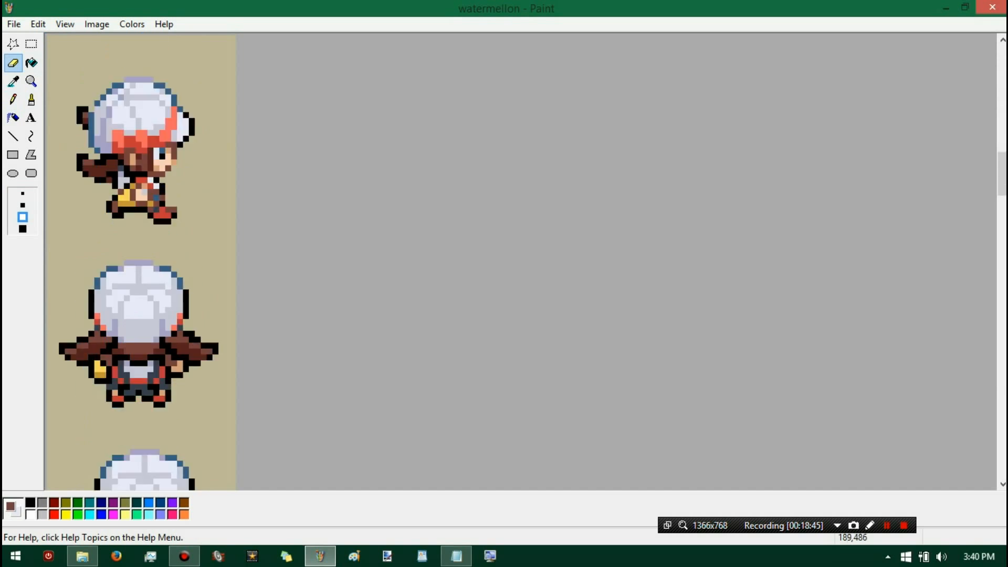
scroll(141, 354, down, 20)
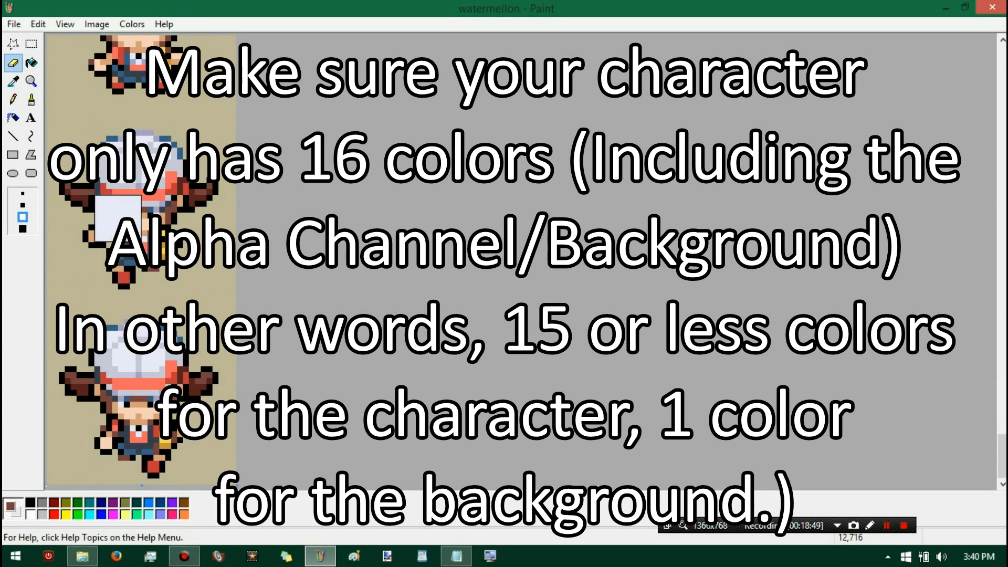
scroll(140, 407, down, 10)
scroll(147, 315, up, 5)
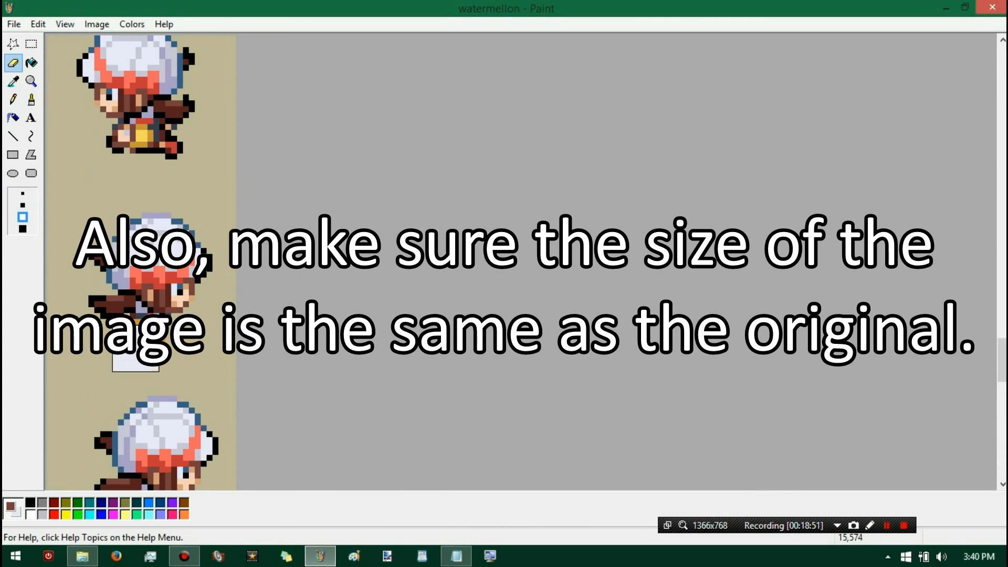
scroll(147, 296, up, 20)
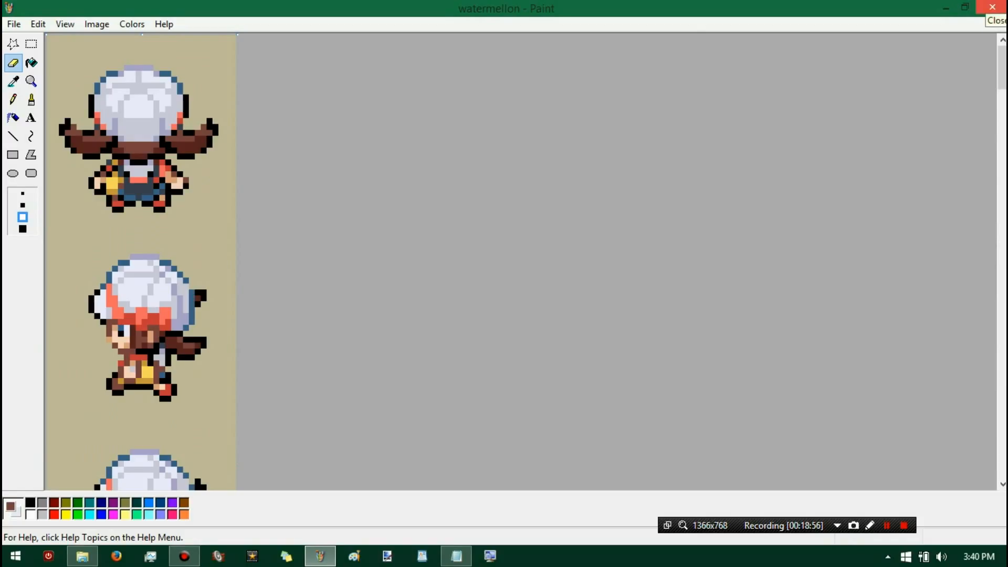
click(992, 7)
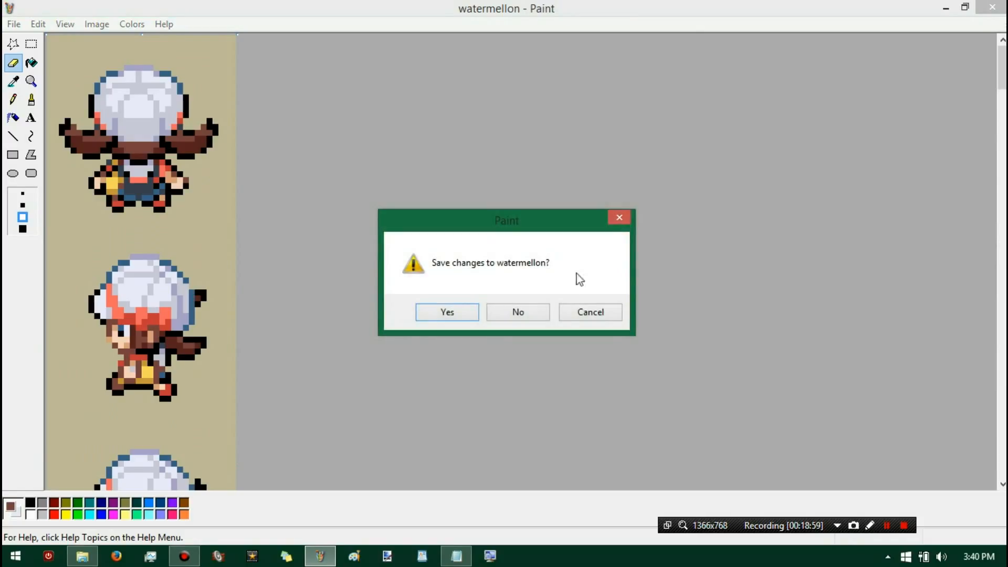
click(515, 315)
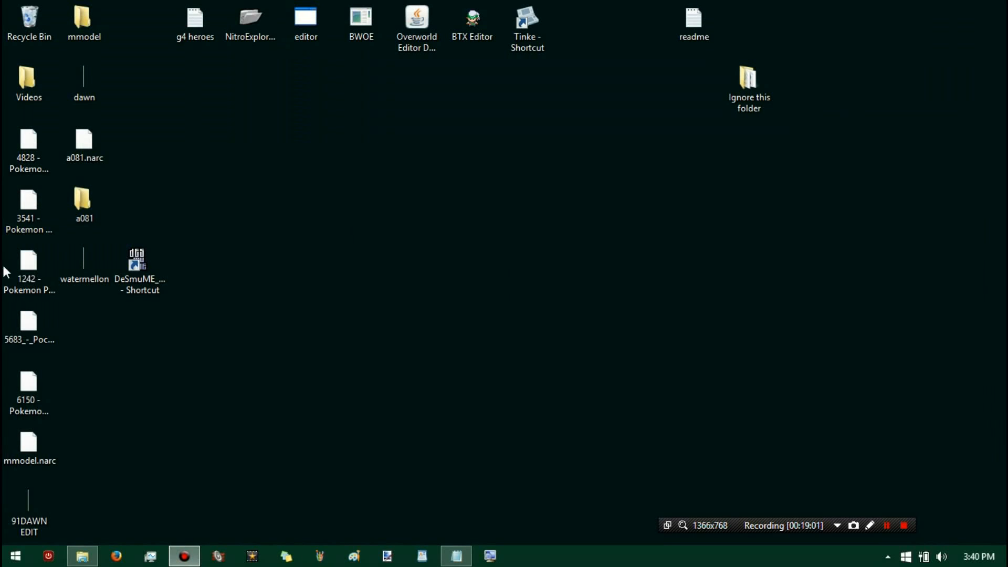
- View the frames of the 91DAWN EDIT sprite sheet from the Desktop at high magnification and close the image
double_click(29, 525)
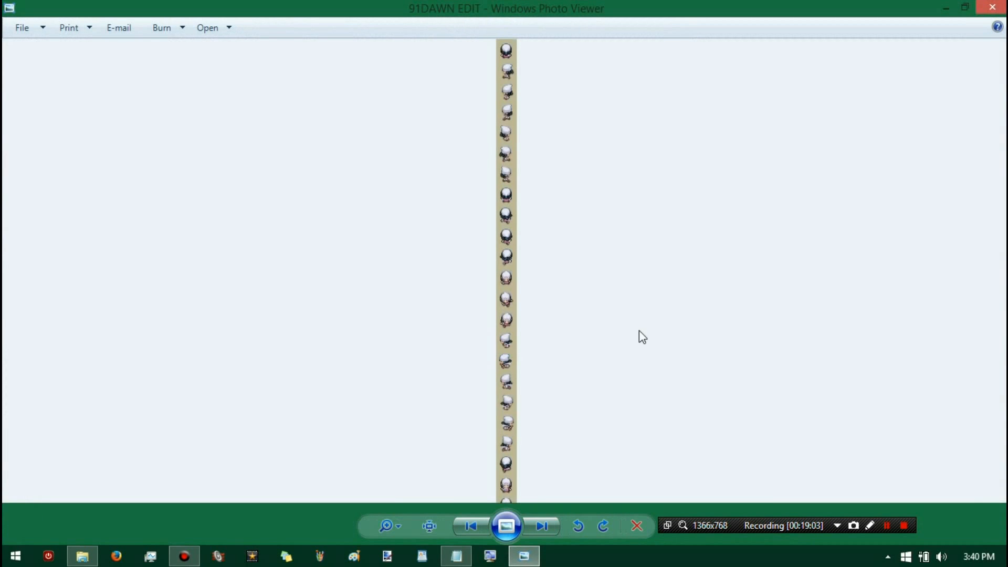
scroll(361, 333, up, 5)
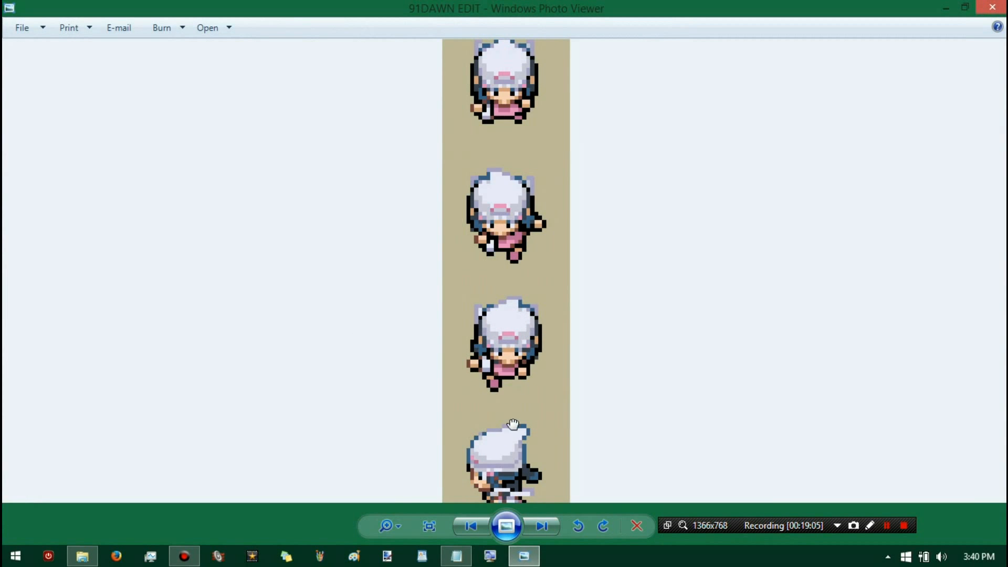
drag(513, 423, 508, 378)
scroll(509, 378, up, 1)
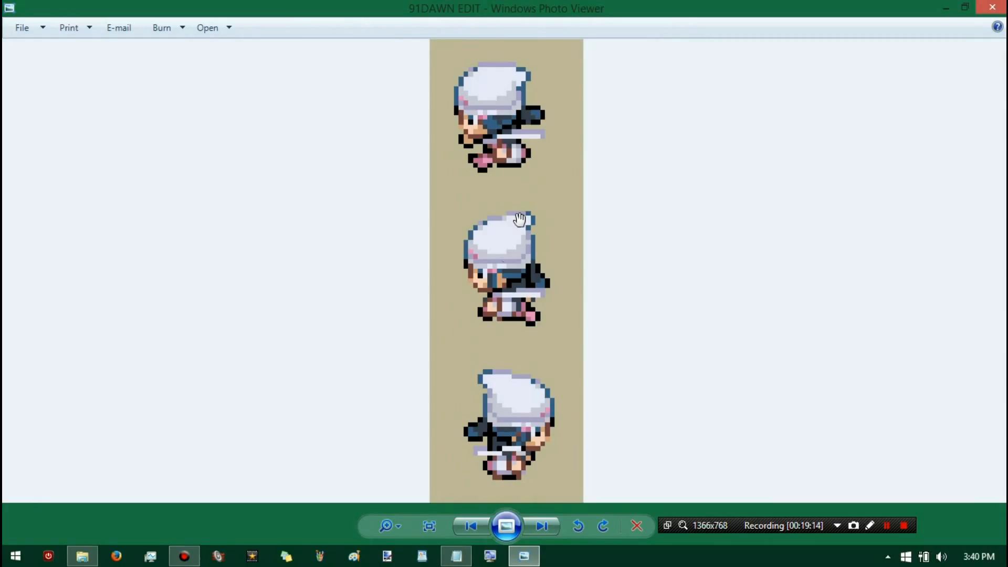
drag(588, 376, 586, 226)
drag(578, 139, 540, 148)
drag(531, 438, 566, 302)
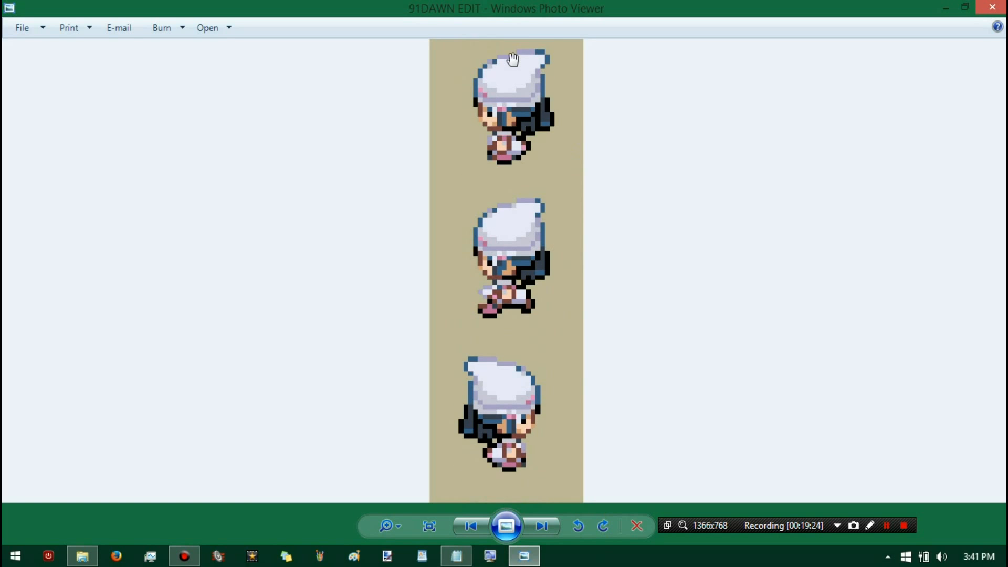
drag(513, 60, 644, 388)
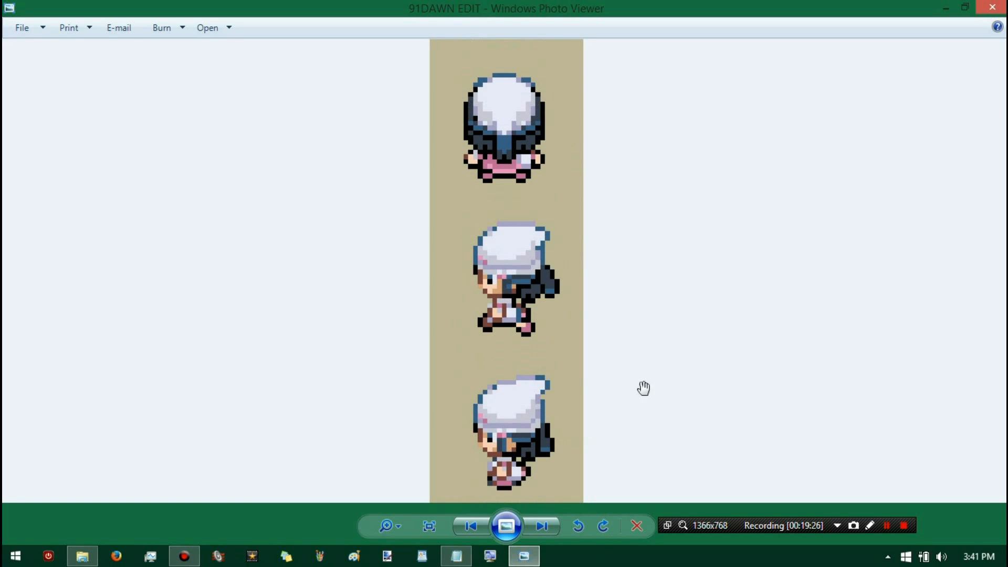
key(Escape)
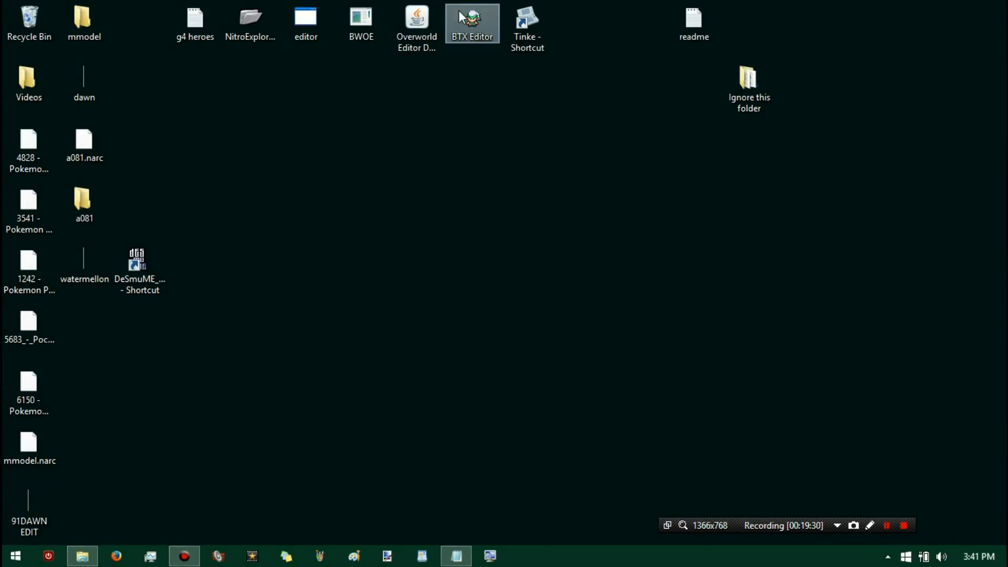
- Launch BTX Editor and open a081_070.btx from the a081 folder on the Desktop
click(474, 26)
double_click(473, 26)
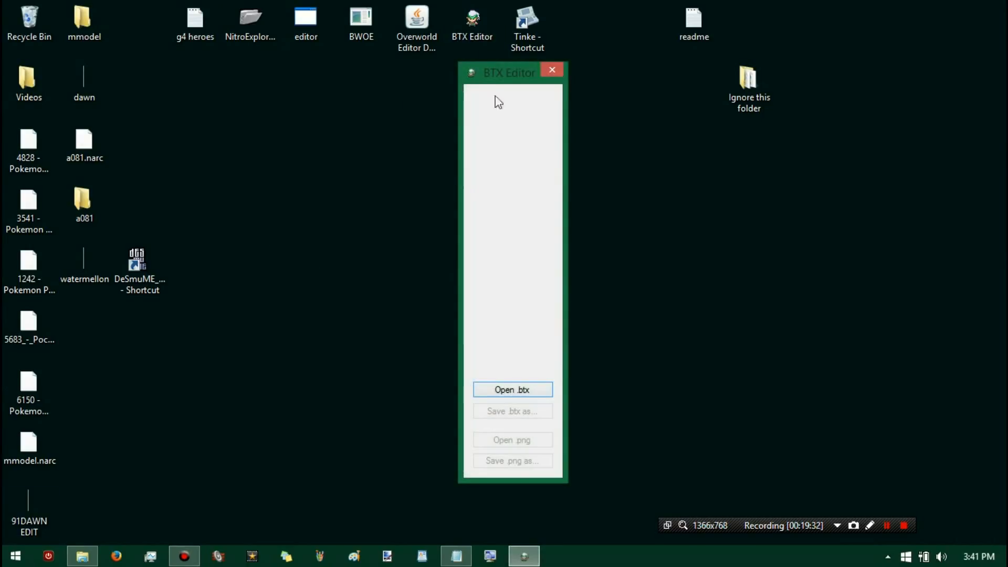
click(539, 393)
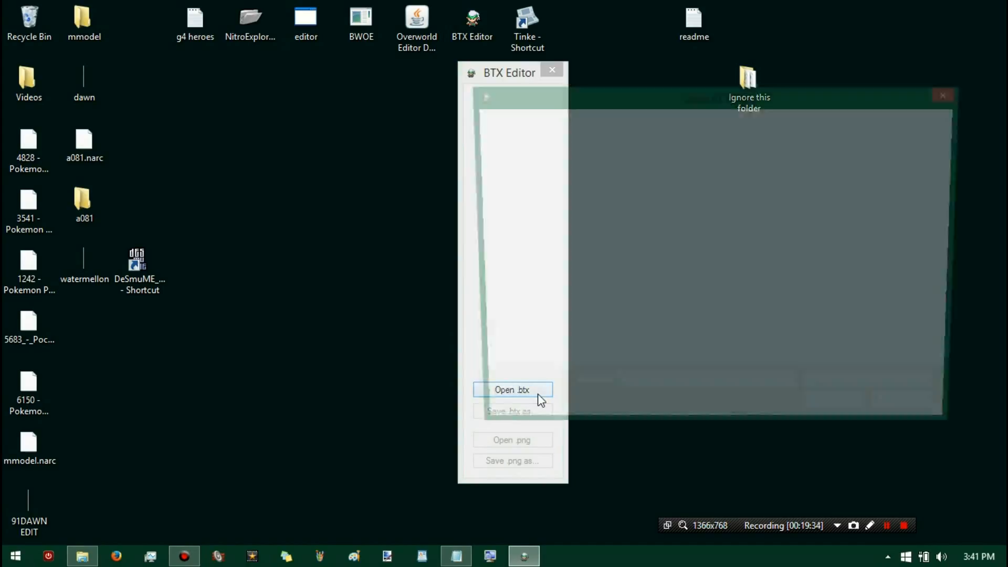
scroll(656, 315, down, 3)
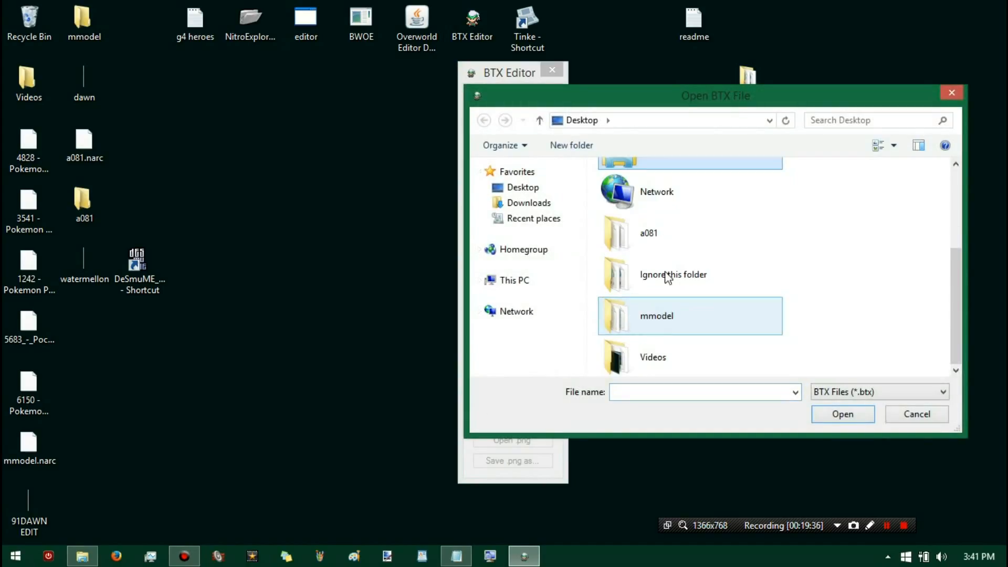
double_click(676, 227)
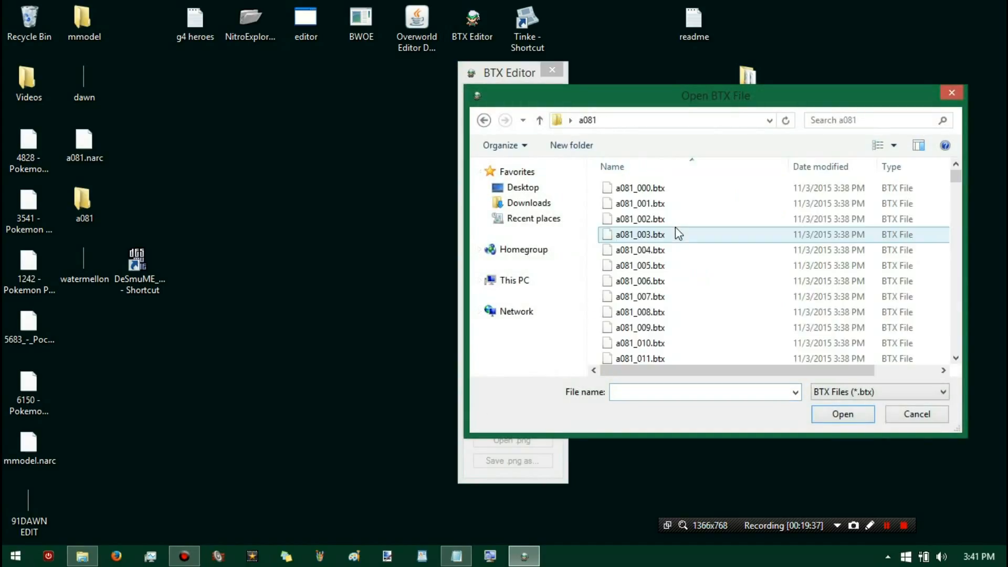
click(652, 344)
scroll(656, 325, down, 20)
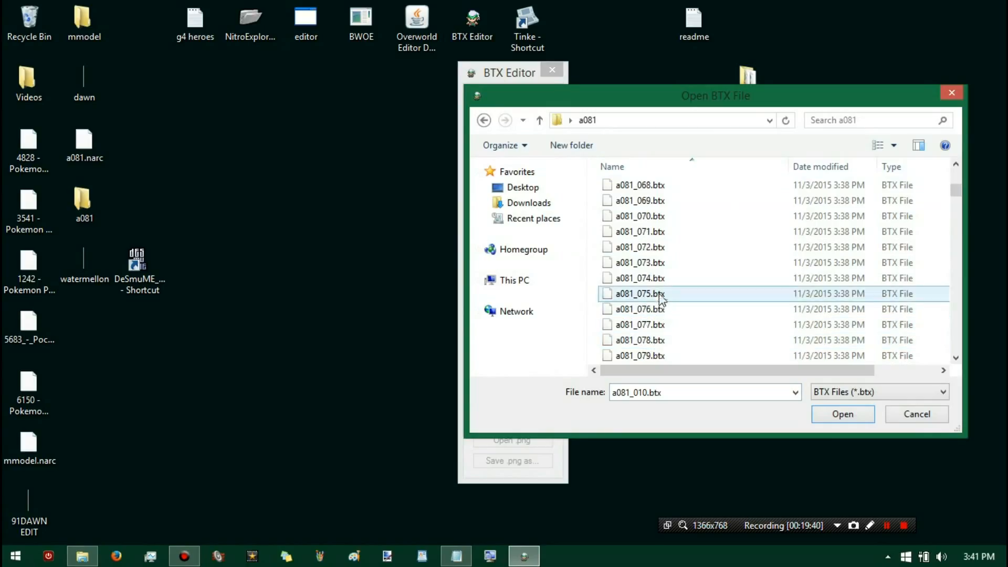
double_click(654, 221)
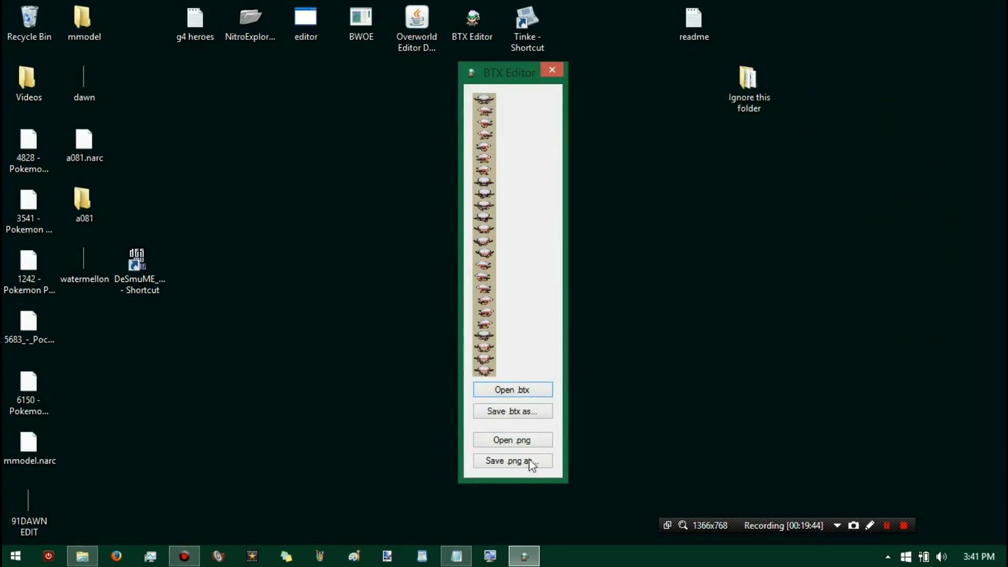
- Import the 91DAWN EDIT PNG from the Desktop into the opened BTX sprite
click(522, 444)
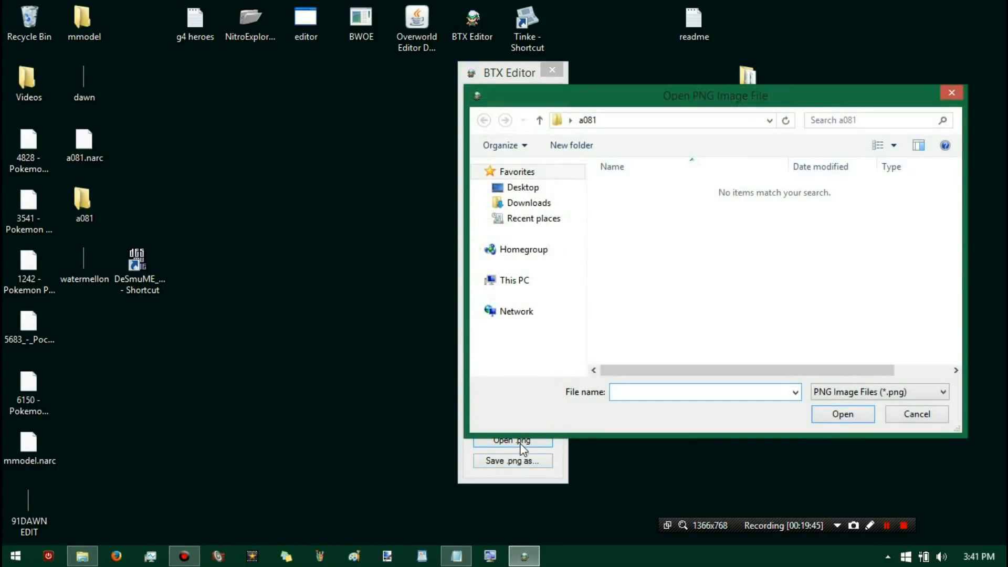
click(522, 188)
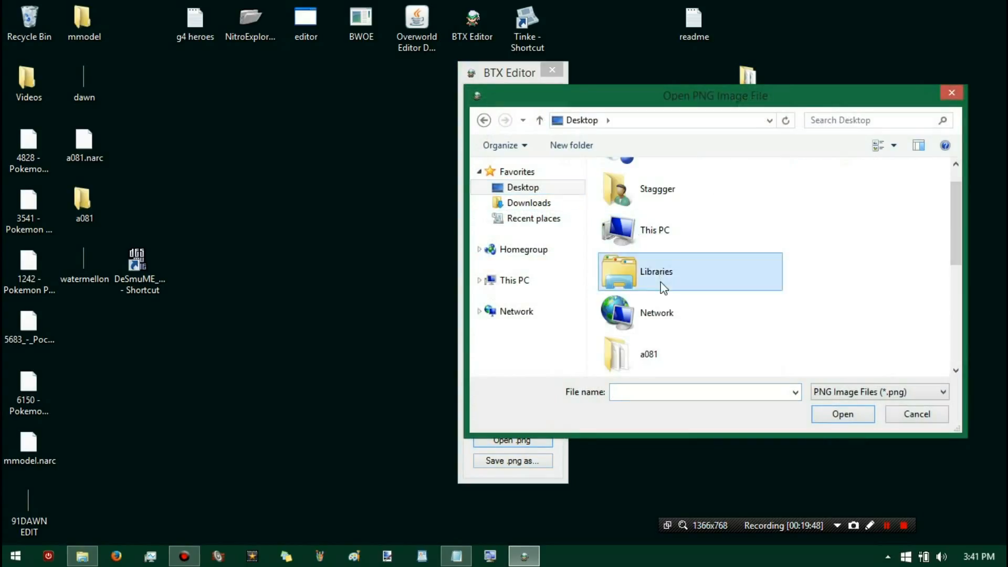
scroll(660, 286, down, 5)
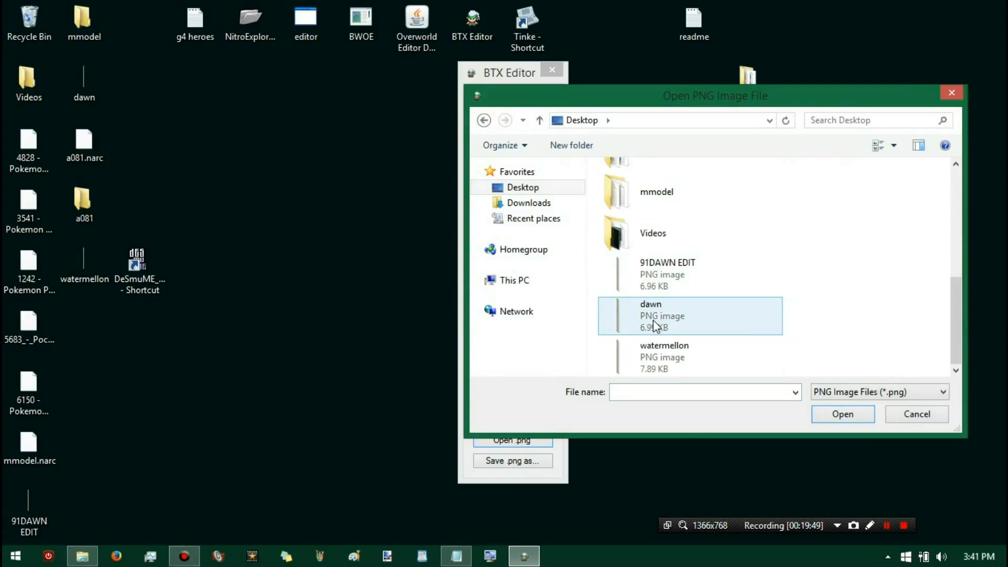
double_click(660, 267)
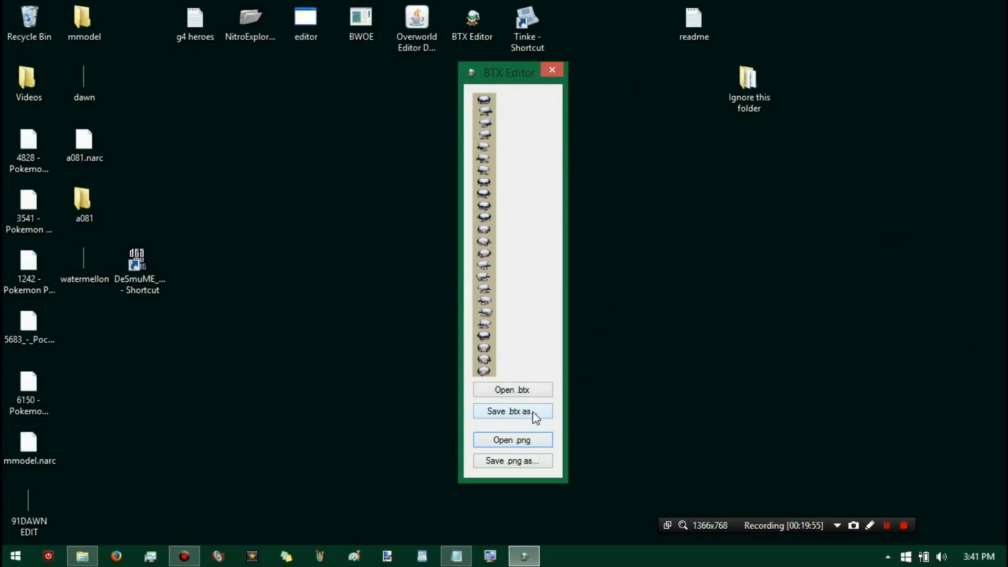
- Start saving the edited sprite as a BTX file in the a081 folder, taking a081_070.btx as the base name
click(535, 412)
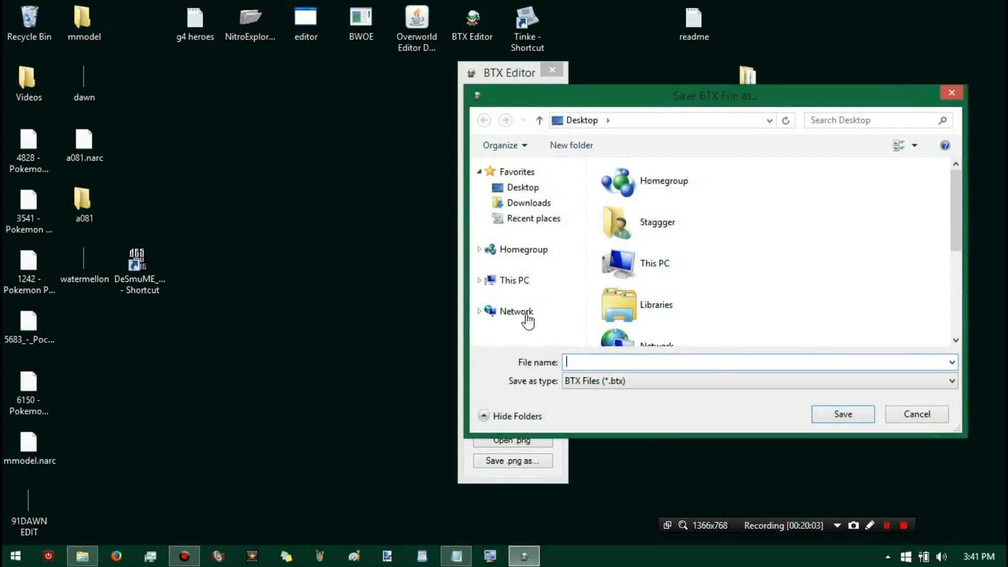
scroll(693, 302, down, 3)
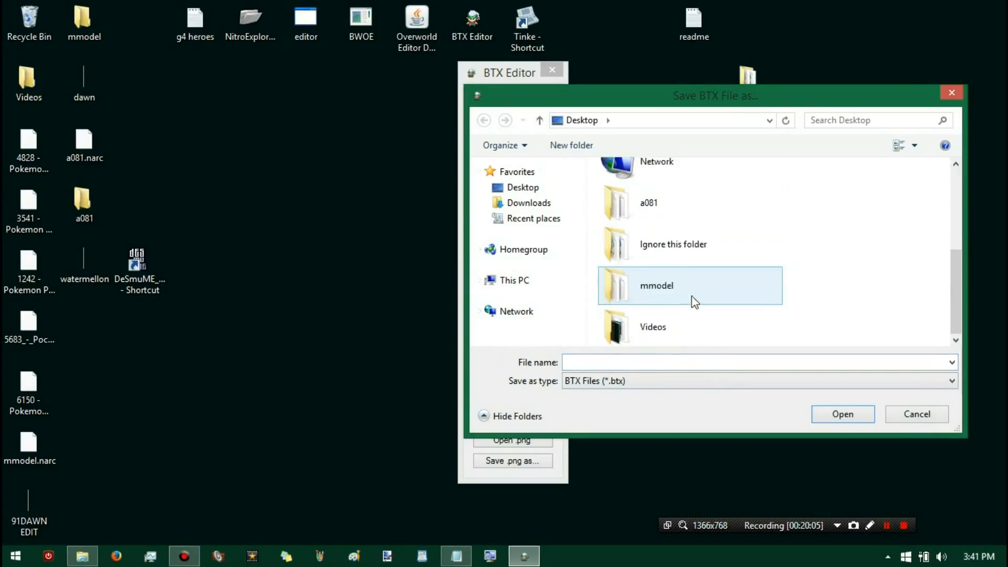
double_click(672, 207)
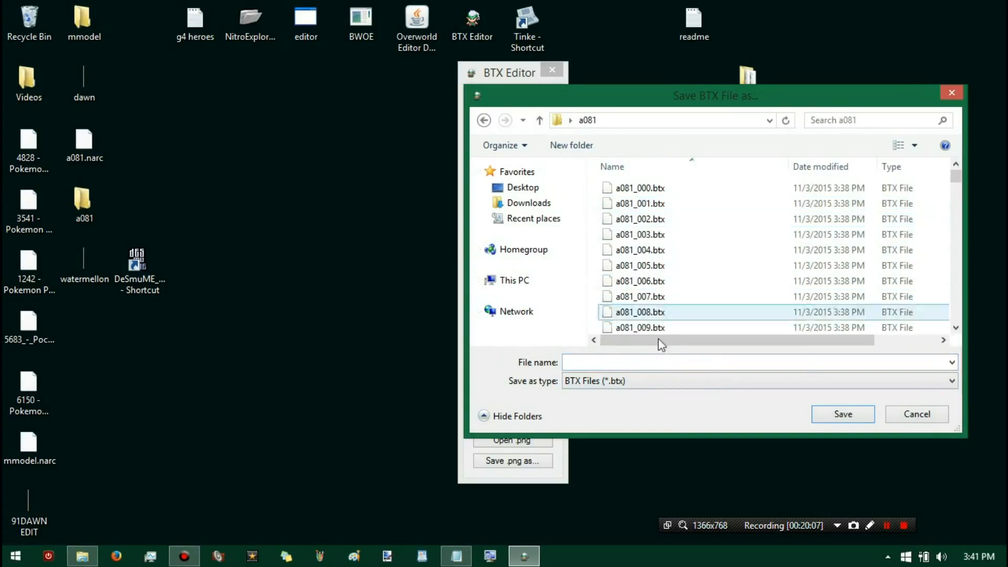
scroll(656, 326, down, 1)
click(655, 311)
scroll(655, 311, down, 17)
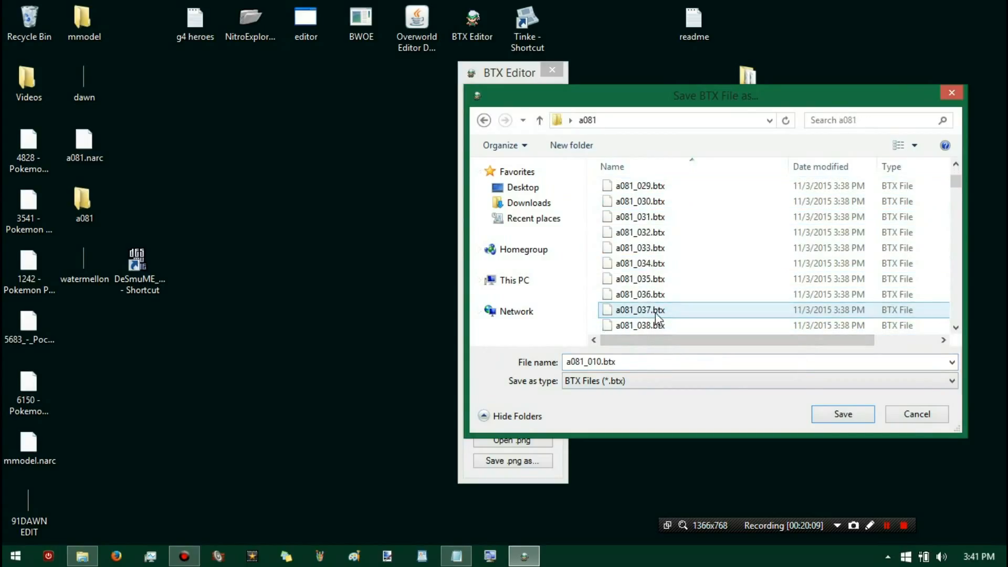
scroll(654, 305, down, 8)
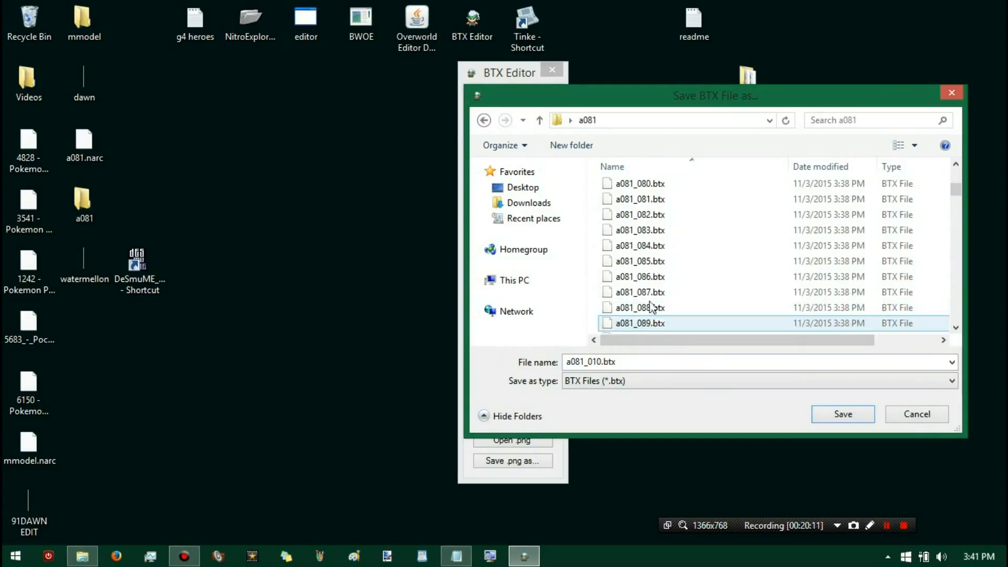
scroll(653, 294, down, 1)
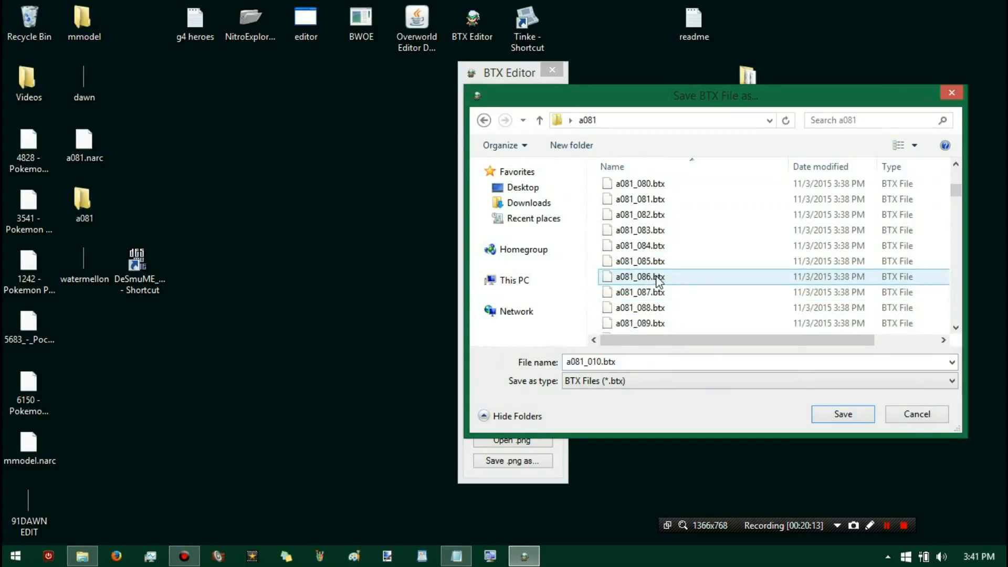
scroll(657, 283, up, 2)
scroll(651, 236, up, 2)
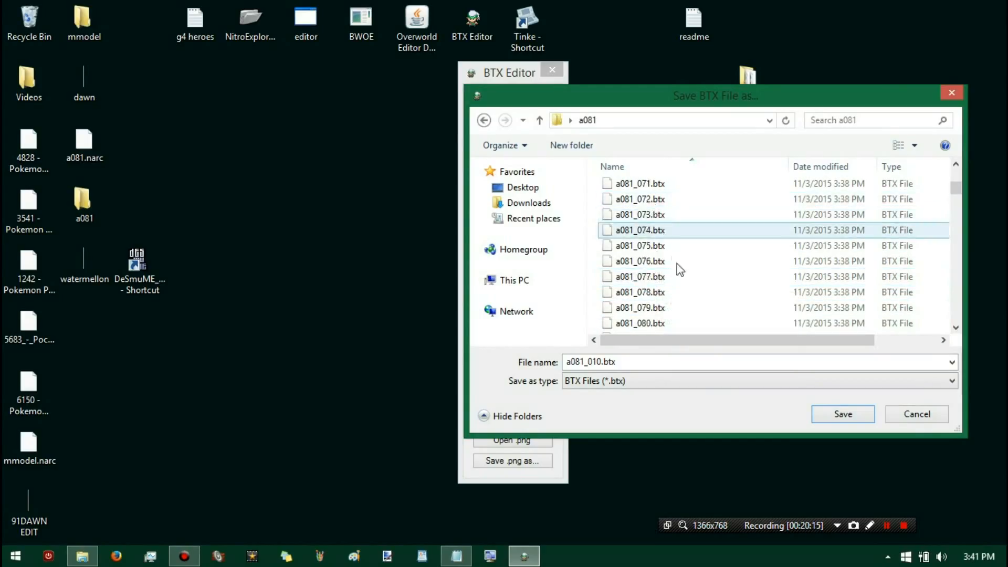
click(644, 215)
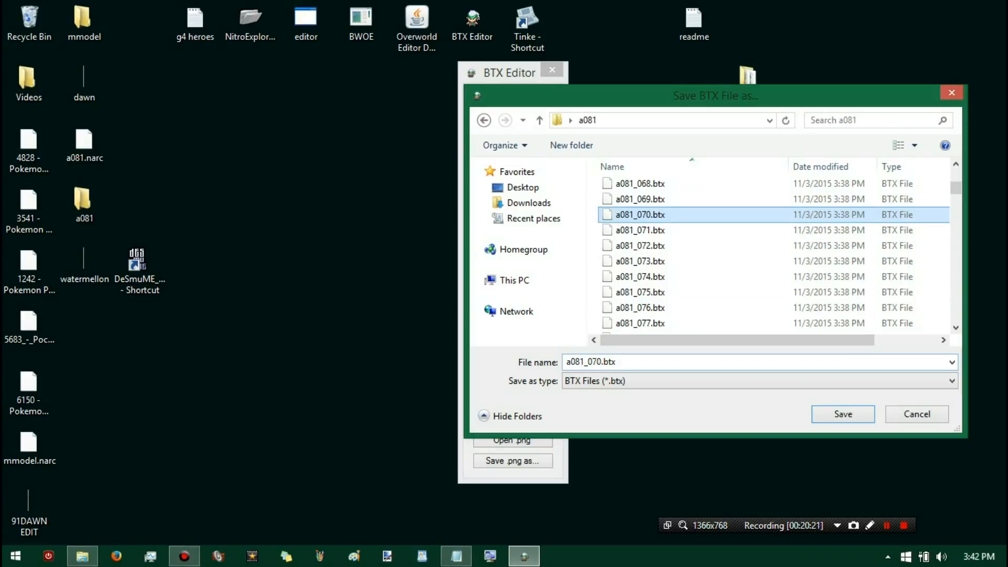
- Change the file name to a081_0700.btx, save the file and close BTX Editor
click(620, 367)
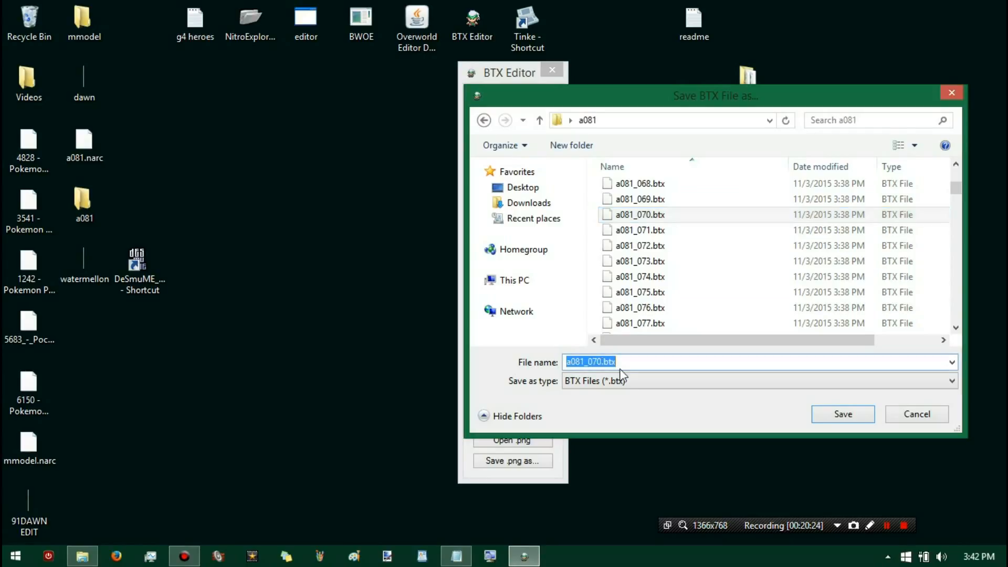
click(598, 361)
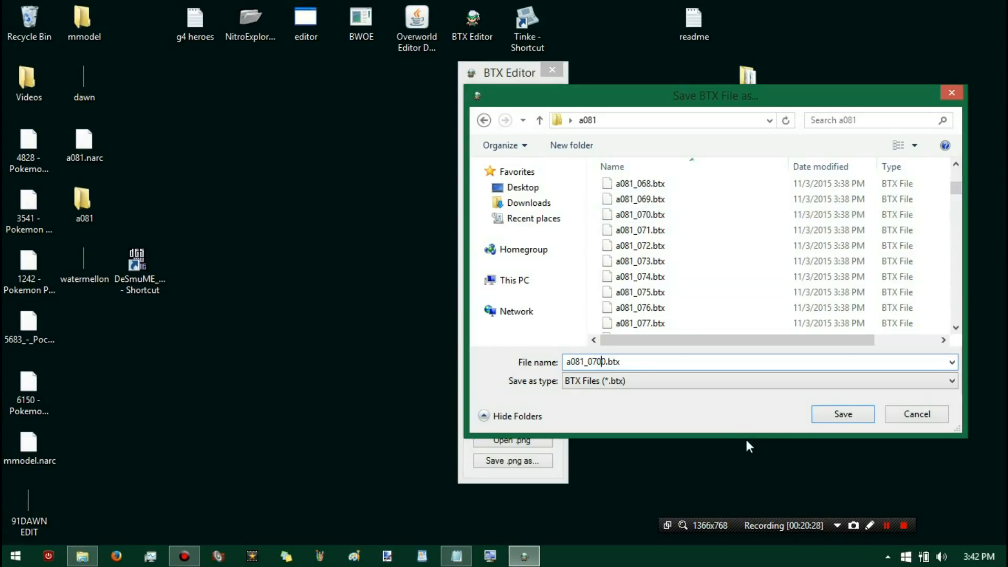
click(858, 415)
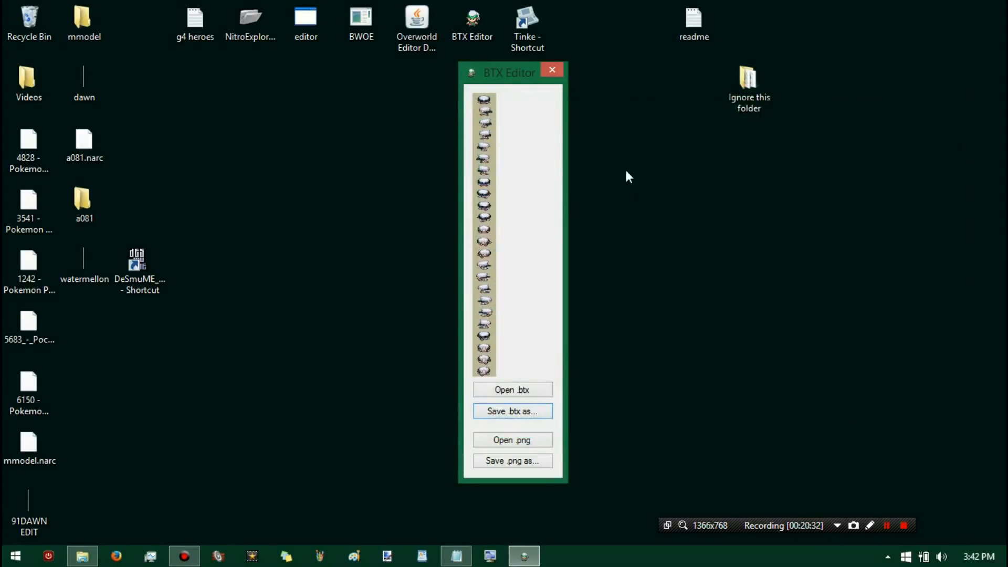
click(555, 68)
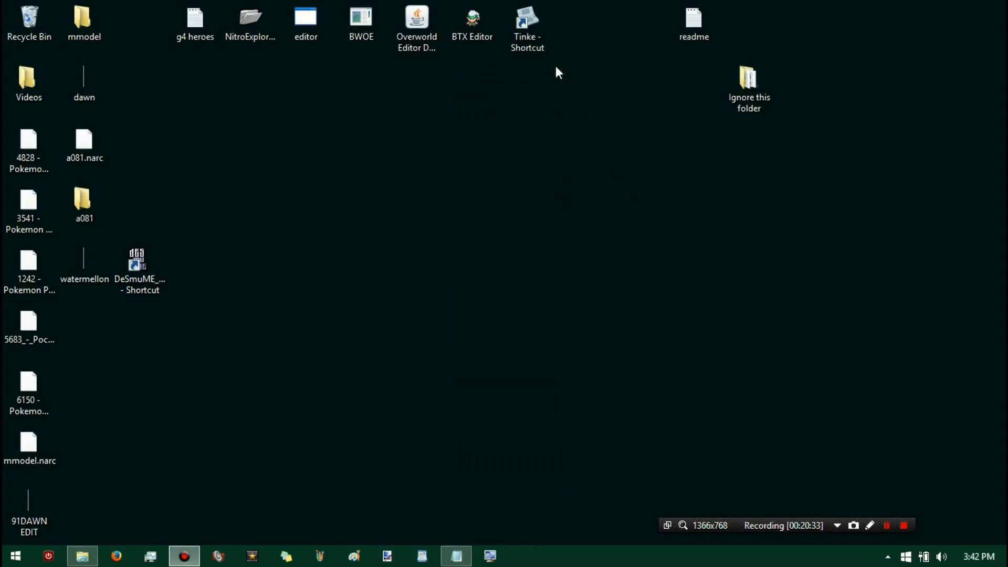
- Open the a081 folder from the Desktop and delete the original a081_070.btx
double_click(96, 205)
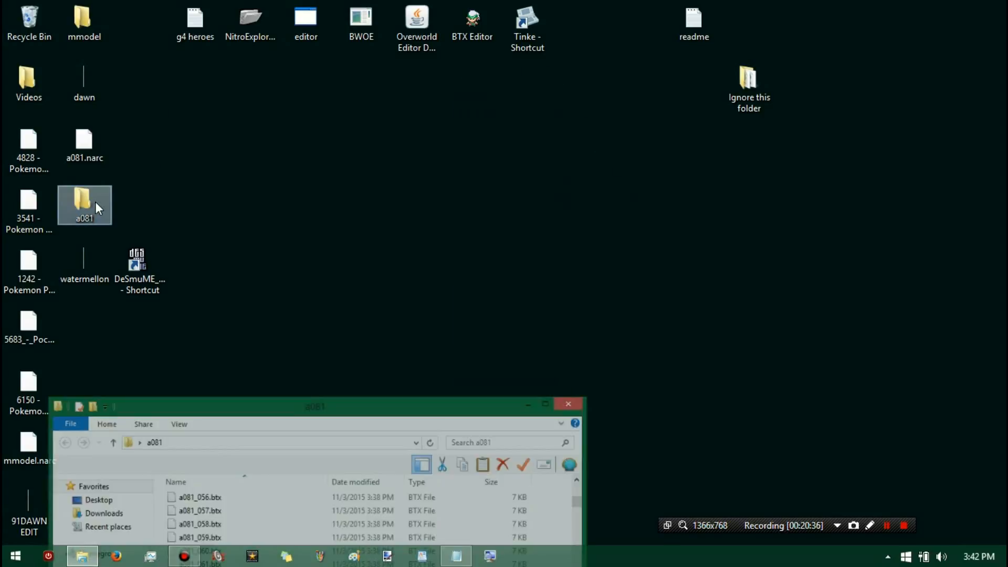
drag(270, 396, 383, 103)
scroll(412, 342, down, 4)
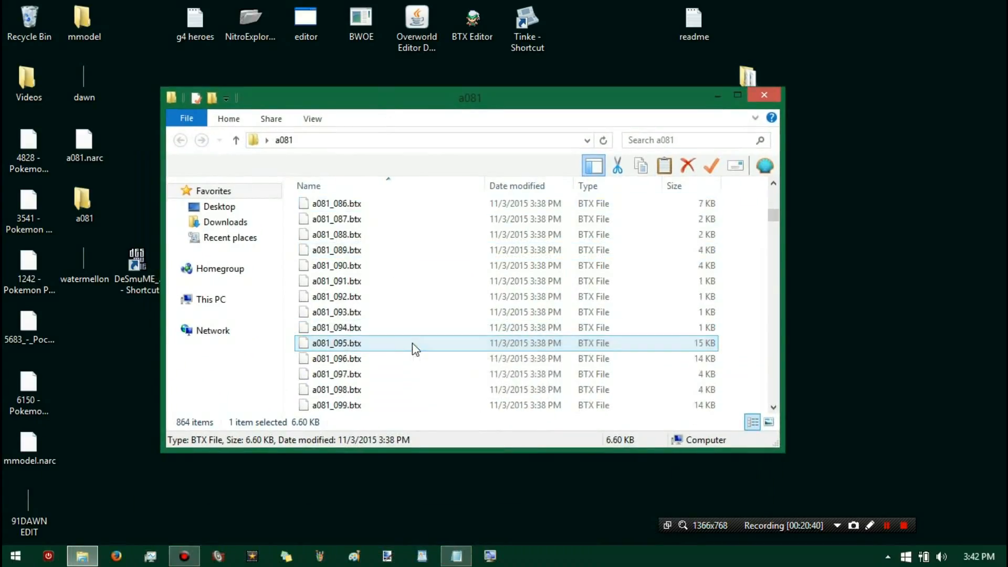
scroll(383, 332, up, 2)
scroll(361, 246, up, 3)
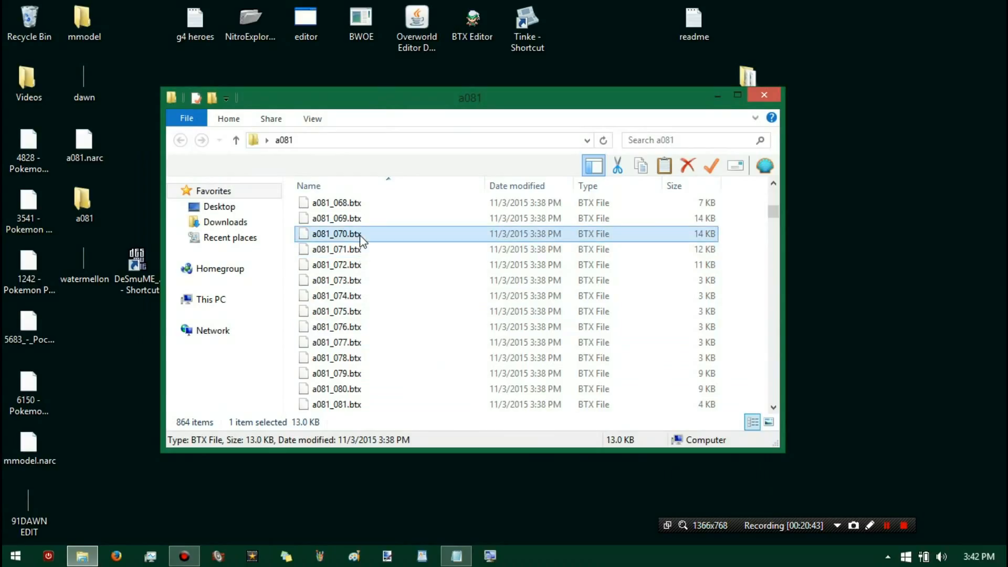
key(Delete)
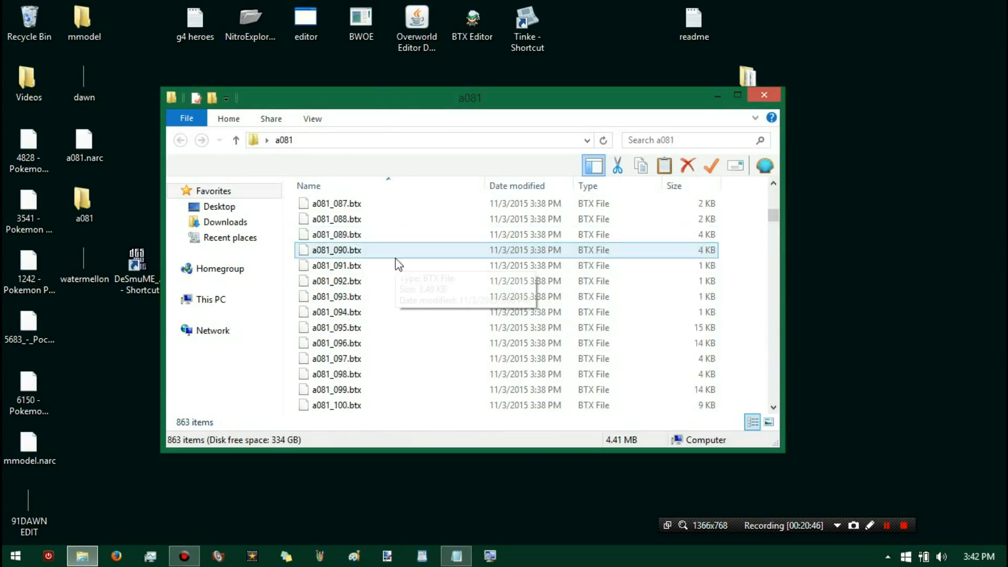
- Rename a081_0700.btx in the a081 folder to a081_070.btx and close the folder
scroll(402, 275, down, 20)
scroll(404, 300, down, 20)
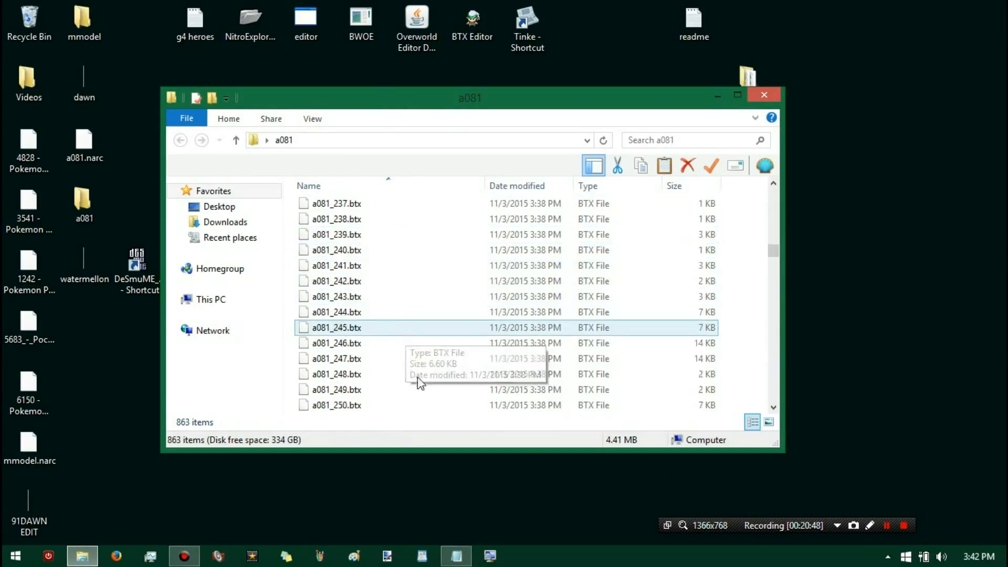
scroll(431, 378, down, 20)
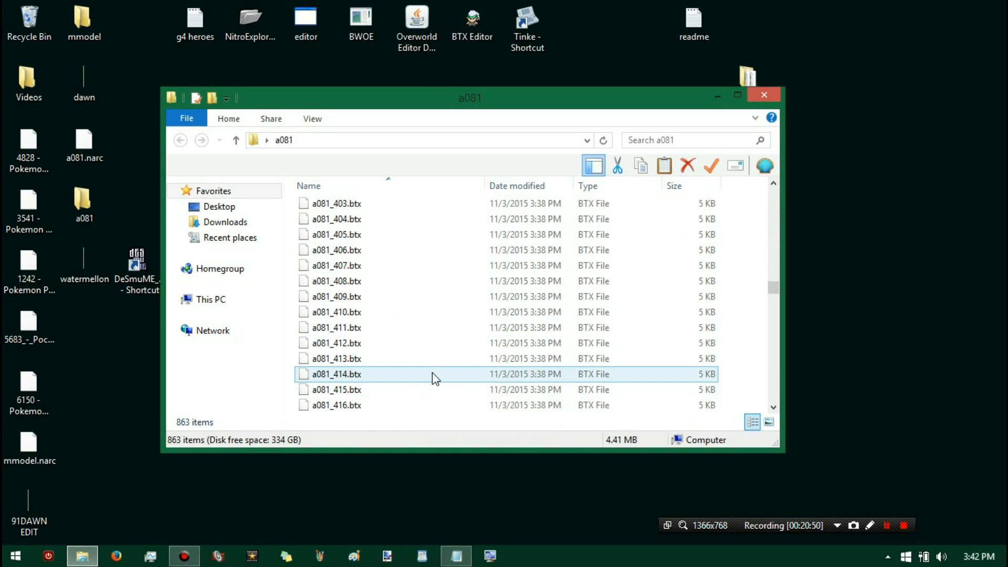
scroll(471, 403, down, 20)
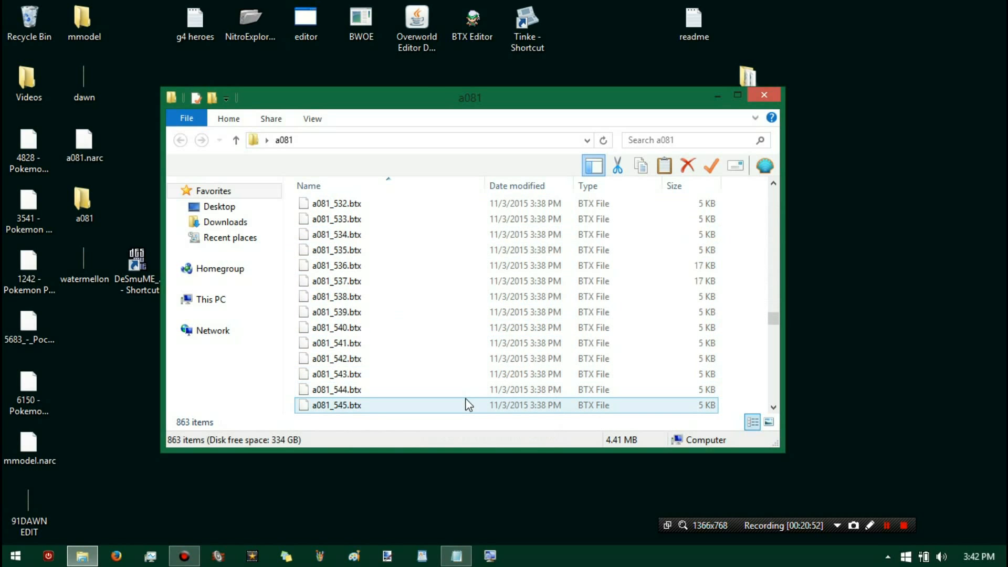
scroll(469, 406, down, 20)
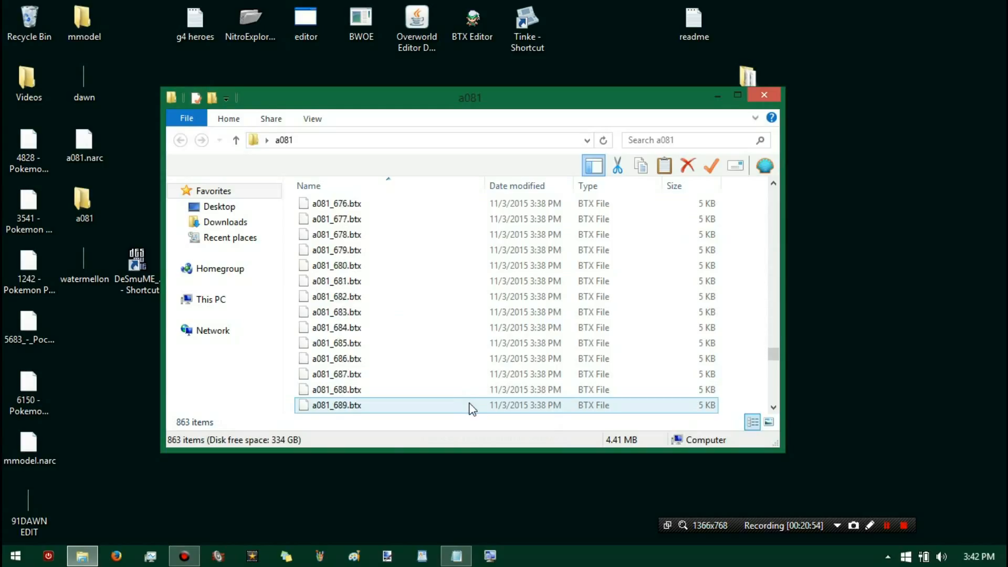
scroll(470, 405, up, 4)
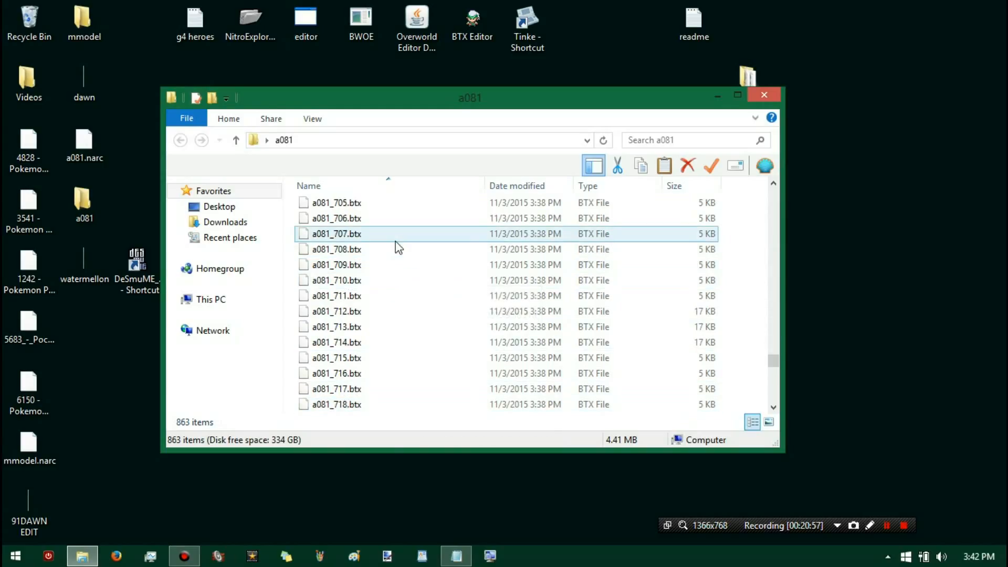
scroll(398, 247, up, 2)
scroll(389, 239, up, 1)
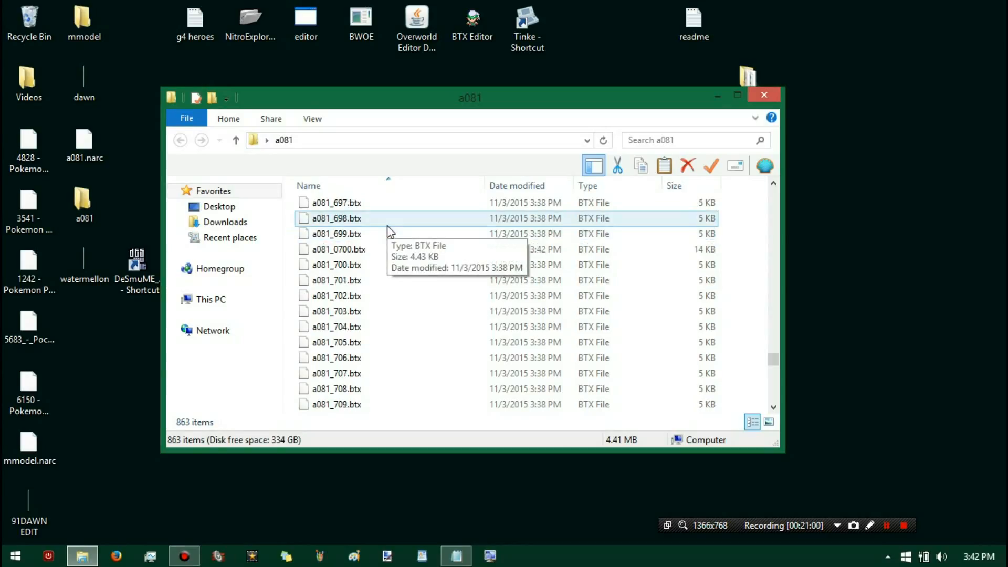
click(381, 251)
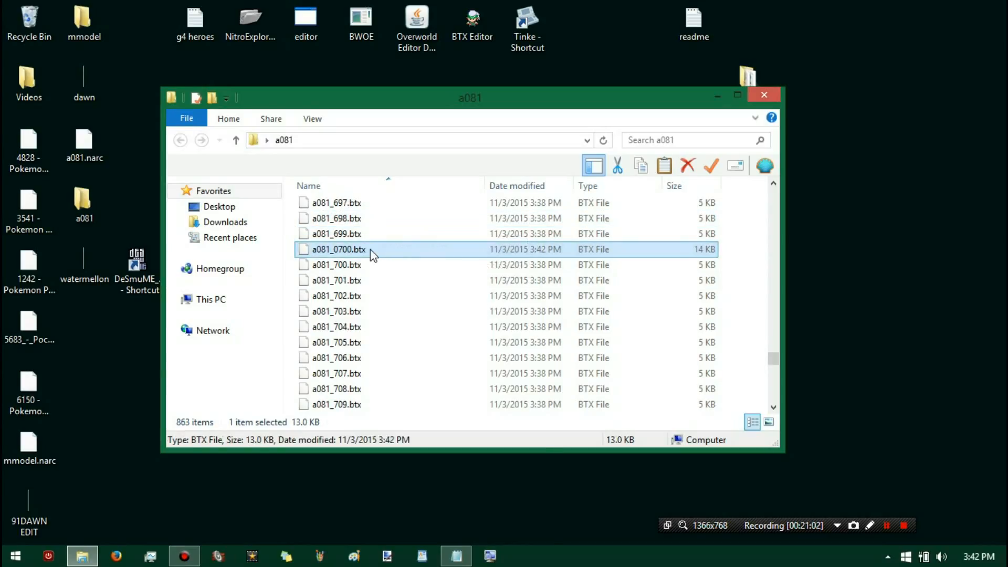
right_click(372, 255)
click(444, 517)
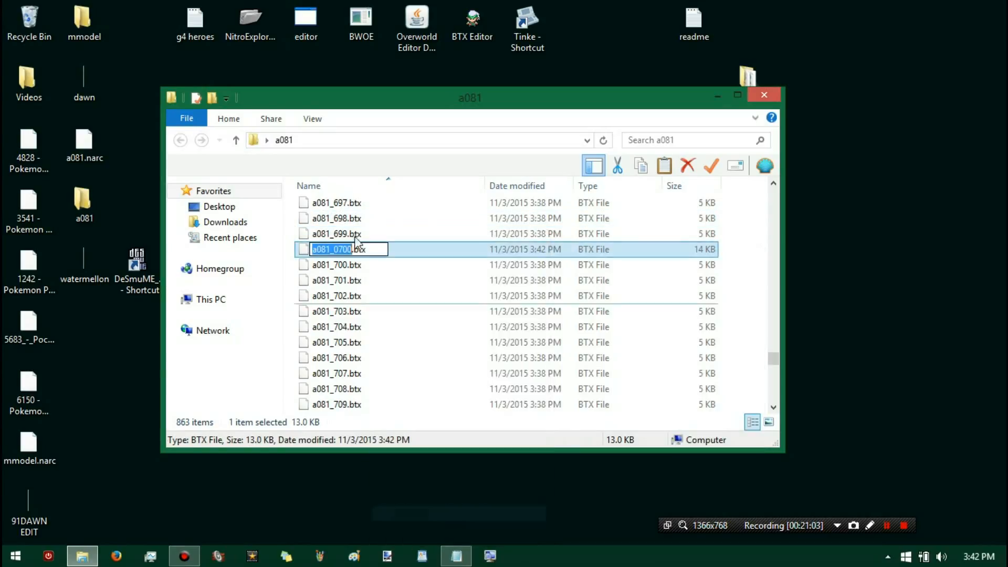
click(348, 250)
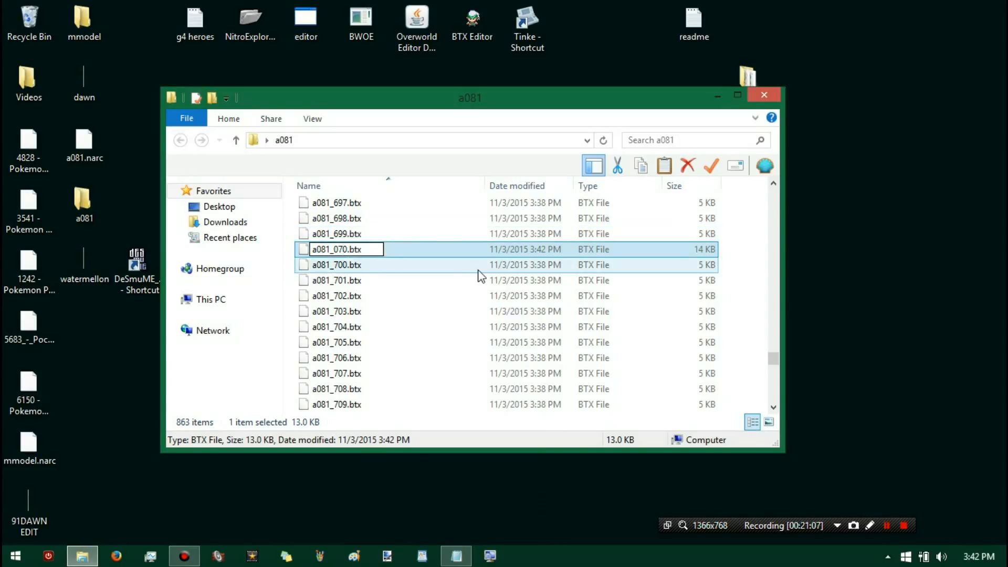
key(Return)
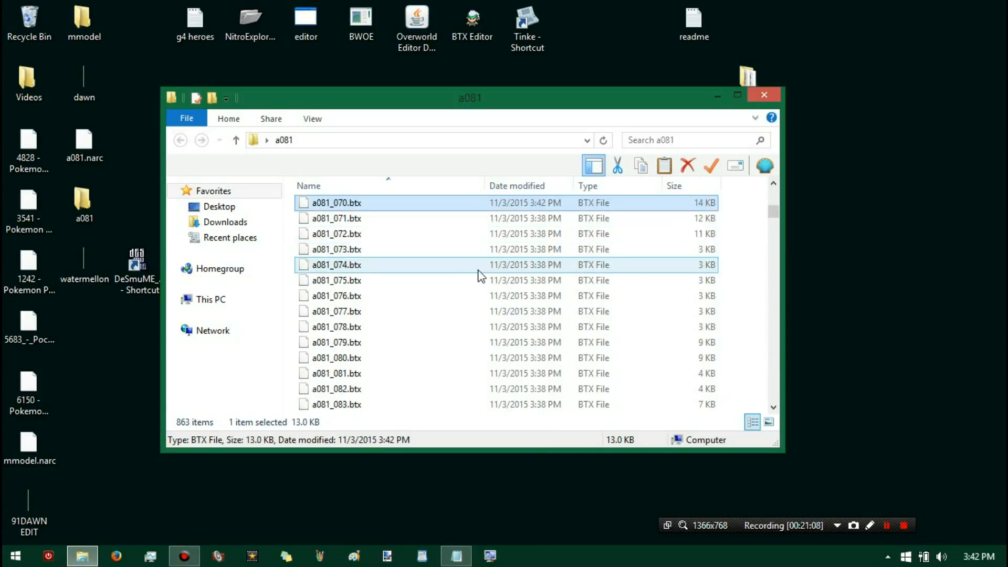
click(775, 95)
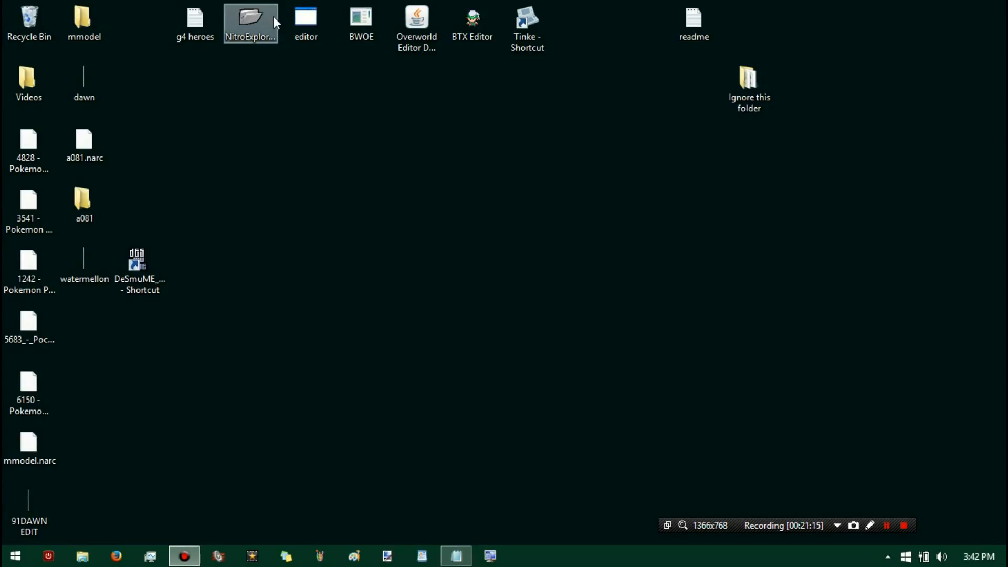
- Open the kiwi.ds editor from the Desktop and move the old a081.narc into the Recycle Bin
click(304, 21)
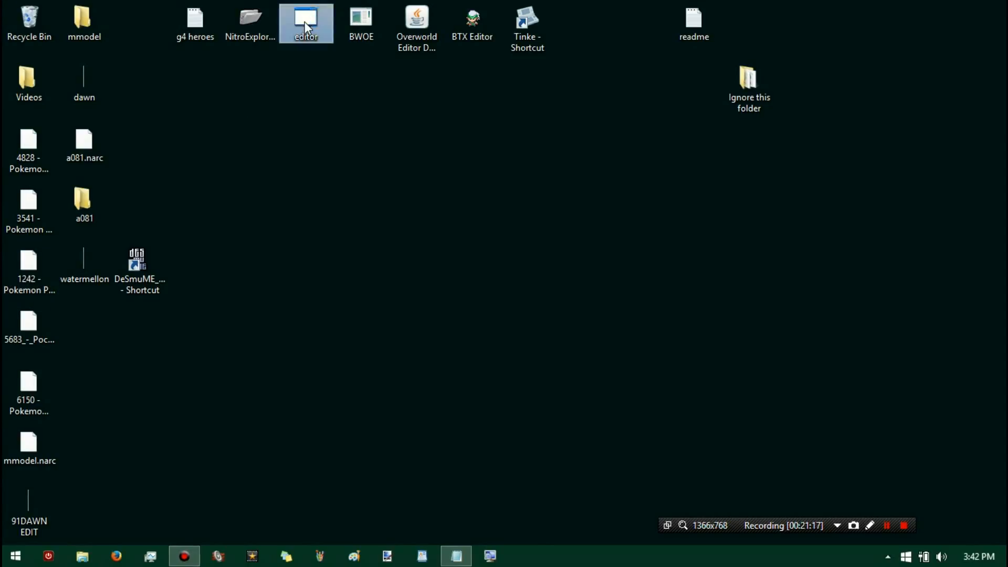
double_click(304, 21)
drag(281, 124, 442, 109)
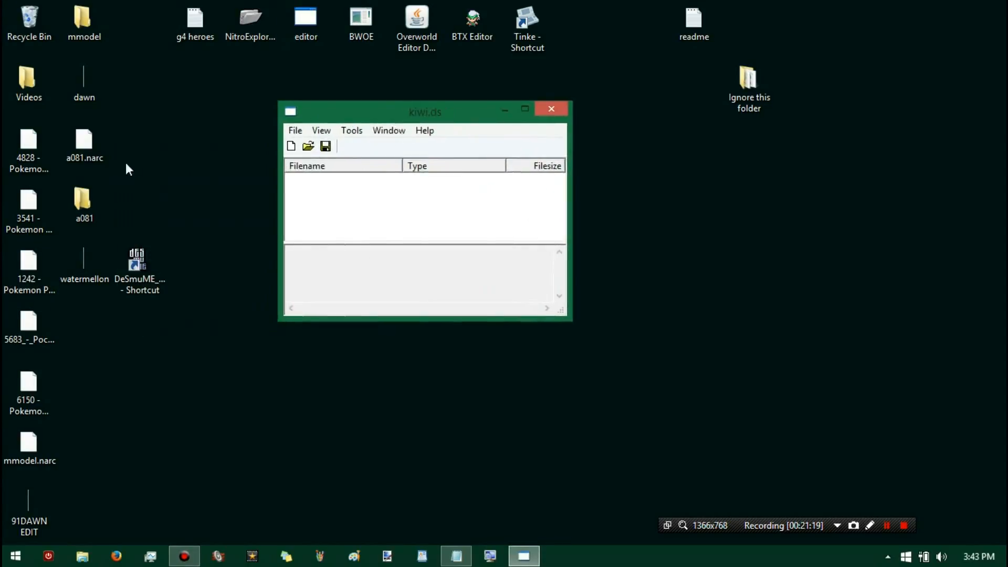
drag(83, 138, 40, 32)
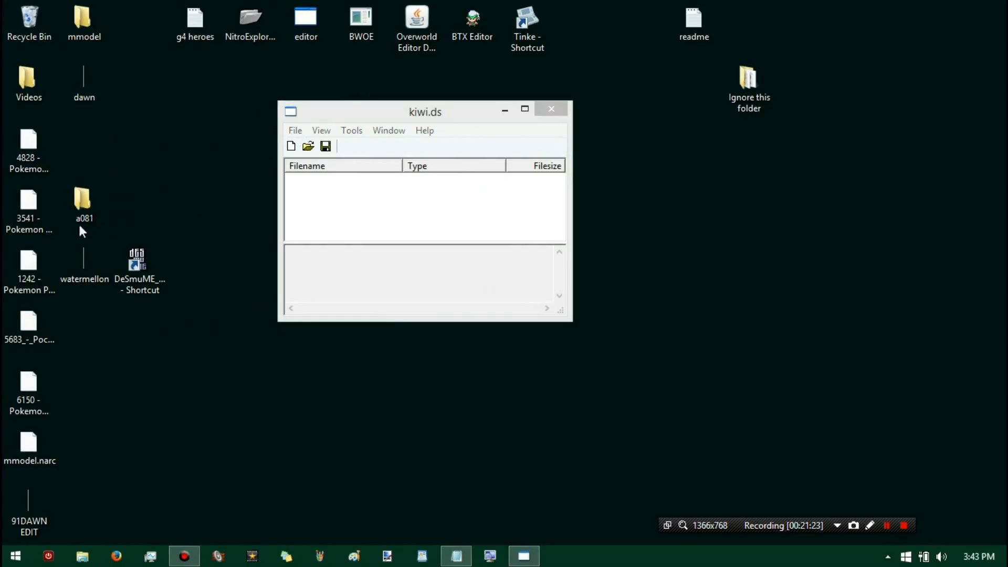
- Try to load the a081 folder from the Desktop directly into kiwi.ds
drag(82, 202, 262, 210)
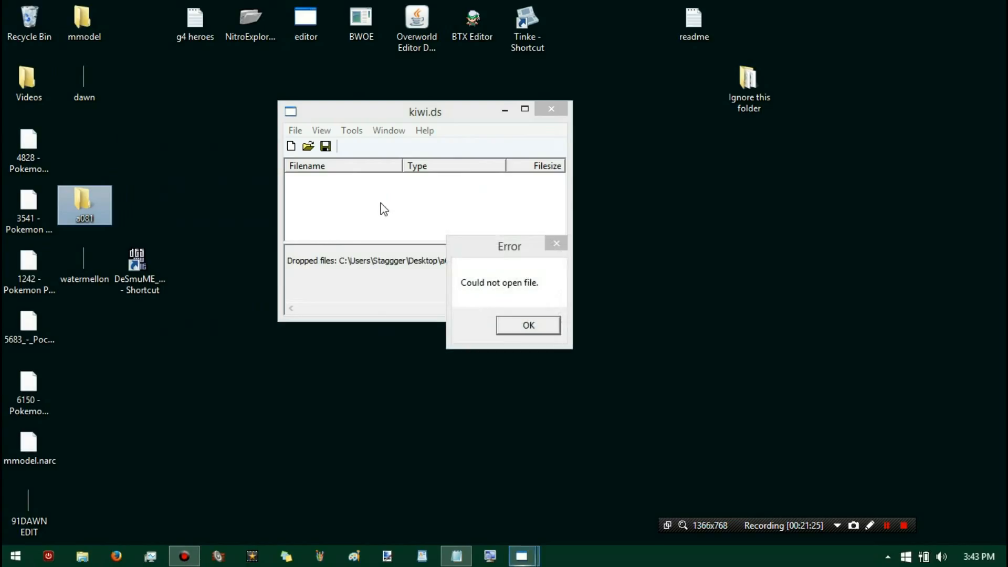
click(525, 323)
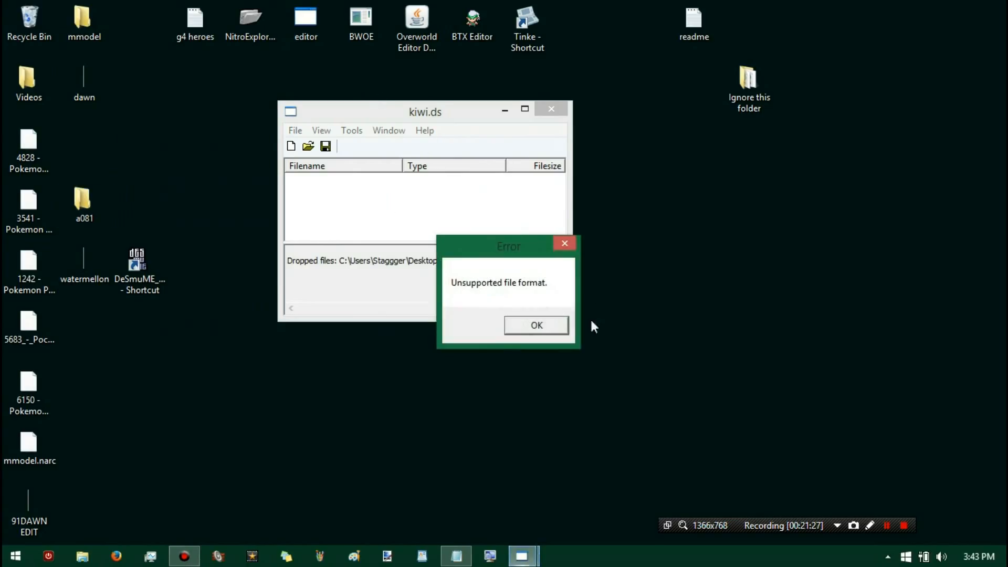
click(545, 332)
- Make a NARC file from the a081 folder with the Desktop as output and no file name table, and close kiwi.ds
click(352, 130)
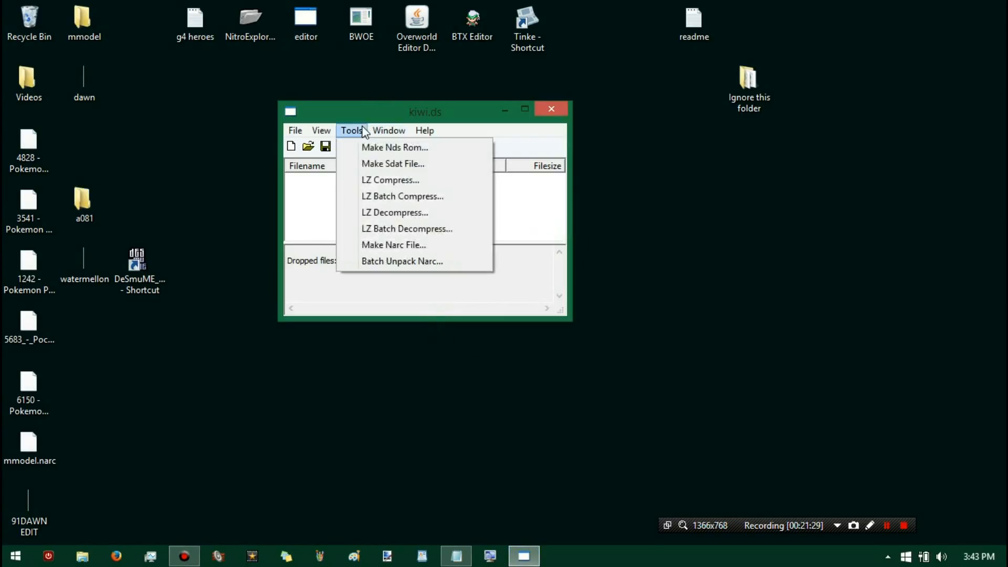
mouse_move(352, 130)
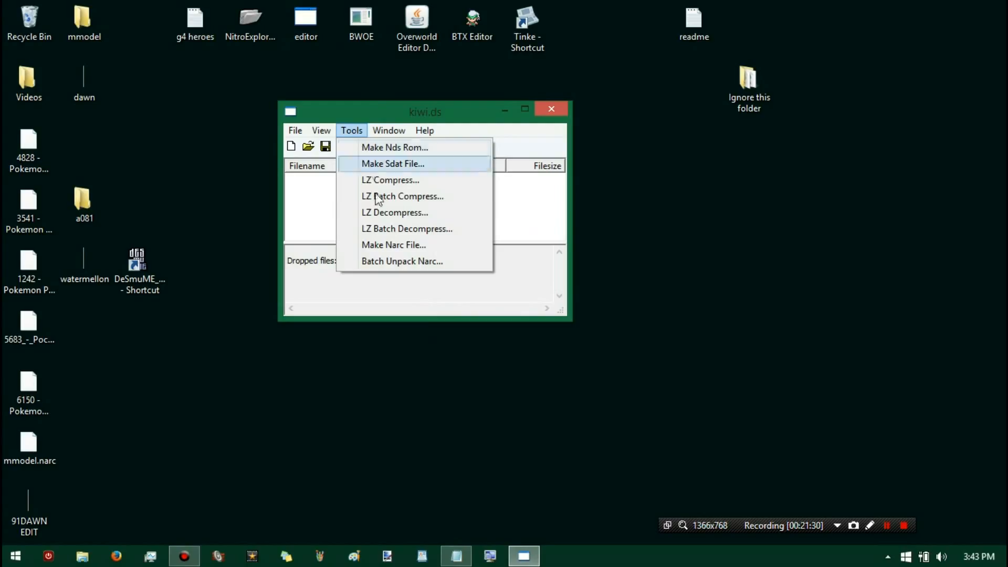
click(398, 245)
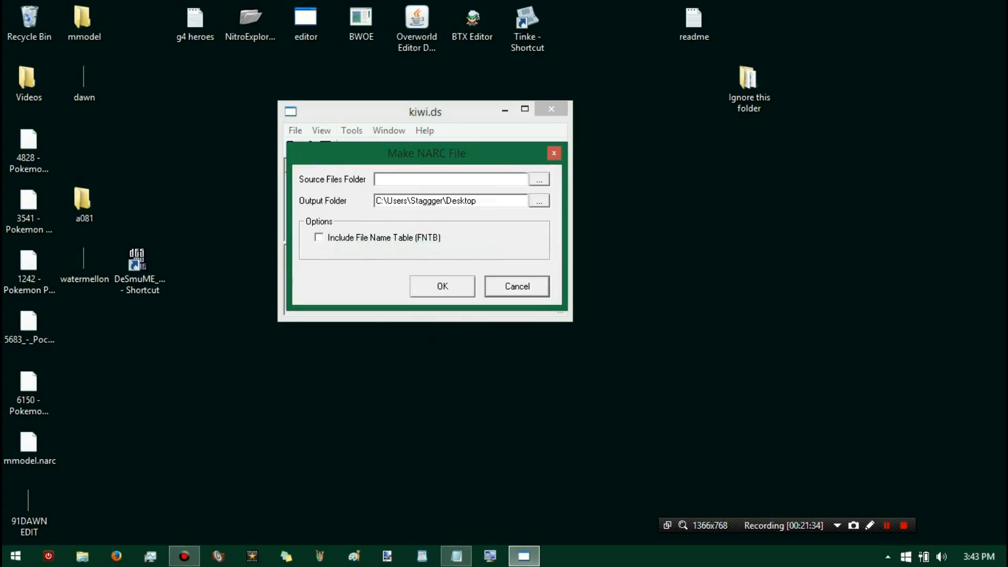
click(539, 179)
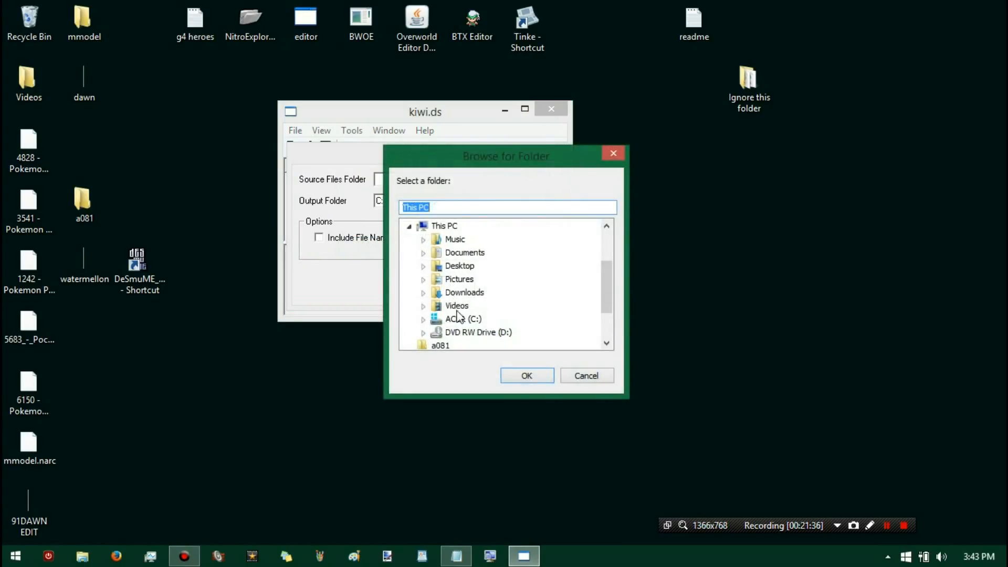
click(455, 306)
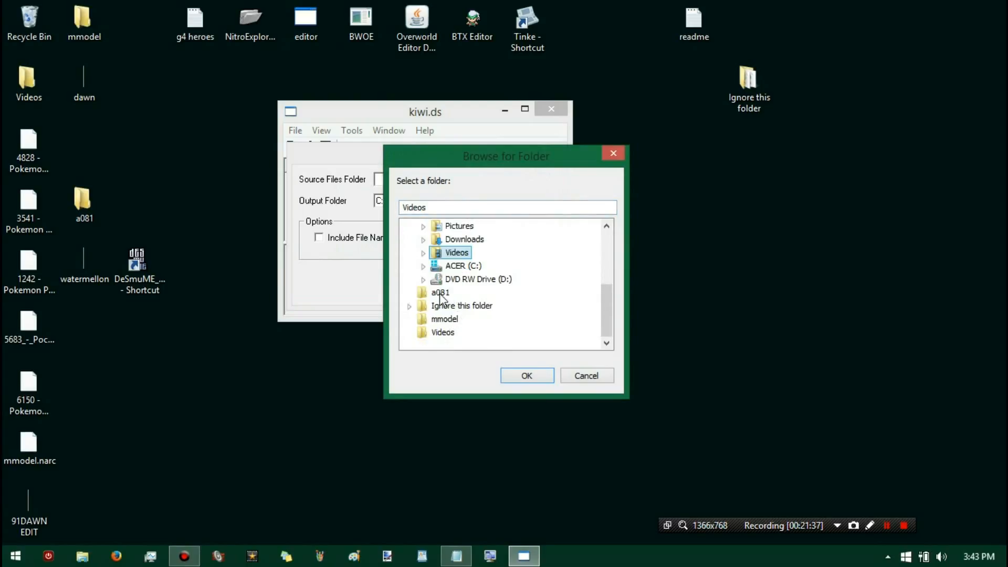
click(440, 294)
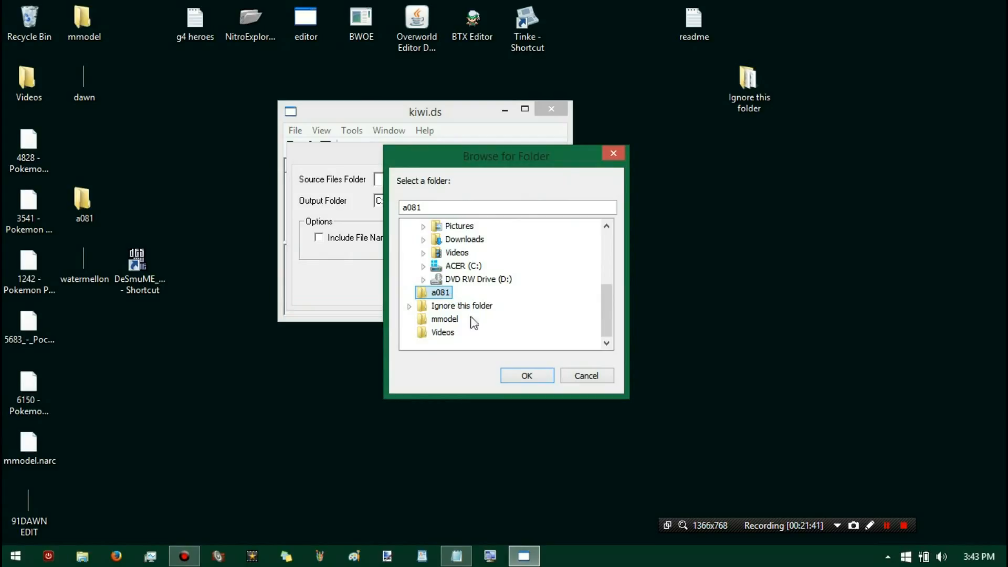
click(531, 376)
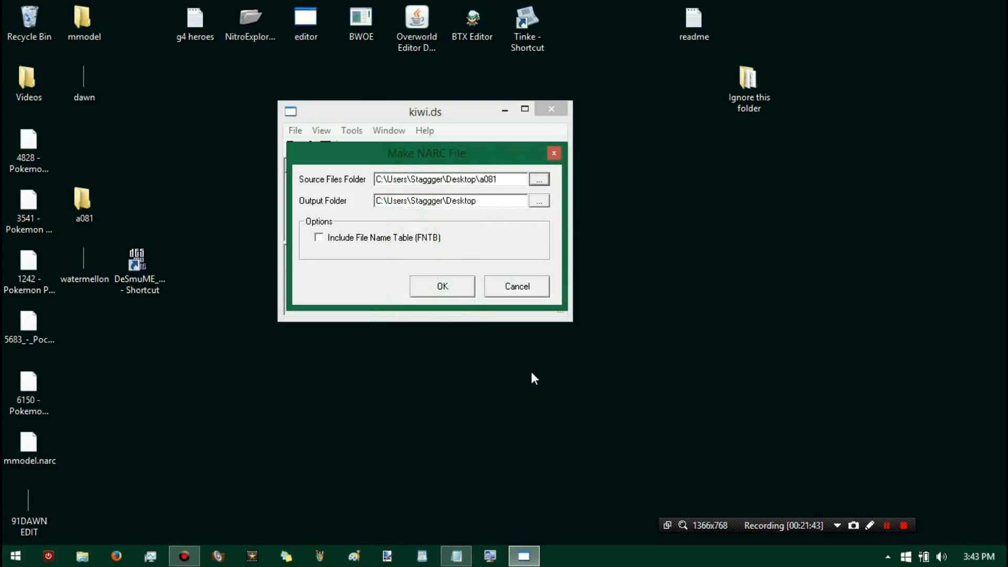
click(456, 289)
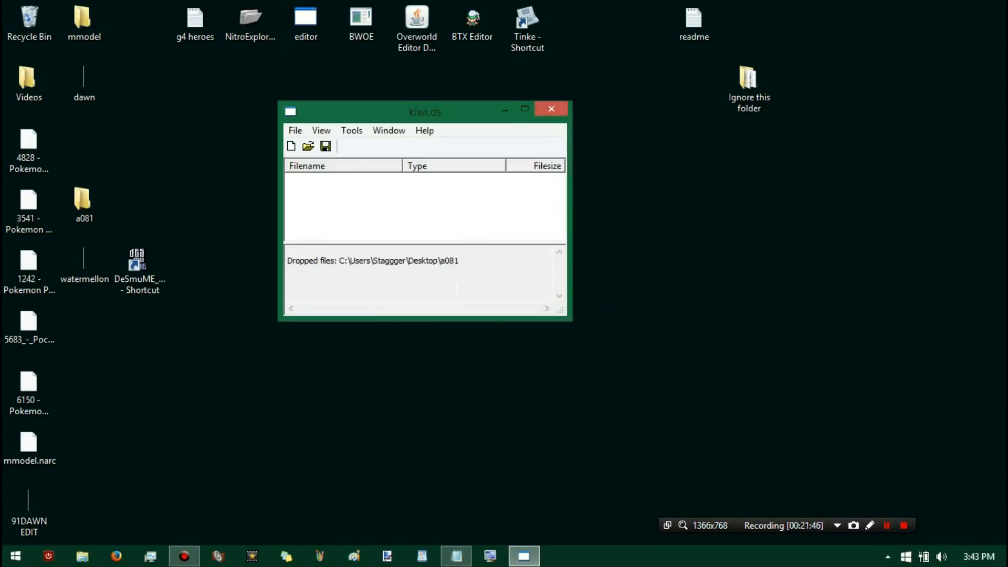
click(82, 144)
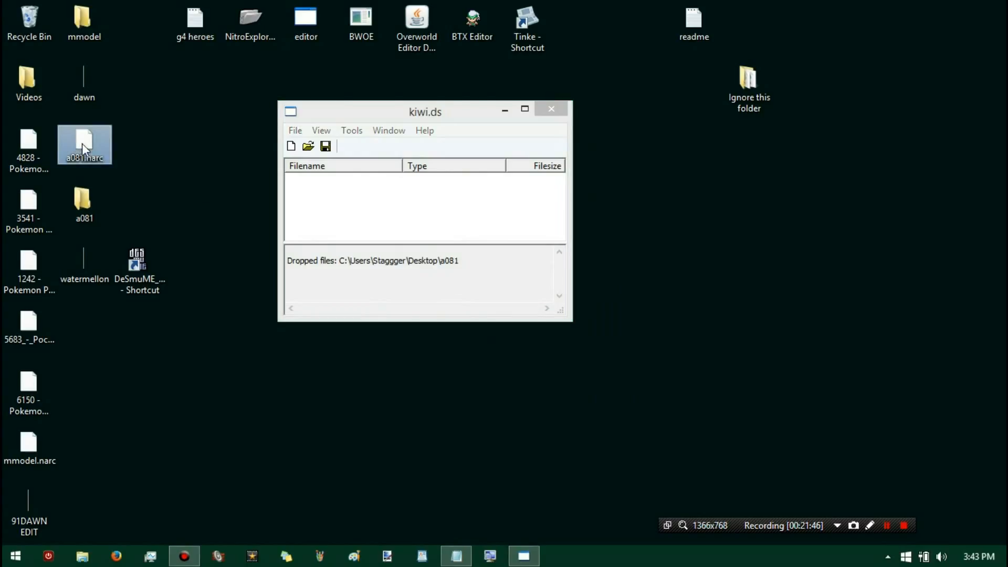
click(554, 105)
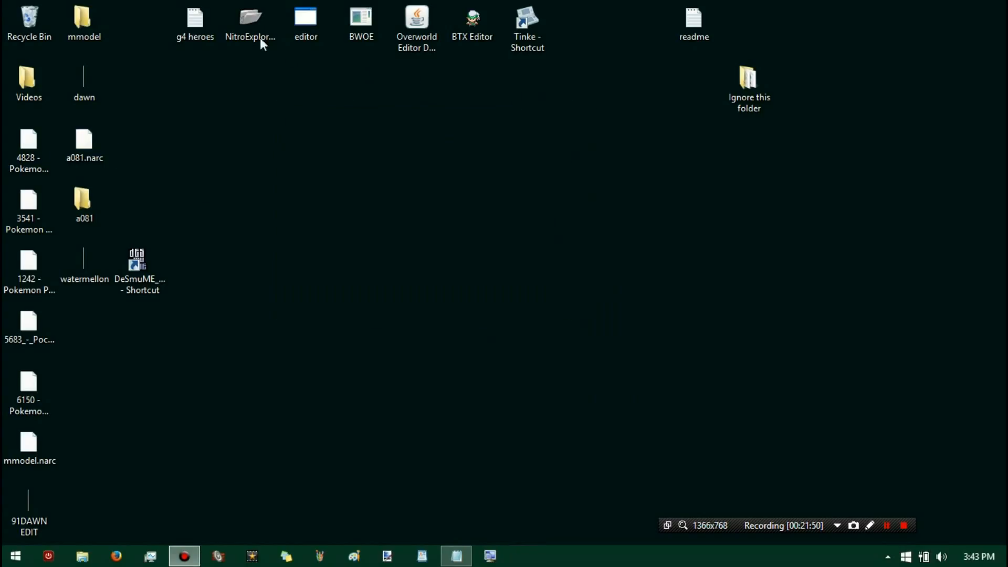
- Open Nitro Explorer 2 and load the ROM 4828 - Pokemon - Silberne Edition SoulSilver (G).nds
double_click(242, 26)
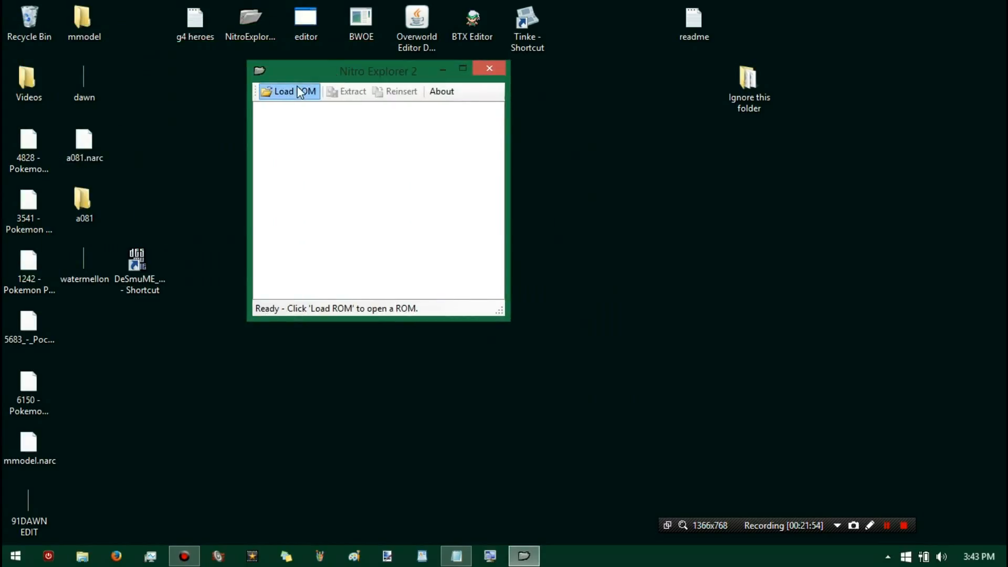
click(295, 90)
scroll(546, 362, down, 3)
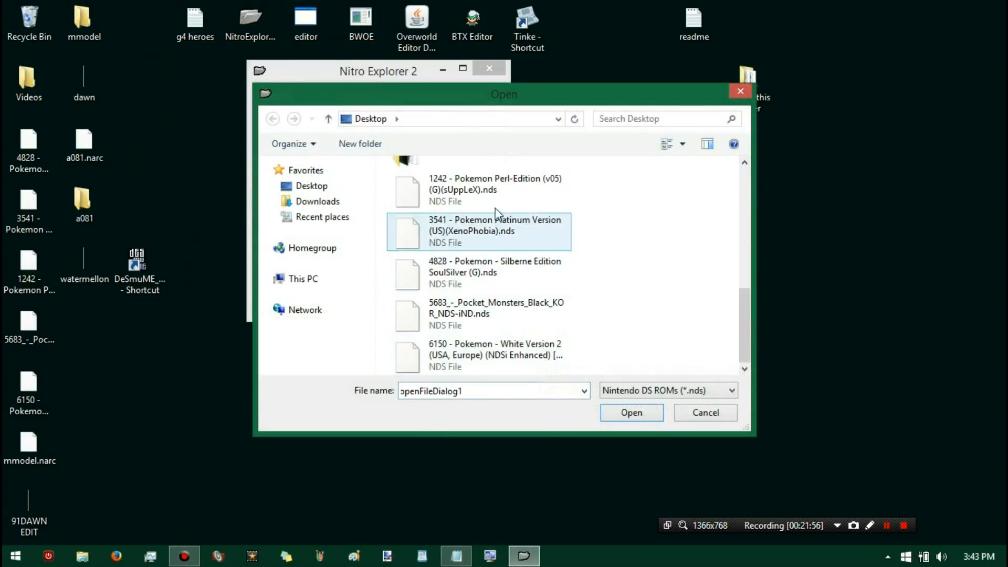
double_click(493, 267)
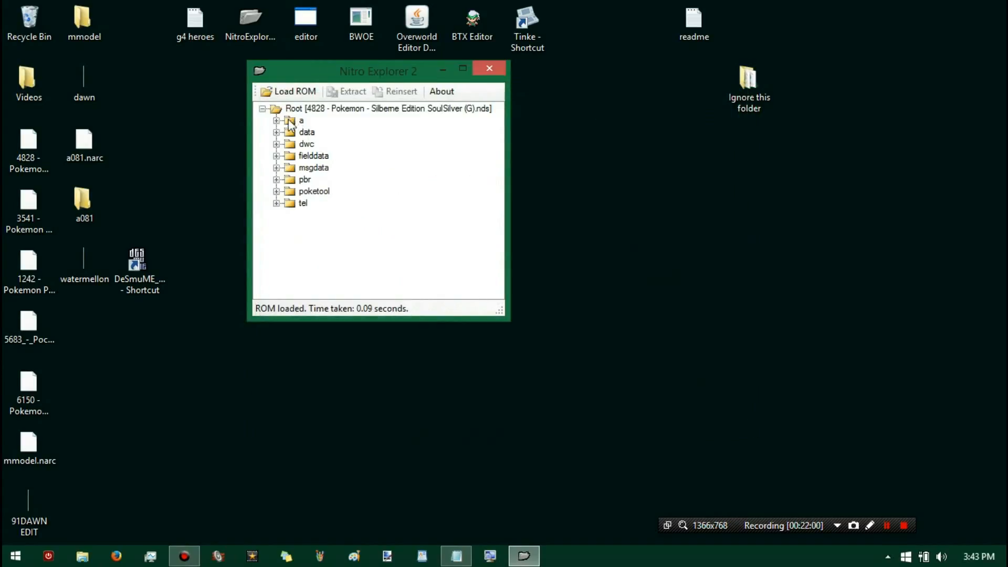
- Reinsert a081.narc from the Desktop over file 1 in the ROM's a/0/8 folder and close Nitro Explorer 2
click(277, 120)
click(291, 132)
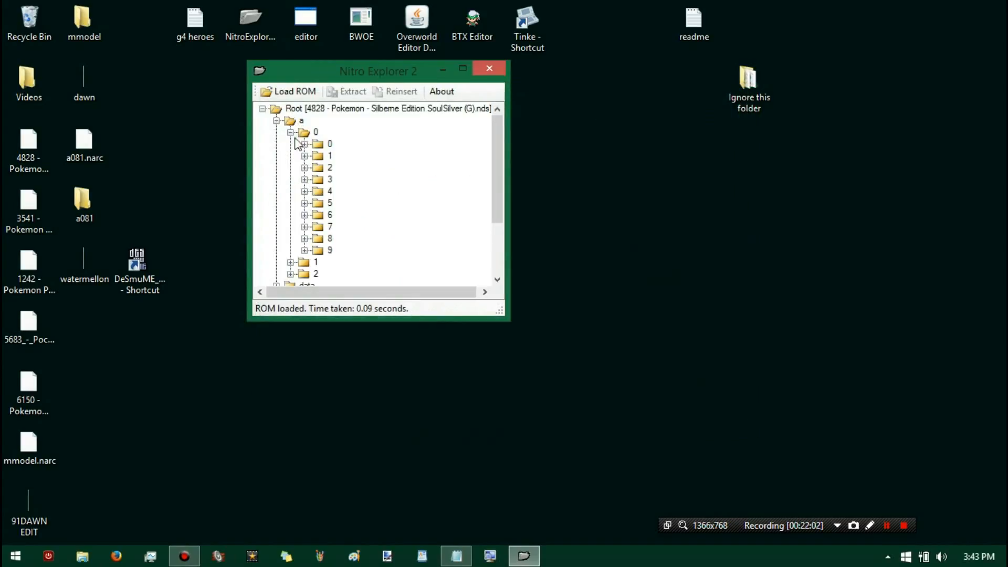
click(306, 247)
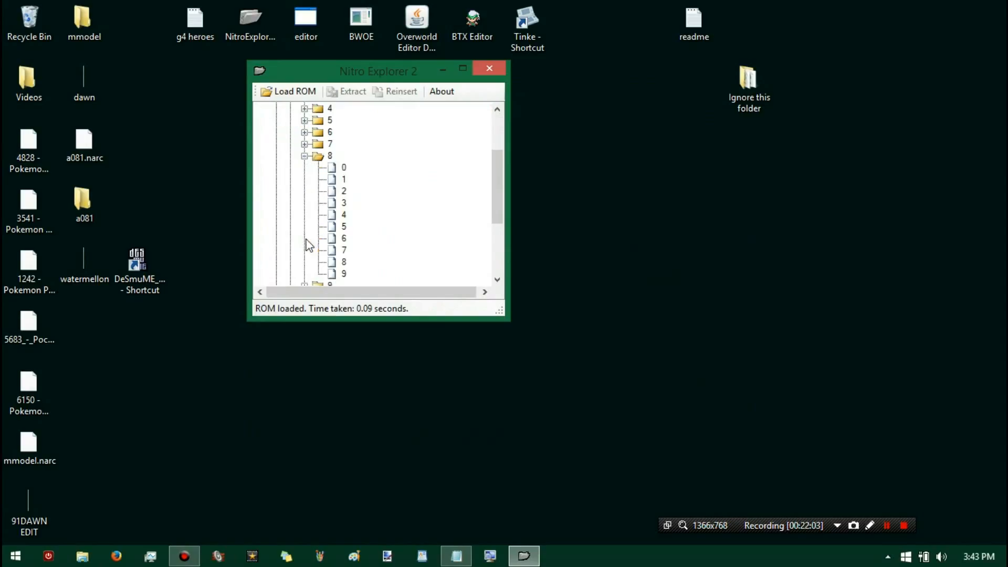
click(343, 179)
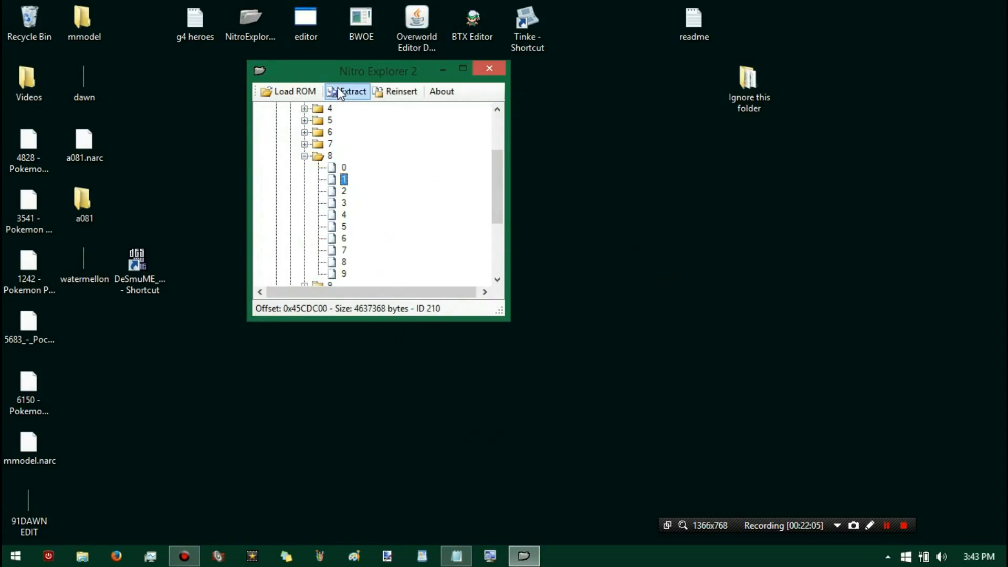
click(406, 91)
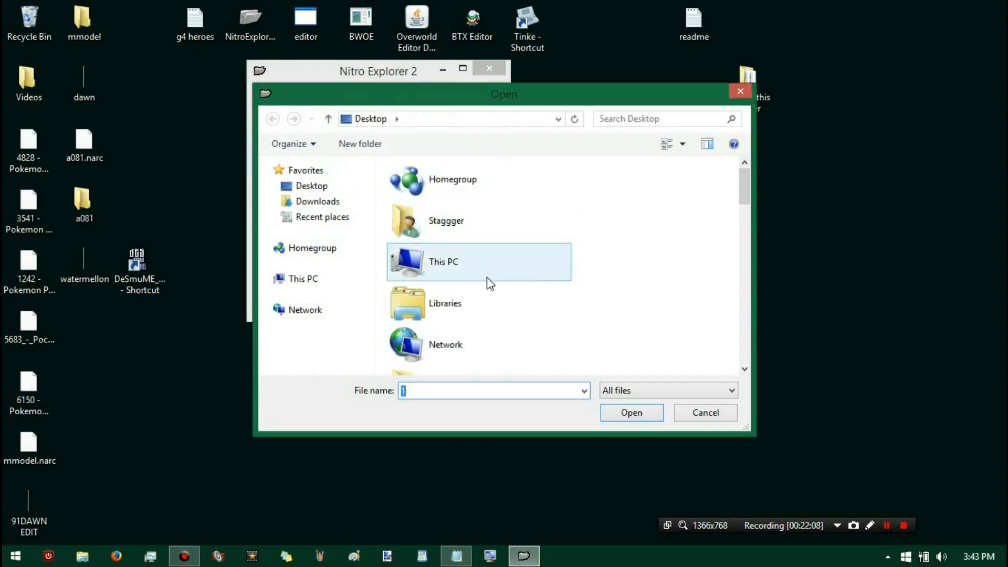
scroll(491, 275, down, 5)
scroll(485, 270, up, 3)
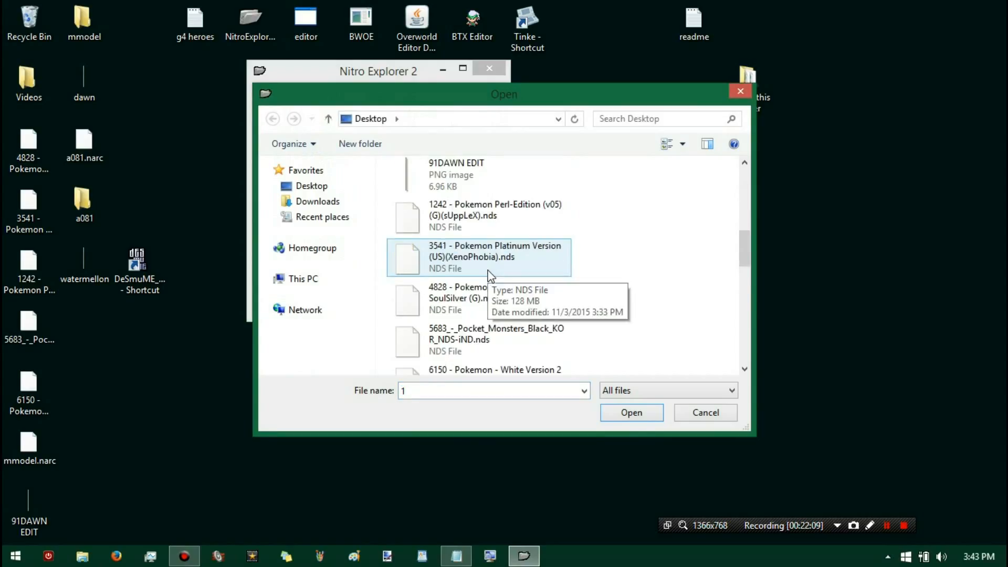
scroll(488, 252, down, 6)
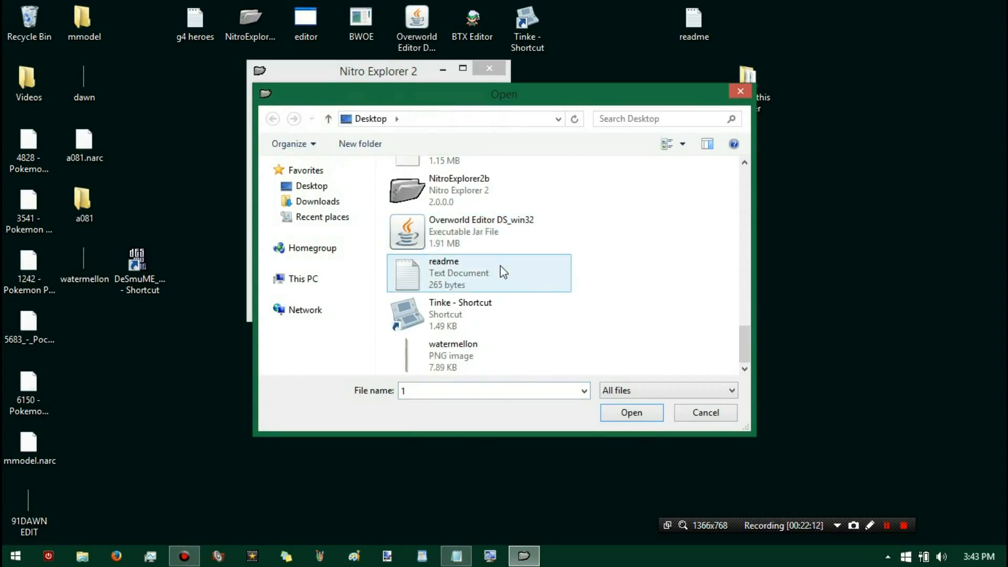
scroll(502, 274, up, 3)
scroll(502, 274, up, 1)
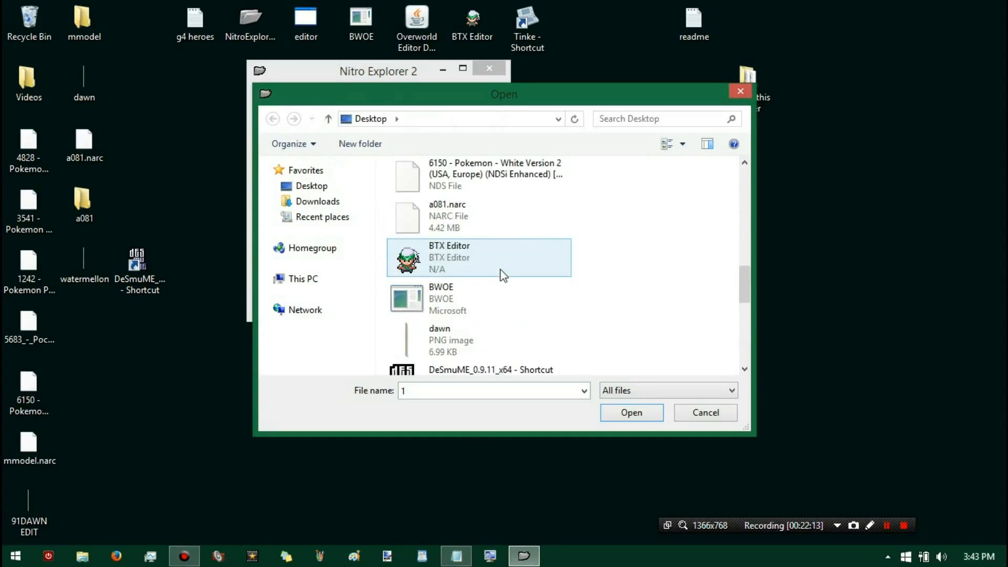
scroll(503, 274, up, 1)
double_click(459, 339)
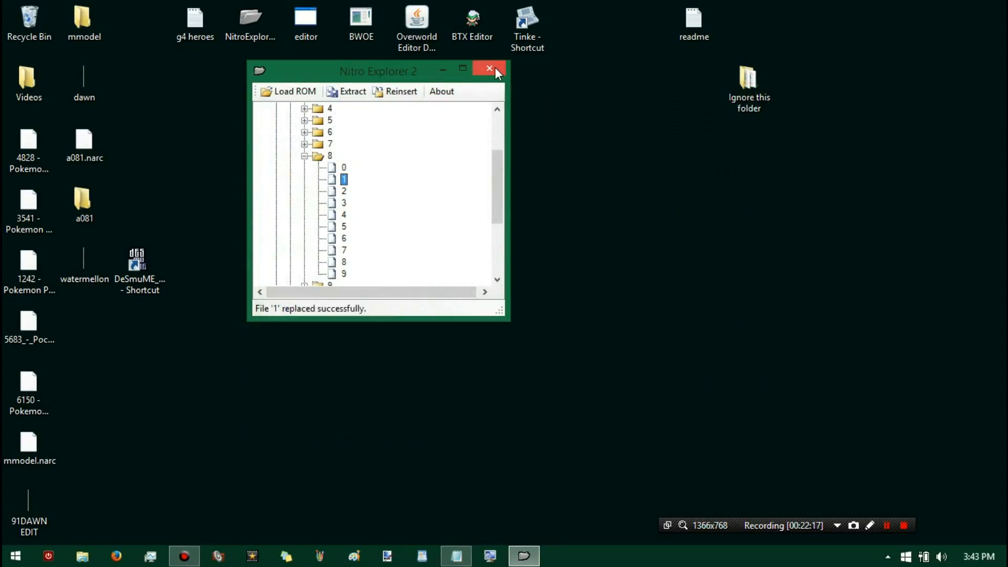
click(496, 67)
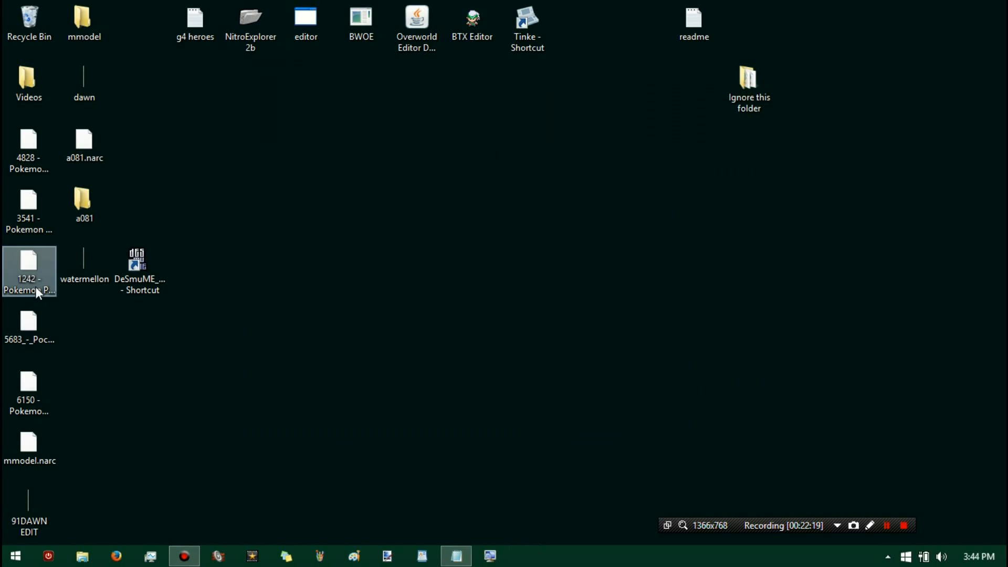
- Launch the SoulSilver ROM in the DeSmuME emulator, maximize its window and continue the saved game (WEITER)
click(35, 287)
click(42, 142)
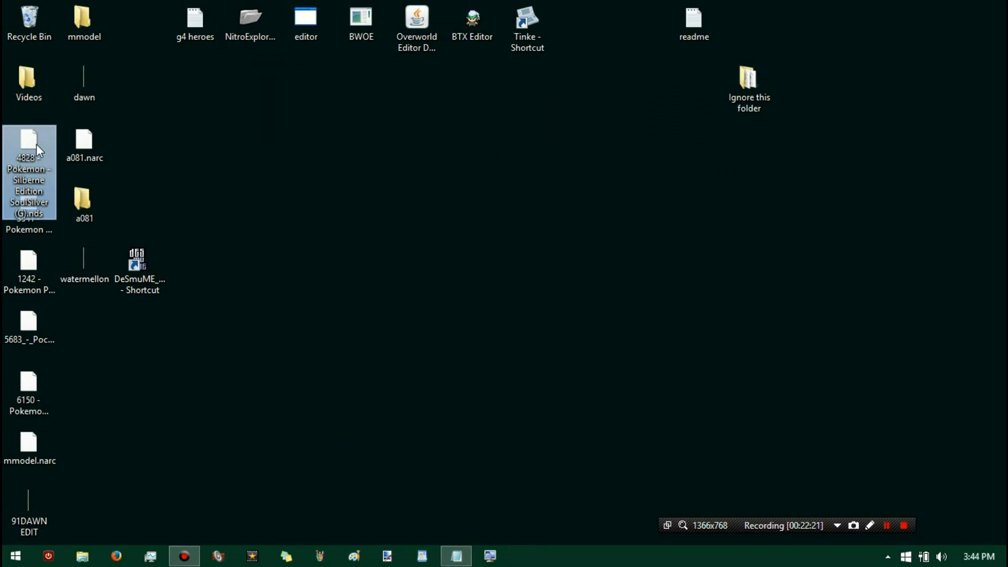
drag(42, 143, 156, 260)
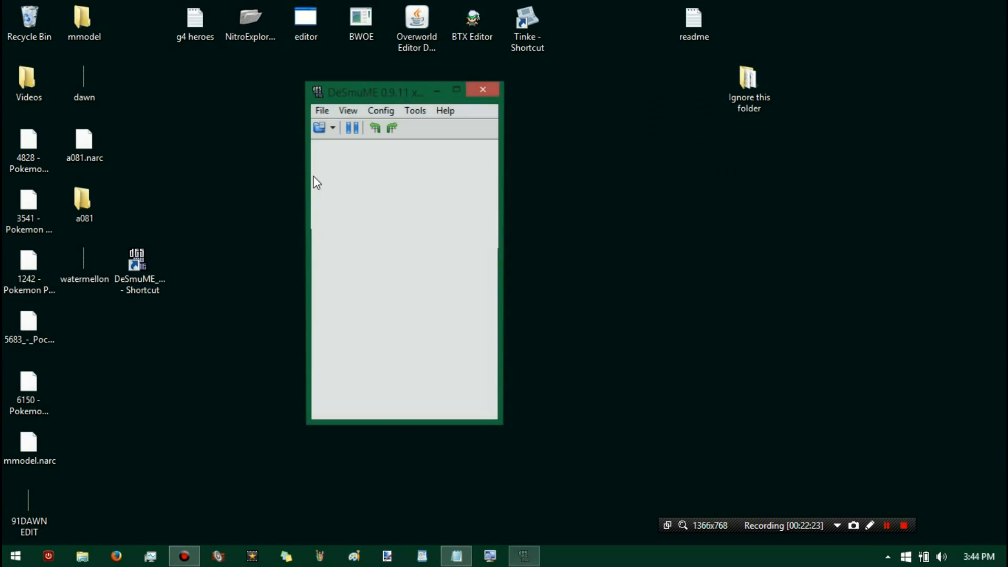
double_click(412, 91)
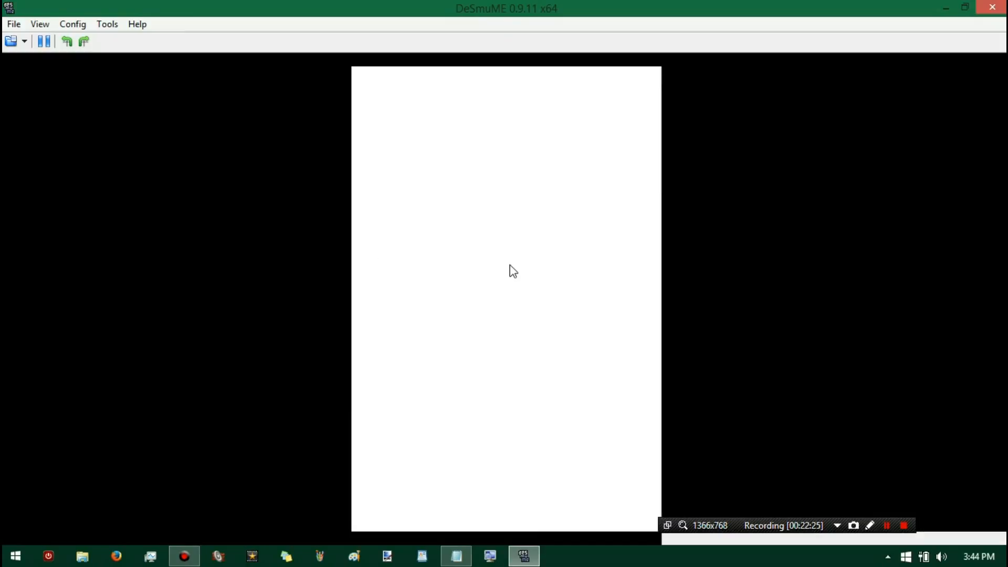
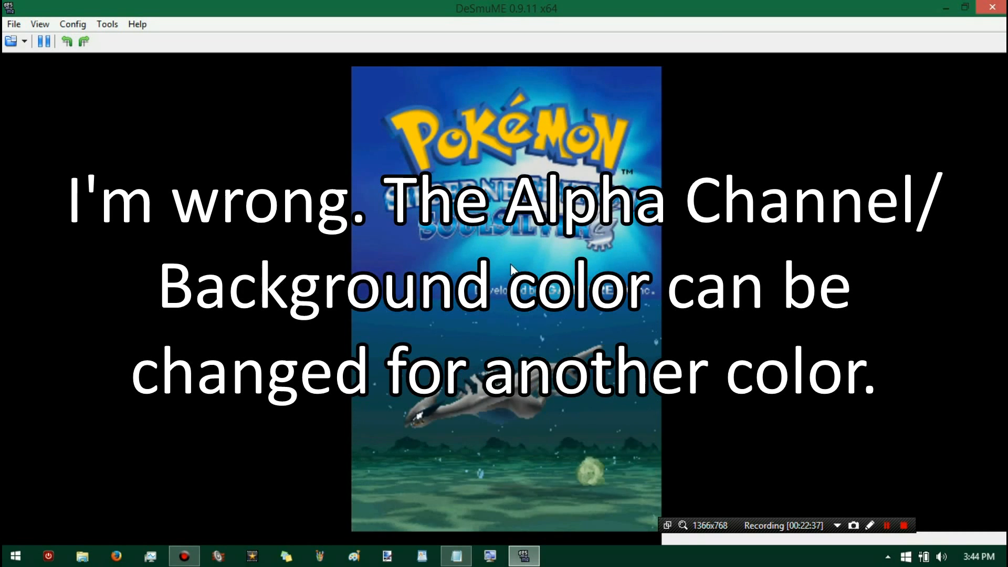
key(Return)
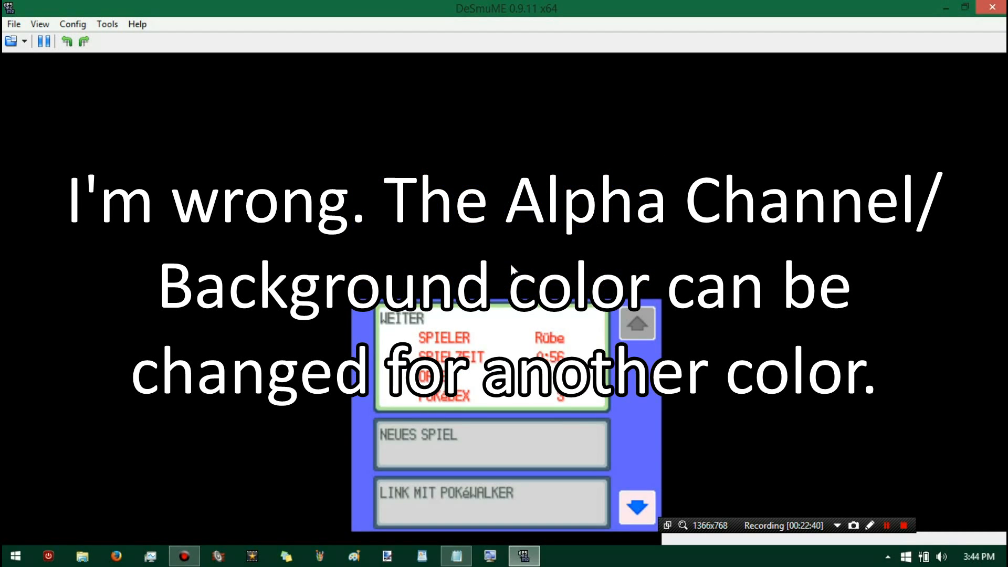
key(x)
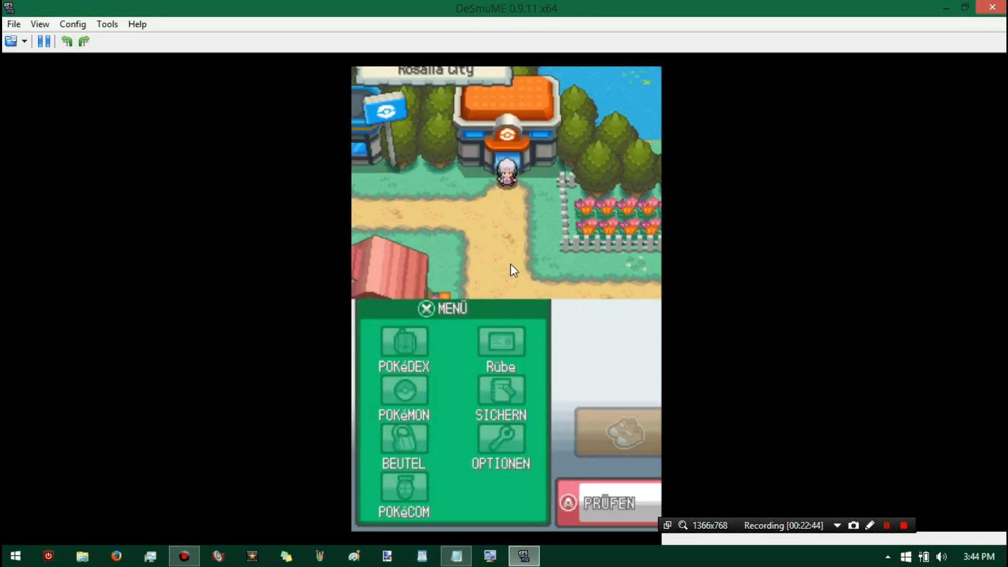
- Toggle the running shoes and move the player around Rosalia City to check the replaced sprite in every direction
key(Down)
key(Down)
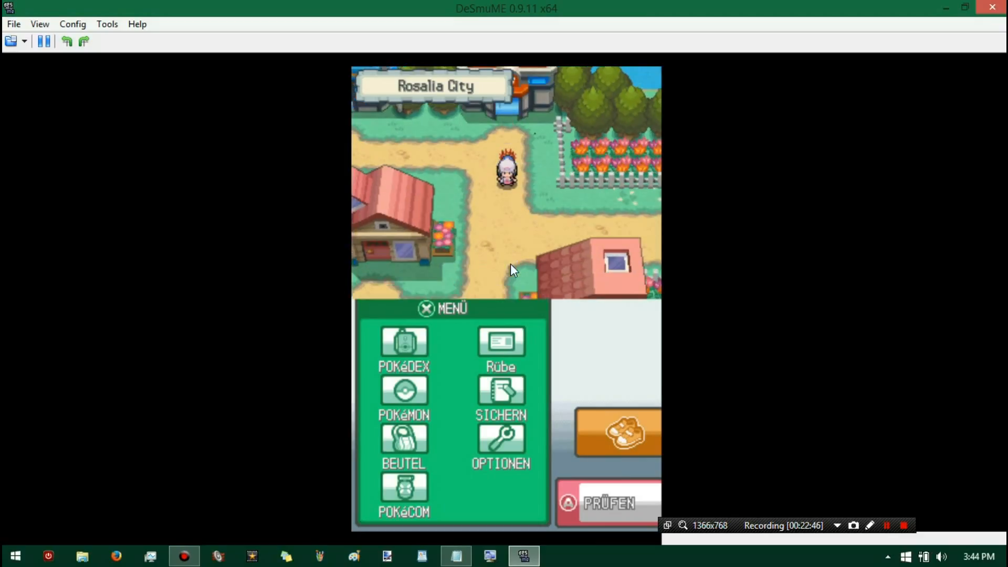
click(628, 439)
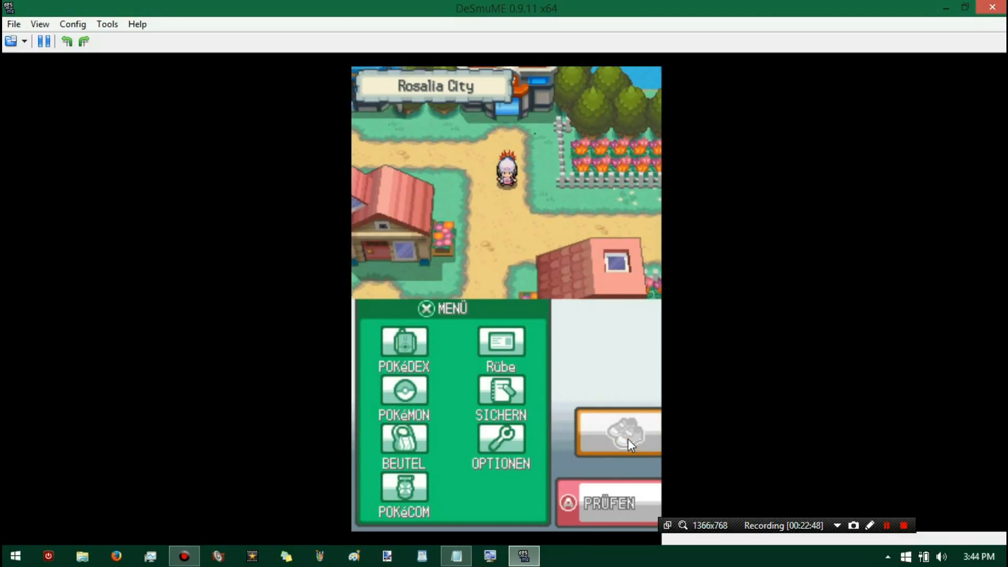
key(Left)
key(Left)
key(Up)
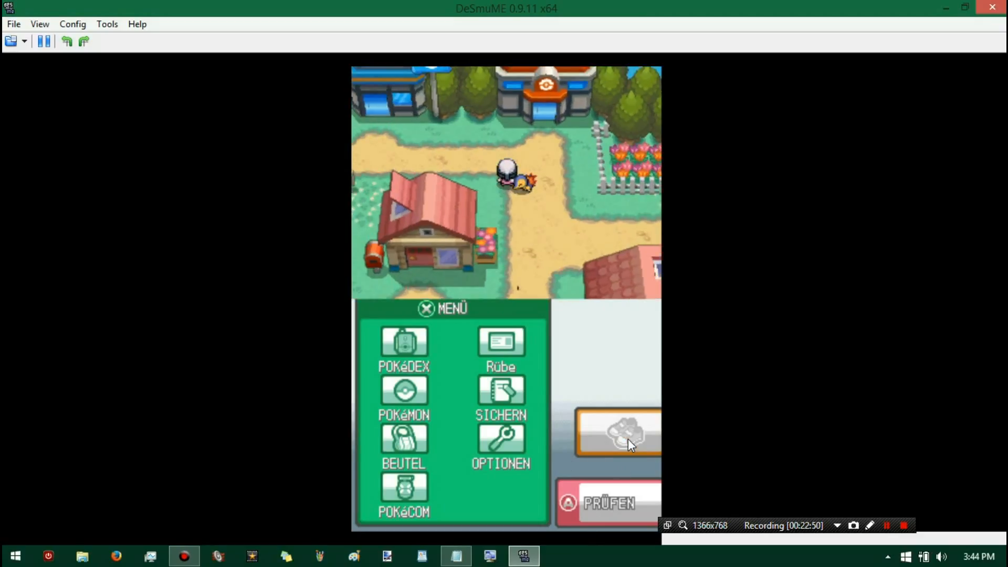
key(Right)
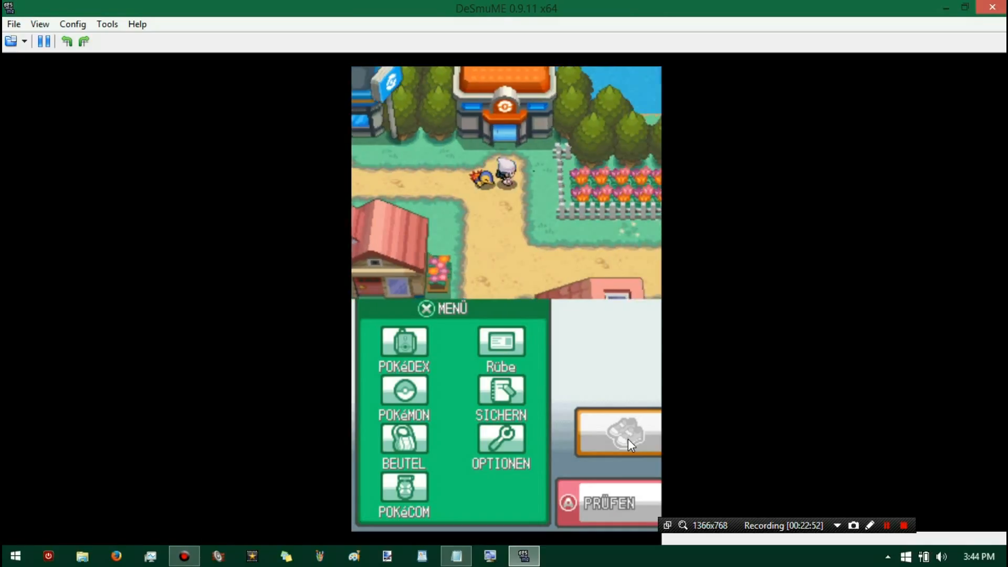
key(Left)
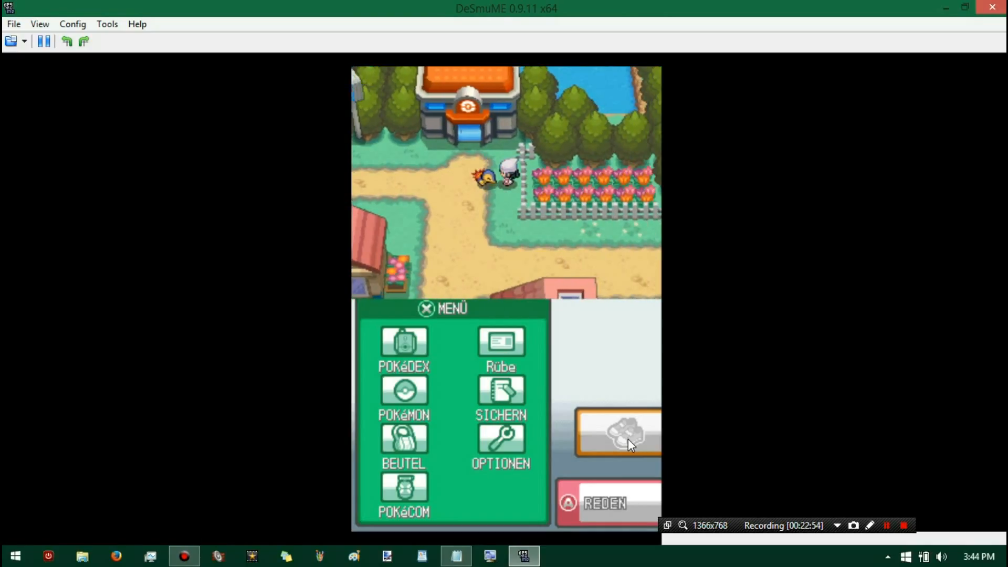
- Talk to the following Pokémon beside the flower bed and finish its dialogue
key(x)
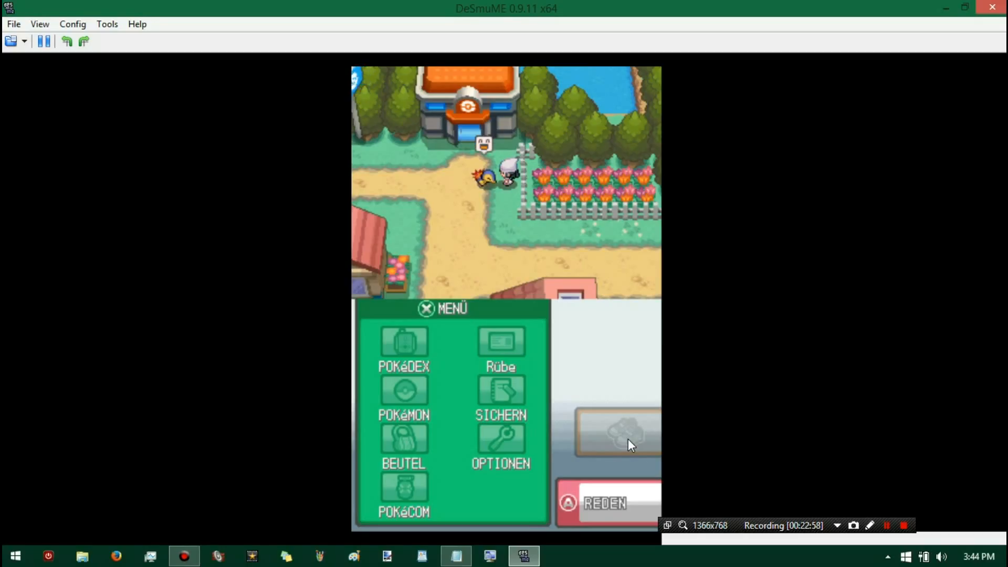
key(x)
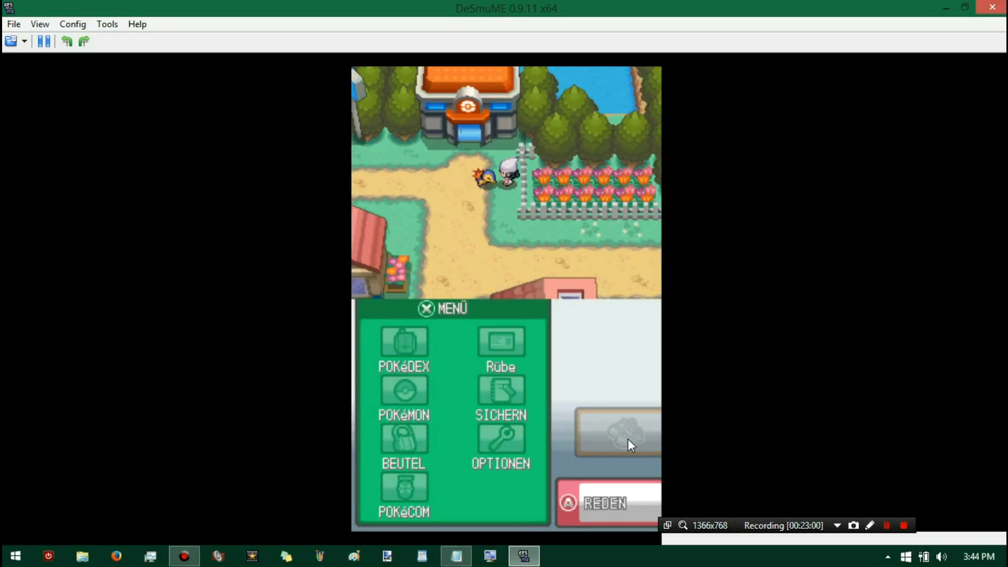
key(x)
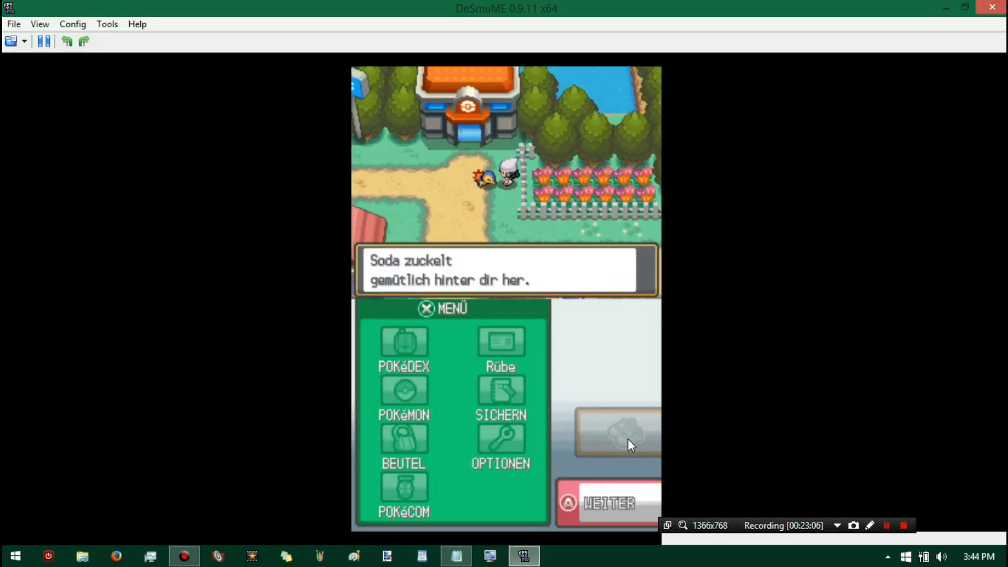
key(x)
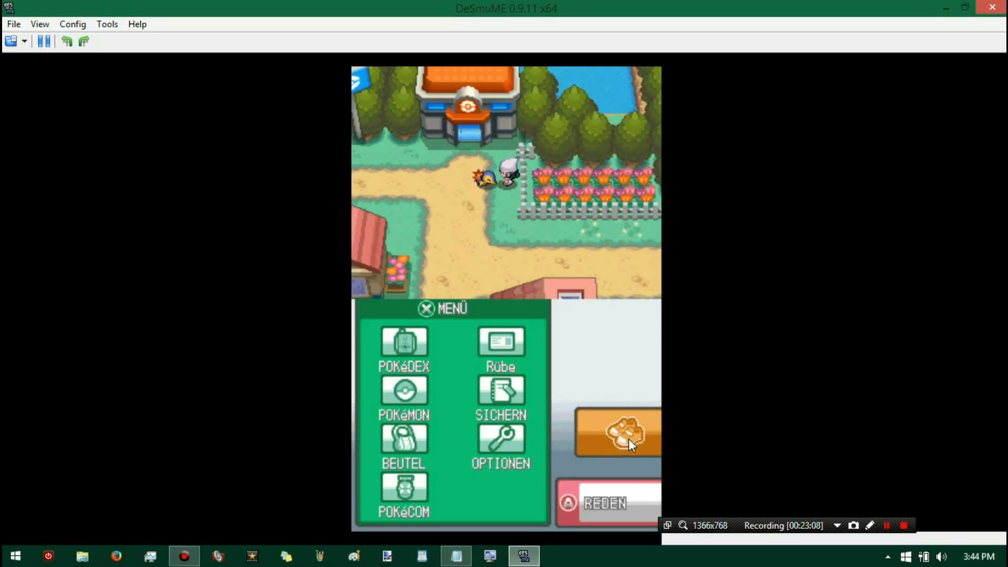
- Walk the player down and back up the path to the blue shop to check the walking sprite, and close DeSmuME
key(Down)
key(Left)
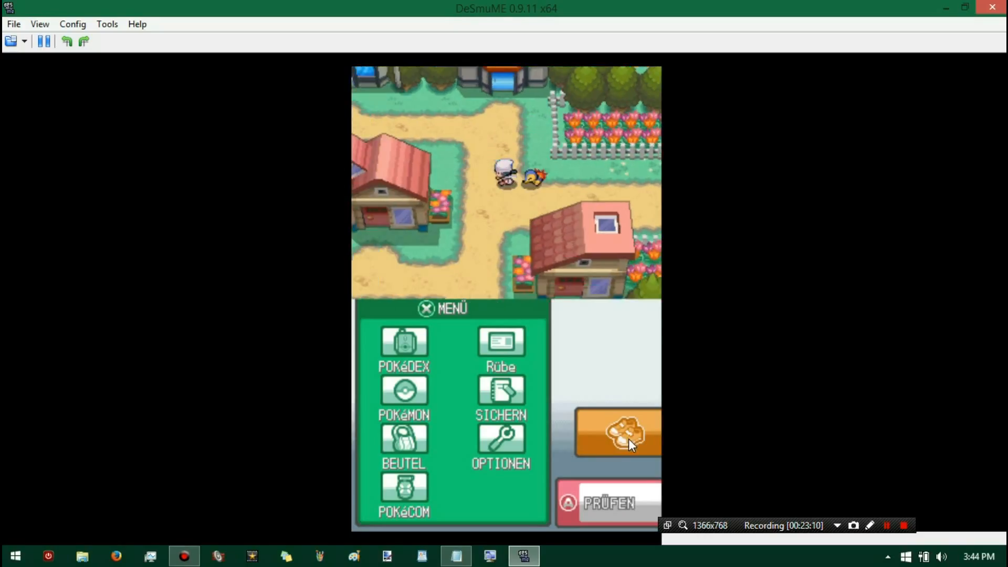
key(Up)
key(Up)
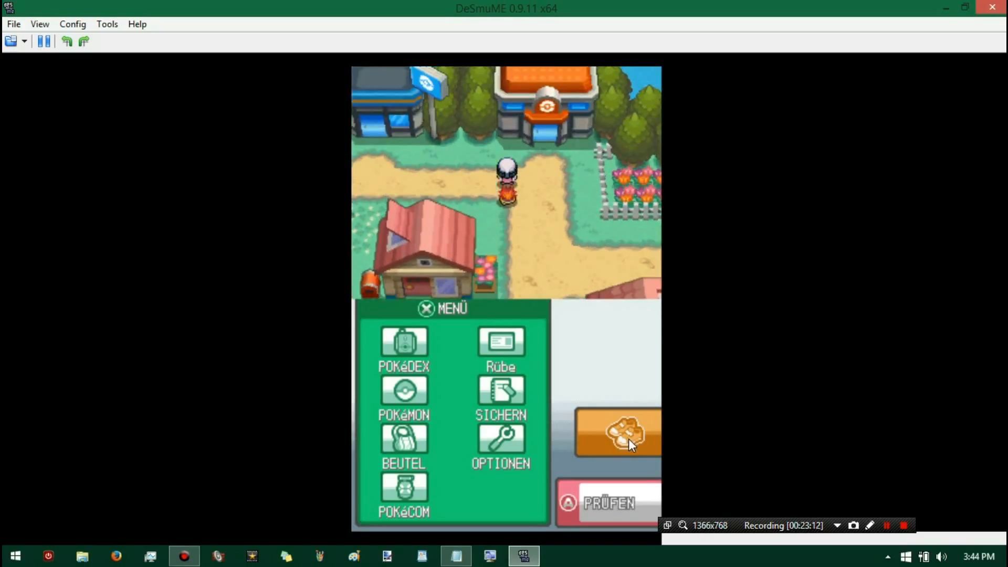
key(Left)
key(Left)
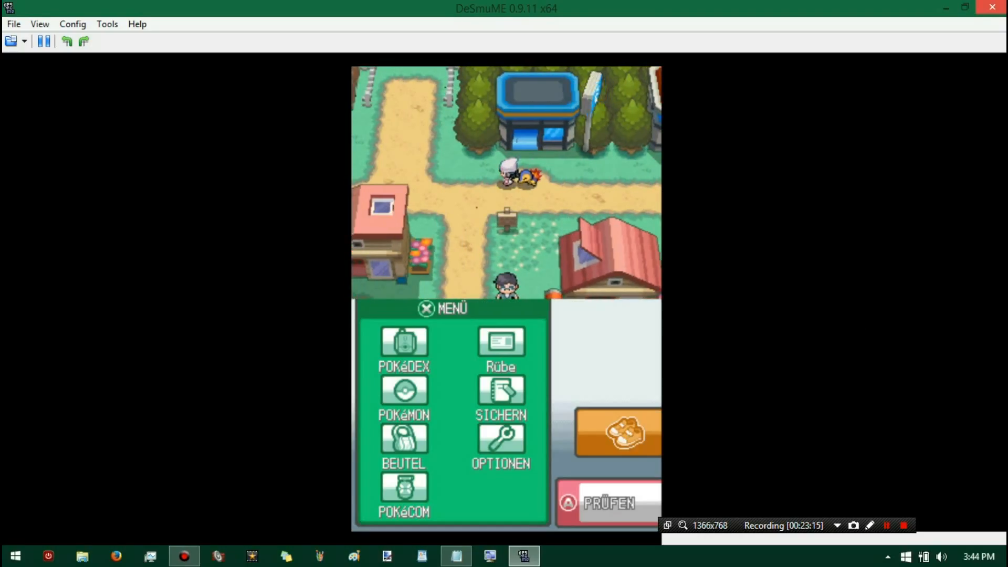
click(992, 6)
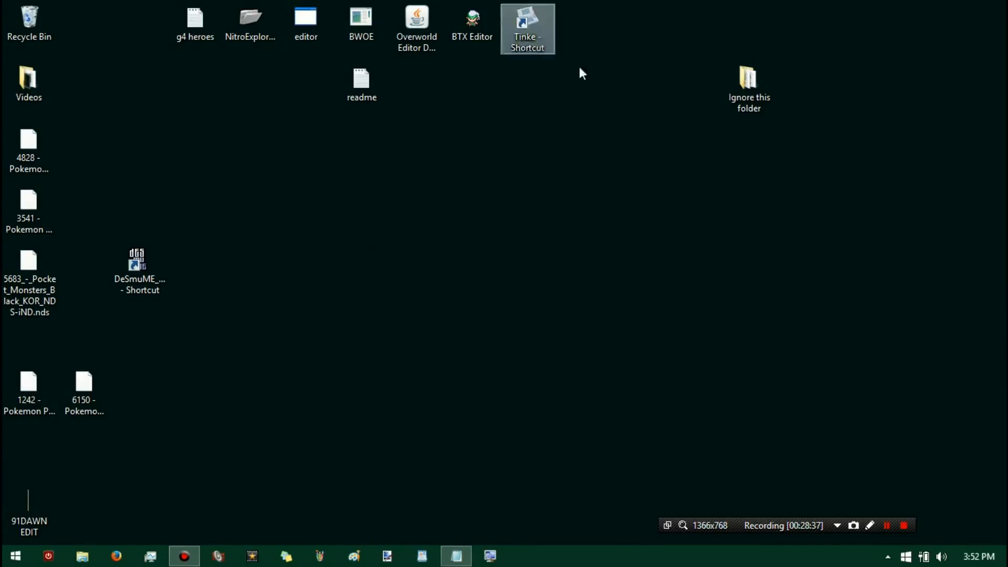
- Move the Tinke shortcut from the Desktop into the Recycle Bin
drag(537, 27, 30, 29)
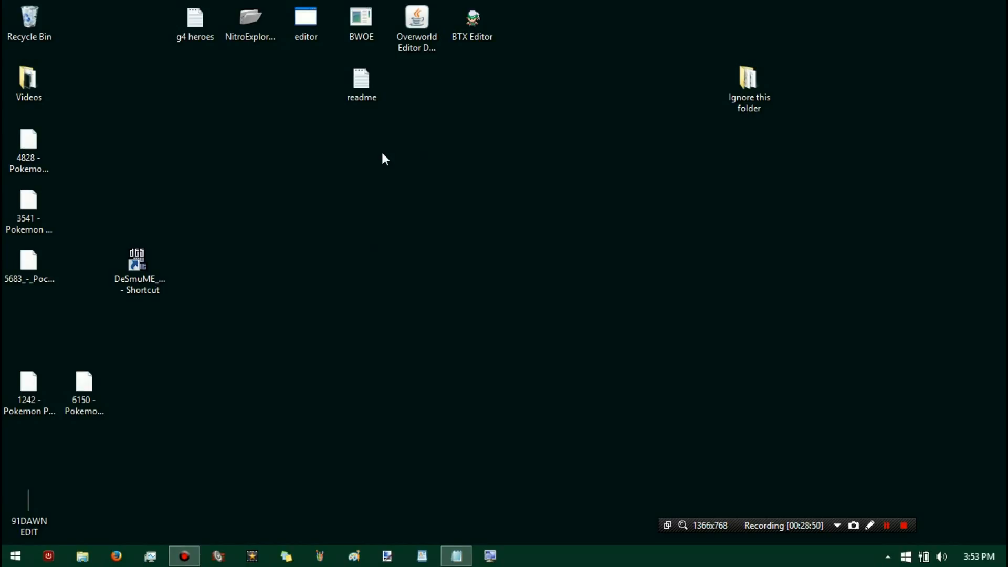
drag(382, 151, 346, 134)
drag(345, 132, 345, 134)
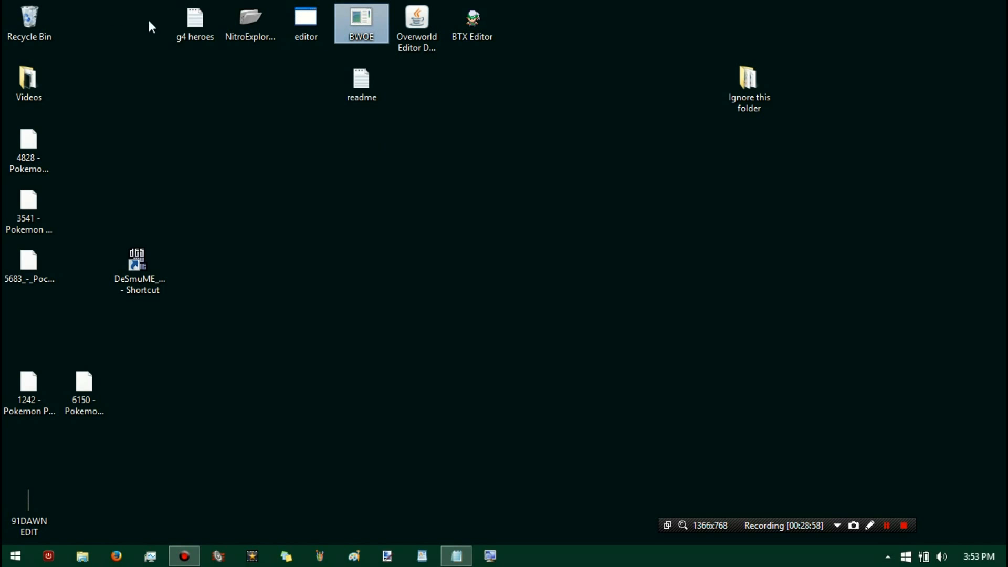
- Open the Black/White Overworld Editor readme from the Desktop and examine the file paths listed for BW and B2W2
click(236, 29)
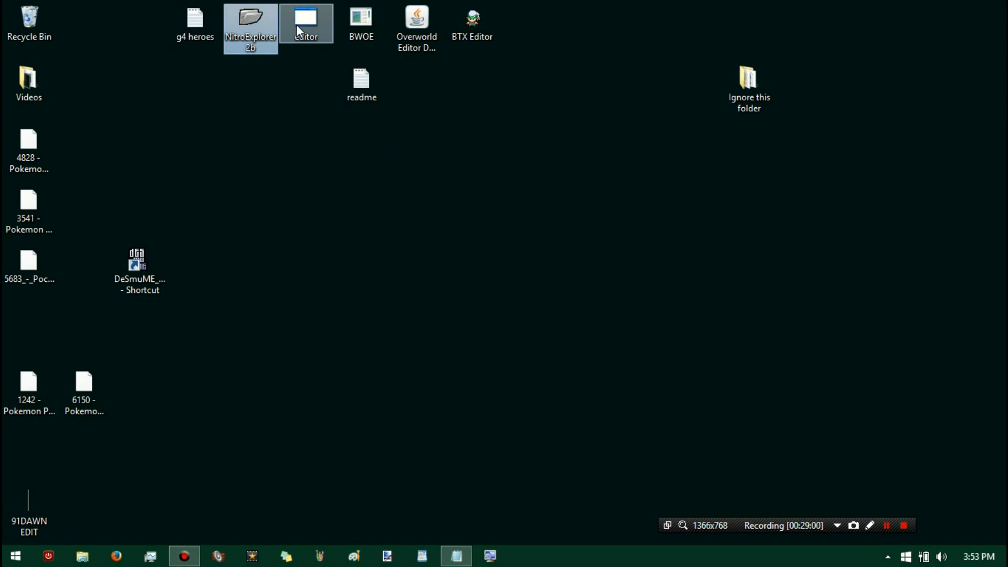
click(374, 26)
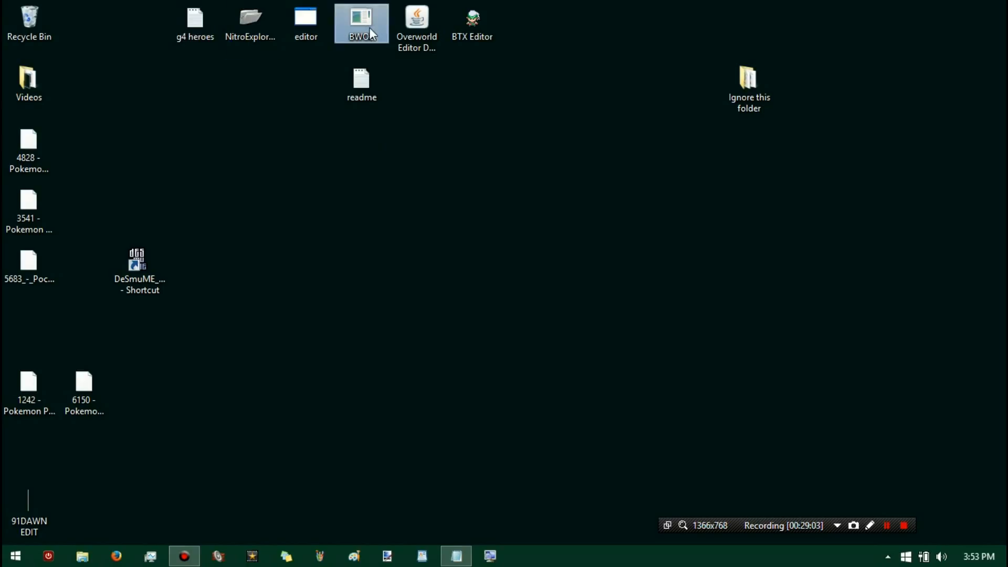
double_click(363, 88)
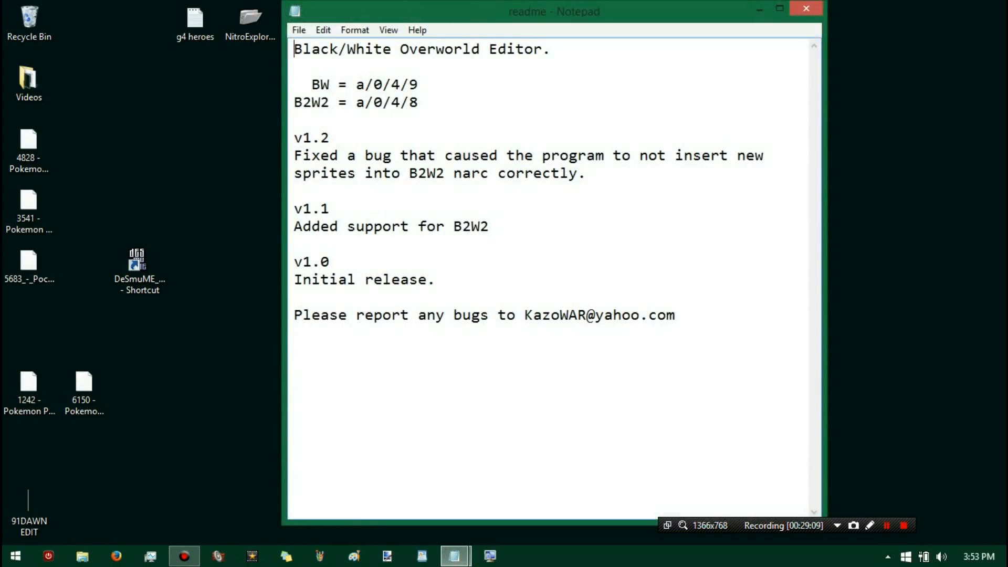
mouse_move(294, 84)
mouse_down()
mouse_move(418, 102)
mouse_move(303, 86)
mouse_up()
click(418, 102)
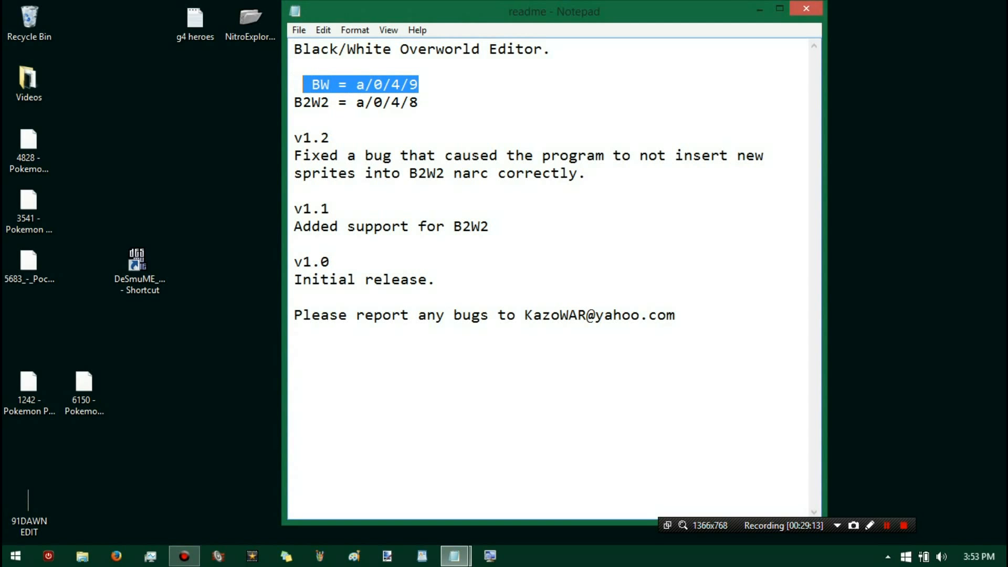
click(419, 102)
drag(419, 102, 294, 102)
click(336, 137)
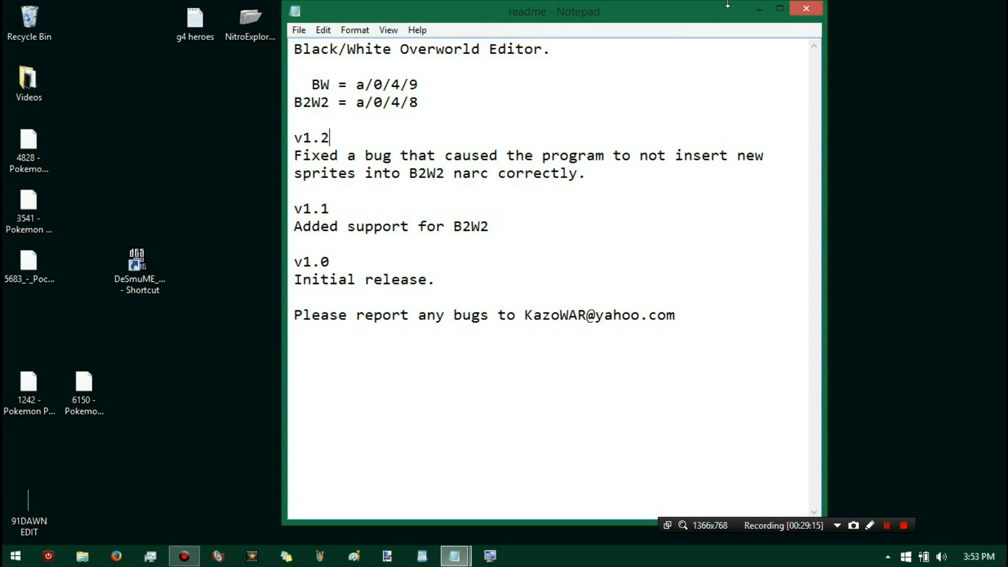
- Close the readme, open the 5683 Pocket Monsters Black ROM in DeSmuME and maximize the emulator window
click(815, 9)
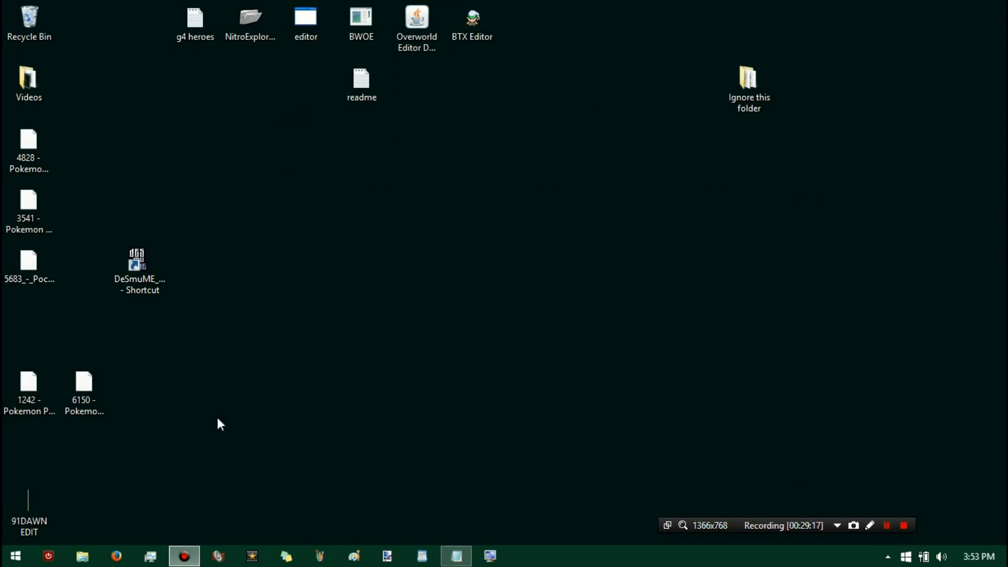
drag(39, 279, 150, 264)
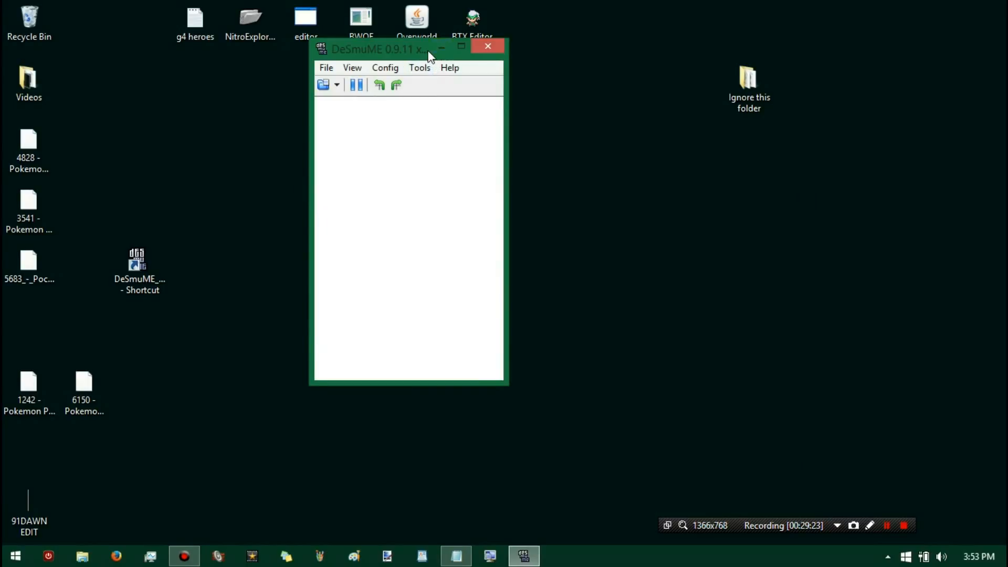
double_click(430, 53)
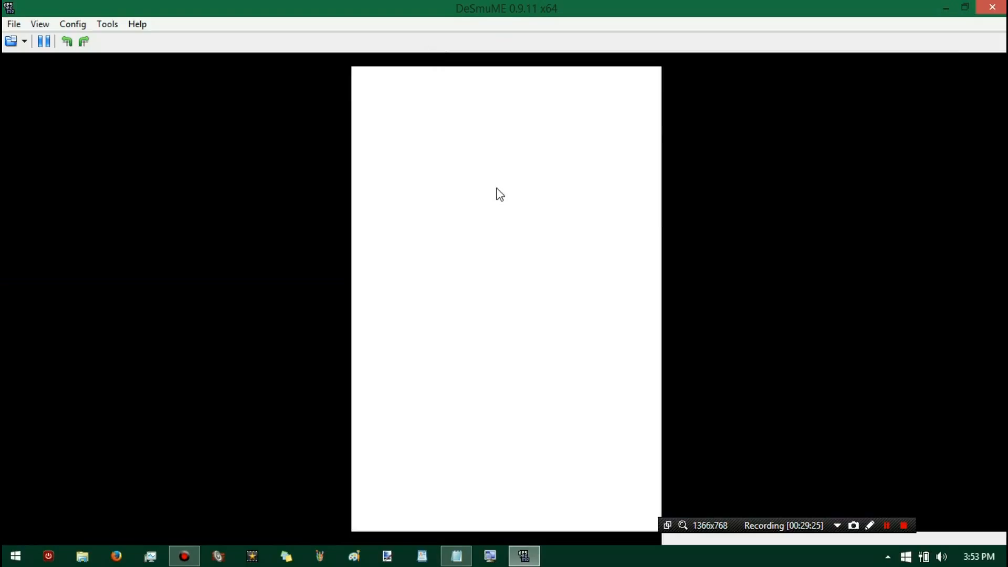
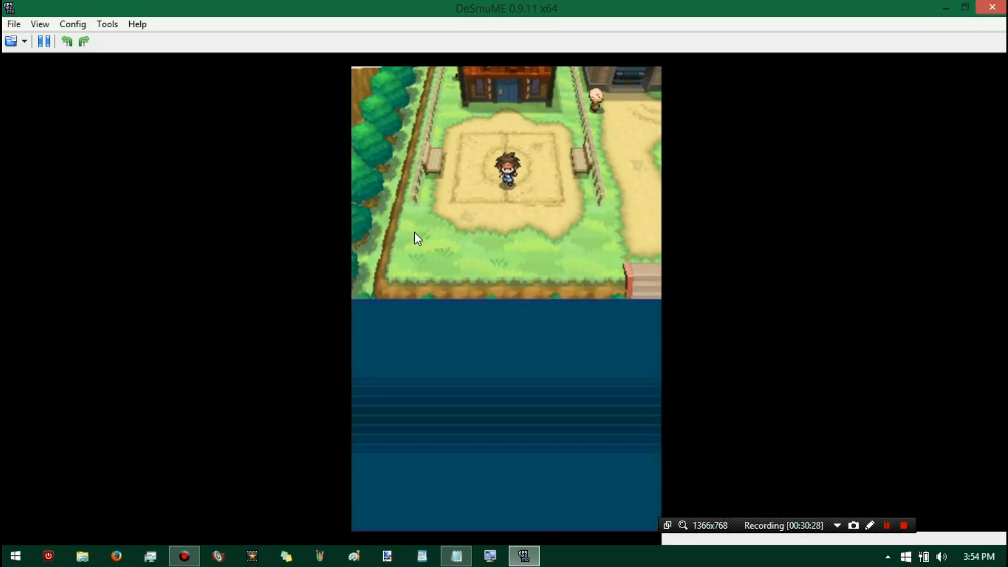
- Walk the player around the sports court in Floccesy Town to view the overworld sprite, and close DeSmuME
key(Left)
key(Right)
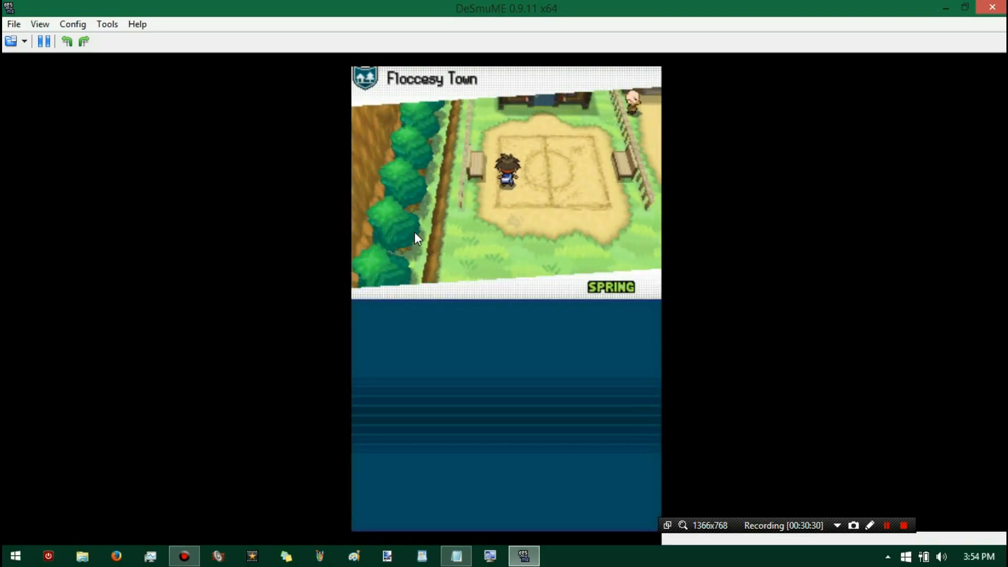
key(alt+F4)
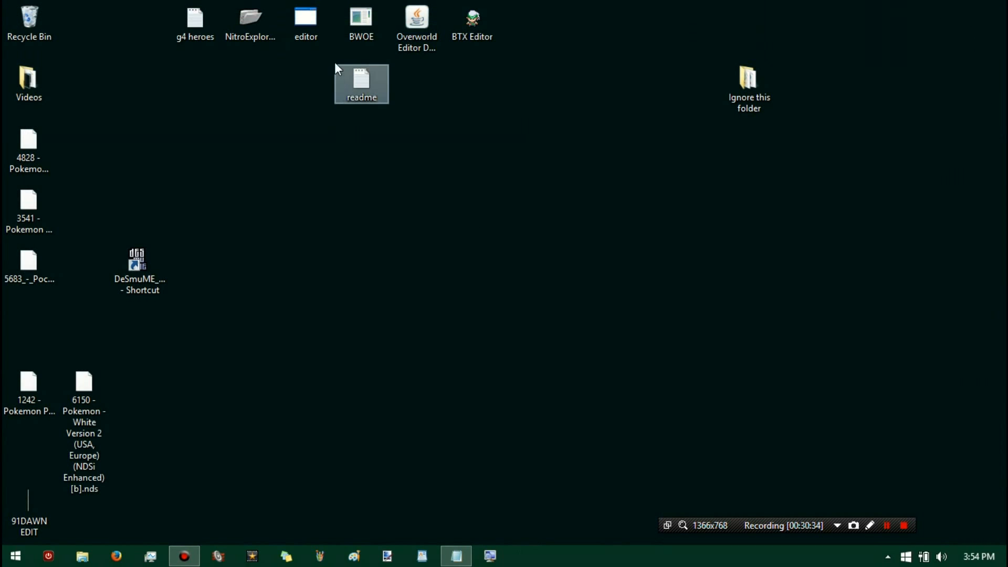
- Open Nitro Explorer 2, bring up the readme for the file paths, and load the 5683 Pocket Monsters Black ROM
double_click(245, 16)
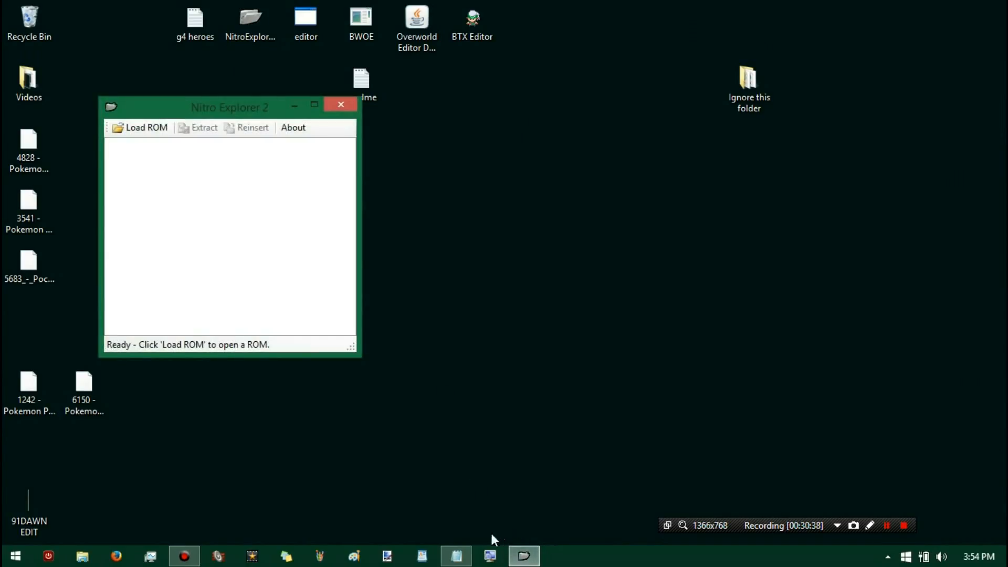
click(458, 558)
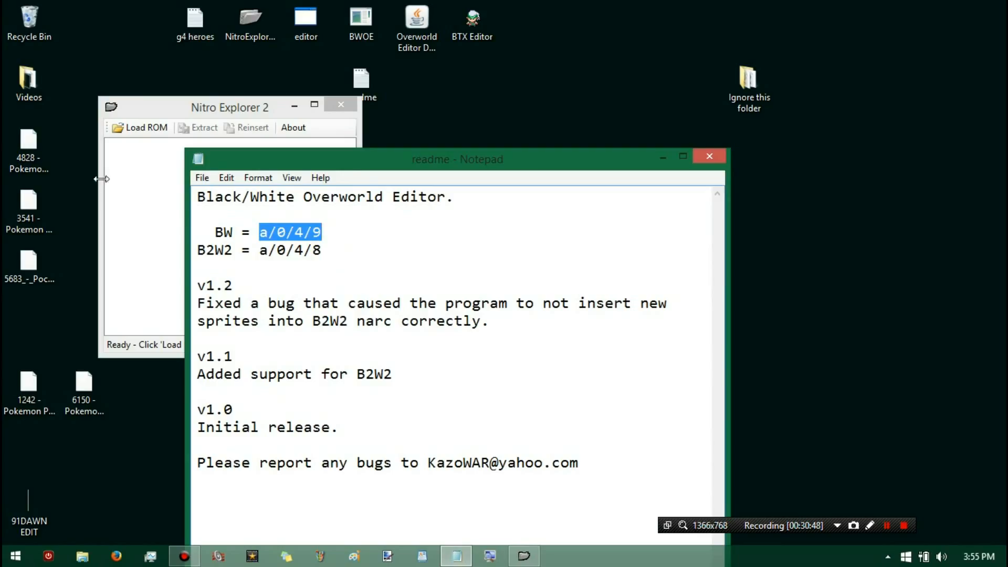
click(167, 196)
click(147, 128)
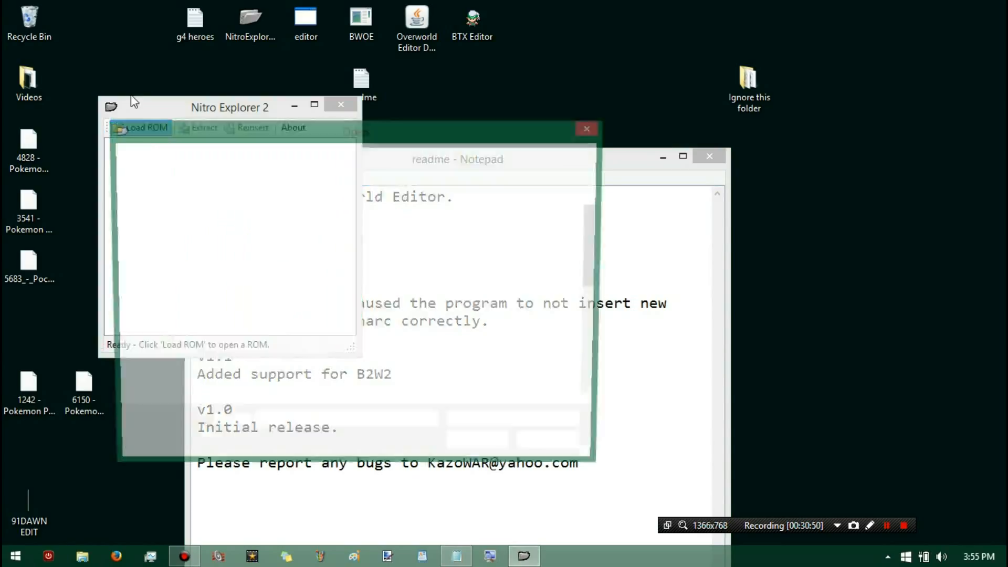
scroll(326, 380, down, 5)
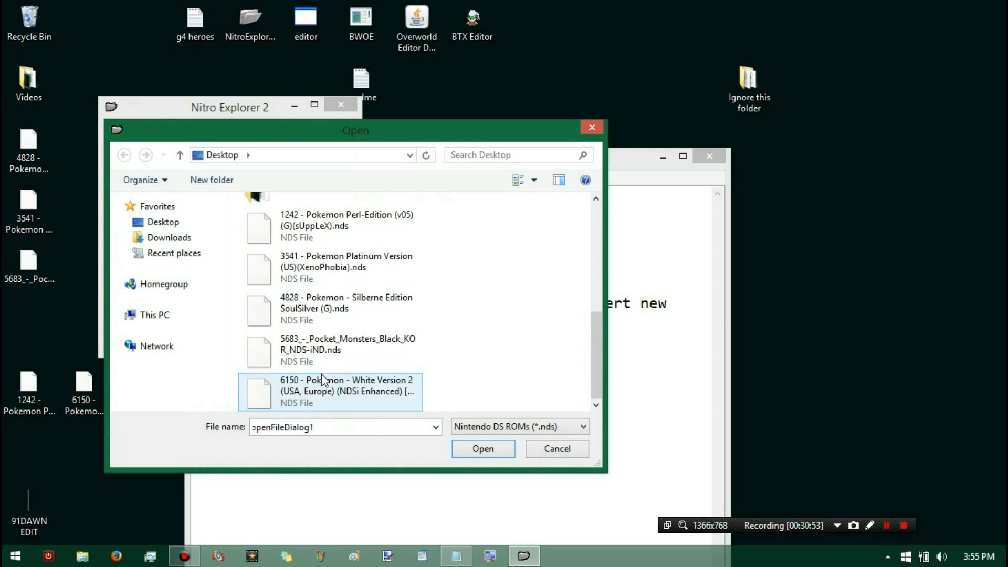
double_click(352, 348)
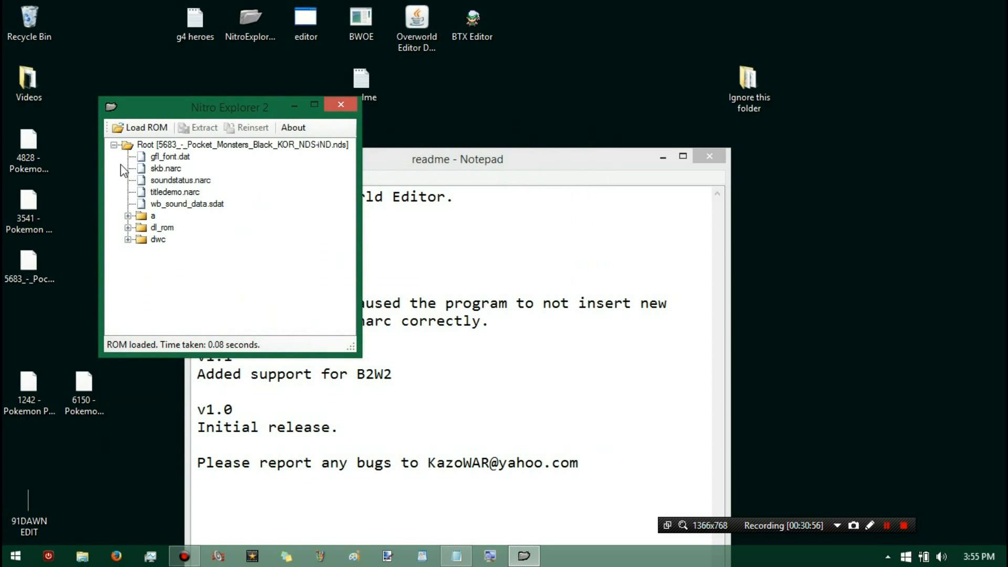
- Move the readme clear of the file tree and select file 9 in folder a/0/4 of the Black ROM
click(128, 215)
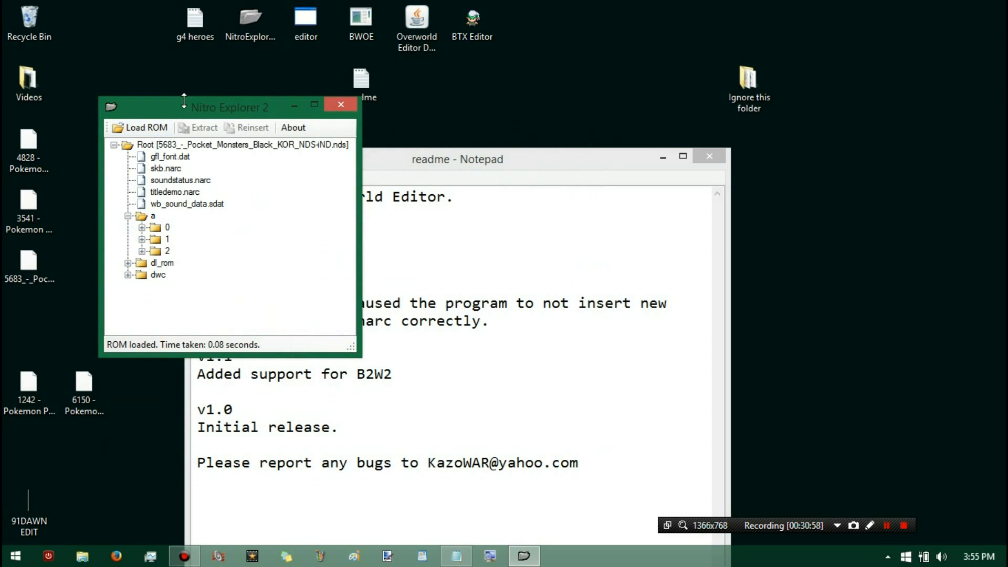
key(alt+Tab)
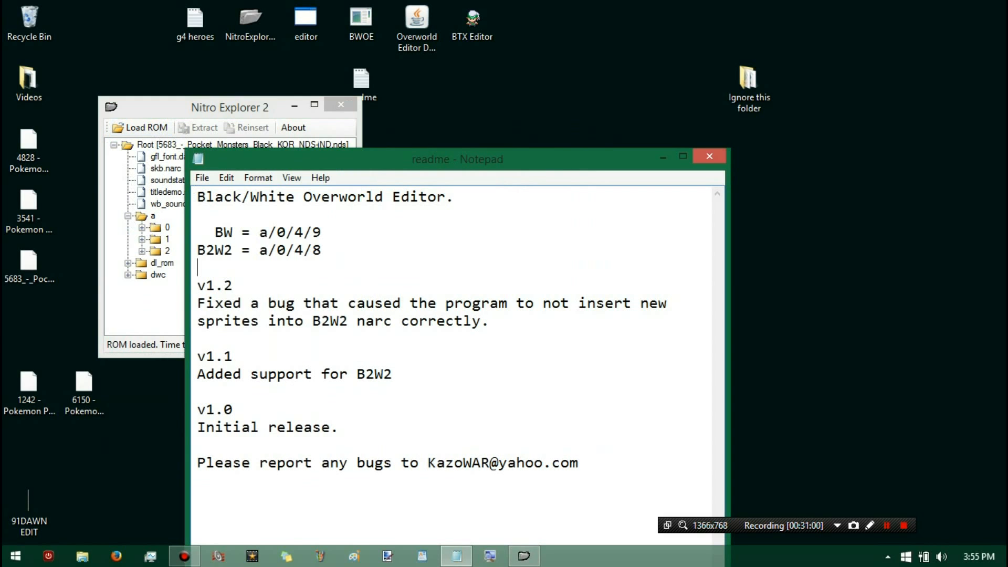
drag(321, 156, 451, 123)
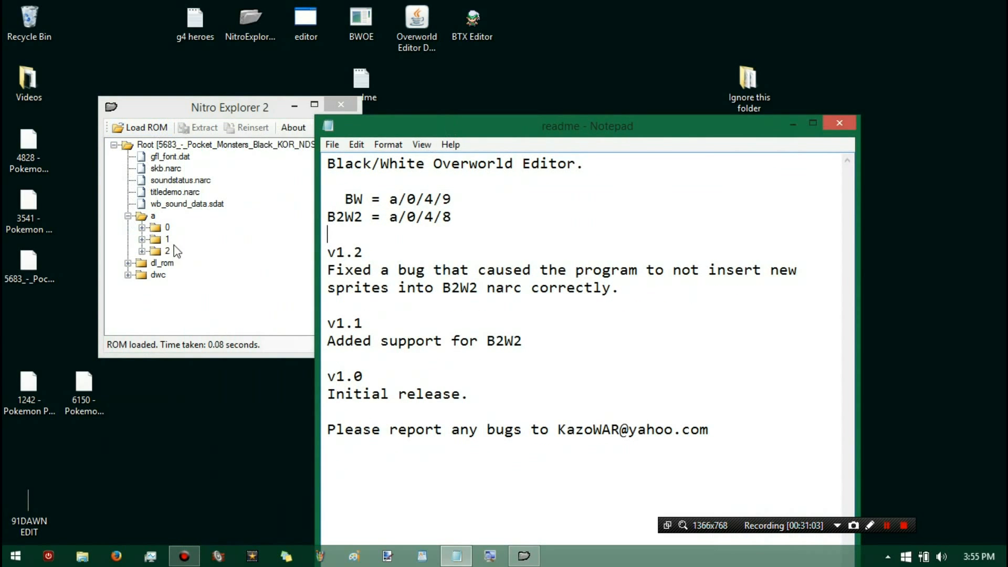
click(141, 227)
scroll(145, 231, down, 2)
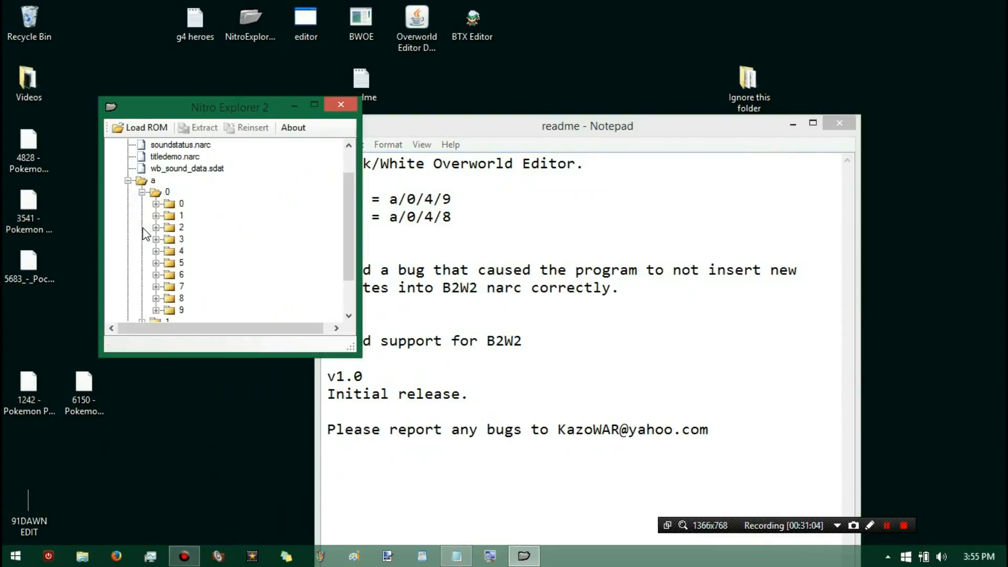
scroll(148, 231, down, 1)
scroll(152, 215, up, 1)
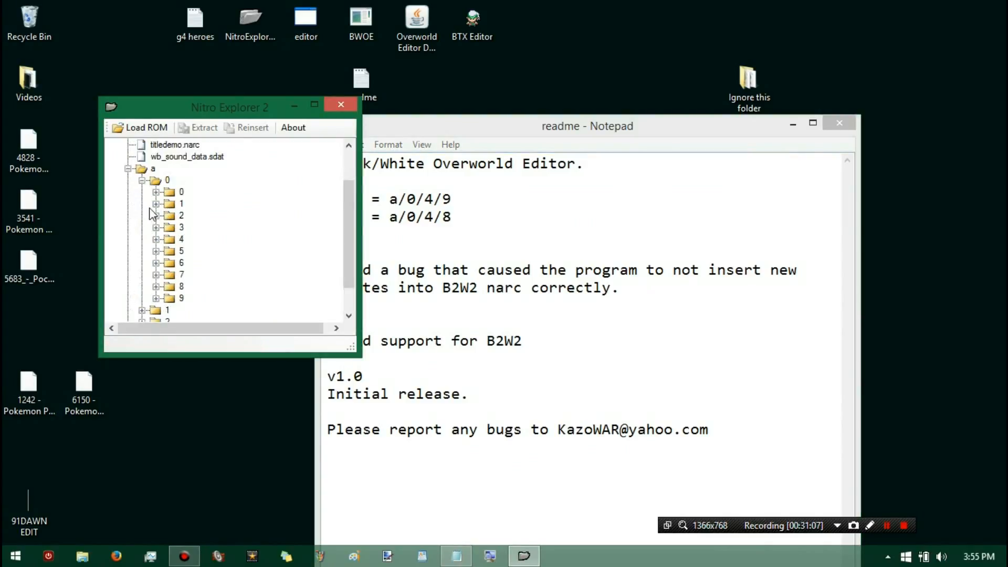
scroll(163, 207, down, 1)
click(156, 203)
scroll(164, 226, down, 2)
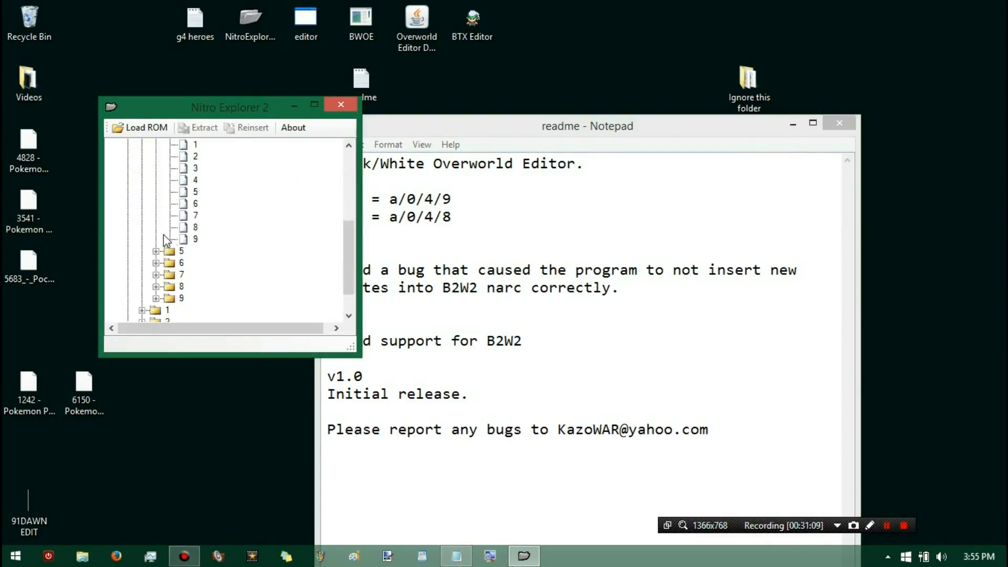
click(194, 240)
- Extract the selected file to the Desktop as a049.narc, checking the path against the readme
click(202, 128)
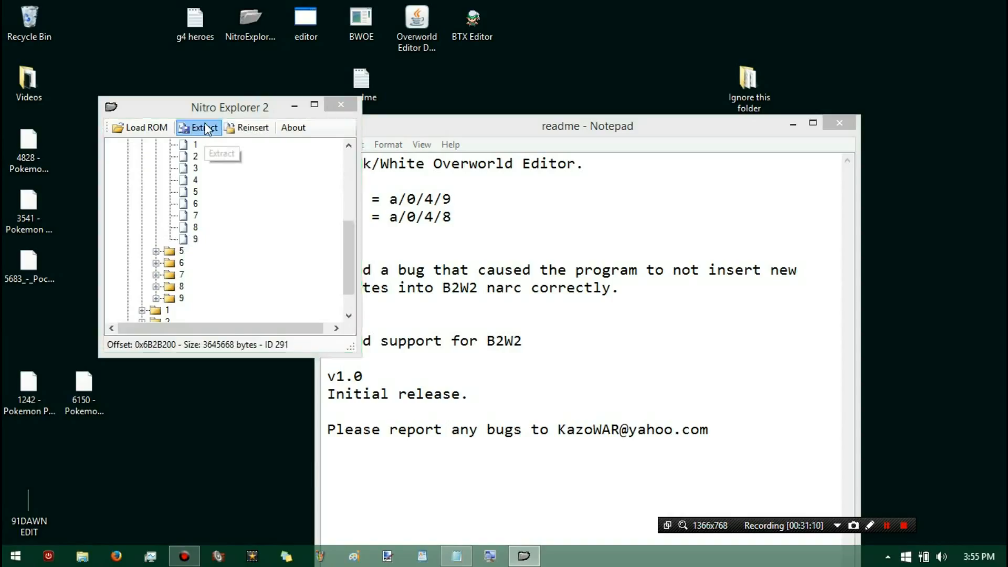
click(207, 152)
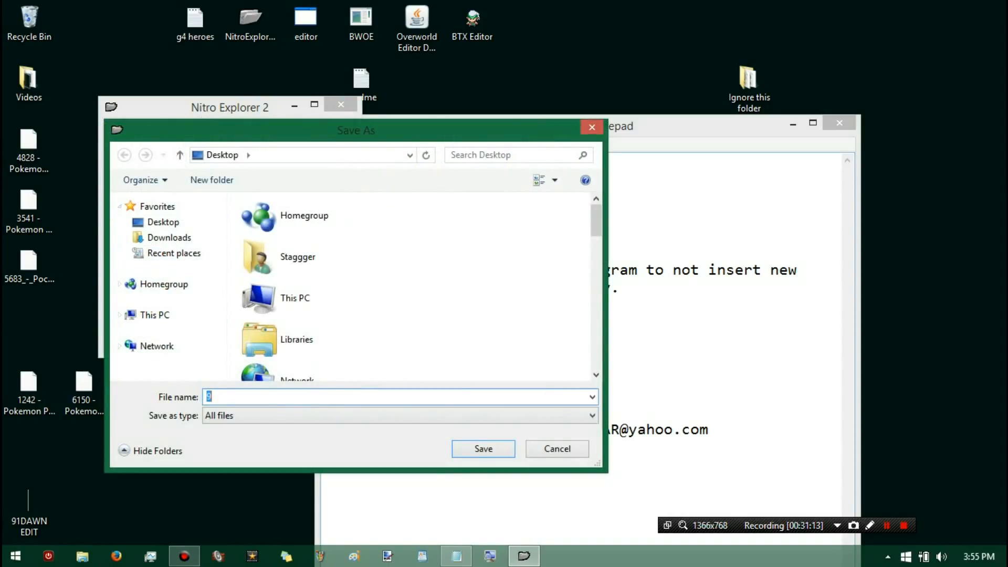
key(alt+Tab)
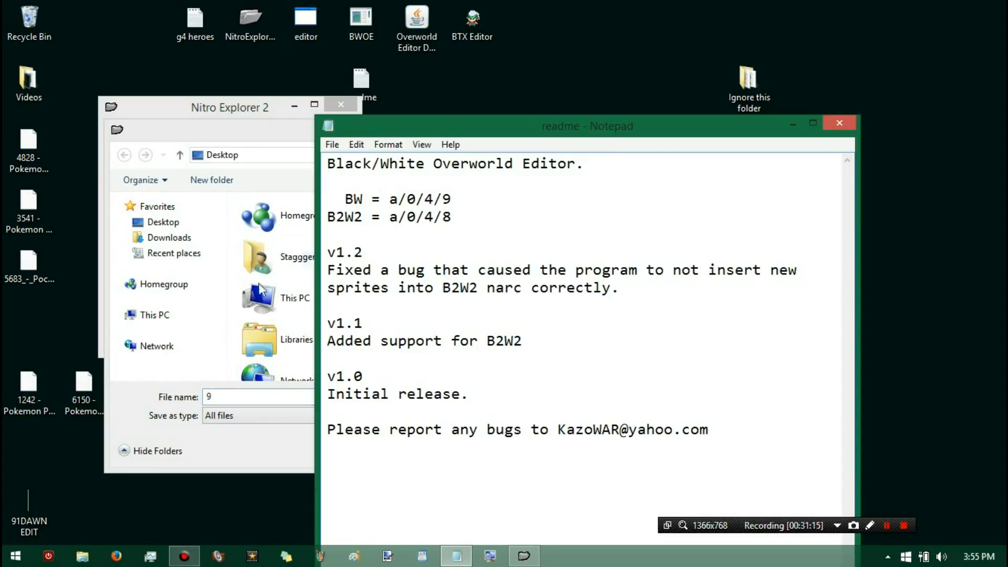
key(alt+Tab)
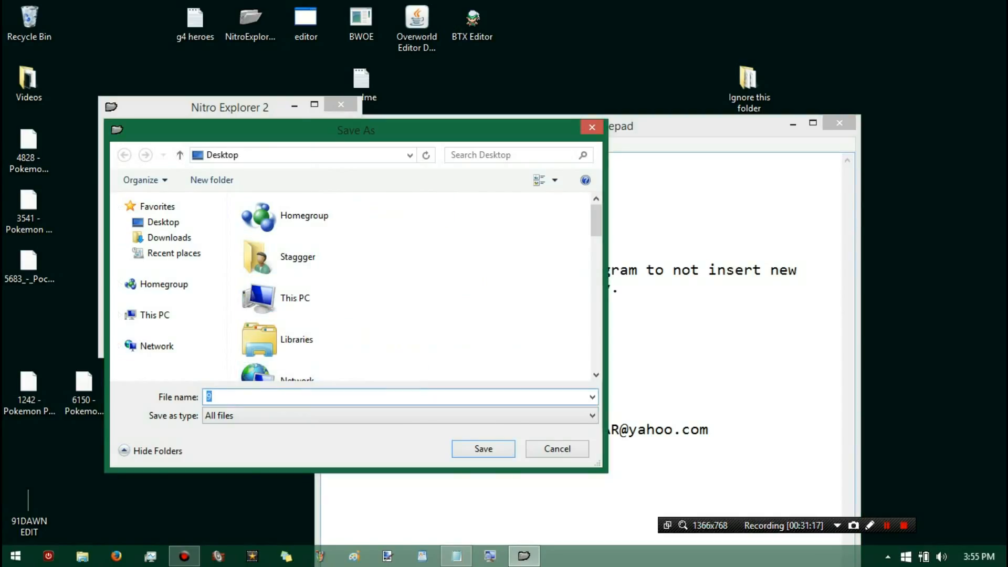
key(alt+Tab)
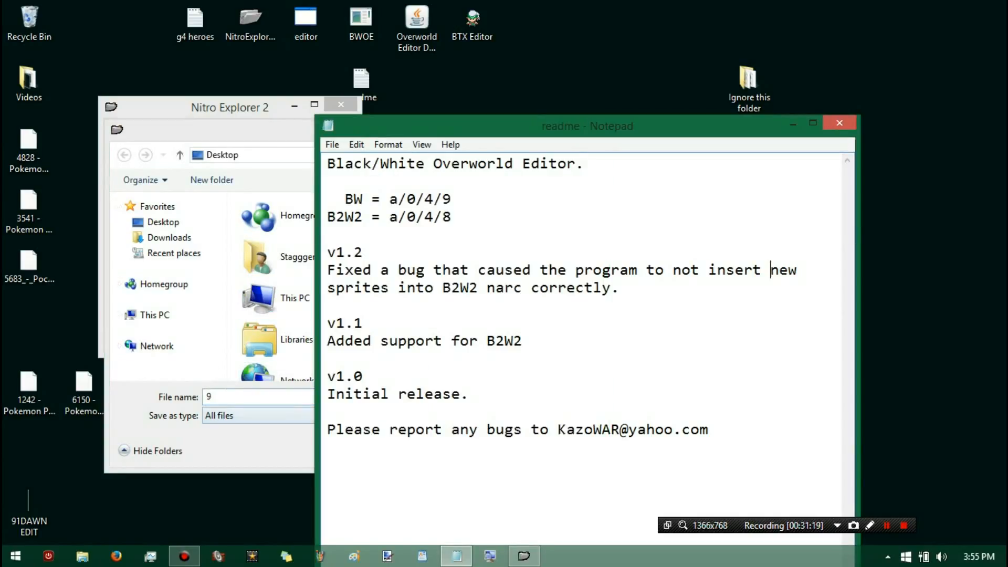
key(alt+Tab)
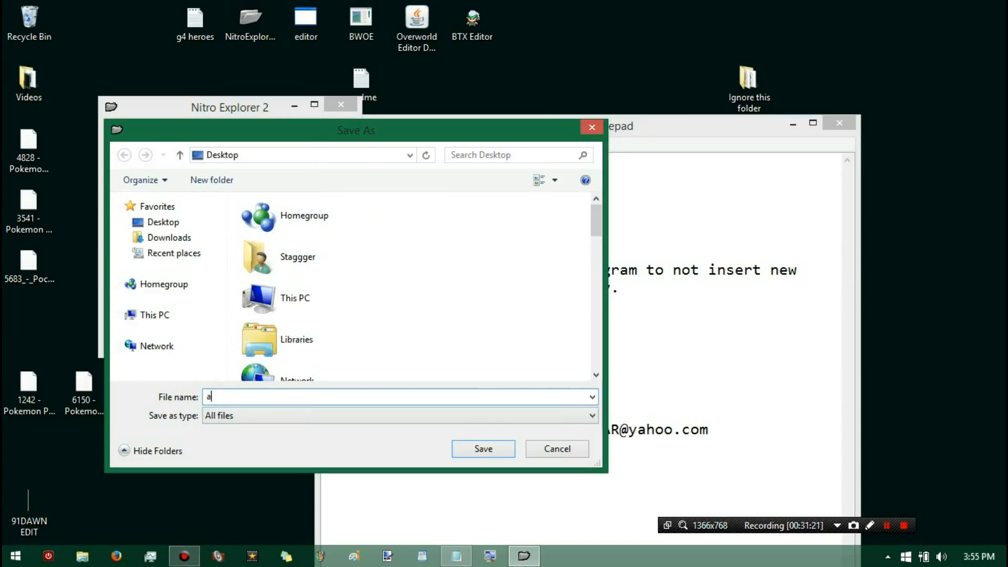
key(alt+Tab)
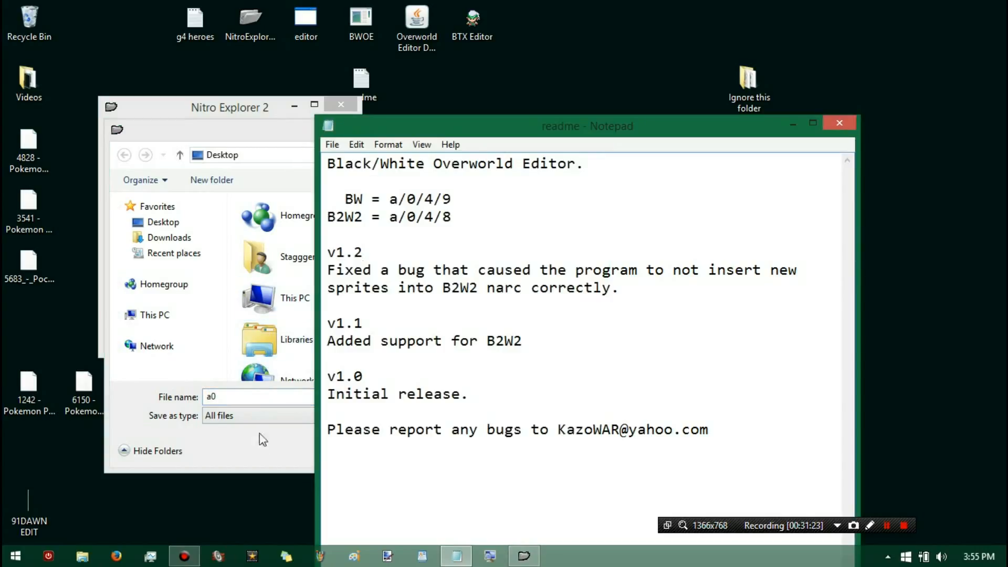
key(alt+Tab)
key(End)
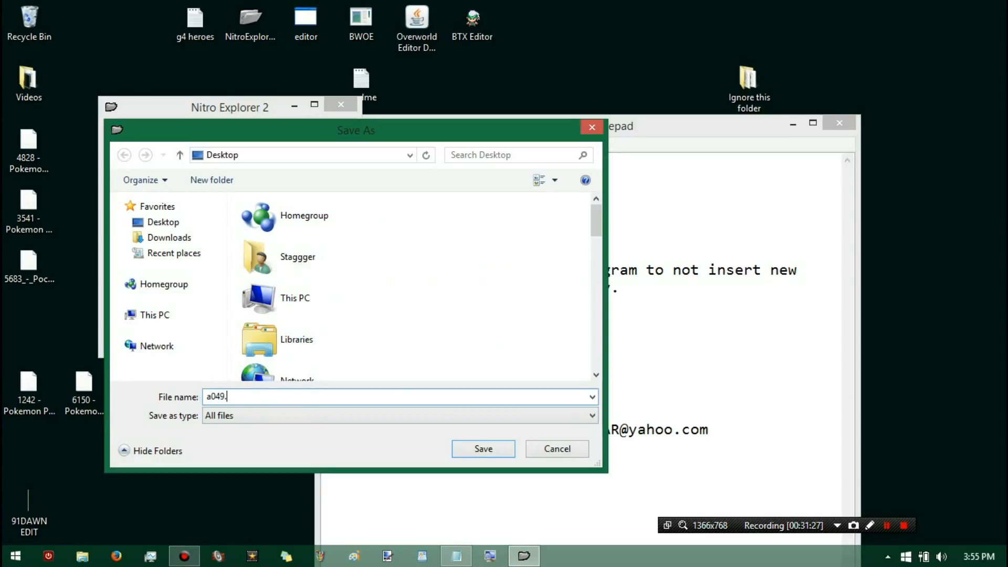
text(49.narc)
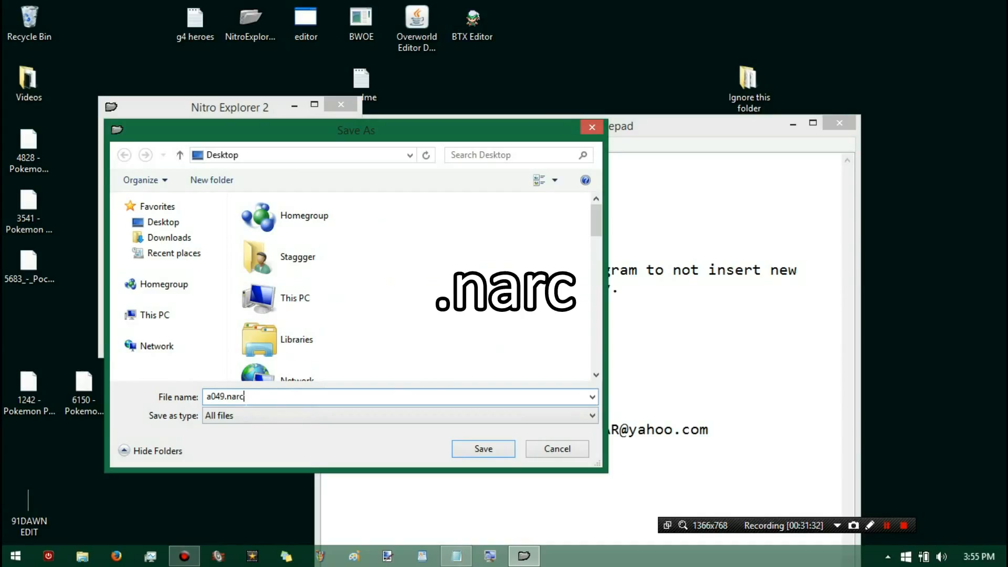
click(482, 448)
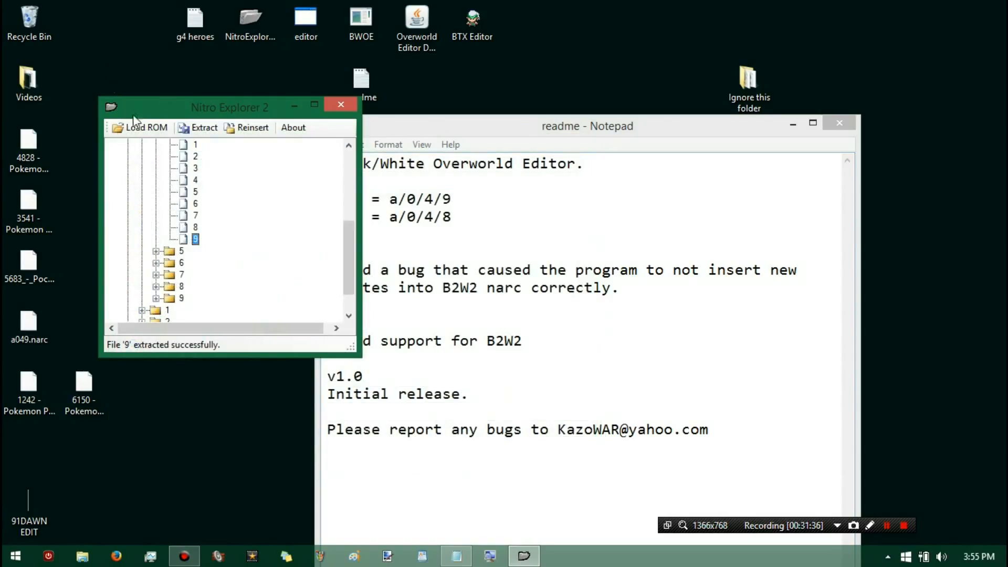
- Load the 6150 Pokemon White Version 2 ROM from the Desktop into Nitro Explorer 2
click(140, 127)
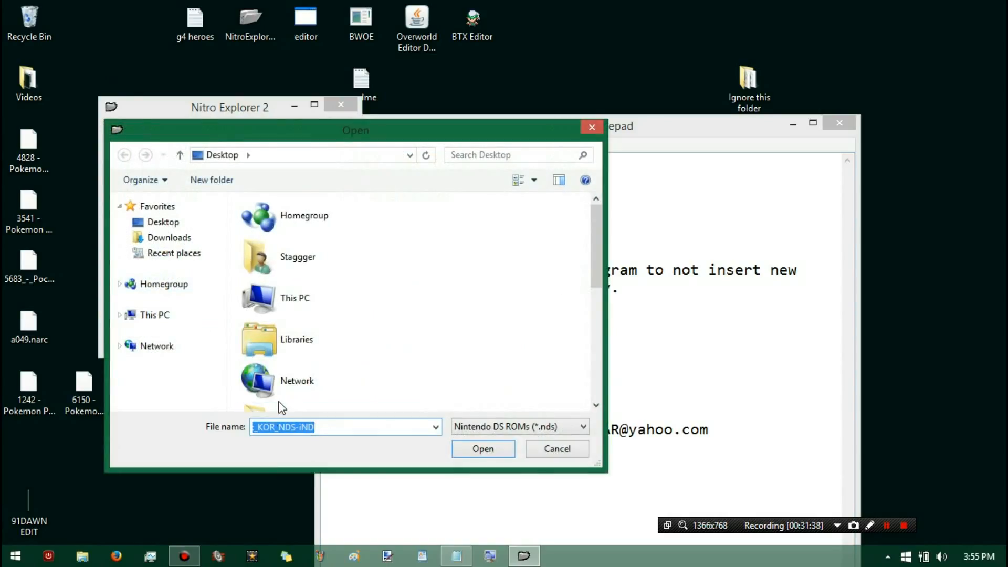
scroll(282, 407, down, 5)
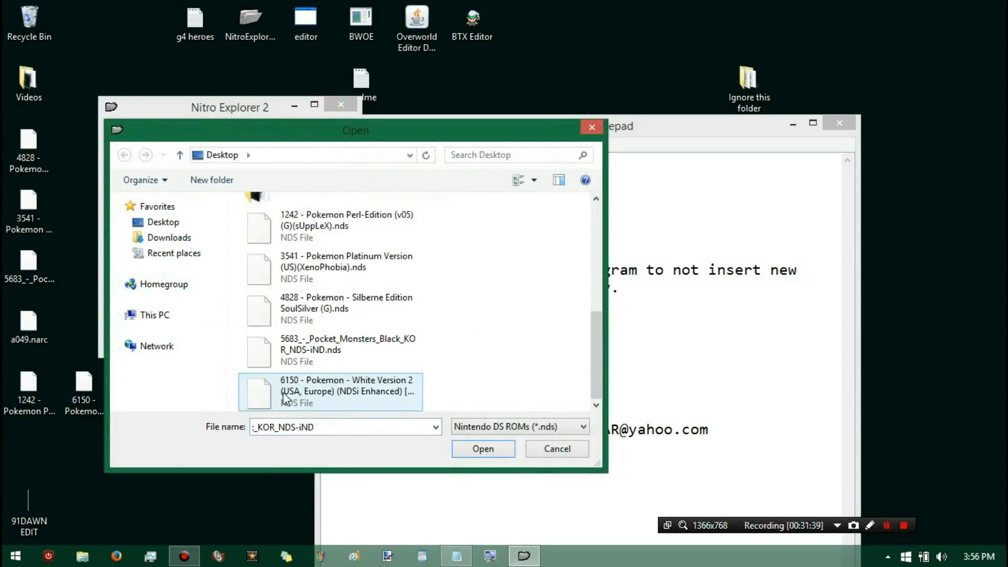
double_click(284, 397)
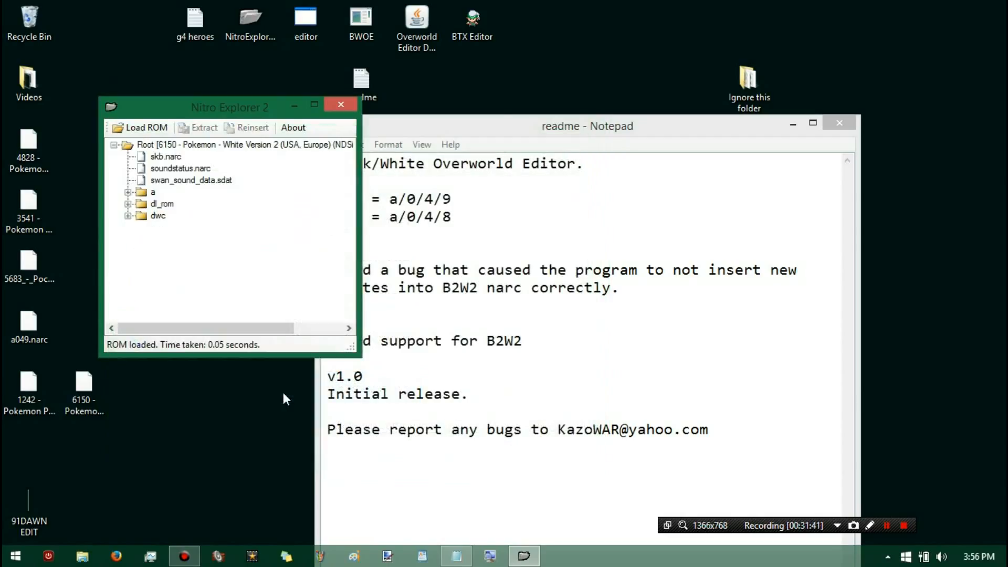
- Expand folder a/0/4 of the White Version 2 ROM and select file 8
click(128, 192)
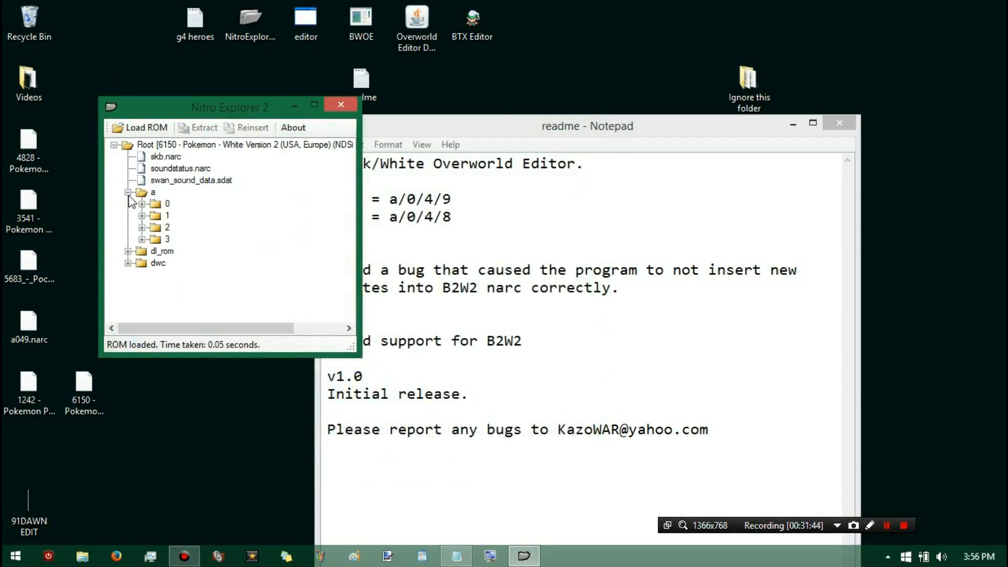
click(142, 203)
scroll(146, 205, down, 2)
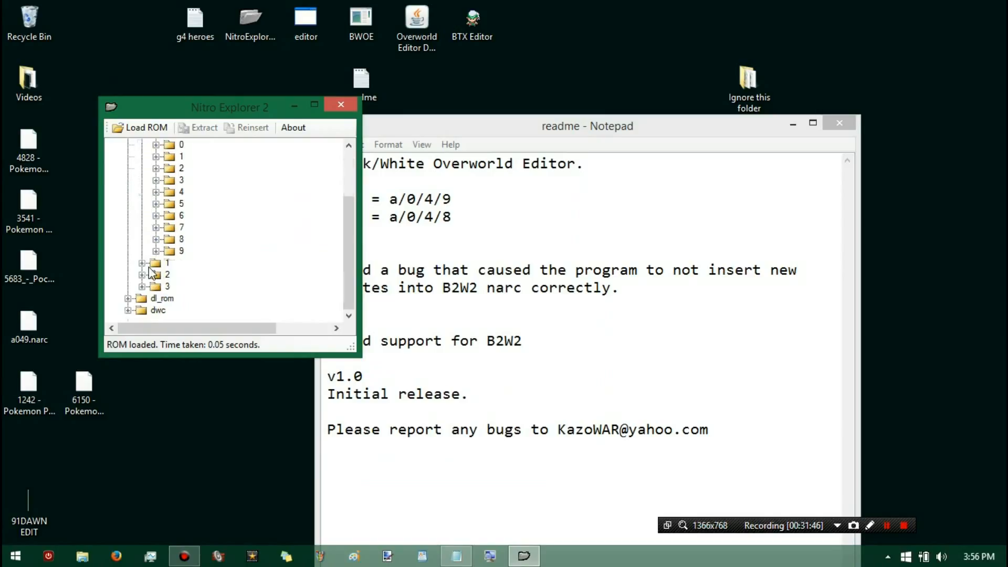
click(156, 251)
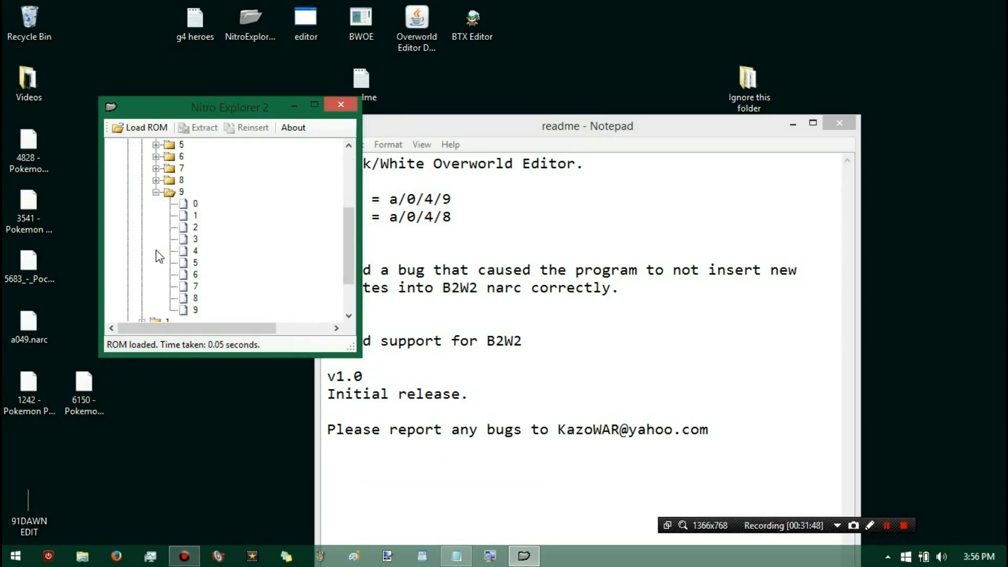
click(155, 192)
click(156, 192)
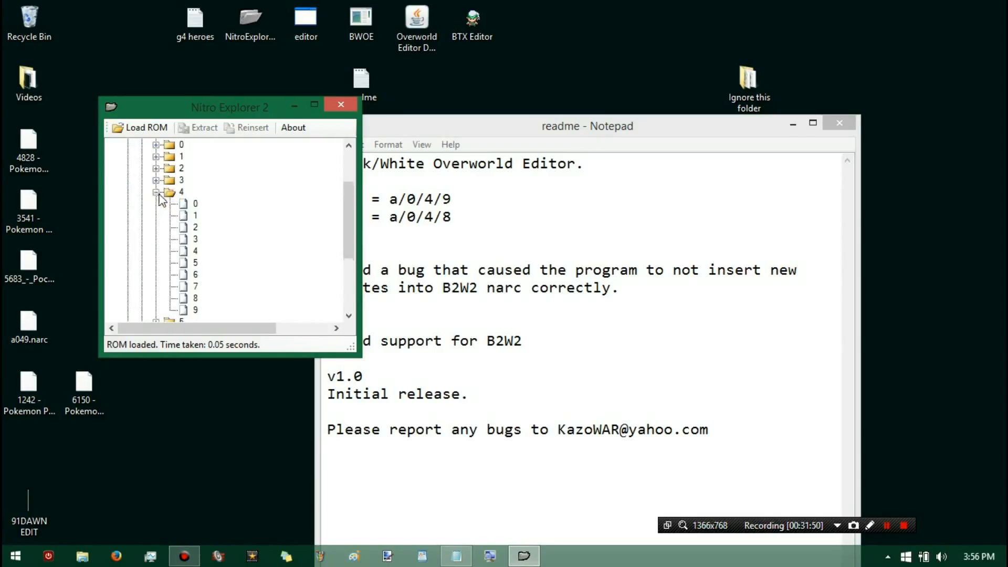
scroll(158, 198, down, 3)
click(193, 192)
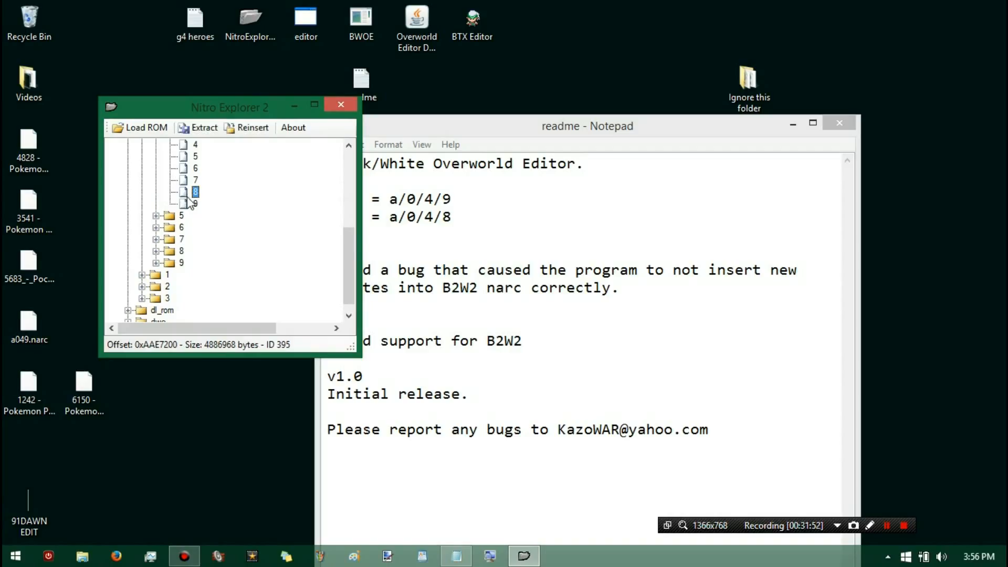
- Extract the selected file 8 to the Desktop as a048.narc and close Nitro Explorer 2
click(202, 127)
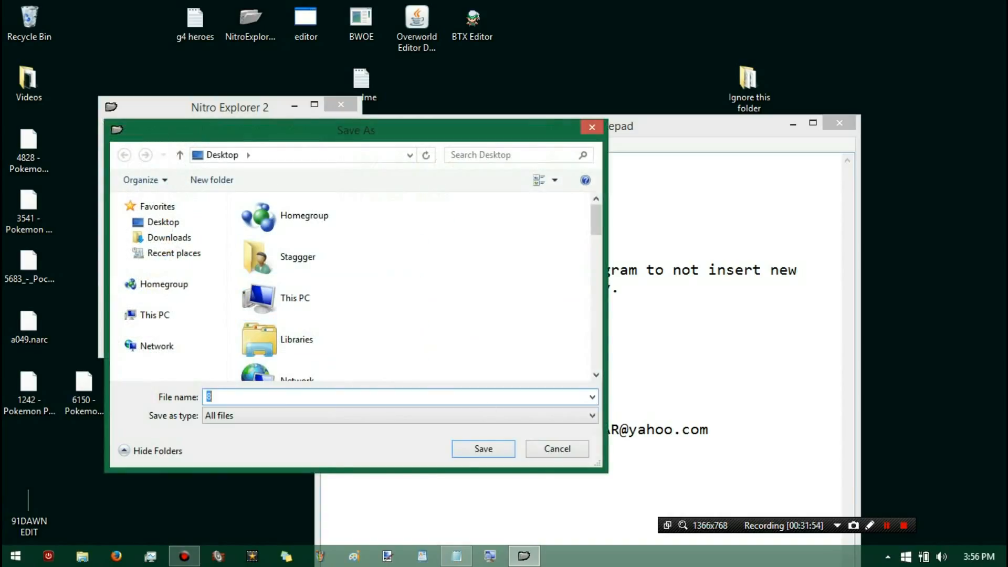
click(327, 305)
click(240, 409)
text(a048.narc)
click(482, 447)
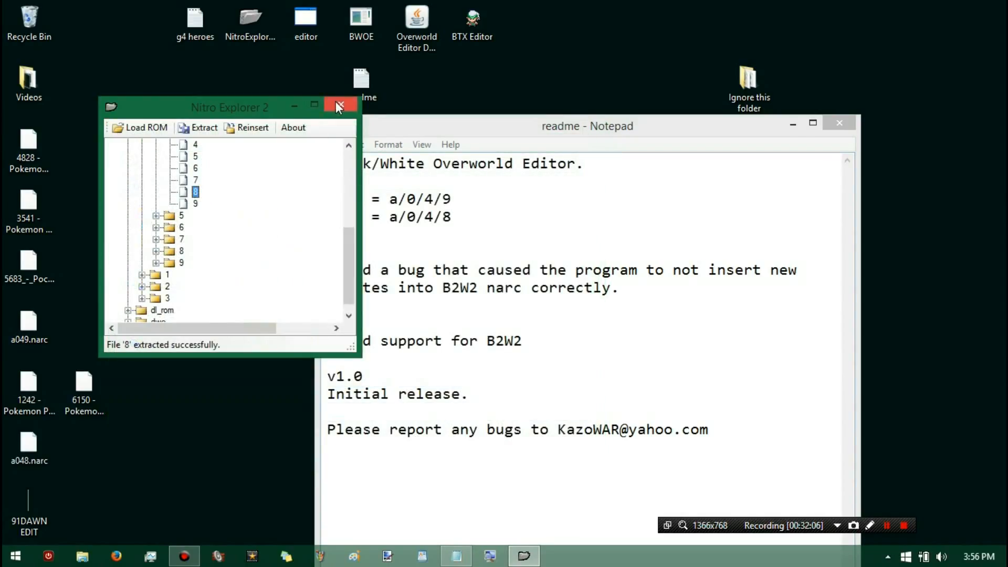
click(337, 103)
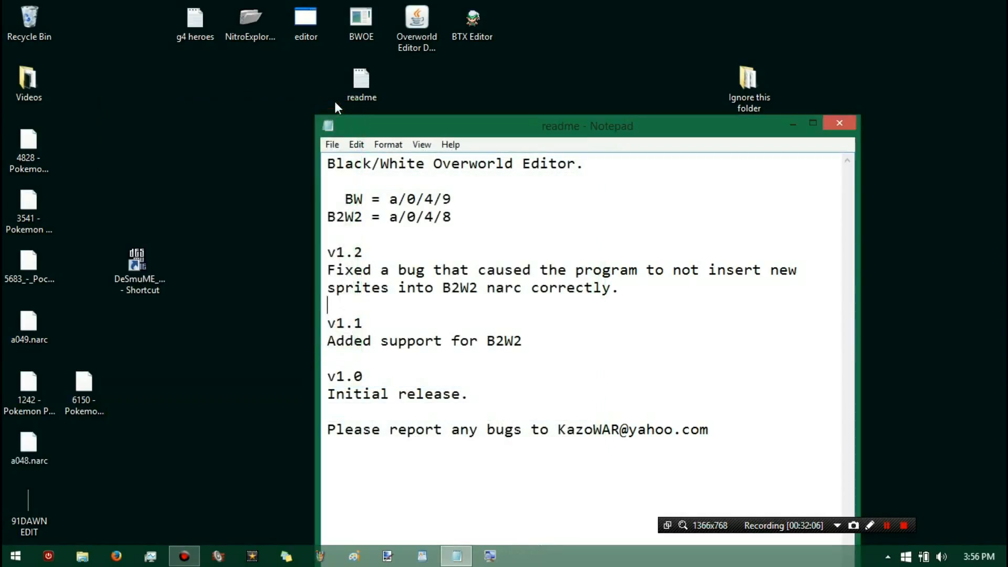
- Launch BWOE from the Desktop and load the a049.narc archive into it
click(355, 30)
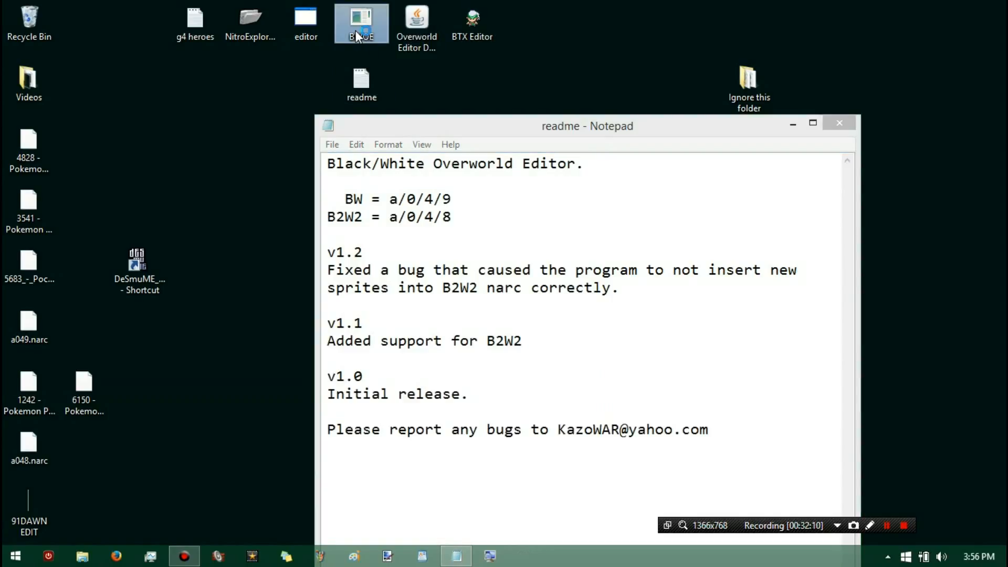
double_click(355, 31)
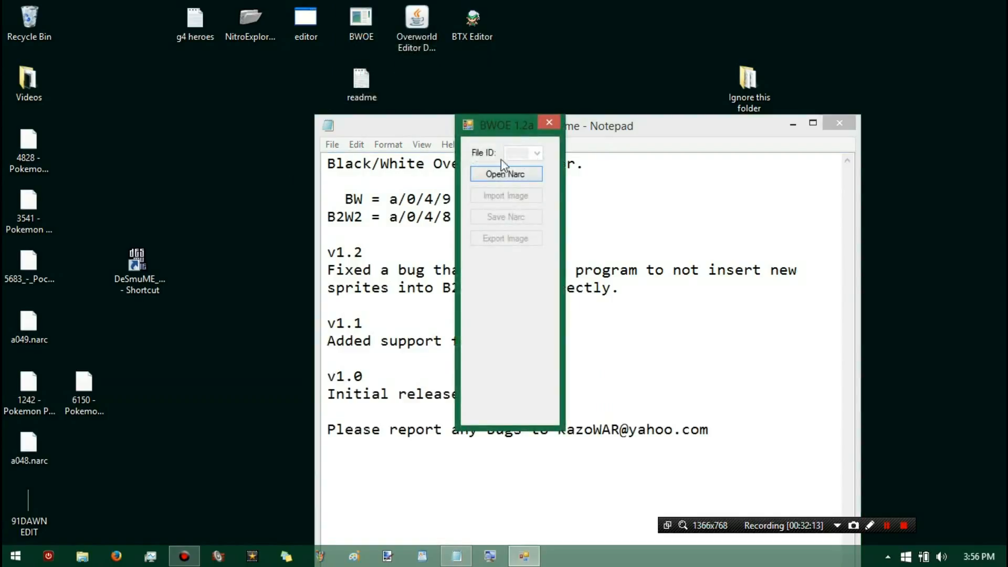
click(506, 172)
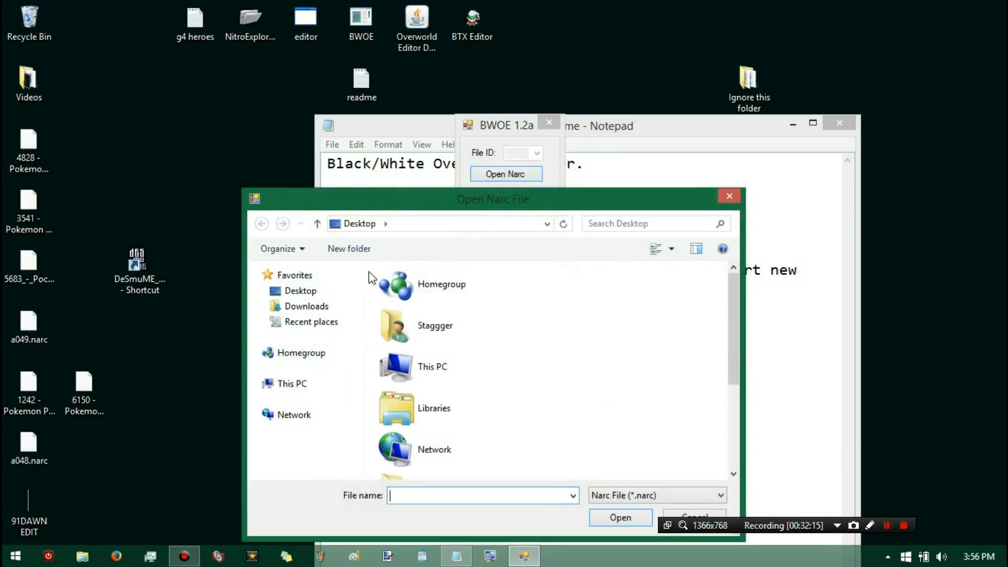
scroll(447, 397, down, 3)
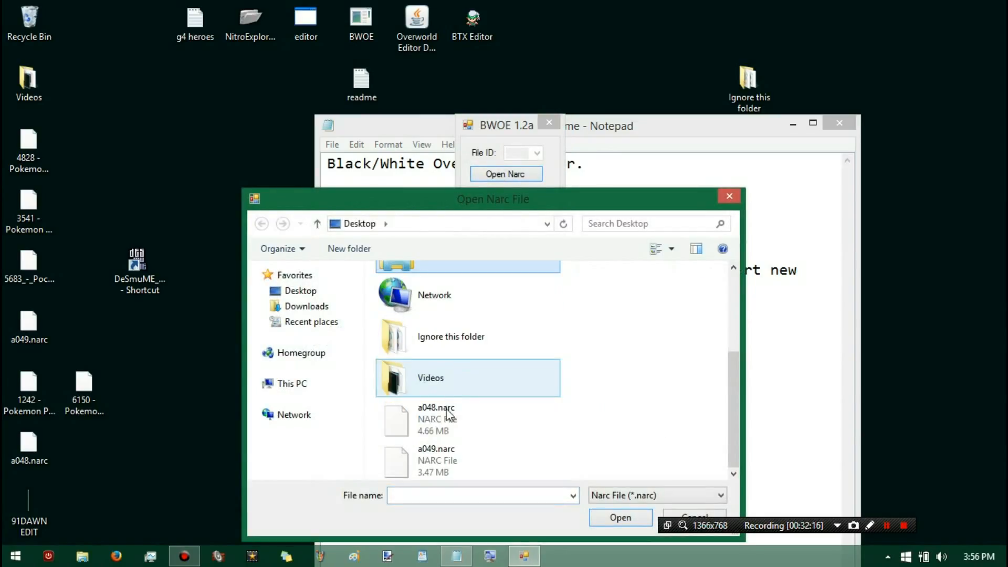
double_click(482, 462)
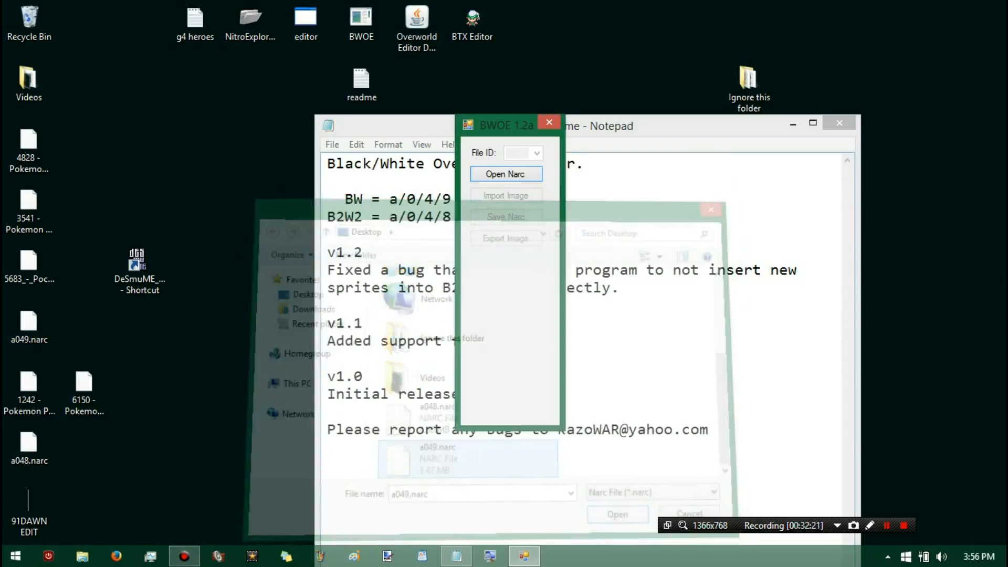
- Browse the sprite sheets in a049.narc by file ID to find the male player character's sprites
click(537, 153)
click(520, 171)
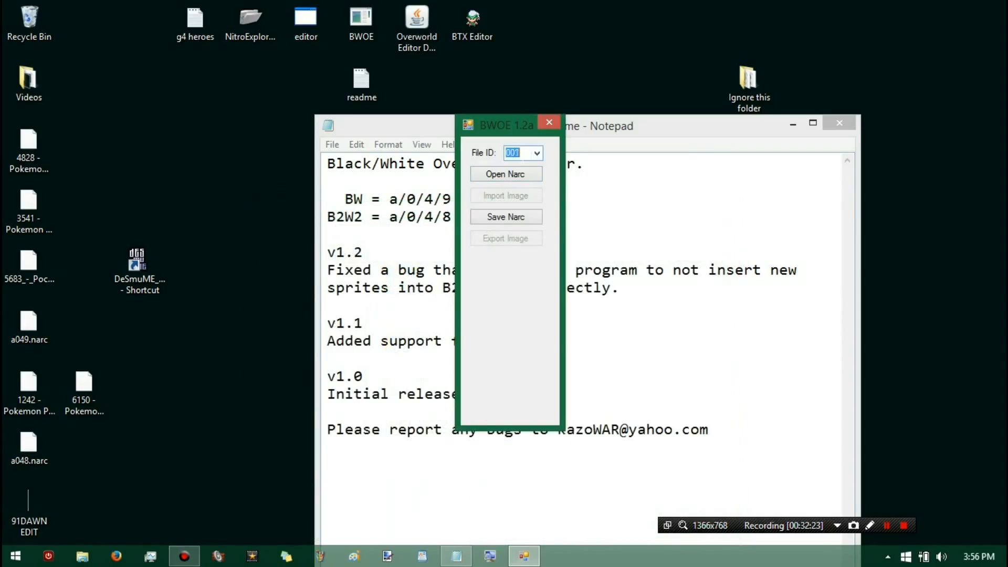
click(537, 153)
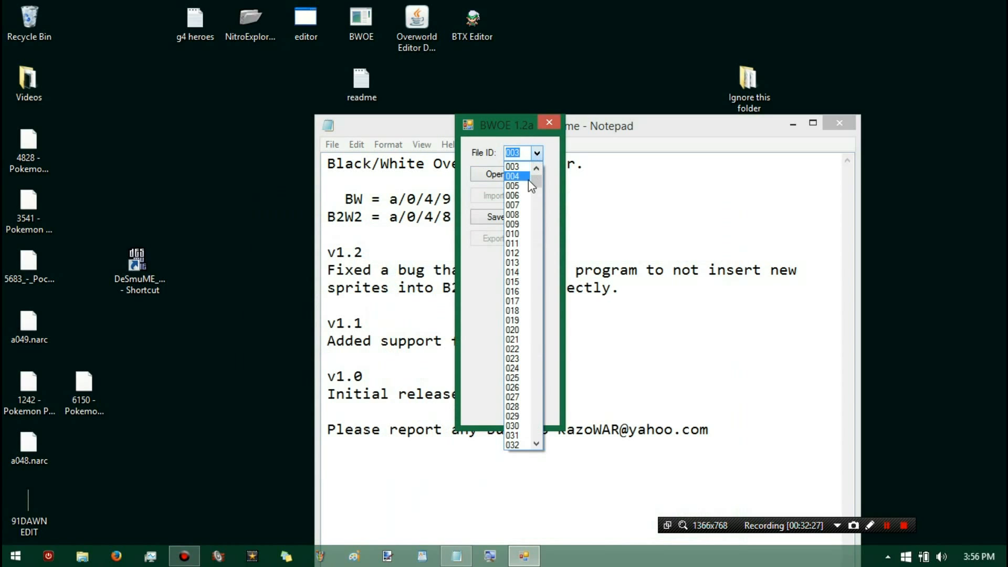
click(522, 176)
click(536, 153)
scroll(535, 176, down, 5)
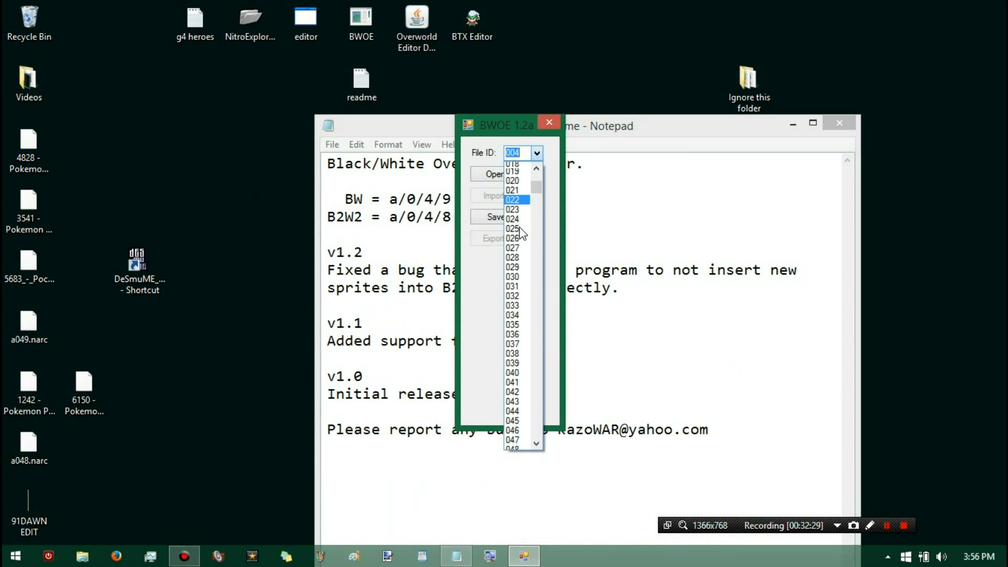
click(519, 227)
scroll(536, 154, up, 15)
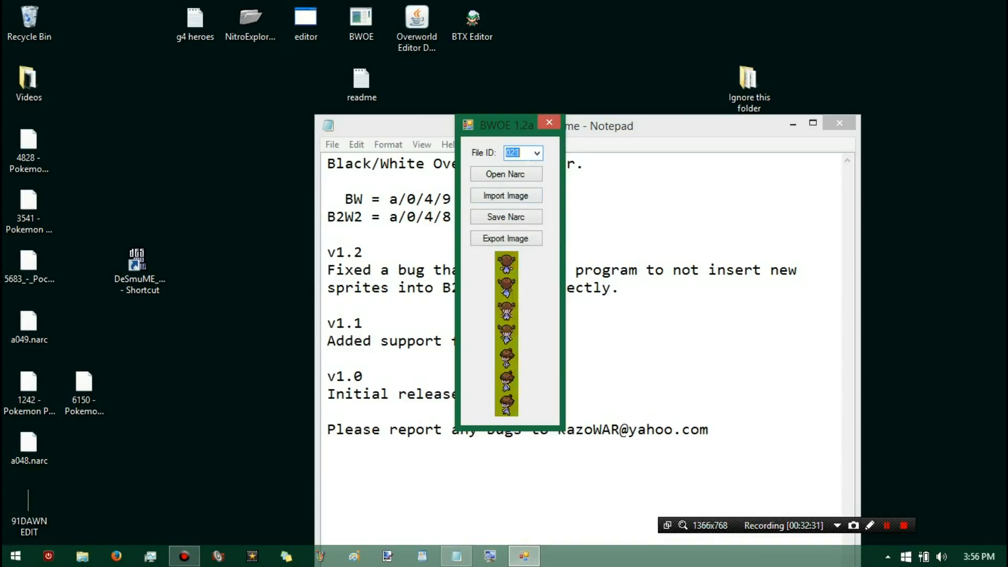
scroll(531, 167, up, 8)
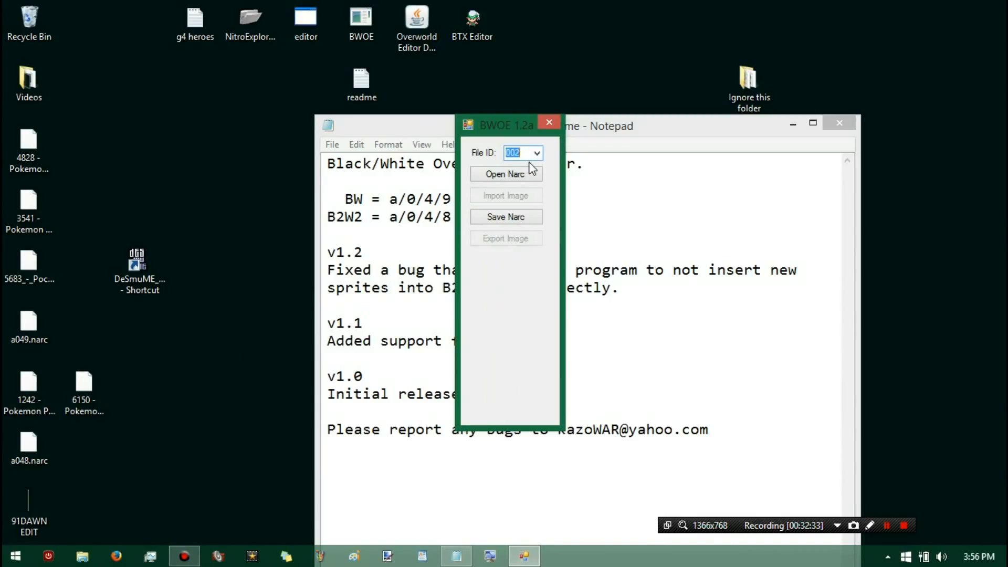
scroll(531, 167, down, 2)
scroll(530, 163, down, 2)
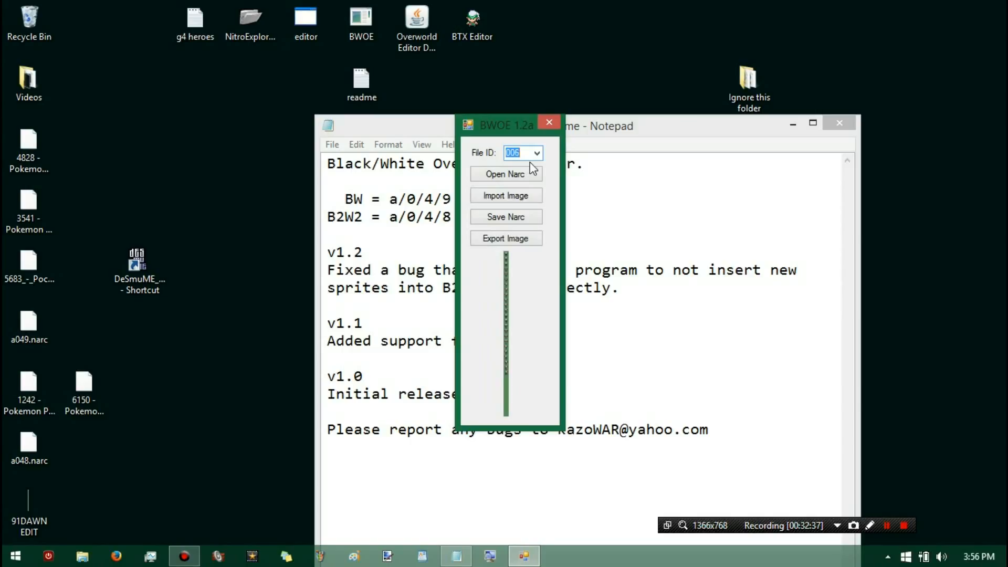
scroll(523, 325, down, 1)
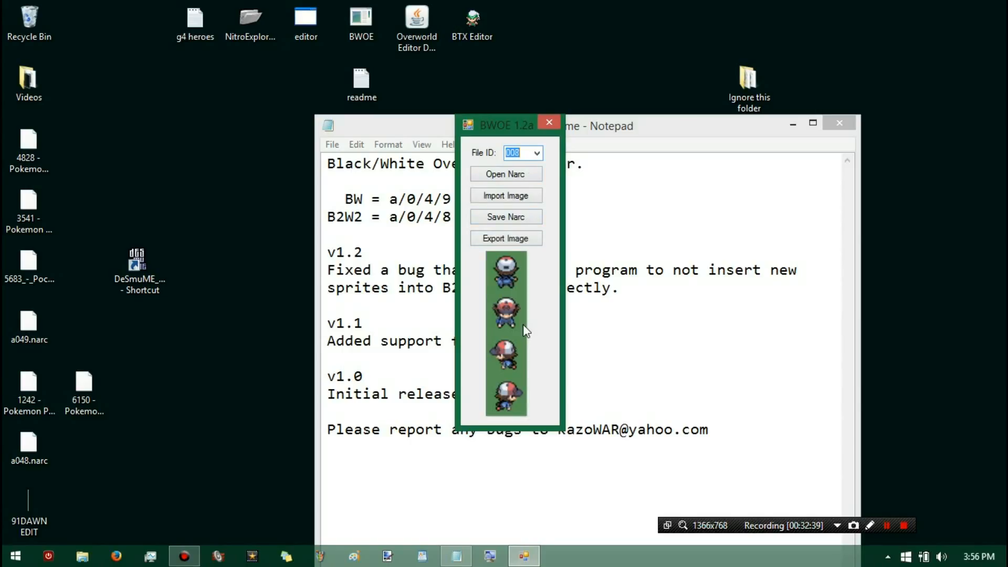
- Export the sprite sheet with file ID 006 to the Desktop as a PNG image named nate
scroll(523, 323, up, 2)
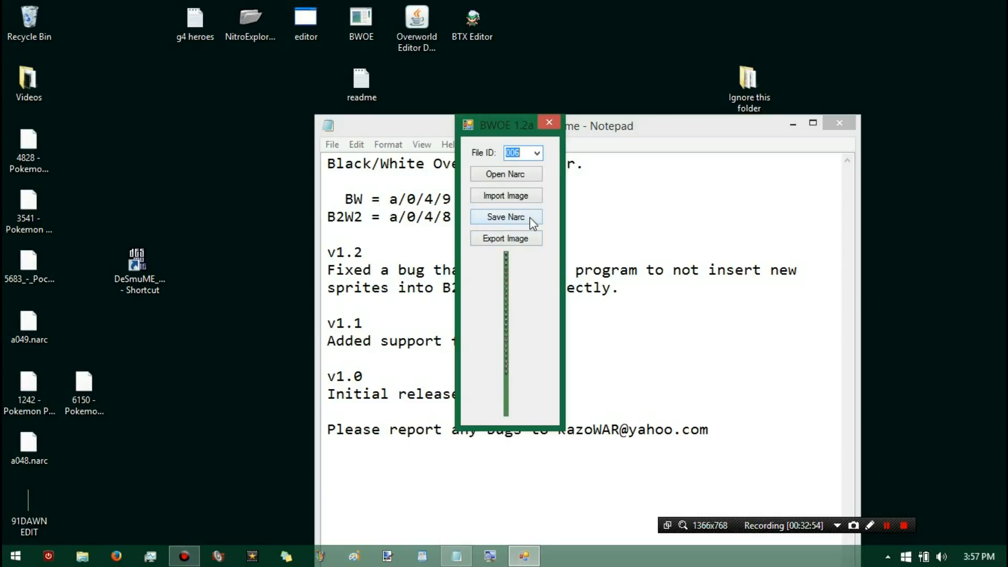
click(518, 237)
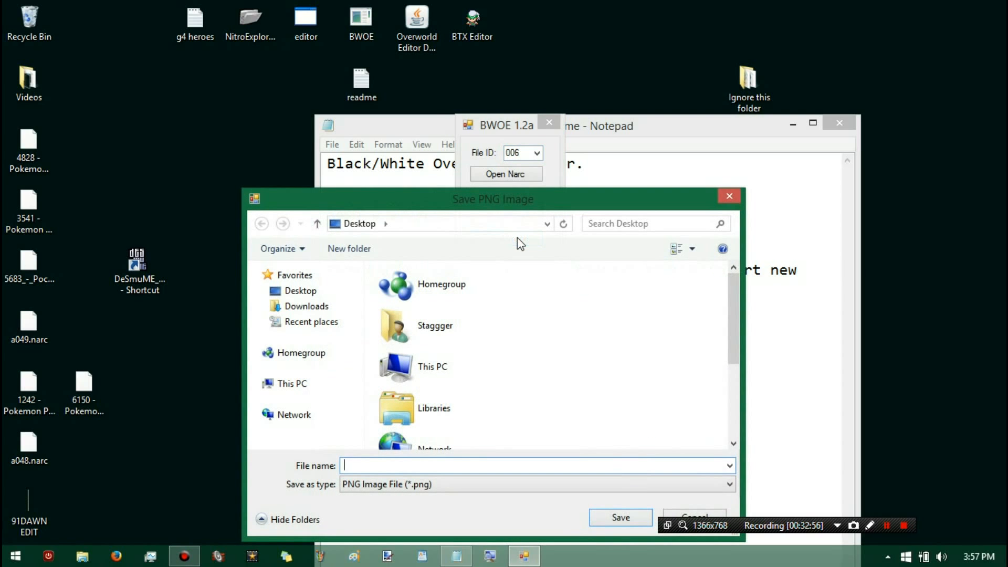
drag(508, 208, 344, 63)
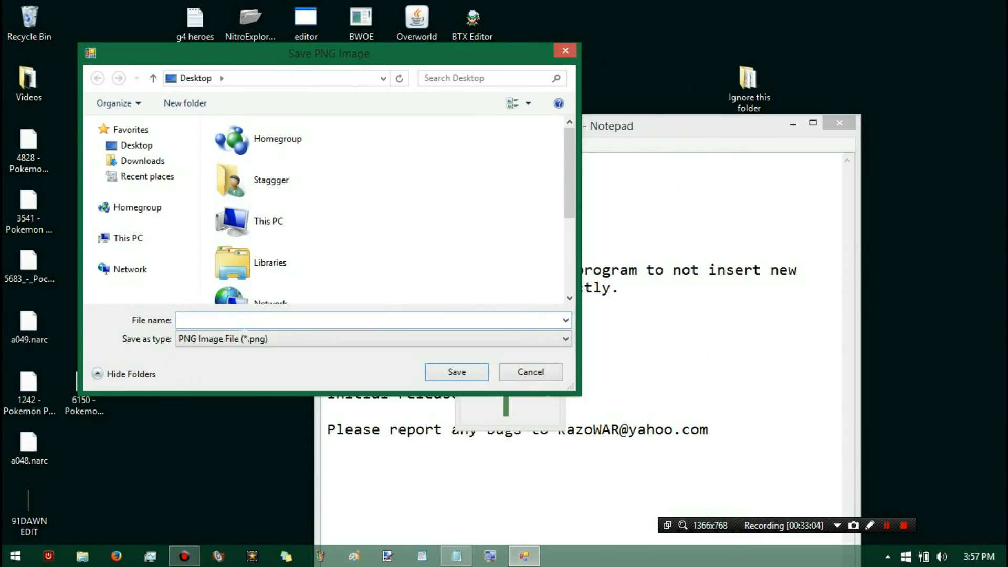
text(nate)
key(BackSpace)
key(BackSpace)
key(BackSpace)
key(BackSpace)
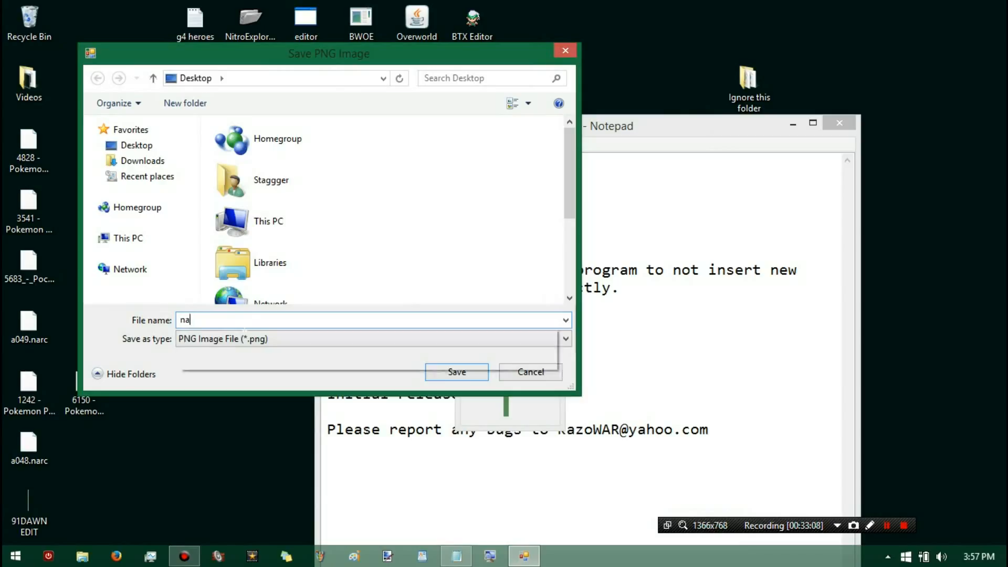
text(nate)
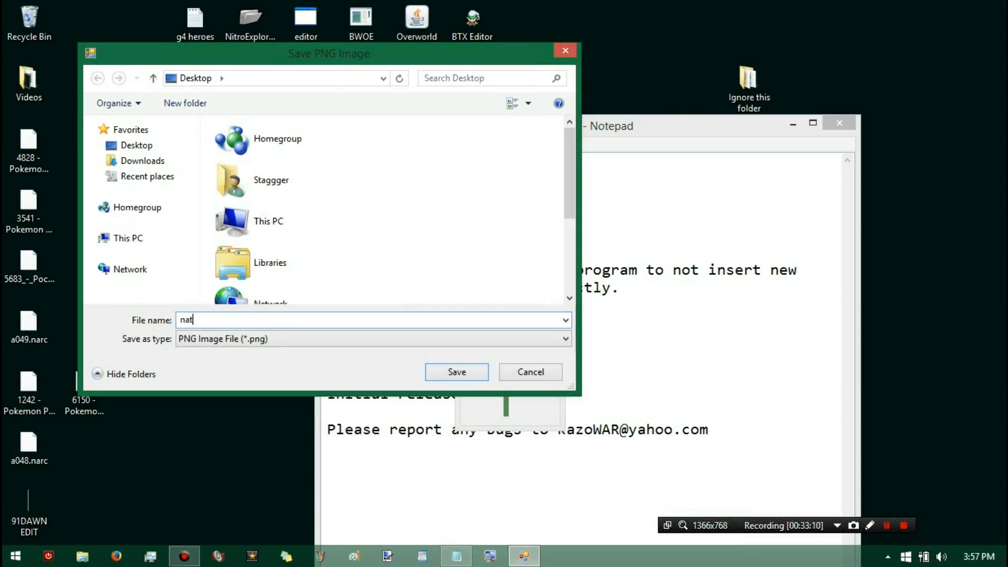
click(457, 374)
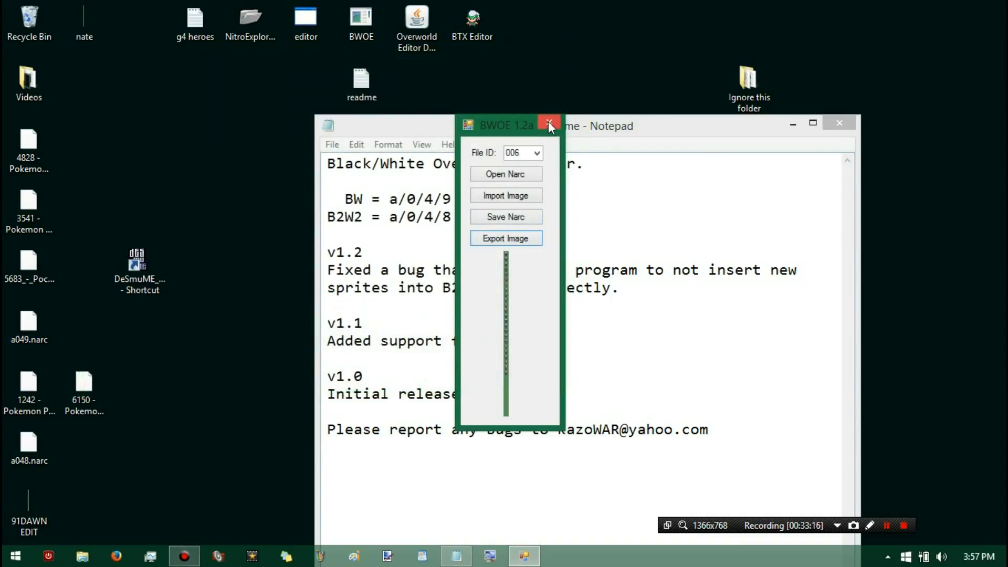
- Open a048.narc from the Desktop and check its first sprite sheets, up to file ID 009
click(515, 173)
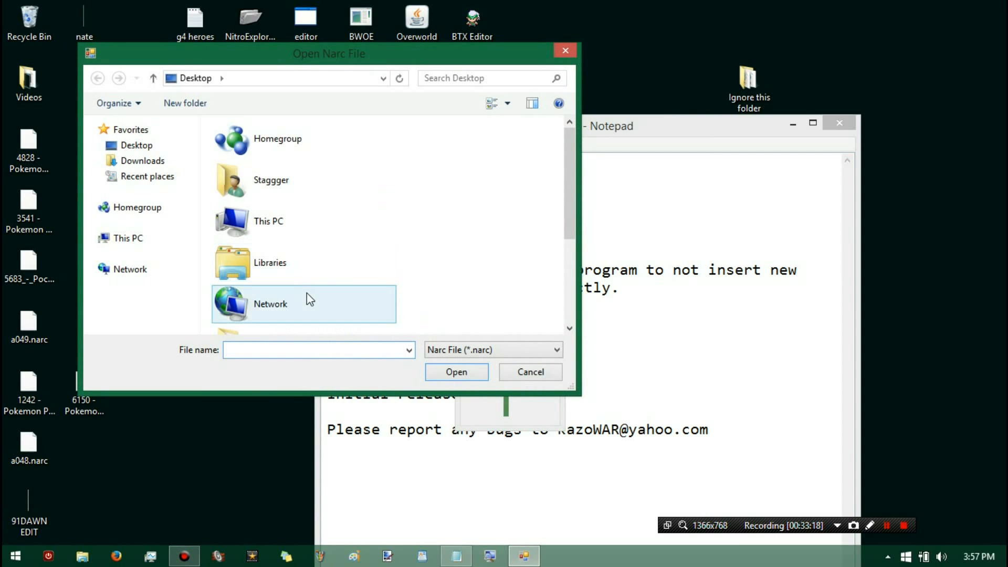
click(307, 294)
scroll(306, 294, down, 3)
double_click(294, 274)
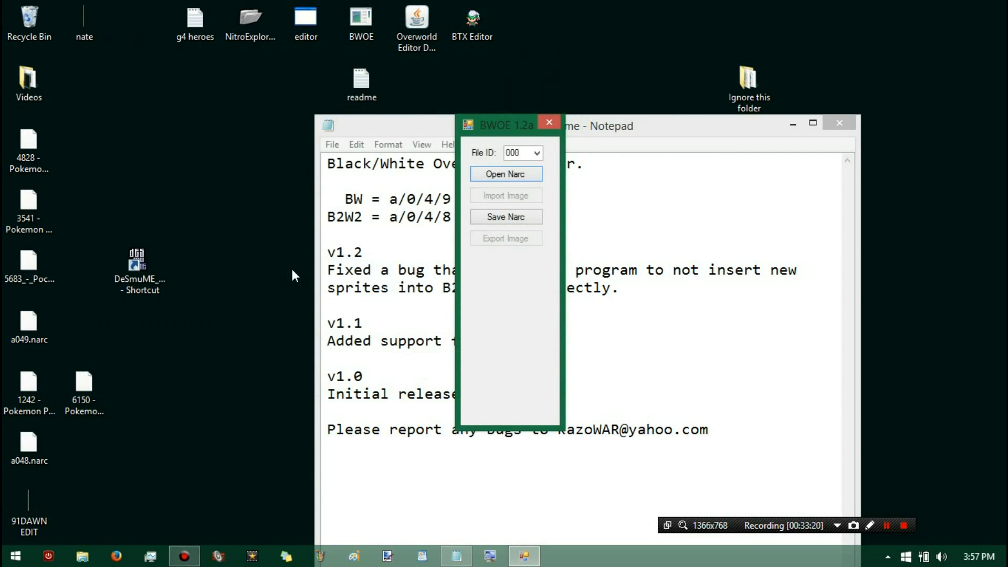
scroll(541, 210, down, 6)
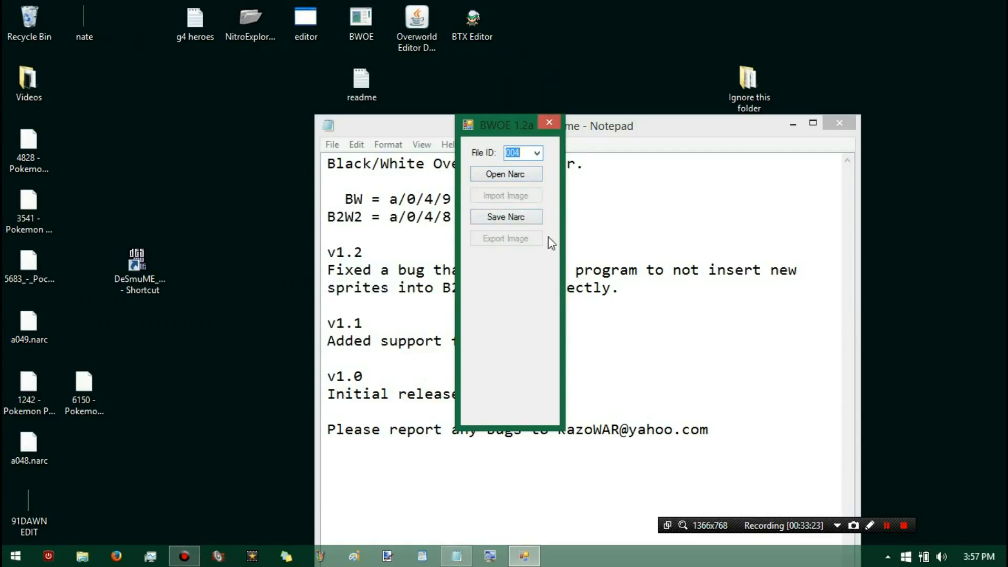
scroll(544, 264, down, 2)
scroll(544, 264, up, 1)
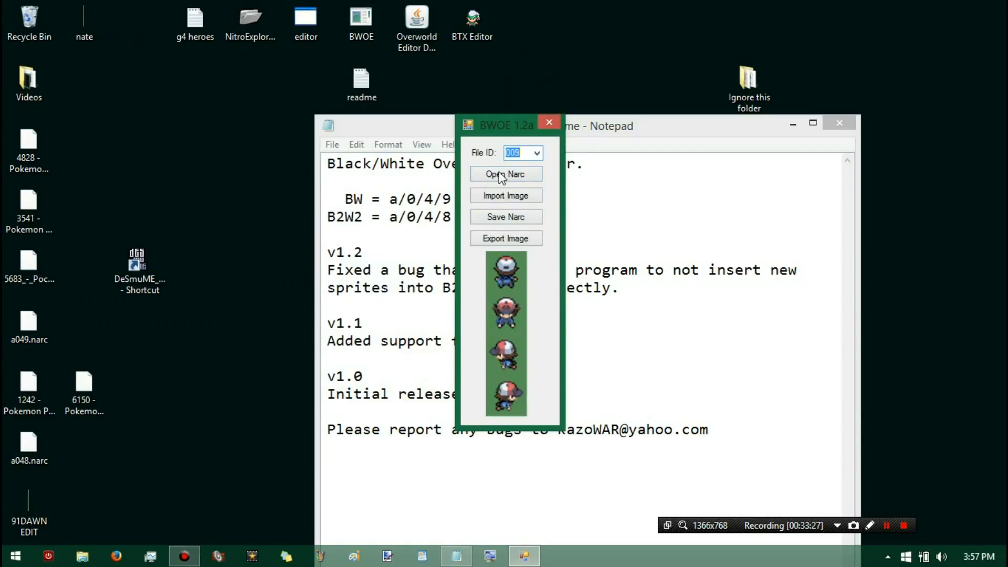
- Load a048.narc from the Desktop again to make sure the B2W2 archive is the one open
click(512, 174)
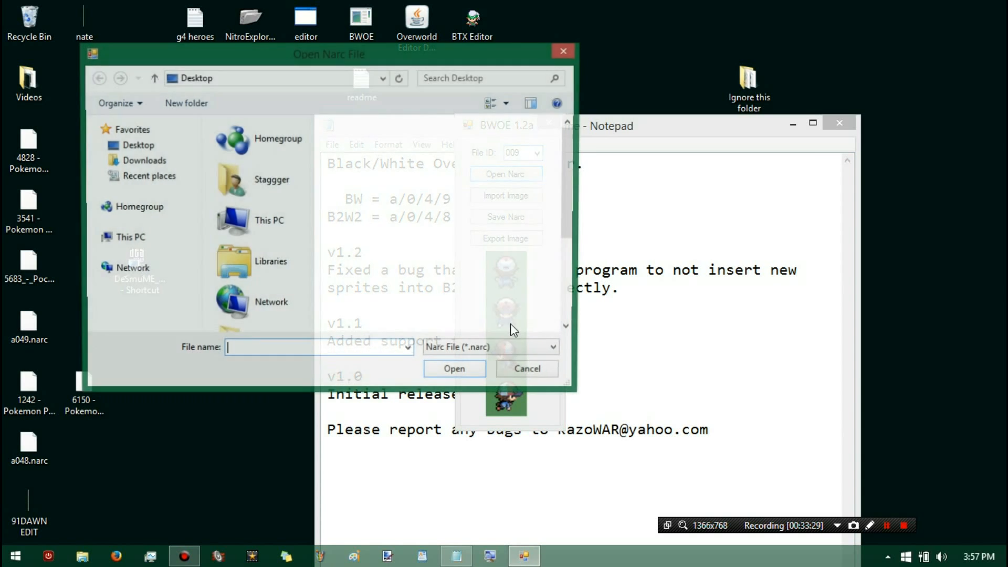
scroll(363, 315, down, 2)
double_click(326, 274)
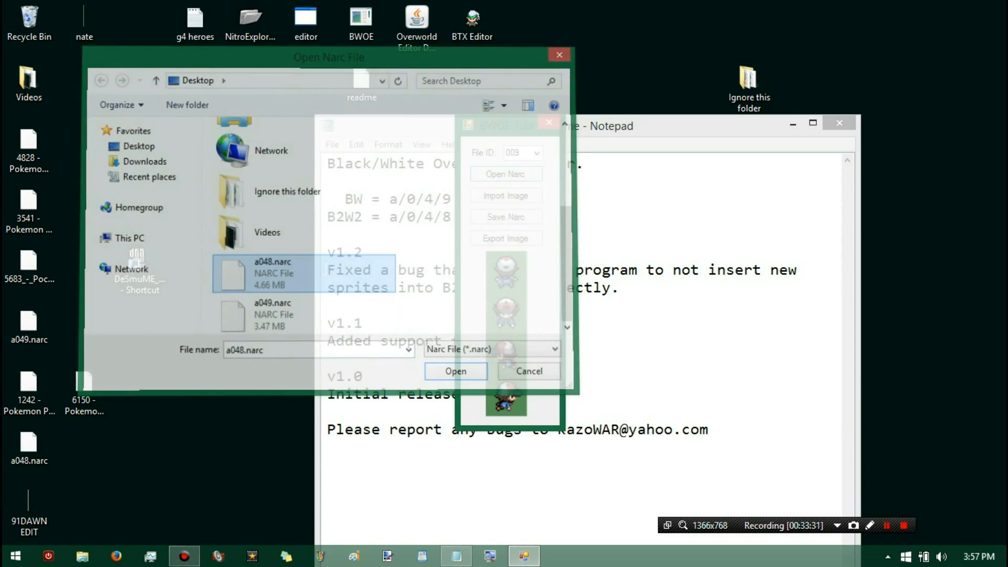
- Examine the sprite sheets in a048.narc by file ID, from 003 through 092
scroll(525, 179, down, 6)
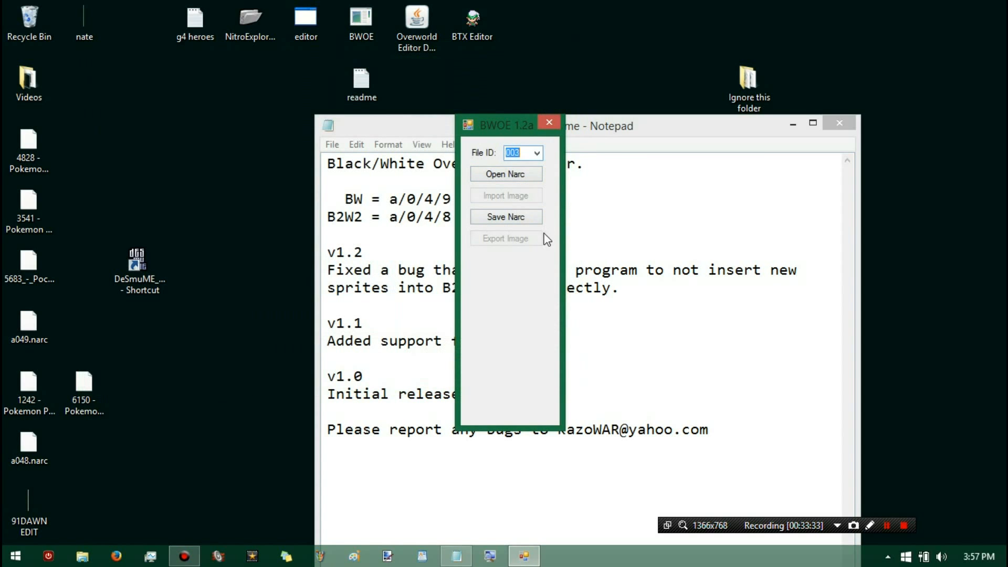
scroll(555, 260, down, 1)
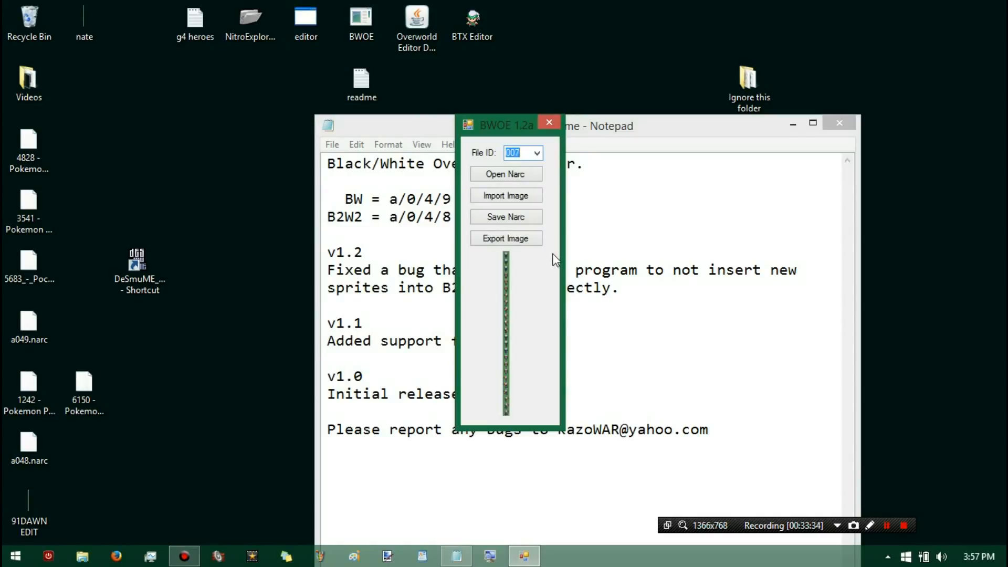
scroll(556, 260, down, 8)
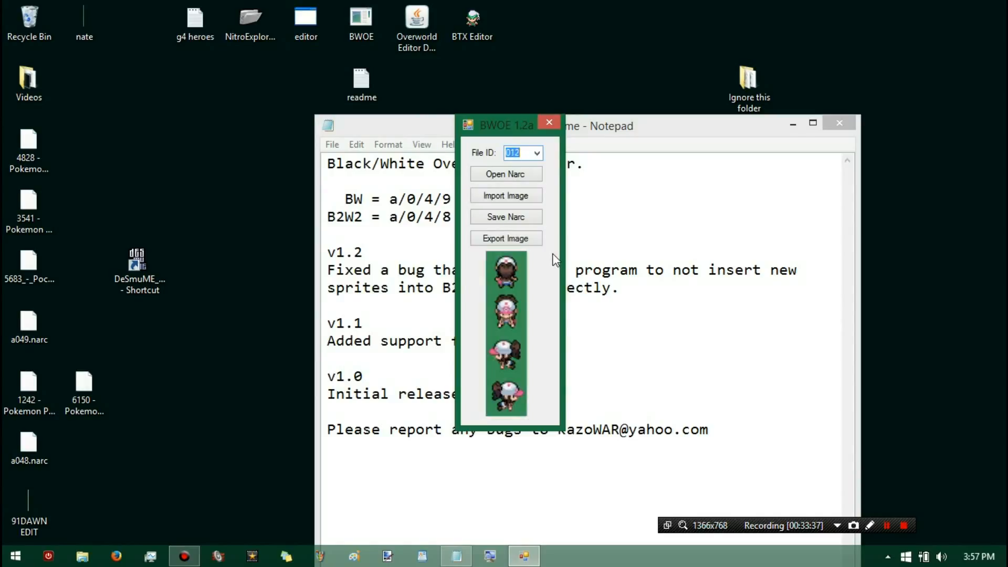
scroll(553, 255, down, 19)
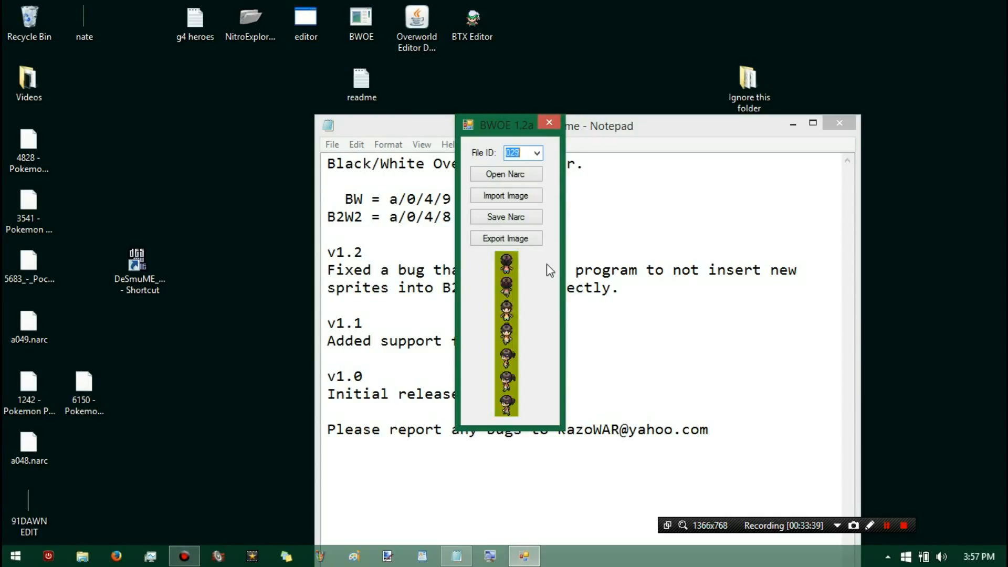
scroll(547, 264, down, 19)
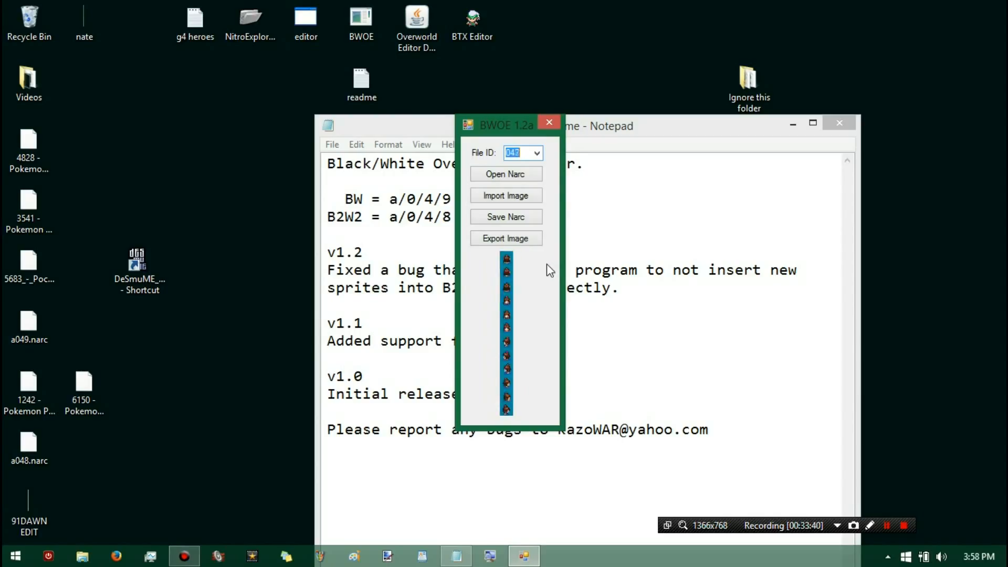
scroll(546, 264, down, 12)
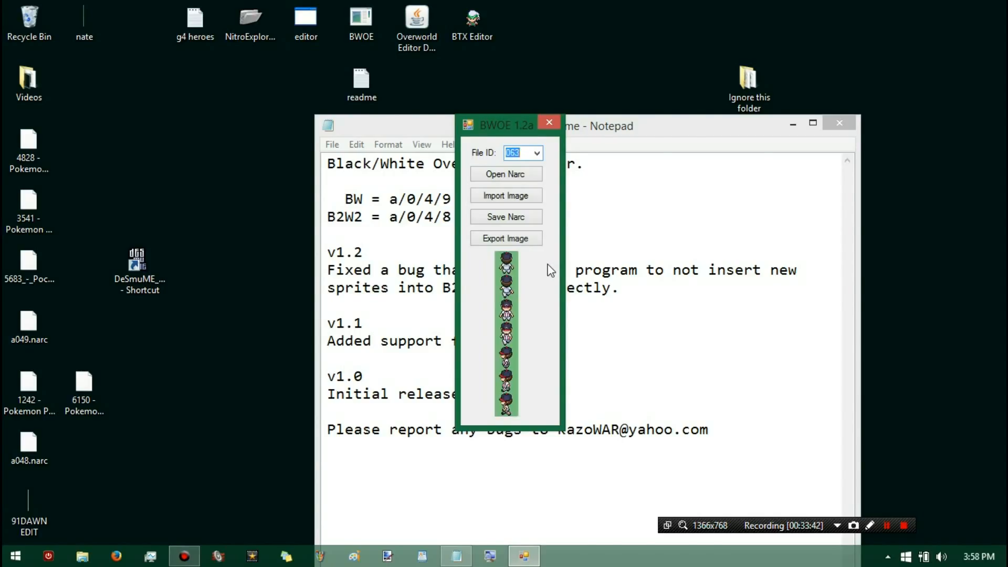
scroll(548, 270, down, 10)
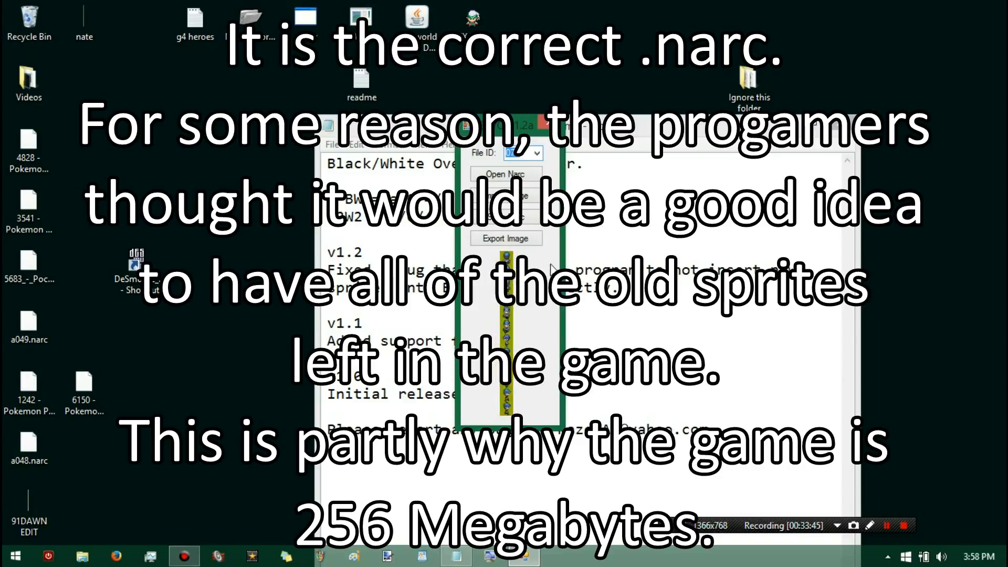
scroll(526, 348, down, 3)
scroll(528, 352, down, 18)
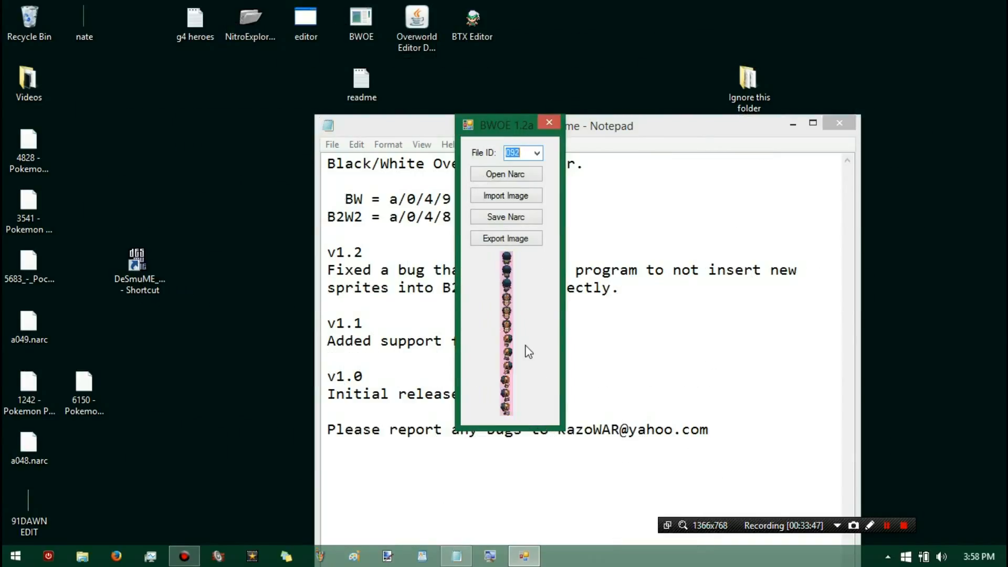
- Look ahead to file ID 109 in a048.narc, and review the sprite sheets in reverse order down to file ID 008
scroll(521, 346, down, 3)
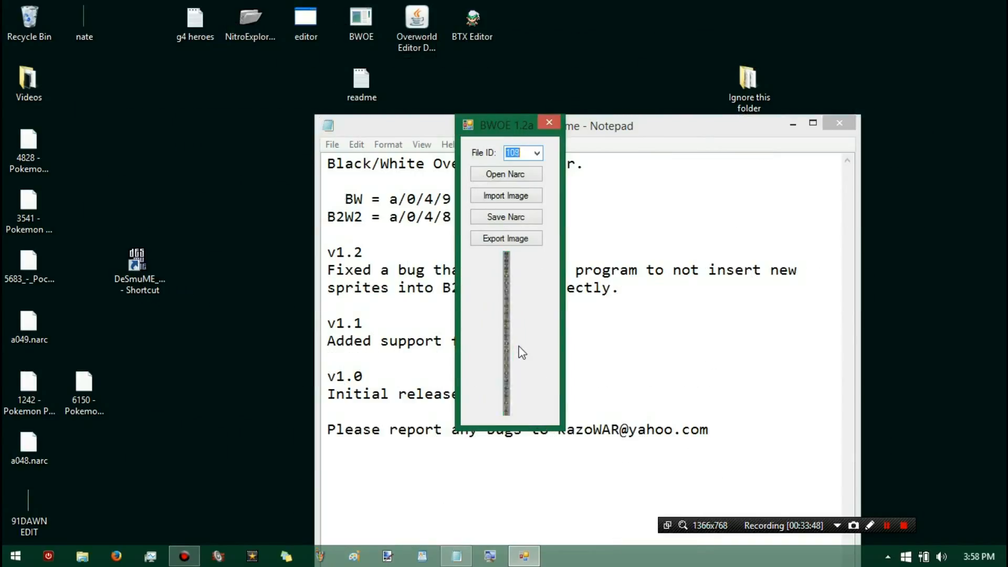
scroll(519, 349, up, 18)
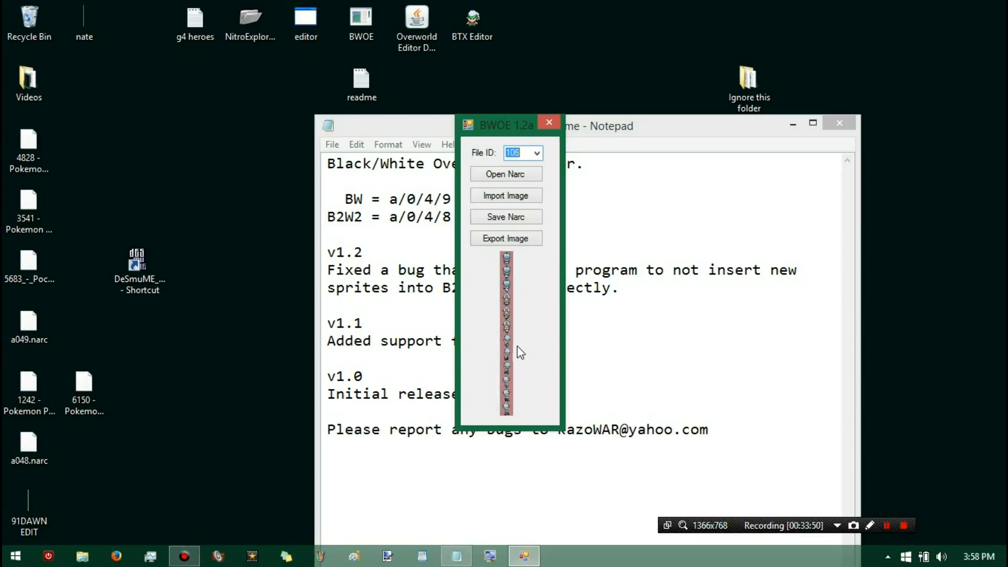
scroll(518, 358, up, 20)
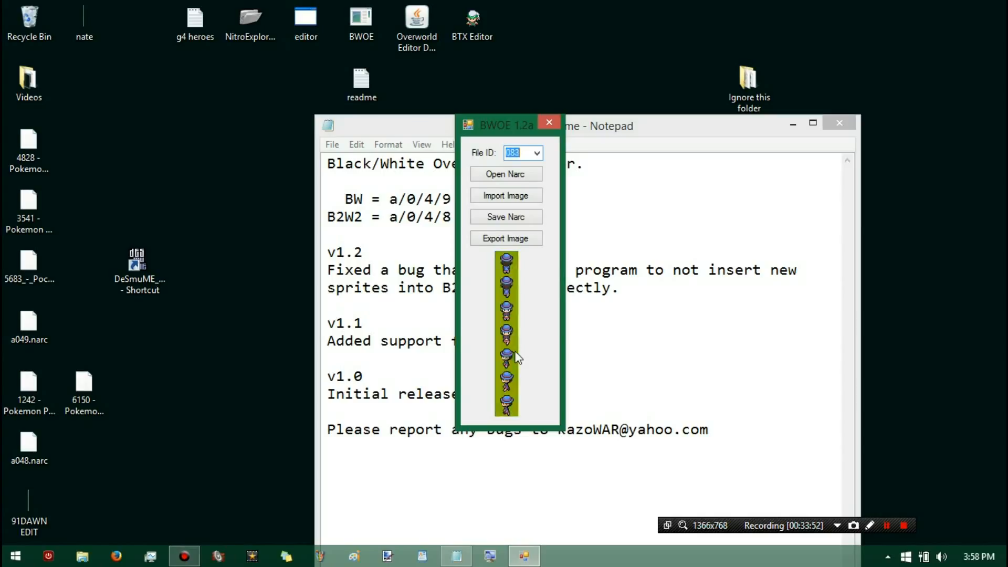
scroll(514, 359, up, 20)
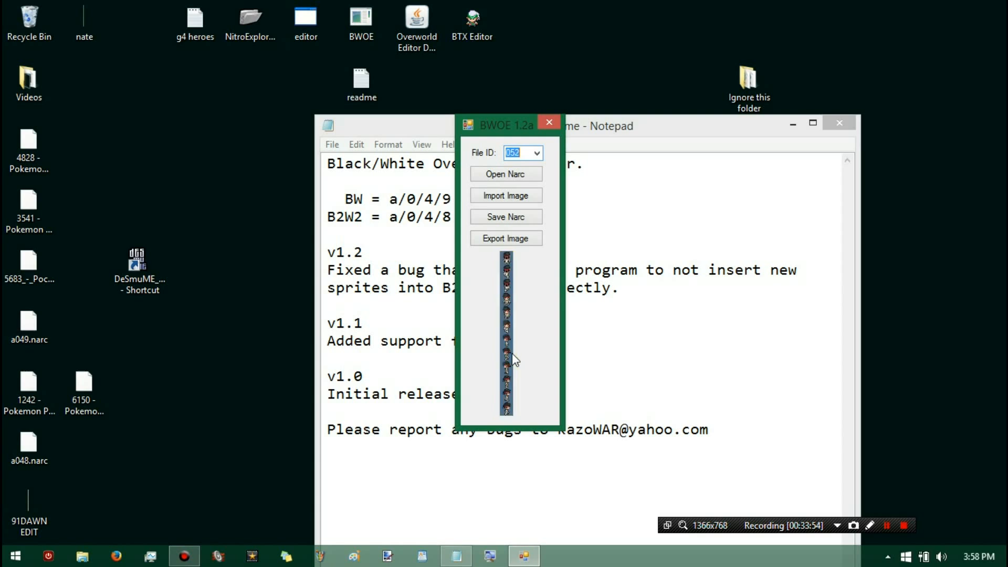
scroll(510, 355, up, 17)
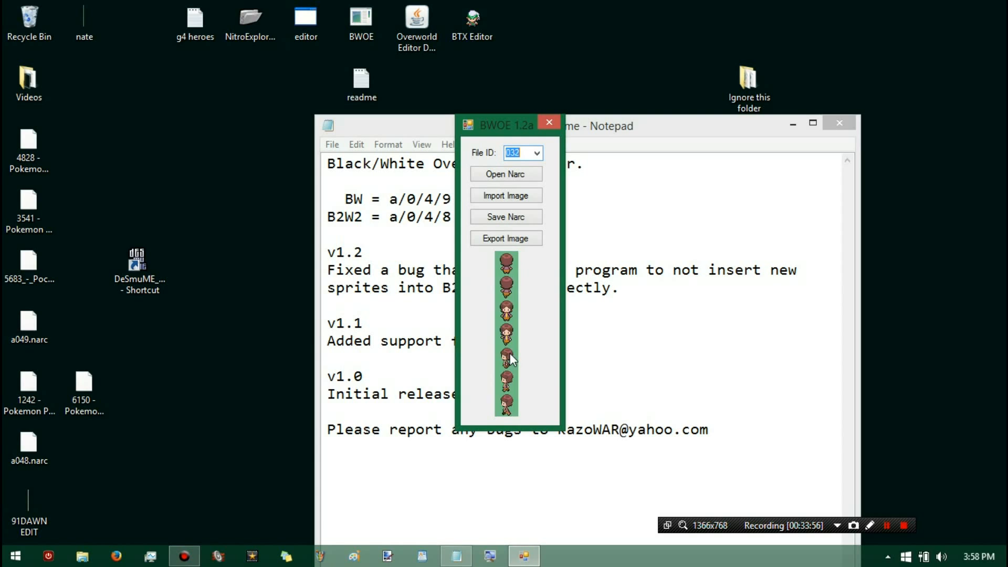
scroll(510, 354, up, 7)
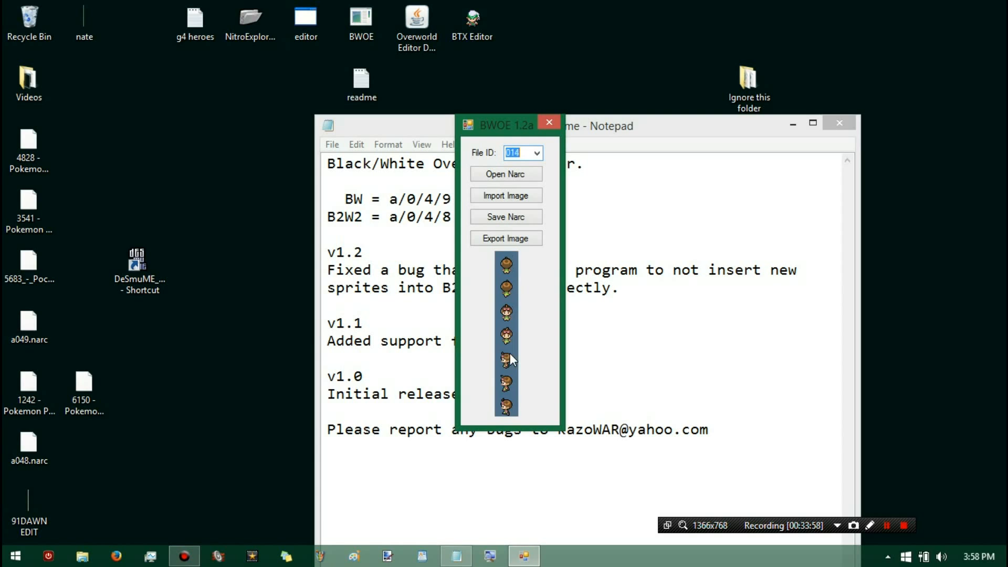
scroll(510, 356, up, 3)
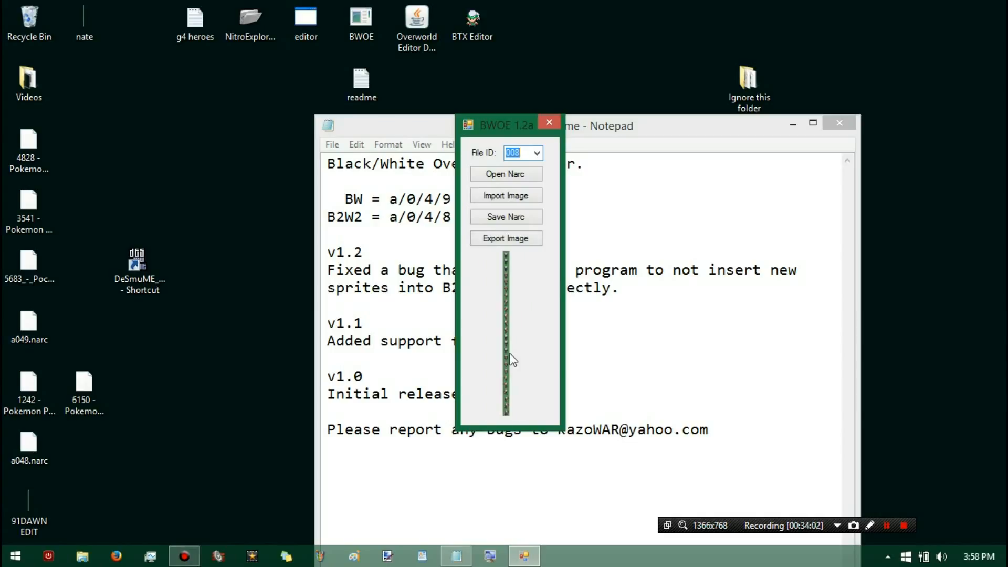
- Examine the sprite sheets in a048.narc in ascending order, from file ID 008 through 209
scroll(511, 361, down, 20)
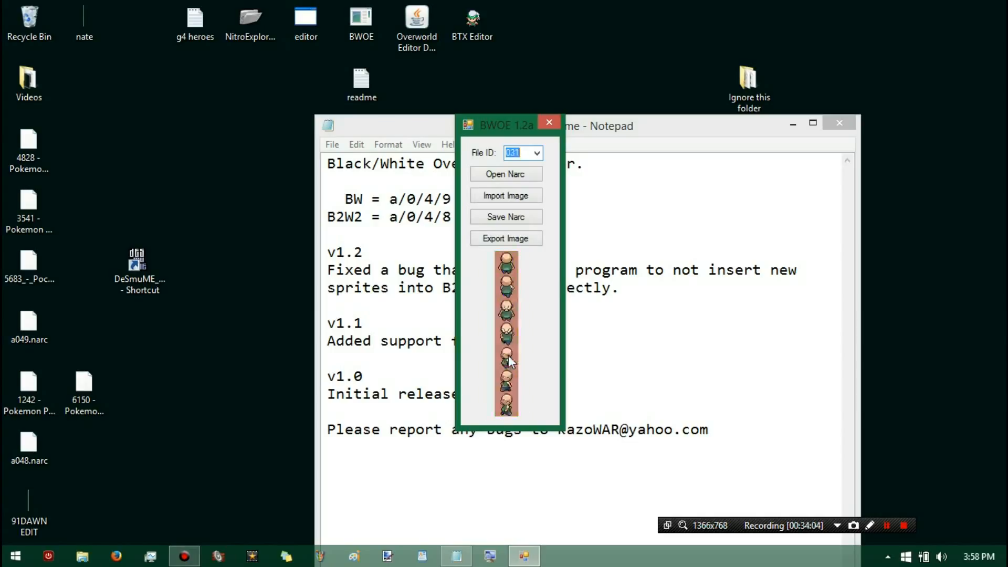
scroll(508, 356, down, 19)
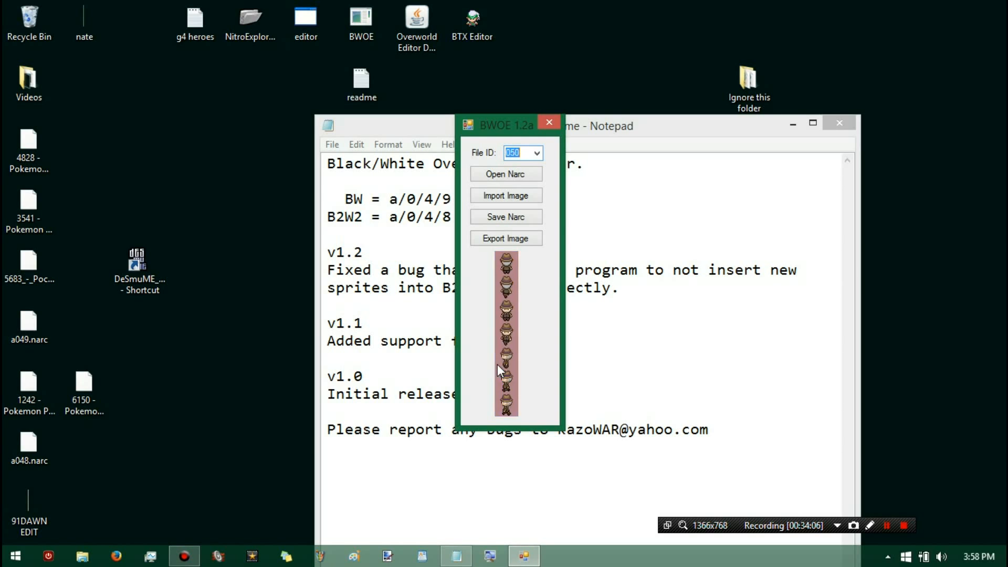
scroll(496, 365, down, 16)
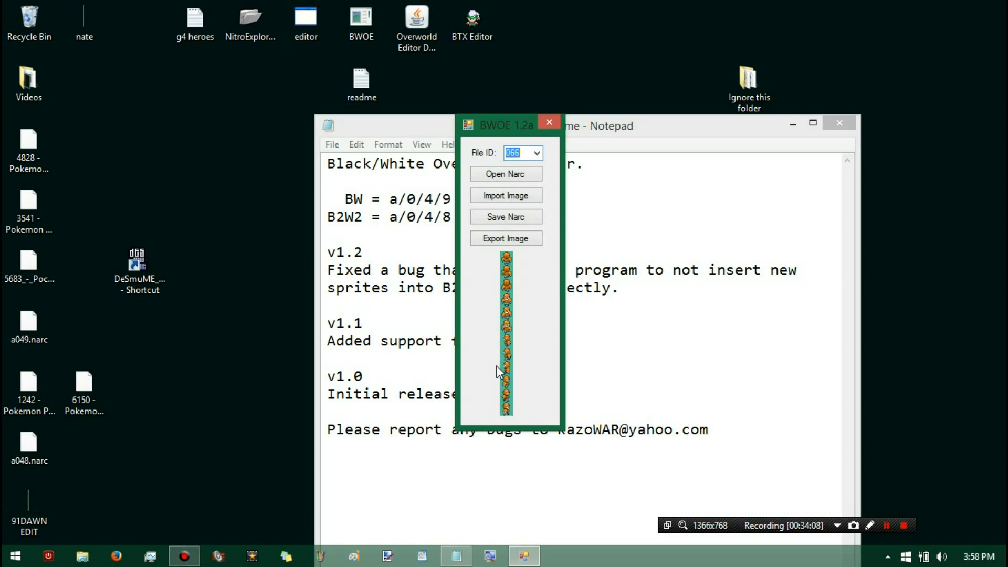
scroll(499, 370, down, 10)
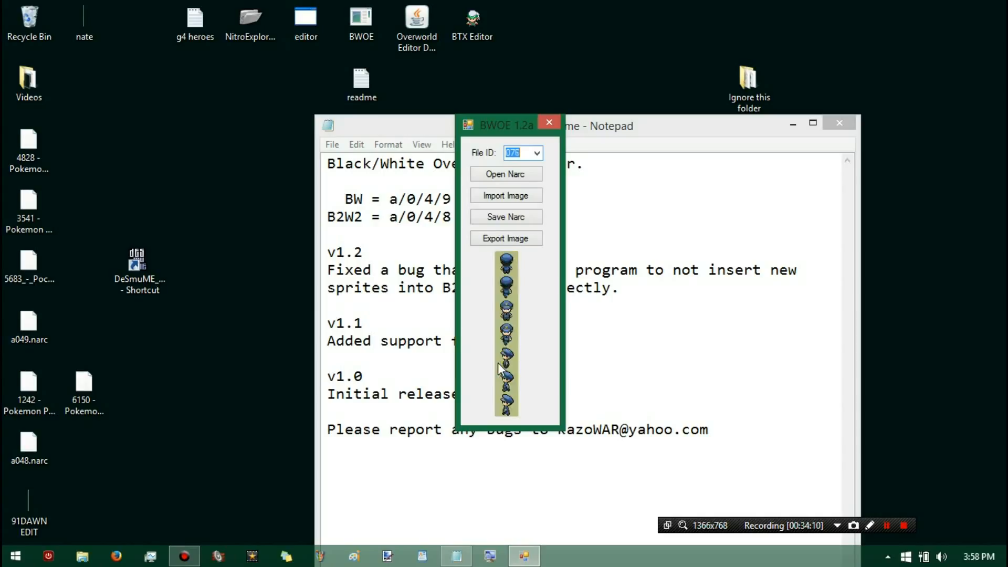
scroll(499, 370, down, 10)
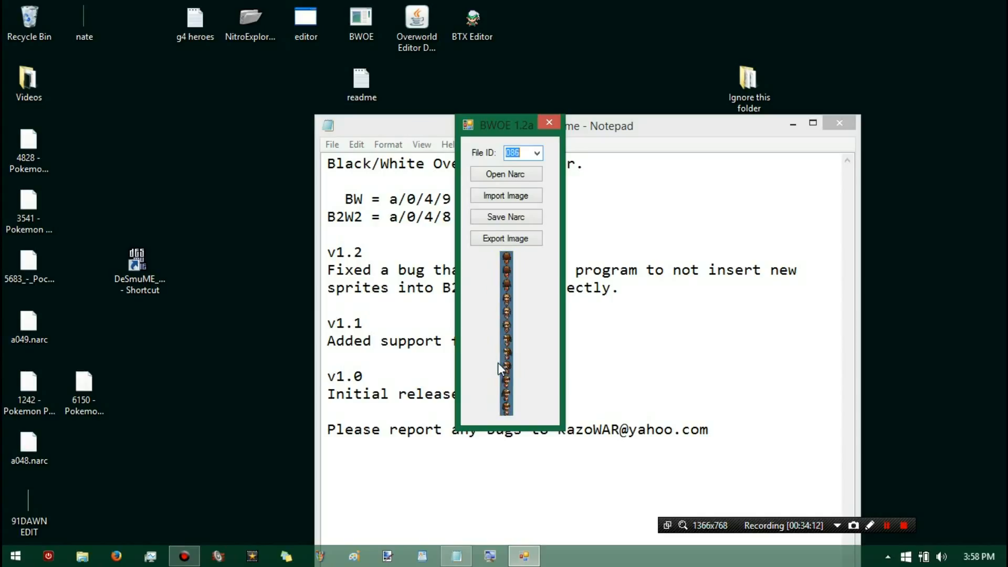
scroll(498, 367, down, 10)
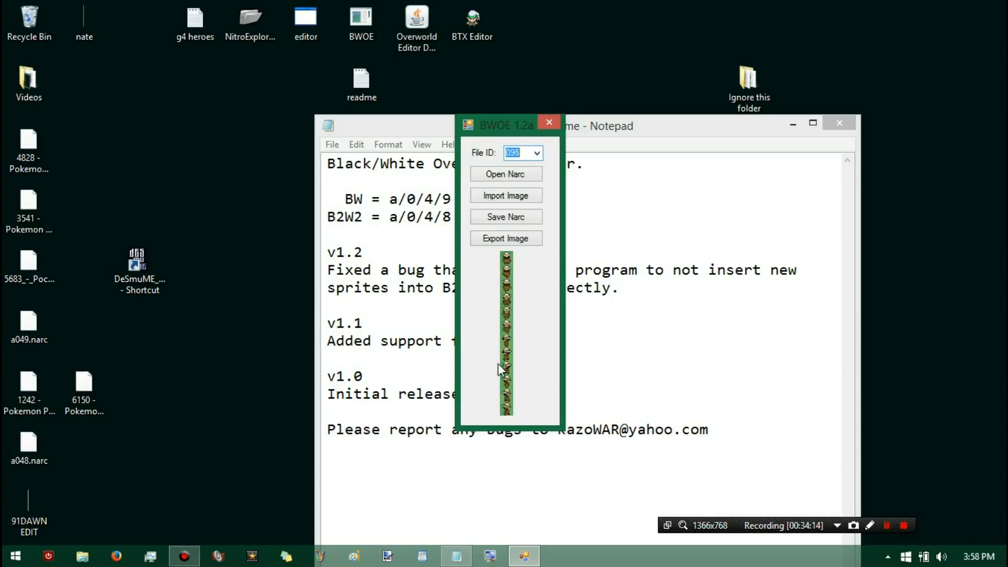
scroll(498, 364, down, 7)
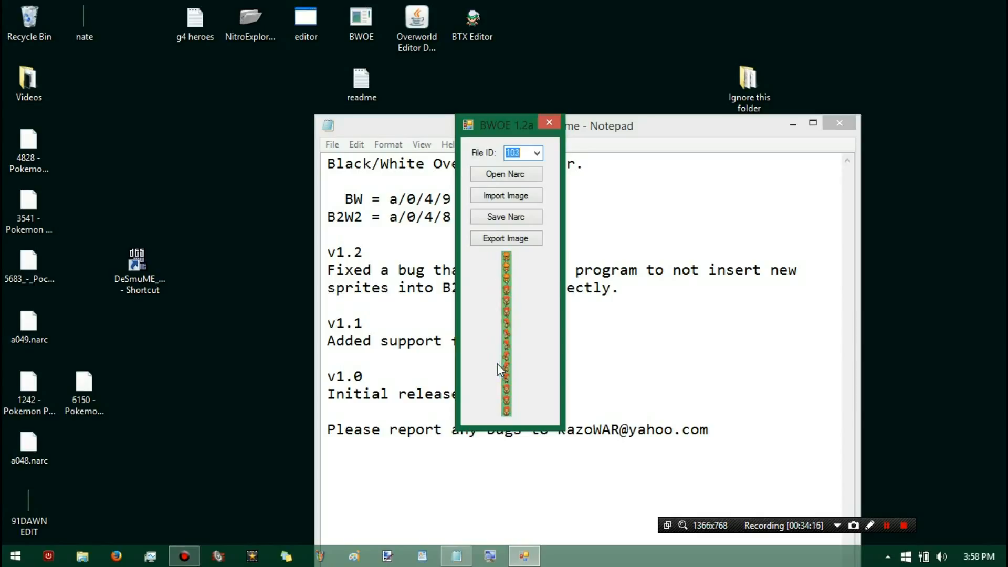
scroll(497, 363, down, 5)
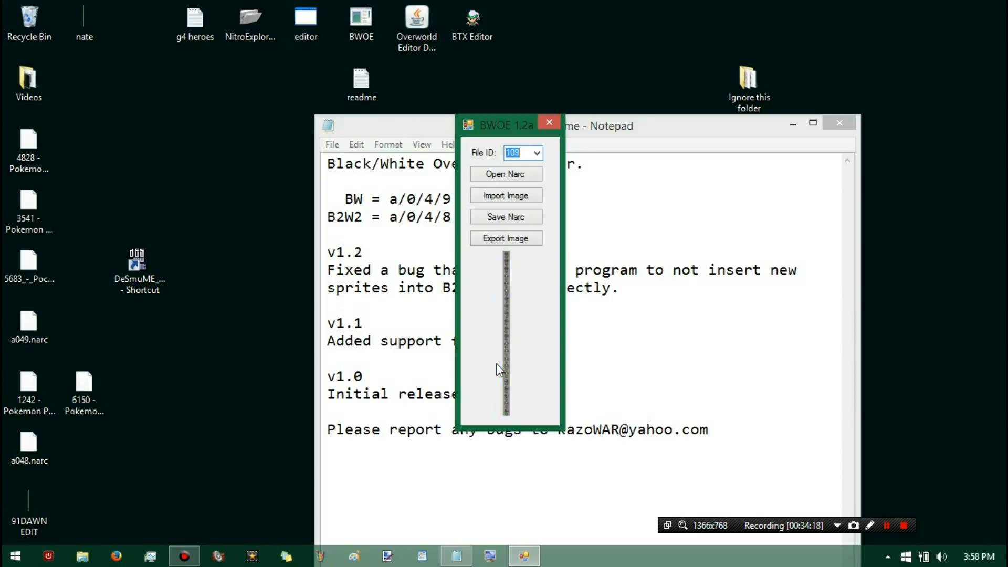
scroll(498, 369, down, 6)
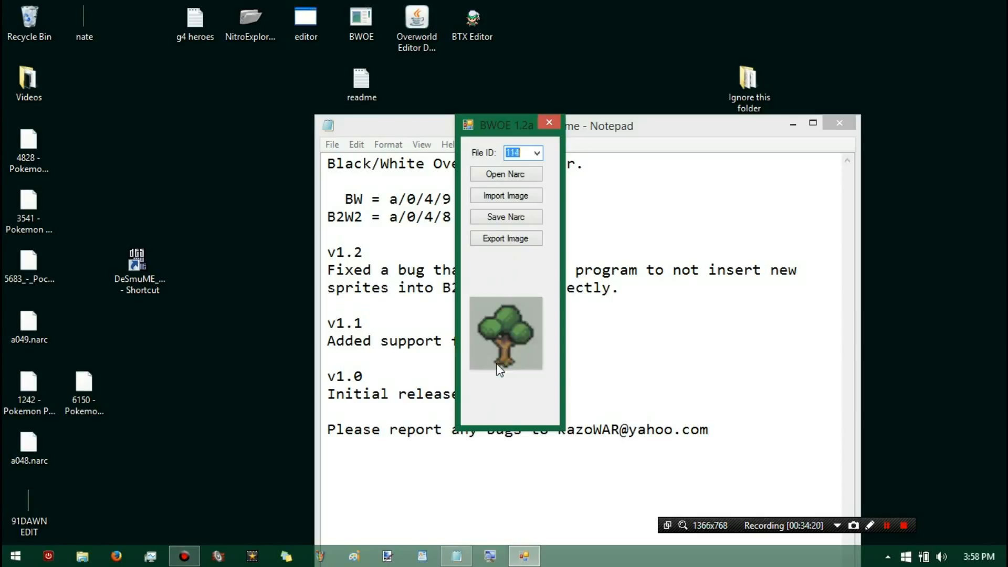
scroll(499, 369, down, 5)
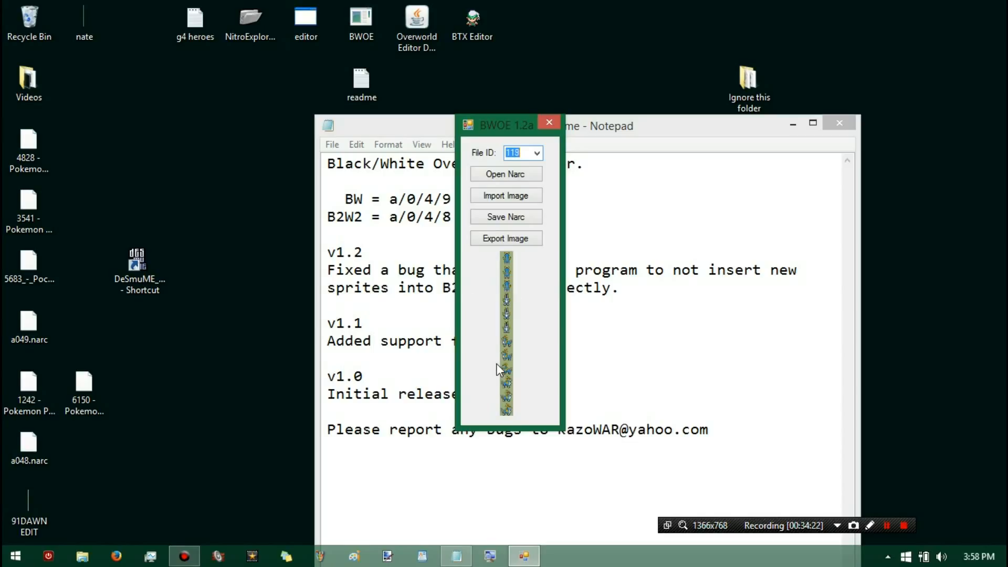
scroll(498, 369, down, 6)
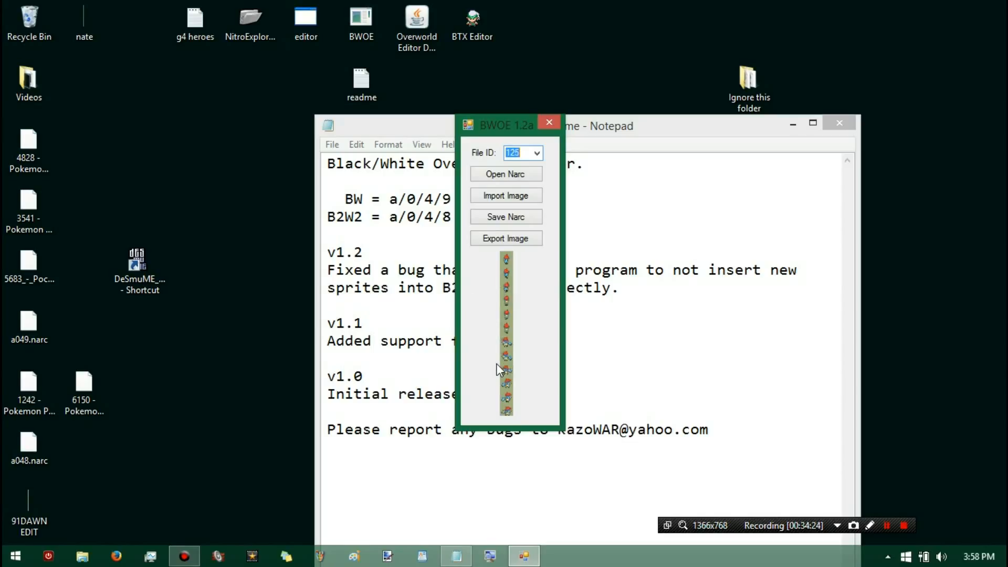
scroll(499, 369, down, 6)
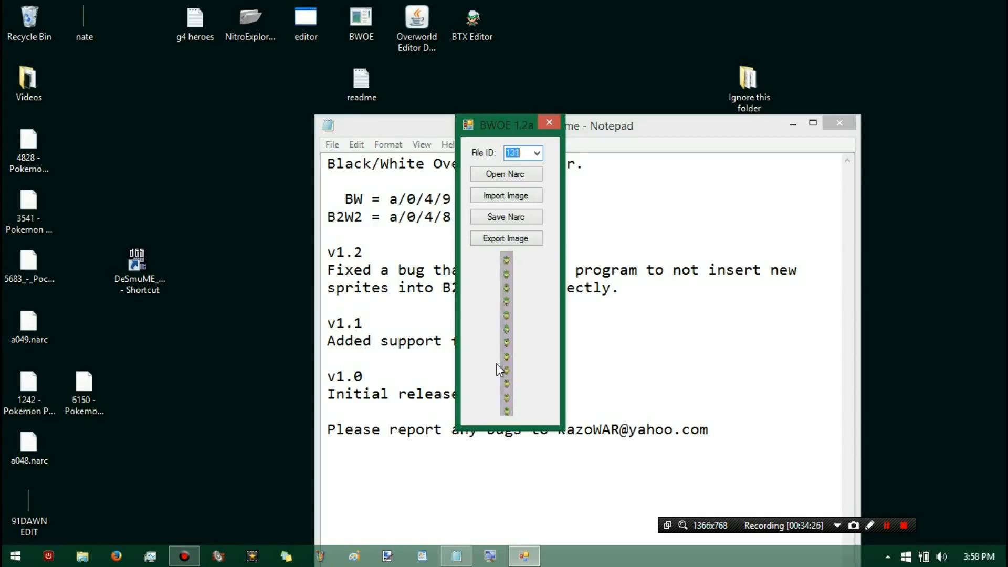
scroll(497, 364, down, 7)
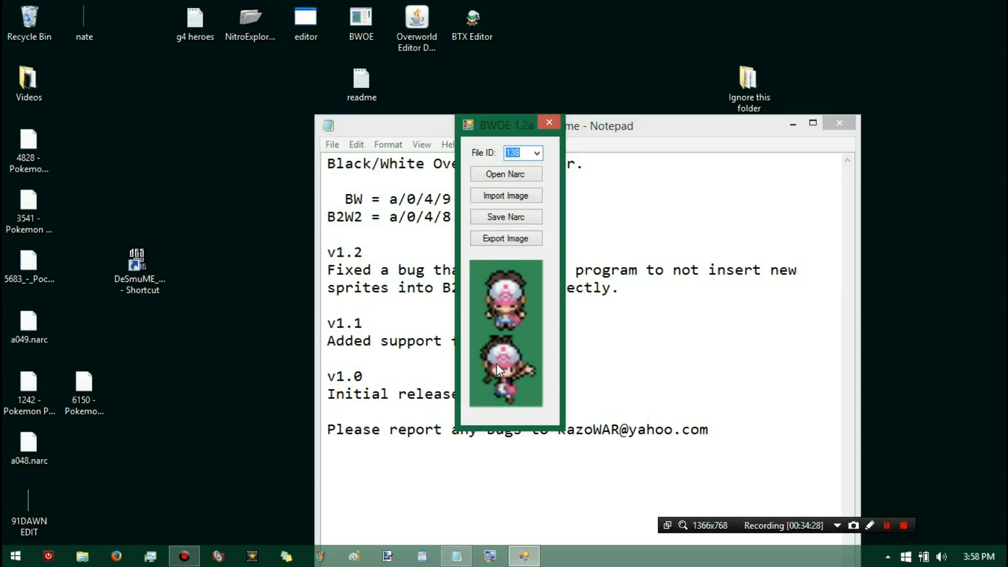
scroll(496, 364, down, 5)
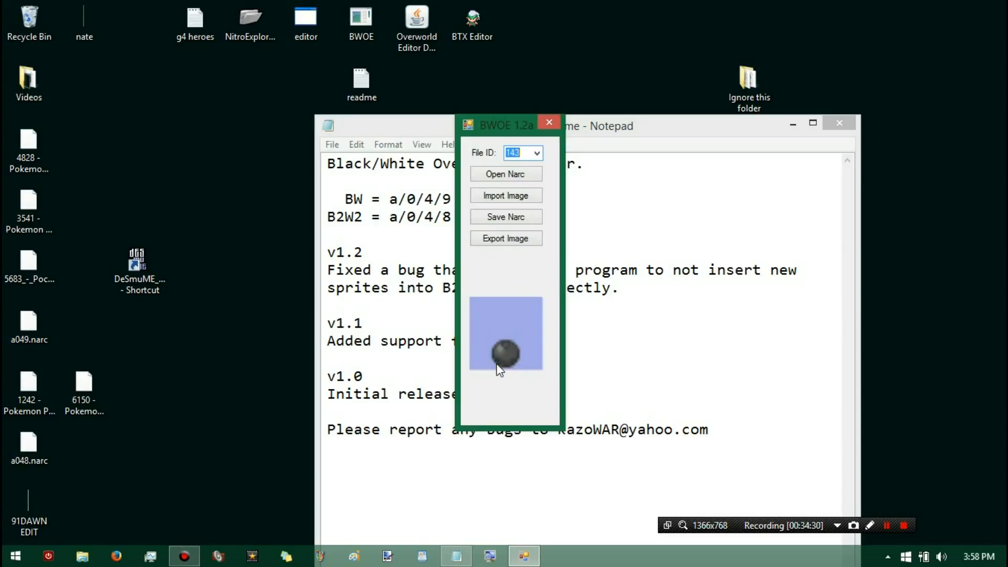
scroll(497, 369, down, 9)
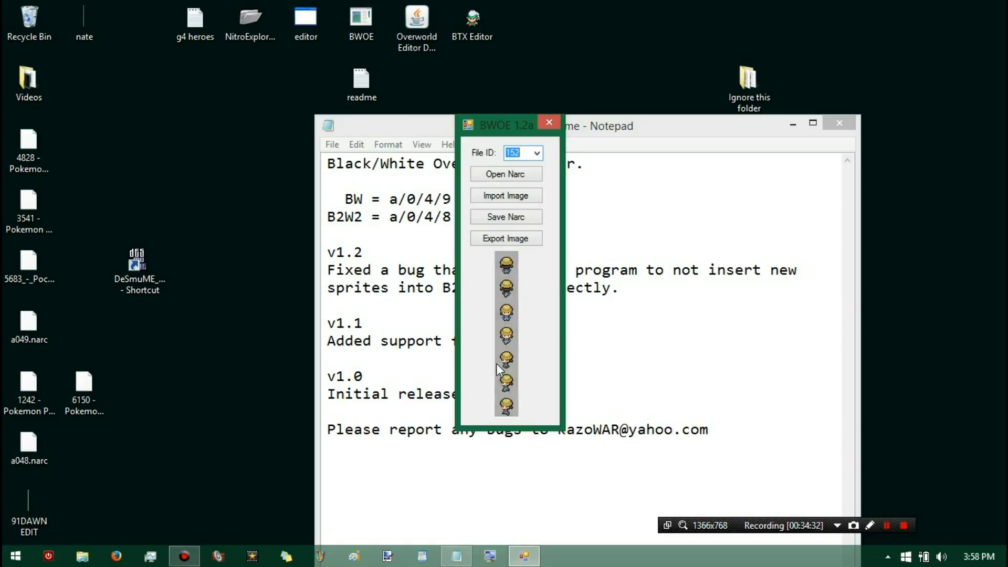
scroll(496, 364, down, 7)
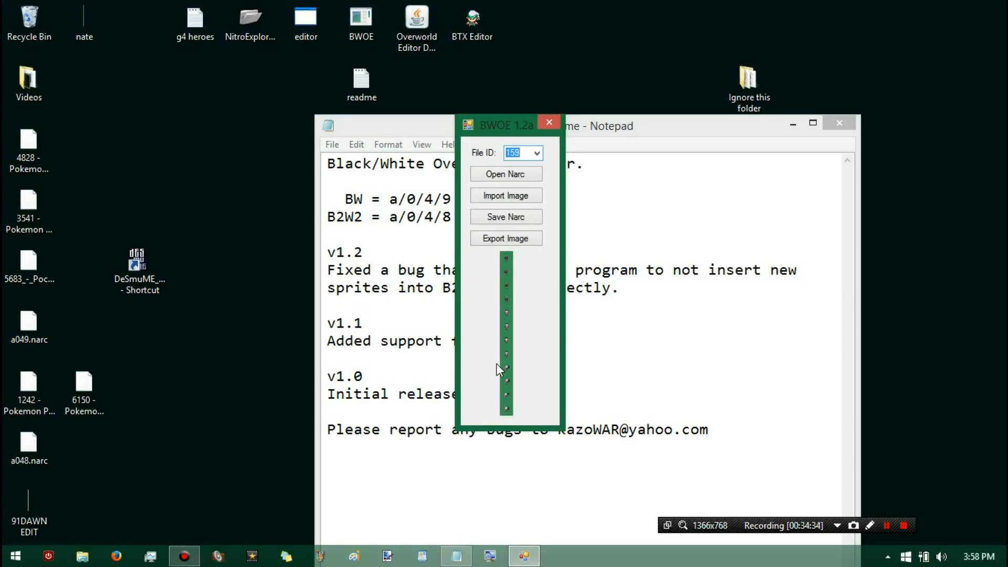
scroll(497, 363, down, 6)
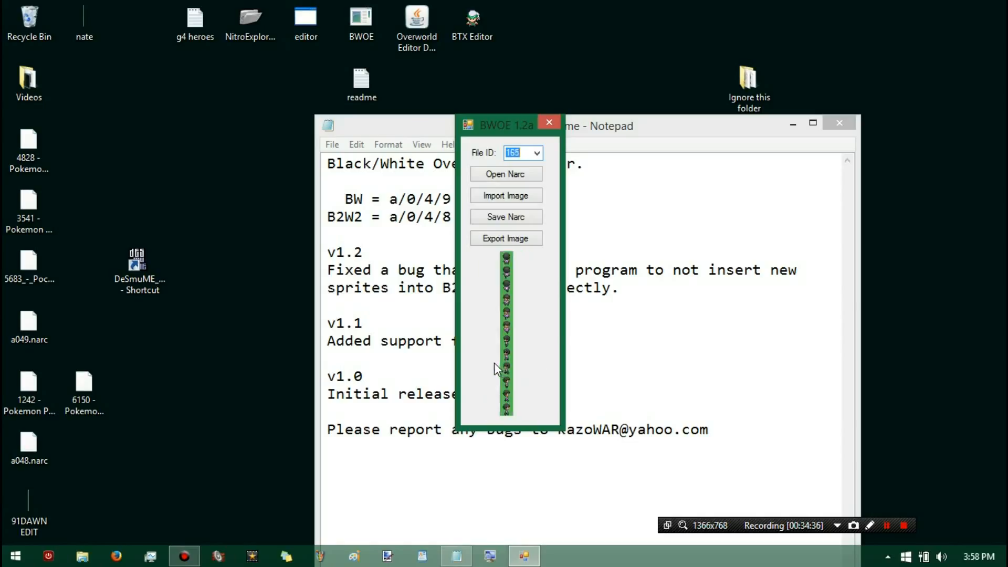
scroll(494, 363, down, 5)
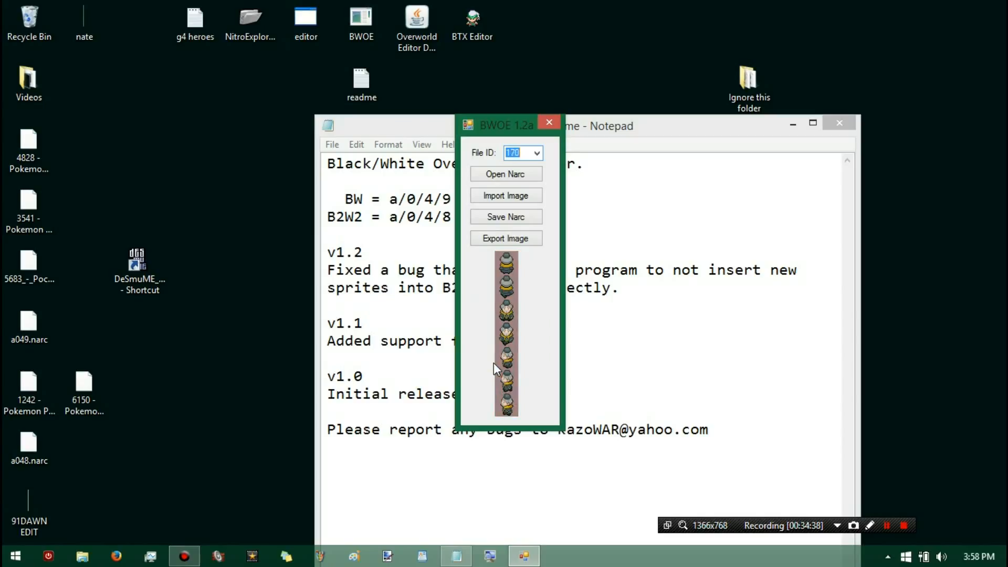
scroll(494, 364, down, 4)
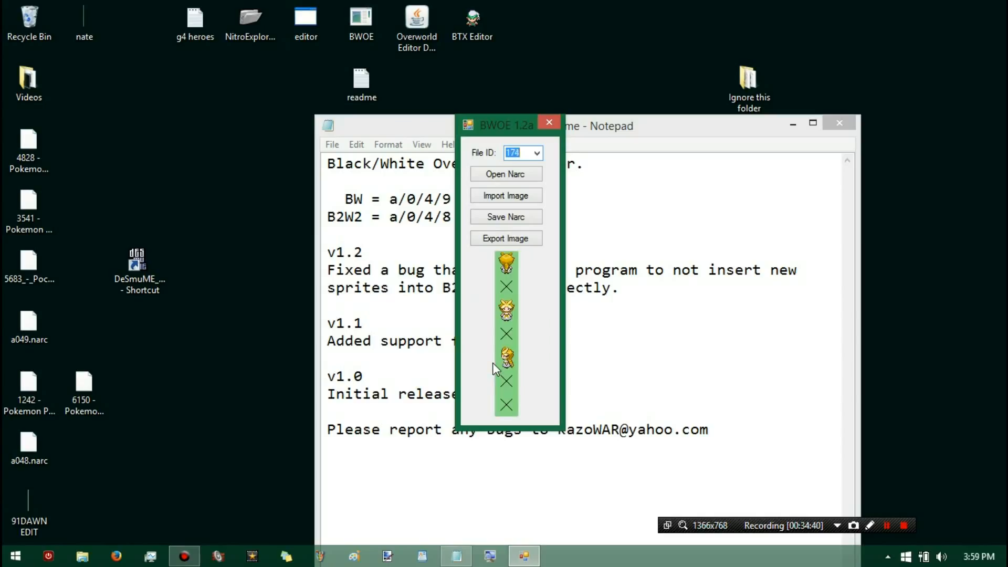
scroll(493, 362, down, 3)
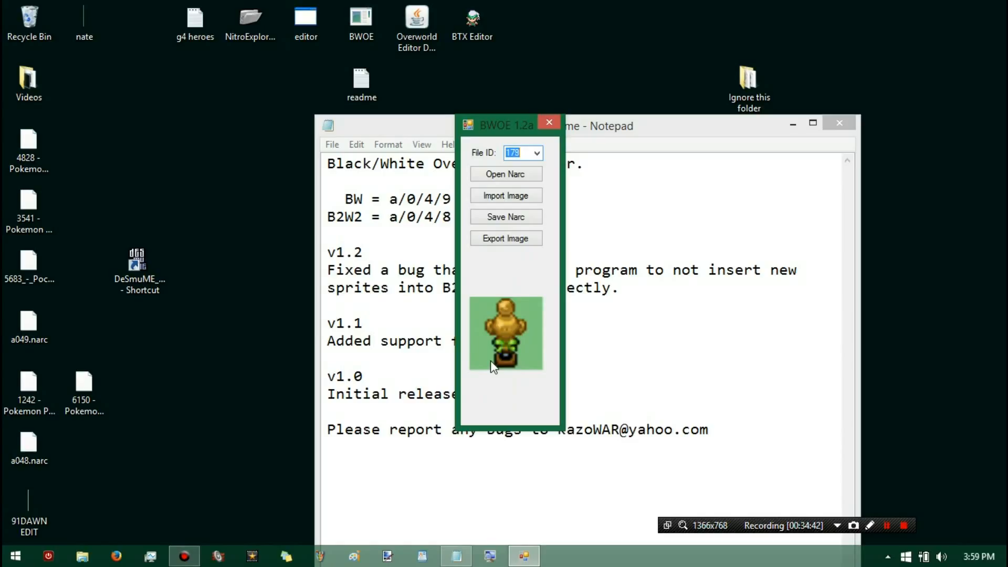
scroll(491, 361, down, 5)
scroll(491, 360, down, 4)
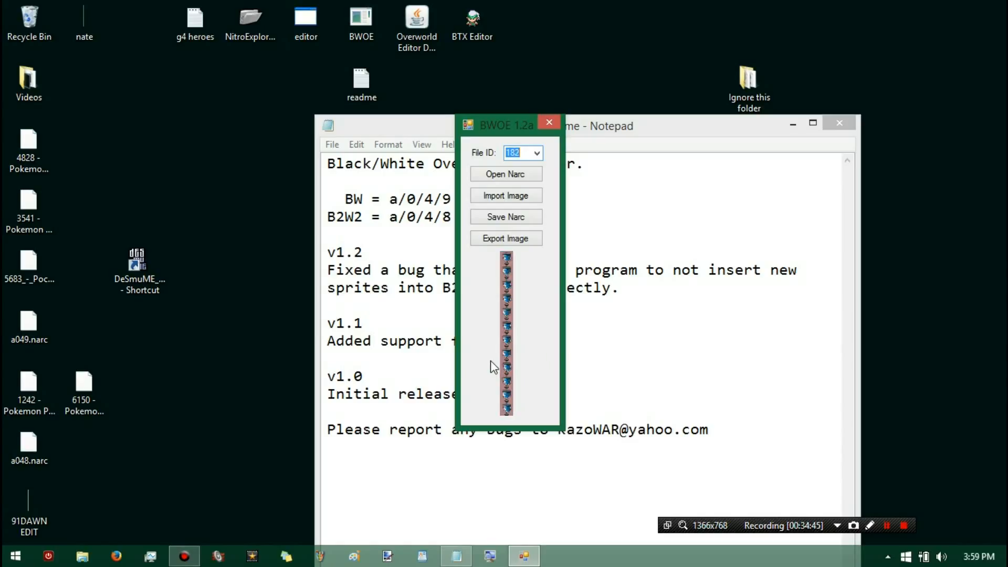
scroll(489, 366, down, 10)
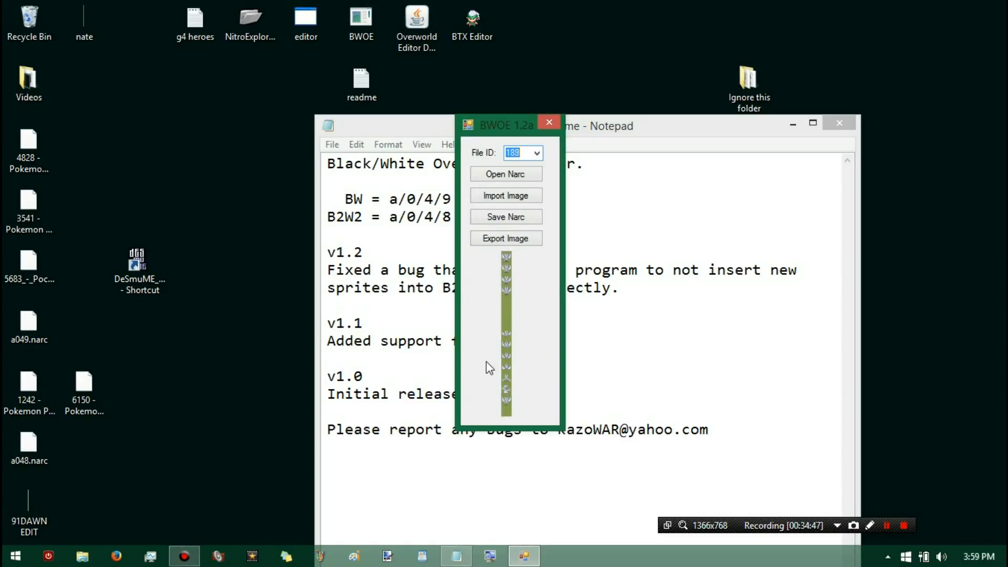
scroll(490, 367, down, 8)
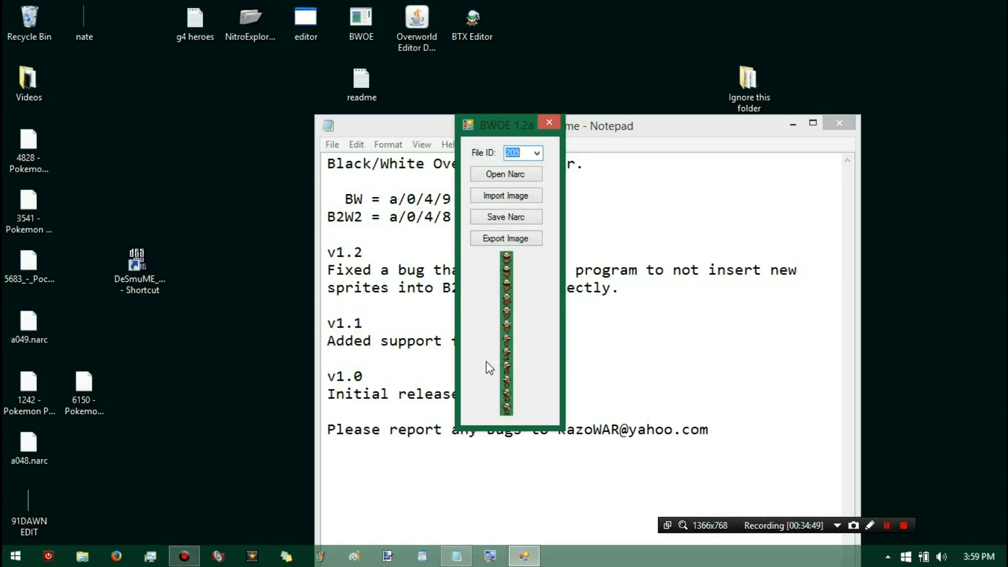
scroll(490, 367, down, 3)
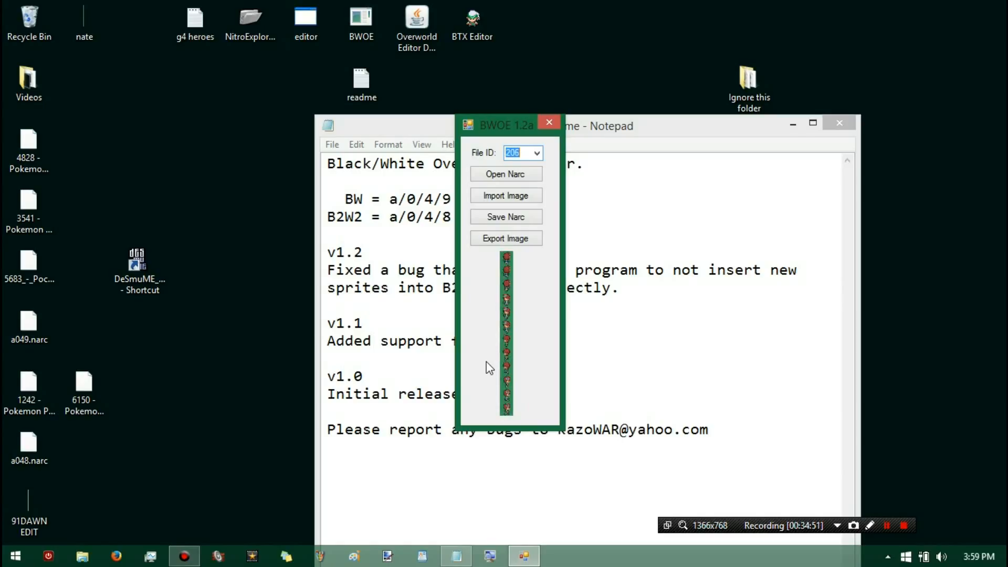
scroll(490, 367, down, 2)
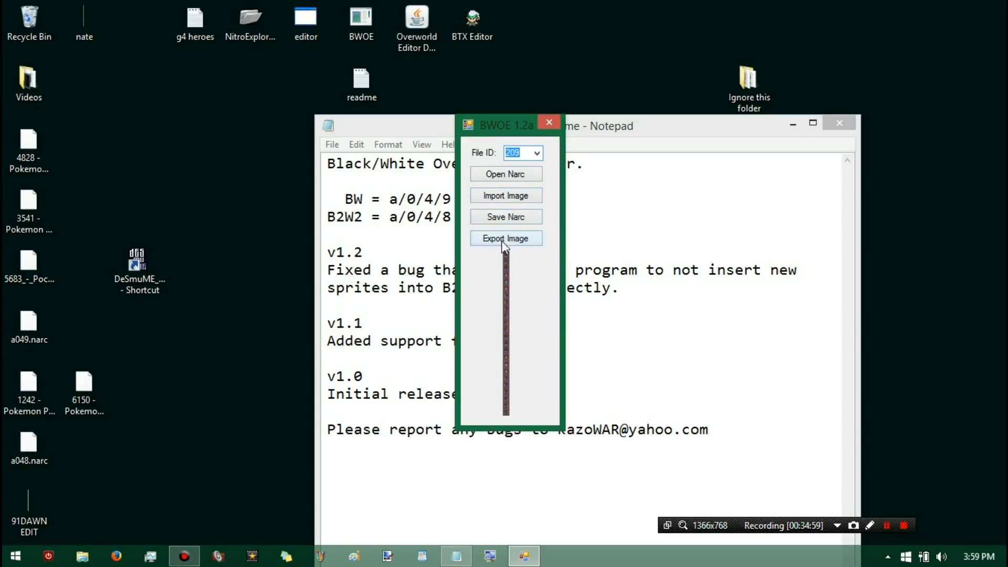
- Check the sprite sheets from file ID 211 up to 218, and return to the sheet with file ID 210
scroll(525, 290, down, 2)
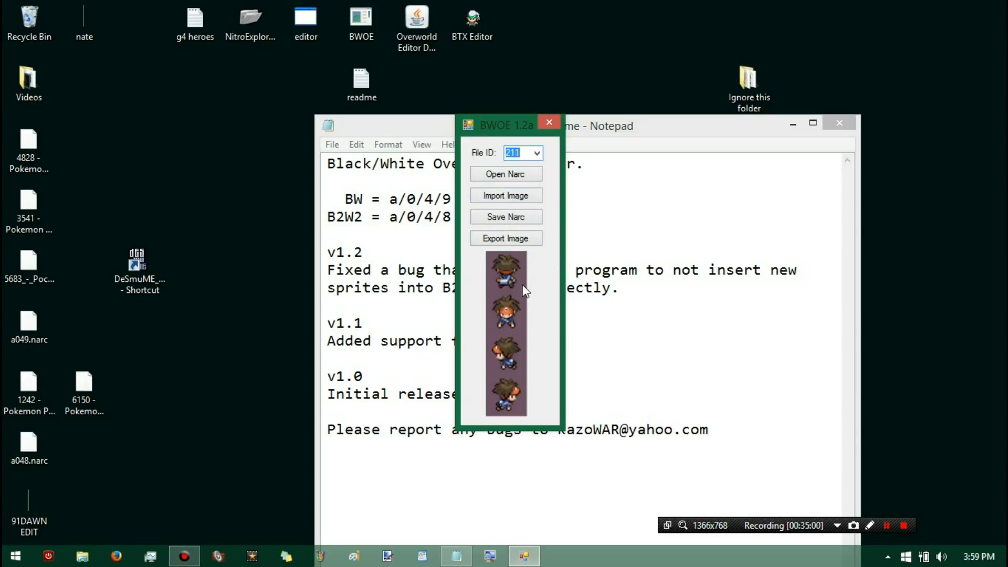
scroll(525, 291, down, 7)
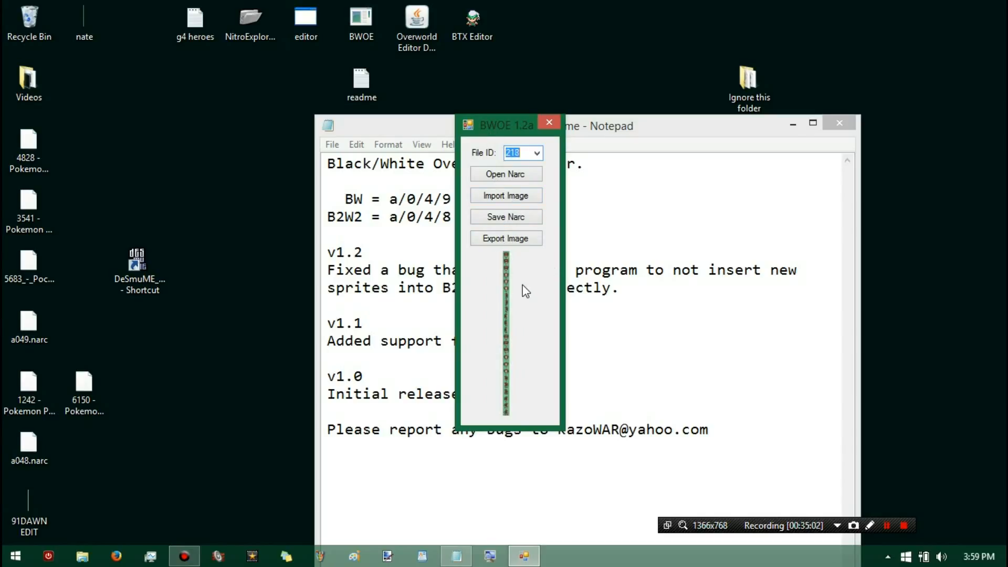
scroll(525, 291, up, 1)
scroll(525, 290, up, 6)
scroll(522, 289, up, 1)
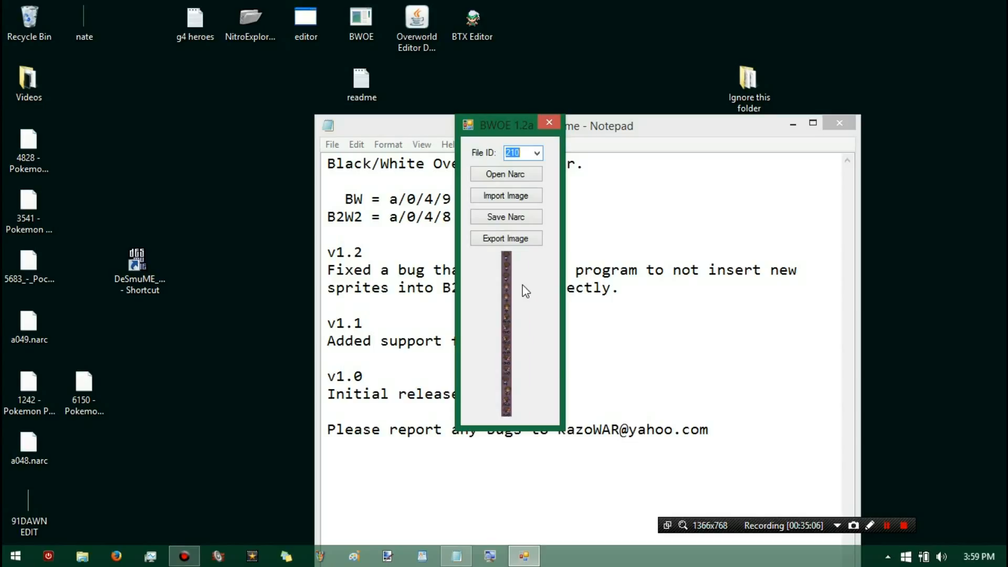
- Export the sprite sheet with file ID 209 as a PNG named hilbert to the Desktop, and close the editor
scroll(525, 290, up, 1)
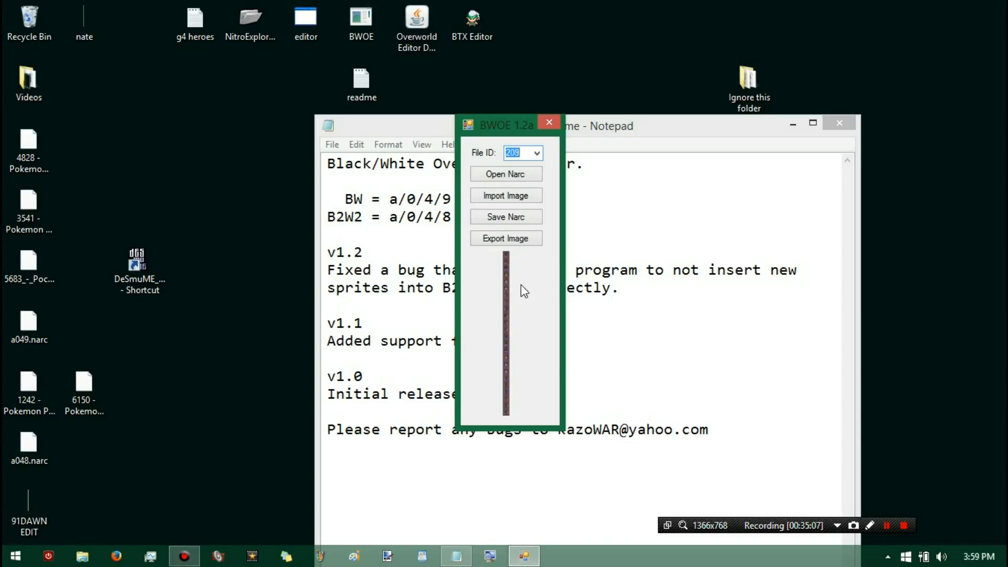
click(524, 239)
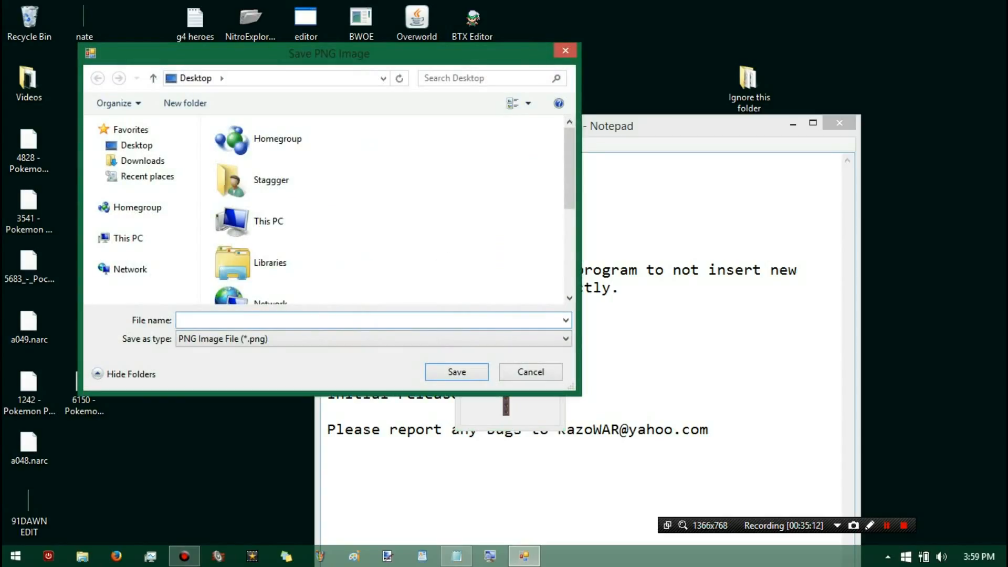
text(hilbert)
click(466, 368)
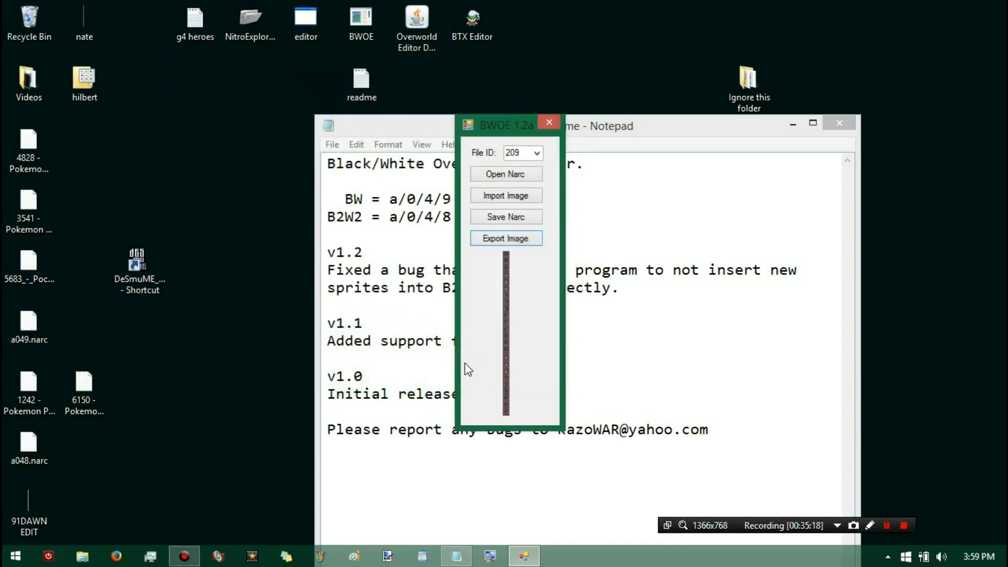
click(544, 124)
drag(128, 177, 80, 12)
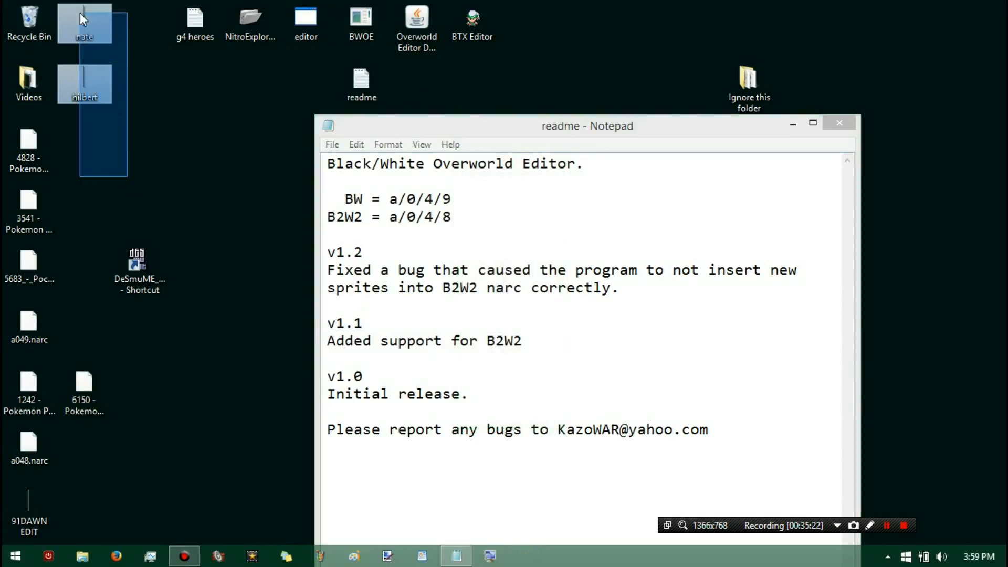
click(206, 287)
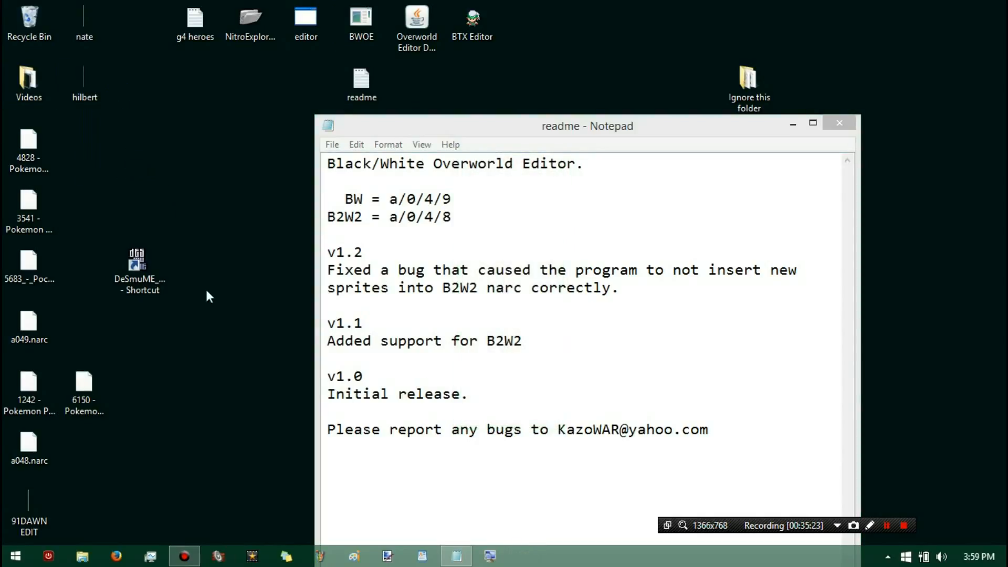
- Switch to Paint and arrange two blank windows so the nate and hilbert files on the desktop stay reachable
click(321, 555)
double_click(105, 7)
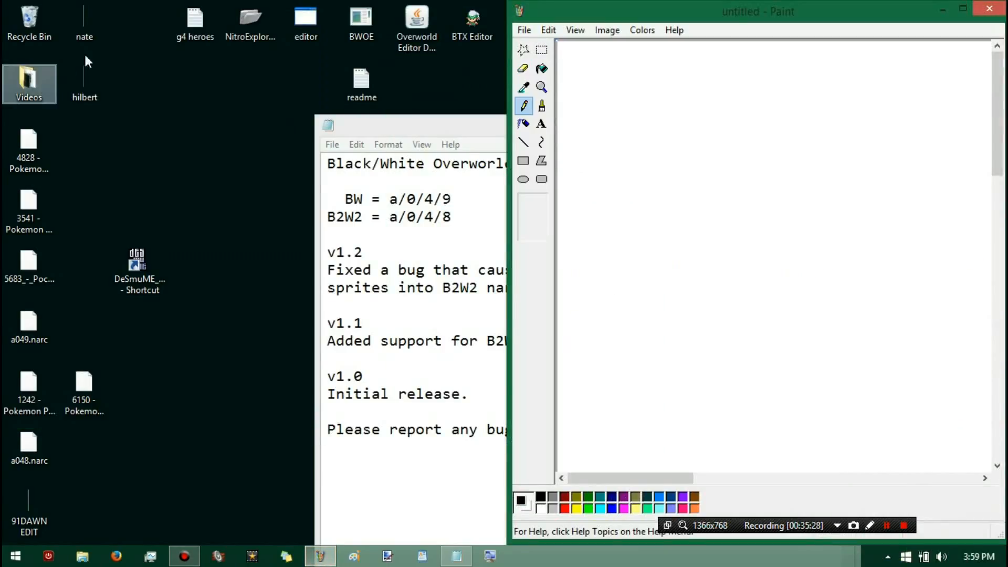
click(79, 14)
click(75, 103)
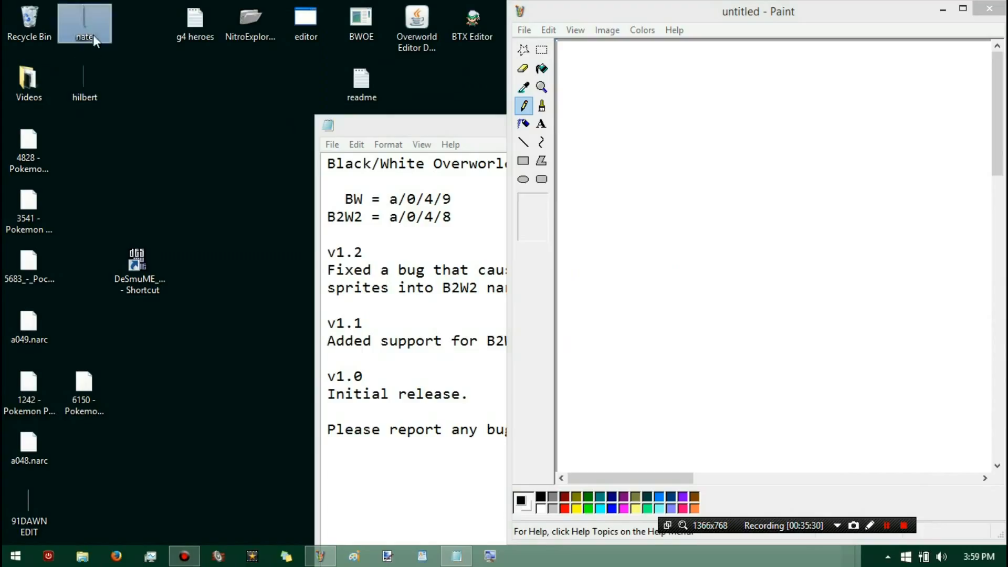
click(95, 18)
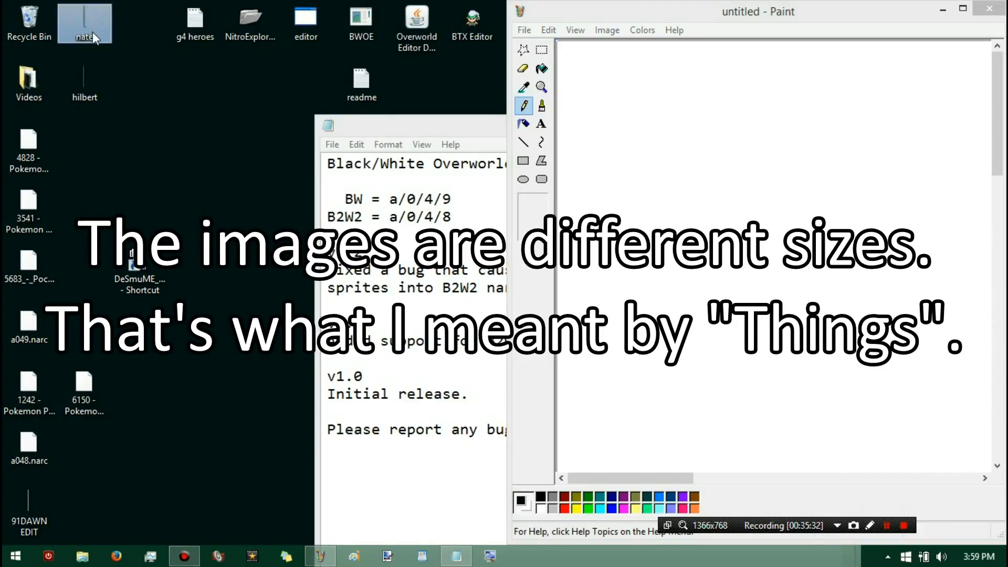
right_click(319, 556)
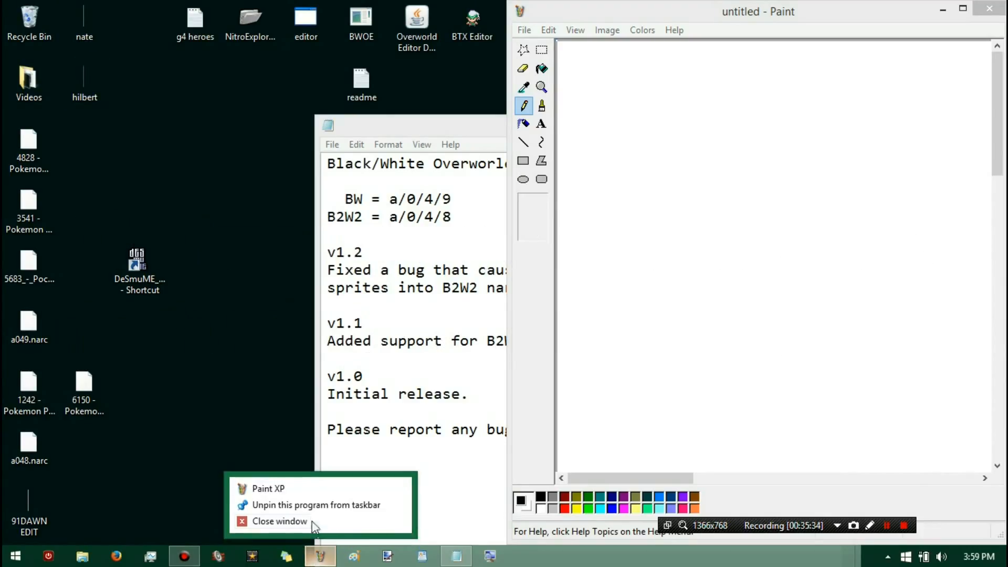
click(292, 487)
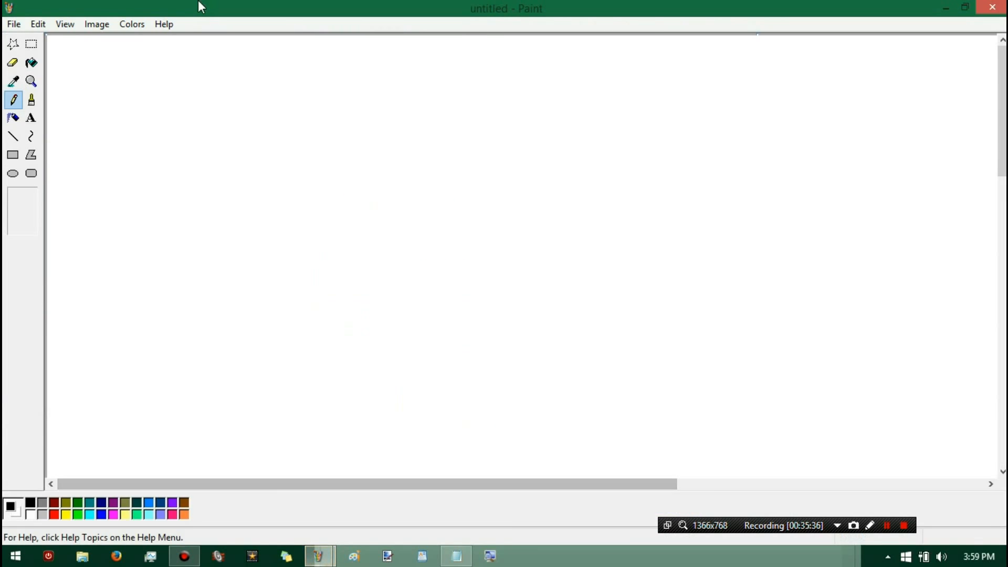
mouse_move(198, 2)
mouse_down()
mouse_move(27, 328)
mouse_move(200, 236)
mouse_move(236, 177)
mouse_move(223, 176)
mouse_up()
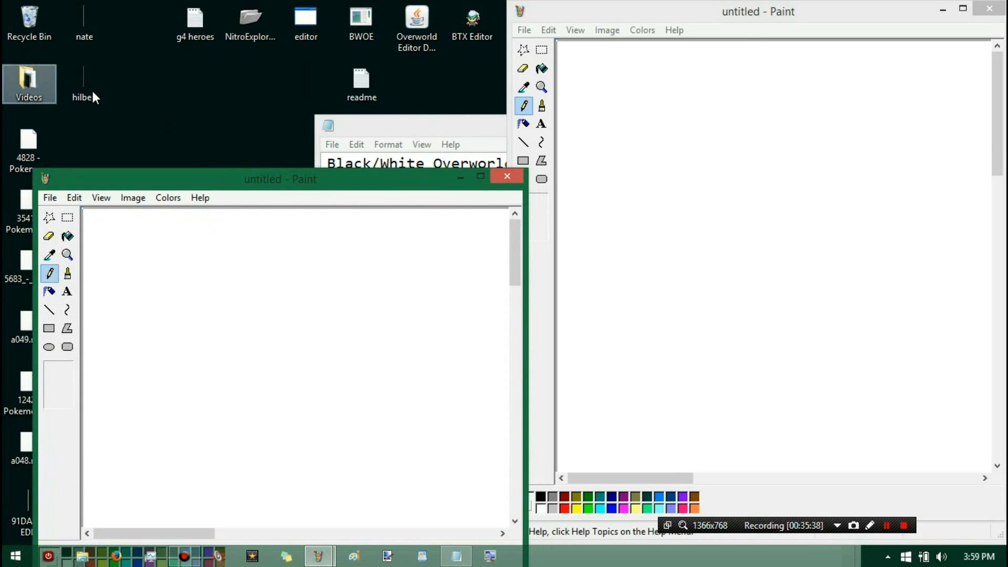
- Load the hilbert image into the newer Paint window and the nate image into the other one
drag(94, 91, 138, 284)
mouse_move(57, 3)
mouse_down()
mouse_move(505, 167)
mouse_move(152, 51)
mouse_move(87, 20)
mouse_up()
drag(708, 165, 707, 165)
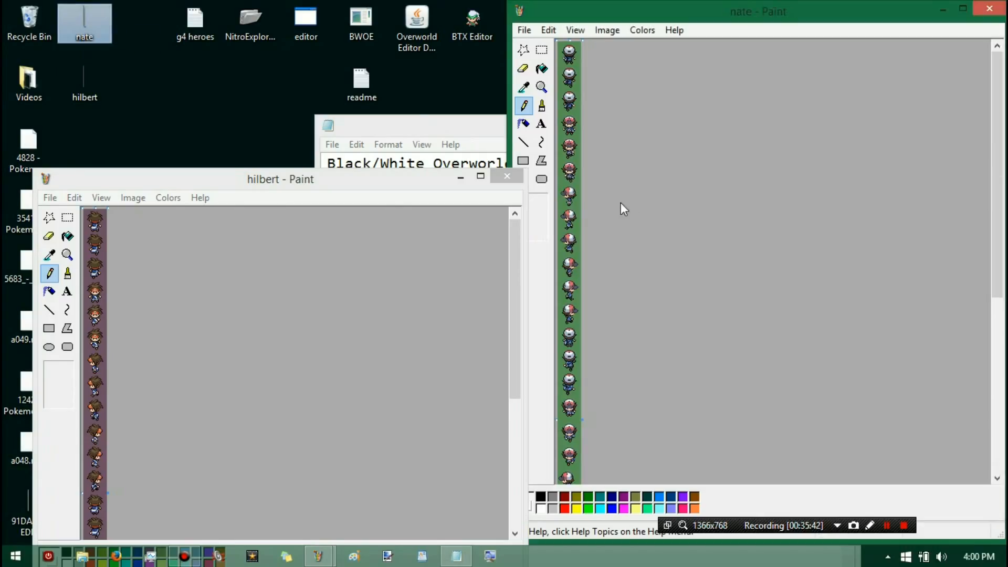
- Magnify the nate sheet to 8x and sample the cap's white as background colour and the hair's brown as drawing colour
click(541, 87)
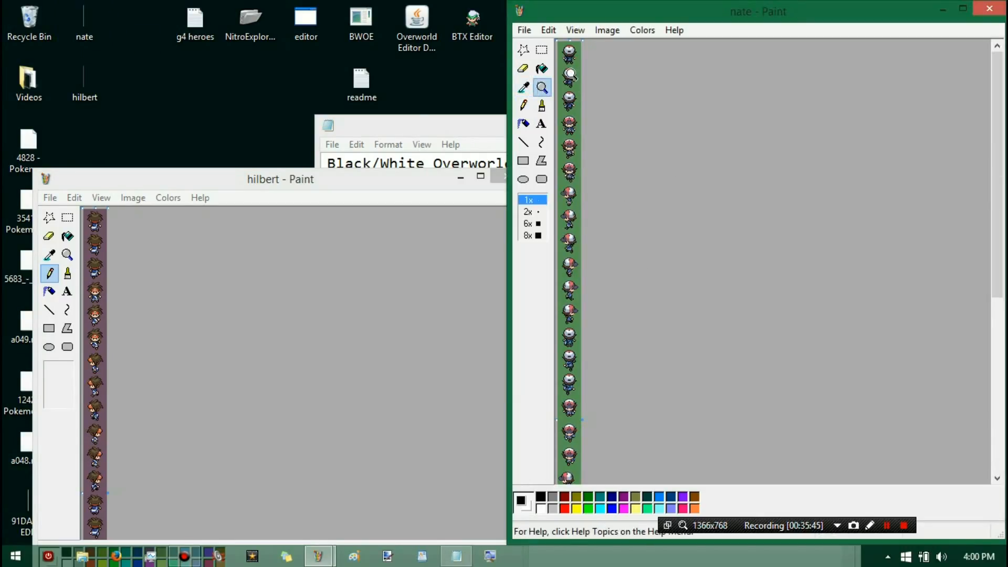
click(539, 235)
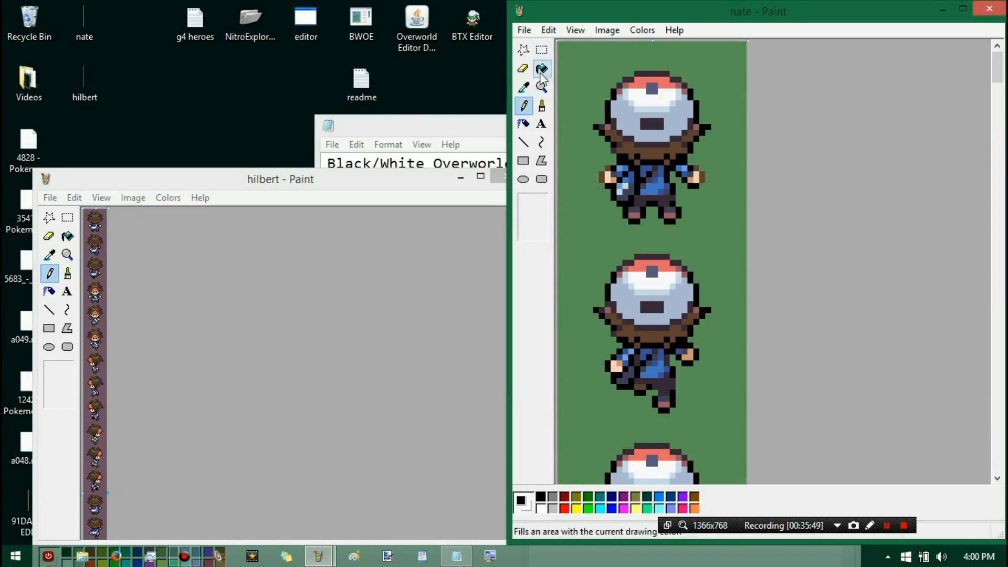
click(523, 69)
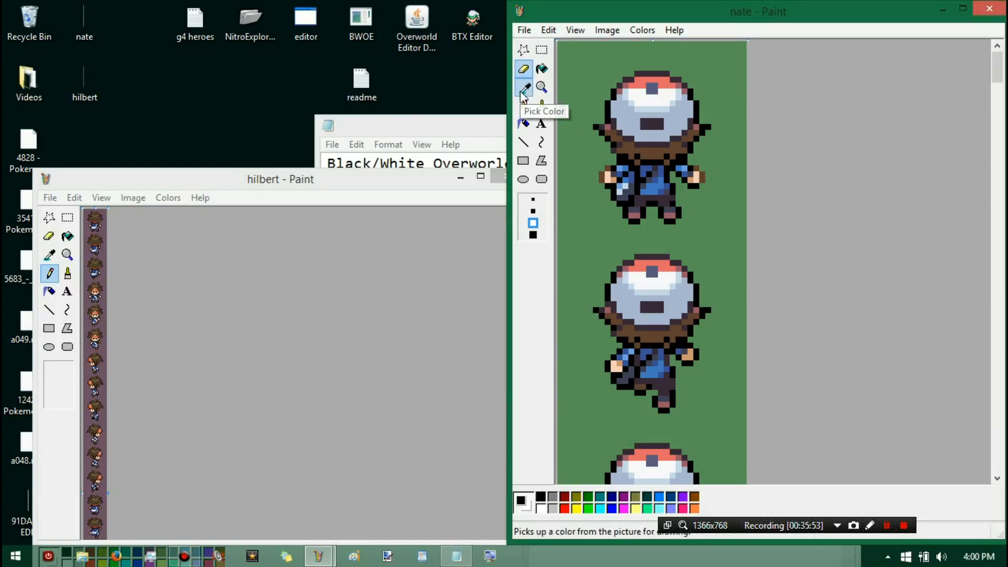
click(523, 87)
right_click(649, 102)
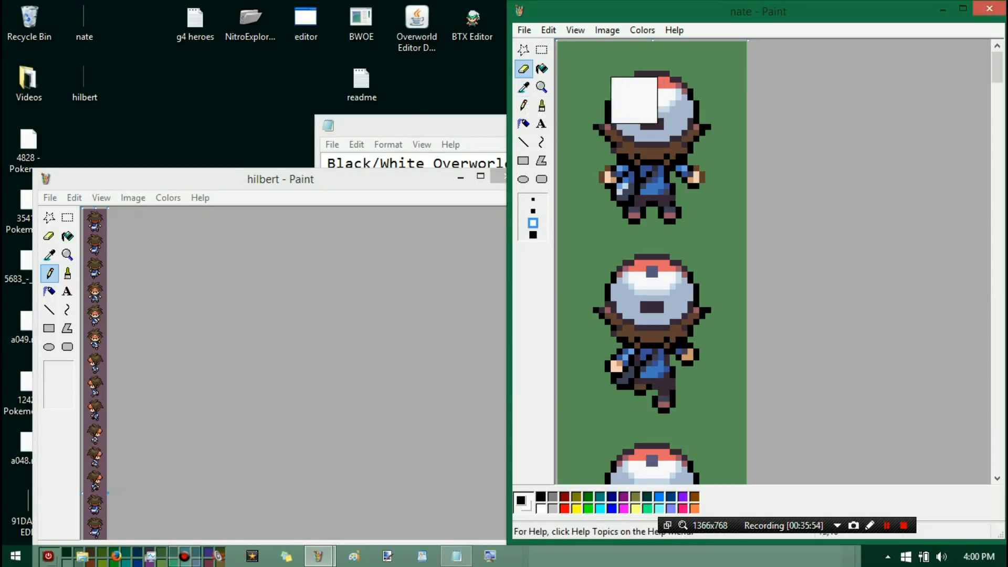
click(527, 90)
click(636, 149)
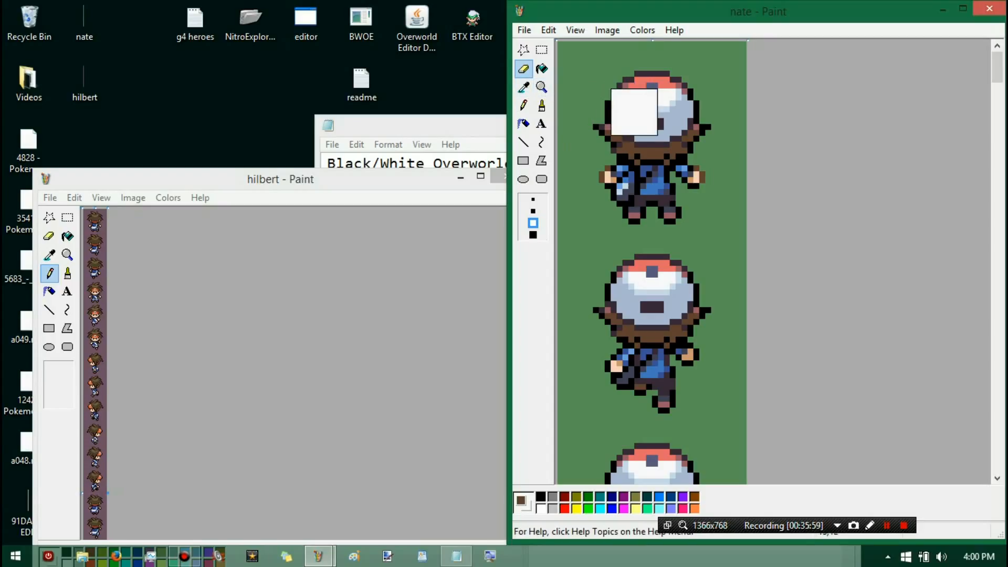
- Examine the walking and running sprites down the nate sheet, and close the image without saving changes
scroll(640, 307, down, 2)
scroll(640, 307, down, 3)
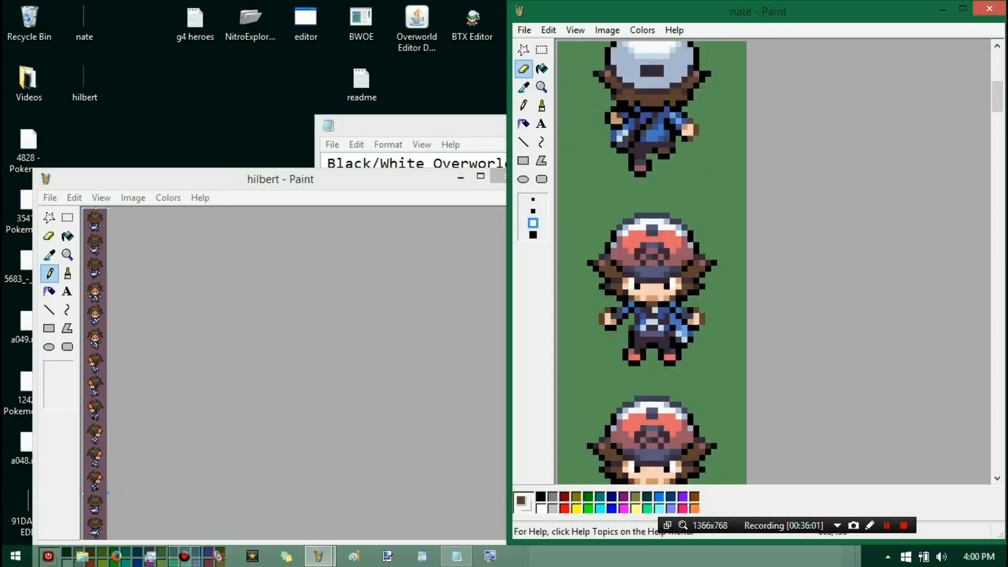
scroll(637, 331, down, 5)
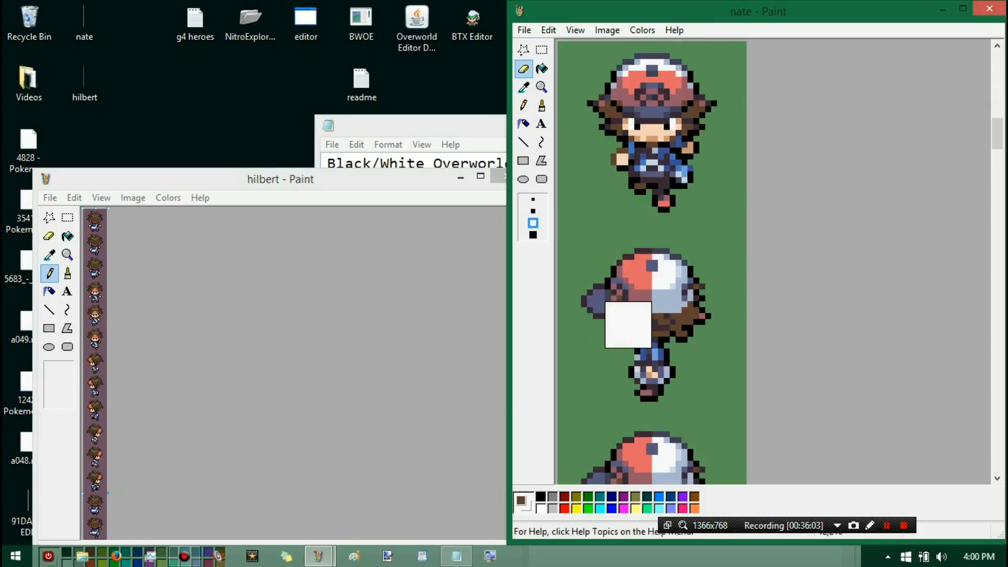
scroll(618, 412, down, 6)
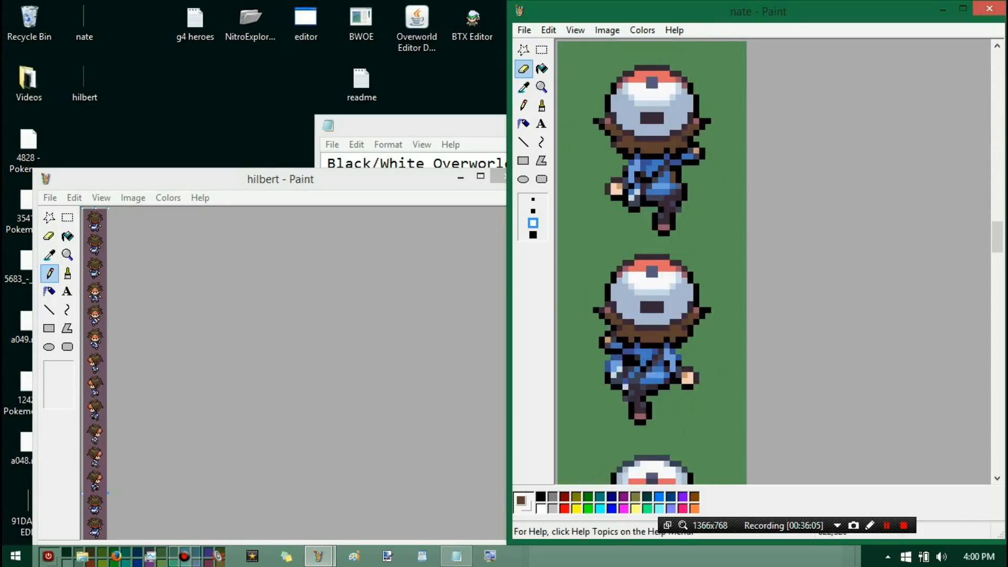
scroll(657, 315, down, 6)
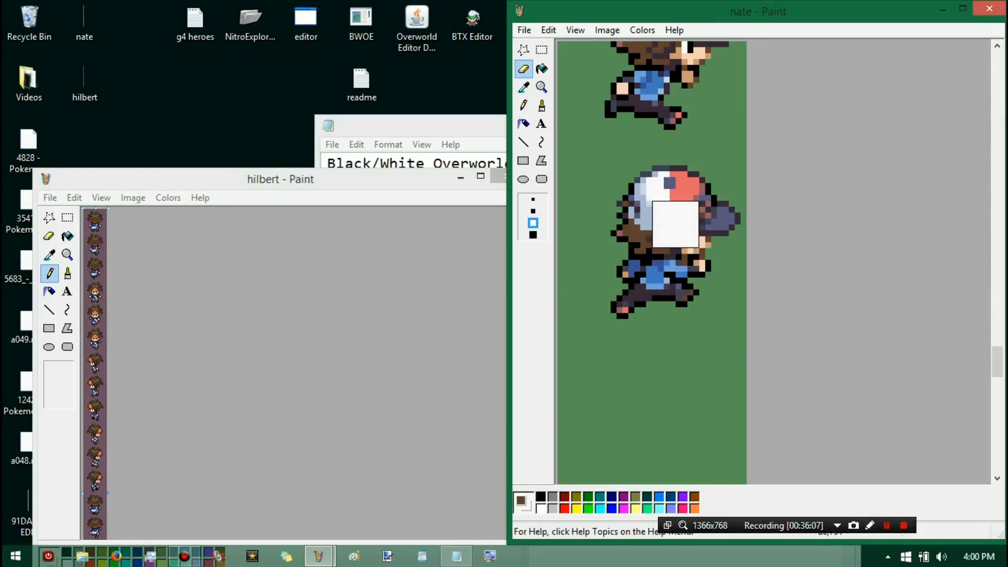
scroll(622, 419, down, 2)
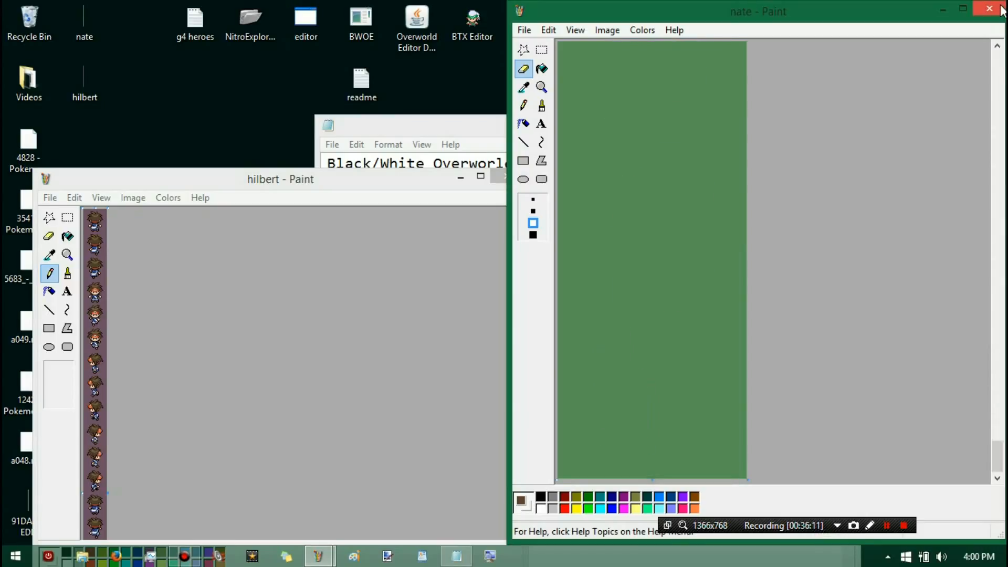
scroll(762, 184, up, 5)
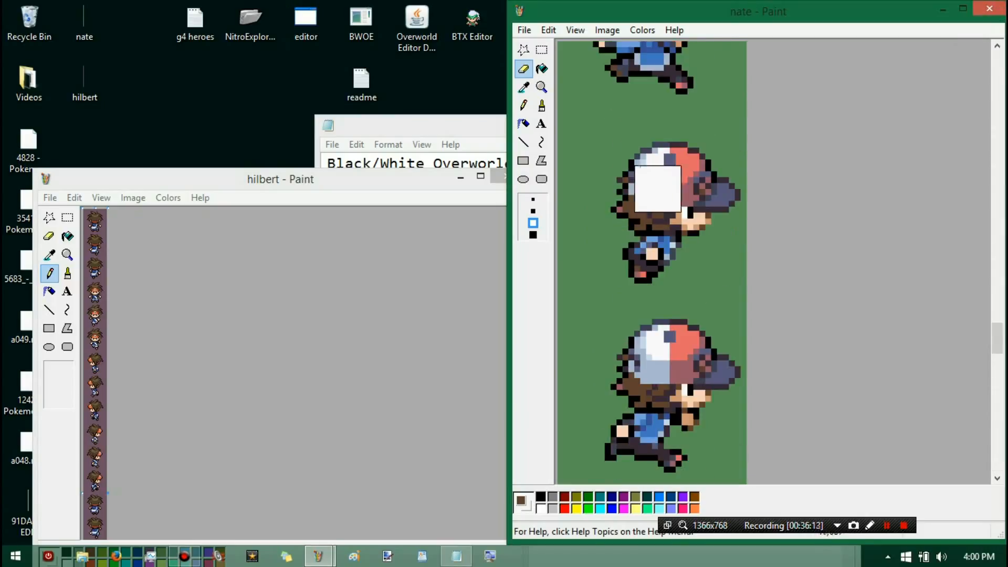
click(998, 18)
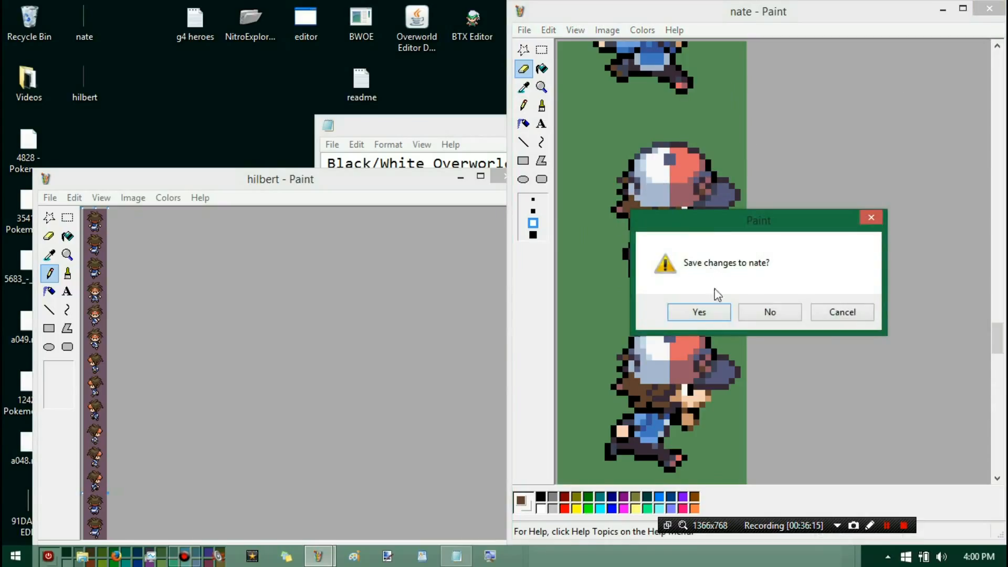
click(770, 313)
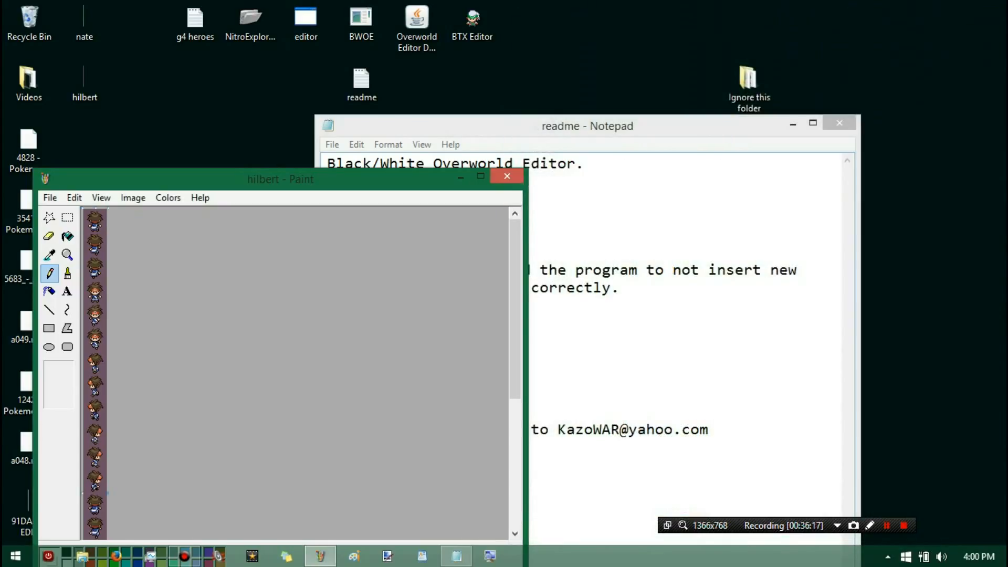
- Open another blank Paint window, and maximize the one showing the hilbert image
right_click(325, 560)
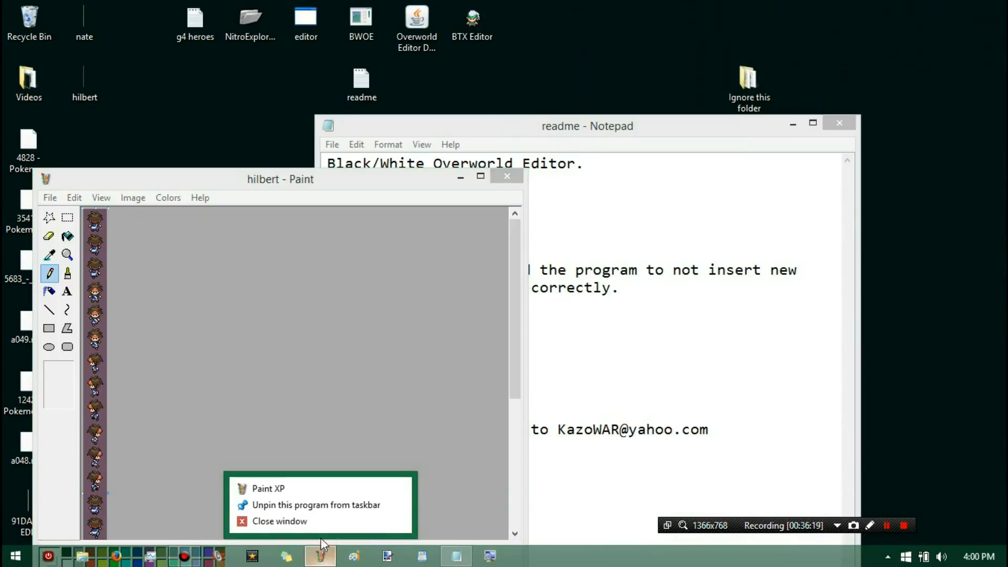
click(269, 489)
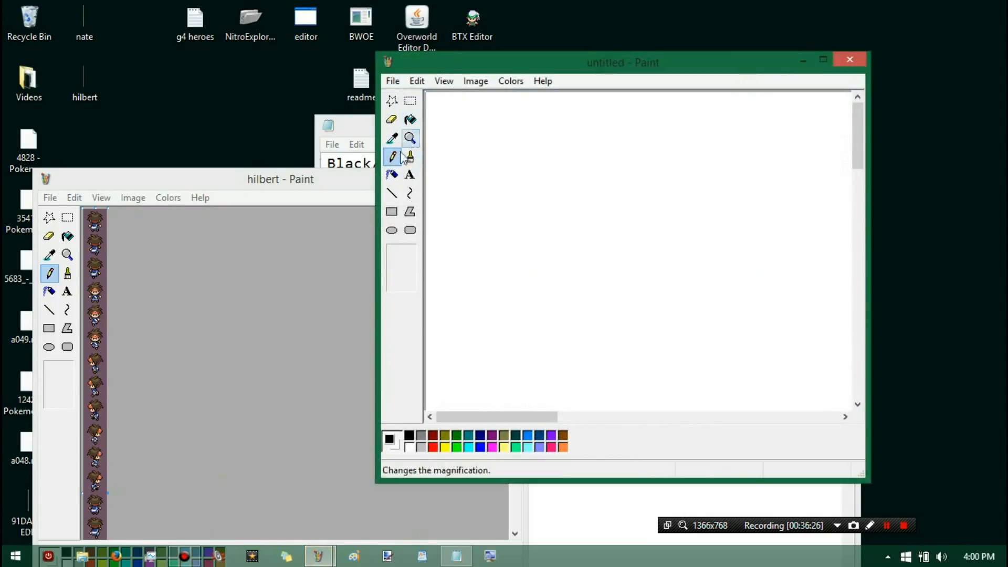
double_click(232, 182)
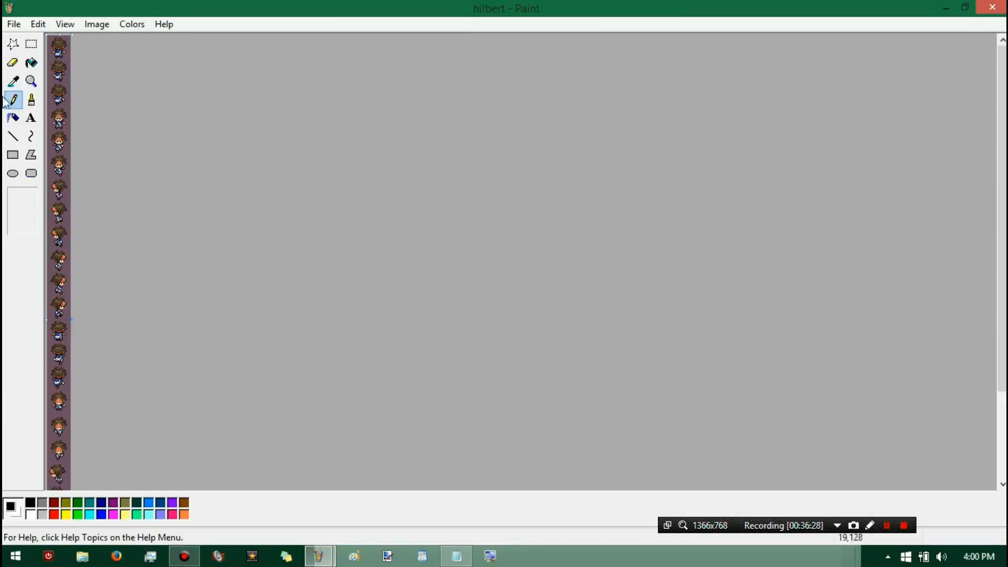
- Magnify the hilbert sheet to 8x and draw a small black pencil mark on the background beside the first sprite
click(31, 83)
click(23, 231)
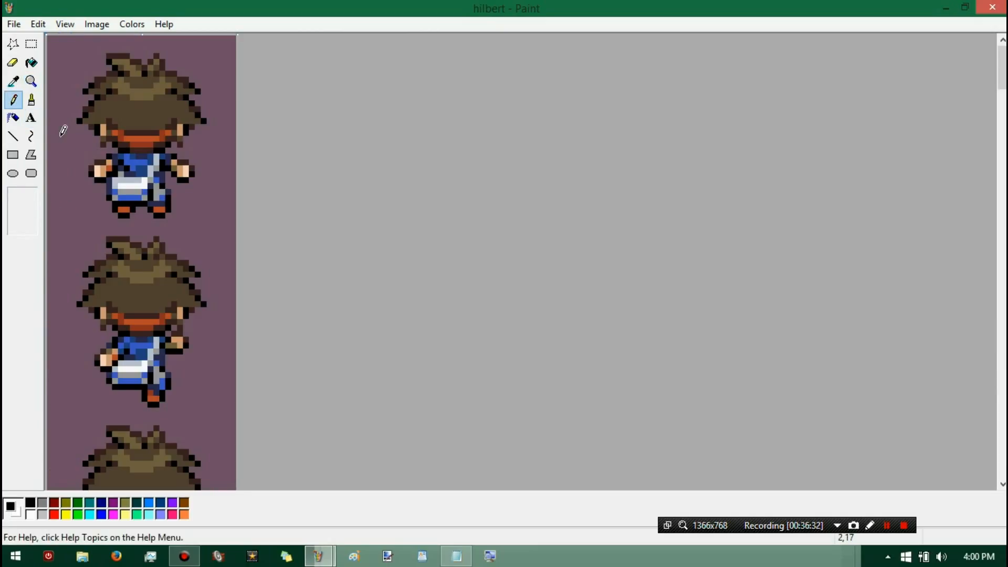
drag(60, 136, 60, 152)
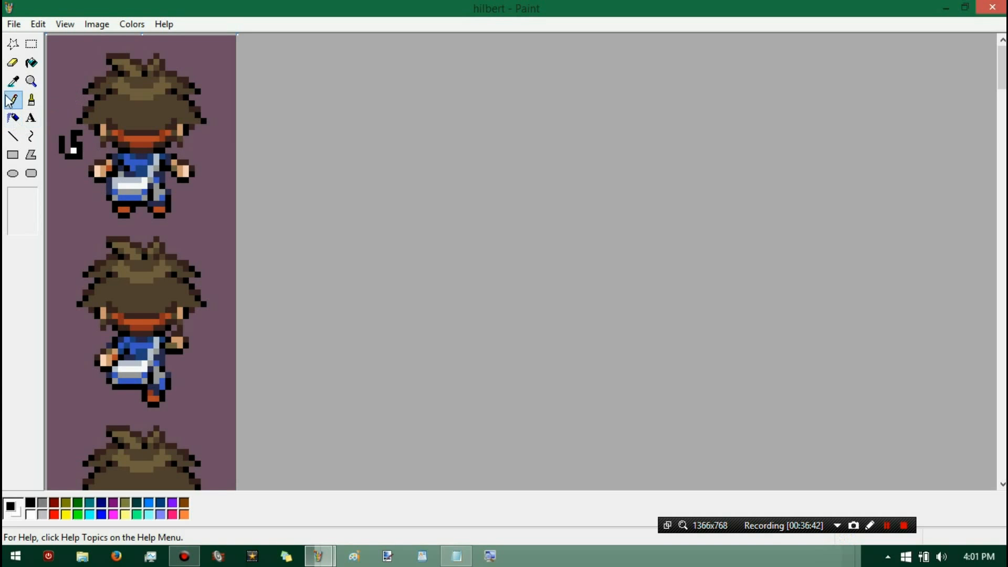
- Try filling the purple background of the hilbert sheet with white, and undo the fill
click(14, 81)
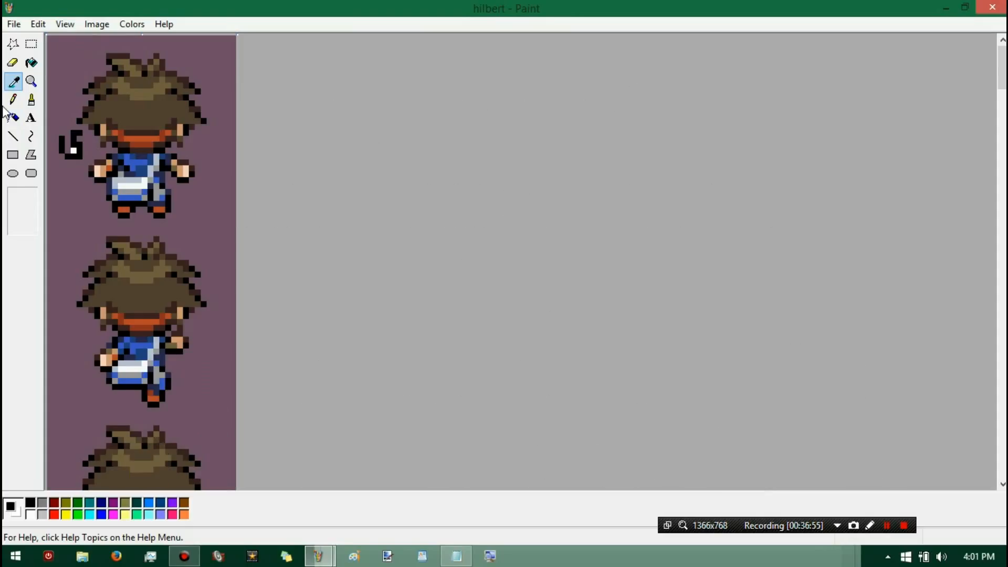
click(32, 63)
right_click(52, 57)
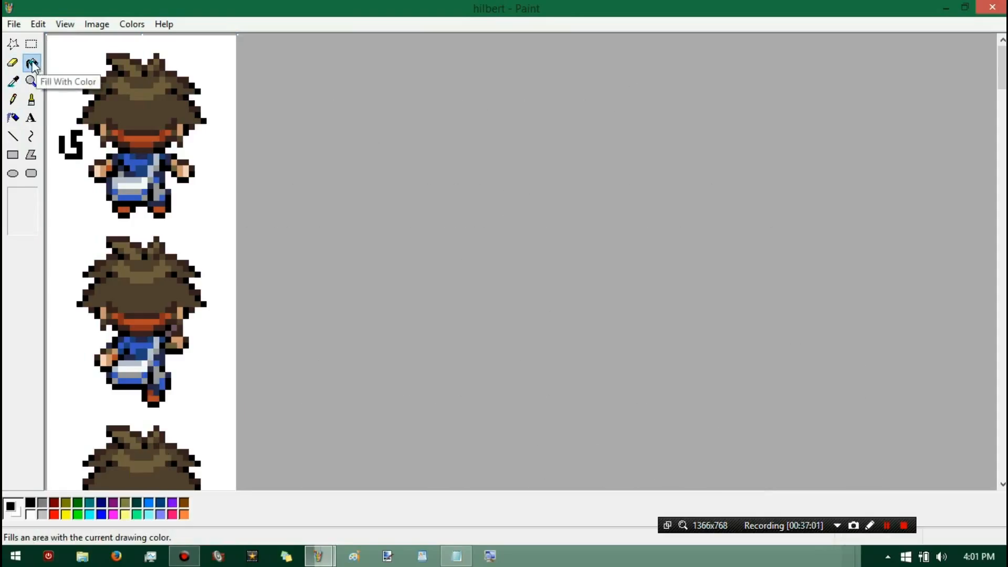
key(ctrl+z)
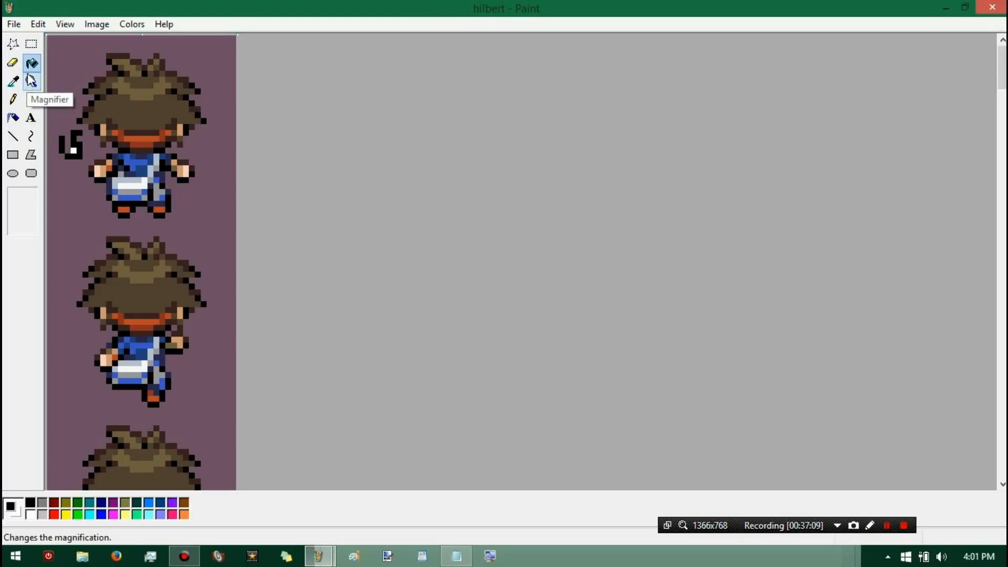
click(887, 526)
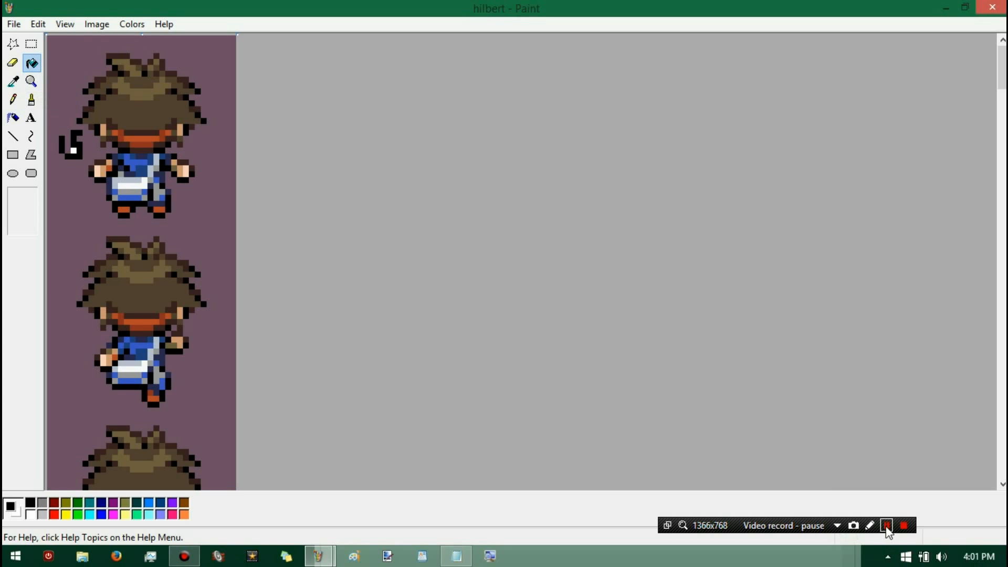
key(shift+F12)
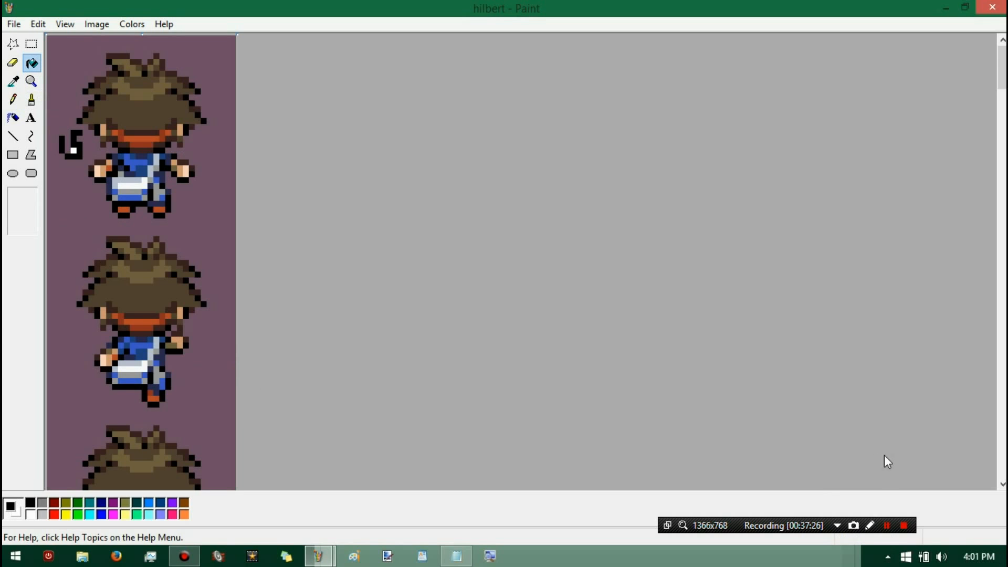
- Launch BWOE from the desktop and open the a048.narc archive
click(893, 528)
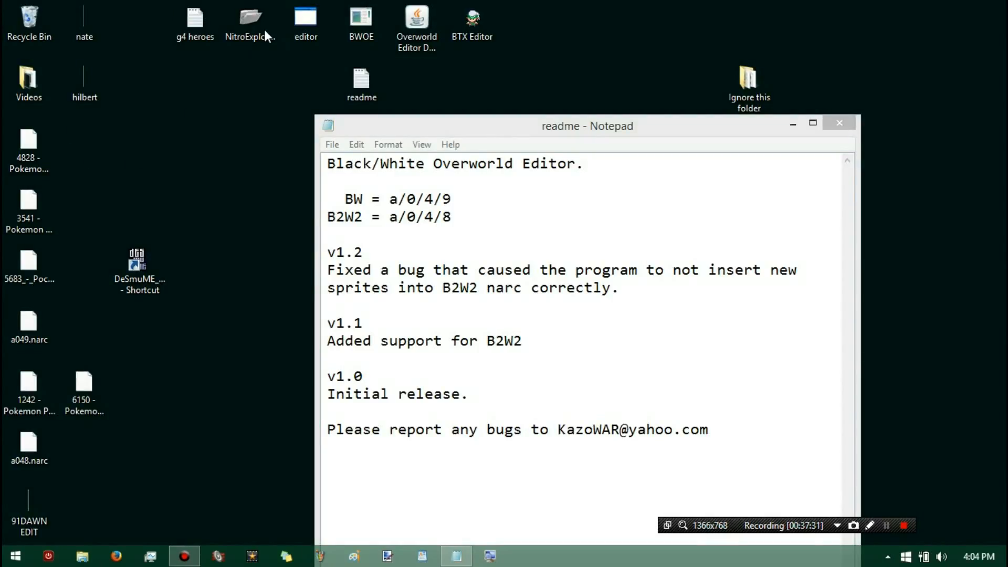
double_click(375, 14)
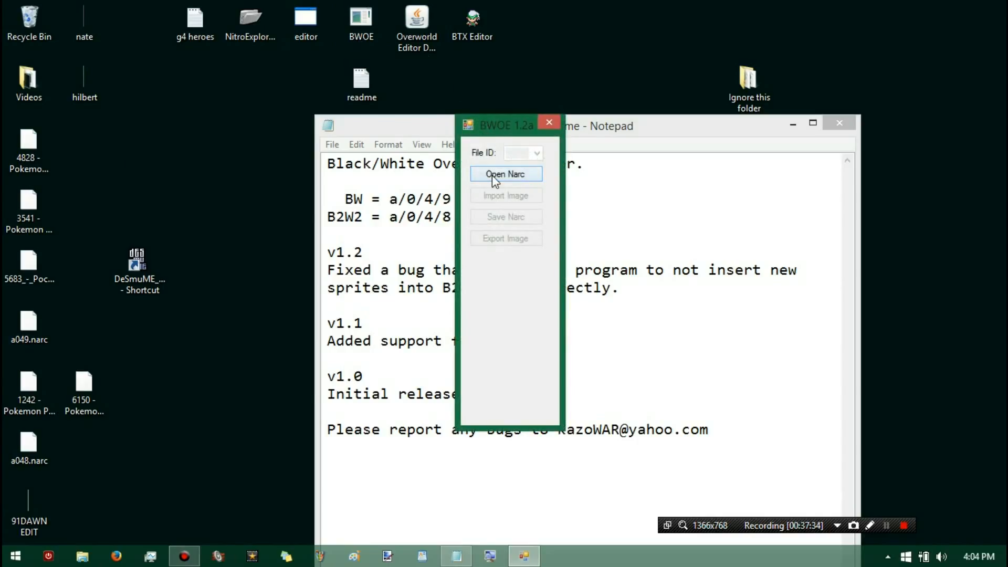
click(493, 175)
scroll(240, 287, down, 3)
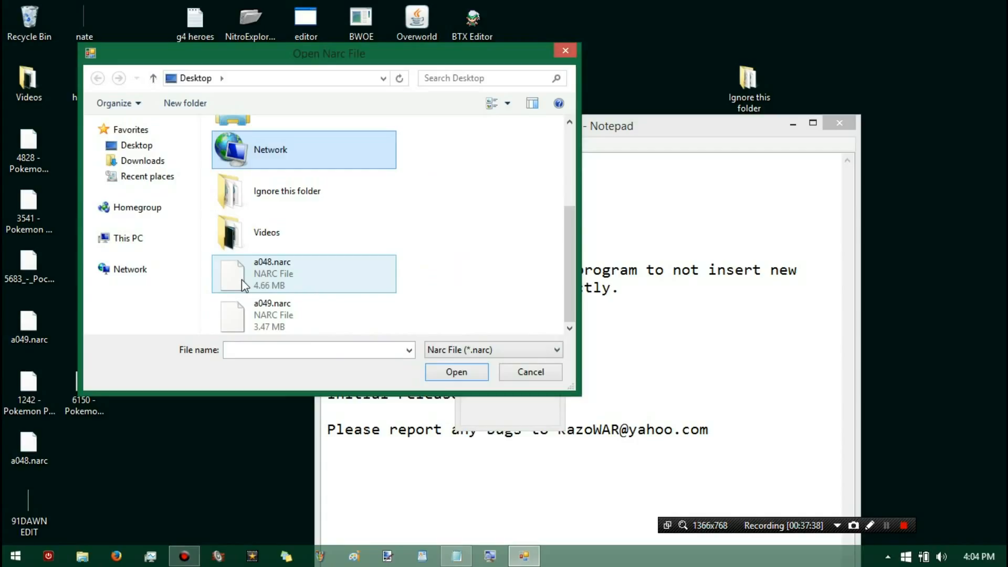
double_click(241, 279)
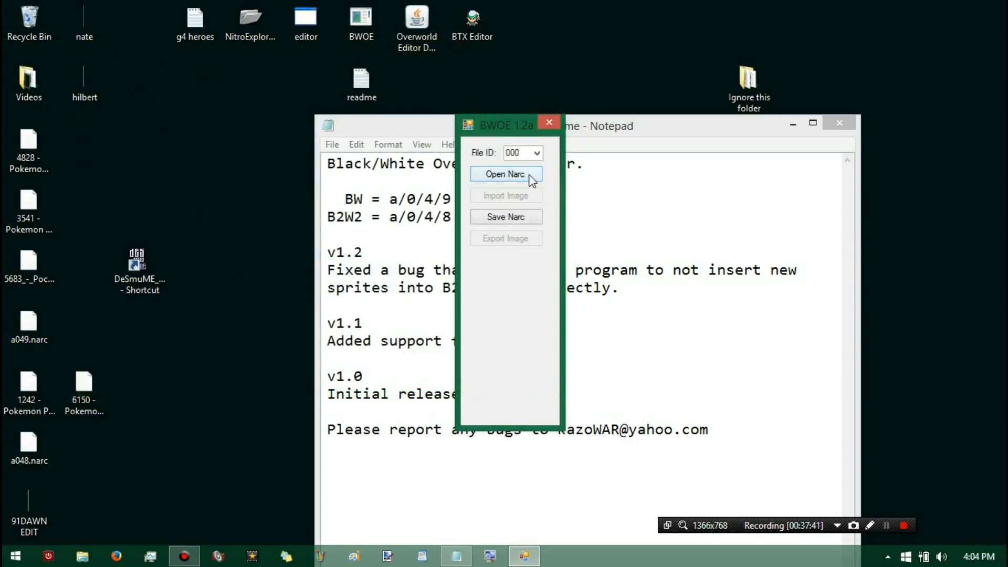
- Browse the overworld sprite sheets from file ID 017 back to 009
text(17)
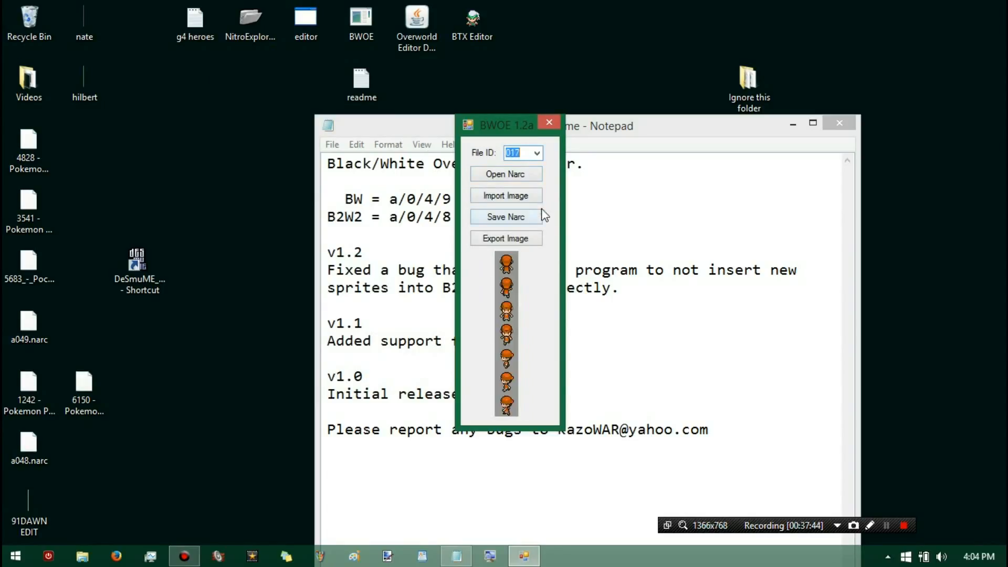
key(Up)
key(Up)
key(Up)
key(Up)
key(Up)
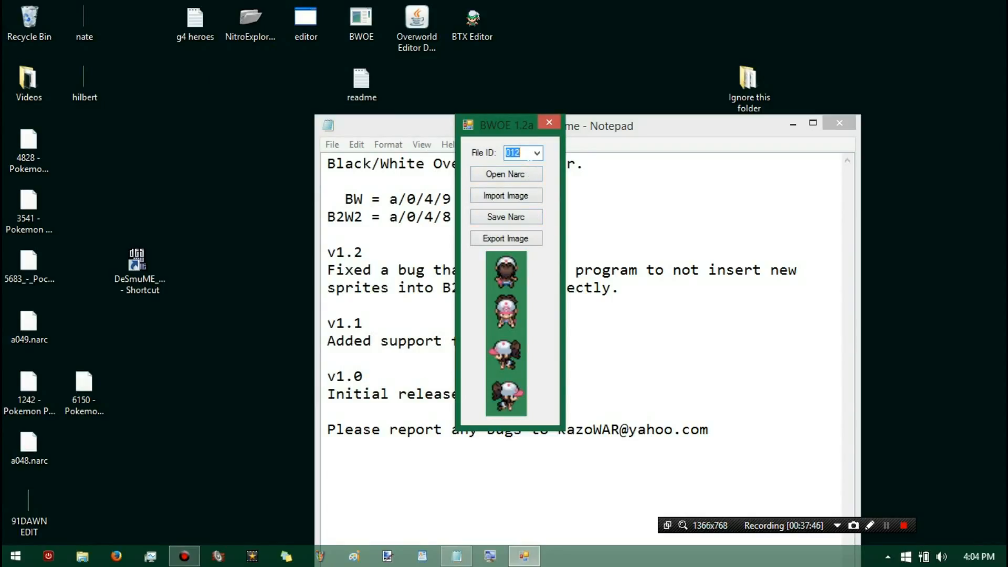
key(Up)
key(Up)
key(Up)
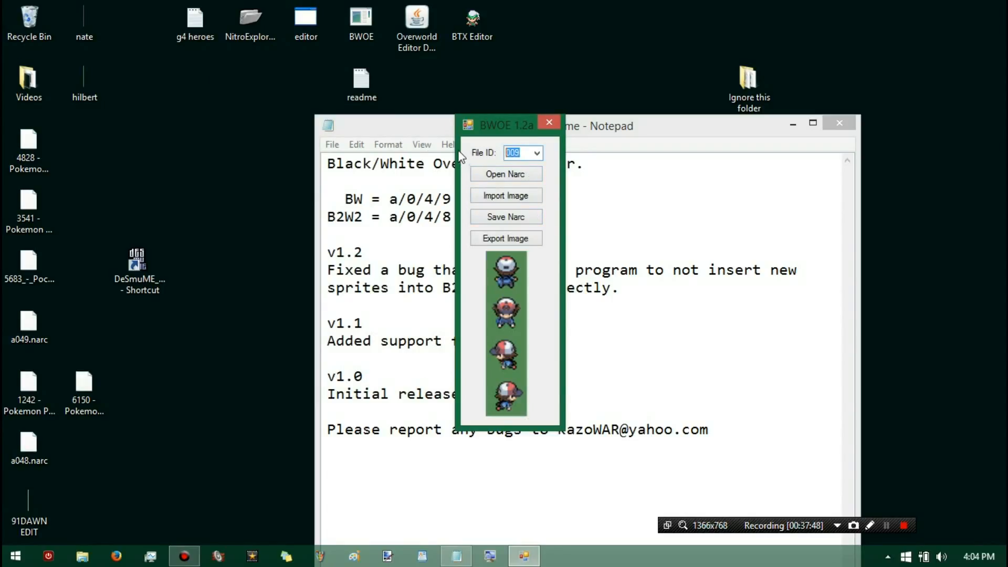
- Display the sprite sheet with file ID 209
click(537, 152)
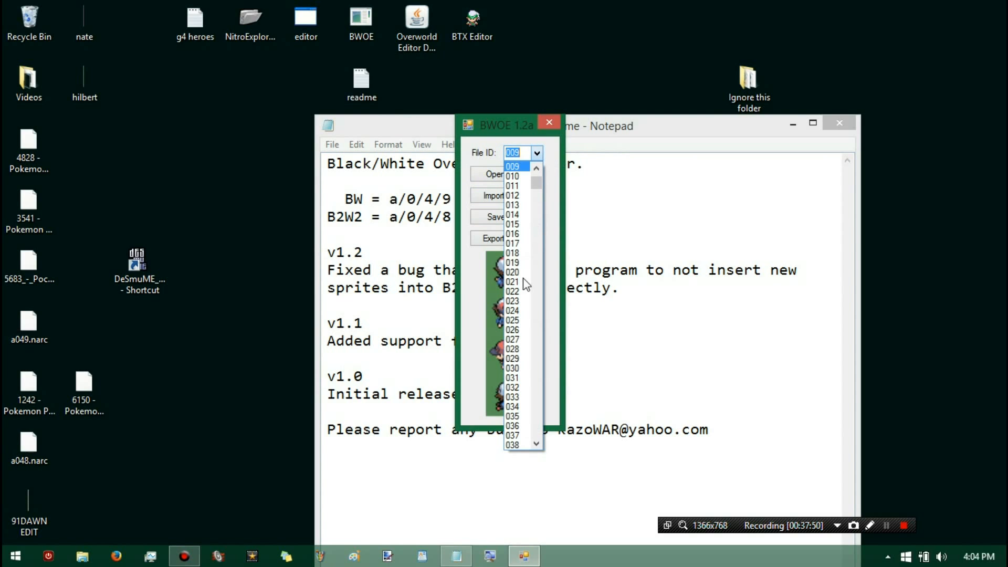
scroll(525, 282, down, 18)
scroll(525, 283, down, 20)
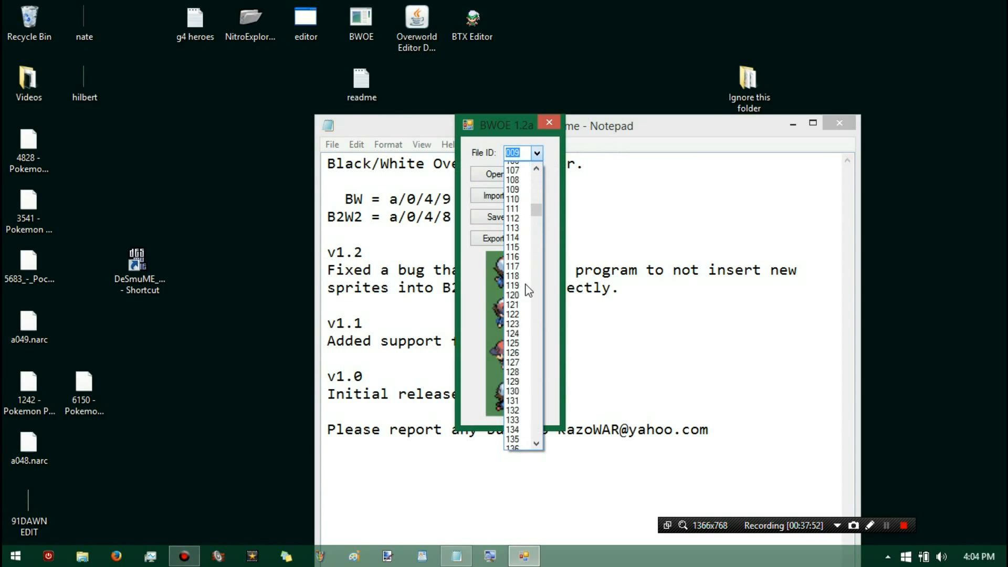
scroll(530, 296, down, 15)
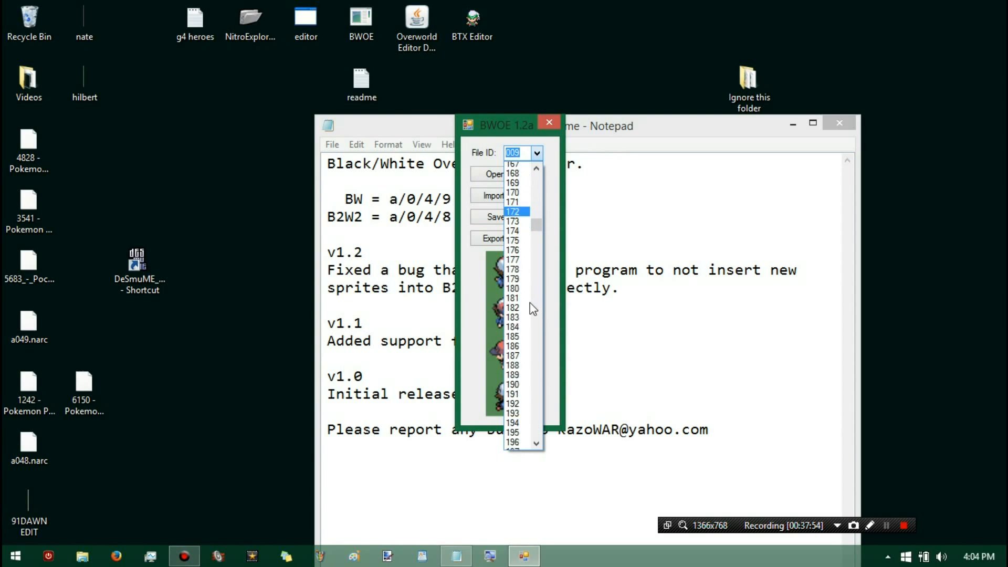
scroll(520, 342, down, 5)
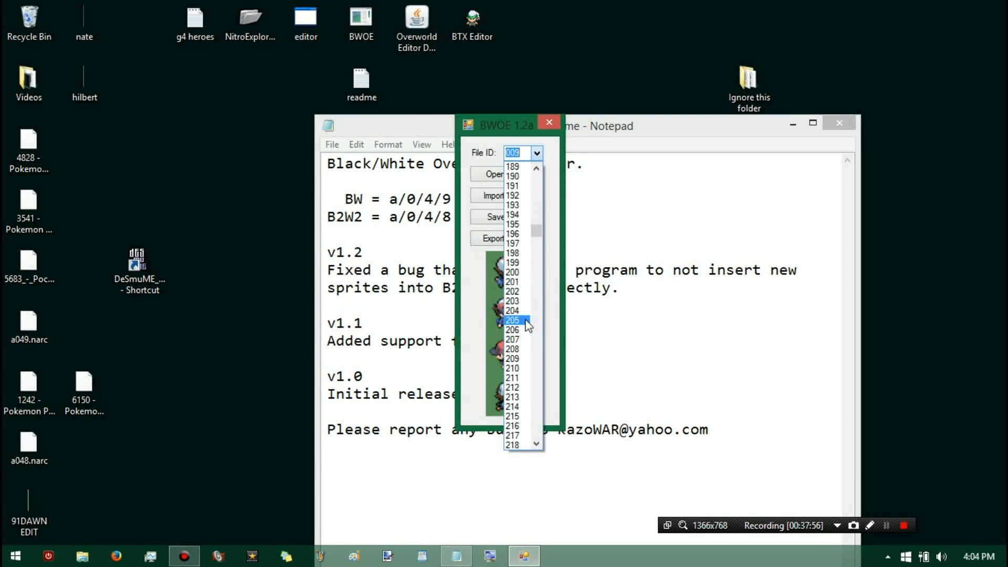
click(518, 322)
key(Down)
key(Down)
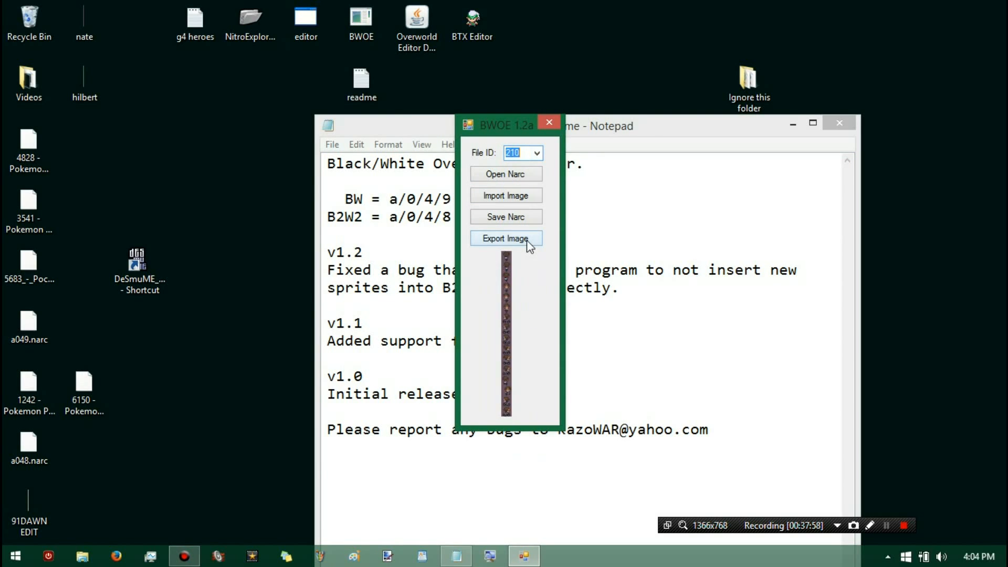
- Import the hilbert PNG image in place of sprite sheet 209
click(525, 197)
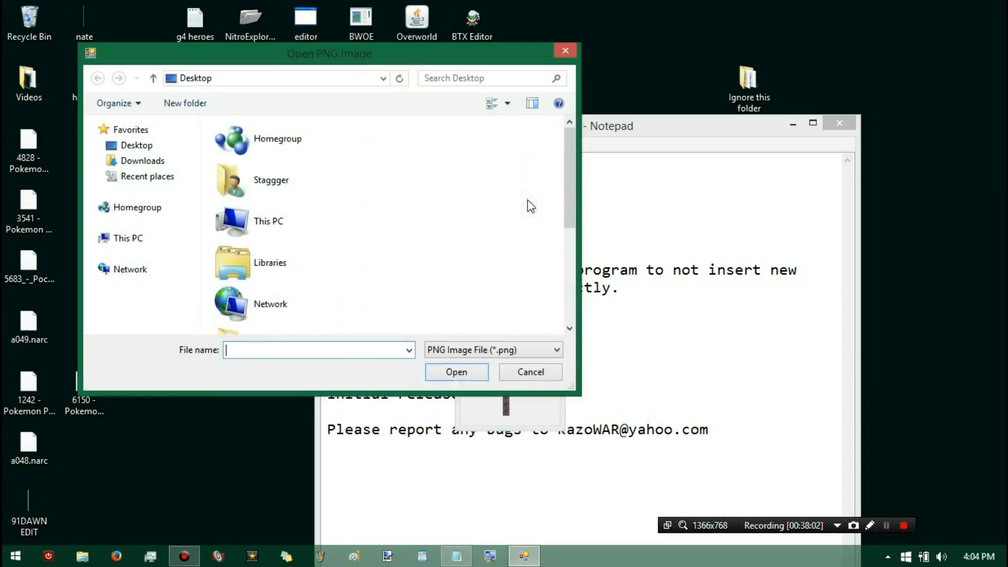
scroll(306, 237, down, 3)
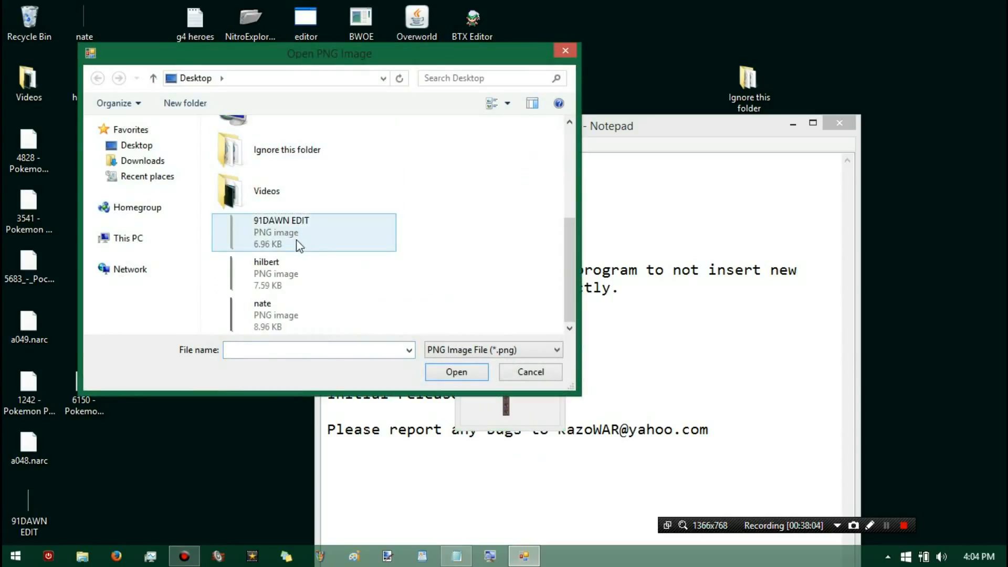
double_click(266, 275)
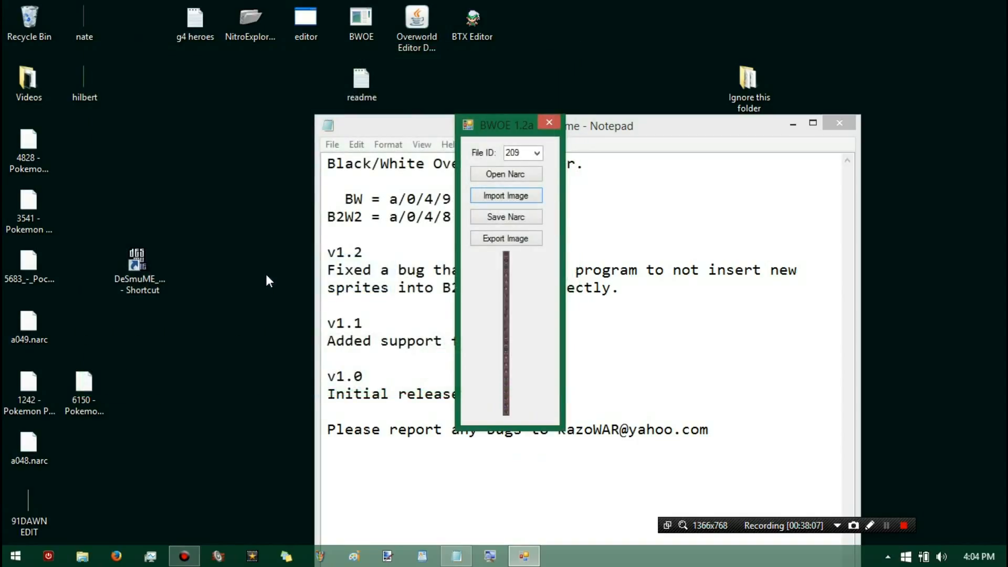
- Save the modified archive to the desktop as a048q.narc
click(514, 219)
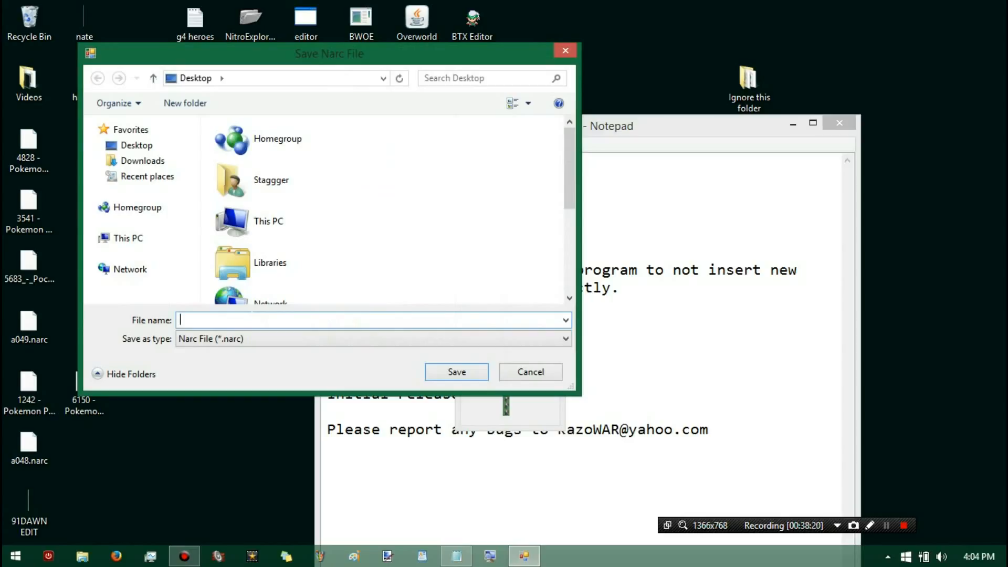
text(a)
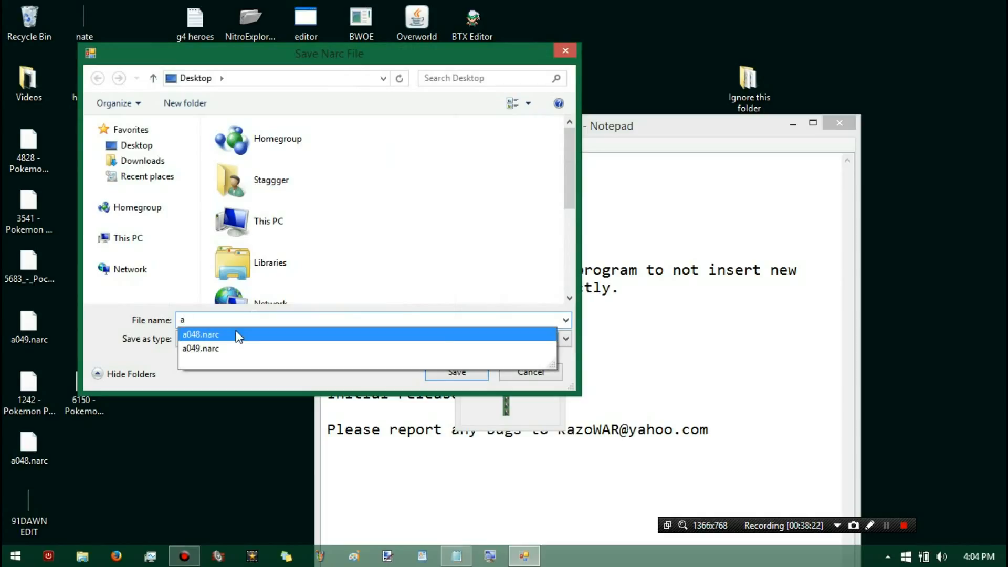
click(201, 334)
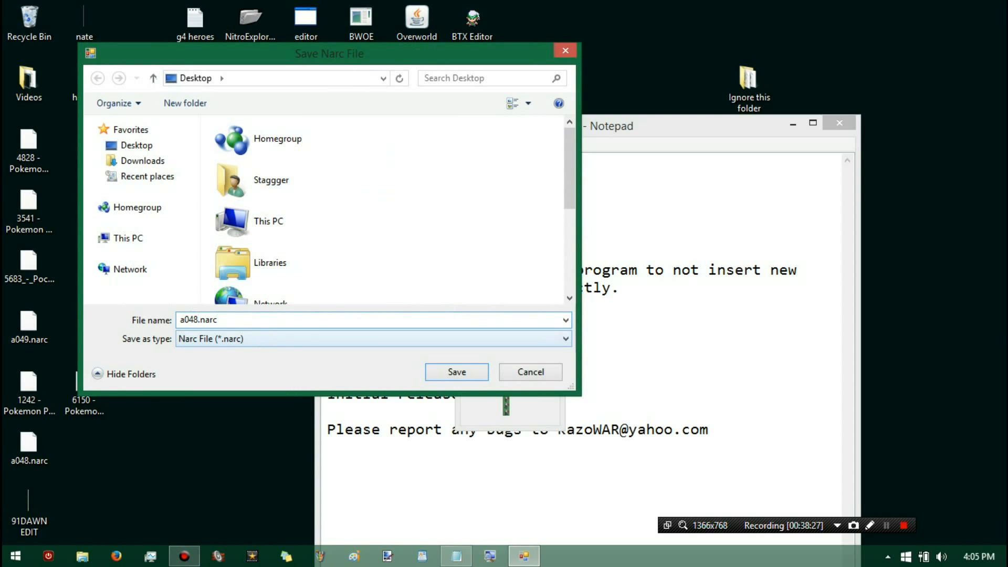
text(q)
click(456, 372)
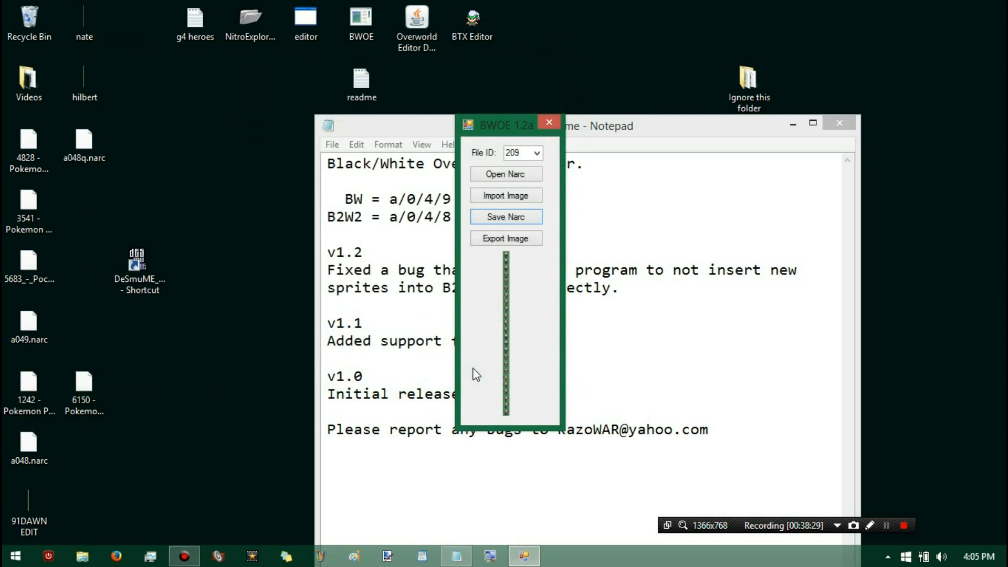
- Open the a049.narc archive and display the sprite sheet with file ID 006
click(515, 174)
scroll(278, 252, down, 3)
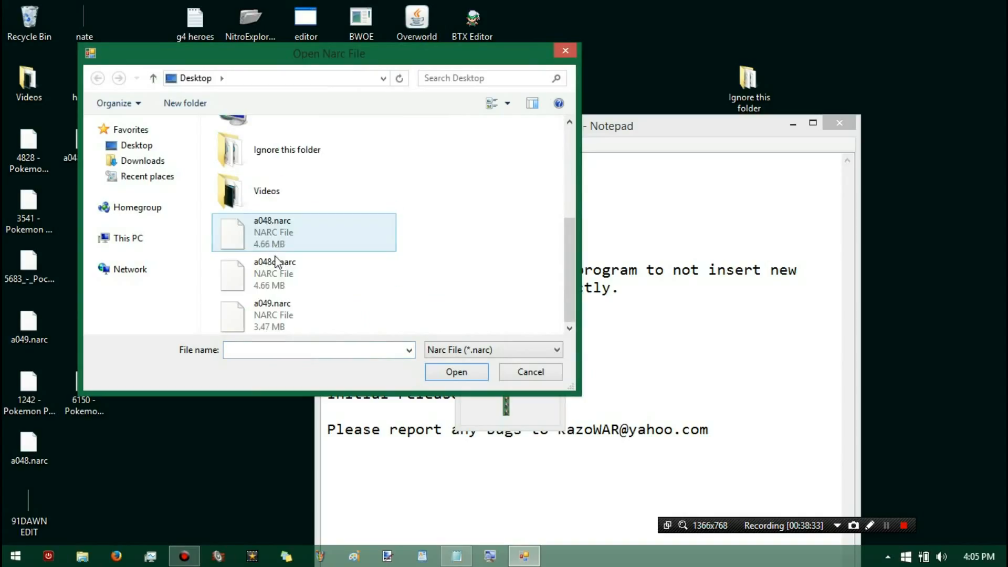
double_click(268, 310)
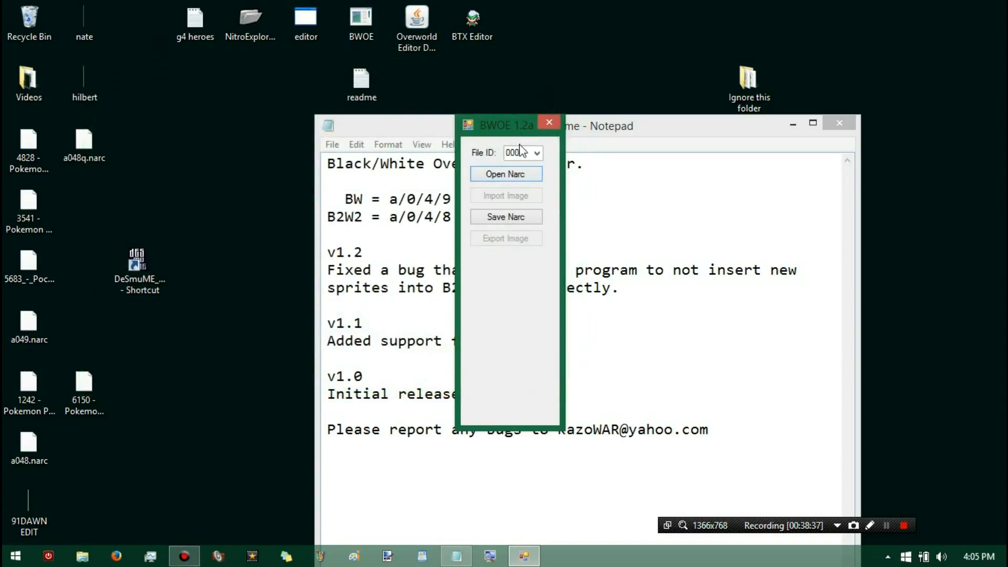
scroll(525, 153, down, 3)
scroll(535, 169, down, 2)
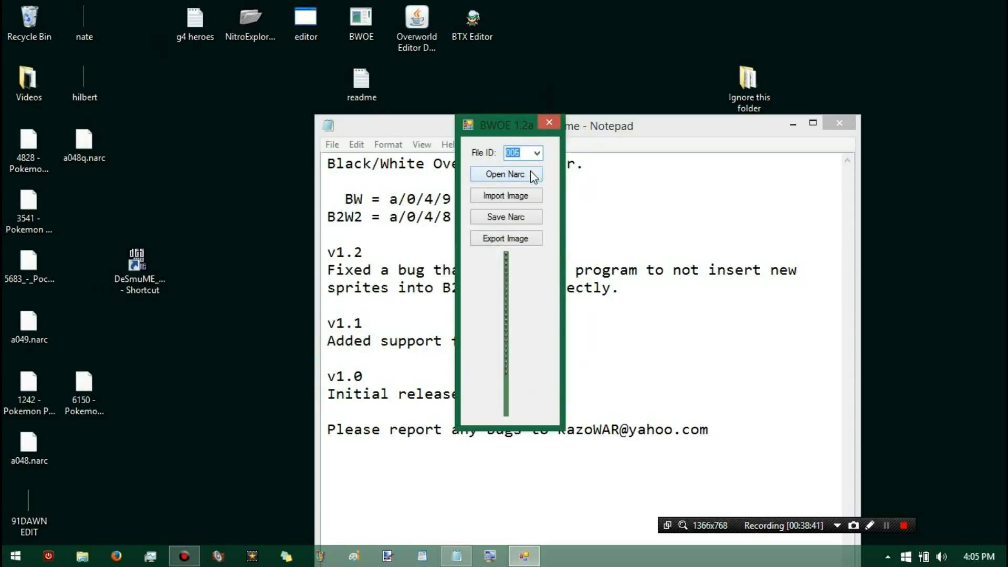
- Import the nate PNG image in place of sprite sheet 006
click(525, 200)
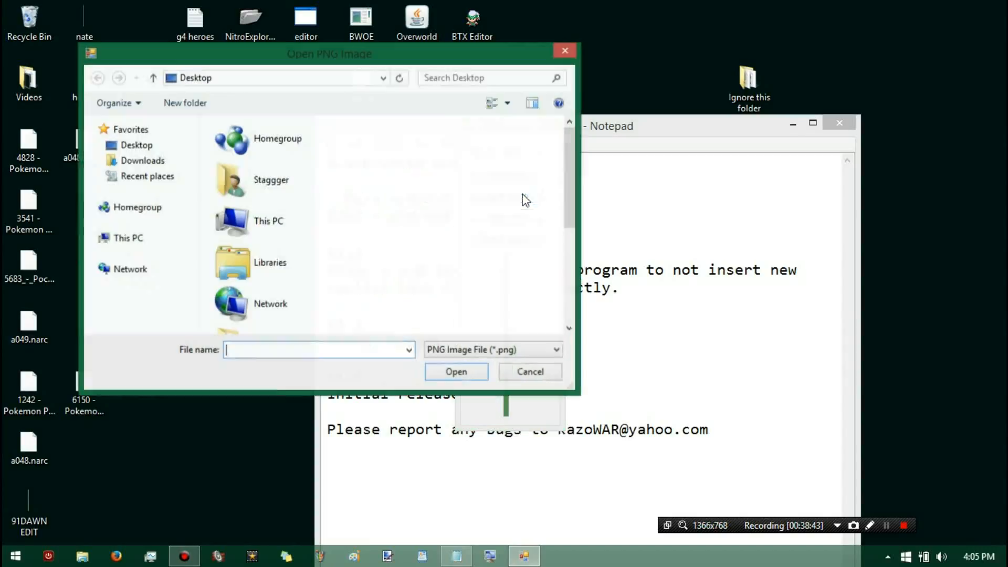
click(268, 229)
scroll(267, 230, down, 3)
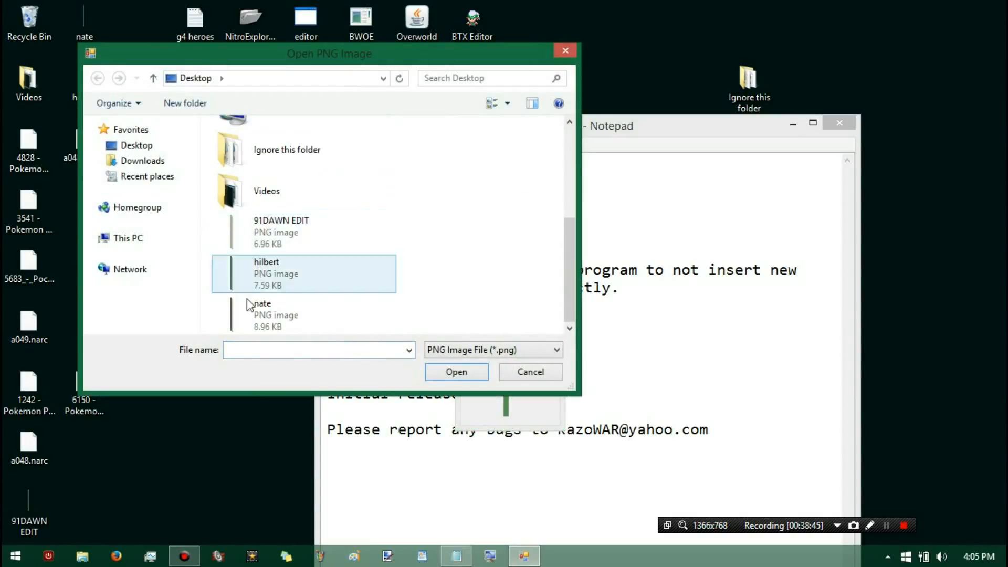
double_click(241, 322)
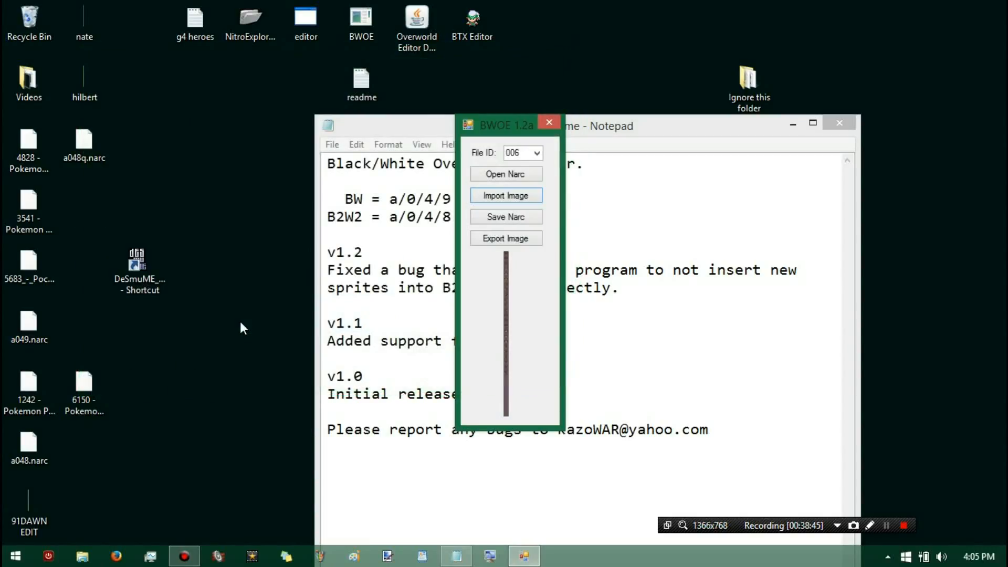
- Save the modified archive to the desktop as a049q.narc and close BWOE
click(531, 221)
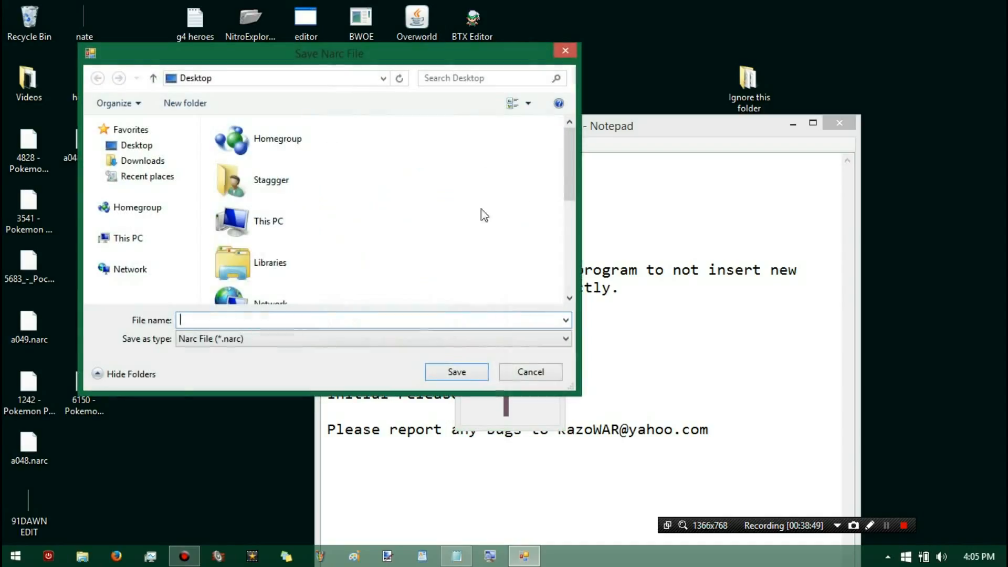
click(261, 267)
scroll(262, 268, down, 5)
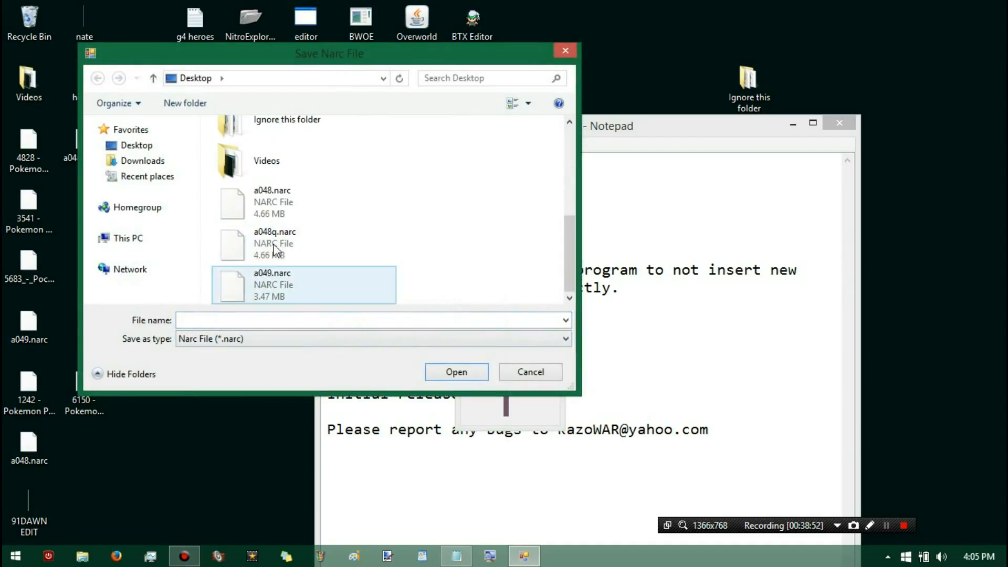
click(269, 285)
click(199, 320)
click(199, 320)
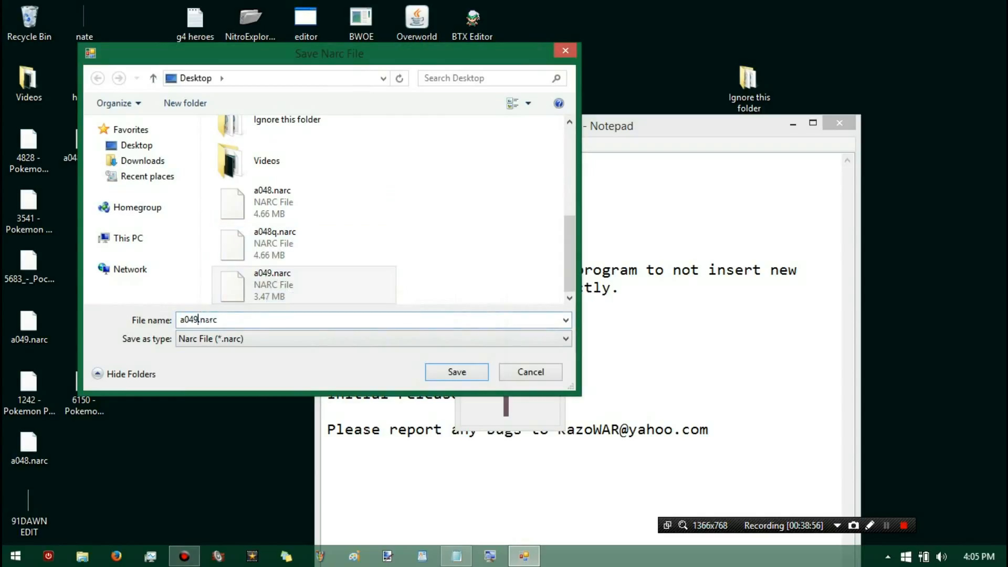
text(q)
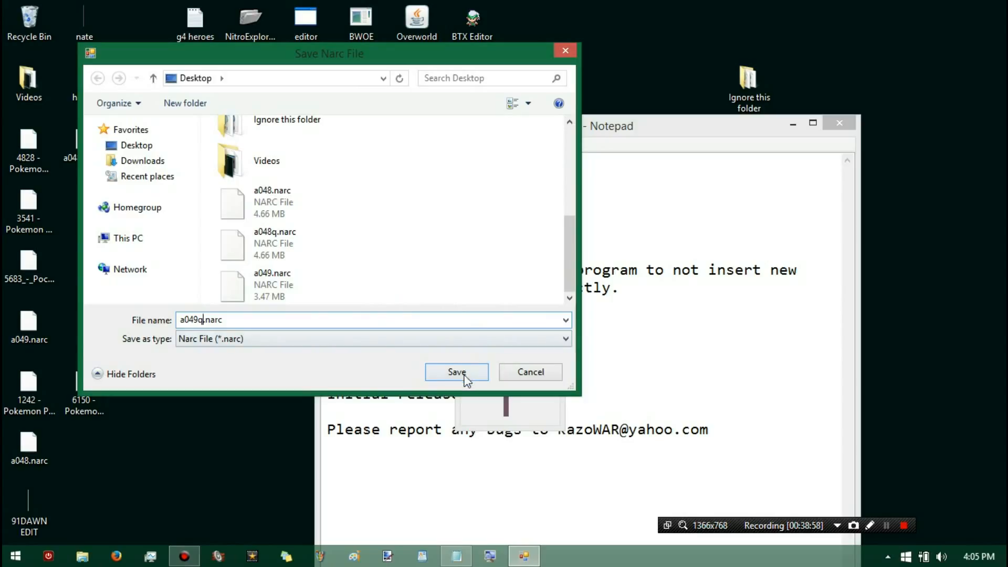
click(464, 374)
click(547, 122)
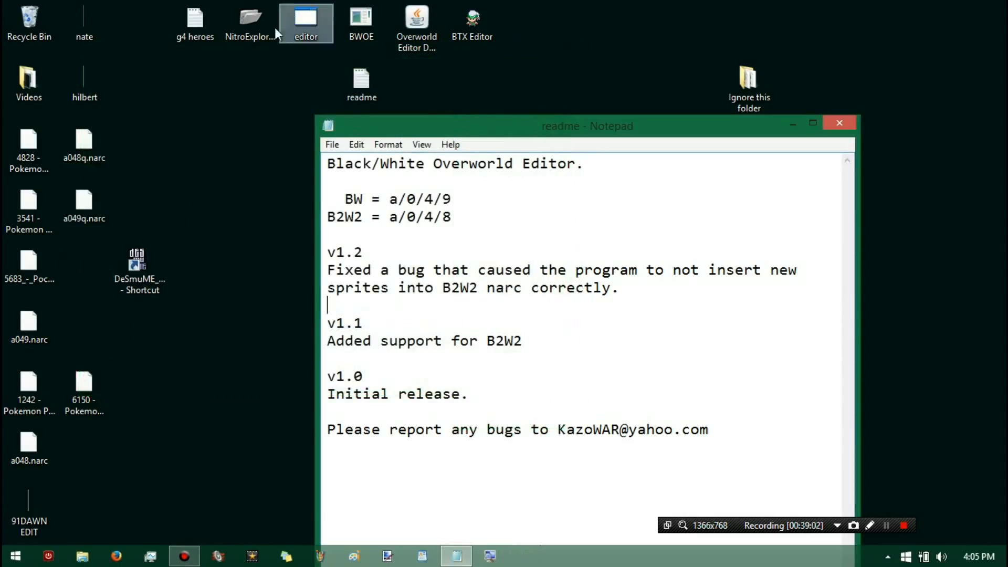
- Launch Nitro Explorer 2 and load the ROM 5683_-_Pocket_Monsters_Black_KOR_NDS-iND.nds
double_click(256, 26)
click(160, 146)
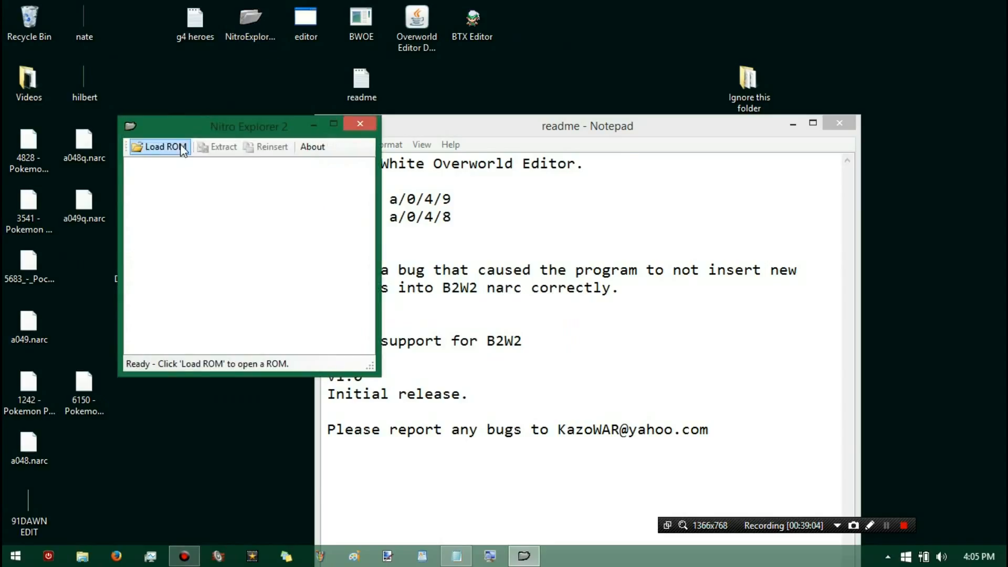
scroll(293, 297, down, 5)
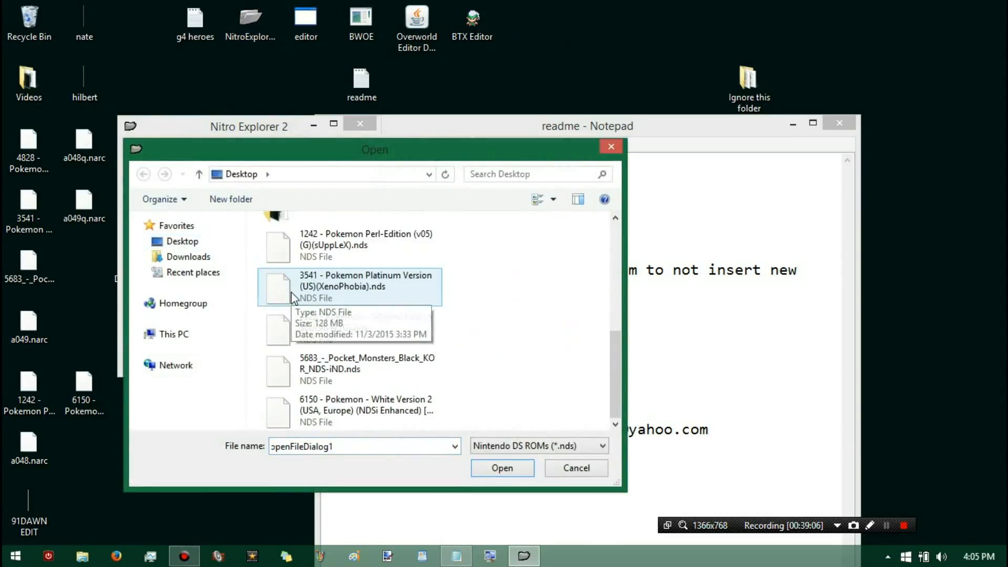
click(327, 373)
double_click(326, 374)
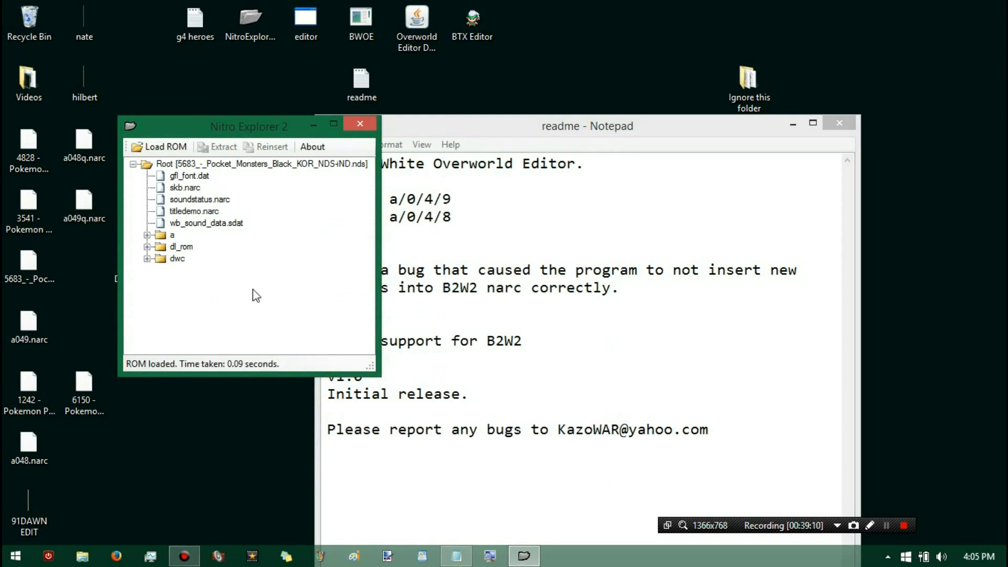
- Expand the ROM's file tree to folder a/0/4 and select file 9
click(147, 235)
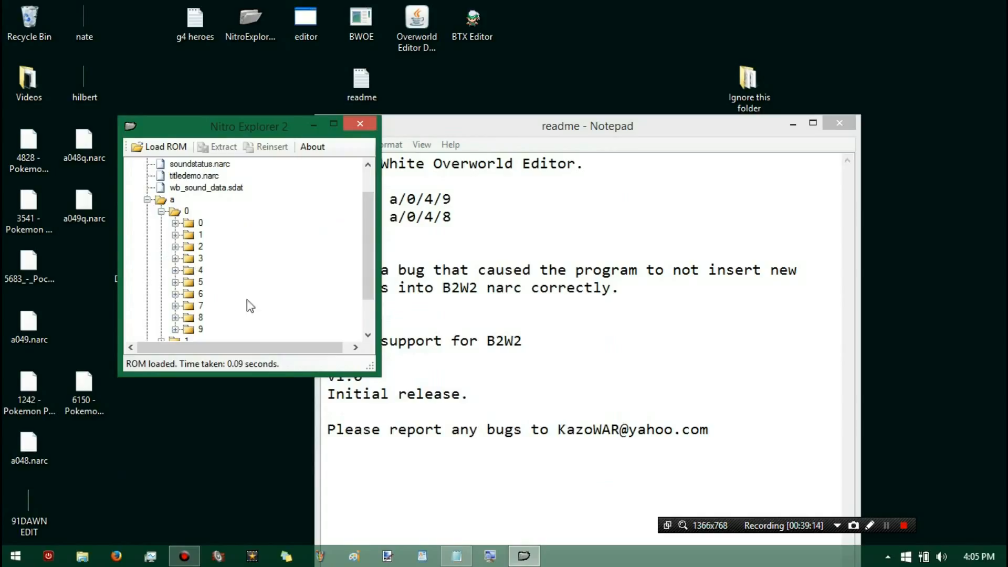
scroll(164, 298, down, 2)
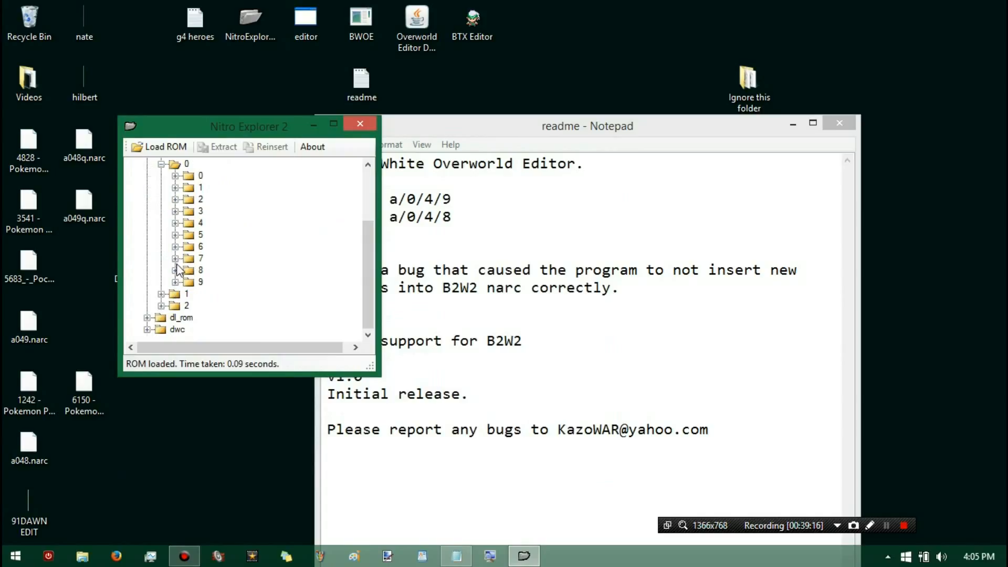
click(176, 223)
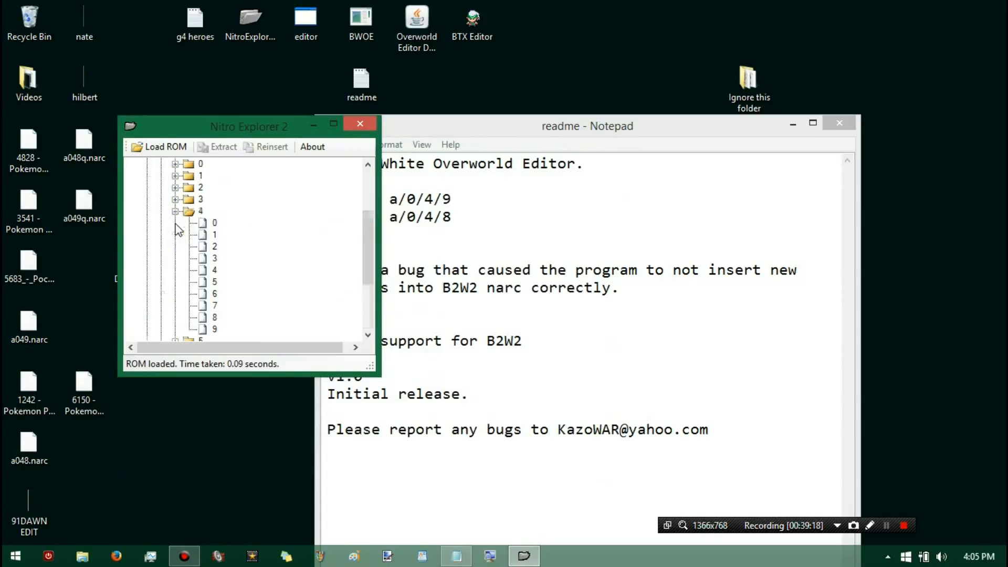
scroll(202, 207, down, 3)
click(213, 210)
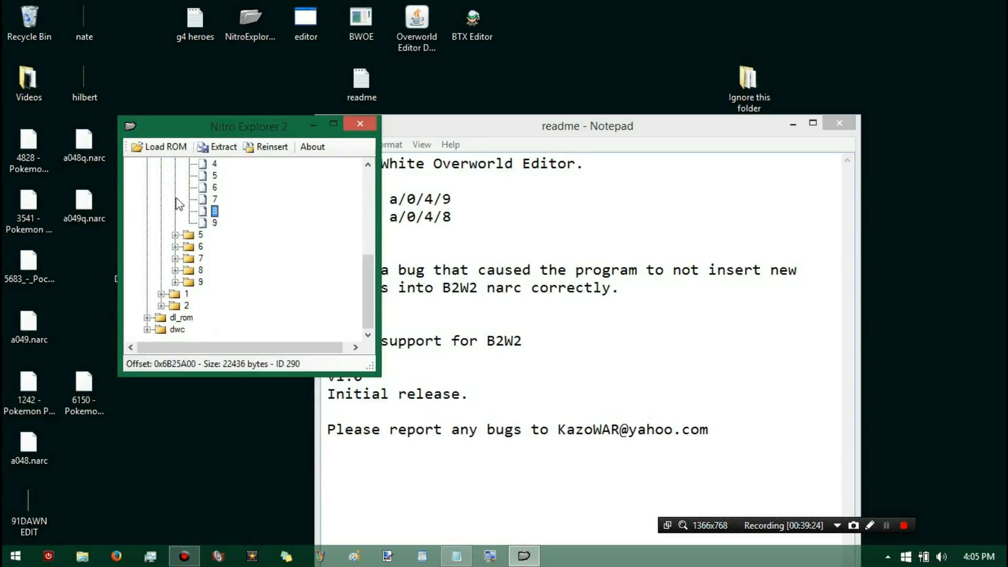
click(214, 223)
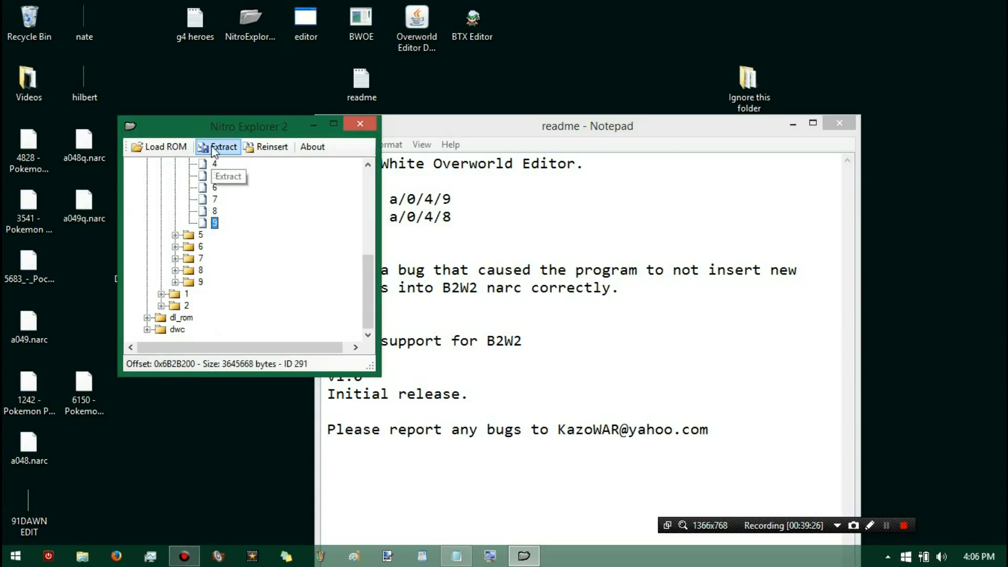
- Reinsert a049q.narc from the desktop in place of the selected file a/0/4/9
click(268, 147)
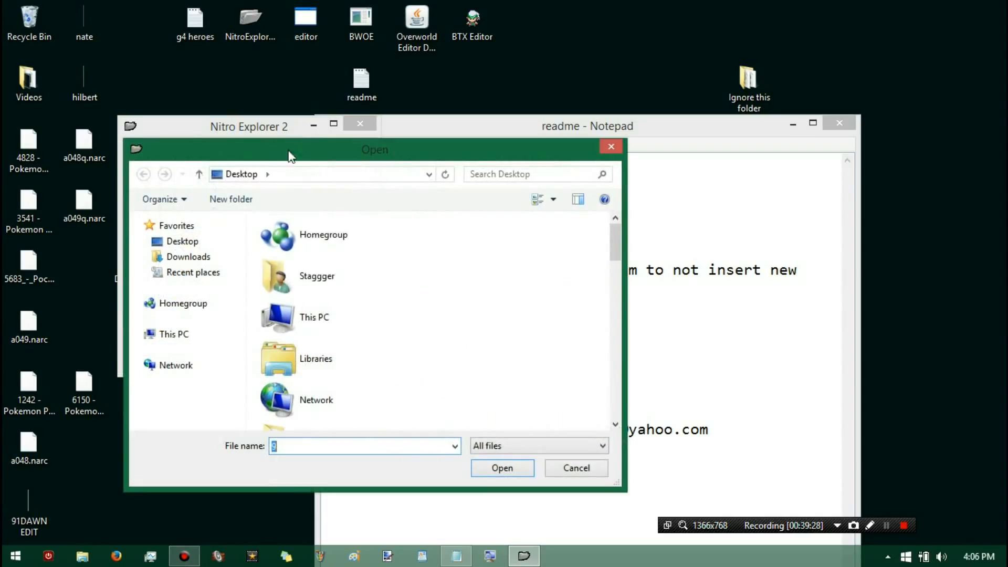
scroll(313, 350, down, 10)
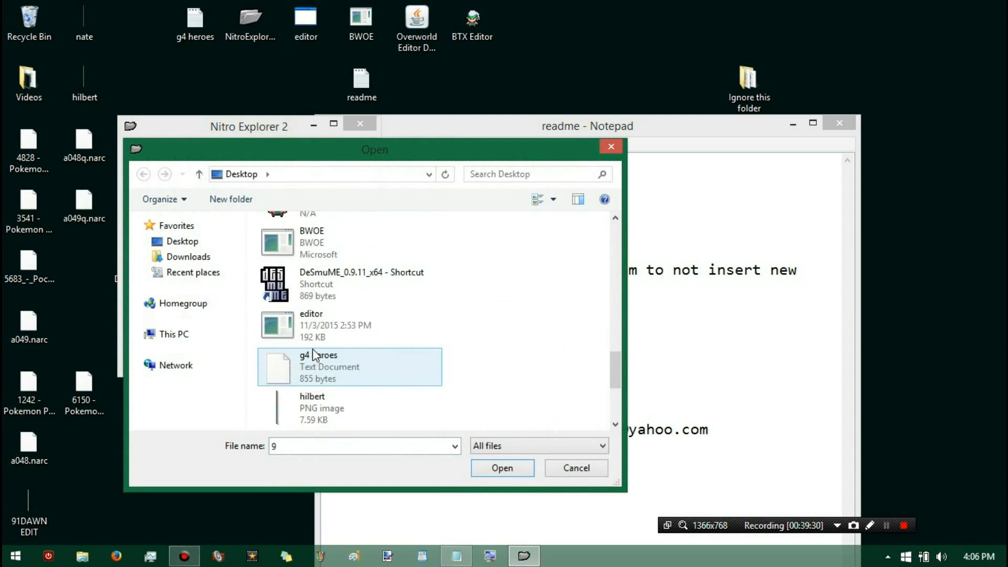
scroll(313, 353, up, 2)
scroll(314, 362, down, 3)
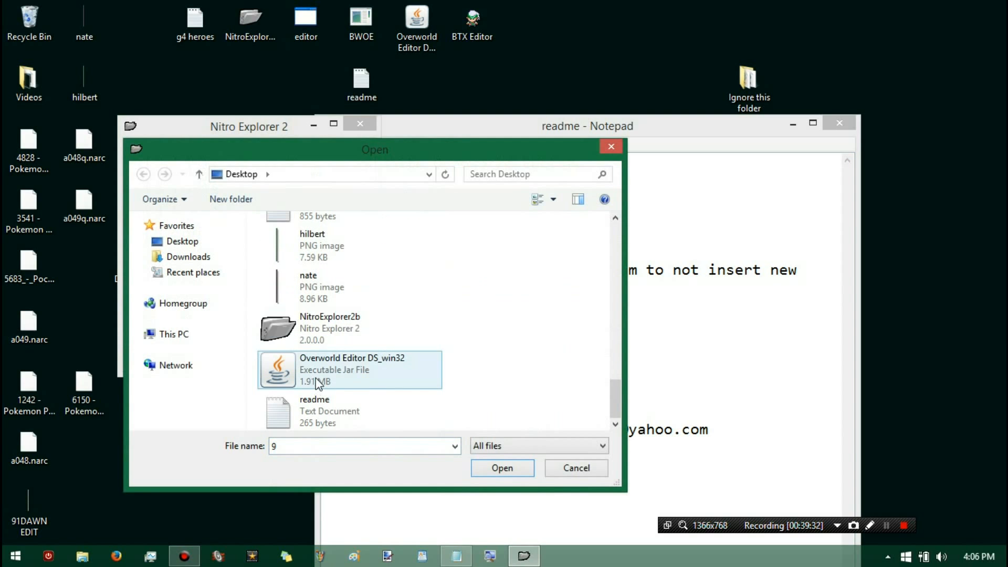
scroll(317, 383, up, 3)
scroll(316, 383, up, 5)
scroll(319, 386, down, 2)
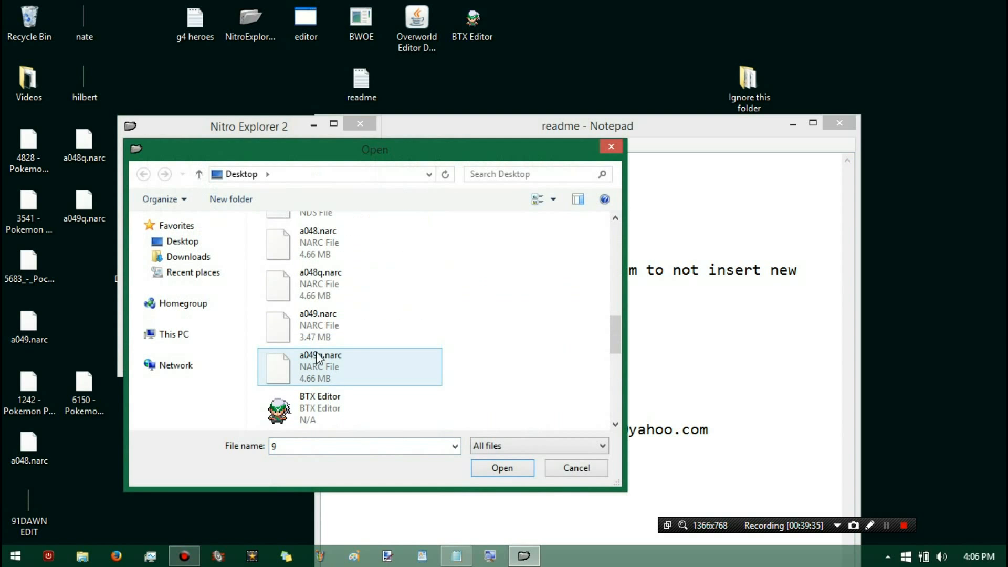
scroll(322, 388, down, 2)
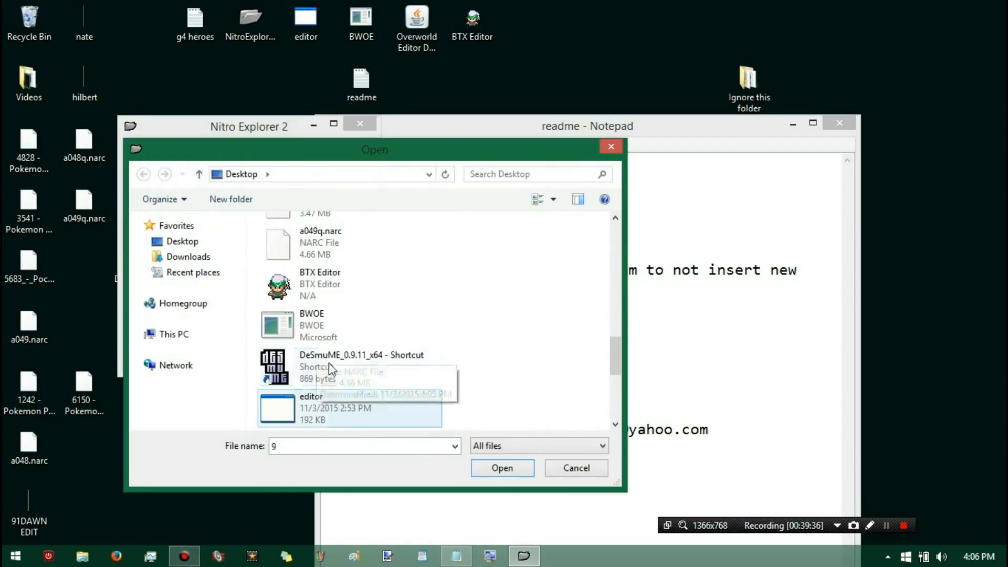
click(341, 242)
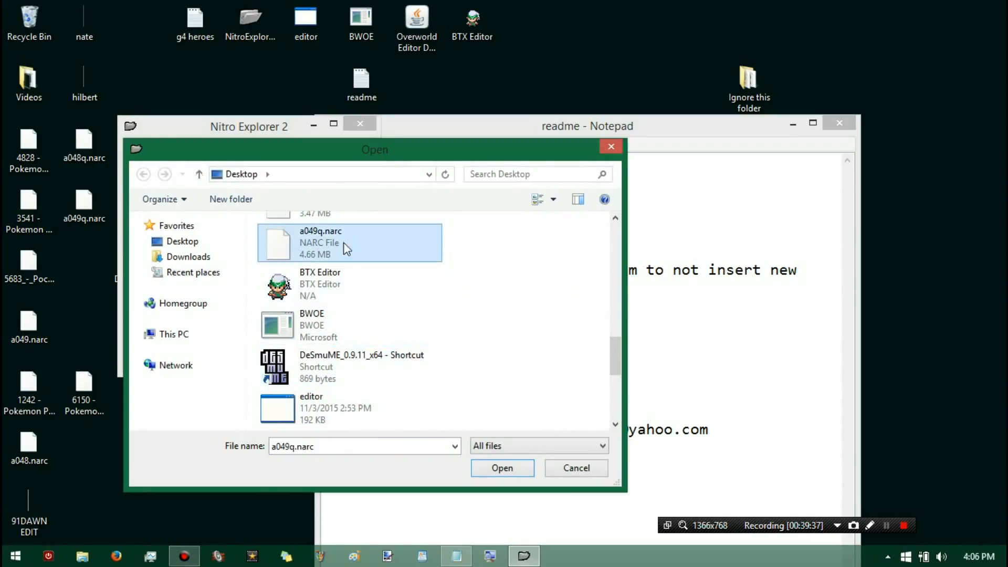
click(528, 468)
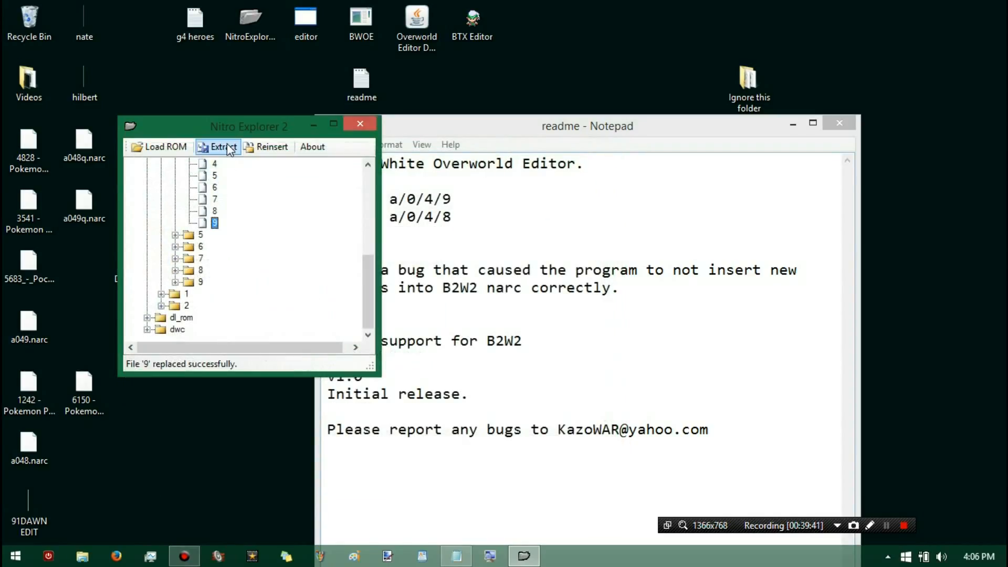
- Load the ROM 6150 - Pokemon - White Version 2 (USA, Europe) and select file 8 in folder a/0/4
click(156, 146)
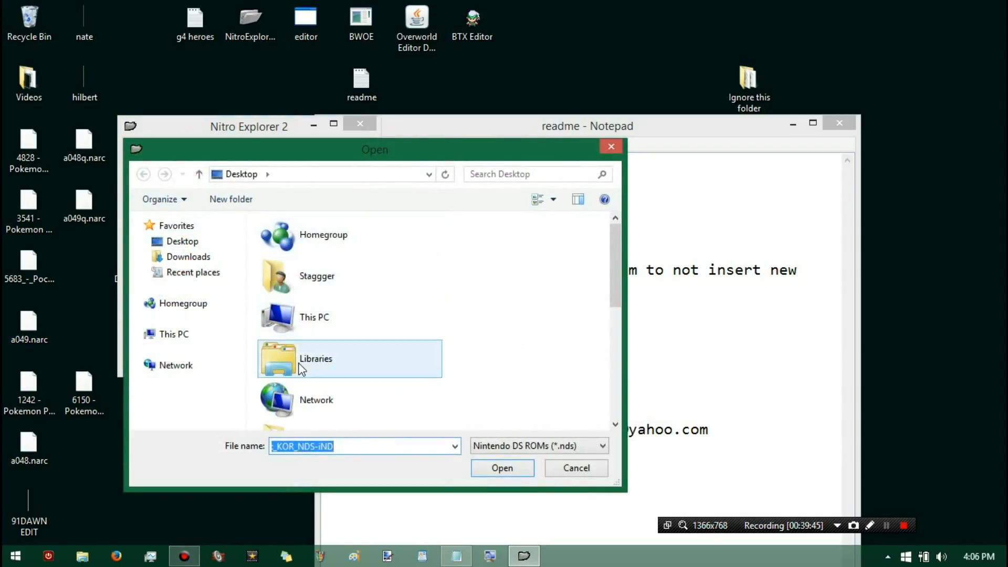
scroll(283, 363, down, 5)
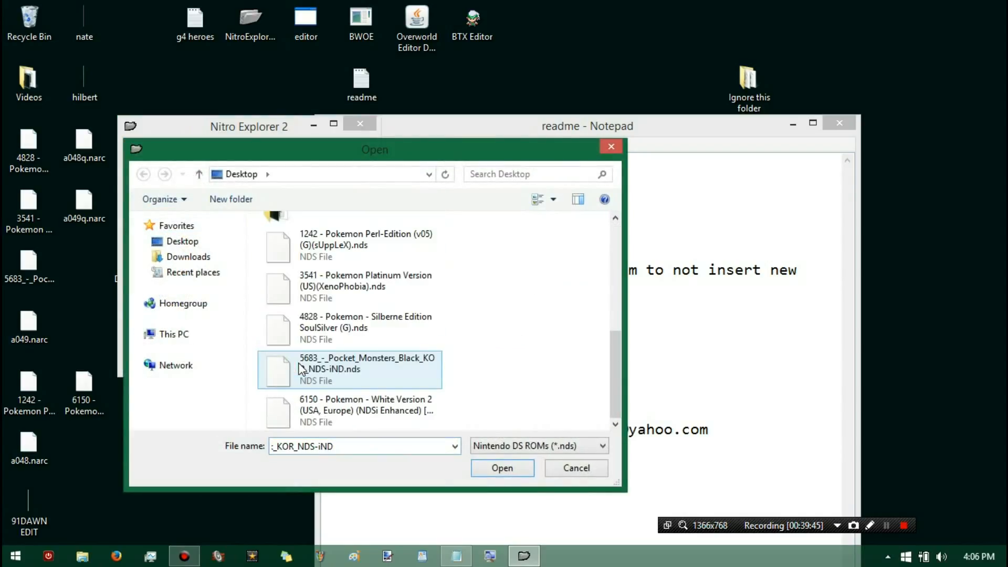
double_click(309, 403)
double_click(171, 211)
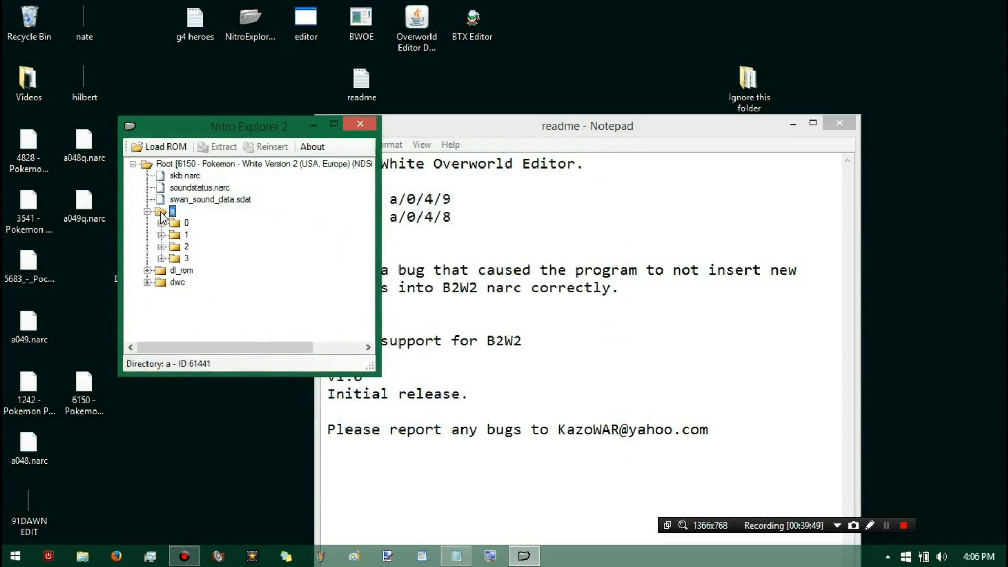
click(162, 222)
scroll(183, 223, down, 2)
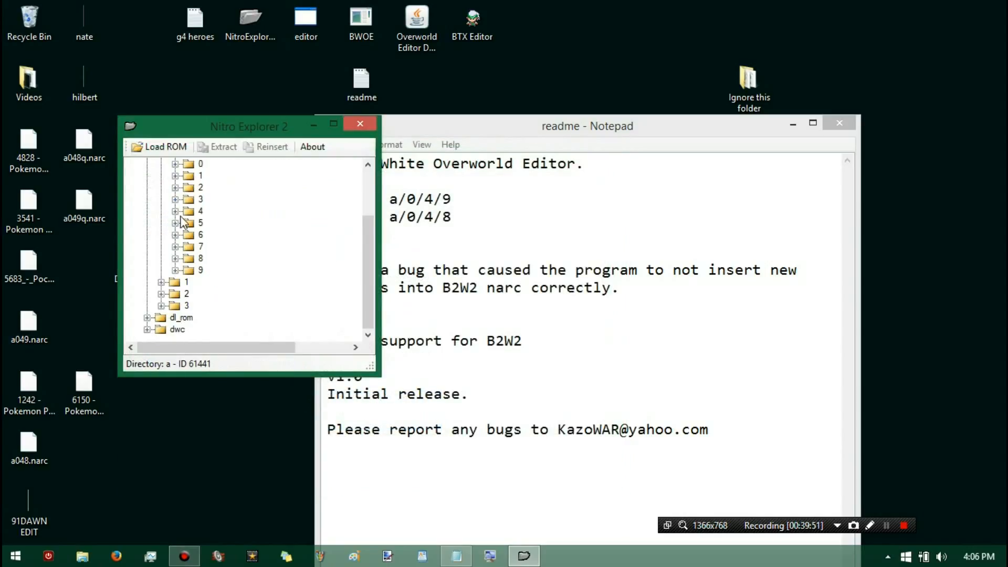
click(177, 212)
scroll(187, 220, down, 2)
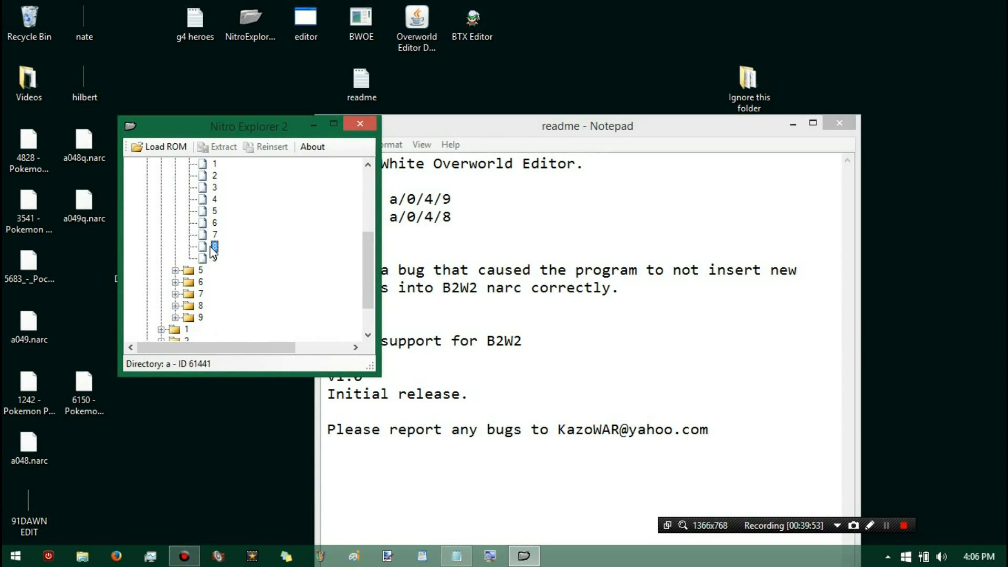
click(215, 247)
- Reinsert a048q.narc in place of the selected file a/0/4/8, and close Nitro Explorer and the readme
click(270, 147)
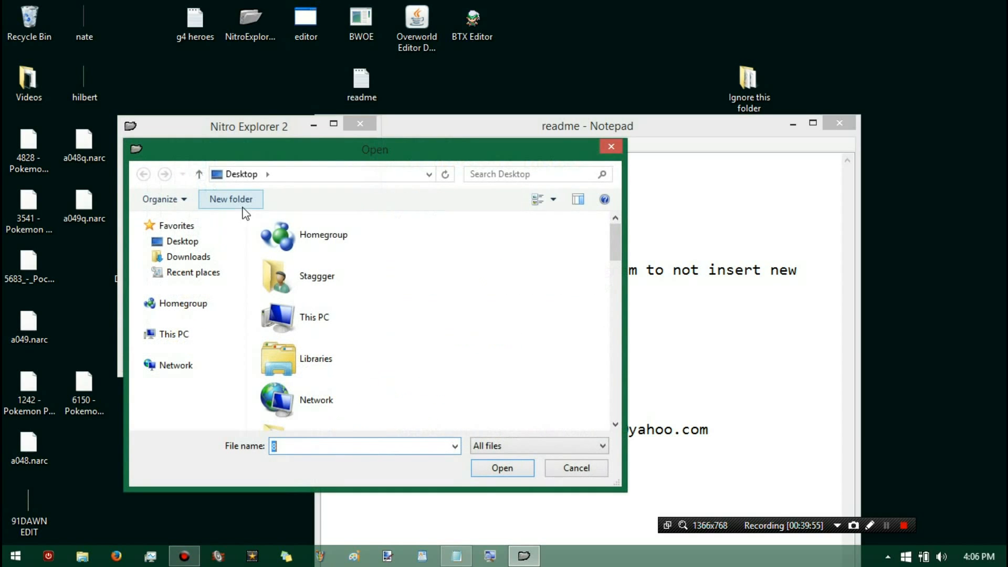
scroll(315, 317, down, 7)
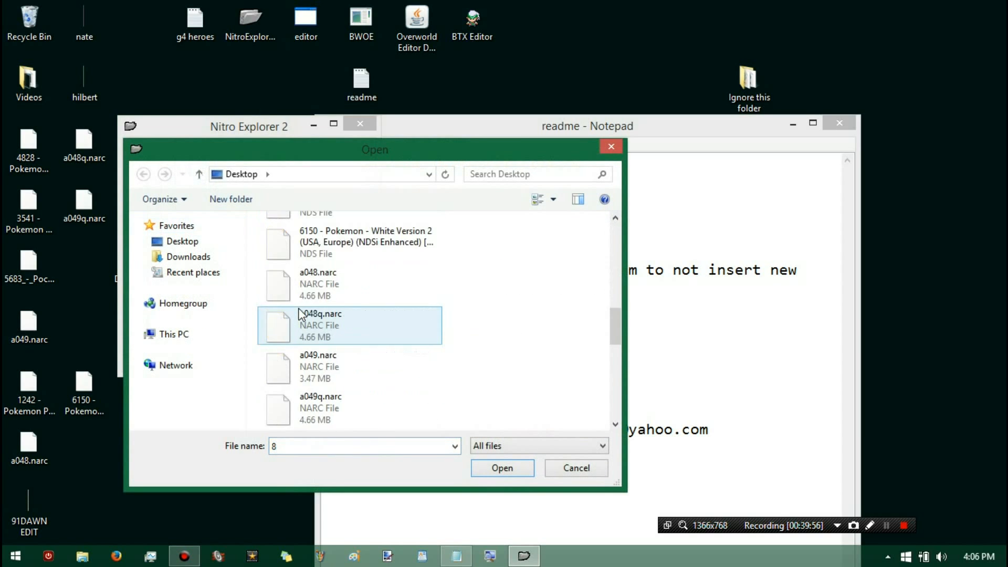
scroll(302, 315, up, 2)
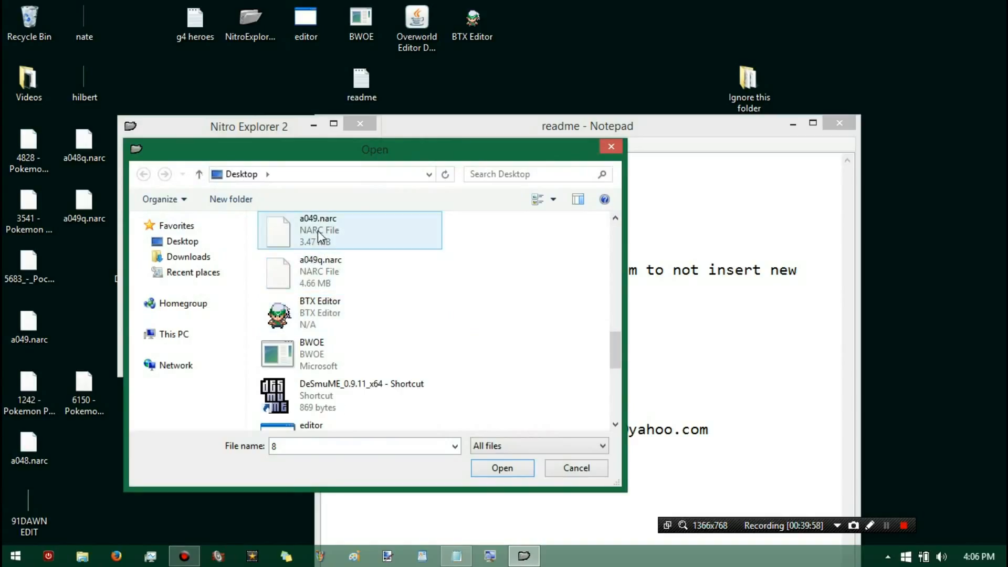
scroll(325, 303, up, 1)
click(324, 304)
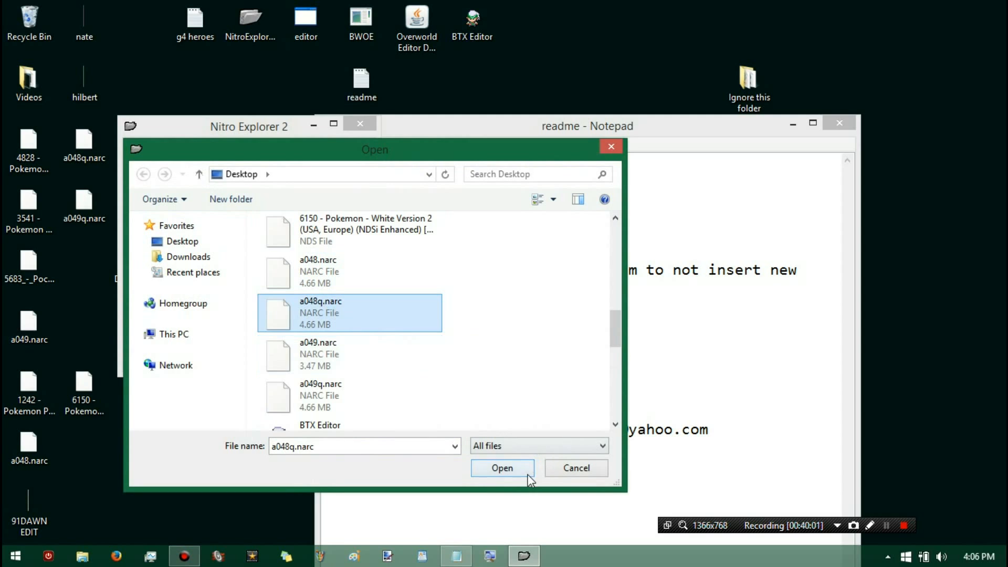
click(502, 468)
click(360, 124)
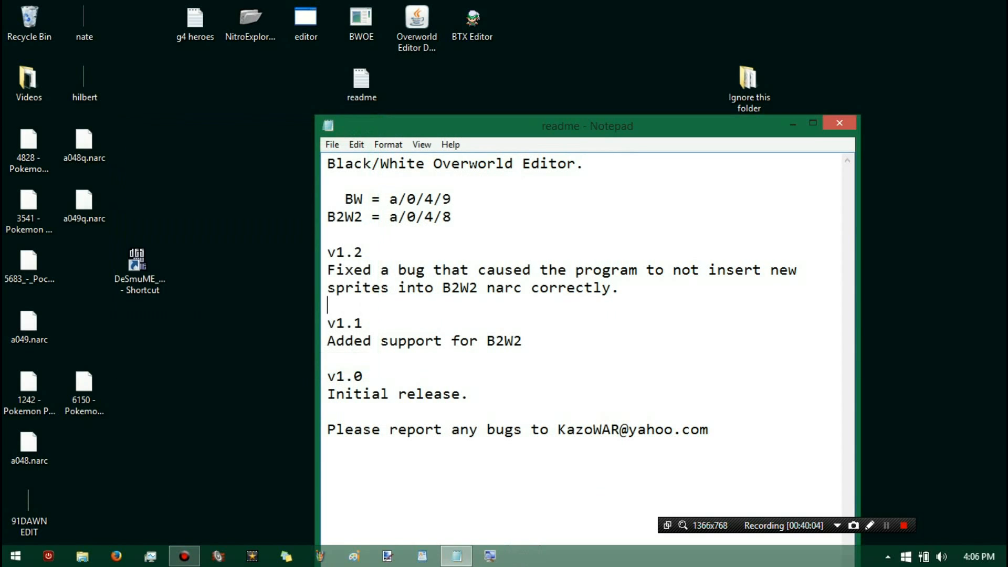
click(840, 124)
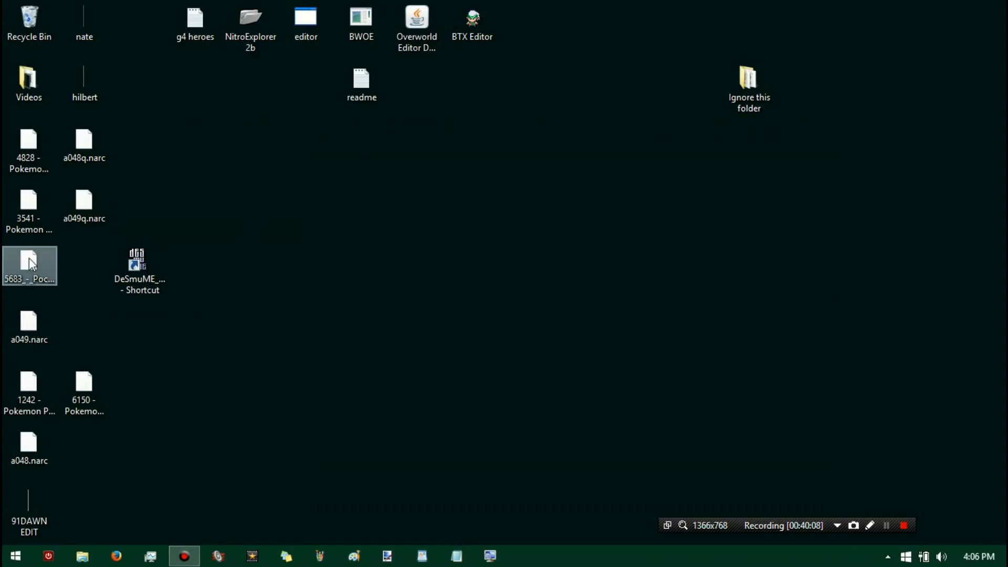
- Run the 5683 Pocket Monsters Black ROM in a maximized DeSmuME window and continue the saved game
drag(30, 257, 129, 255)
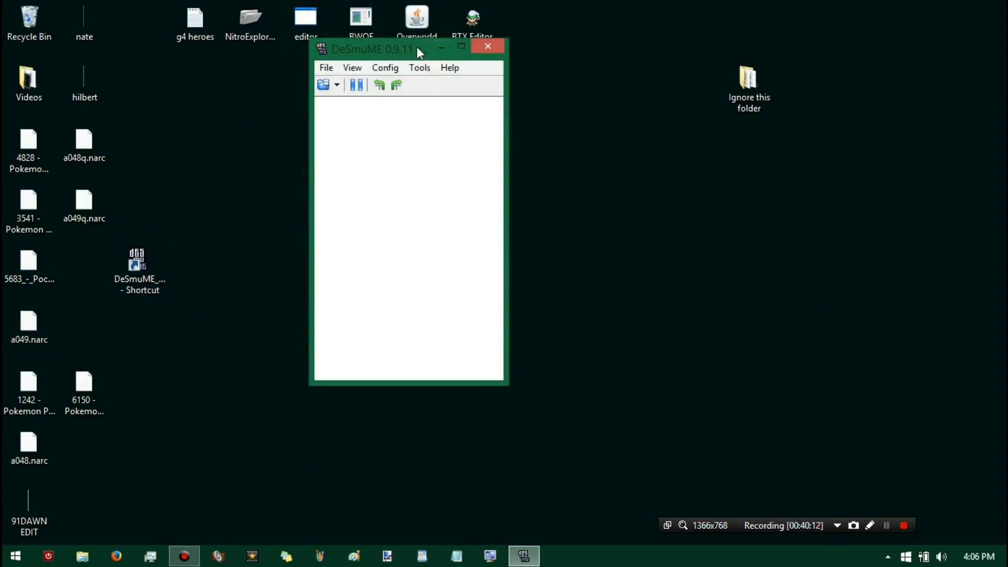
double_click(417, 46)
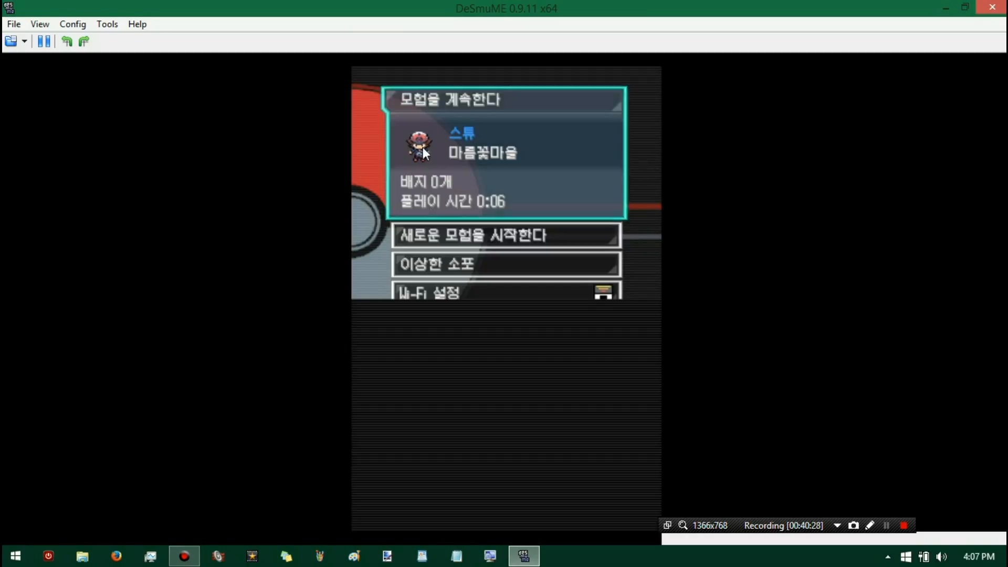
click(448, 148)
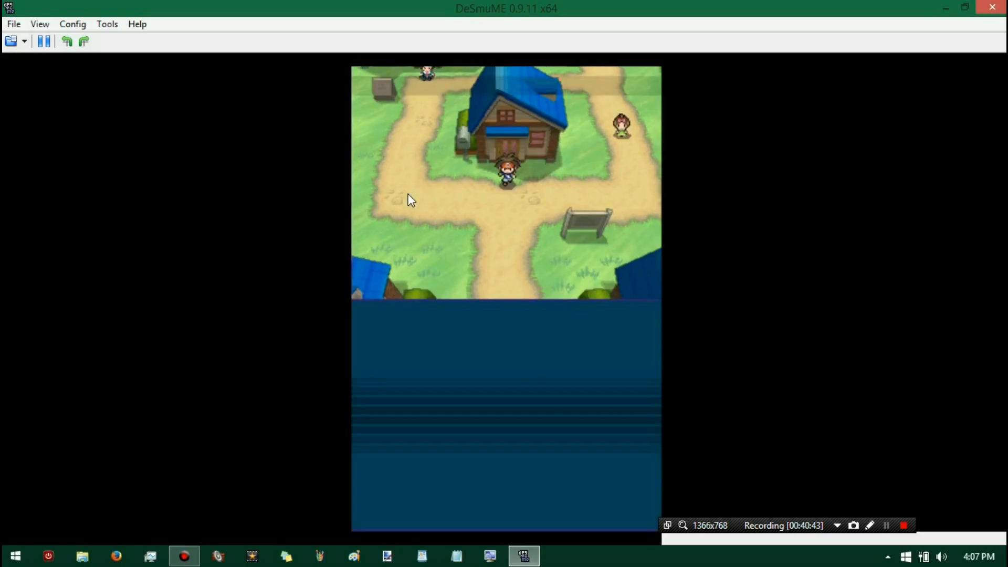
- Walk the player down, up and right through the town to check the replaced sprite, and close DeSmuME
key(Down)
key(Down)
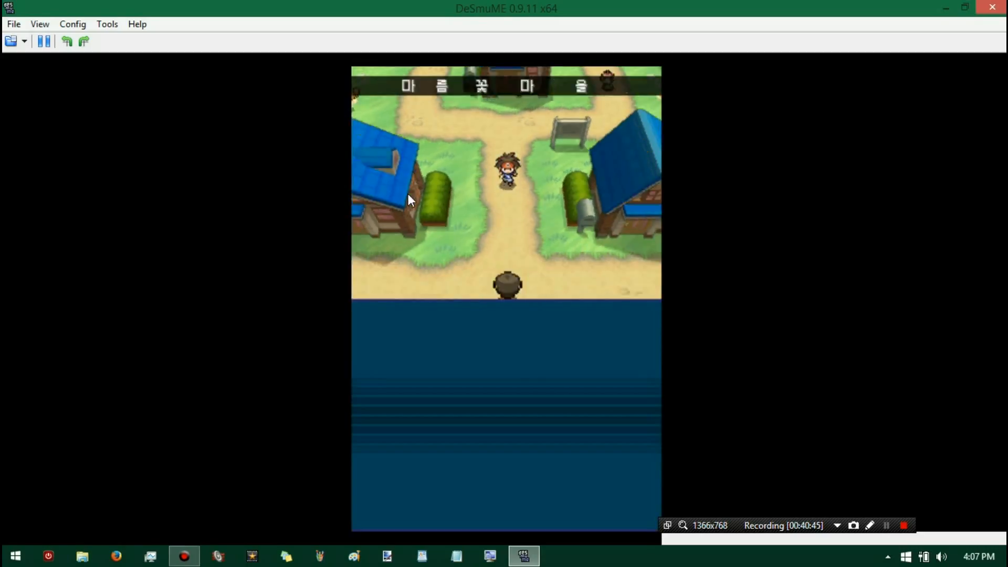
key(Up)
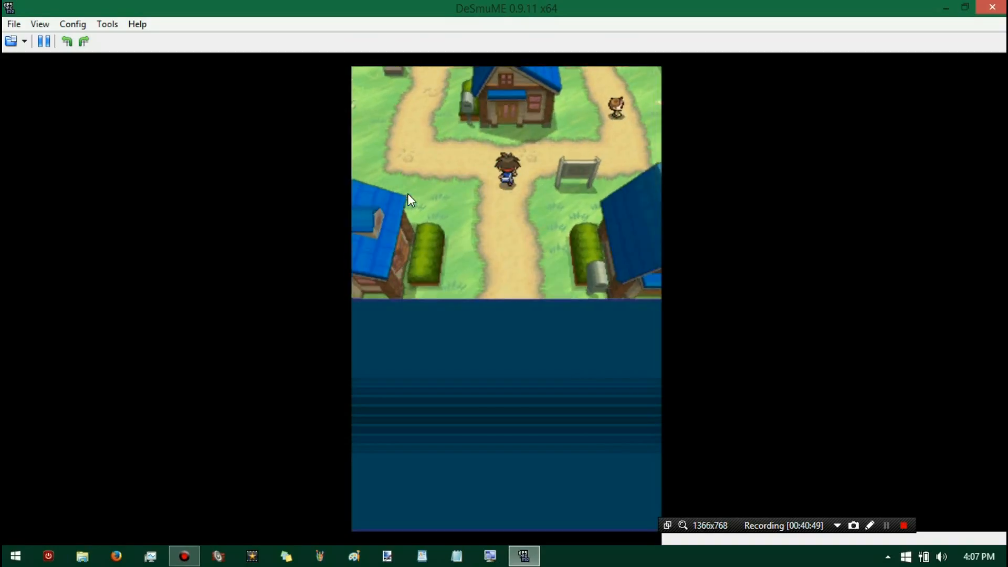
key(Right)
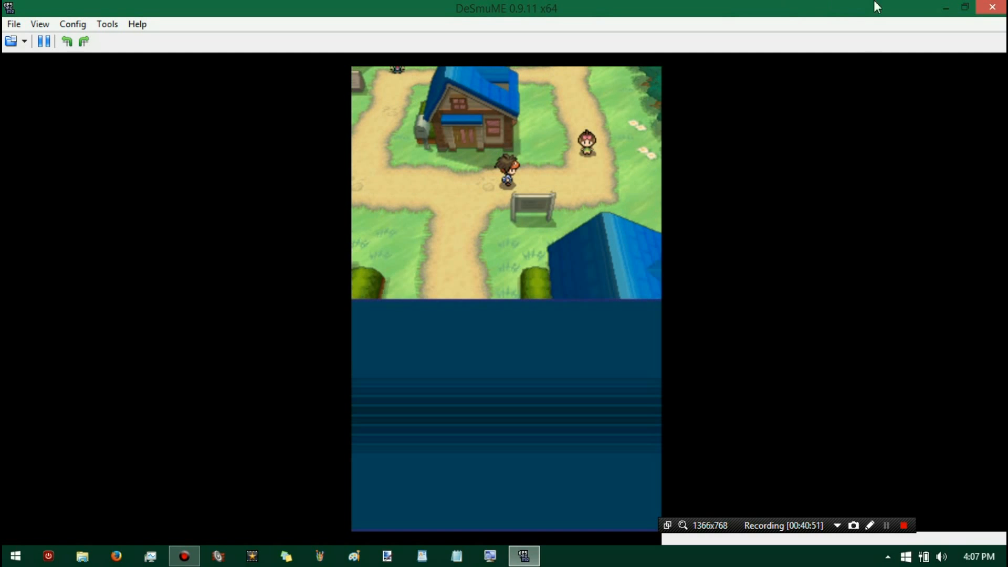
click(993, 8)
- Test the 6150 Pokemon White Version 2 ROM in a maximized DeSmuME window, continuing the saved game and walking the player right
click(30, 409)
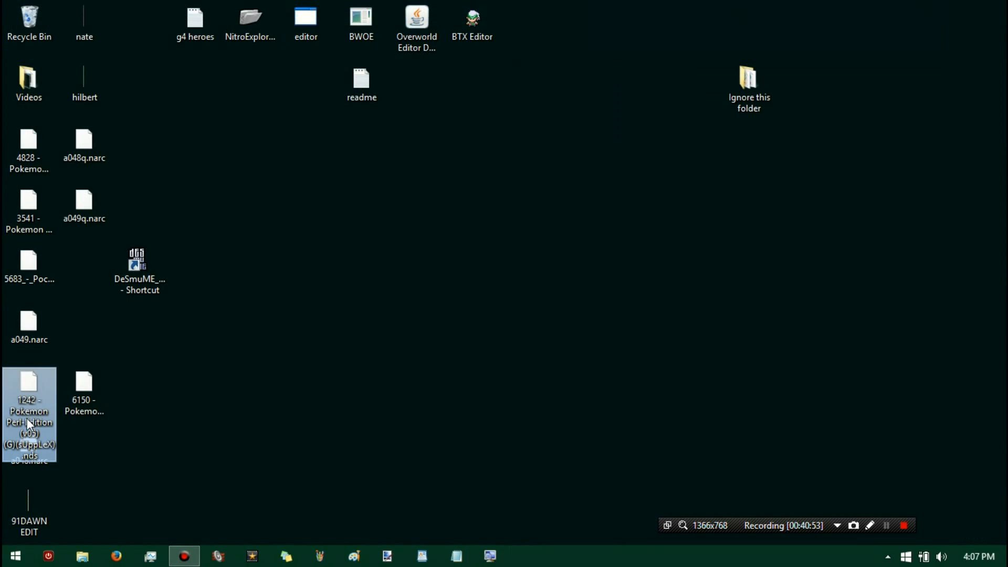
drag(74, 401, 138, 262)
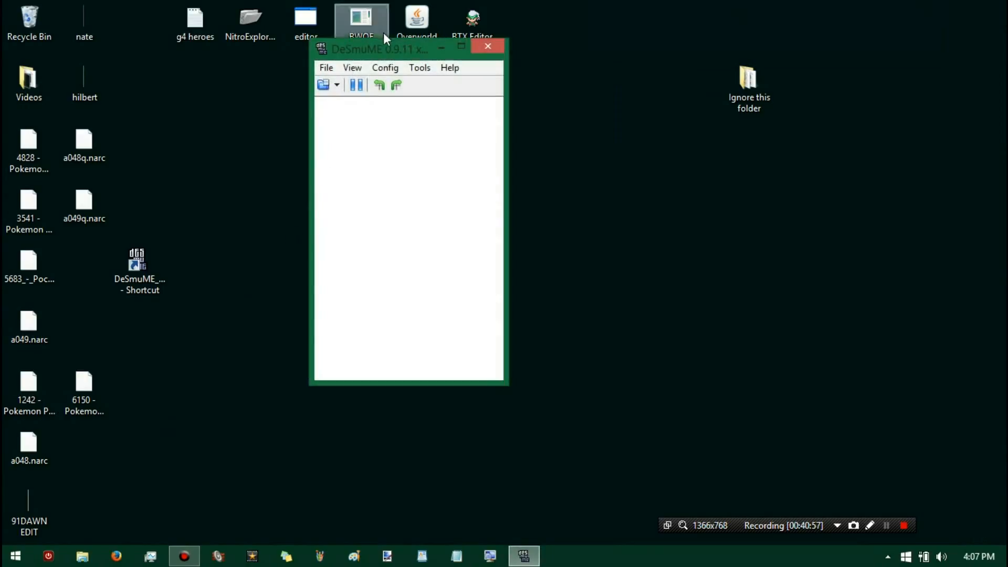
double_click(390, 53)
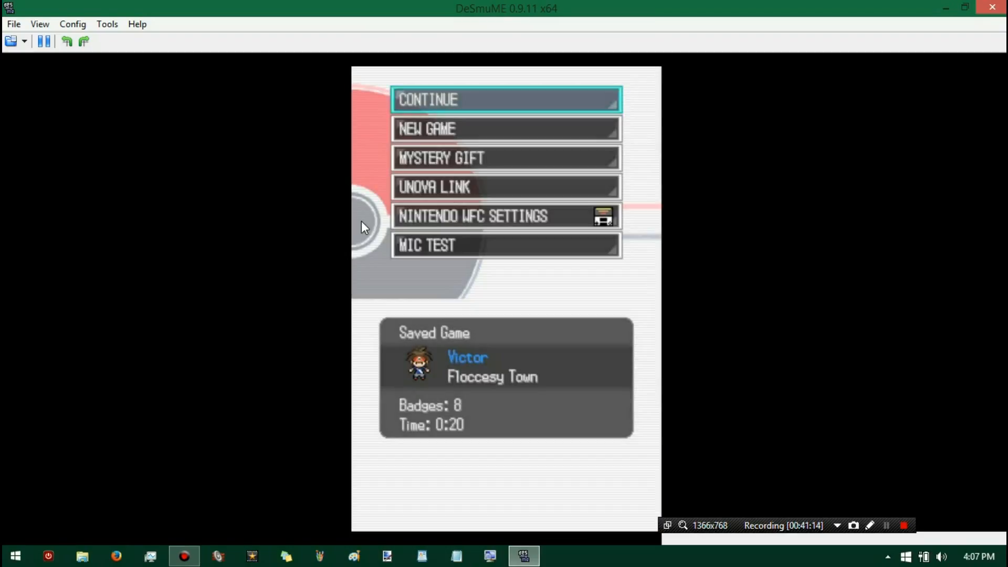
key(x)
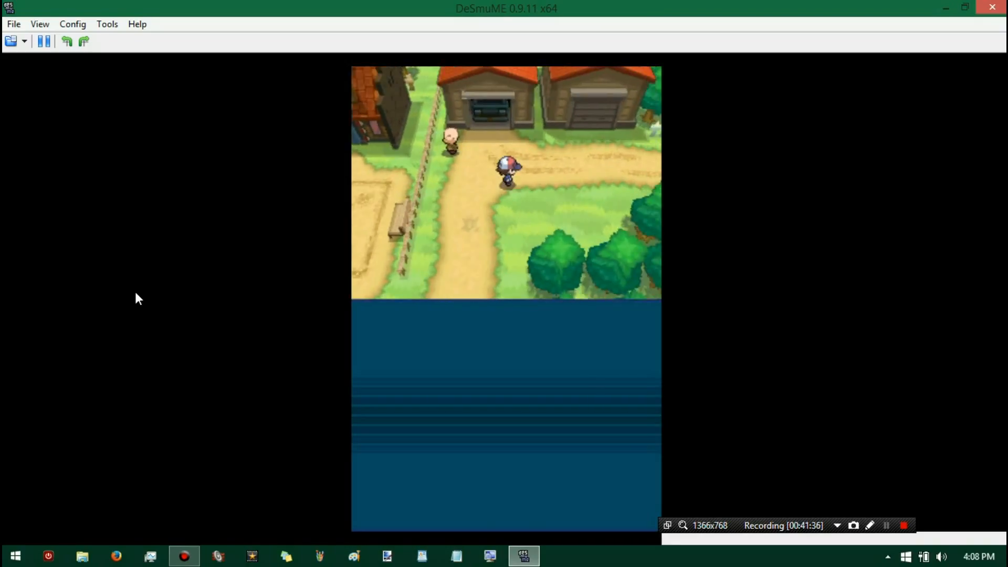
key(Right)
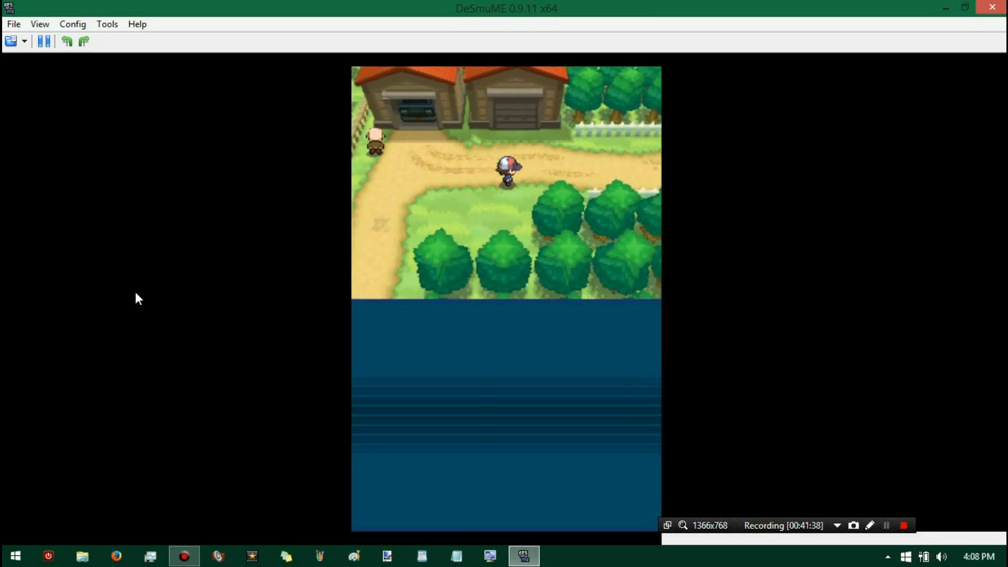
key(Right)
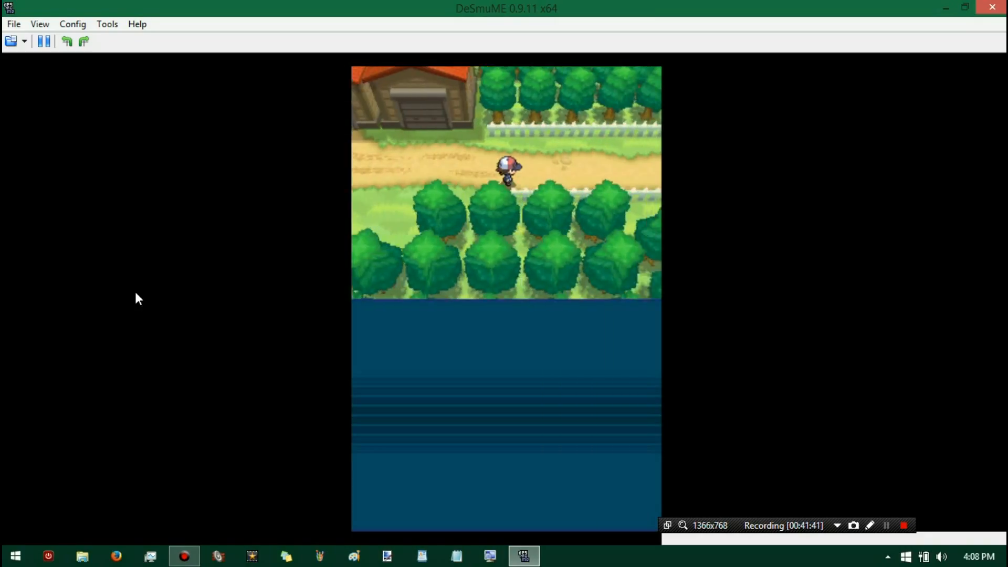
- Walk the player right onto Route 20 and turn downward to check the replaced sprite, and open and close the in-game menu
key(Right)
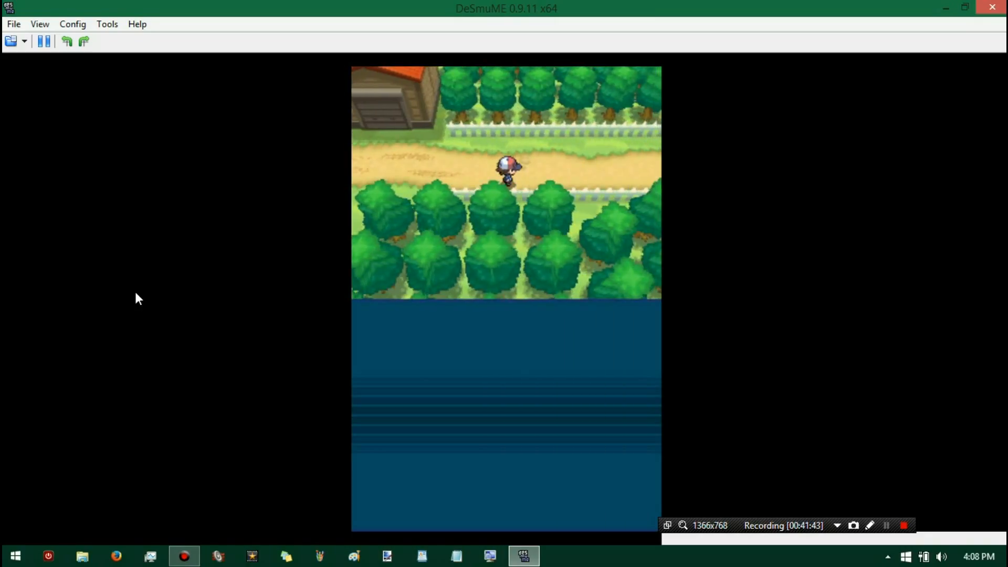
key(Right)
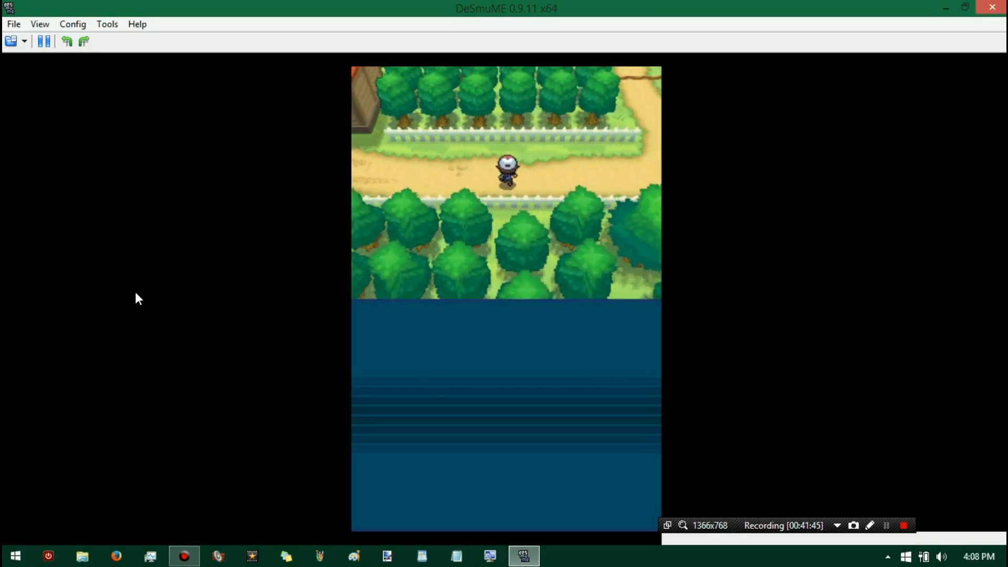
key(Right)
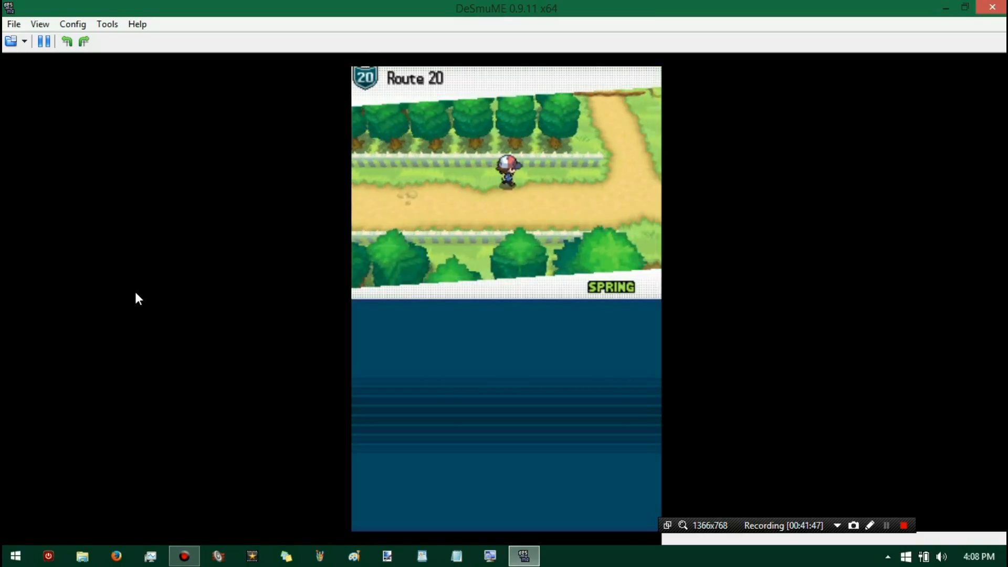
key(Right)
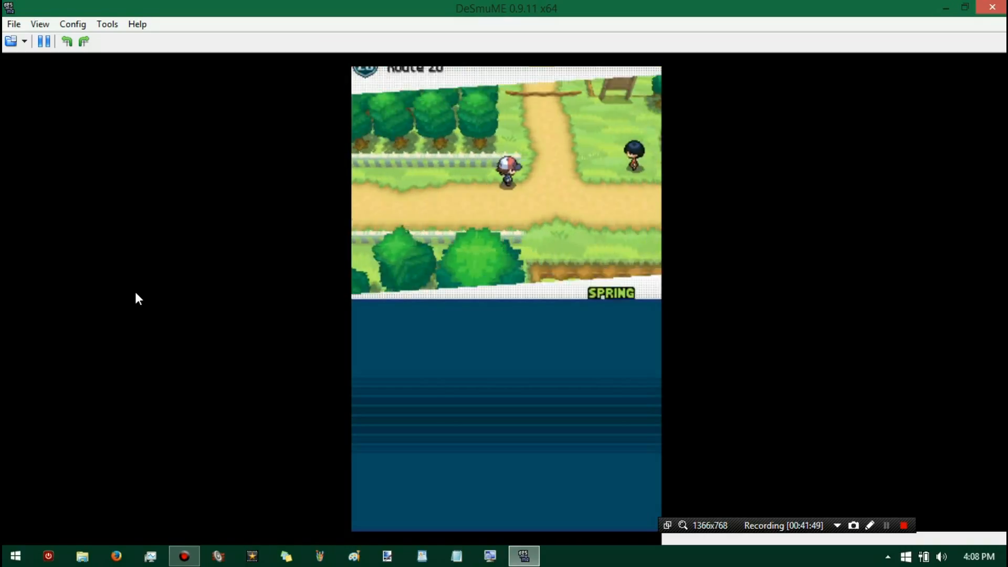
key(Down)
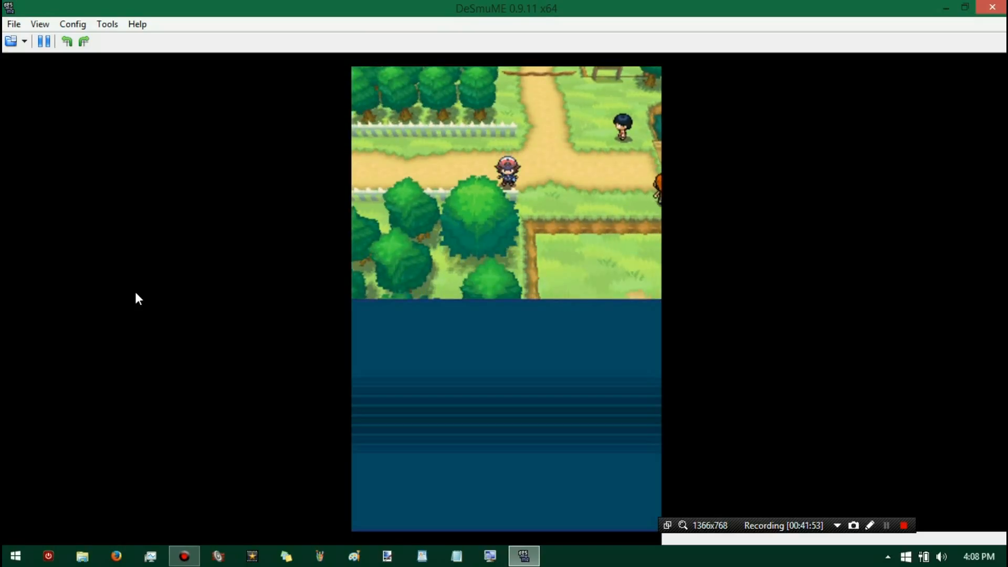
key(s)
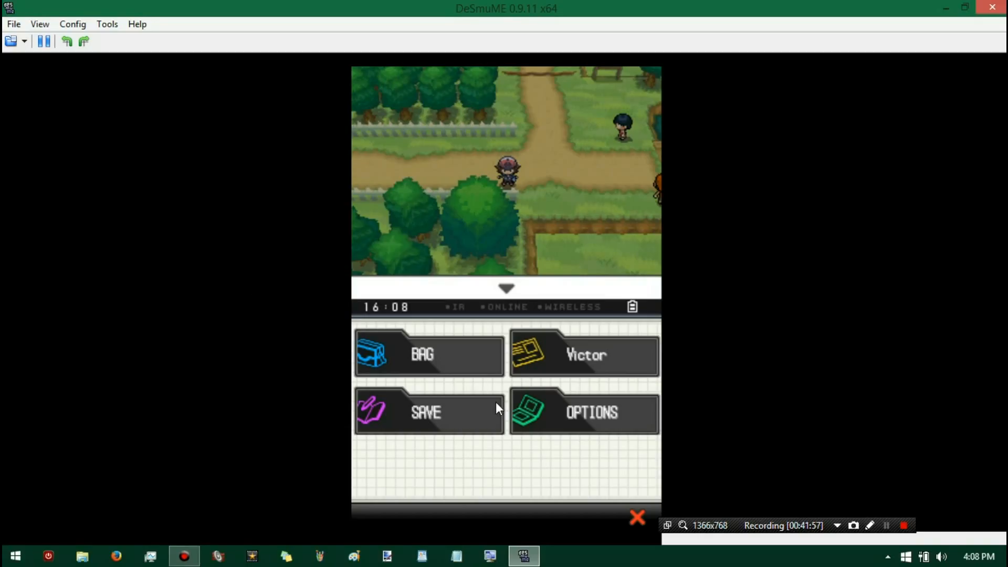
key(s)
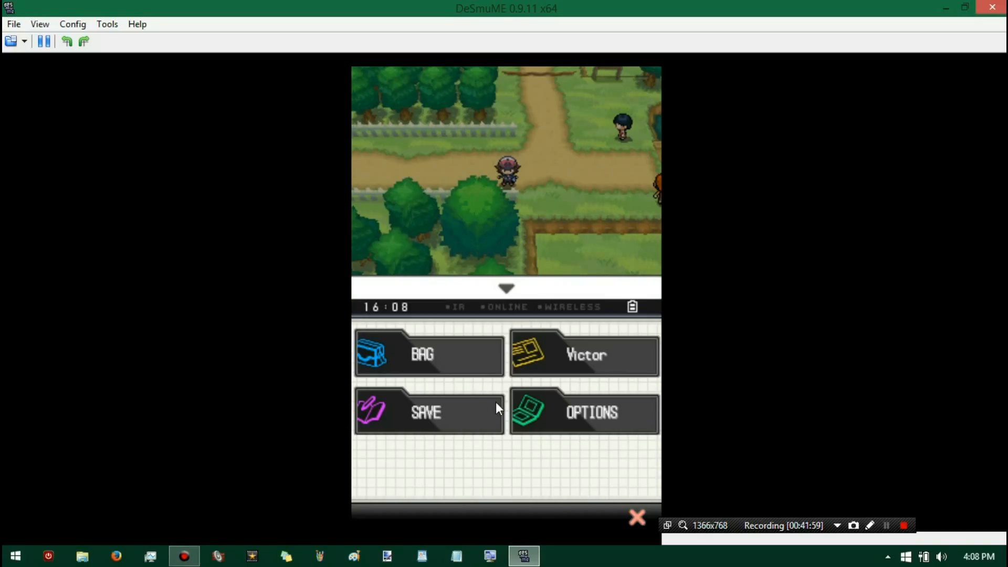